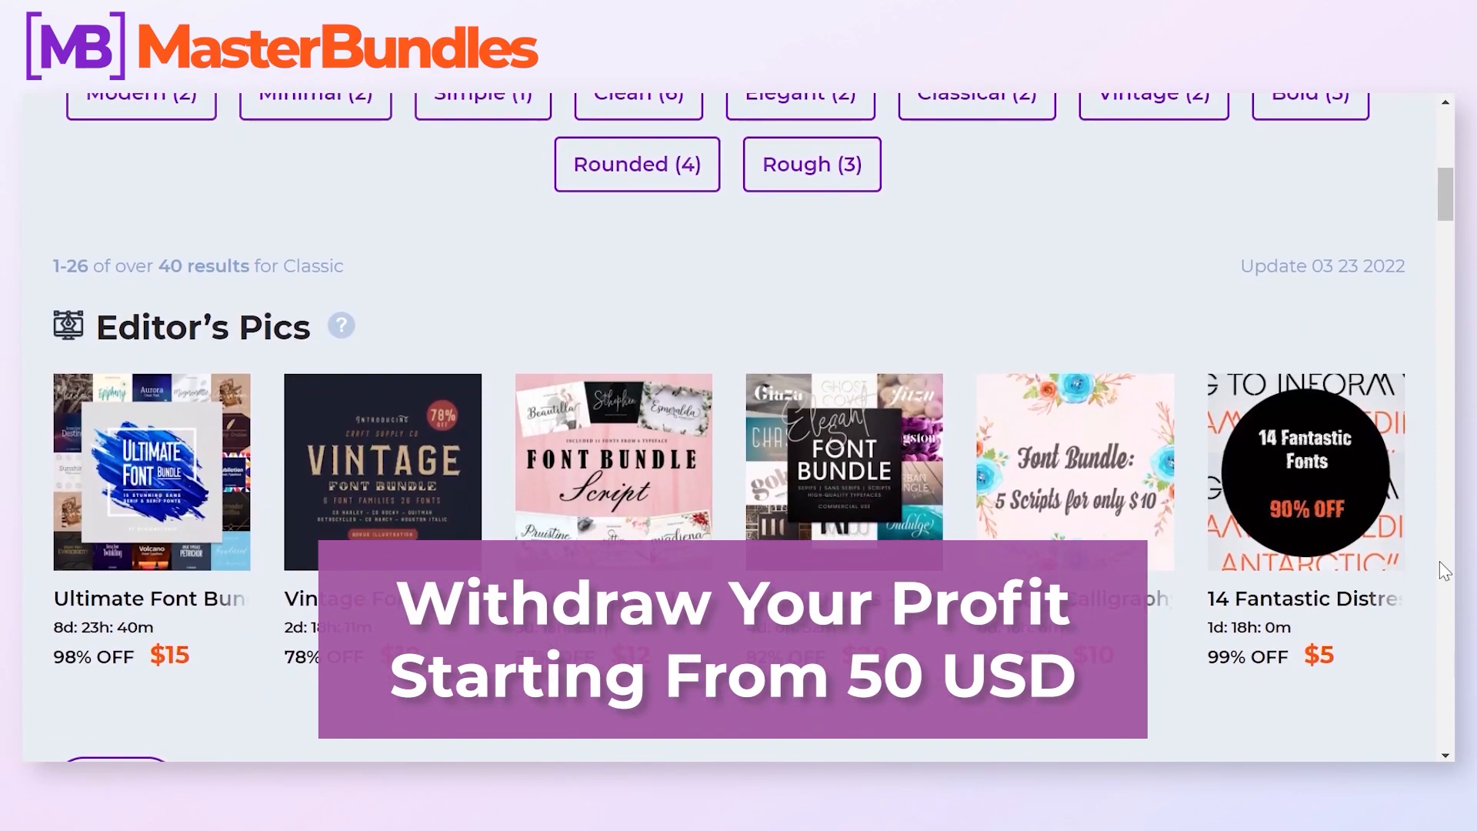
Browse the marketplace categories and open the PowerPoint Templates listing under Presentations.
{"action": "scroll", "coordinate": [1438, 561], "scroll_direction": "down", "scroll_amount": 2}
{"action": "scroll", "coordinate": [1439, 561], "scroll_direction": "down", "scroll_amount": 1}
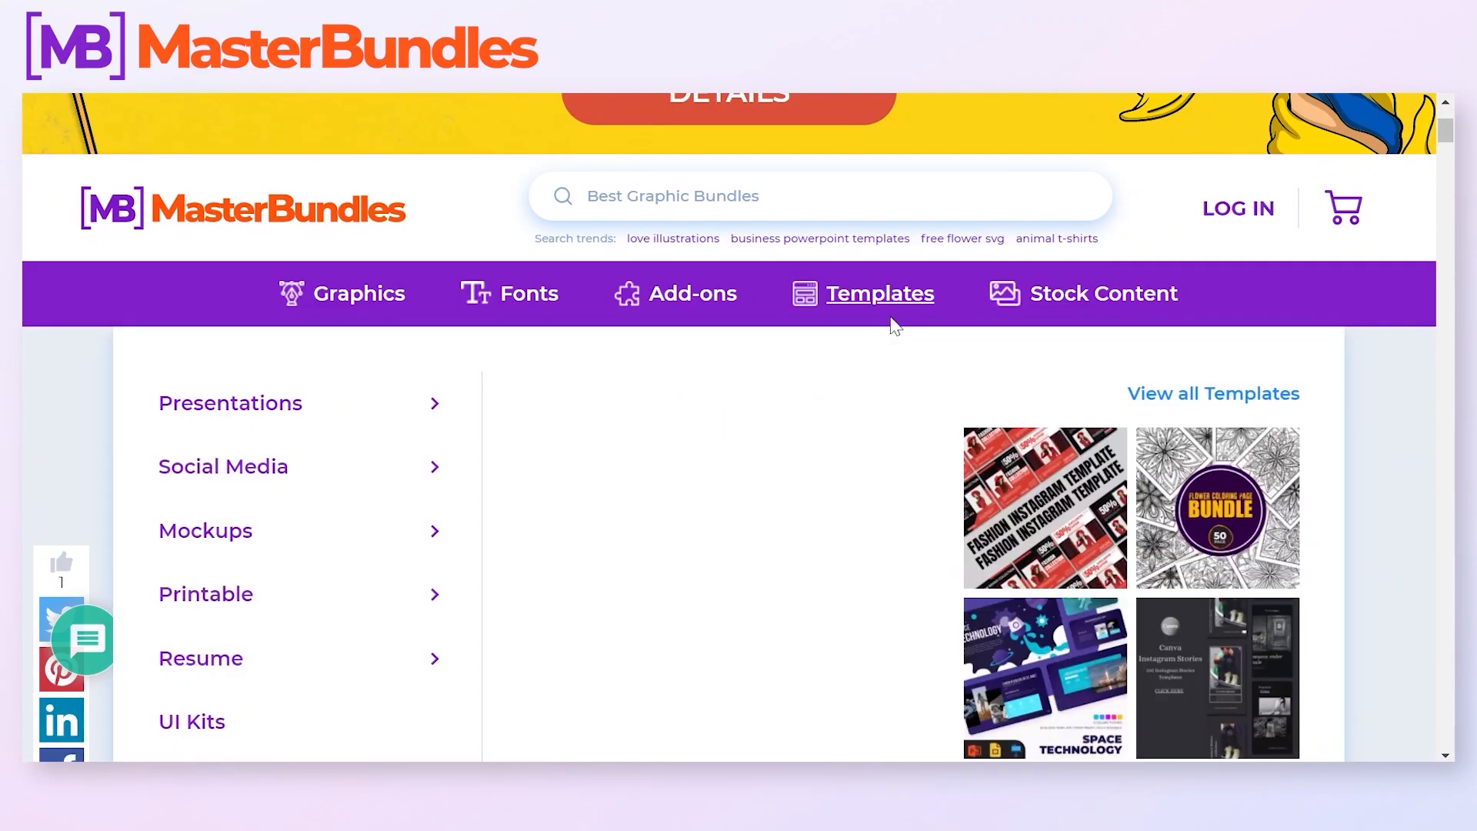
{"action": "mouse_move", "coordinate": [1124, 317]}
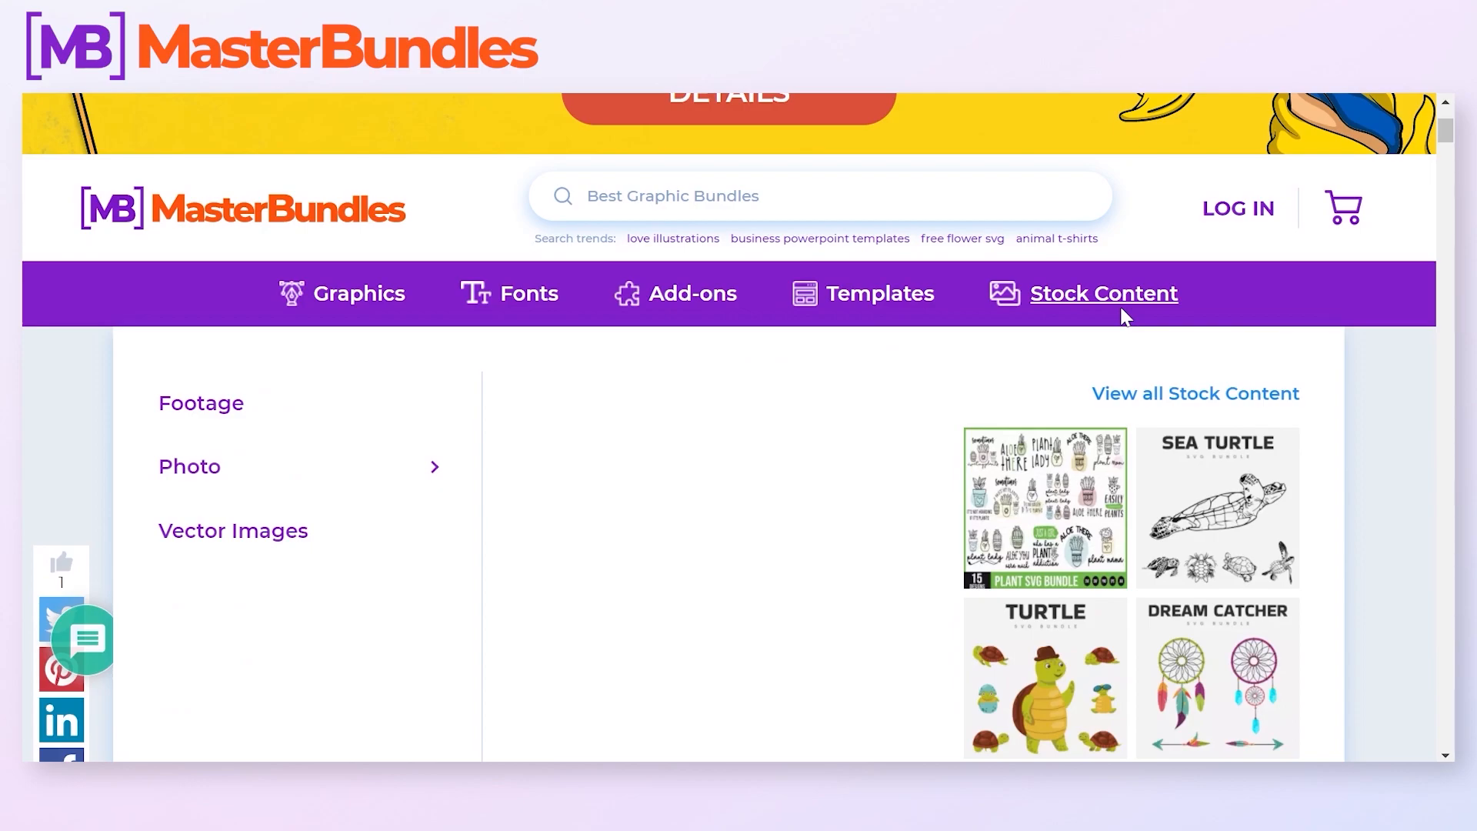
{"action": "mouse_move", "coordinate": [821, 298]}
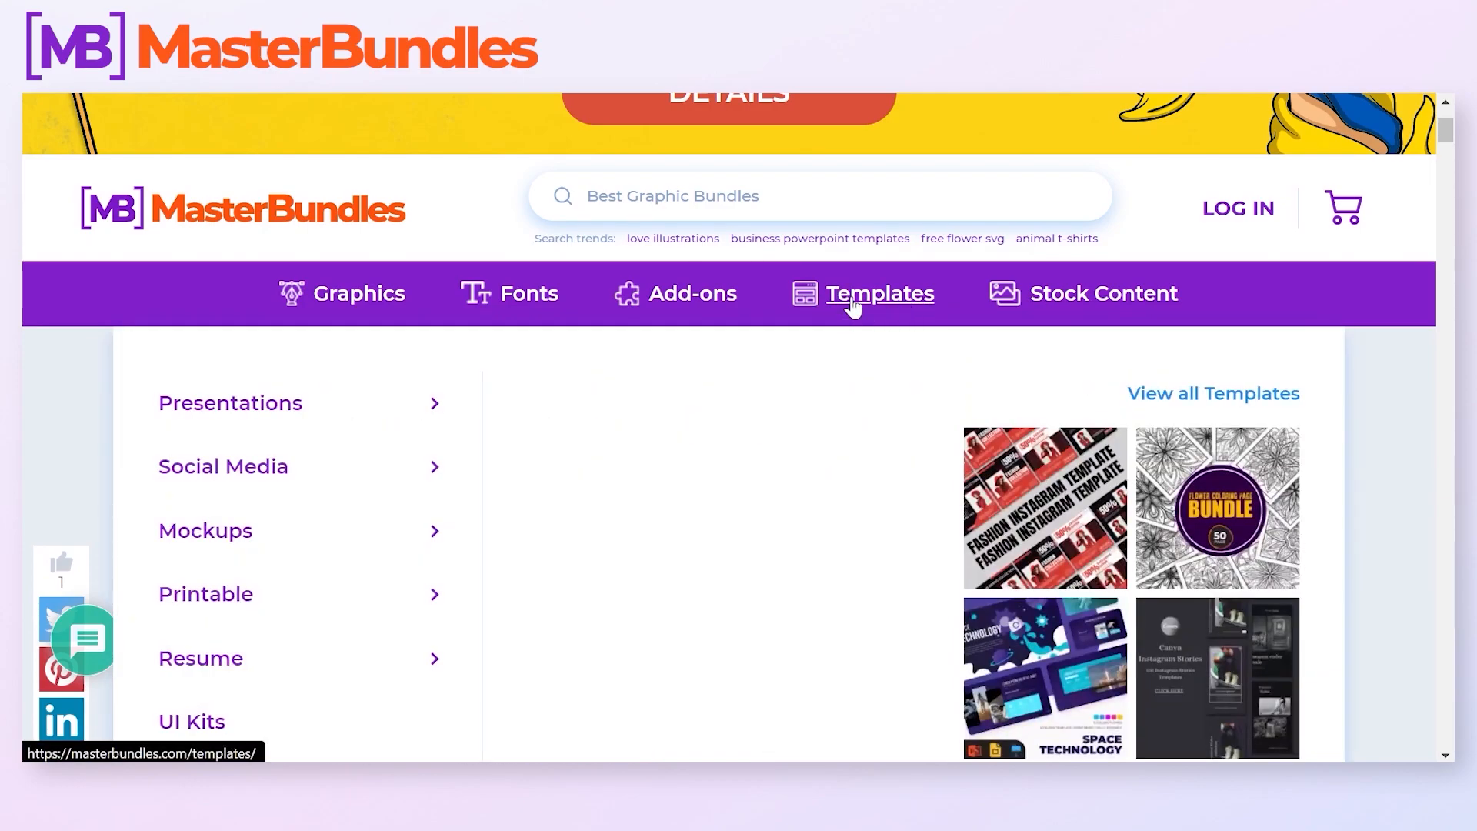
{"action": "mouse_move", "coordinate": [333, 401]}
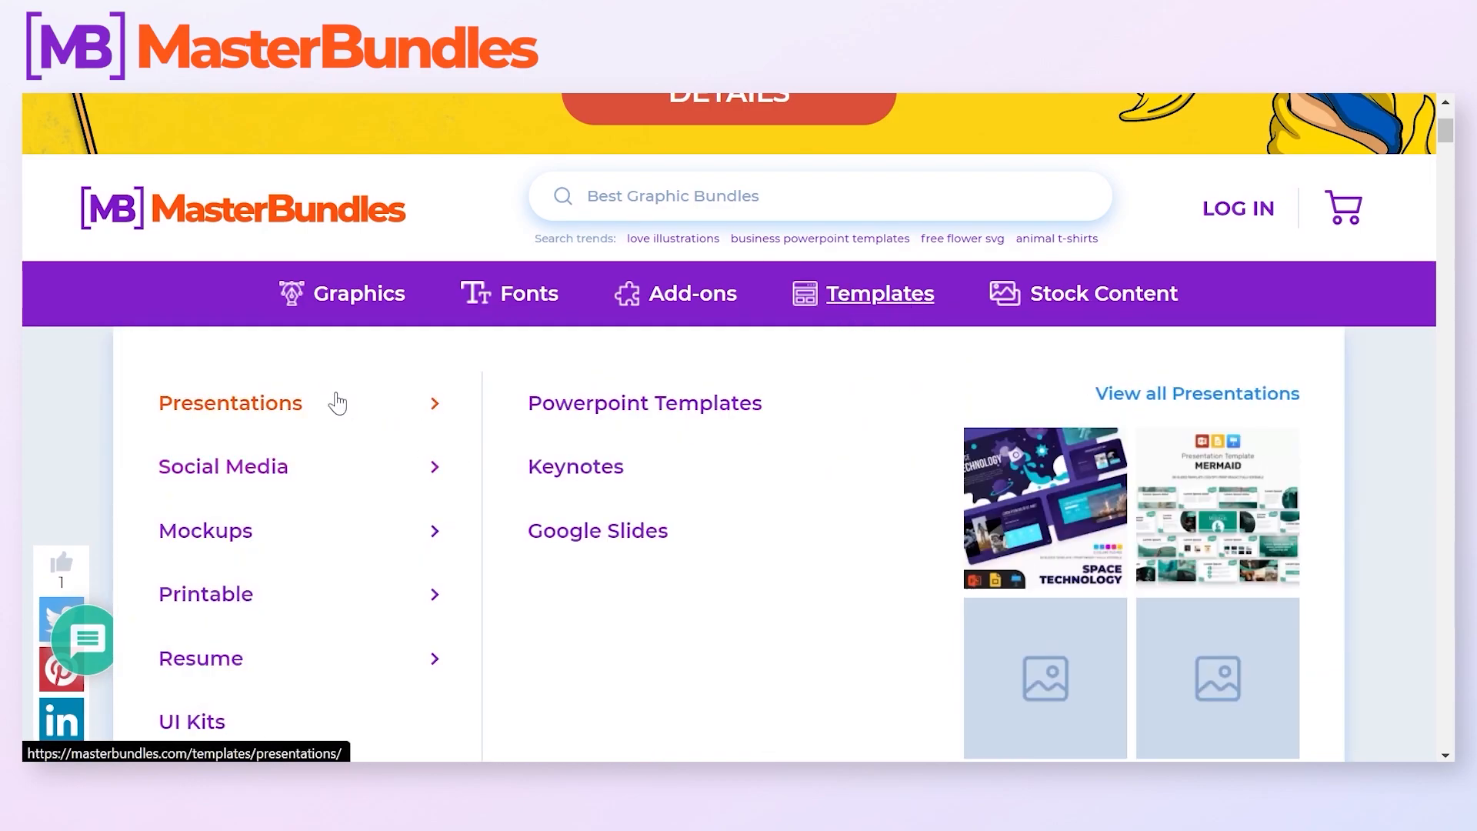
{"action": "left_click", "coordinate": [577, 404]}
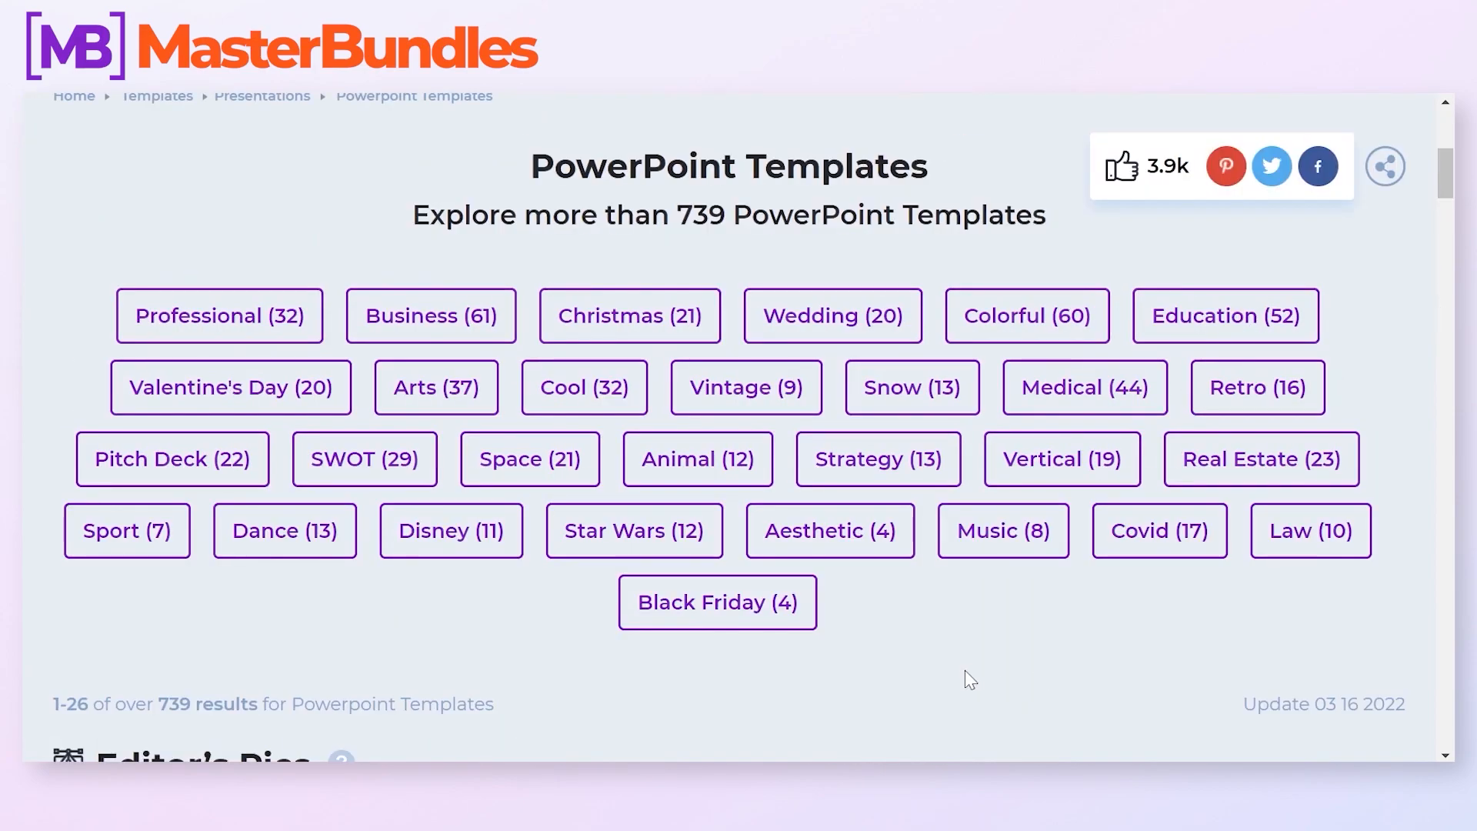
Filter the PowerPoint templates by Business and look through the listed presentation templates.
{"action": "left_click", "coordinate": [371, 316]}
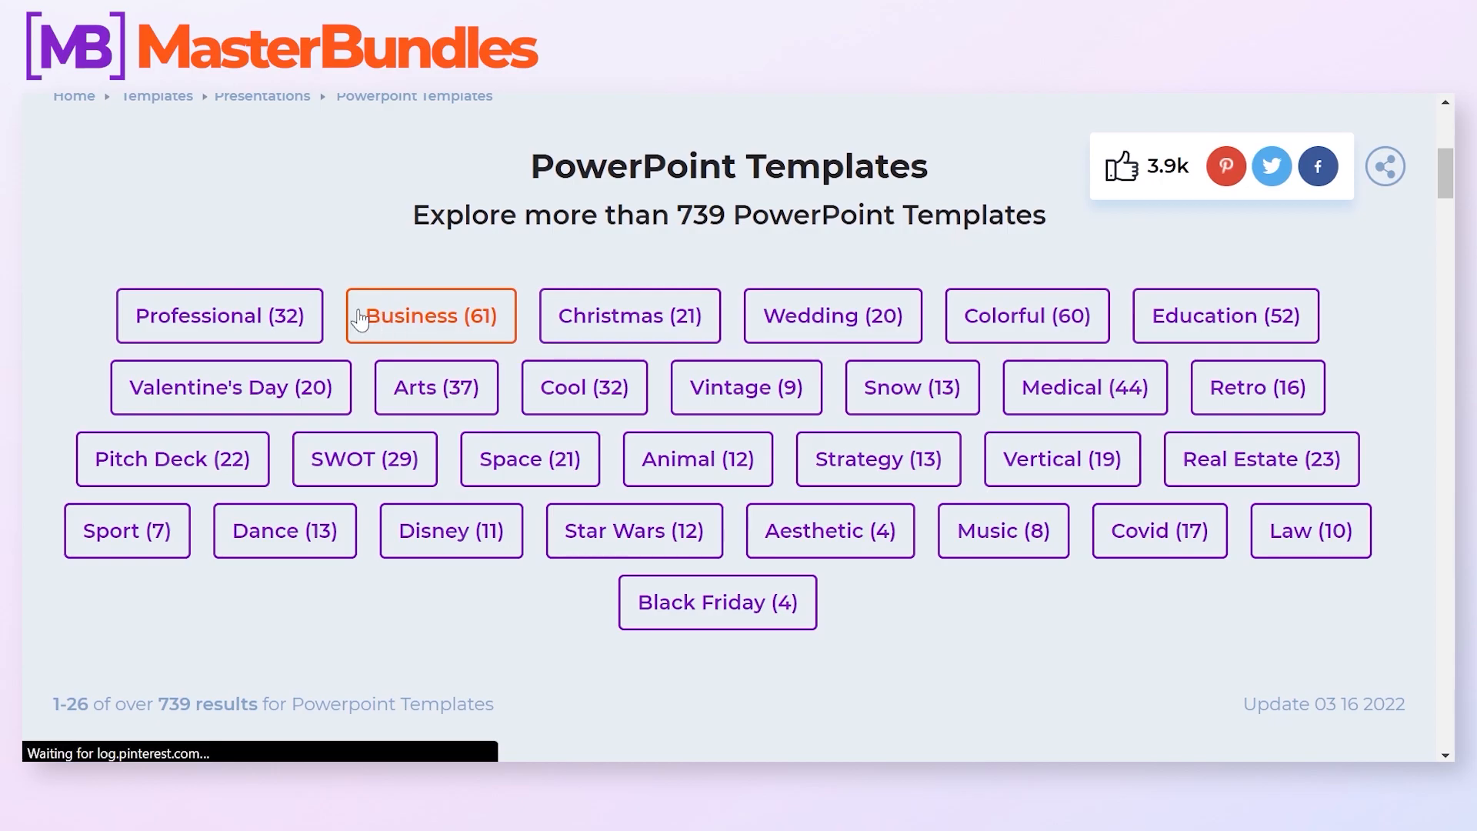
{"action": "scroll", "coordinate": [612, 399], "scroll_direction": "down", "scroll_amount": 5}
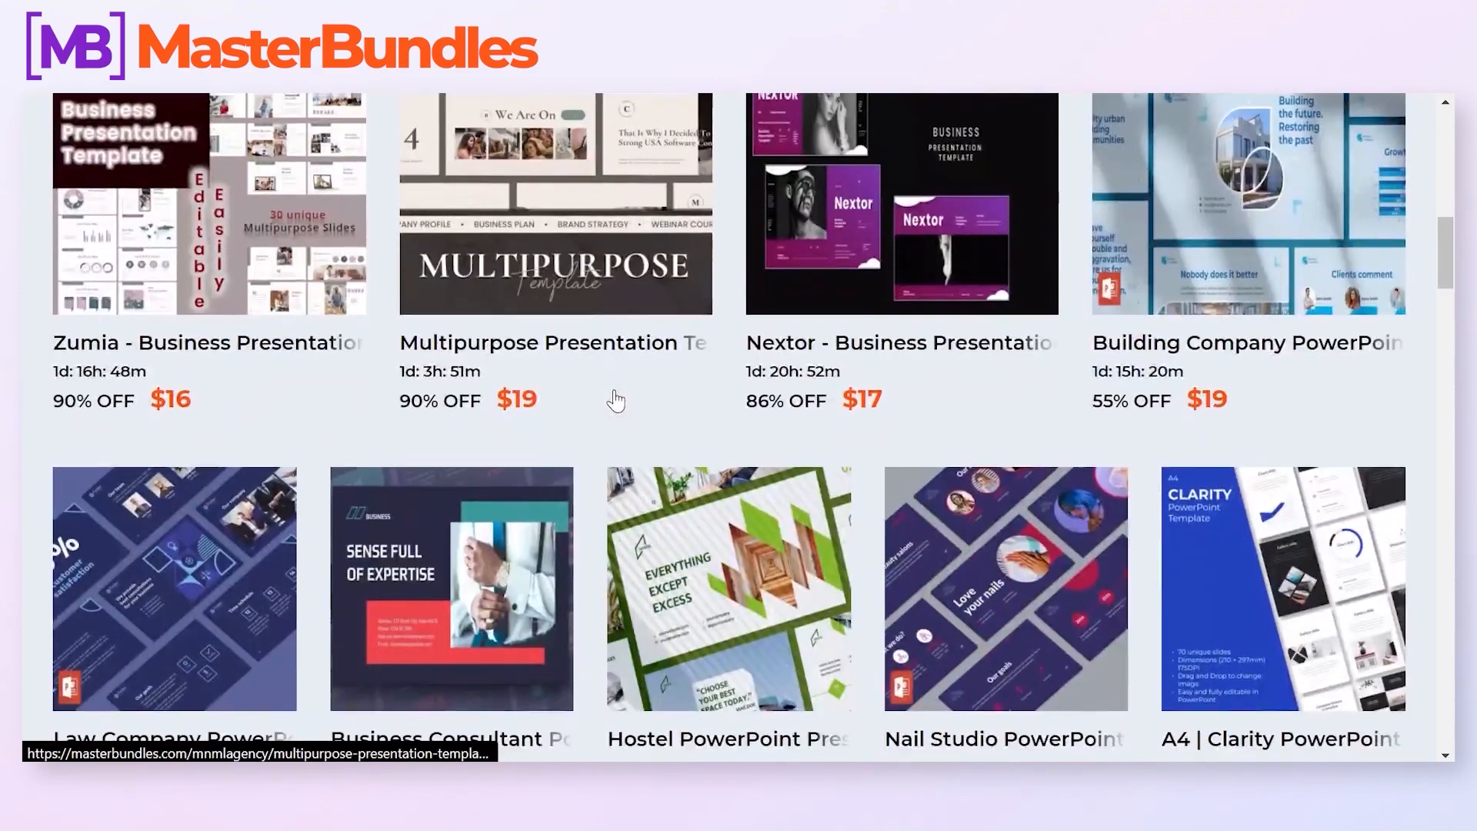
{"action": "scroll", "coordinate": [611, 396], "scroll_direction": "down", "scroll_amount": 8}
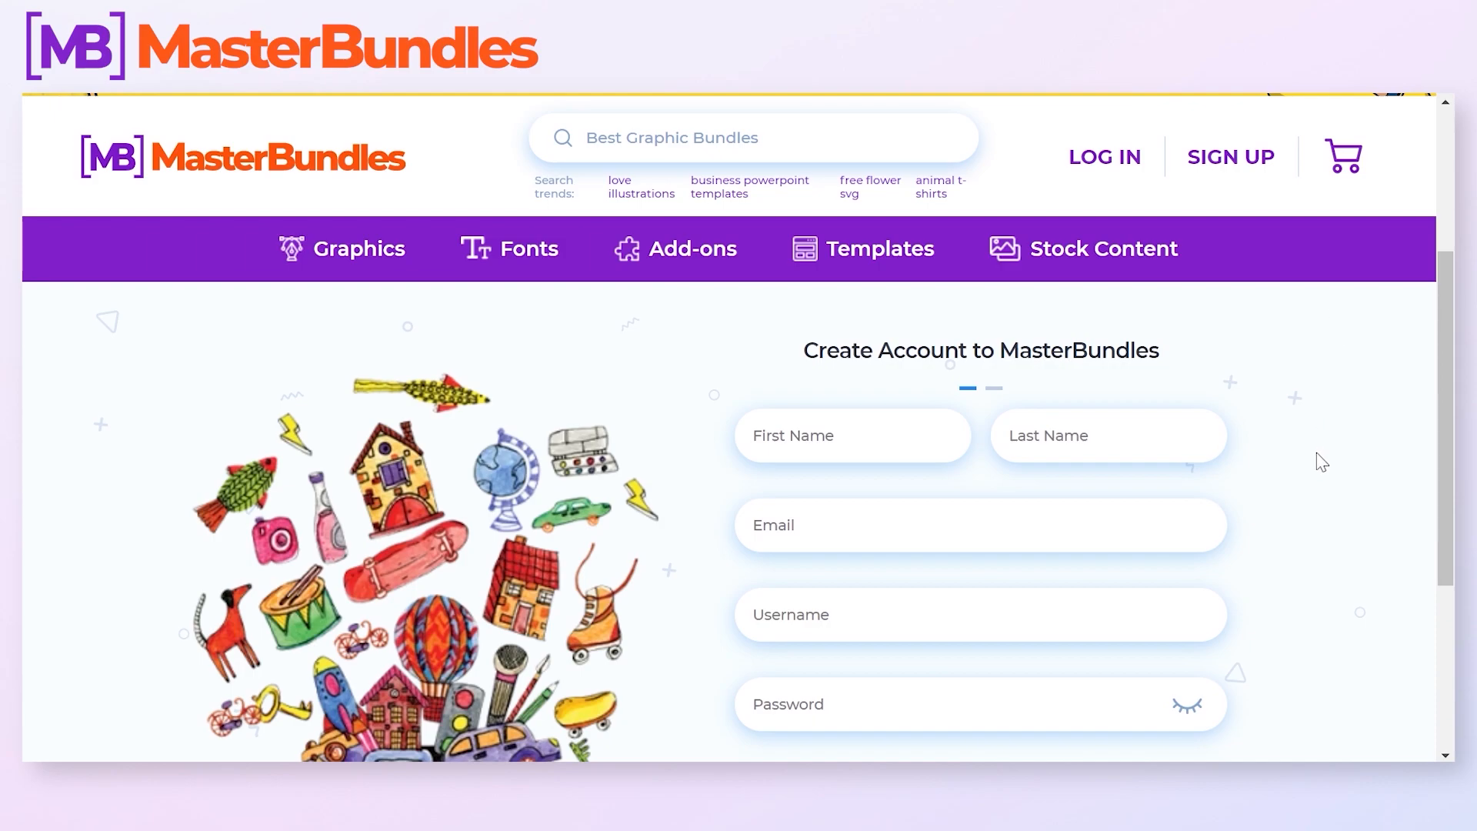
Look over the product title, preview image and product upload fields on the page for selling graphic designs.
{"action": "scroll", "coordinate": [1321, 461], "scroll_direction": "down", "scroll_amount": 2}
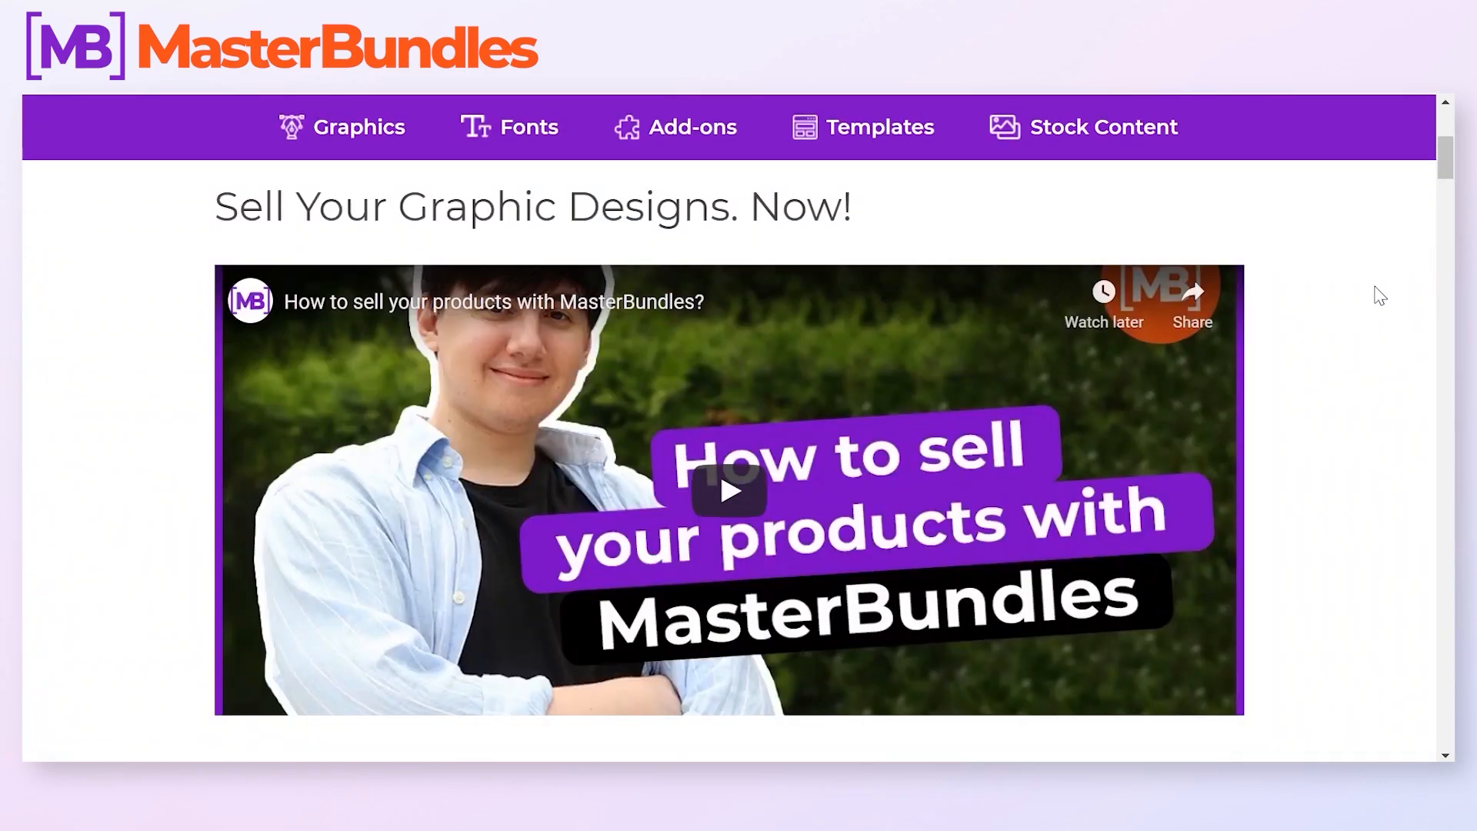
{"action": "scroll", "coordinate": [1392, 392], "scroll_direction": "down", "scroll_amount": 10}
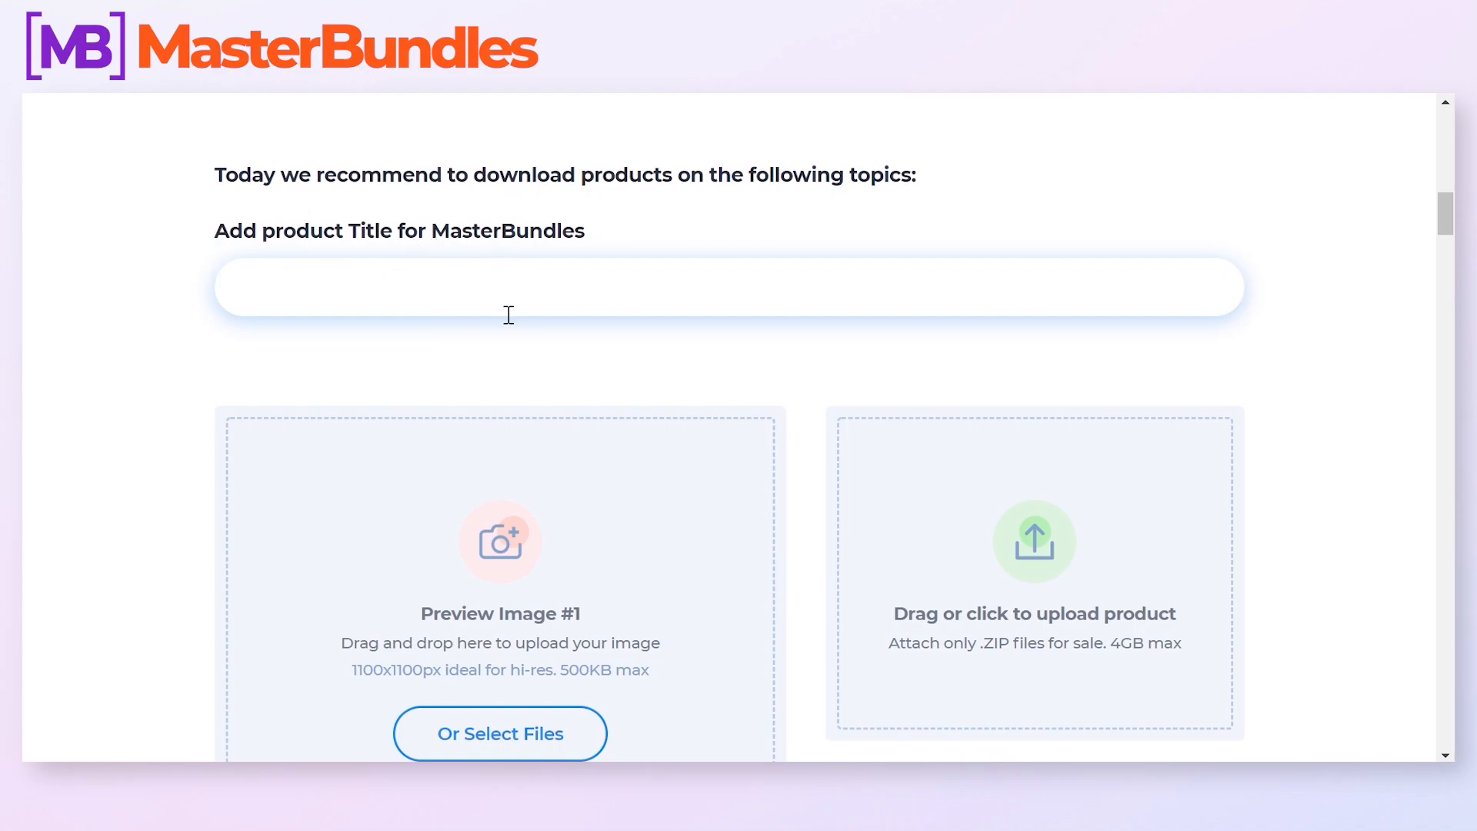
{"action": "scroll", "coordinate": [523, 298], "scroll_direction": "down", "scroll_amount": 4}
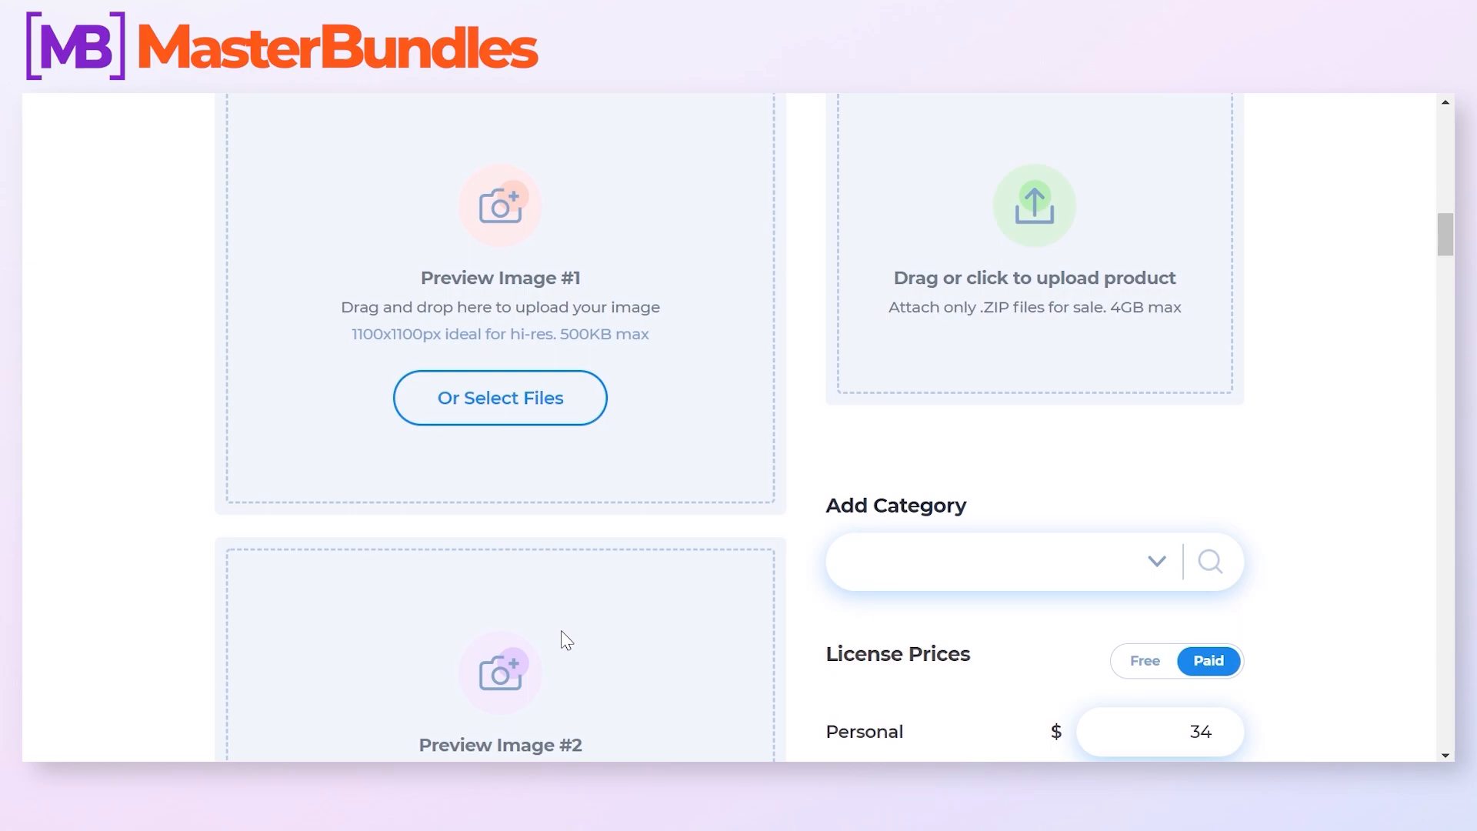
{"action": "scroll", "coordinate": [1137, 269], "scroll_direction": "up", "scroll_amount": 1}
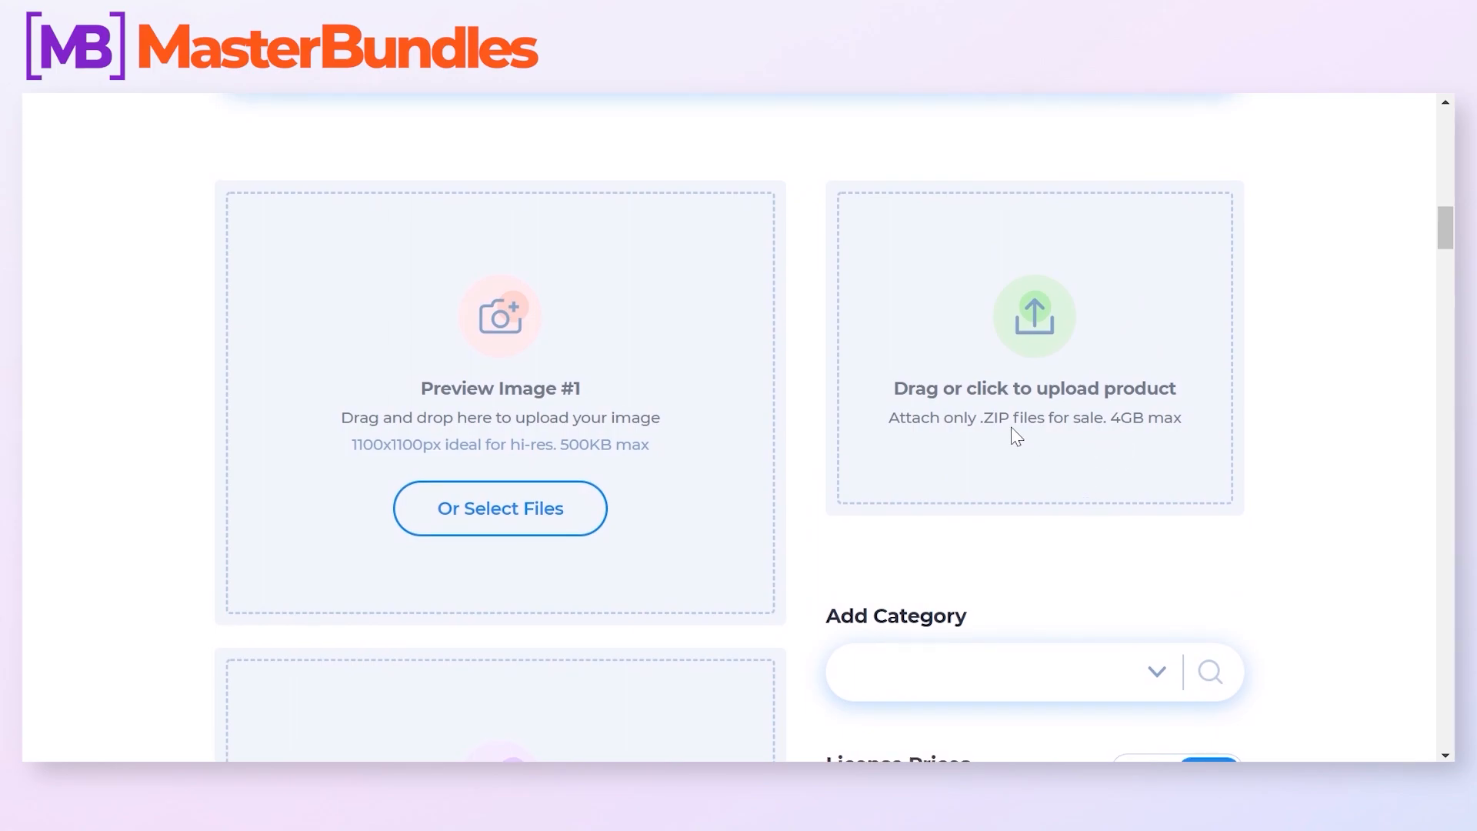
Examine the product category choices, including the Graphics group, and the license price fields of the submission form.
{"action": "scroll", "coordinate": [1031, 385], "scroll_direction": "down", "scroll_amount": 2}
{"action": "left_click", "coordinate": [1156, 456]}
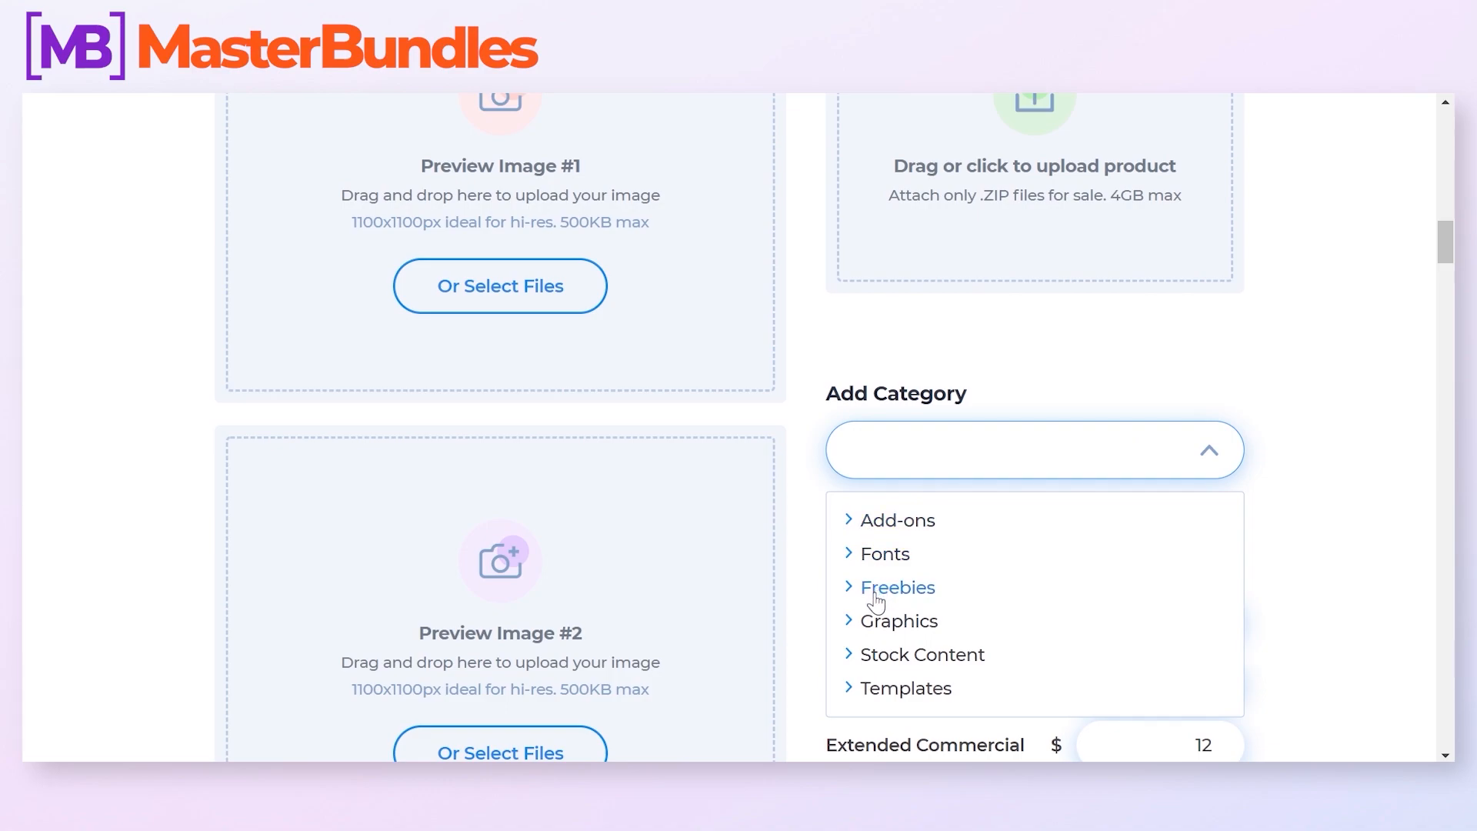
{"action": "left_click", "coordinate": [847, 625]}
{"action": "scroll", "coordinate": [977, 589], "scroll_direction": "down", "scroll_amount": 3}
{"action": "scroll", "coordinate": [996, 603], "scroll_direction": "up", "scroll_amount": 2}
{"action": "scroll", "coordinate": [1160, 346], "scroll_direction": "down", "scroll_amount": 3}
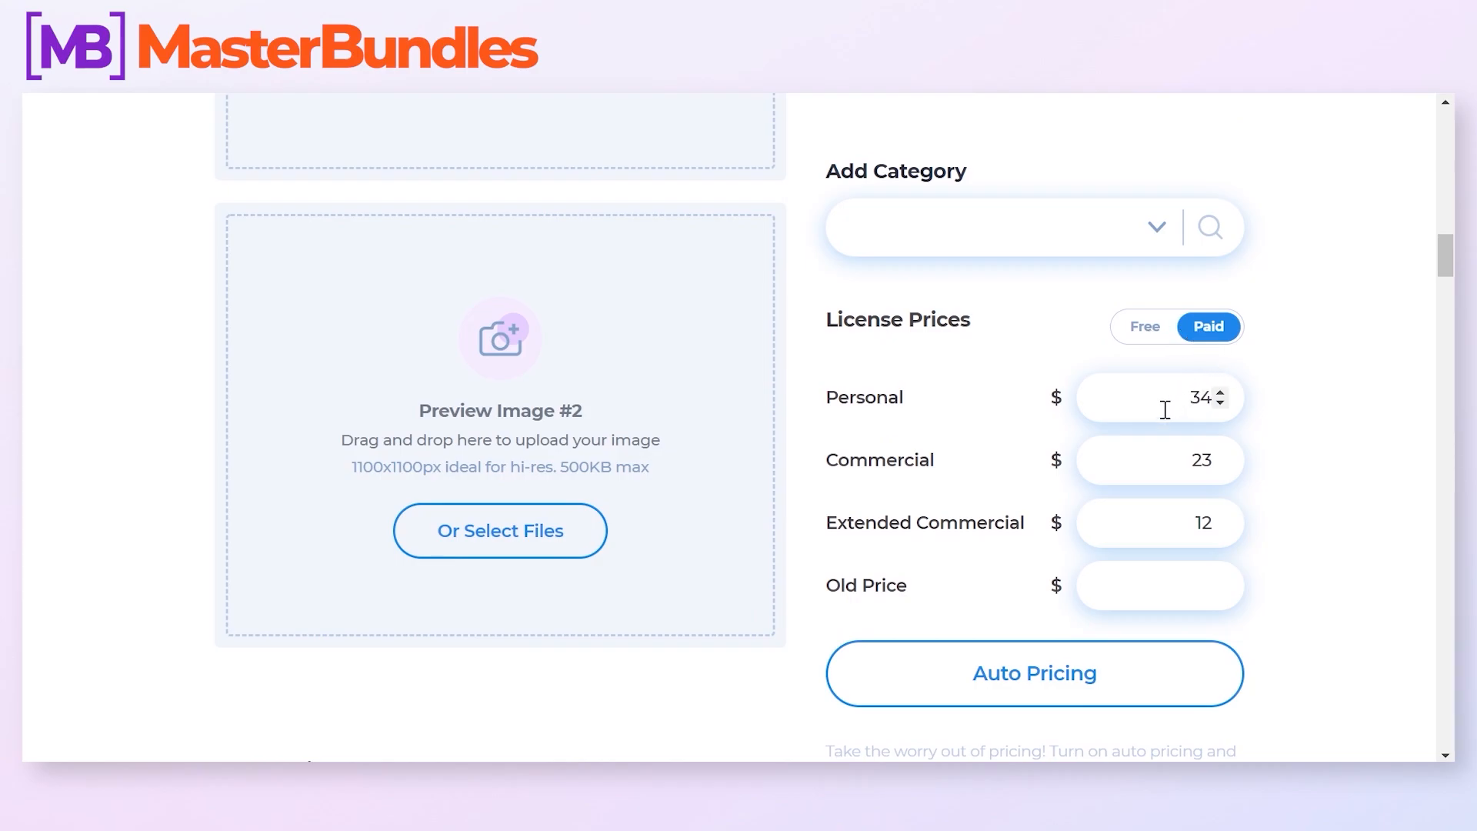
{"action": "scroll", "coordinate": [1166, 409], "scroll_direction": "down", "scroll_amount": 3}
{"action": "scroll", "coordinate": [1175, 423], "scroll_direction": "up", "scroll_amount": 2}
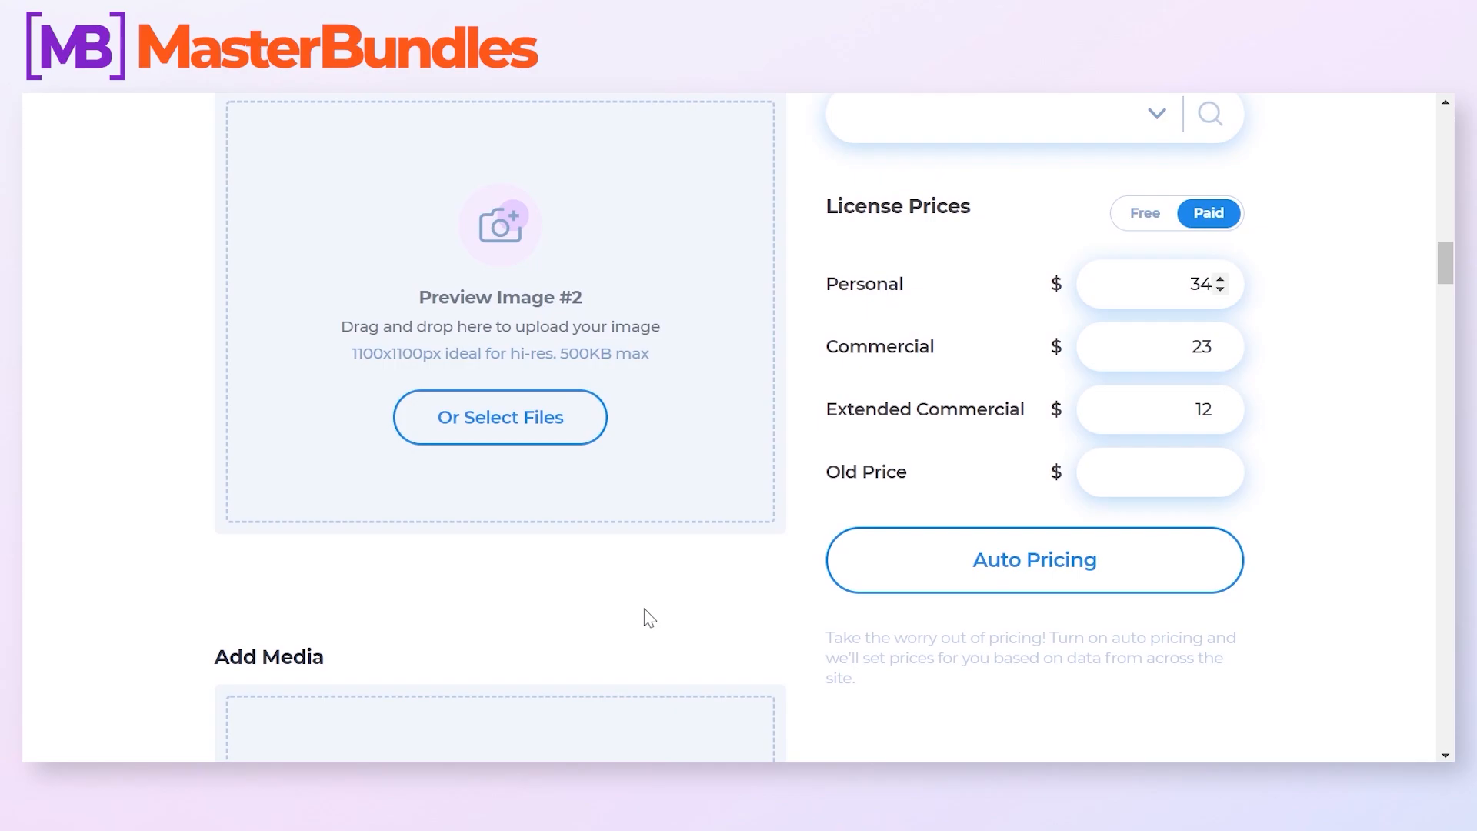
Examine the submission form's media, property, Pinterest image, description, tag and search engine listing fields down to the publishing option.
{"action": "scroll", "coordinate": [615, 615], "scroll_direction": "down", "scroll_amount": 7}
{"action": "scroll", "coordinate": [610, 620], "scroll_direction": "up", "scroll_amount": 2}
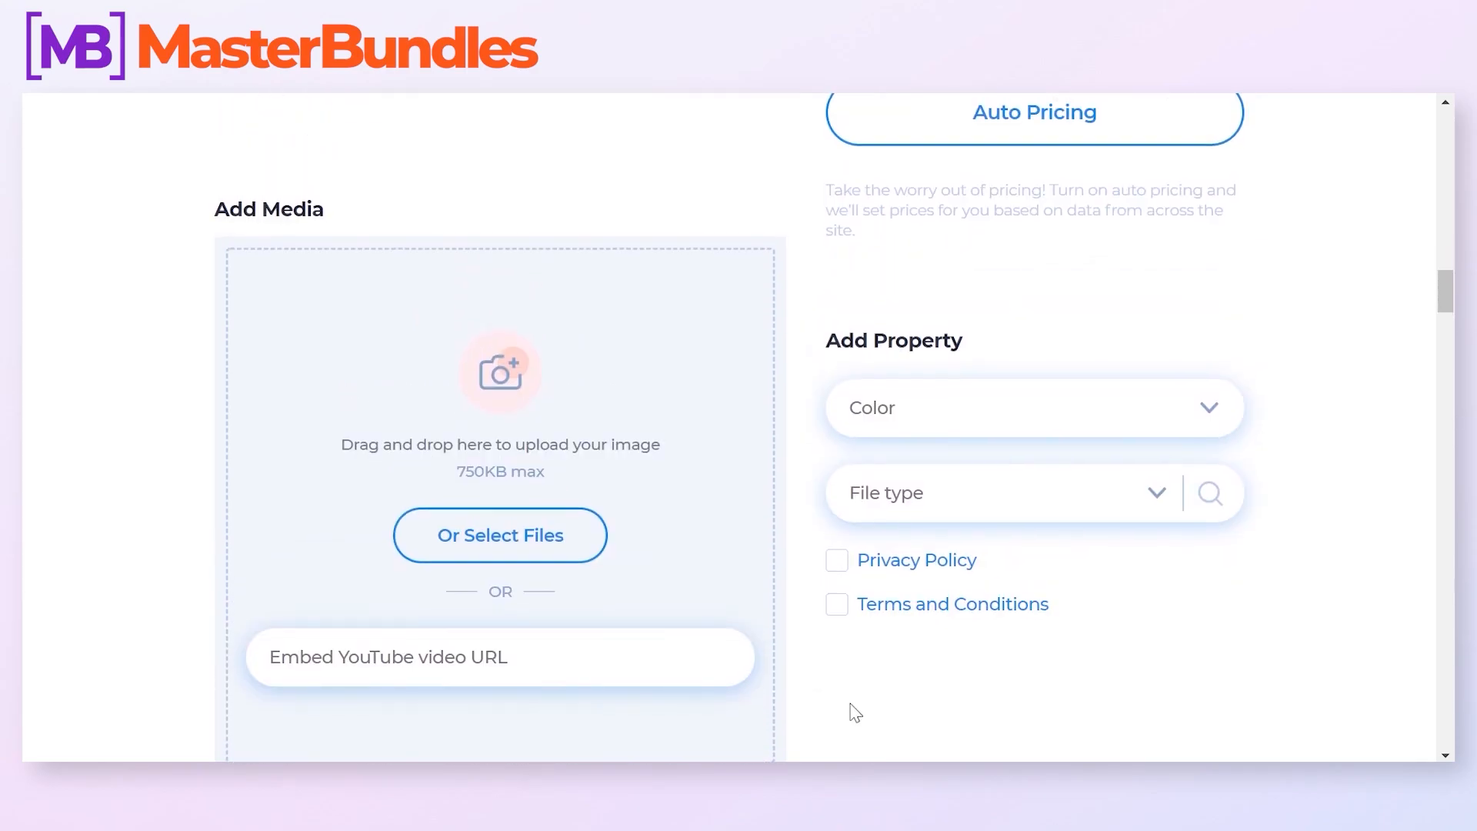
{"action": "scroll", "coordinate": [819, 701], "scroll_direction": "down", "scroll_amount": 2}
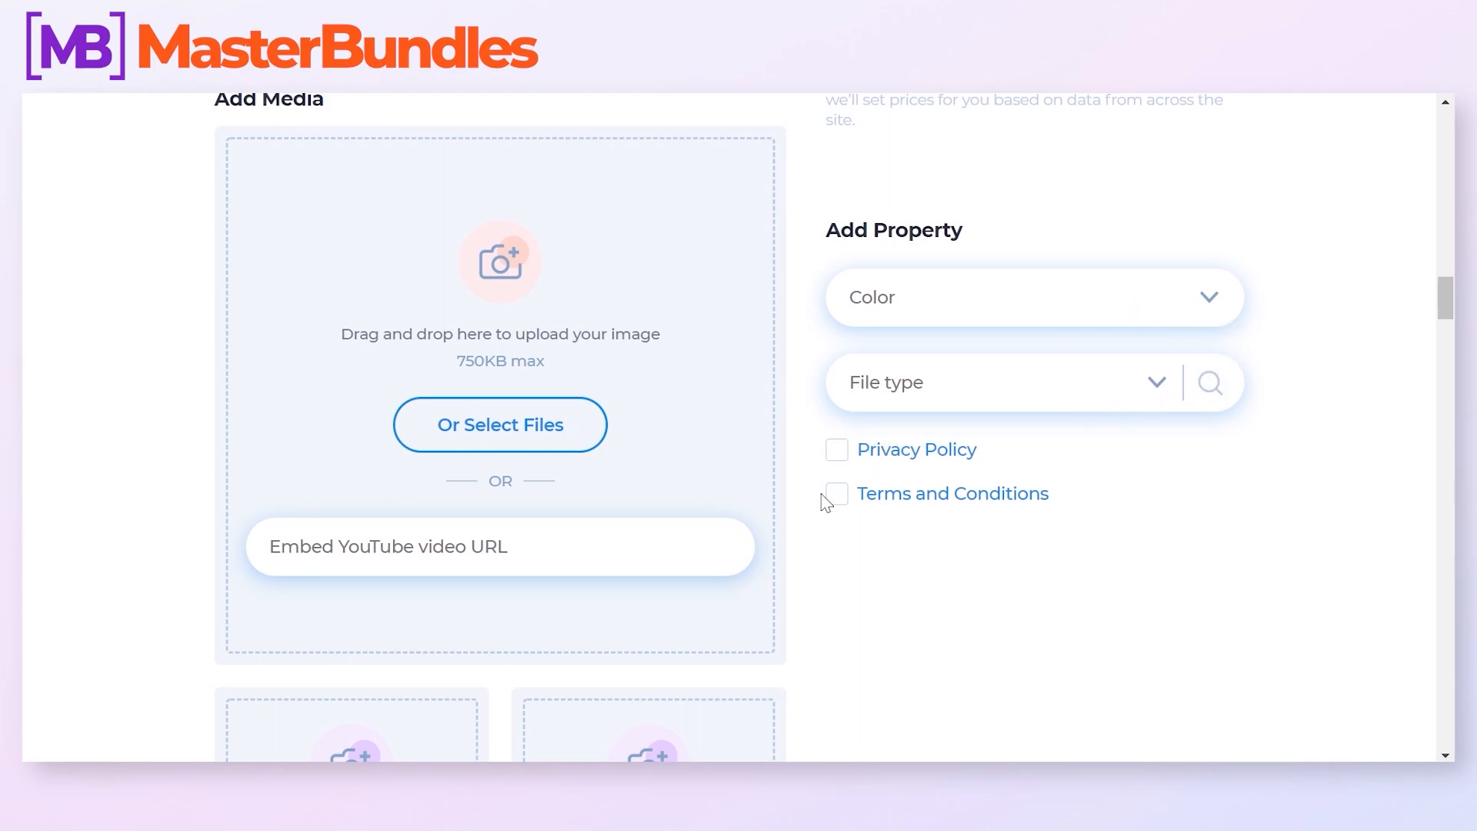
{"action": "scroll", "coordinate": [790, 632], "scroll_direction": "down", "scroll_amount": 2}
{"action": "scroll", "coordinate": [790, 632], "scroll_direction": "down", "scroll_amount": 4}
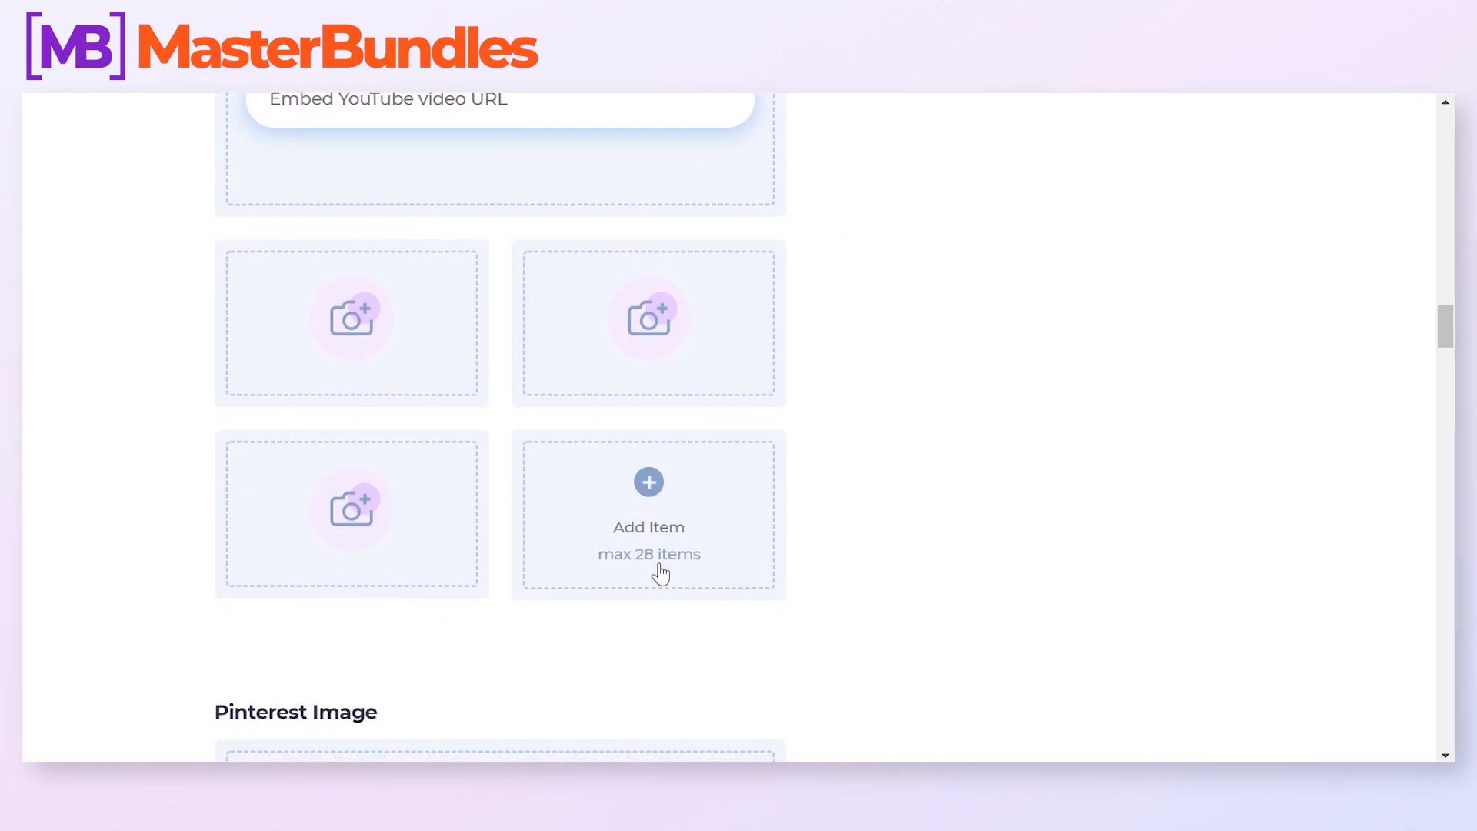
{"action": "scroll", "coordinate": [696, 580], "scroll_direction": "down", "scroll_amount": 7}
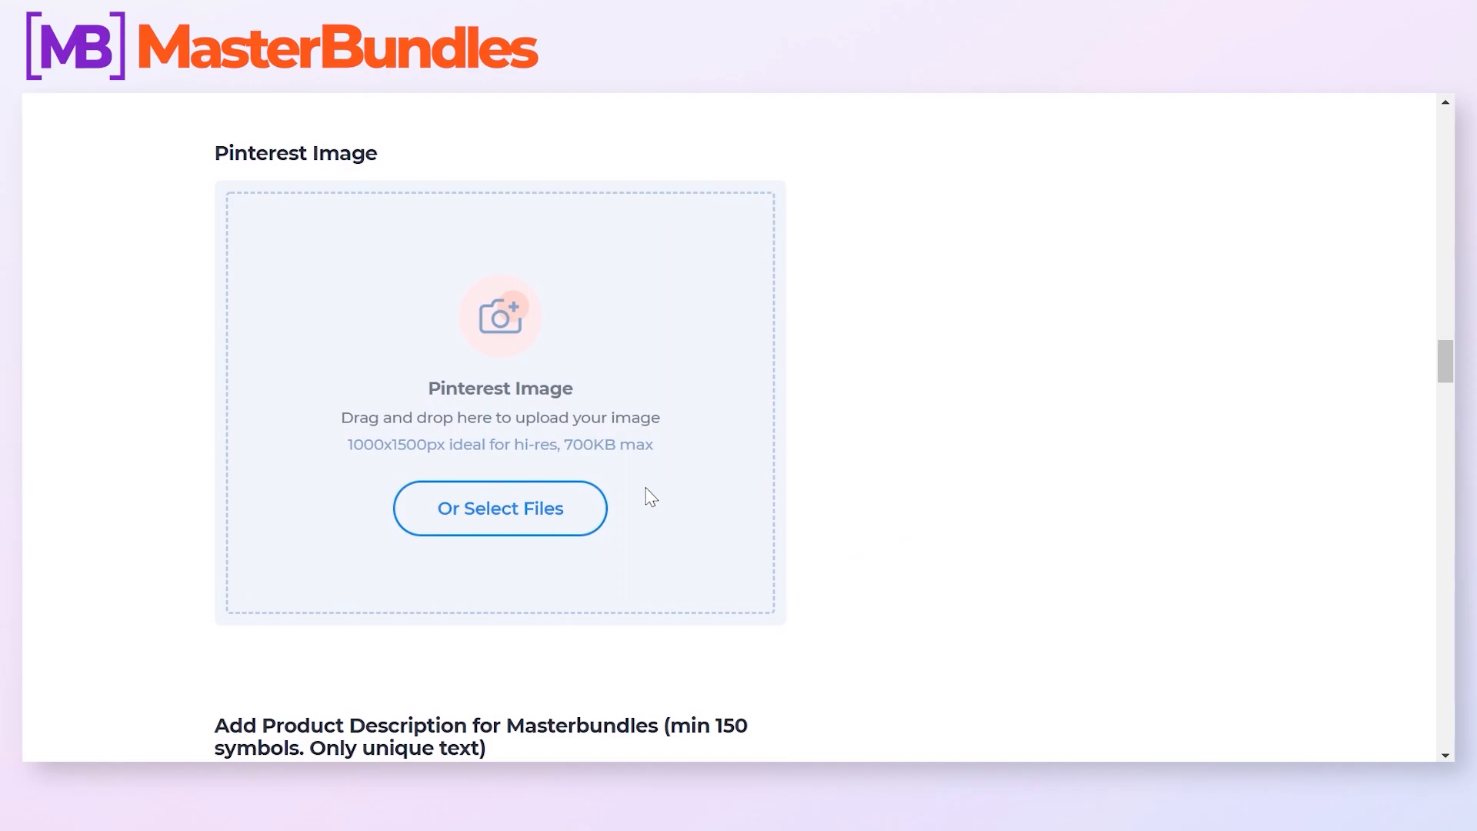
{"action": "scroll", "coordinate": [650, 500], "scroll_direction": "down", "scroll_amount": 5}
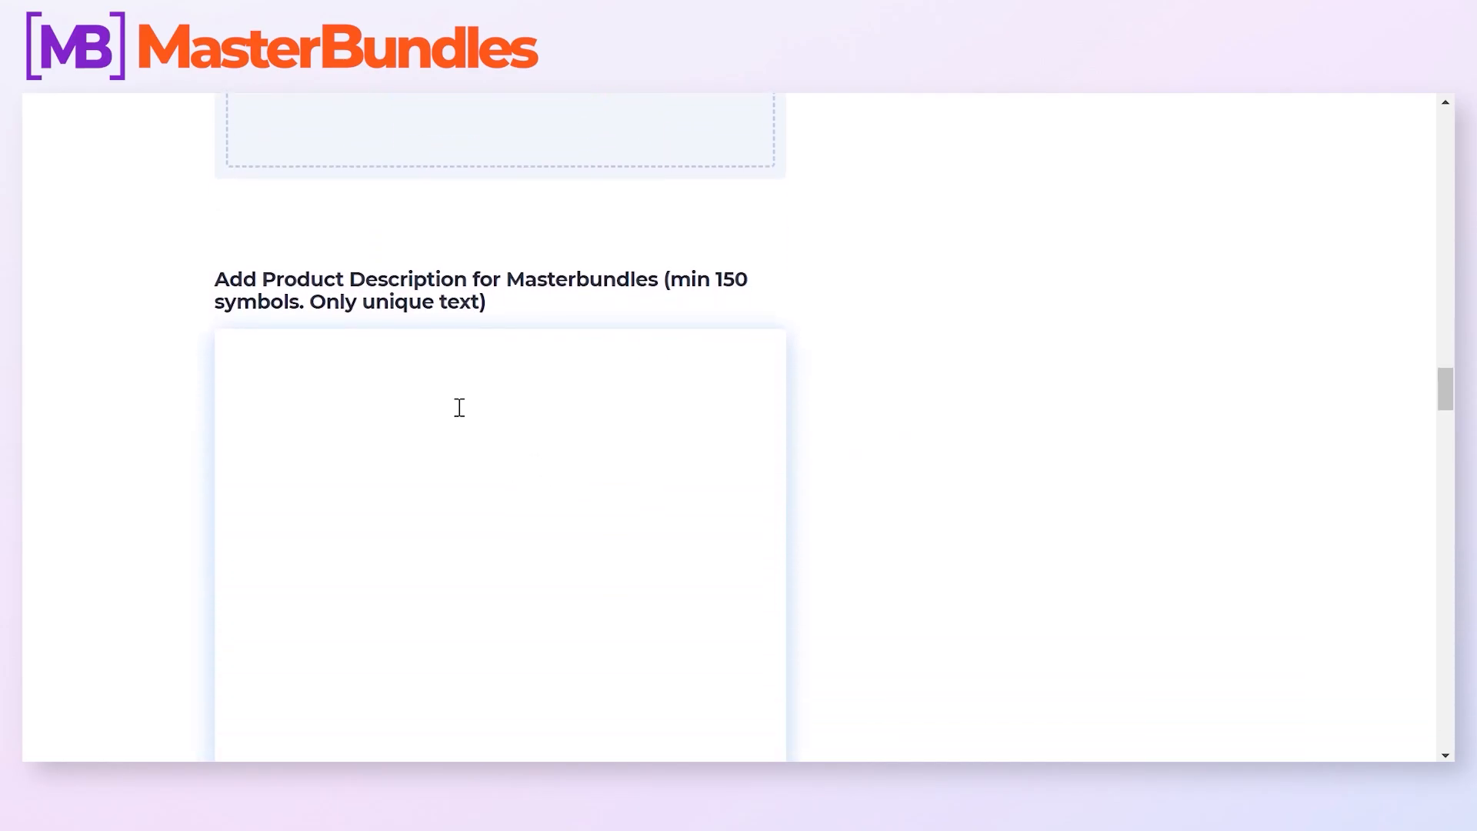
{"action": "scroll", "coordinate": [454, 400], "scroll_direction": "down", "scroll_amount": 2}
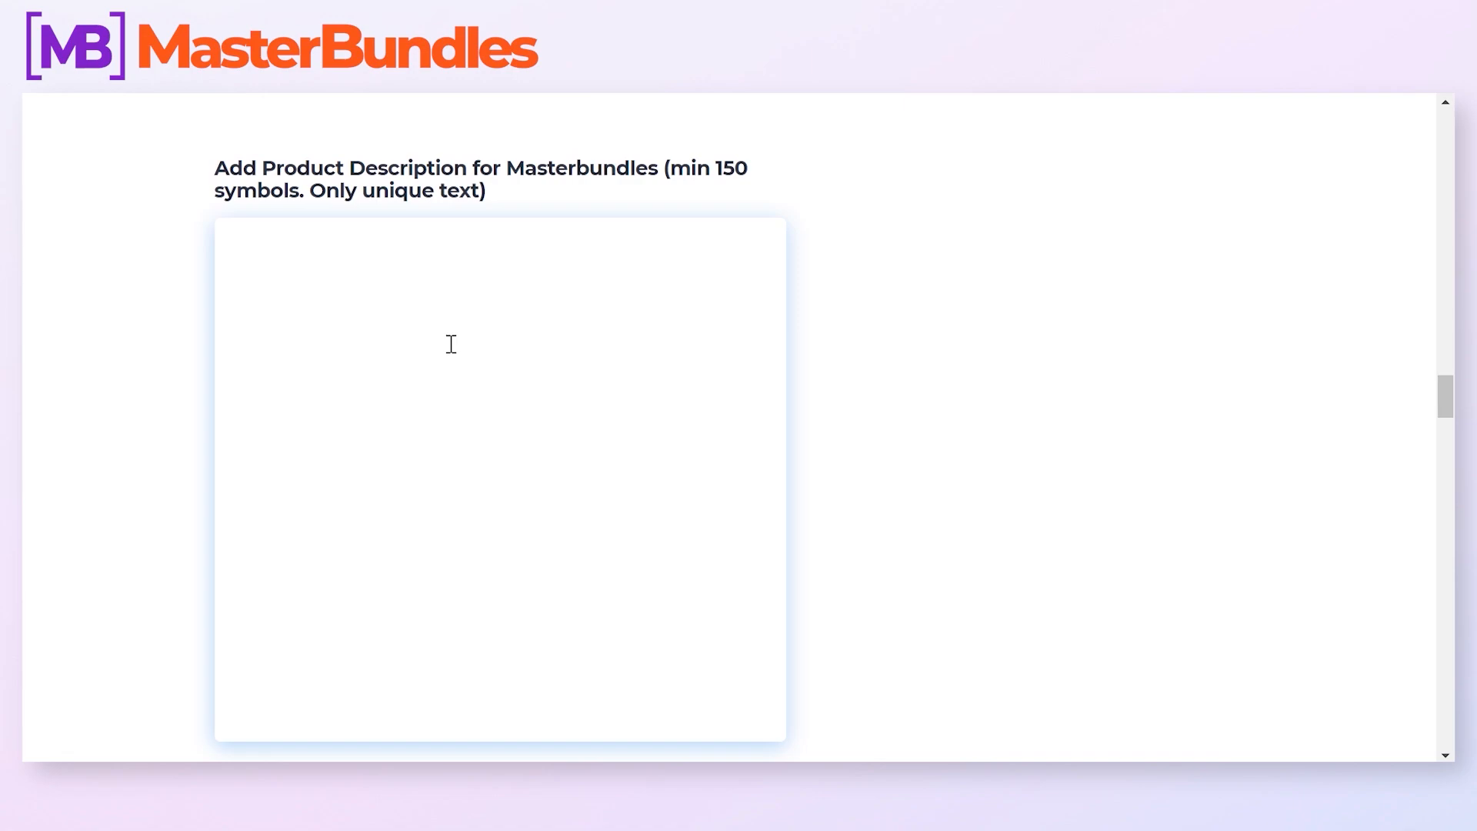
{"action": "scroll", "coordinate": [451, 344], "scroll_direction": "down", "scroll_amount": 5}
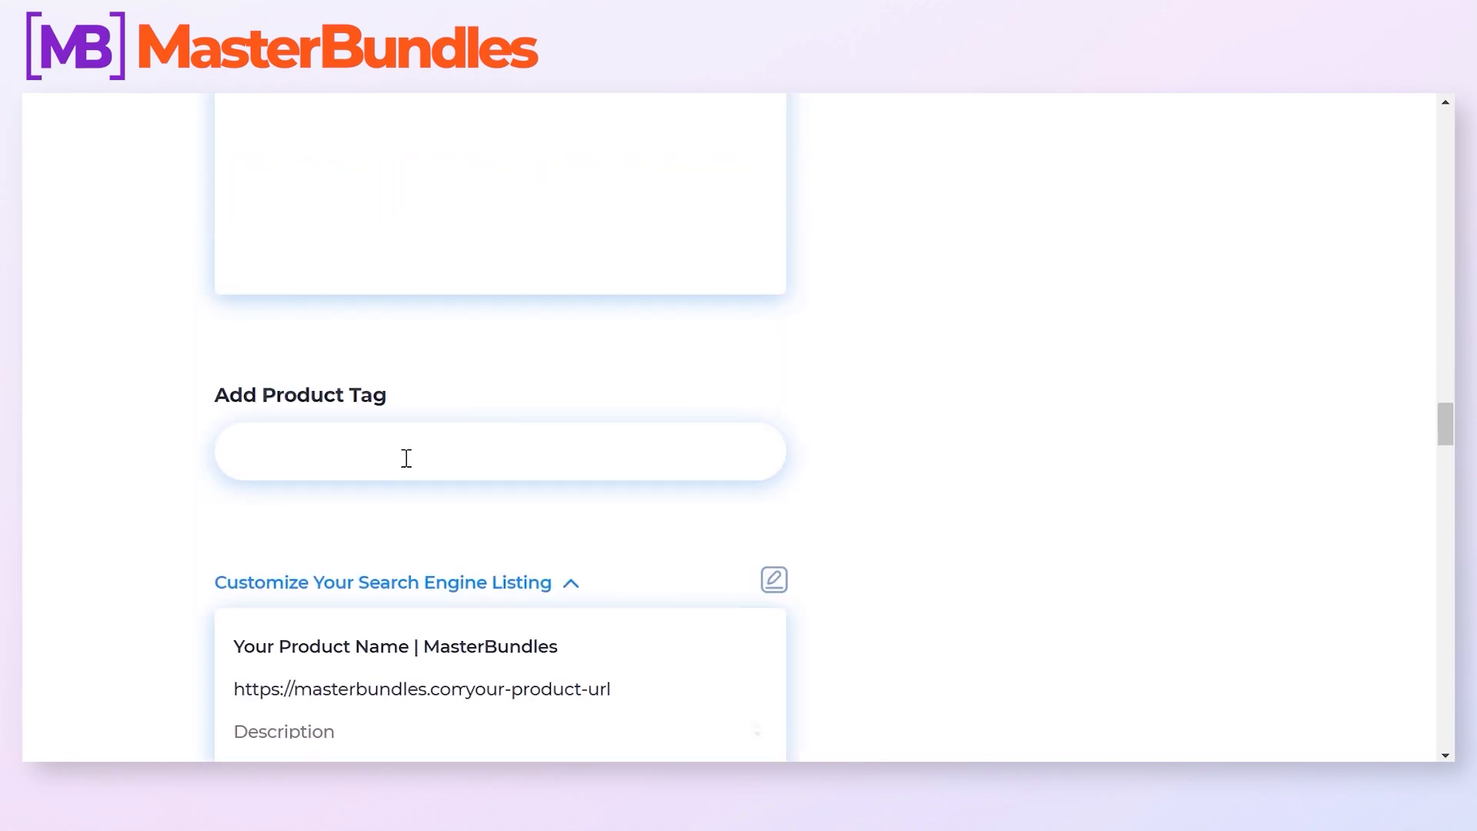
{"action": "scroll", "coordinate": [406, 457], "scroll_direction": "down", "scroll_amount": 3}
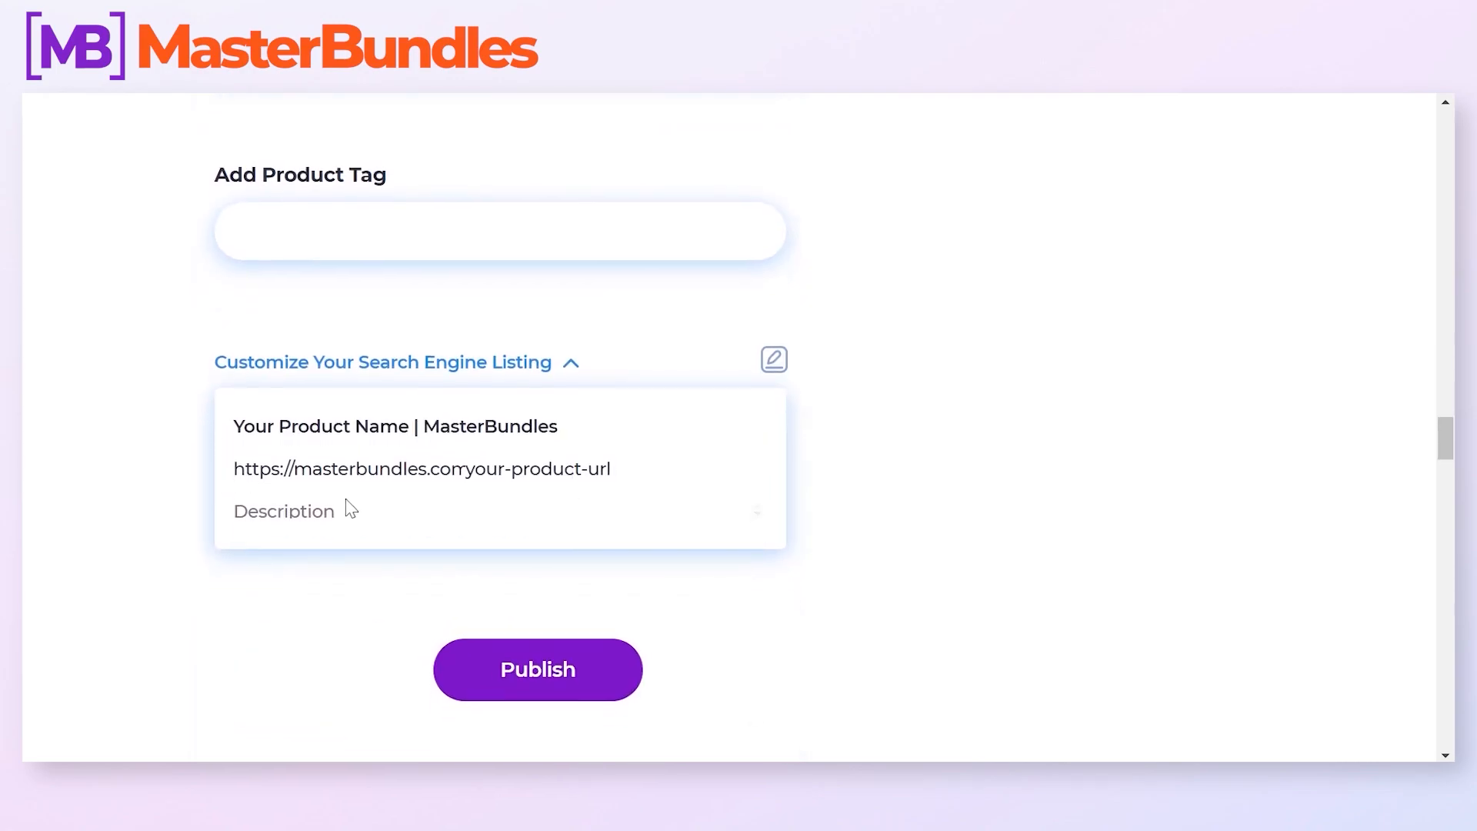
{"action": "scroll", "coordinate": [340, 508], "scroll_direction": "down", "scroll_amount": 1}
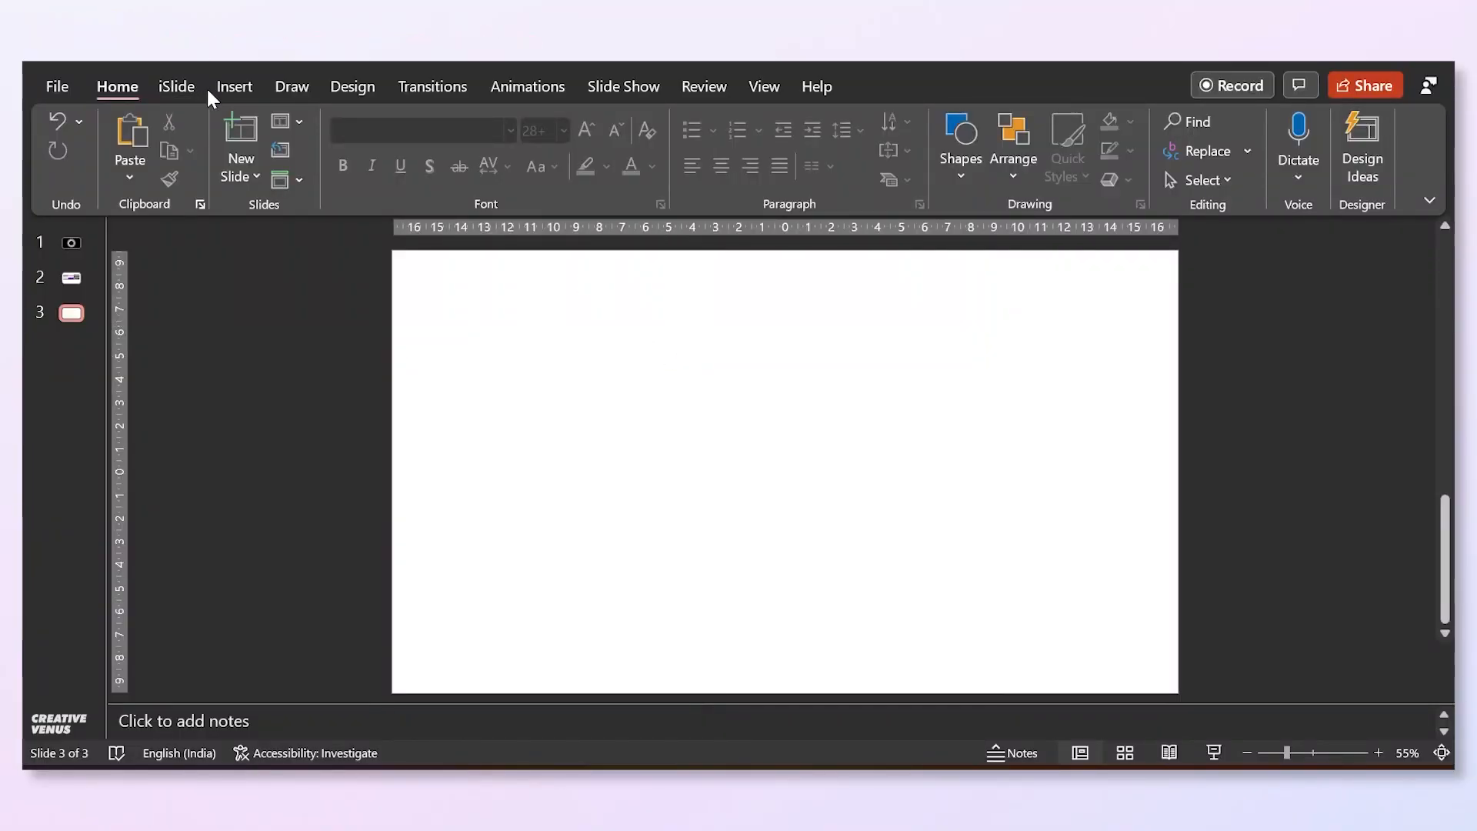
In PowerPoint, draw a vertical straight line about 9.6 cm long on blank slide 3 and move it closer to the slide's left edge.
{"action": "left_click", "coordinate": [235, 87]}
{"action": "left_click", "coordinate": [391, 167]}
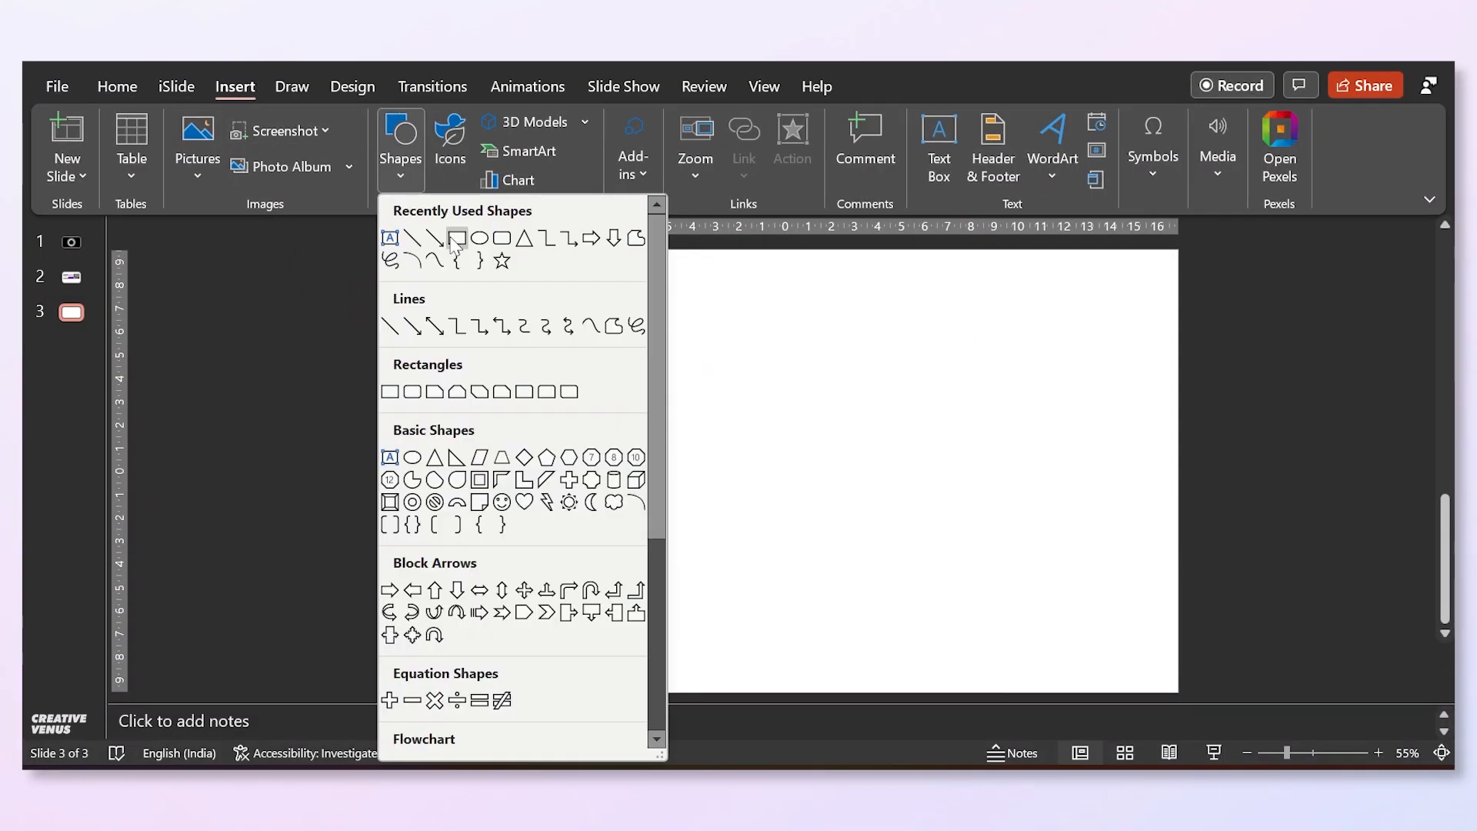
{"action": "left_click", "coordinate": [412, 238]}
{"action": "left_click_drag", "start_coordinate": [521, 354], "coordinate": [528, 578]}
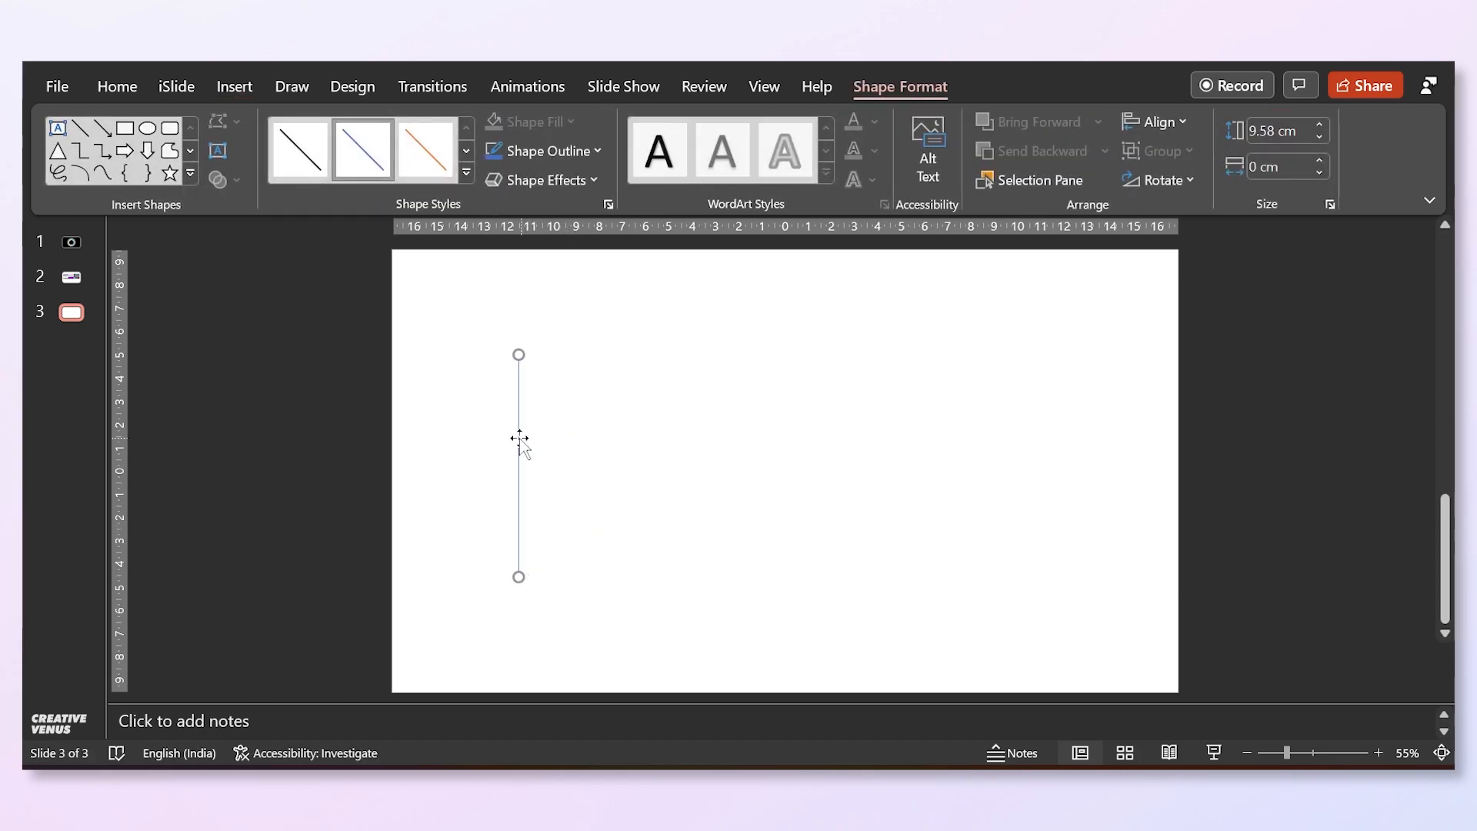
{"action": "left_click_drag", "start_coordinate": [518, 449], "coordinate": [461, 443]}
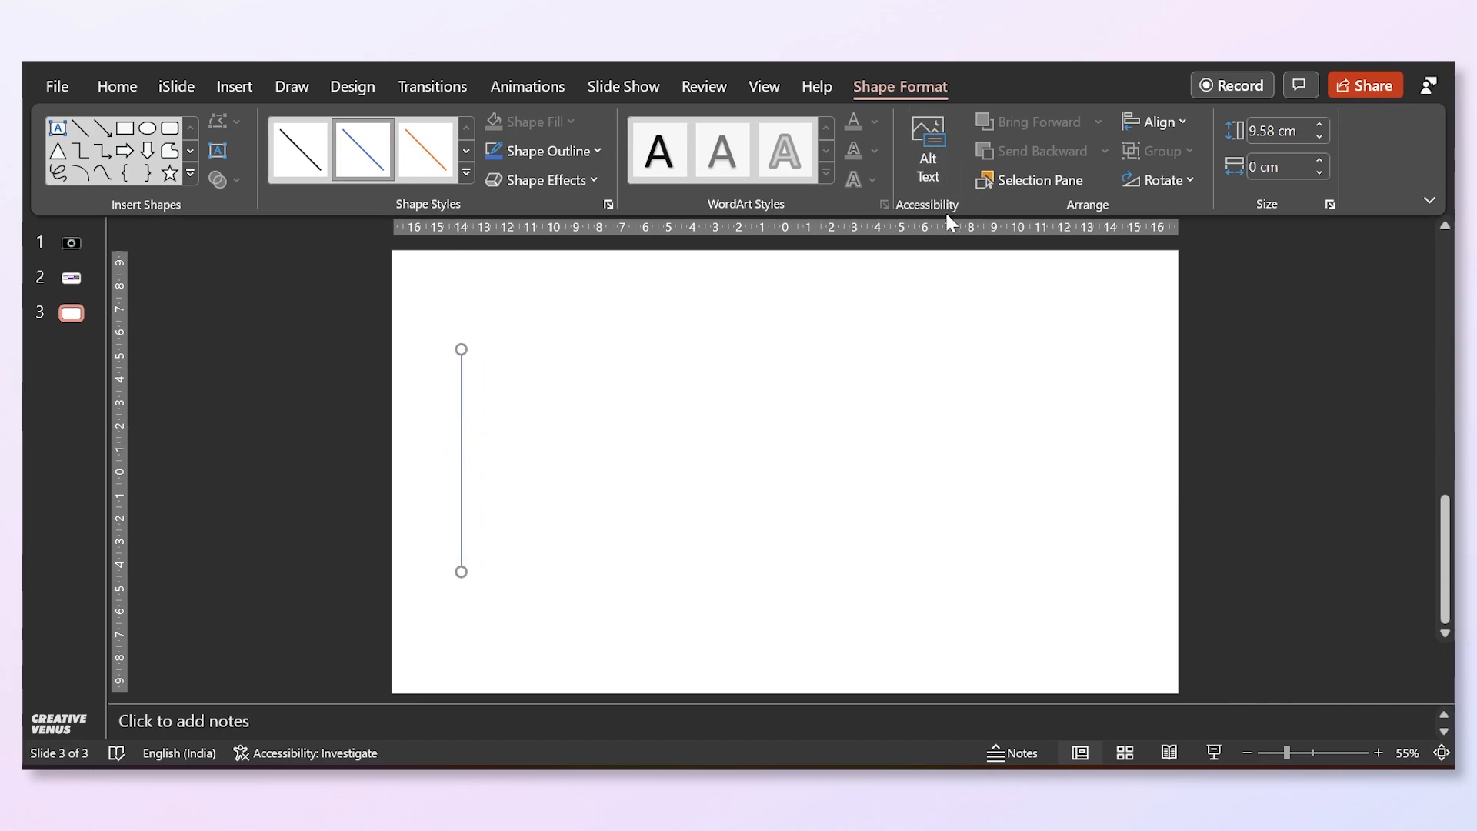
Set the vertical line's width to 2.5 pt in its shape formatting.
{"action": "left_click", "coordinate": [608, 205]}
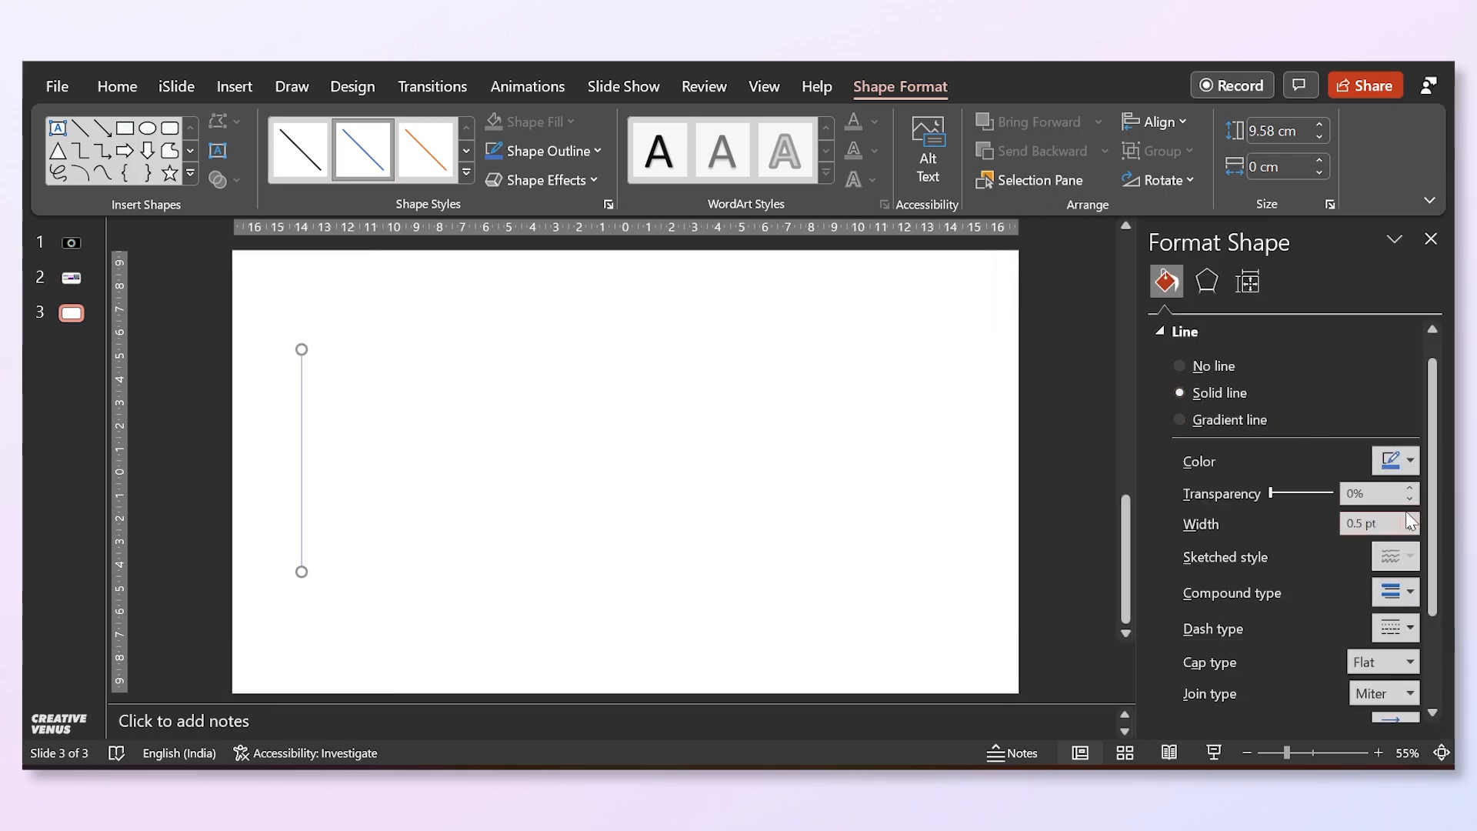
{"action": "left_click", "coordinate": [1410, 519]}
{"action": "left_click", "coordinate": [1410, 518]}
{"action": "left_click", "coordinate": [1411, 519]}
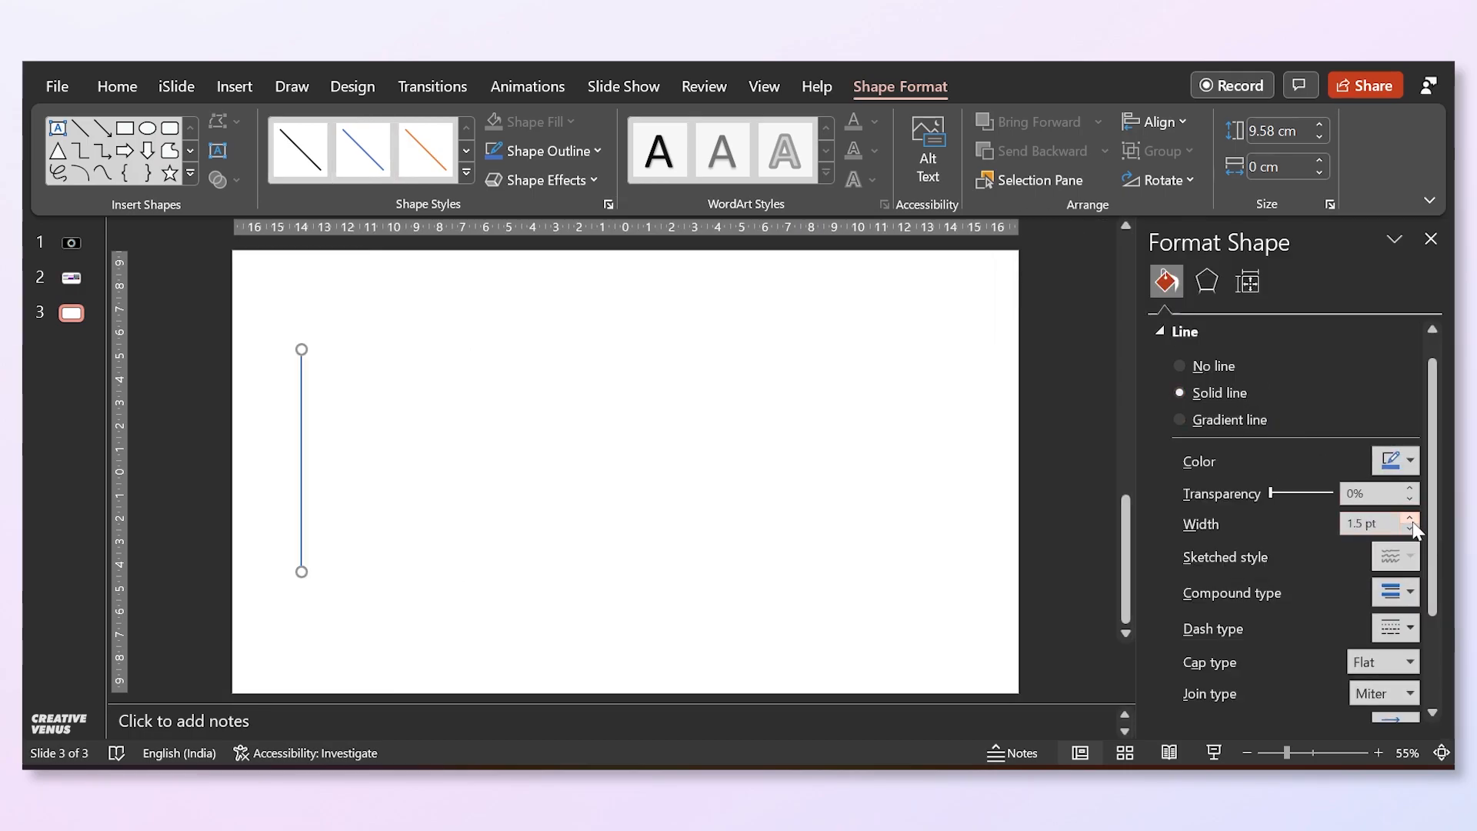
{"action": "left_click", "coordinate": [1411, 518]}
{"action": "left_click", "coordinate": [1410, 518]}
{"action": "left_click", "coordinate": [1410, 519]}
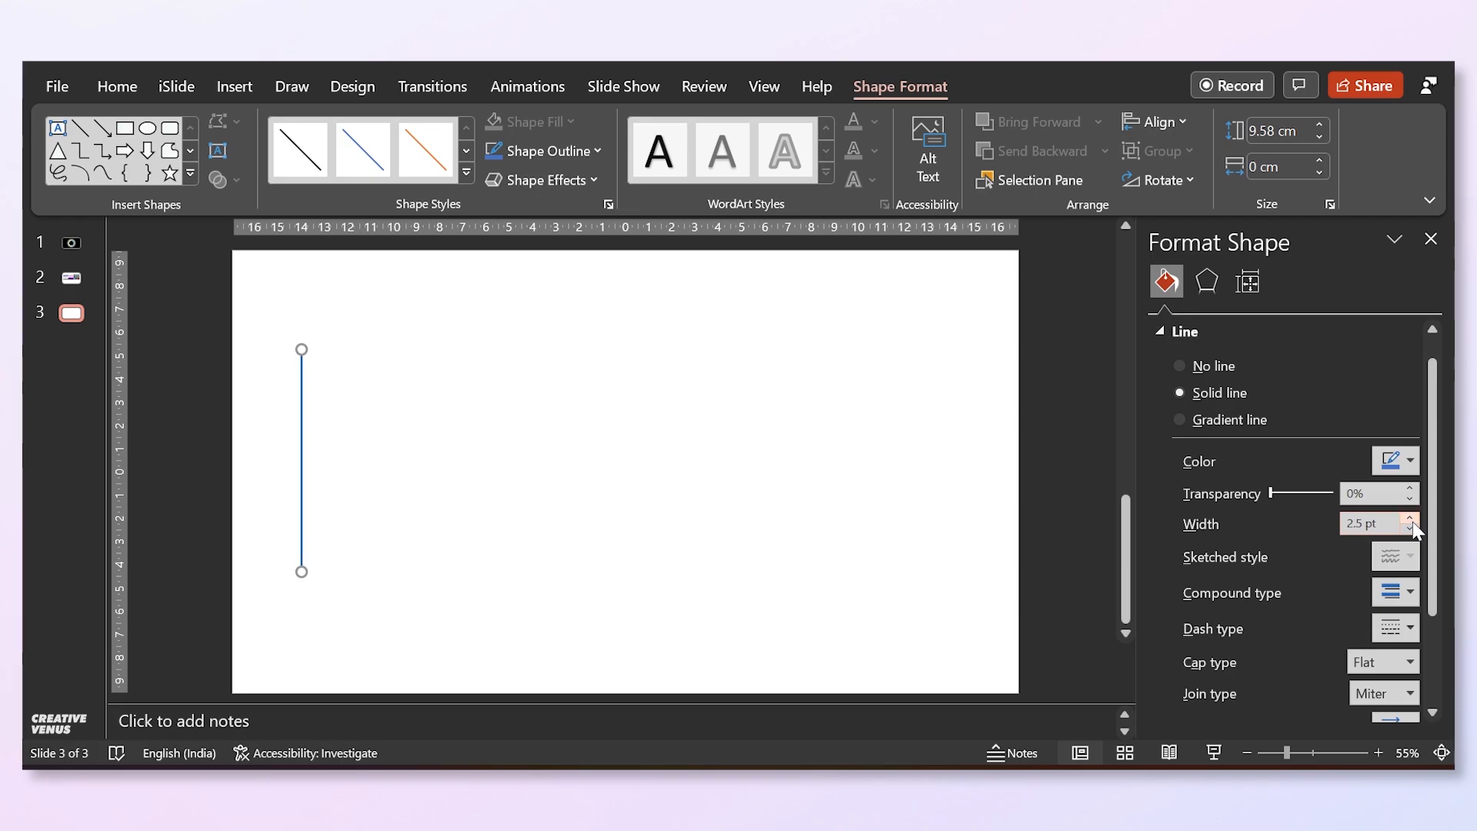
Set both the cap type and the join type of the vertical line to Round.
{"action": "left_click", "coordinate": [1410, 662]}
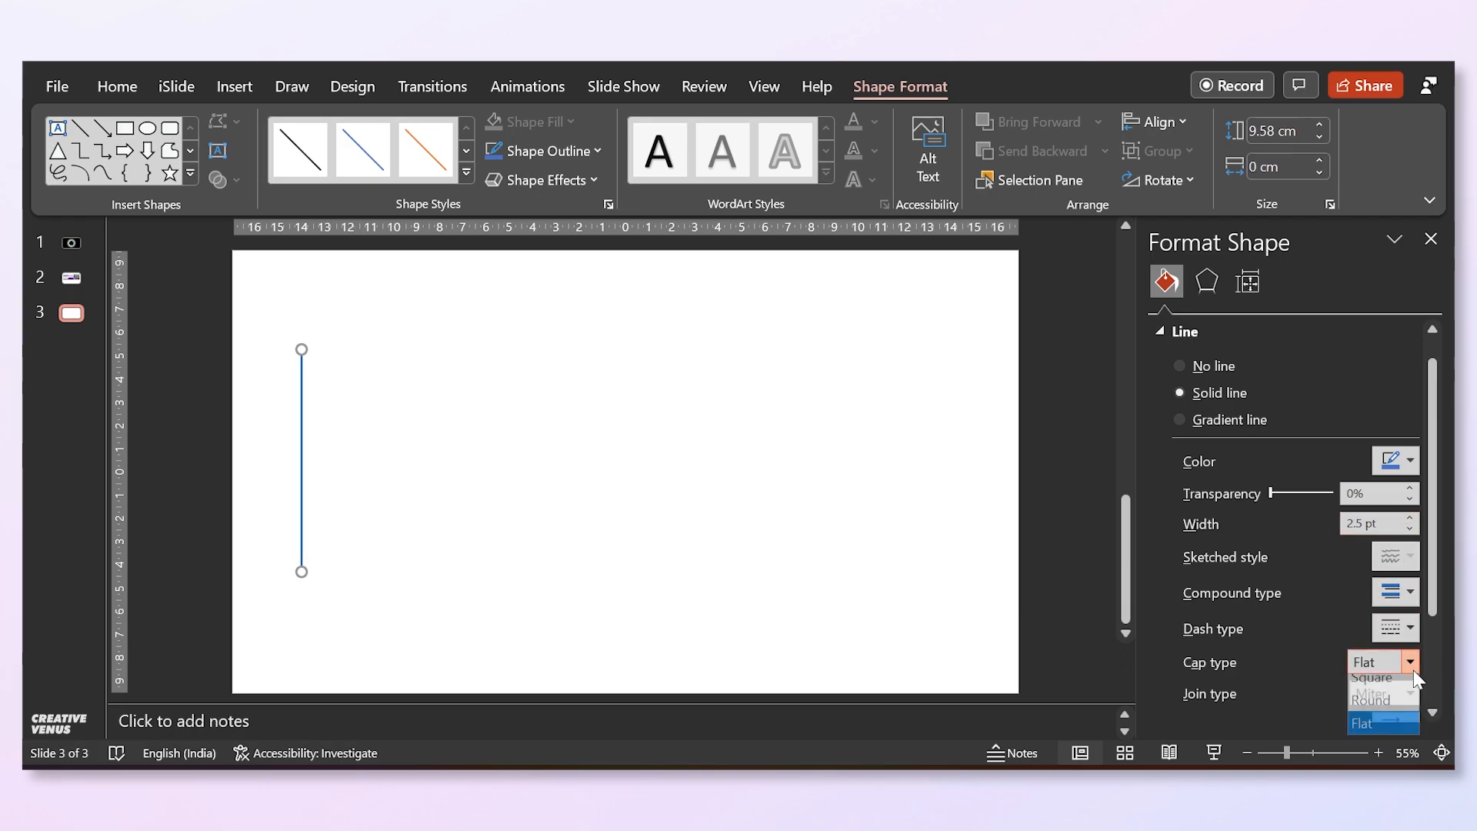
{"action": "left_click", "coordinate": [1388, 708]}
{"action": "left_click", "coordinate": [1410, 693]}
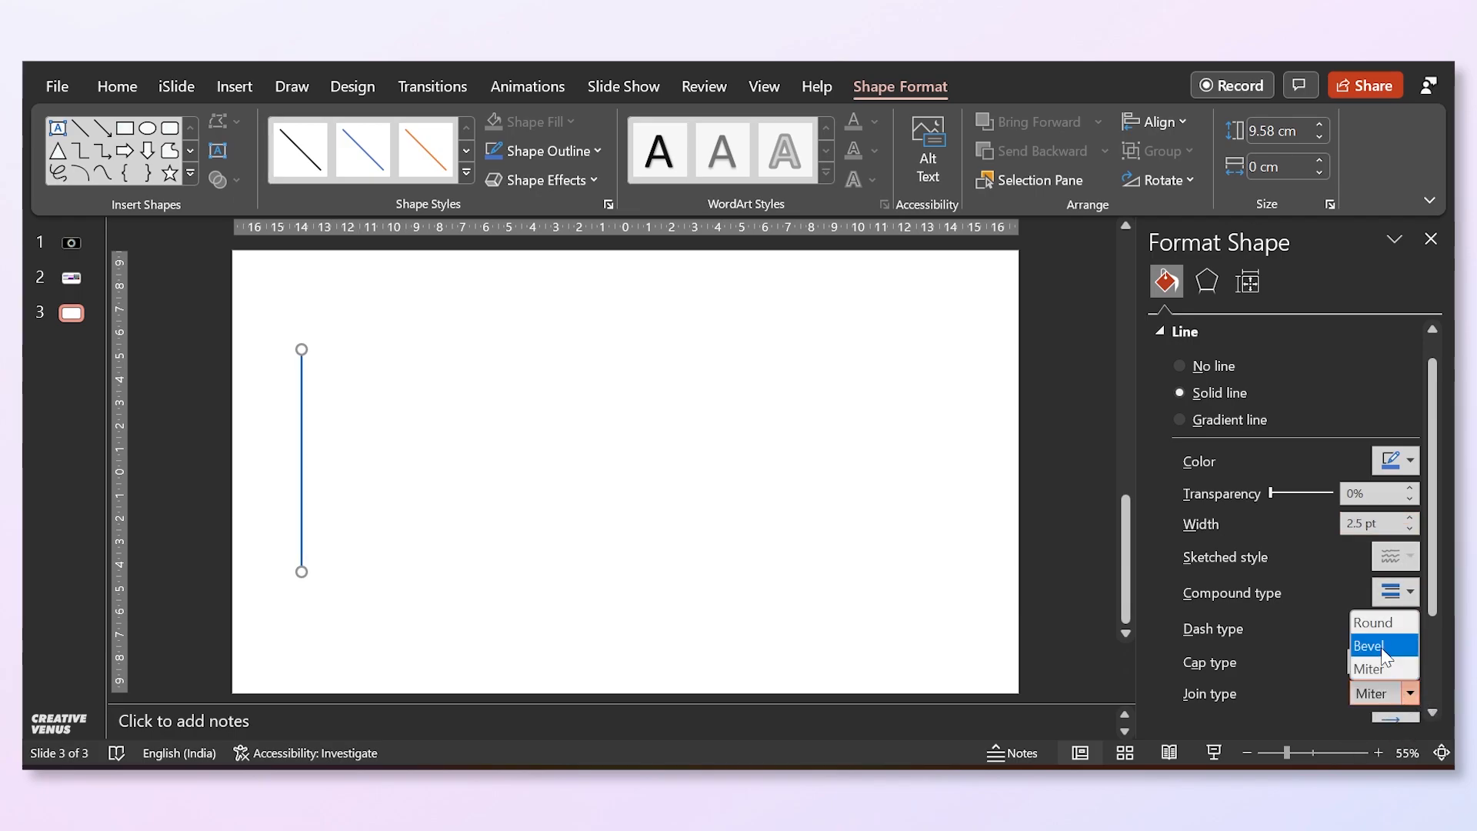
{"action": "left_click", "coordinate": [1380, 628]}
{"action": "left_click", "coordinate": [379, 418]}
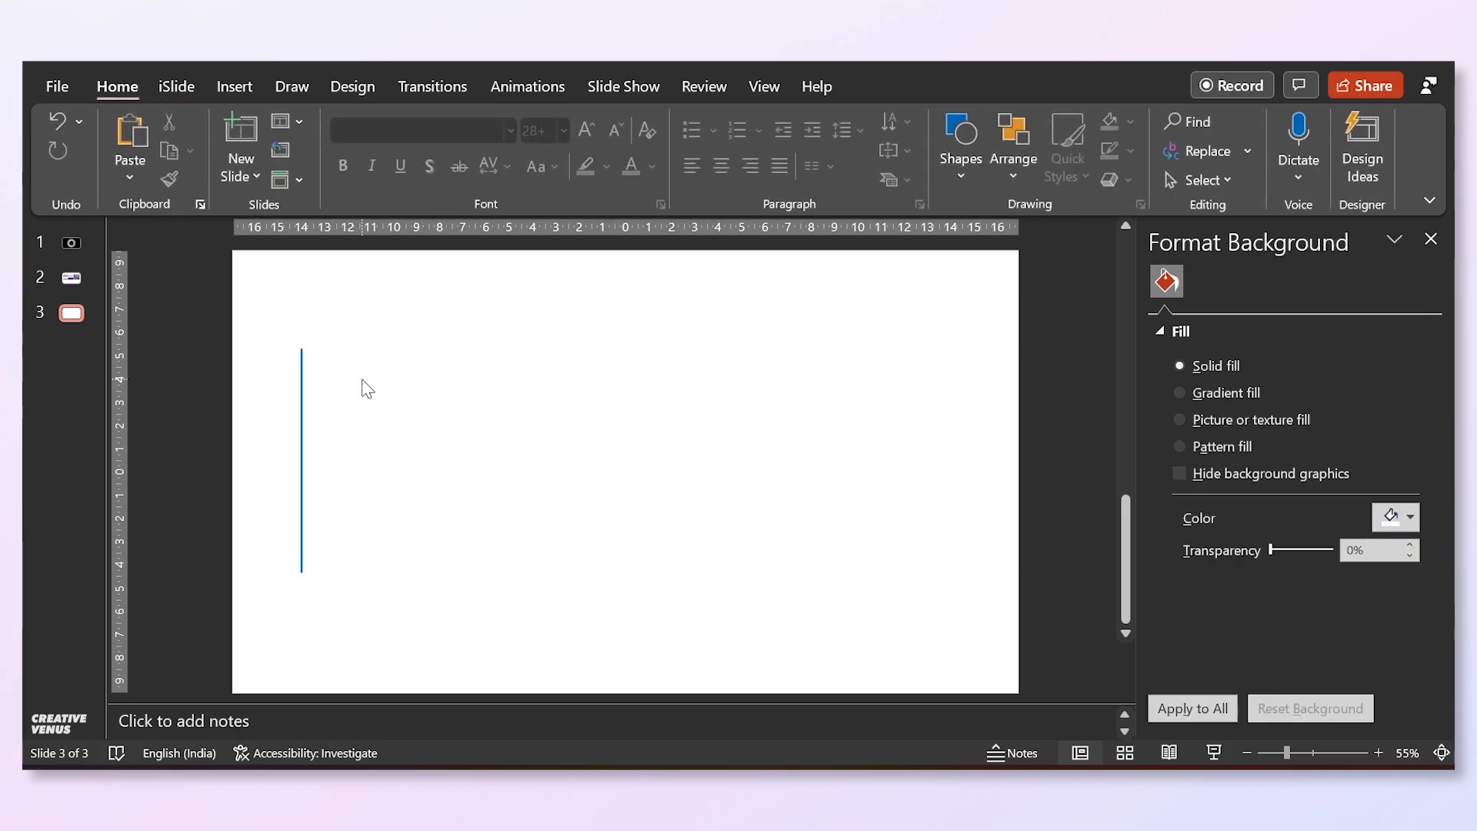
Move the vertical line further toward the slide's left edge and place a duplicate of it close beside it on the right.
{"action": "left_click", "coordinate": [297, 408]}
{"action": "left_click_drag", "start_coordinate": [299, 418], "coordinate": [279, 424]}
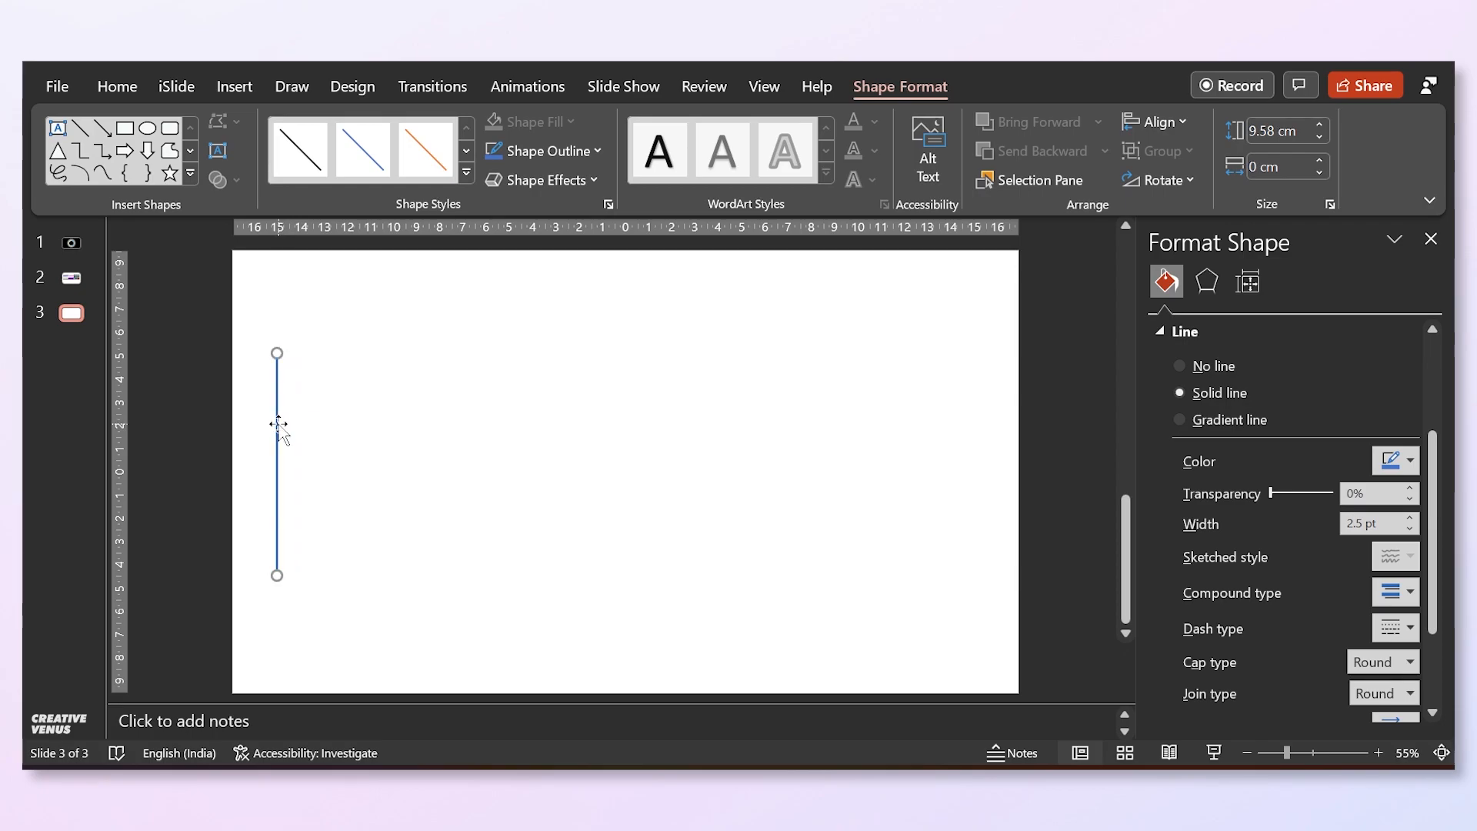
{"action": "left_click_drag", "start_coordinate": [289, 456], "coordinate": [285, 444]}
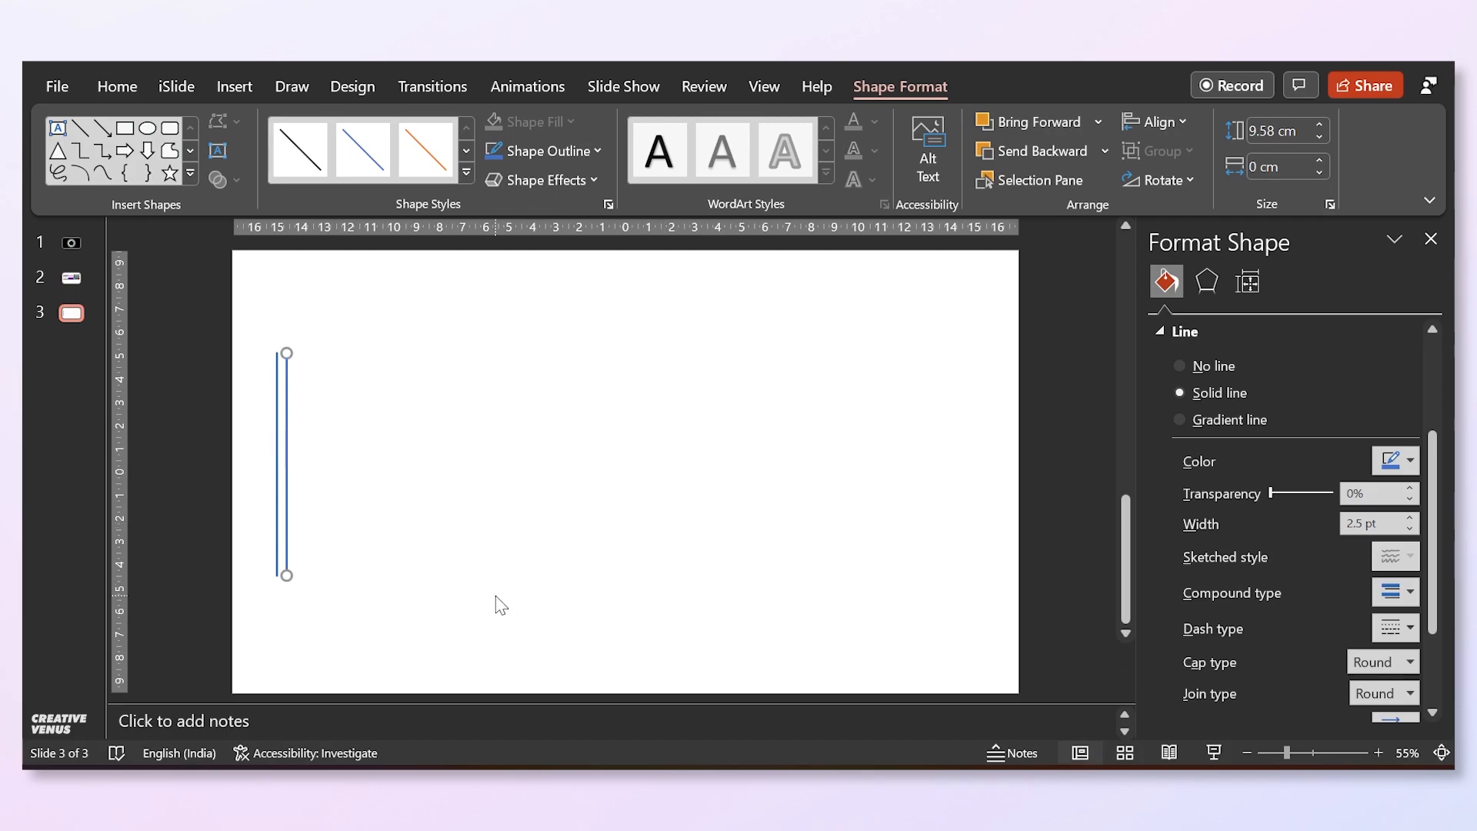
Duplicate the vertical line repeatedly to build an evenly spaced row of lines extending to about the slide's centre.
{"action": "key", "text": "ctrl+d"}
{"action": "key", "text": "ctrl+d"}
{"action": "key", "text": "ctrl+d"}
{"action": "key", "text": "ctrl+d"}
{"action": "key", "text": "ctrl+d"}
{"action": "key", "text": "ctrl+d"}
{"action": "key", "text": "ctrl+d"}
{"action": "key", "text": "ctrl+d"}
{"action": "key", "text": "ctrl+d"}
{"action": "key", "text": "ctrl+d"}
{"action": "key", "text": "ctrl+d"}
{"action": "key", "text": "ctrl+d"}
{"action": "key", "text": "ctrl+d"}
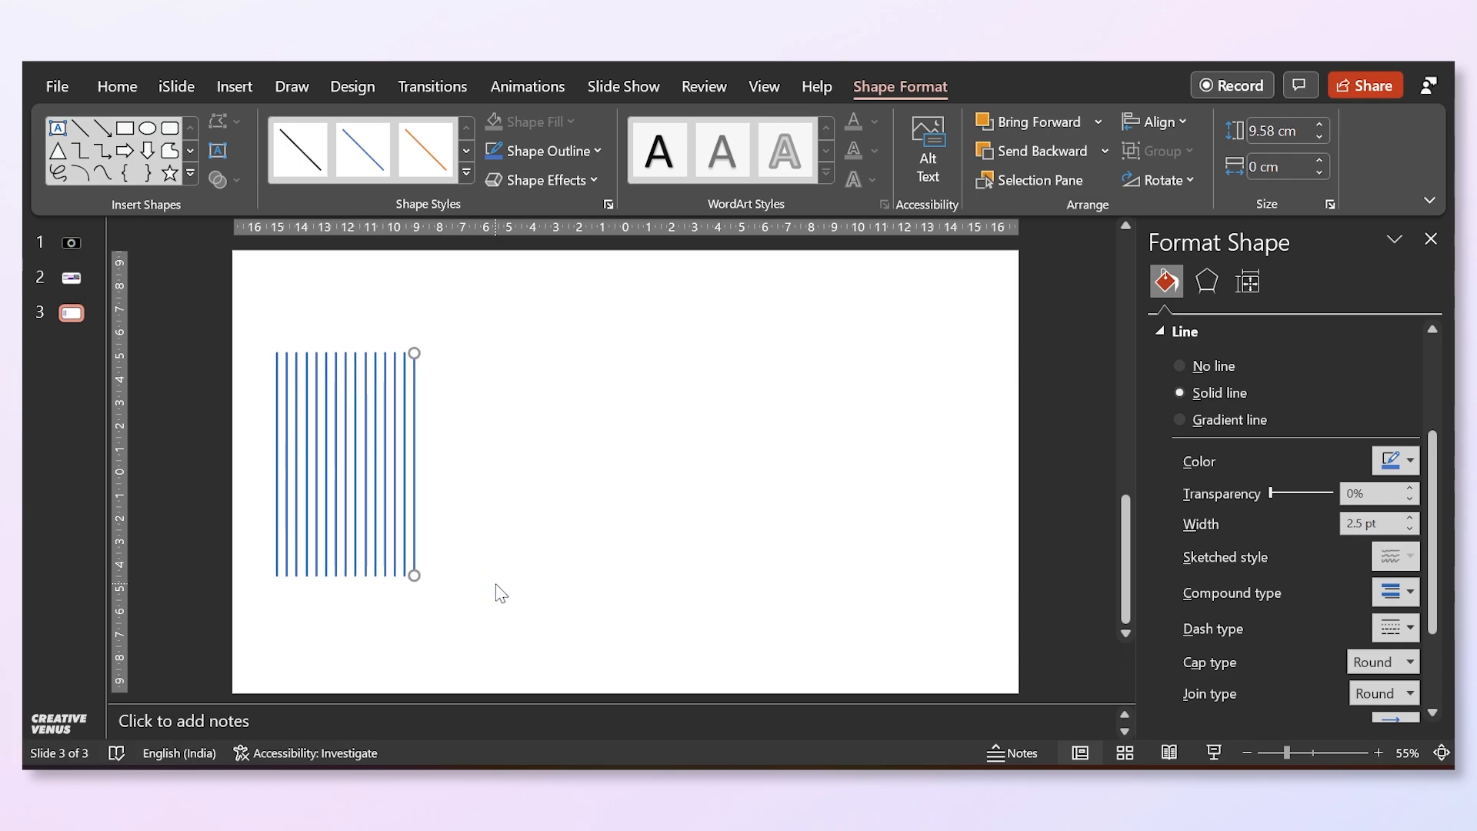
{"action": "key", "text": "ctrl+d"}
{"action": "key", "text": "ctrl+d"}
{"action": "key", "text": "ctrl+d"}
{"action": "key", "text": "ctrl+d"}
{"action": "key", "text": "ctrl+d"}
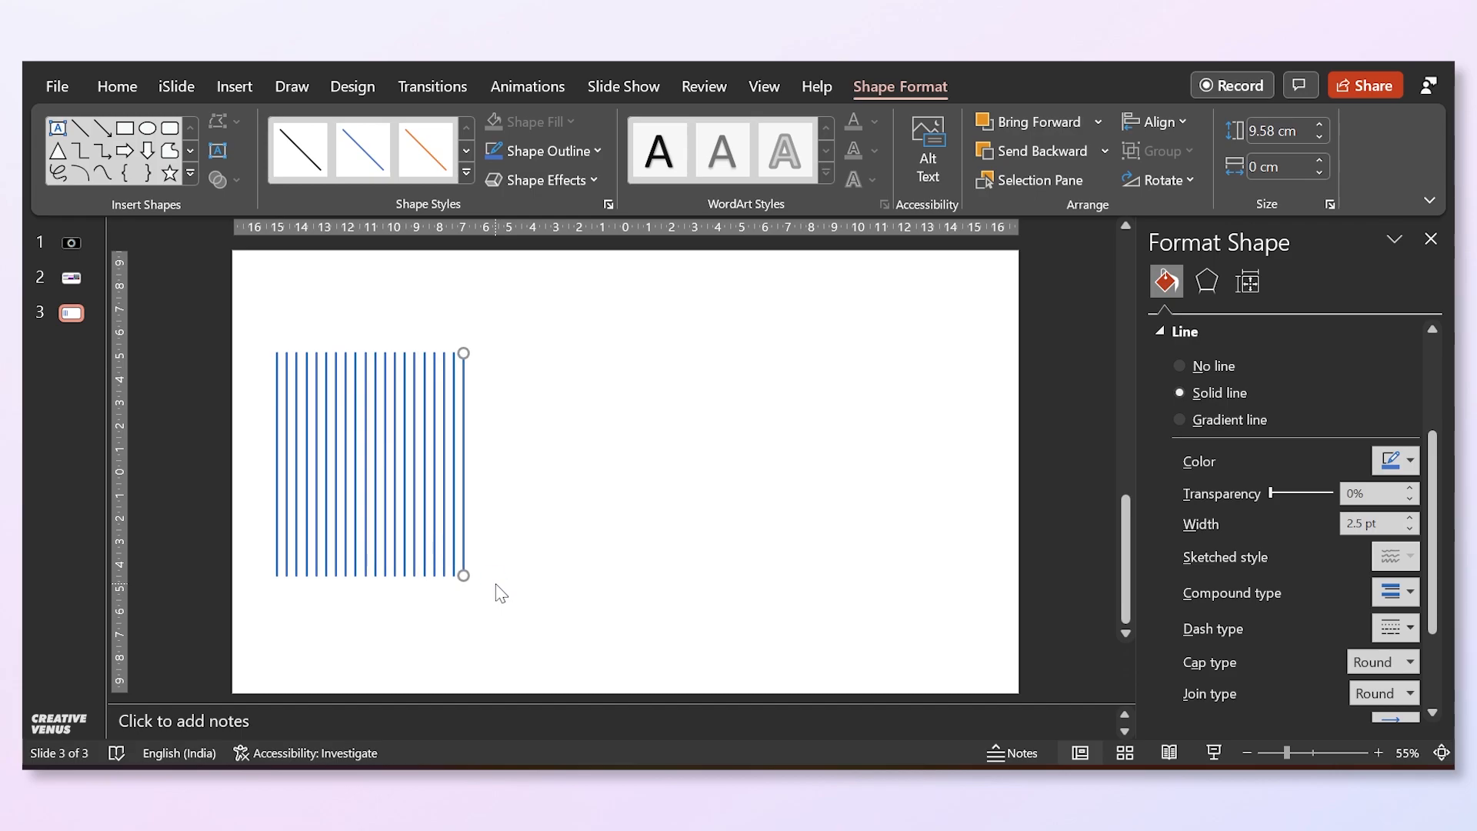
{"action": "key", "text": "ctrl+d"}
{"action": "key", "text": "ctrl+d"}
{"action": "key", "text": "ctrl+d"}
{"action": "key", "text": "ctrl+d"}
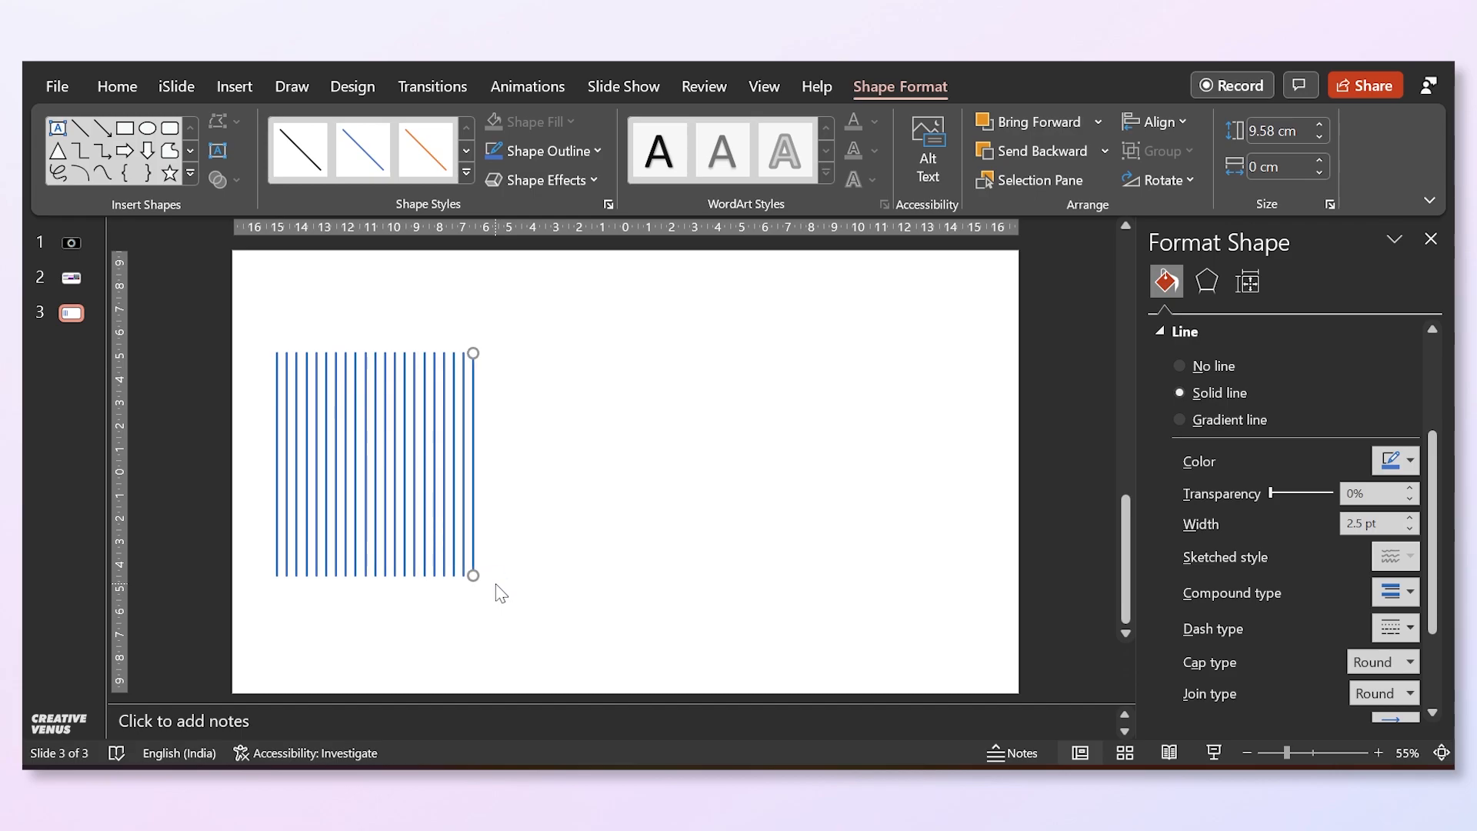
{"action": "key", "text": "ctrl+d"}
{"action": "key", "text": "ctrl+d"}
{"action": "key", "text": "ctrl+d"}
{"action": "key", "text": "ctrl+d"}
{"action": "key", "text": "ctrl+d"}
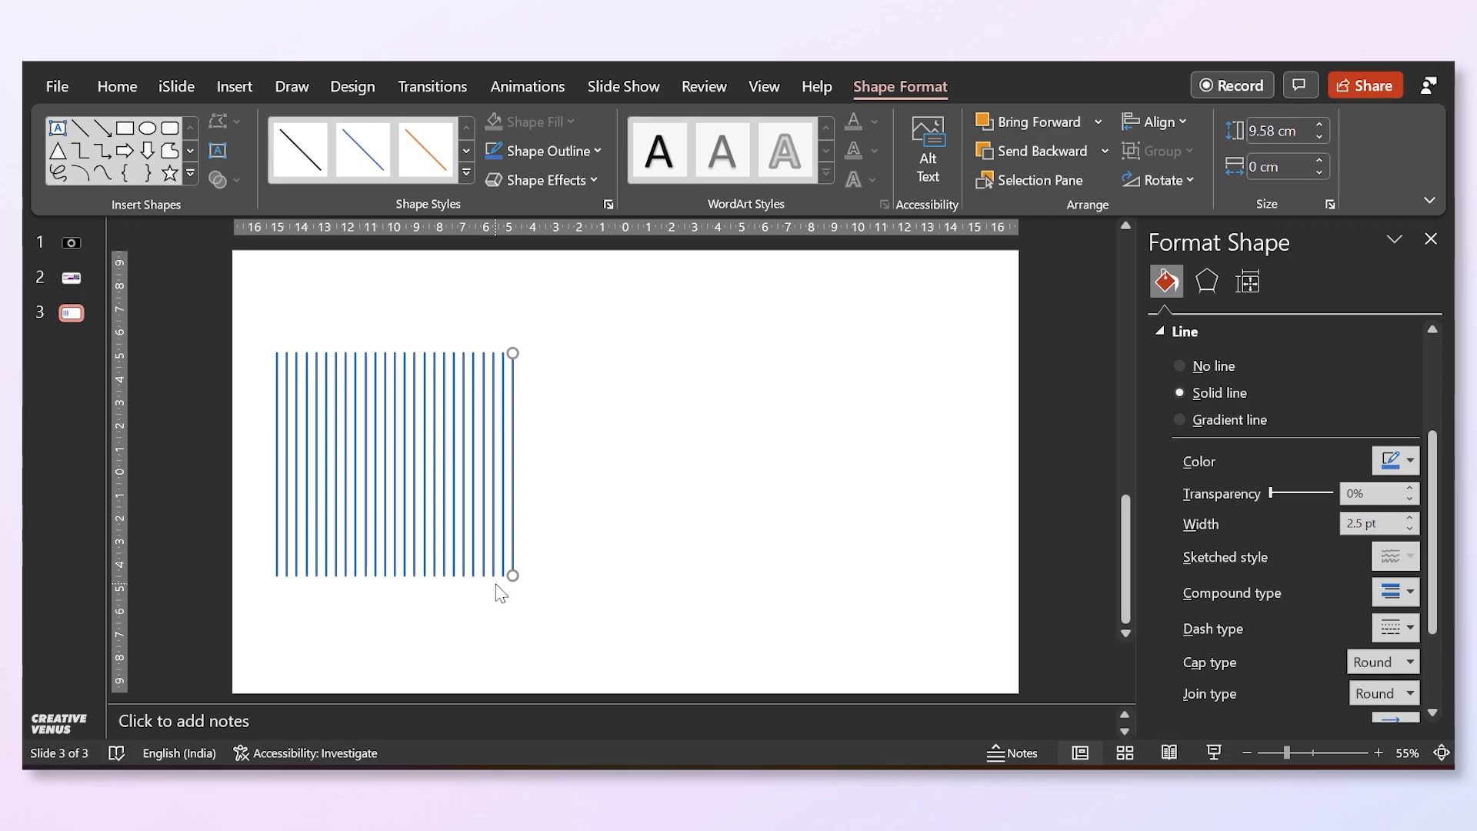
{"action": "key", "text": "ctrl+d"}
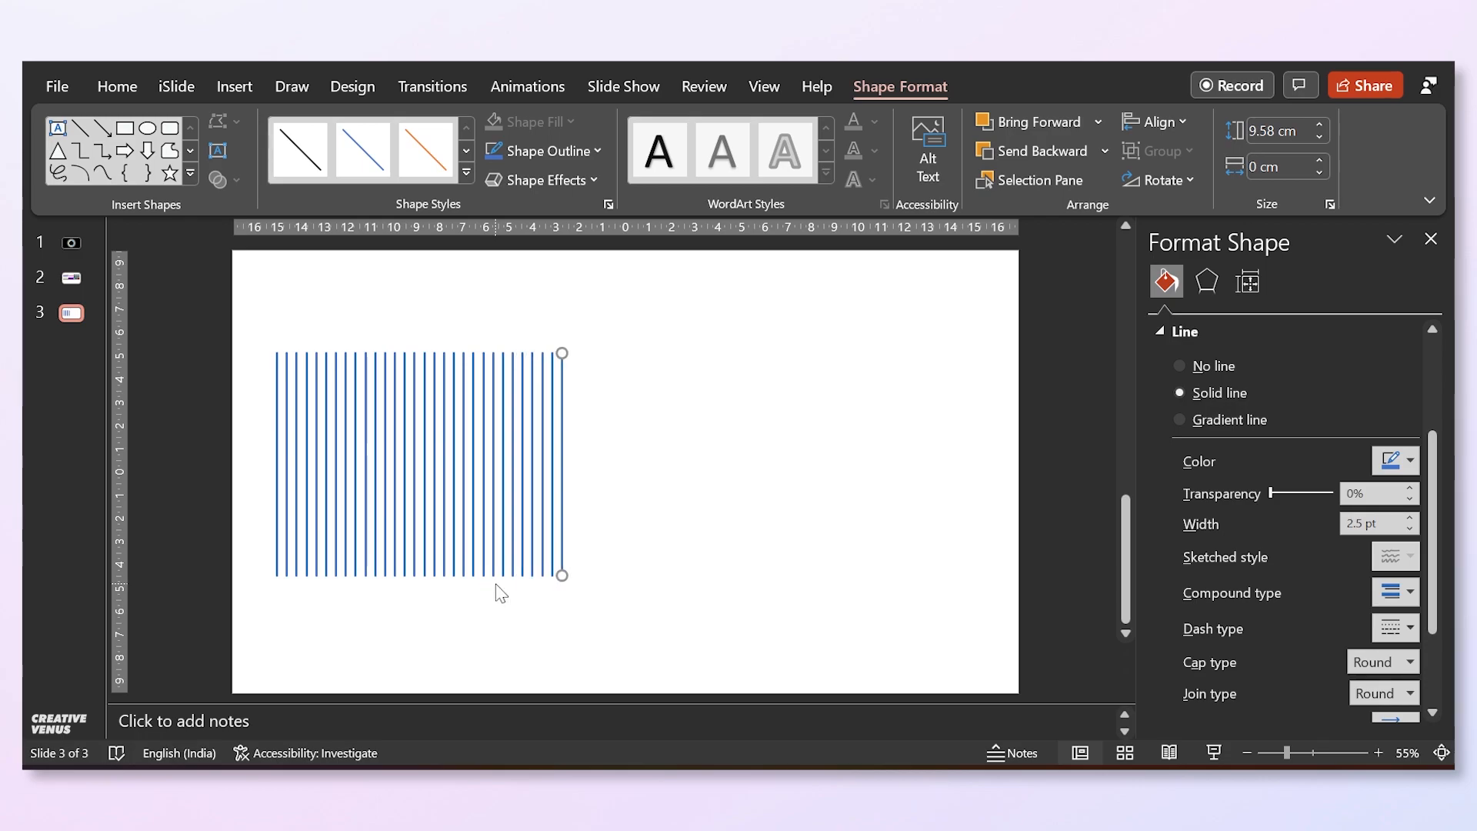
{"action": "key", "text": "ctrl+d"}
{"action": "key", "text": "ctrl+d"}
{"action": "key", "text": "ctrl+d"}
{"action": "key", "text": "ctrl+d"}
{"action": "key", "text": "ctrl+d"}
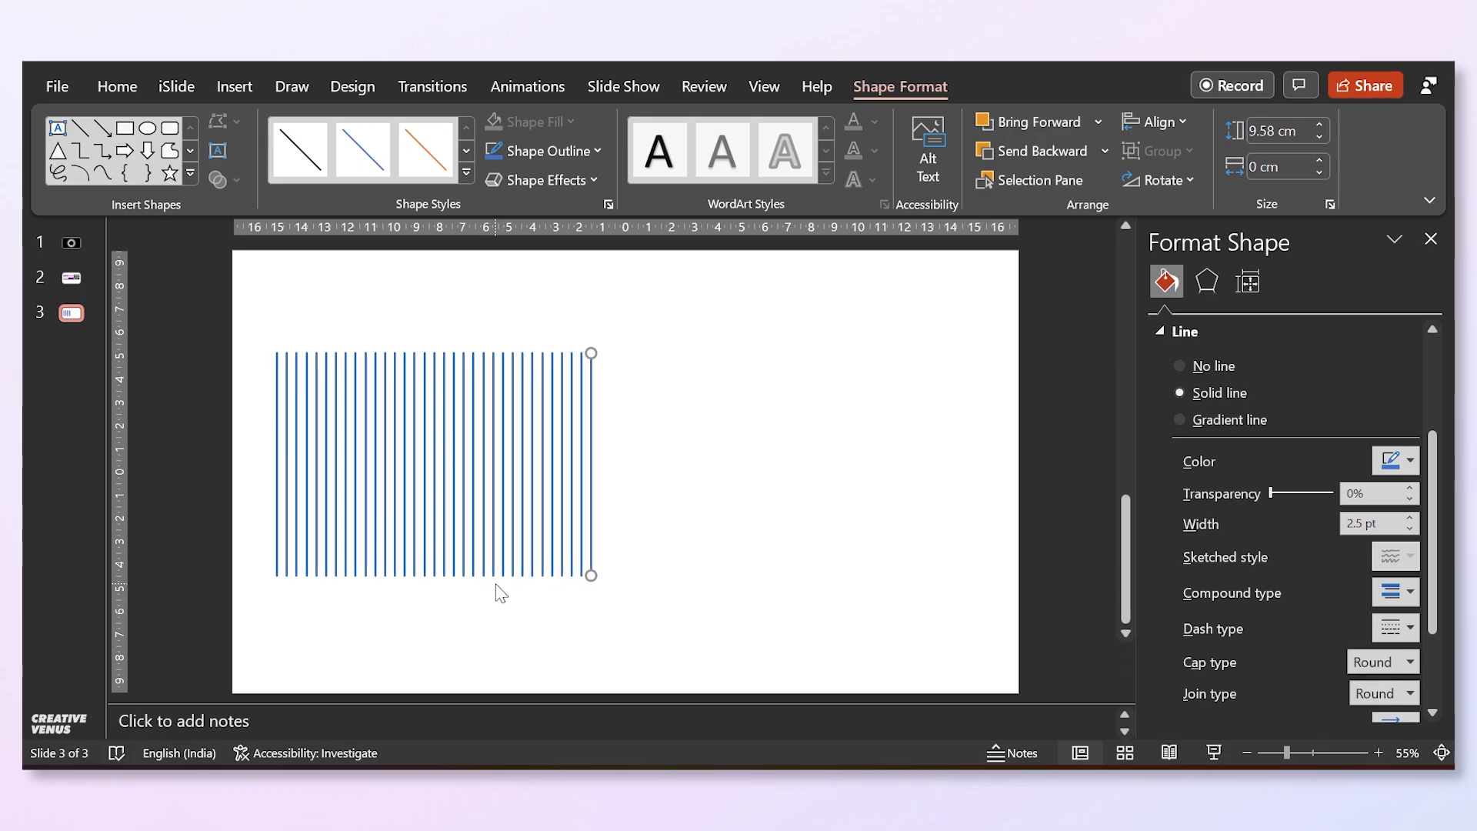
{"action": "key", "text": "ctrl+d"}
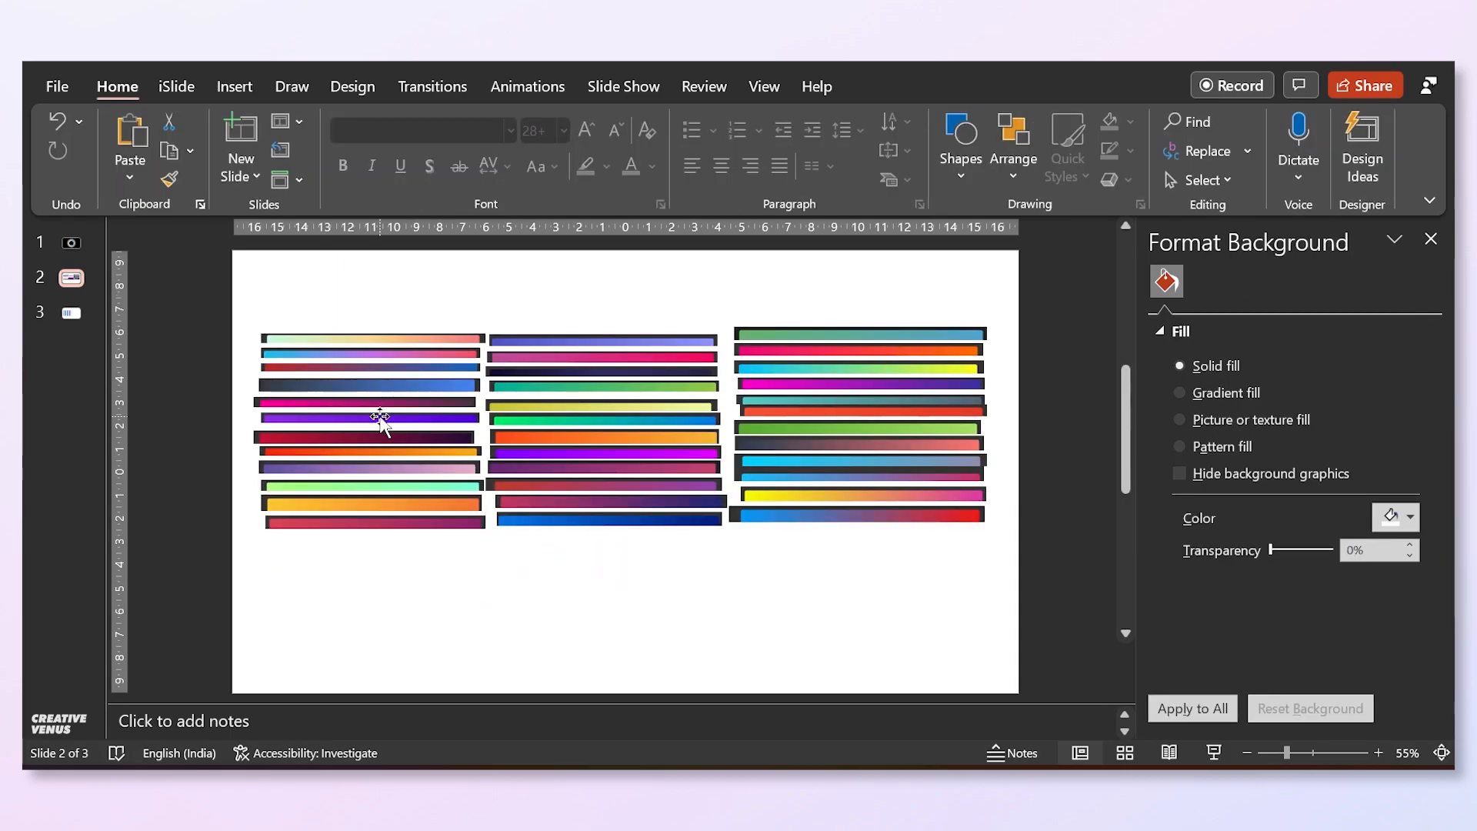
Copy the leftmost group of gradient swatches from slide 2 onto slide 3 and place it to the right of the lines.
{"action": "left_click", "coordinate": [381, 421]}
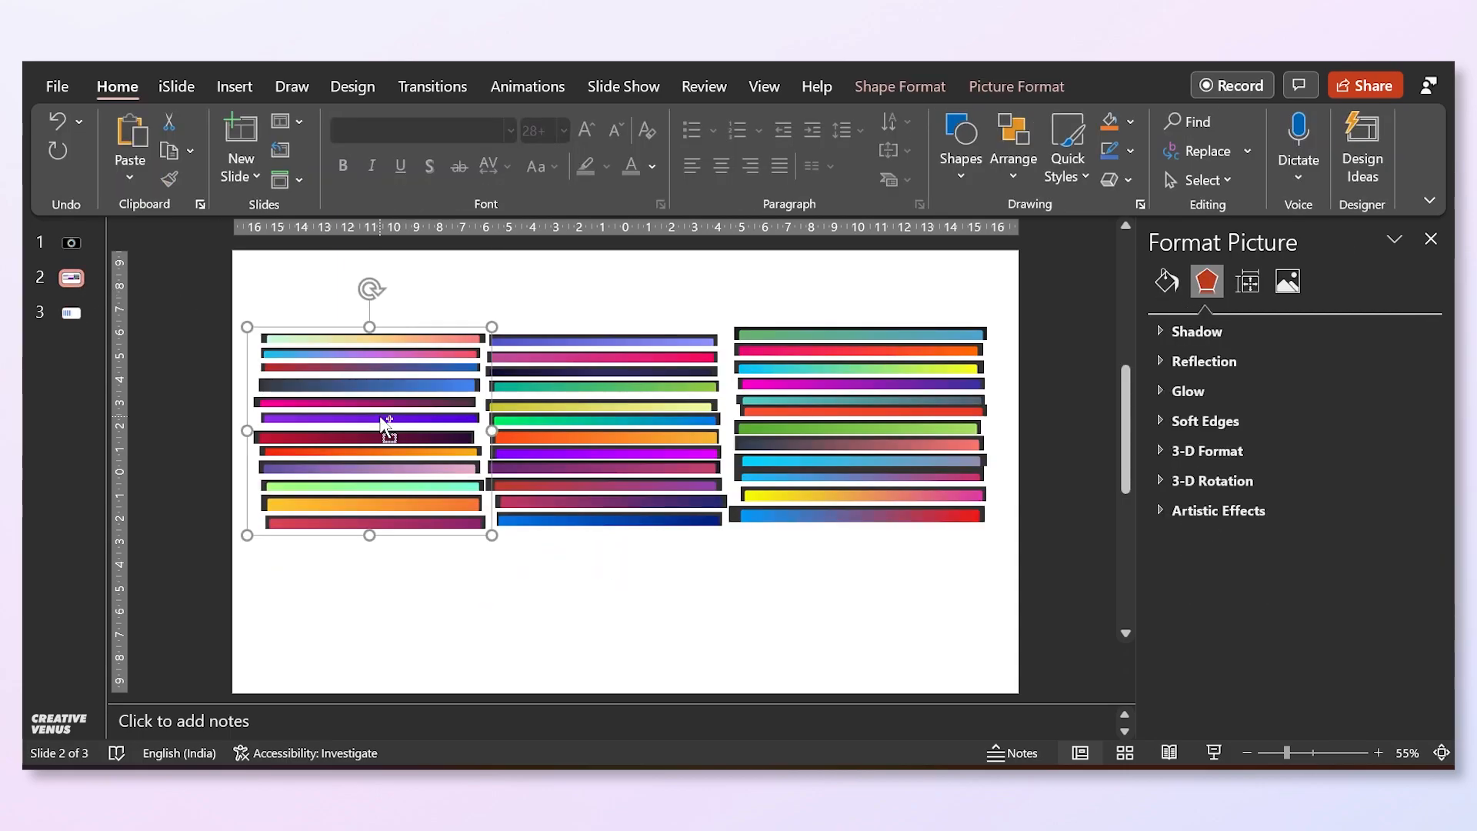
{"action": "left_click", "coordinate": [99, 314]}
{"action": "key", "text": "ctrl+v"}
{"action": "left_click_drag", "start_coordinate": [357, 381], "coordinate": [753, 397]}
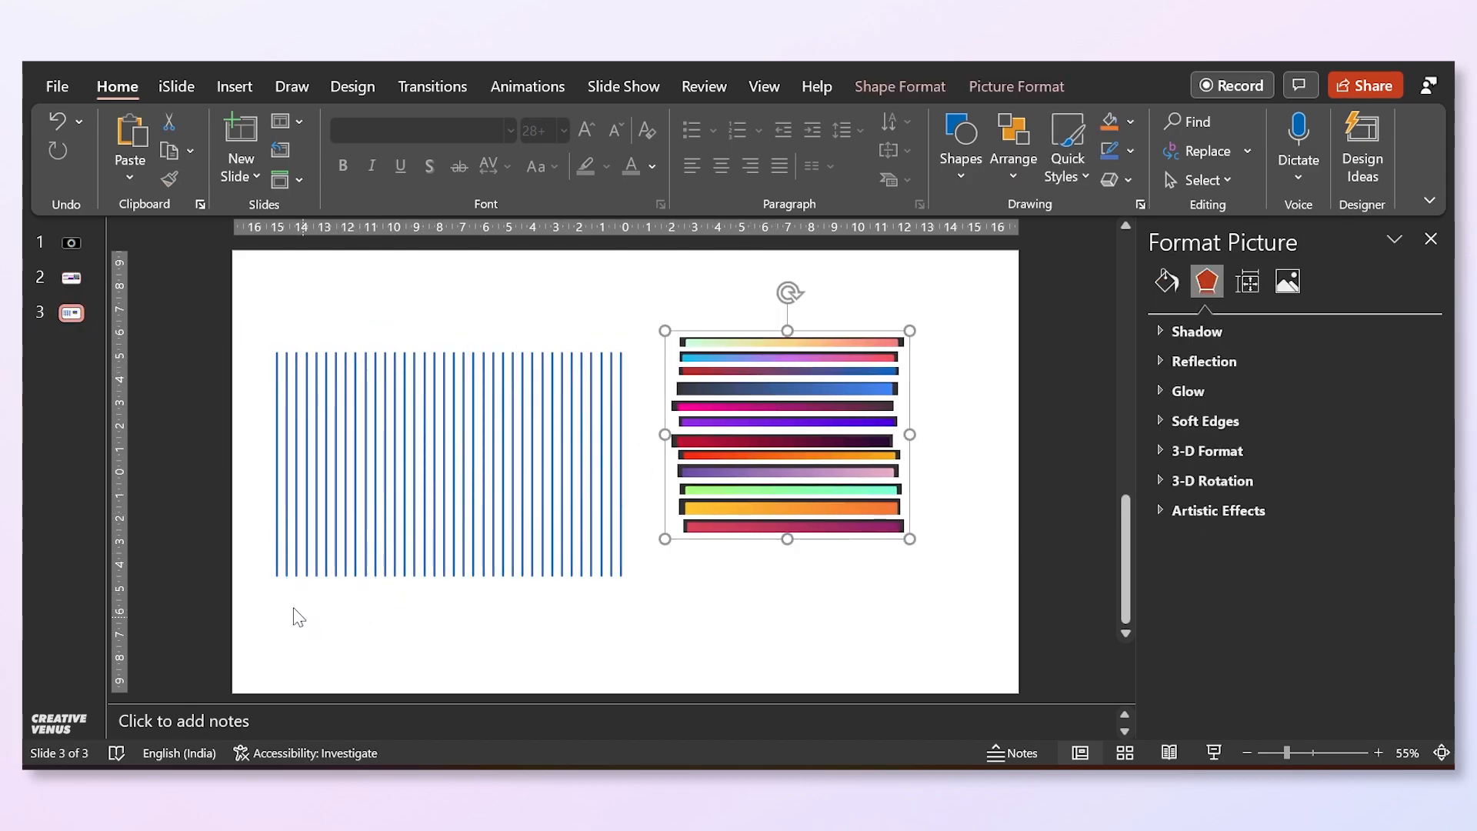
Change the first vertical line to a linear gradient line and reduce it to two gradient stops.
{"action": "left_click", "coordinate": [273, 573]}
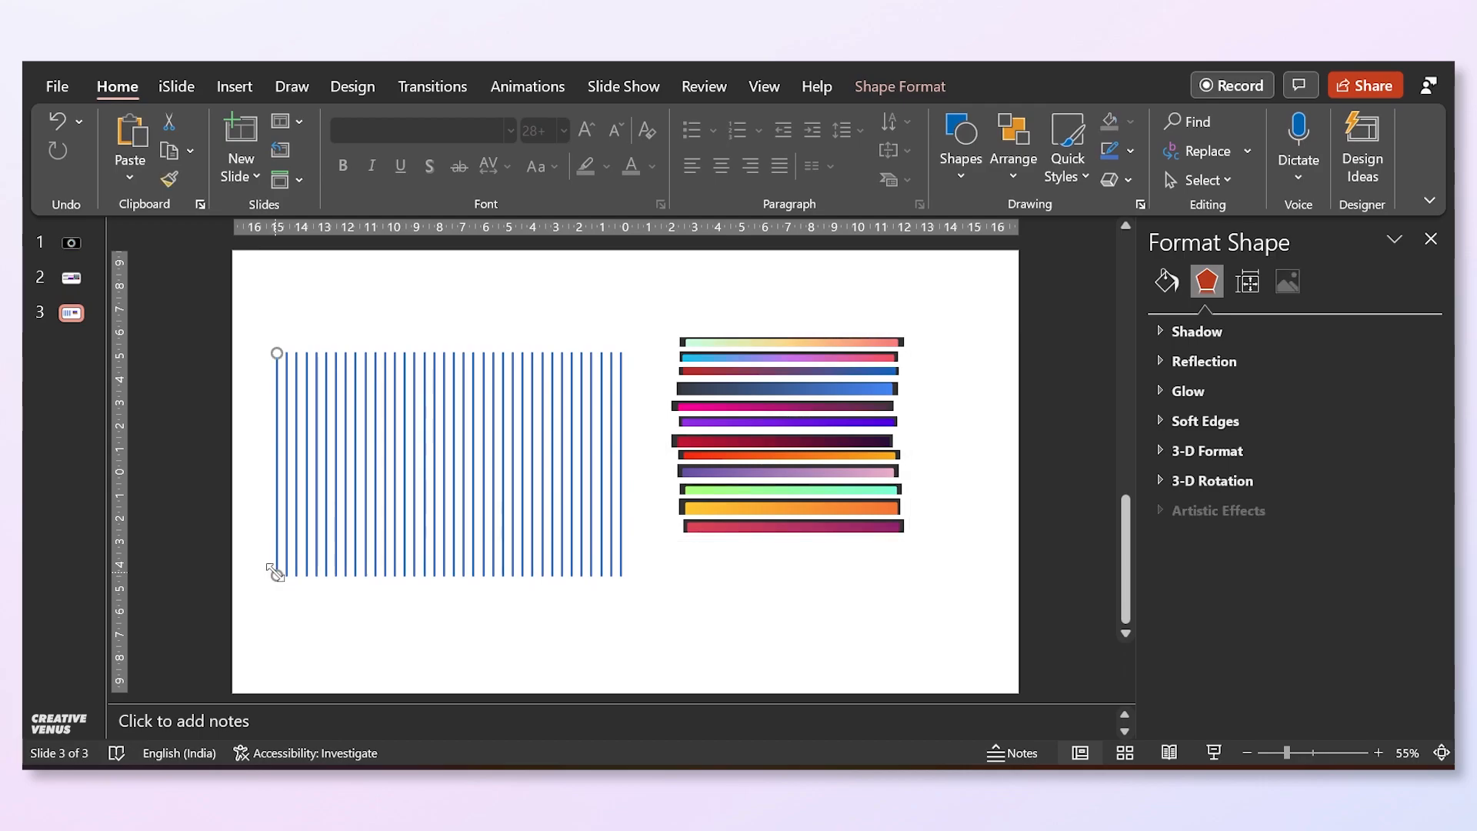
{"action": "left_click", "coordinate": [1166, 284]}
{"action": "scroll", "coordinate": [1322, 514], "scroll_direction": "down", "scroll_amount": 3}
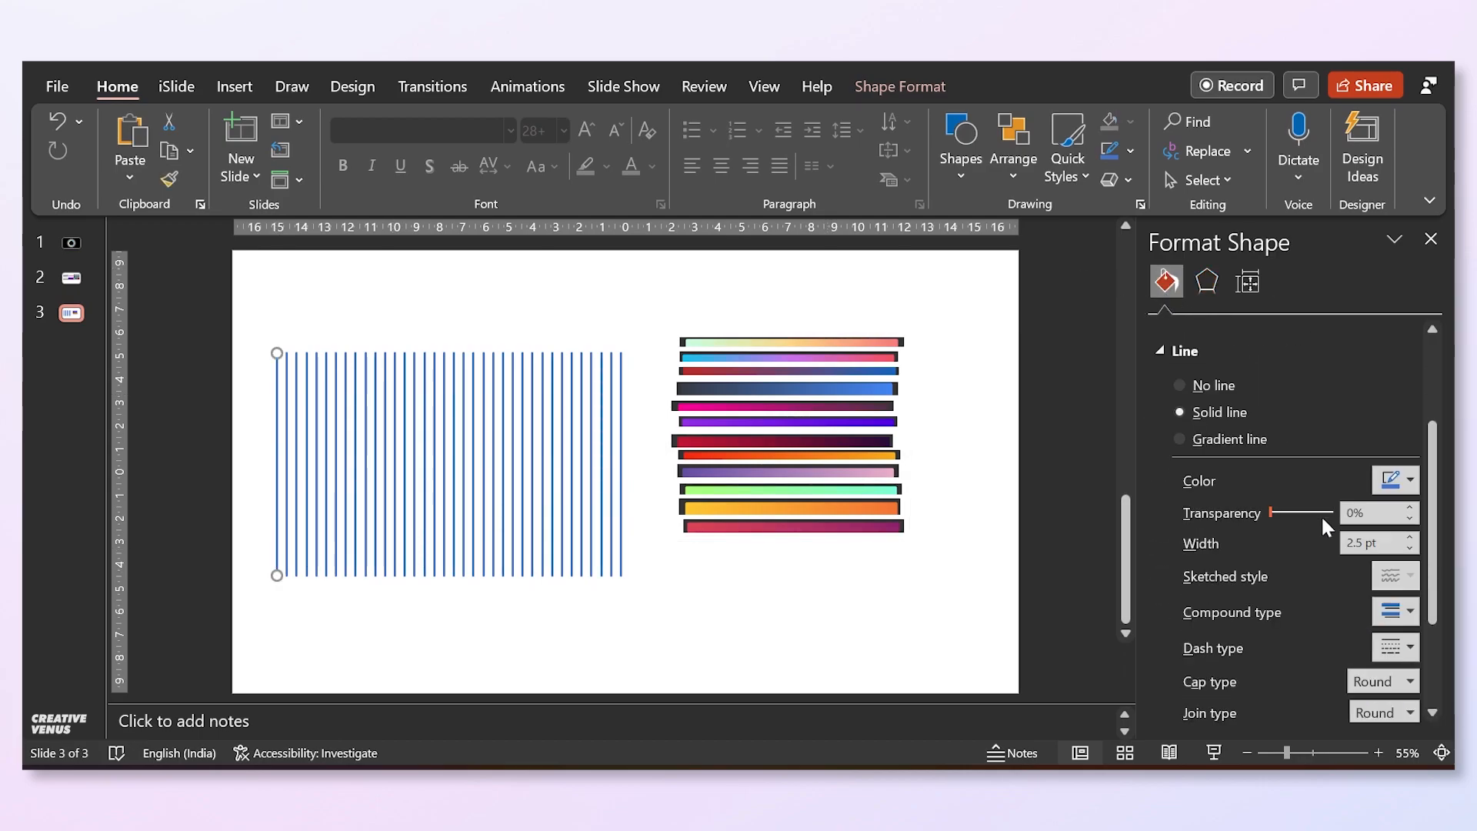
{"action": "left_click", "coordinate": [1208, 436]}
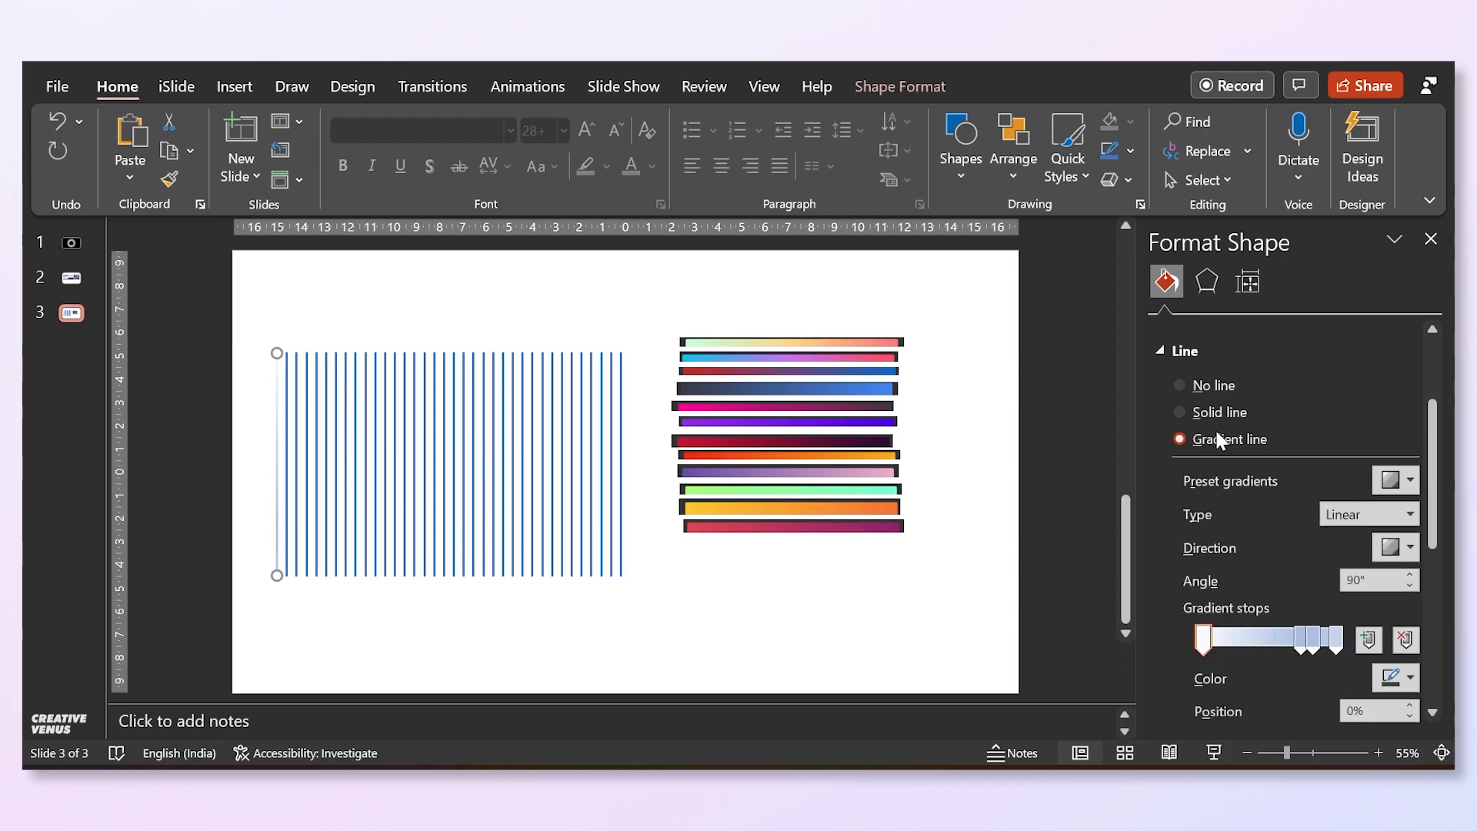
{"action": "left_click", "coordinate": [1407, 552]}
{"action": "left_click", "coordinate": [1218, 595]}
{"action": "left_click", "coordinate": [1406, 639]}
{"action": "left_click_drag", "start_coordinate": [1313, 641], "coordinate": [1089, 640]}
Set the first line's two gradient stops to the pale green and coral pink sampled with the Eyedropper from the top swatch.
{"action": "left_click", "coordinate": [1402, 678]}
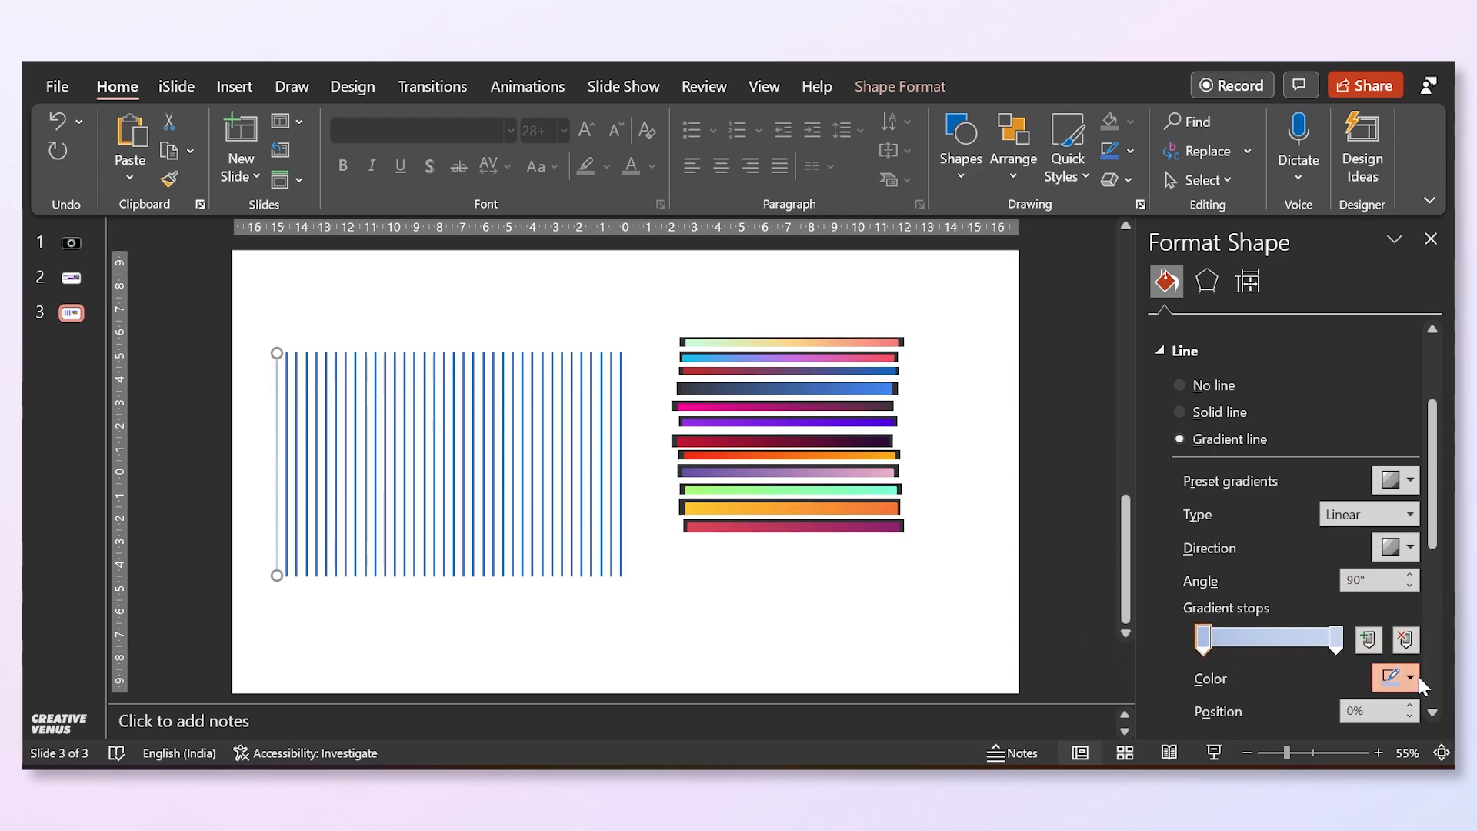
{"action": "left_click", "coordinate": [1308, 649]}
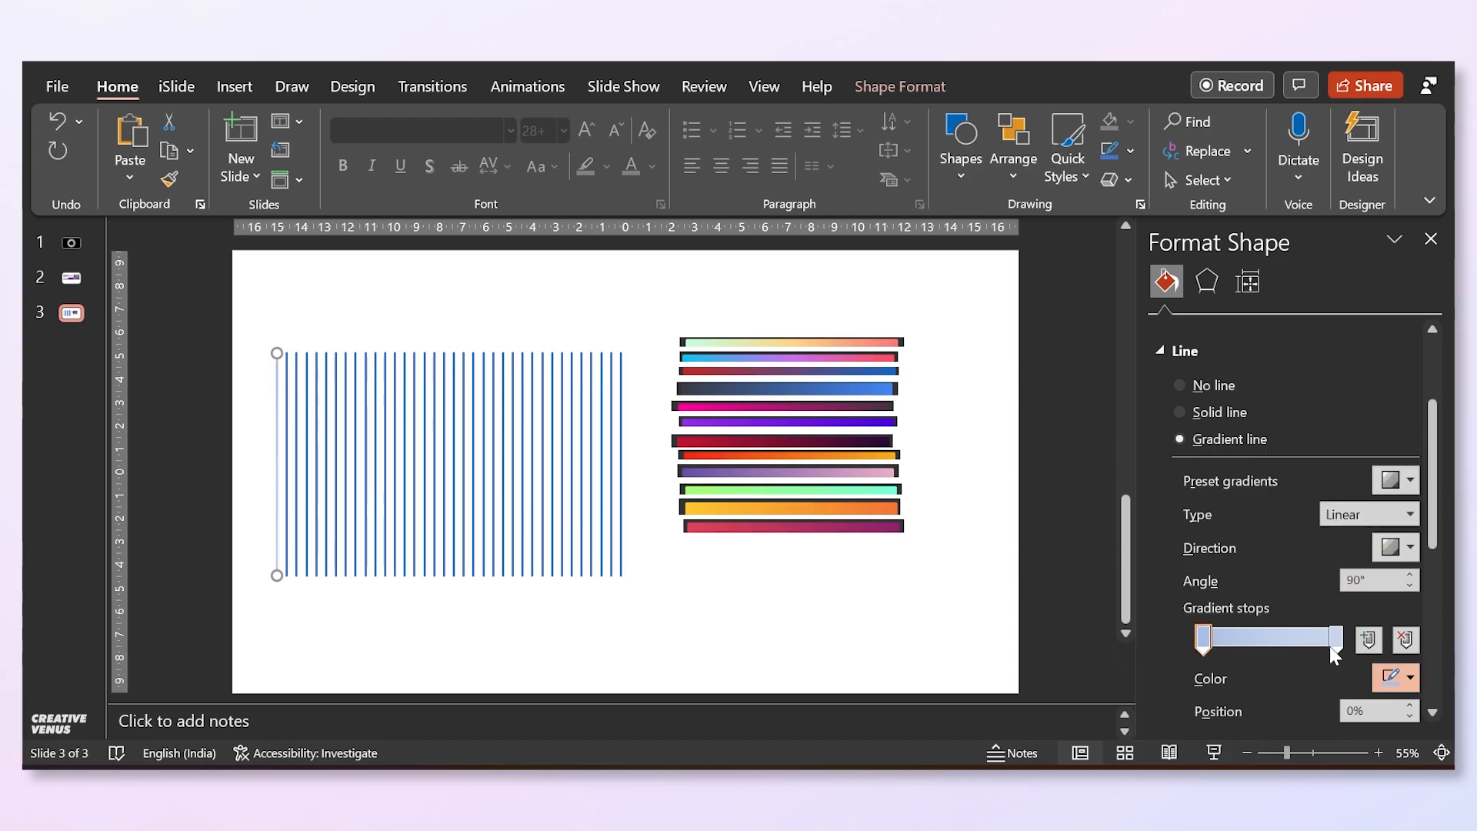
{"action": "left_click", "coordinate": [696, 332]}
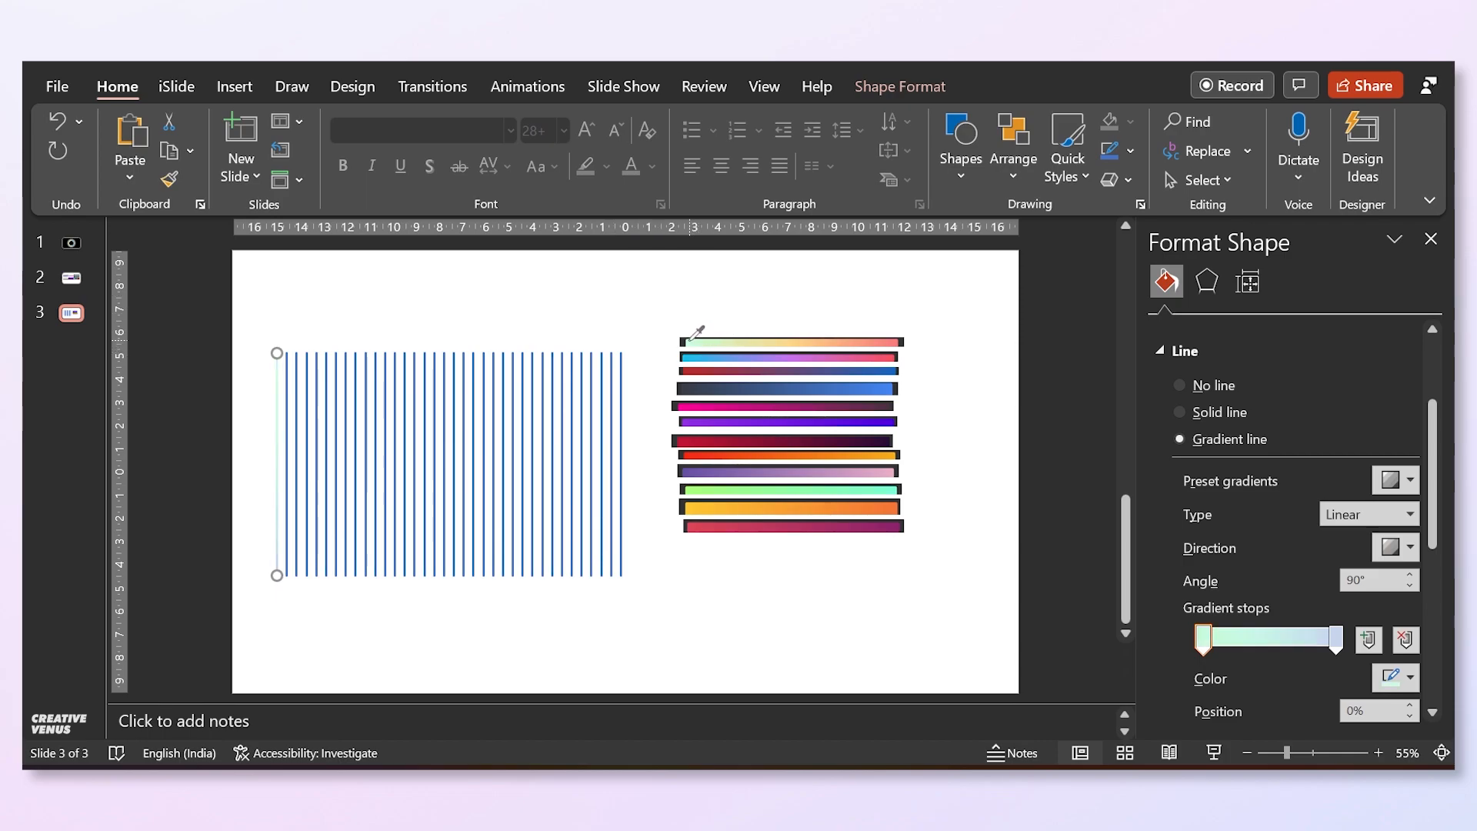
{"action": "left_click", "coordinate": [1336, 646]}
{"action": "left_click", "coordinate": [1410, 678]}
{"action": "left_click", "coordinate": [1312, 649]}
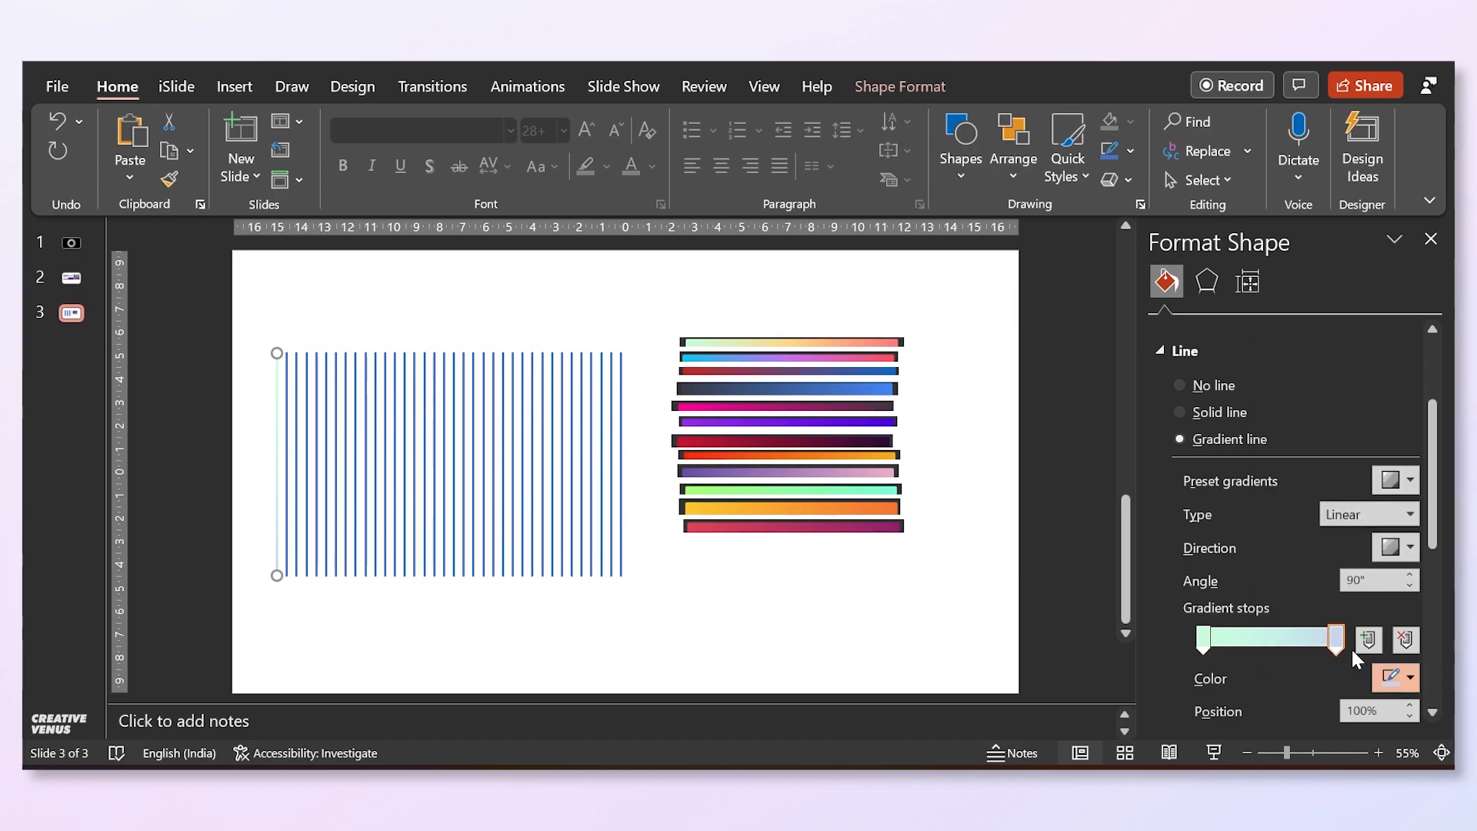
{"action": "left_click", "coordinate": [904, 334]}
Delete the used pale green to coral swatch from the swatch group on slide 3.
{"action": "left_click", "coordinate": [957, 390]}
{"action": "left_click", "coordinate": [864, 340]}
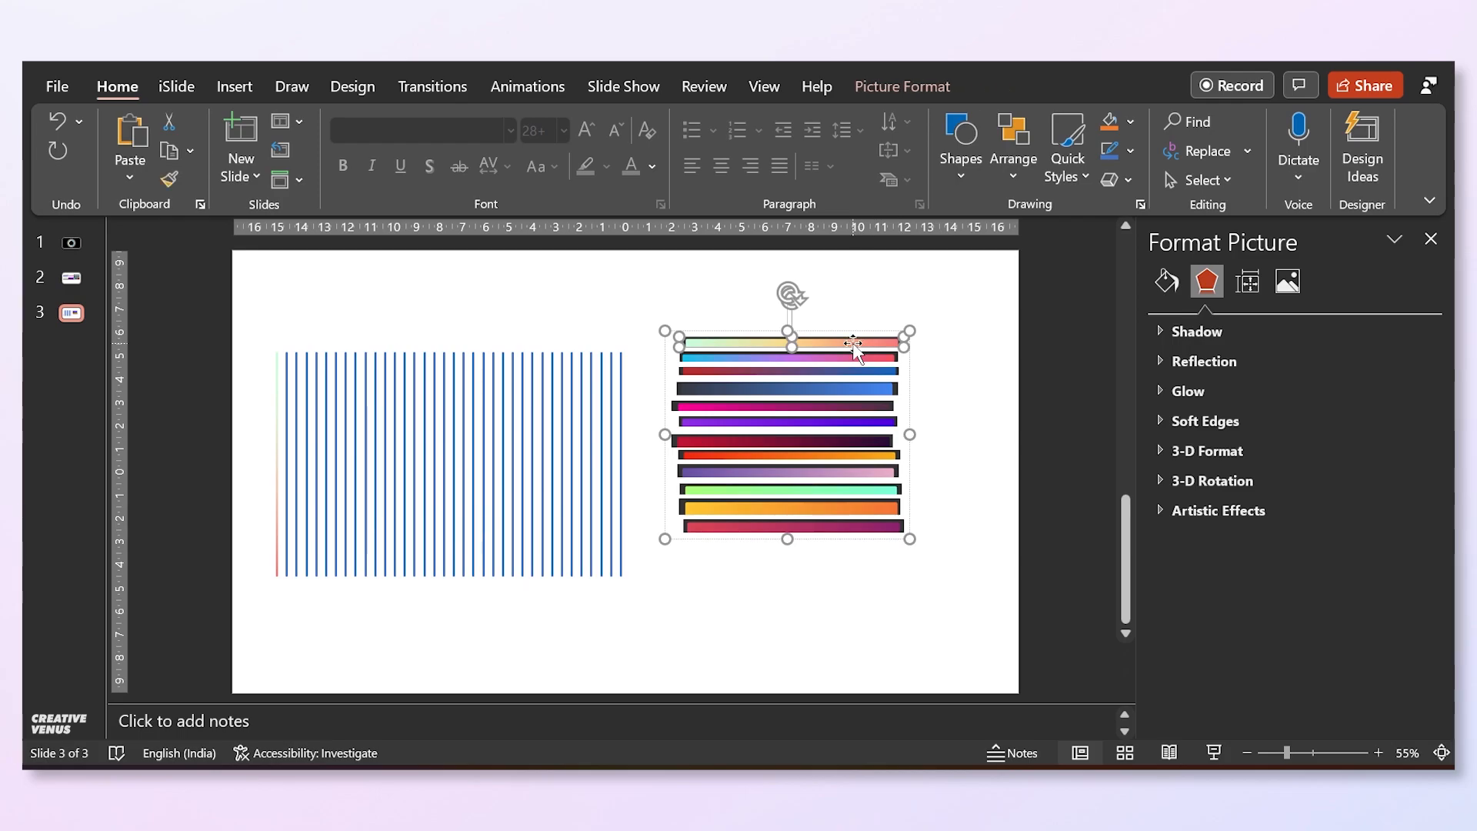
{"action": "key", "text": "Delete"}
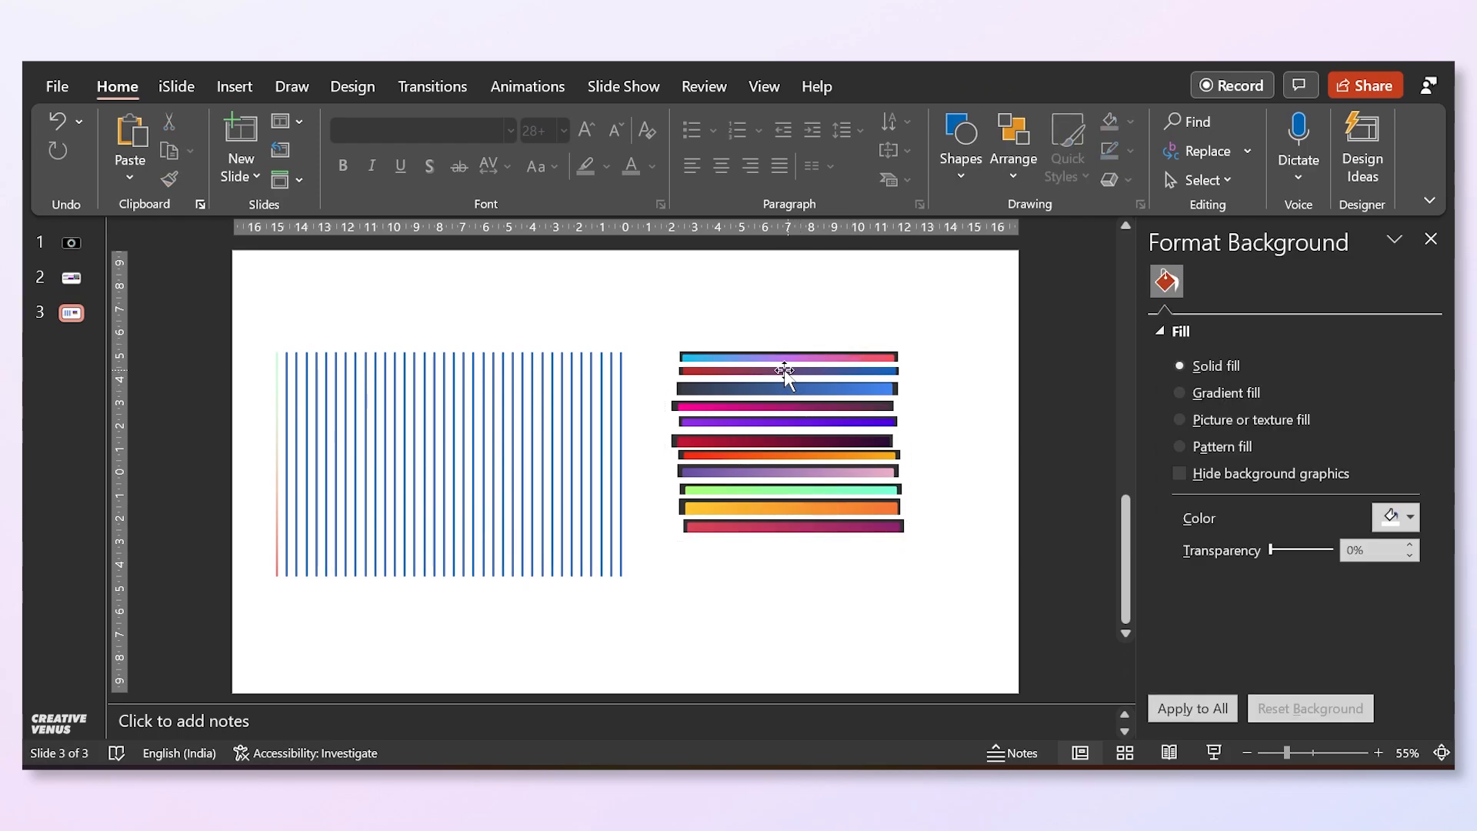
Copy the first line's gradient formatting onto all the other vertical lines with Format Painter.
{"action": "left_click", "coordinate": [284, 416]}
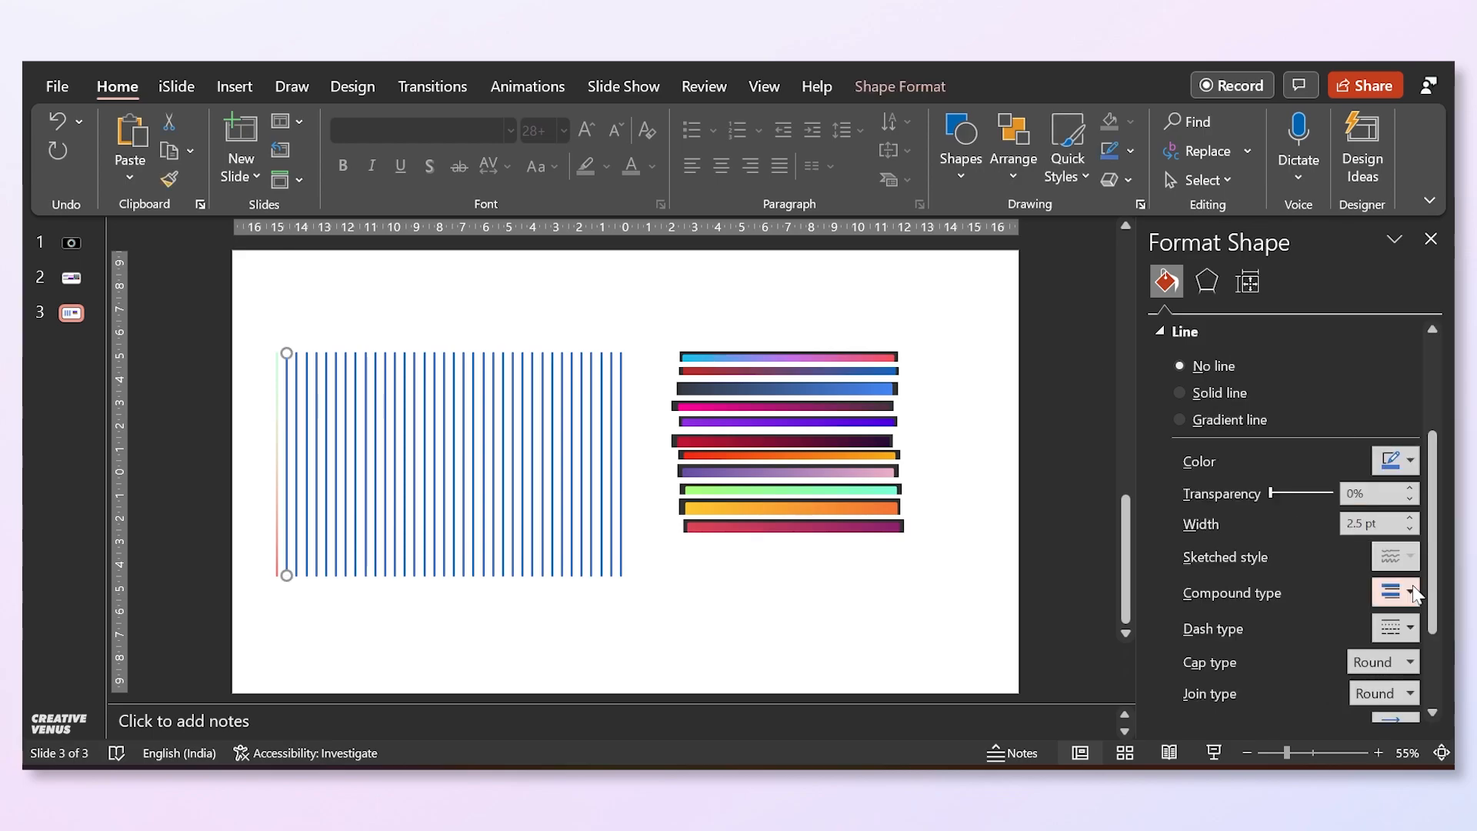
{"action": "left_click", "coordinate": [275, 454]}
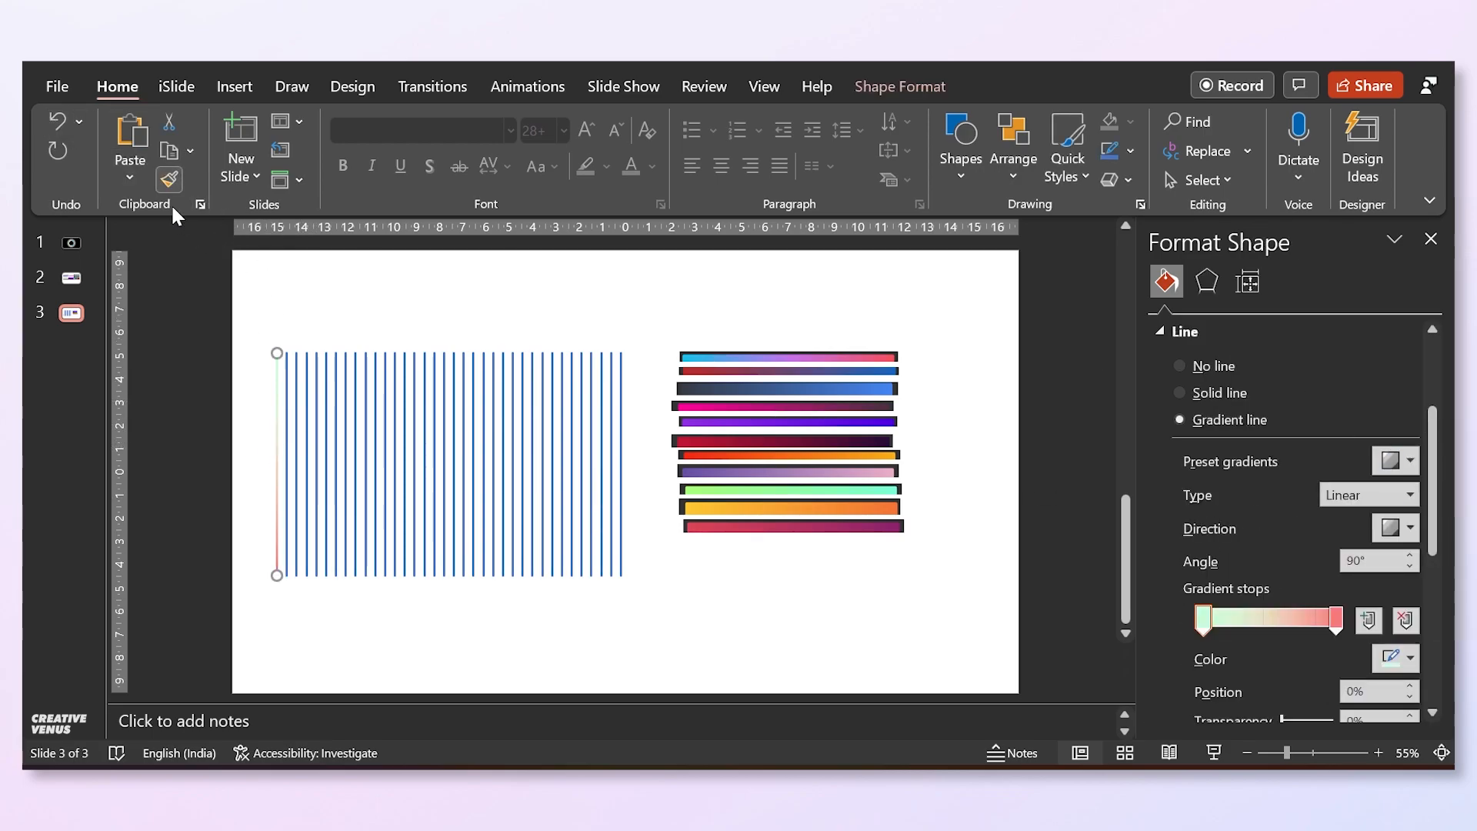
{"action": "left_click", "coordinate": [286, 400]}
{"action": "left_click", "coordinate": [296, 407]}
{"action": "left_click", "coordinate": [307, 412]}
{"action": "left_click", "coordinate": [317, 414]}
{"action": "left_click", "coordinate": [326, 416]}
{"action": "left_click", "coordinate": [346, 417]}
{"action": "left_click", "coordinate": [337, 416]}
{"action": "left_click", "coordinate": [356, 424]}
{"action": "left_click", "coordinate": [367, 422]}
{"action": "left_click", "coordinate": [376, 423]}
{"action": "left_click", "coordinate": [385, 426]}
{"action": "left_click", "coordinate": [395, 429]}
{"action": "left_click", "coordinate": [405, 427]}
{"action": "left_click", "coordinate": [414, 427]}
{"action": "left_click", "coordinate": [431, 431]}
{"action": "left_click", "coordinate": [424, 433]}
{"action": "left_click", "coordinate": [443, 436]}
{"action": "left_click", "coordinate": [464, 435]}
{"action": "left_click", "coordinate": [473, 436]}
{"action": "left_click", "coordinate": [453, 437]}
{"action": "left_click", "coordinate": [493, 442]}
{"action": "left_click", "coordinate": [503, 445]}
{"action": "left_click", "coordinate": [512, 444]}
{"action": "left_click", "coordinate": [522, 453]}
{"action": "left_click", "coordinate": [532, 454]}
{"action": "left_click", "coordinate": [484, 445]}
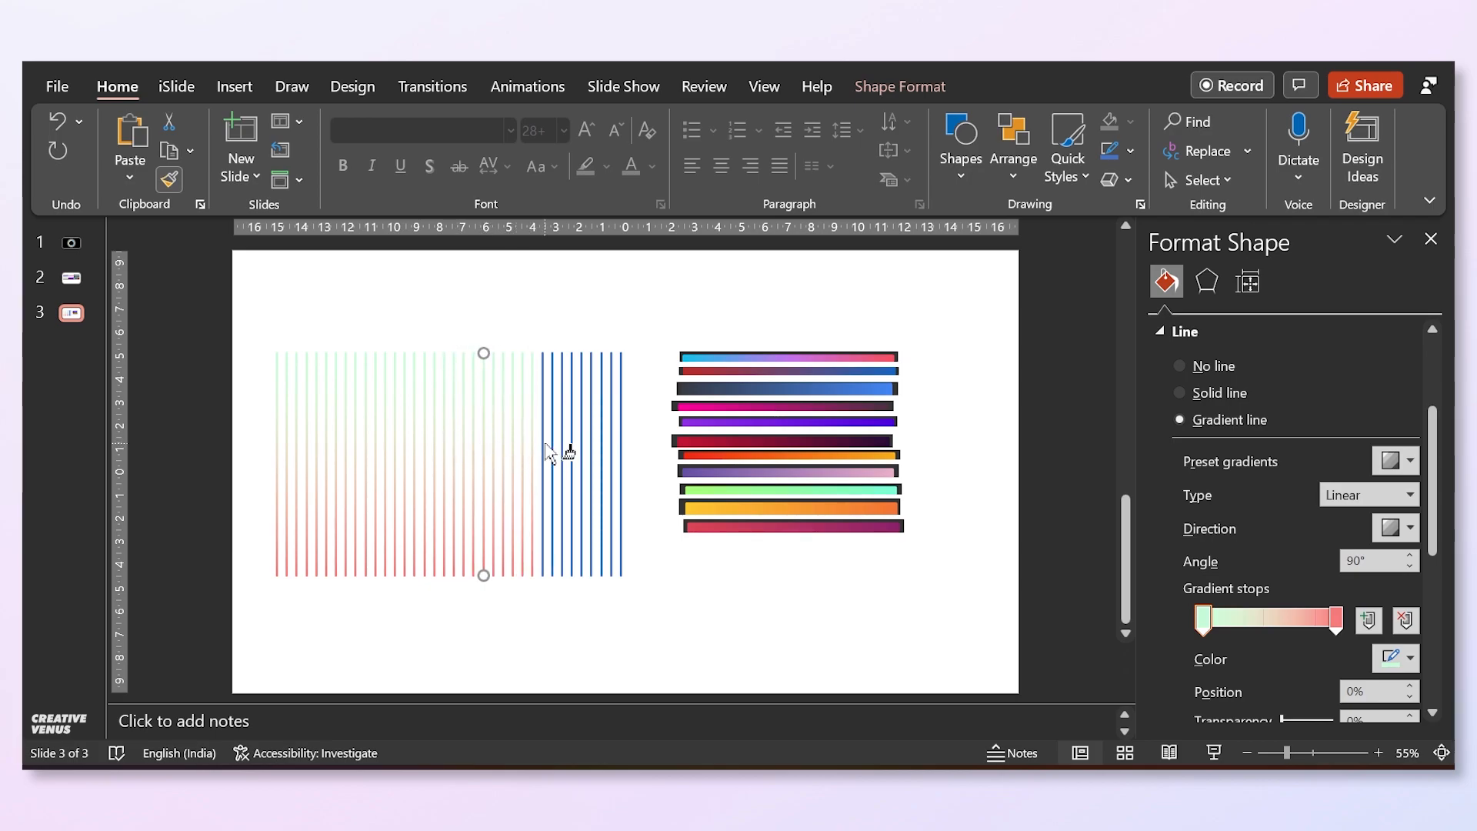
{"action": "left_click", "coordinate": [542, 446]}
{"action": "left_click", "coordinate": [551, 448]}
{"action": "left_click", "coordinate": [562, 452]}
{"action": "left_click", "coordinate": [571, 454]}
{"action": "left_click", "coordinate": [581, 462]}
{"action": "left_click", "coordinate": [591, 462]}
{"action": "left_click", "coordinate": [601, 462]}
{"action": "left_click", "coordinate": [611, 462]}
{"action": "left_click", "coordinate": [620, 454]}
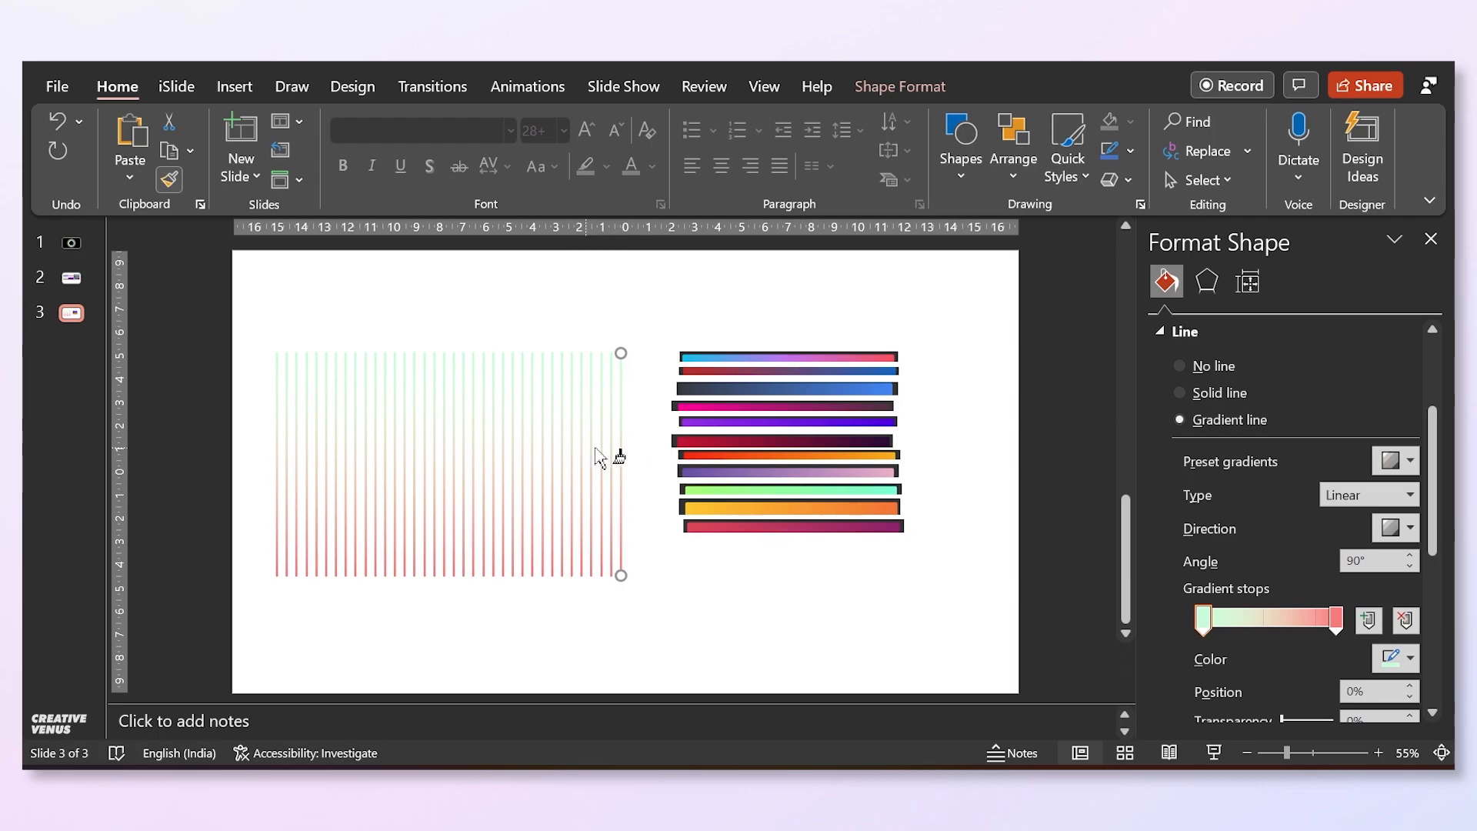
{"action": "left_click", "coordinate": [427, 604]}
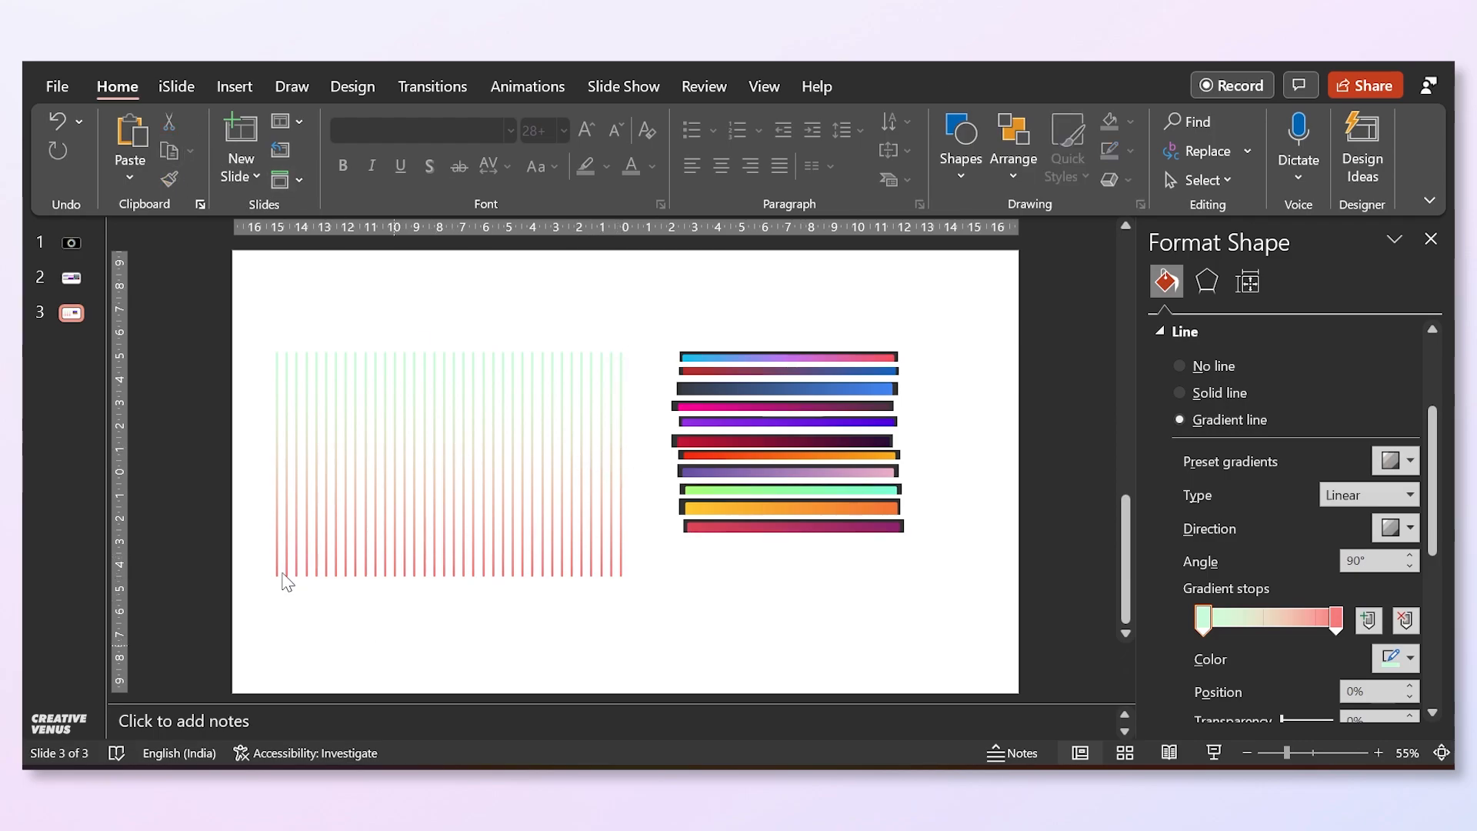
Set the second line's gradient stops to the red and blue sampled from the ends of the red-to-blue swatch.
{"action": "left_click", "coordinate": [286, 567]}
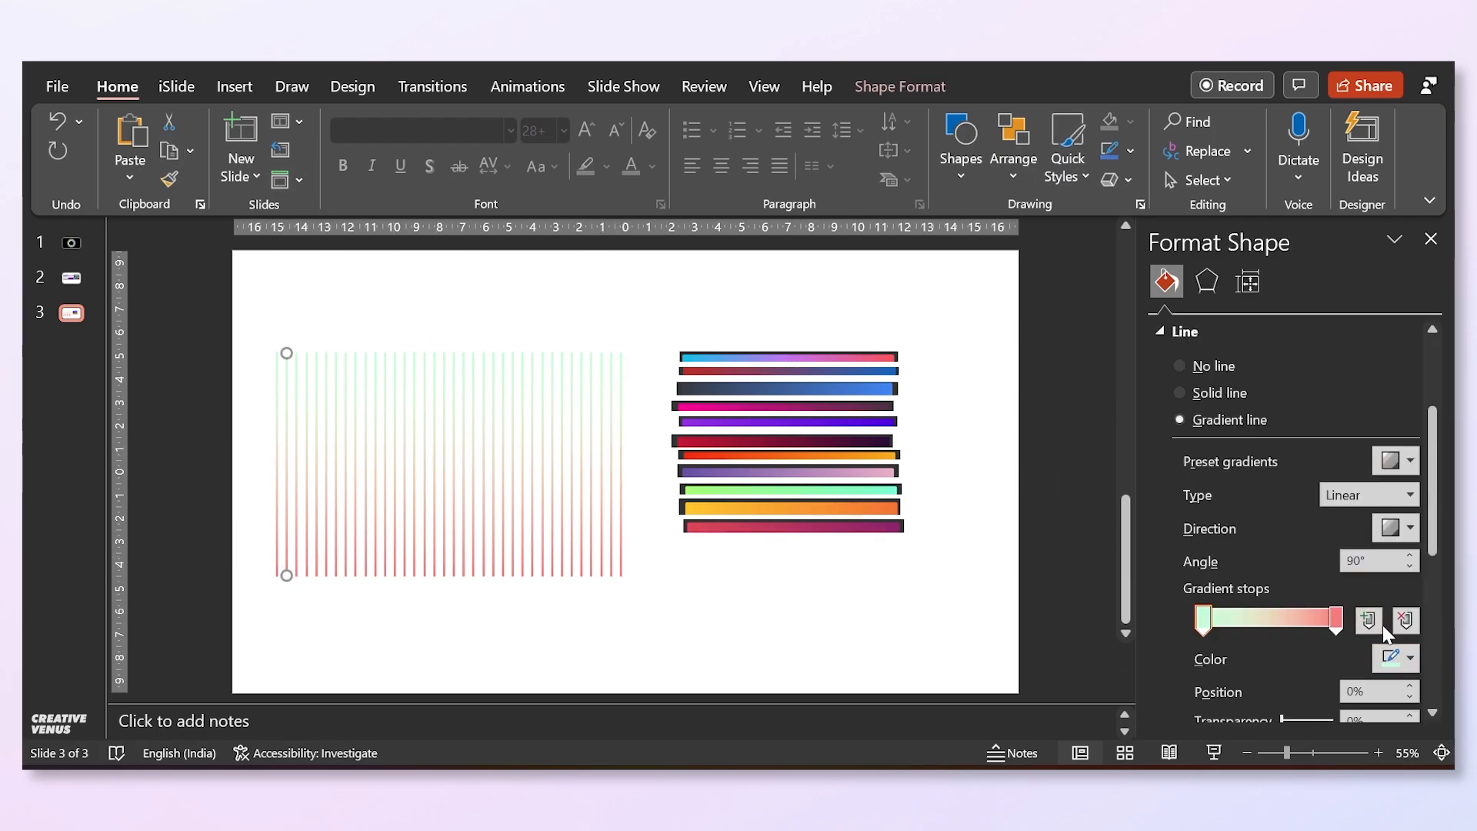
{"action": "left_click_drag", "start_coordinate": [1435, 536], "coordinate": [1433, 584]}
{"action": "left_click", "coordinate": [1401, 535]}
{"action": "left_click", "coordinate": [1347, 509]}
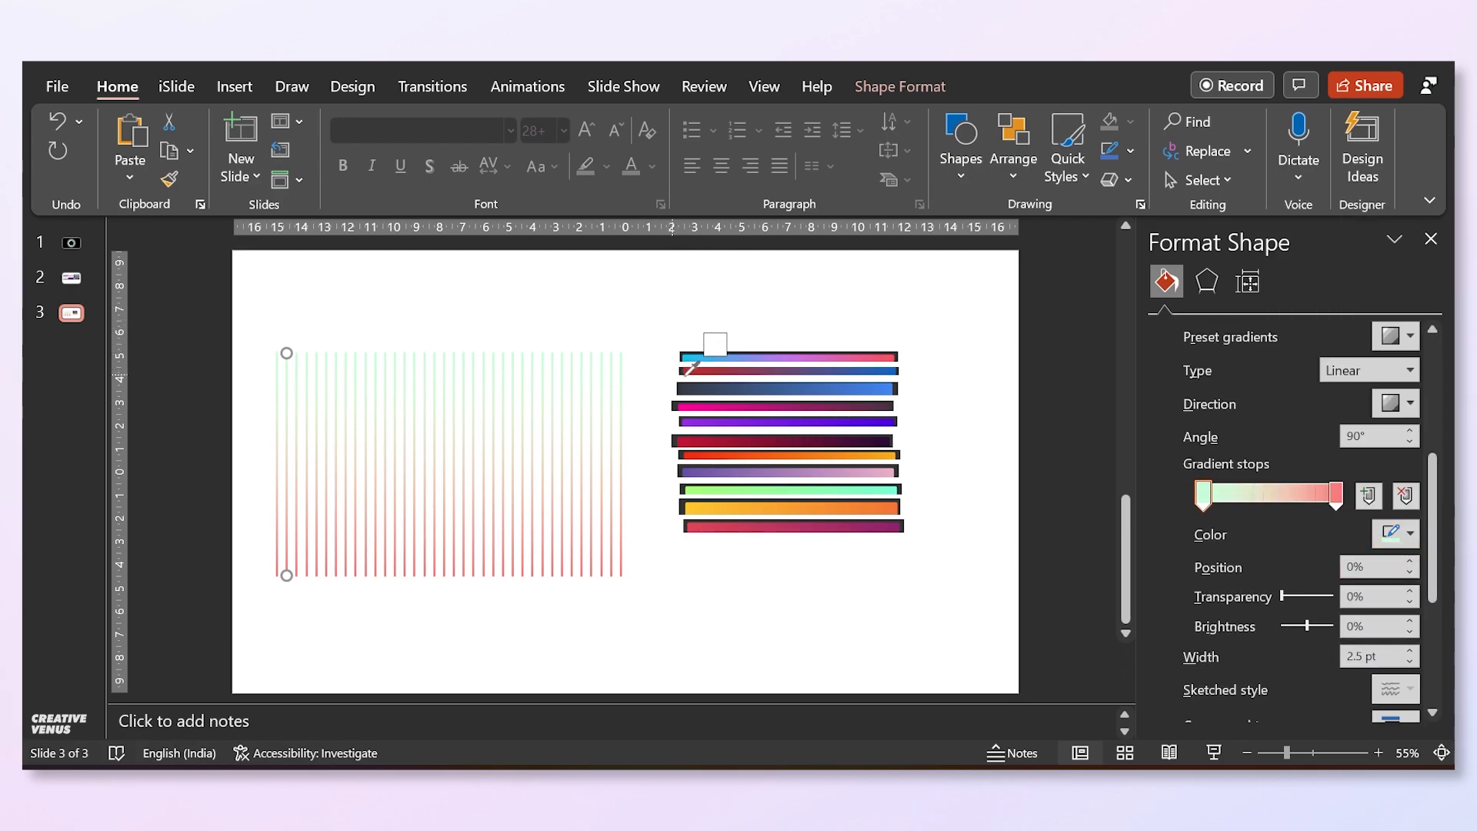
{"action": "left_click", "coordinate": [686, 371]}
{"action": "left_click", "coordinate": [1333, 509]}
{"action": "left_click", "coordinate": [1401, 535]}
{"action": "left_click", "coordinate": [1301, 505]}
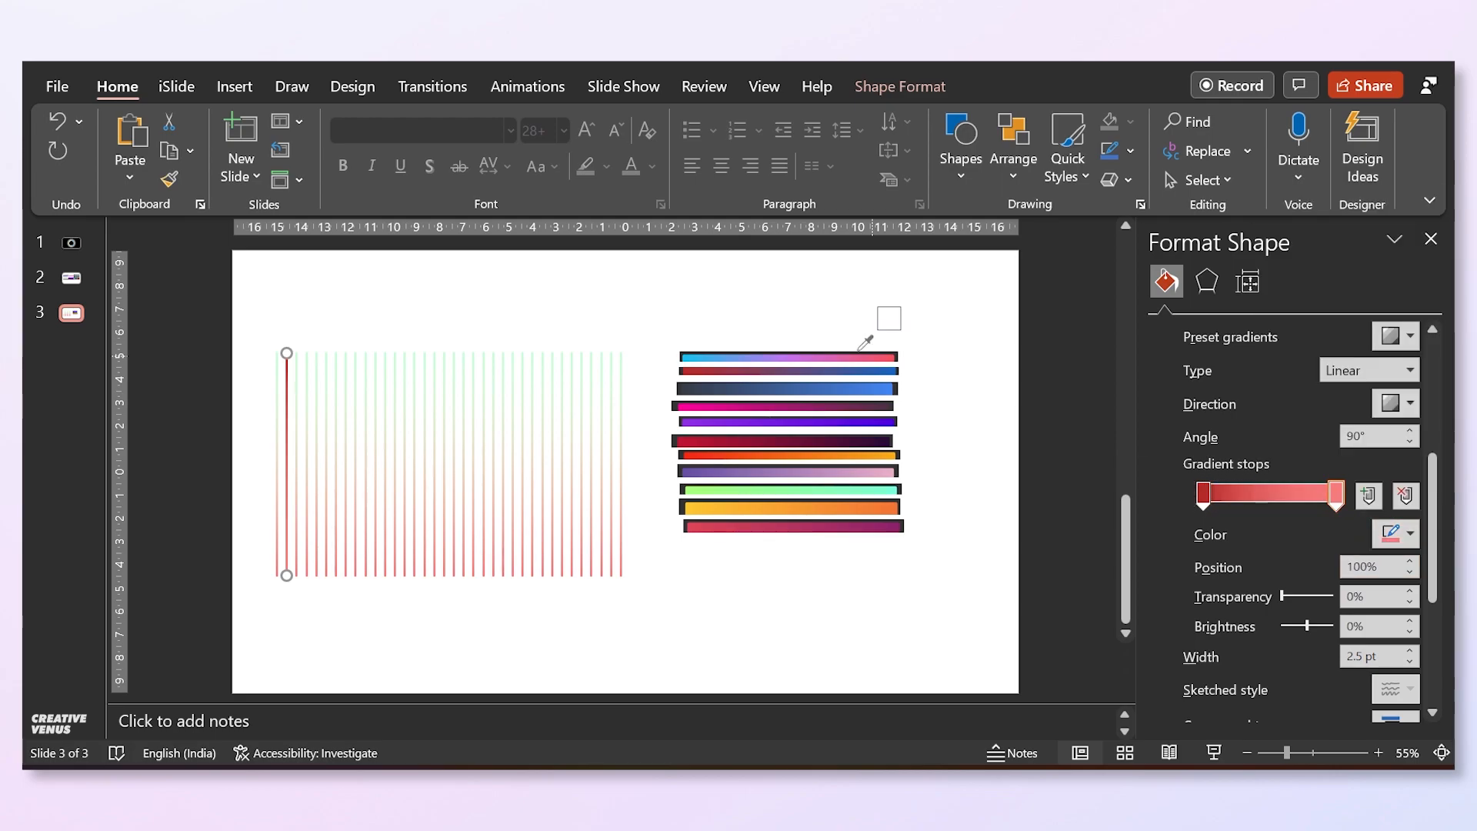
{"action": "left_click", "coordinate": [895, 369]}
Delete the used red-to-blue swatch from the swatch group.
{"action": "left_click", "coordinate": [941, 401]}
{"action": "left_click", "coordinate": [881, 371]}
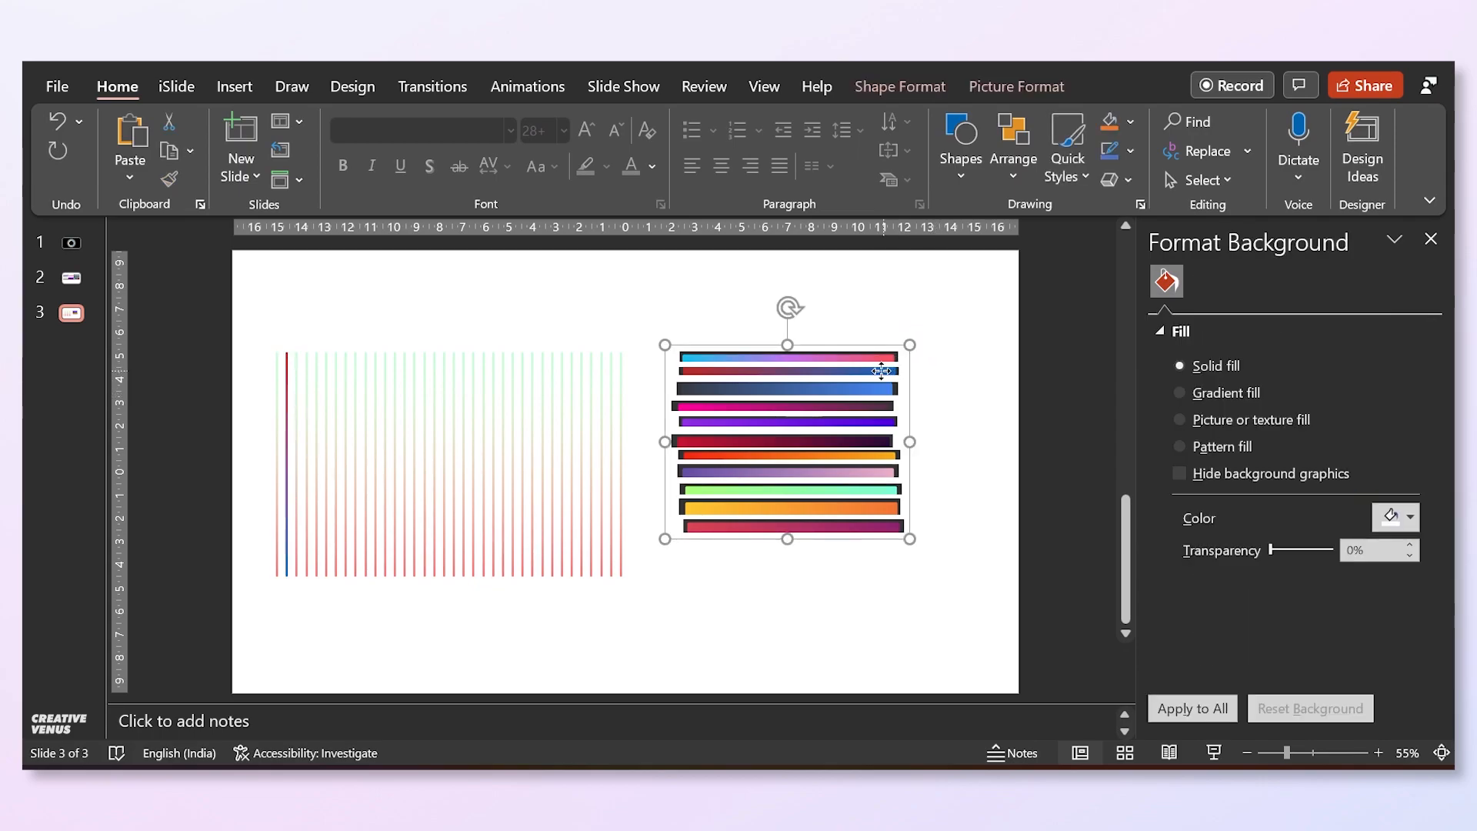
{"action": "key", "text": "Delete"}
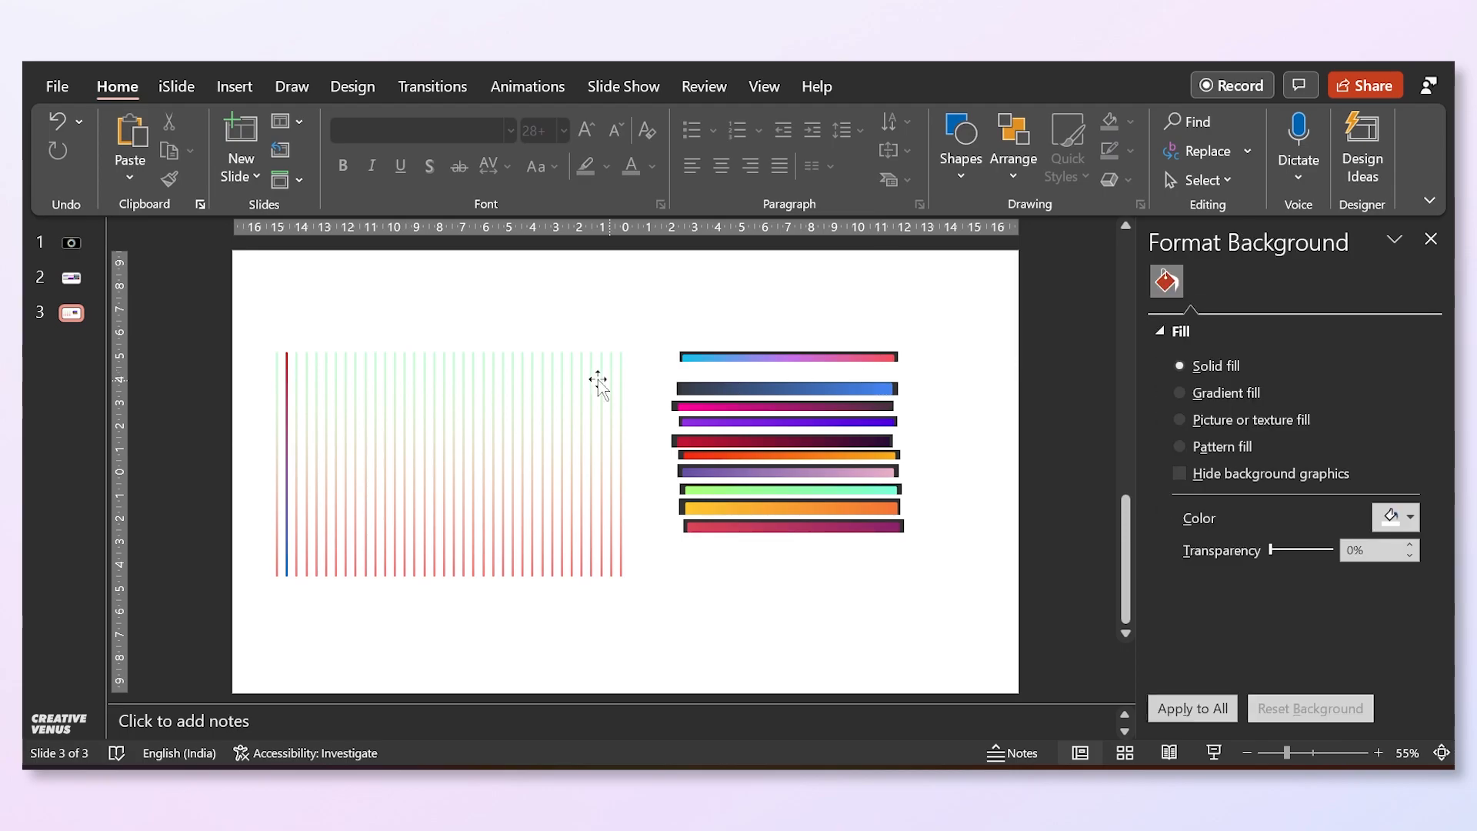
Set the third line's gradient stops to the cyan and coral red sampled from the ends of the top swatch.
{"action": "left_click", "coordinate": [296, 403]}
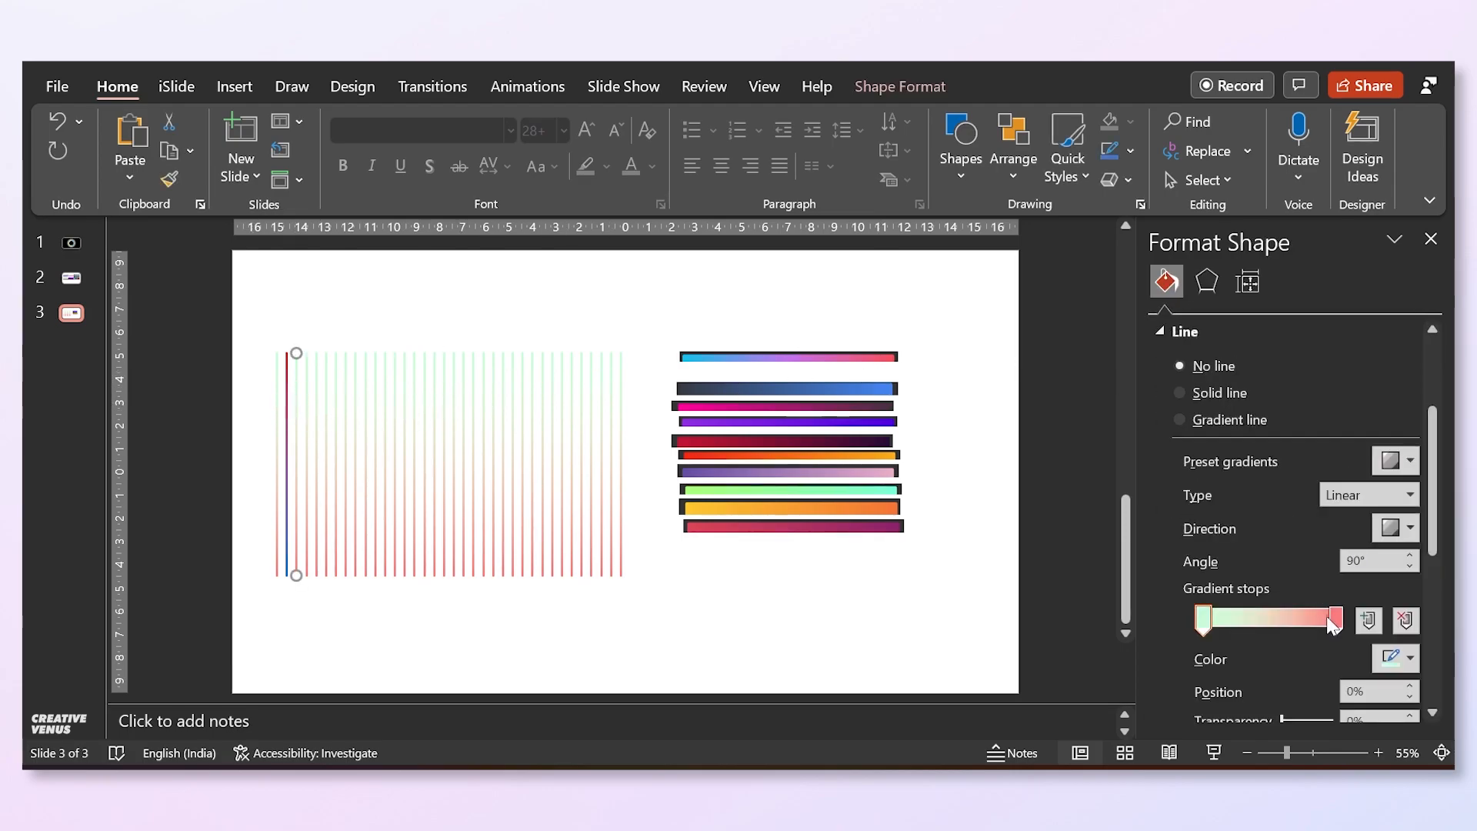
{"action": "left_click", "coordinate": [1383, 660]}
{"action": "left_click", "coordinate": [1357, 629]}
{"action": "left_click", "coordinate": [691, 350]}
{"action": "left_click", "coordinate": [1336, 618]}
{"action": "left_click", "coordinate": [1391, 659]}
{"action": "left_click", "coordinate": [1248, 586]}
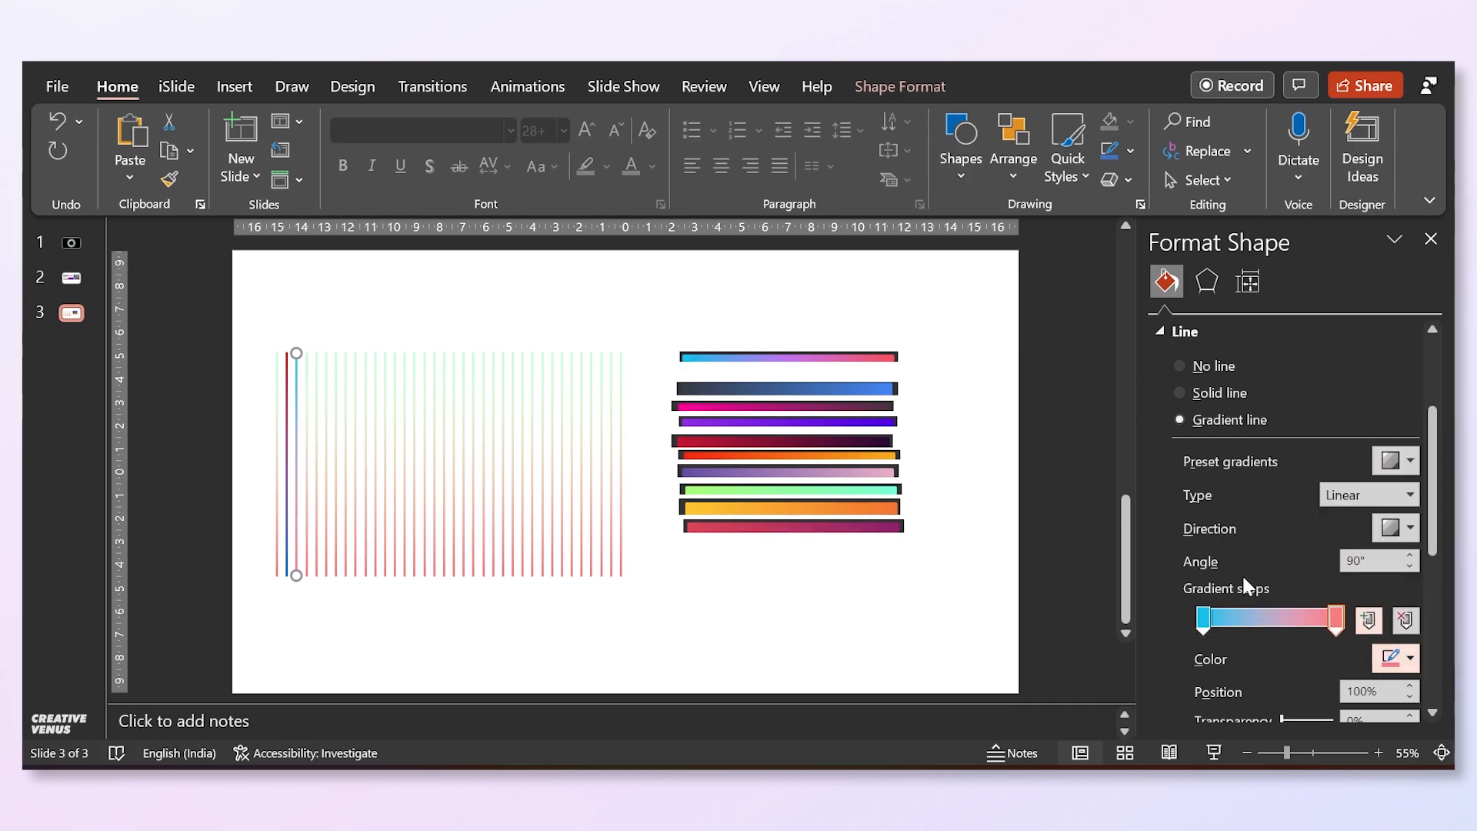
{"action": "left_click", "coordinate": [892, 359]}
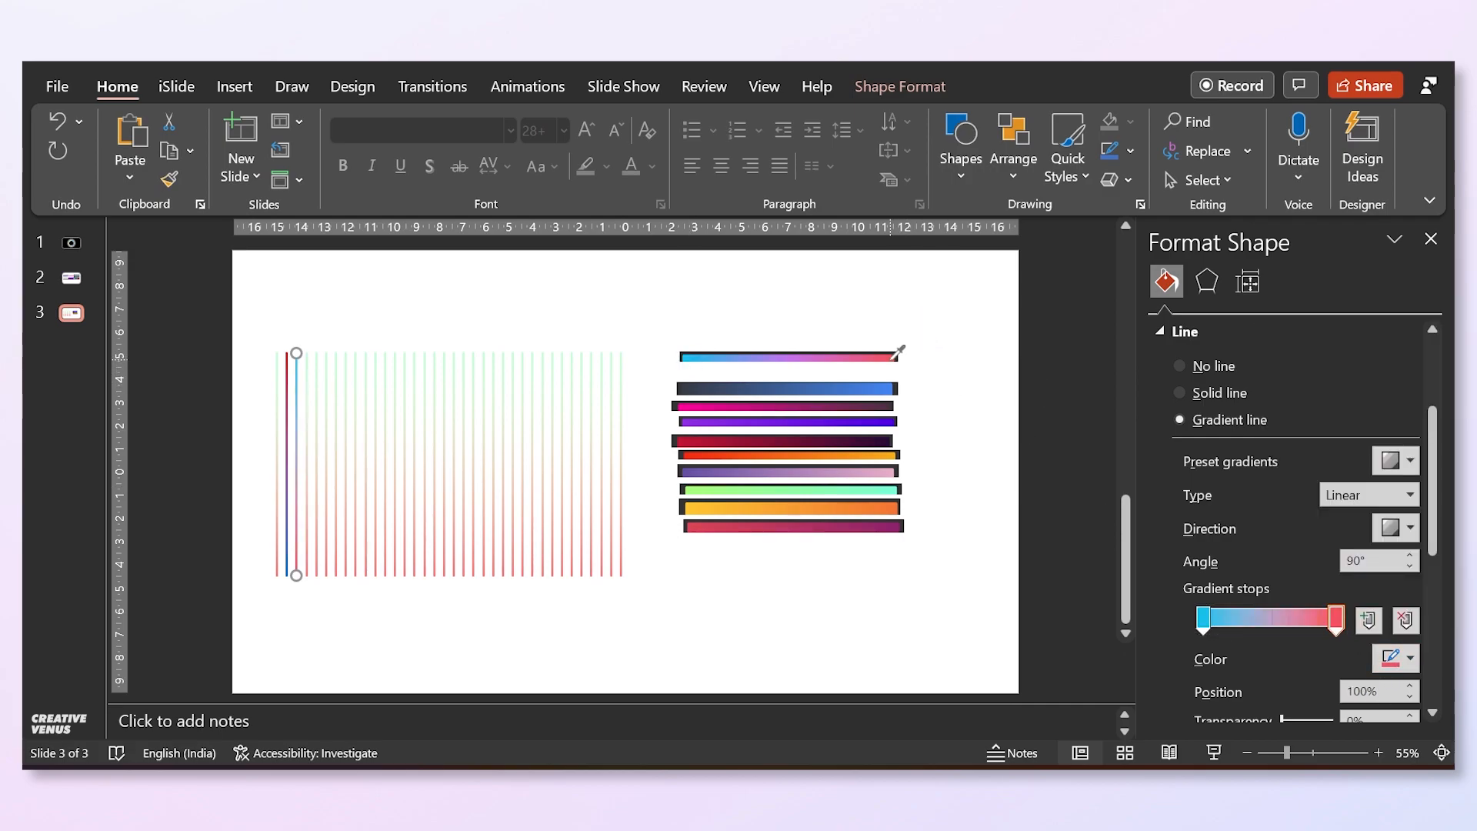
Delete the used cyan to coral red swatch from the swatch group.
{"action": "left_click", "coordinate": [931, 412]}
{"action": "left_click", "coordinate": [872, 360]}
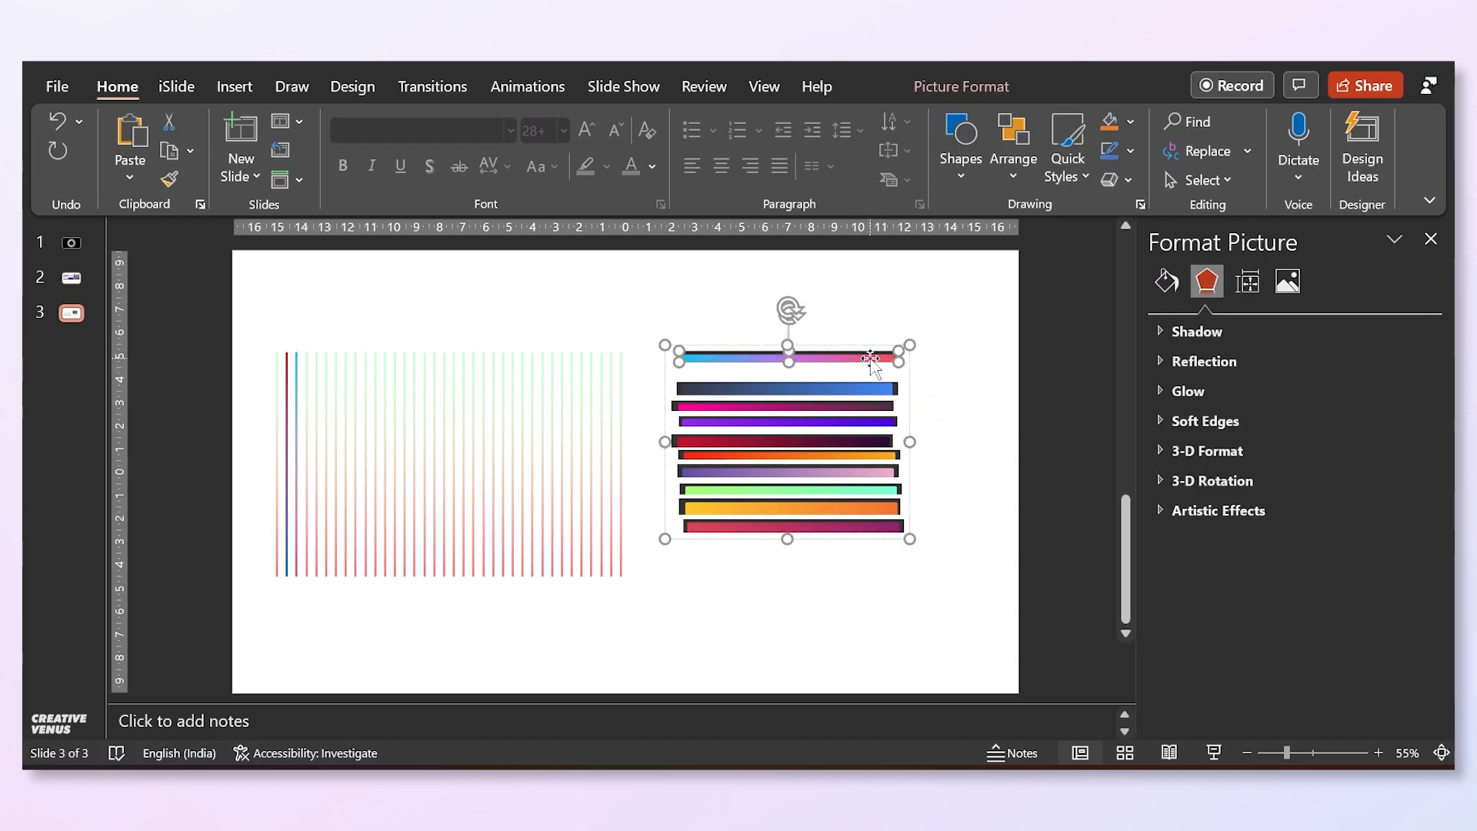
{"action": "key", "text": "Delete"}
Set the fourth line's gradient stops to the dark slate and blue sampled from the top swatch's ends, and delete that swatch.
{"action": "left_click", "coordinate": [306, 392]}
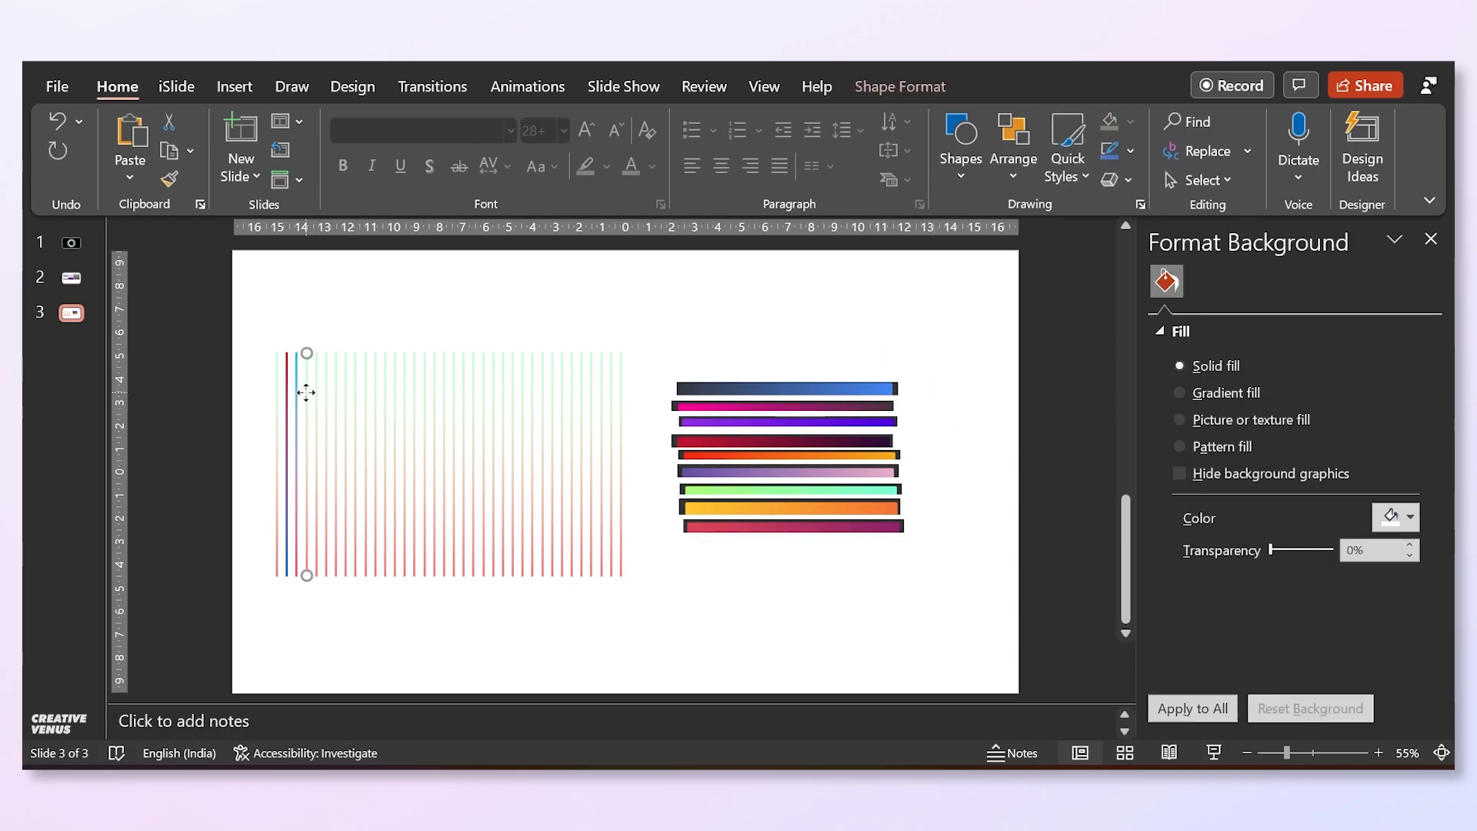
{"action": "left_click", "coordinate": [1398, 658]}
{"action": "left_click", "coordinate": [1241, 630]}
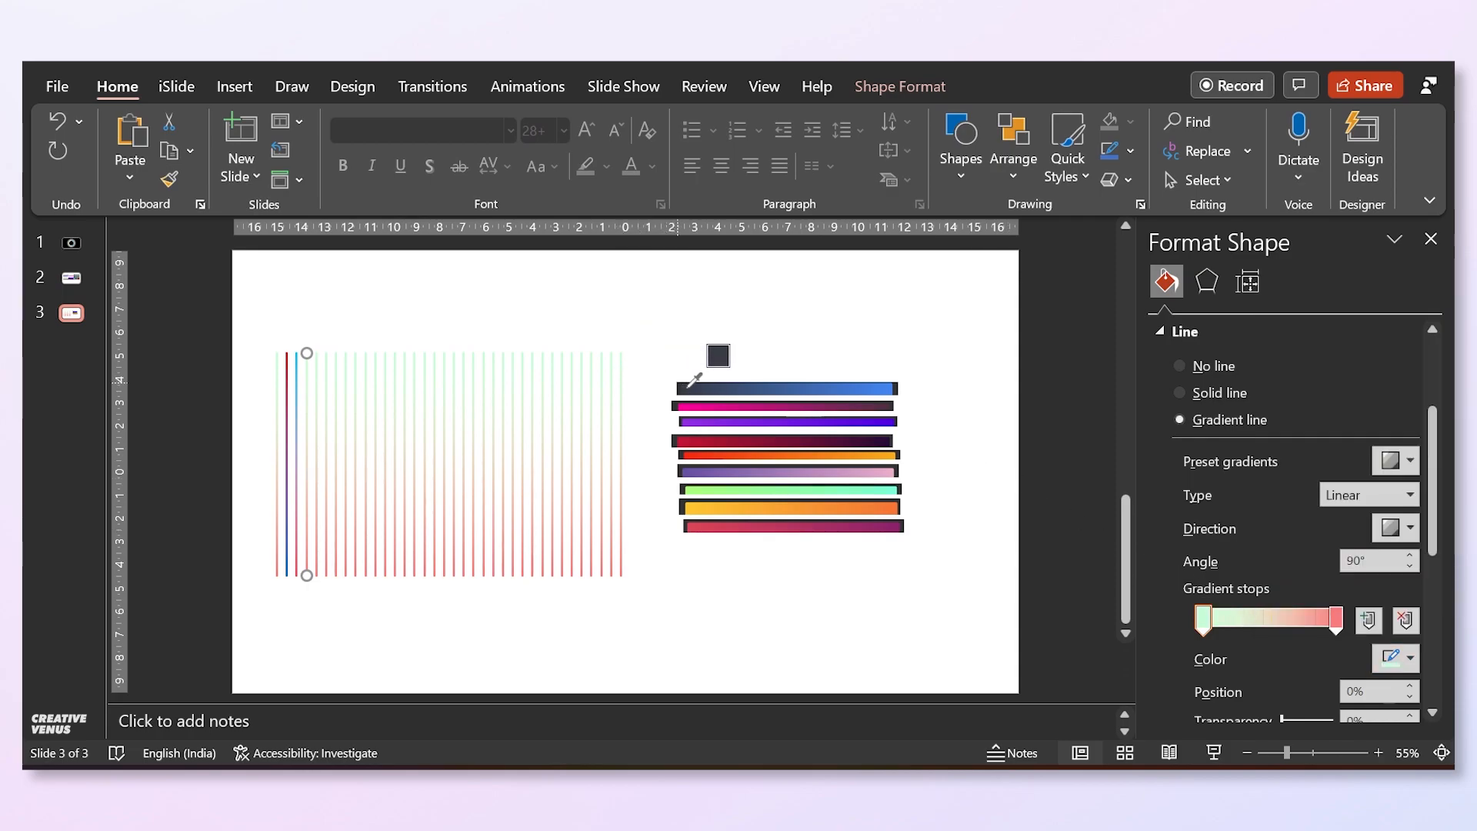
{"action": "left_click", "coordinate": [694, 382]}
{"action": "left_click", "coordinate": [1335, 618]}
{"action": "left_click", "coordinate": [1399, 658]}
{"action": "left_click", "coordinate": [1308, 631]}
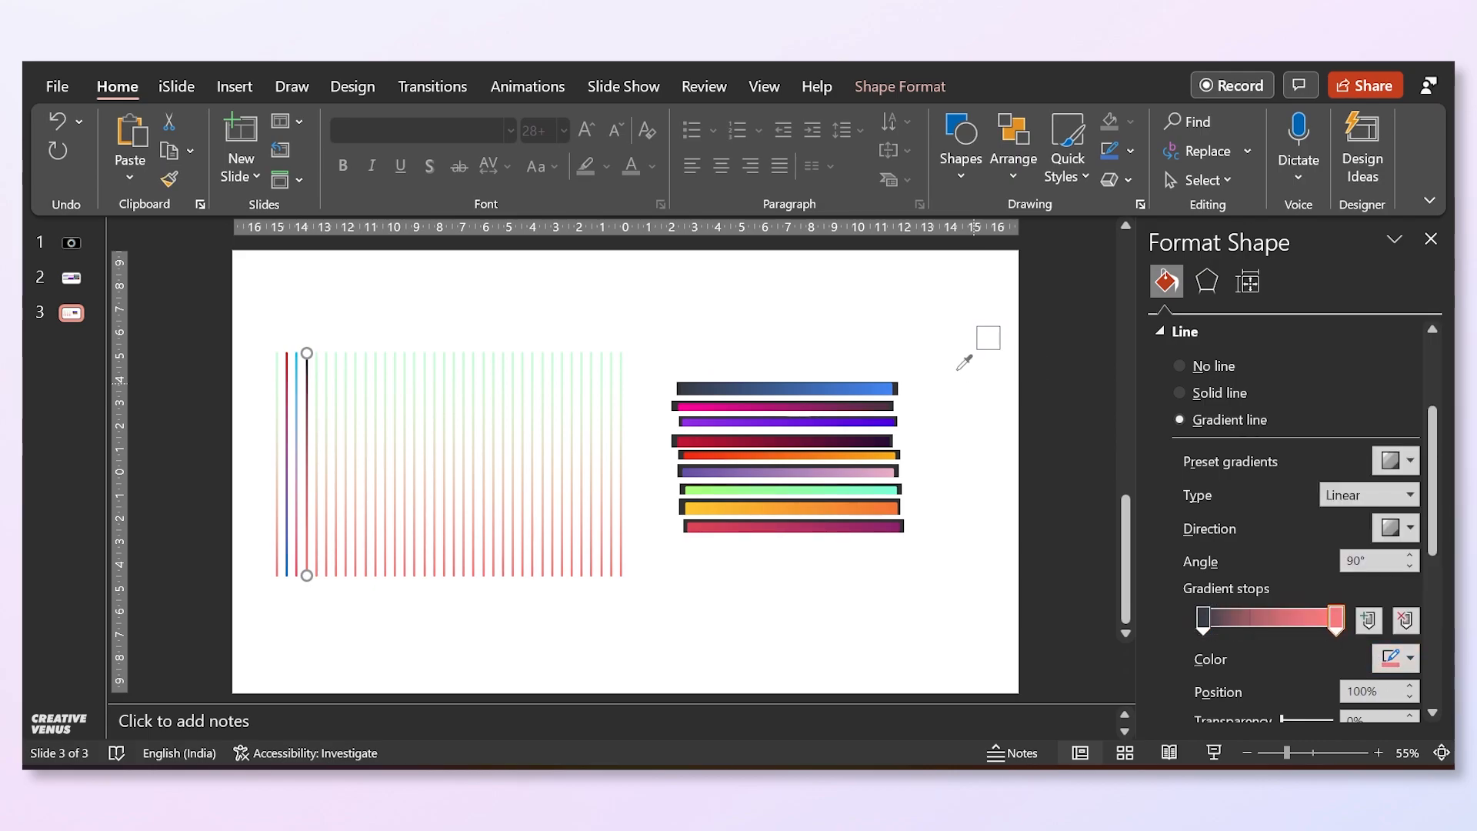
{"action": "left_click", "coordinate": [885, 387]}
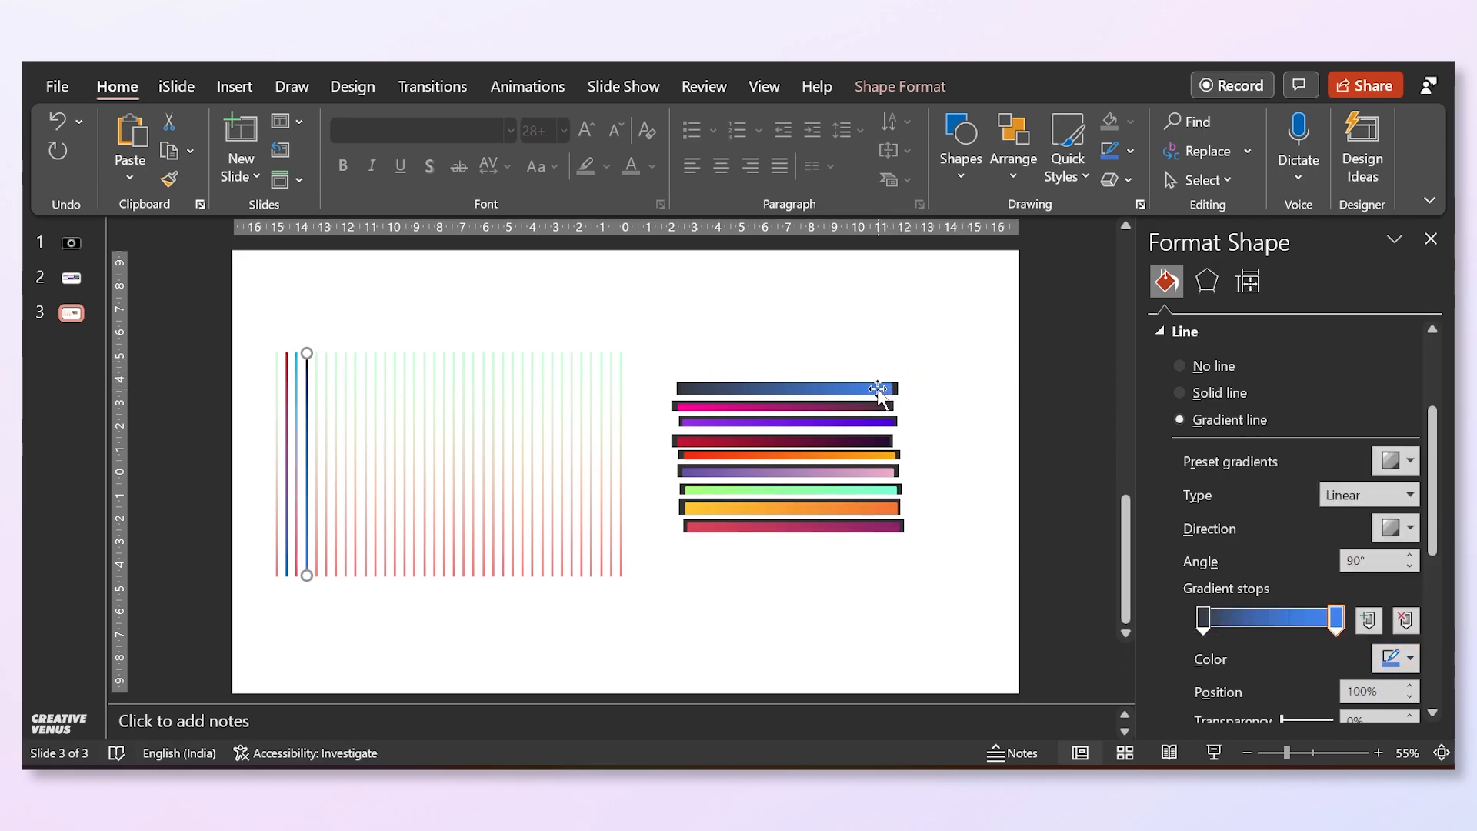
{"action": "left_click", "coordinate": [839, 389]}
{"action": "key", "text": "Delete"}
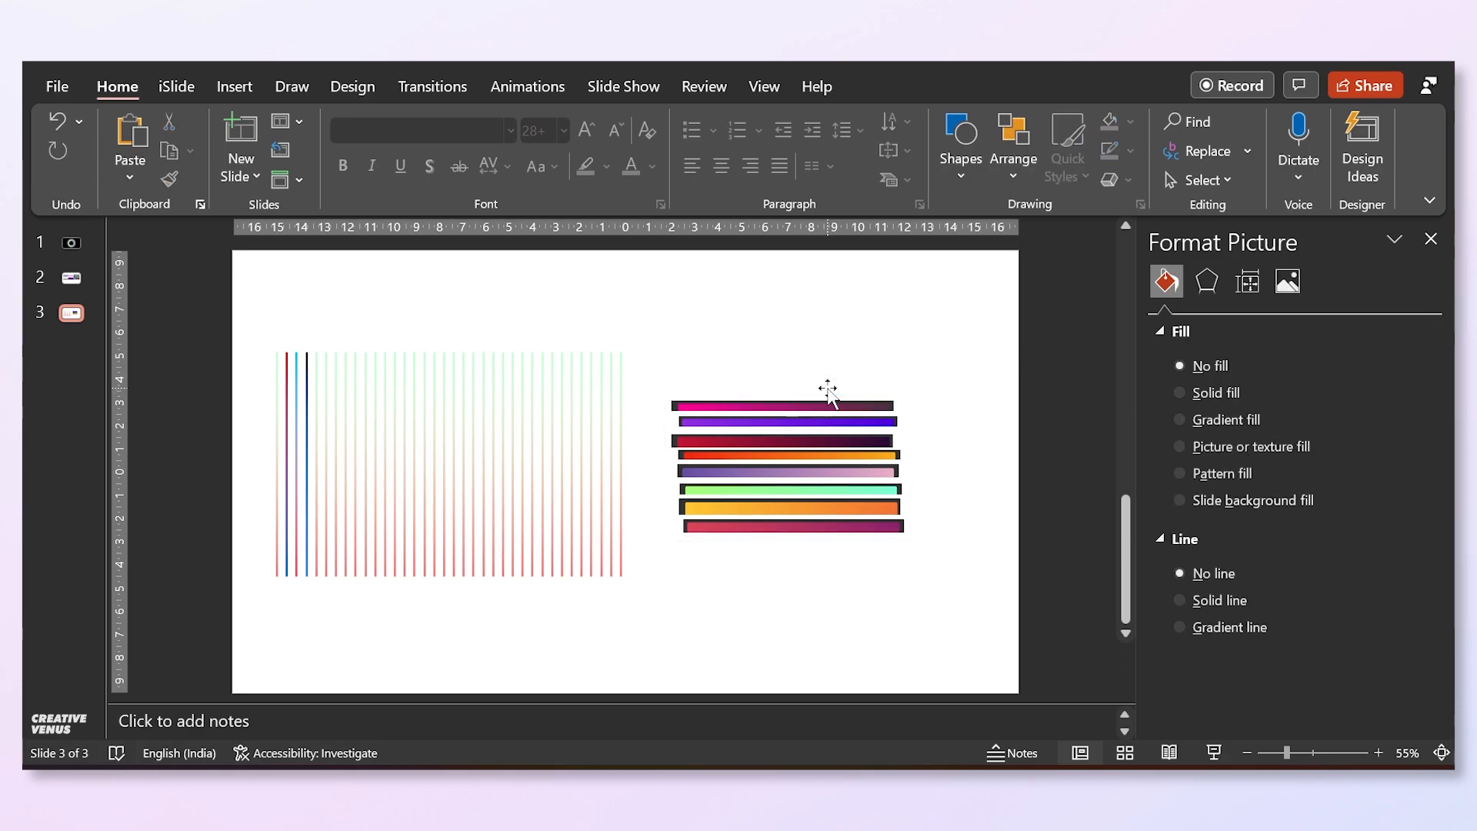
Set the fifth line's gradient stops to the magenta and dark plum sampled from the top swatch's ends, and delete that swatch.
{"action": "left_click", "coordinate": [316, 378]}
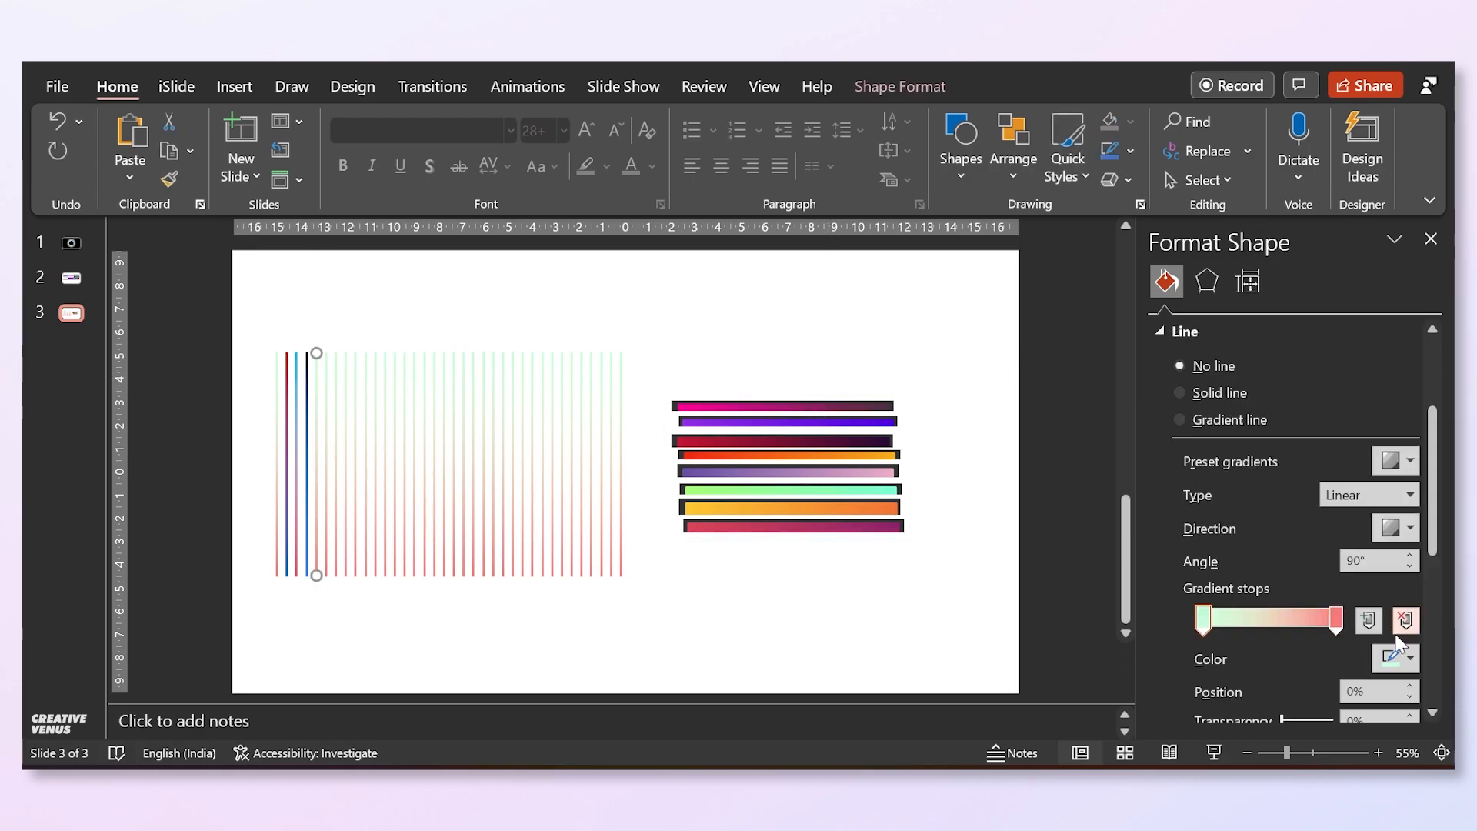
{"action": "left_click", "coordinate": [1406, 658]}
{"action": "left_click", "coordinate": [1345, 637]}
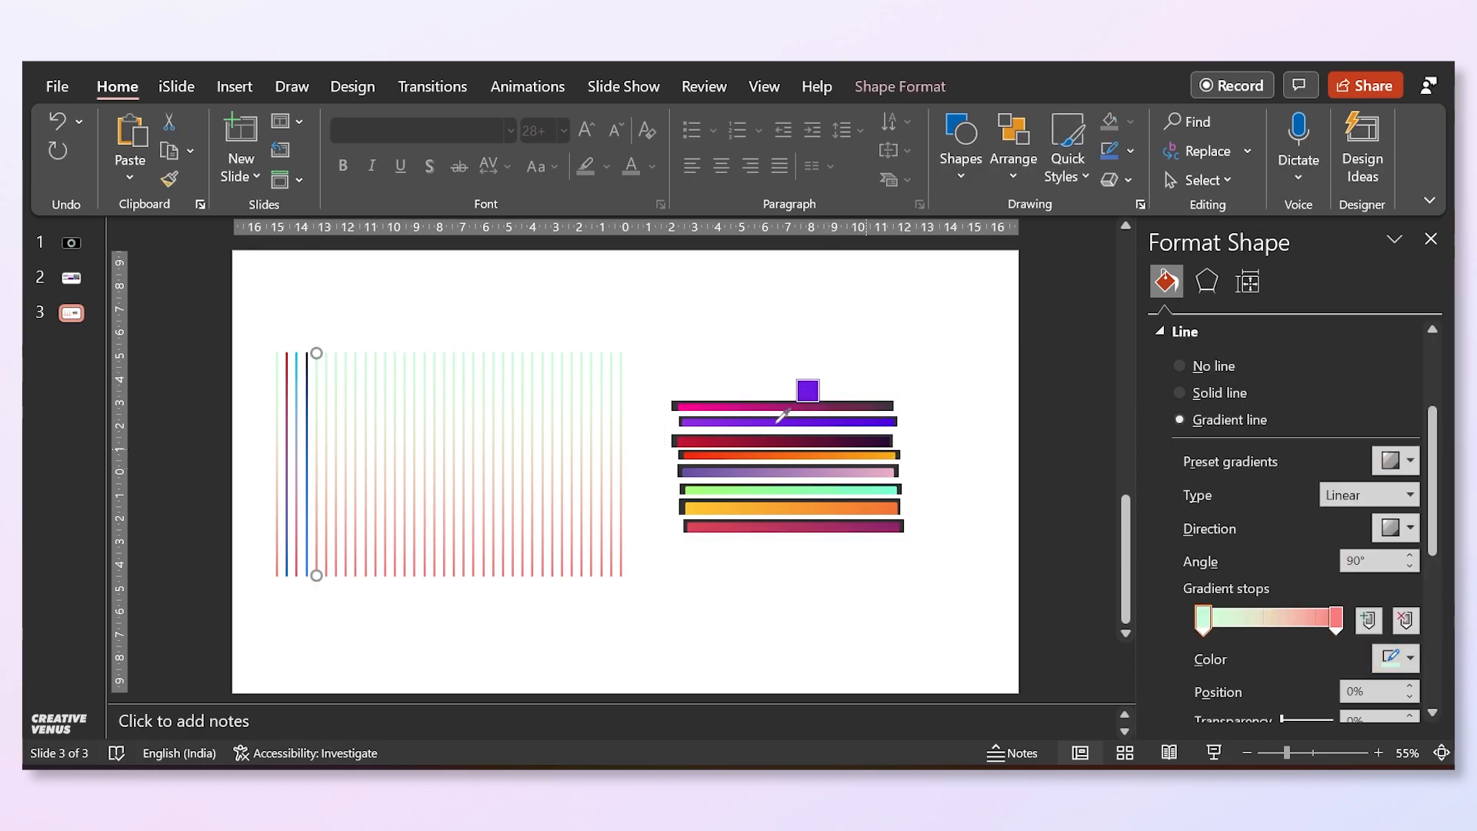
{"action": "left_click", "coordinate": [689, 399]}
{"action": "left_click", "coordinate": [1337, 620]}
{"action": "left_click", "coordinate": [1375, 654]}
{"action": "left_click", "coordinate": [1350, 636]}
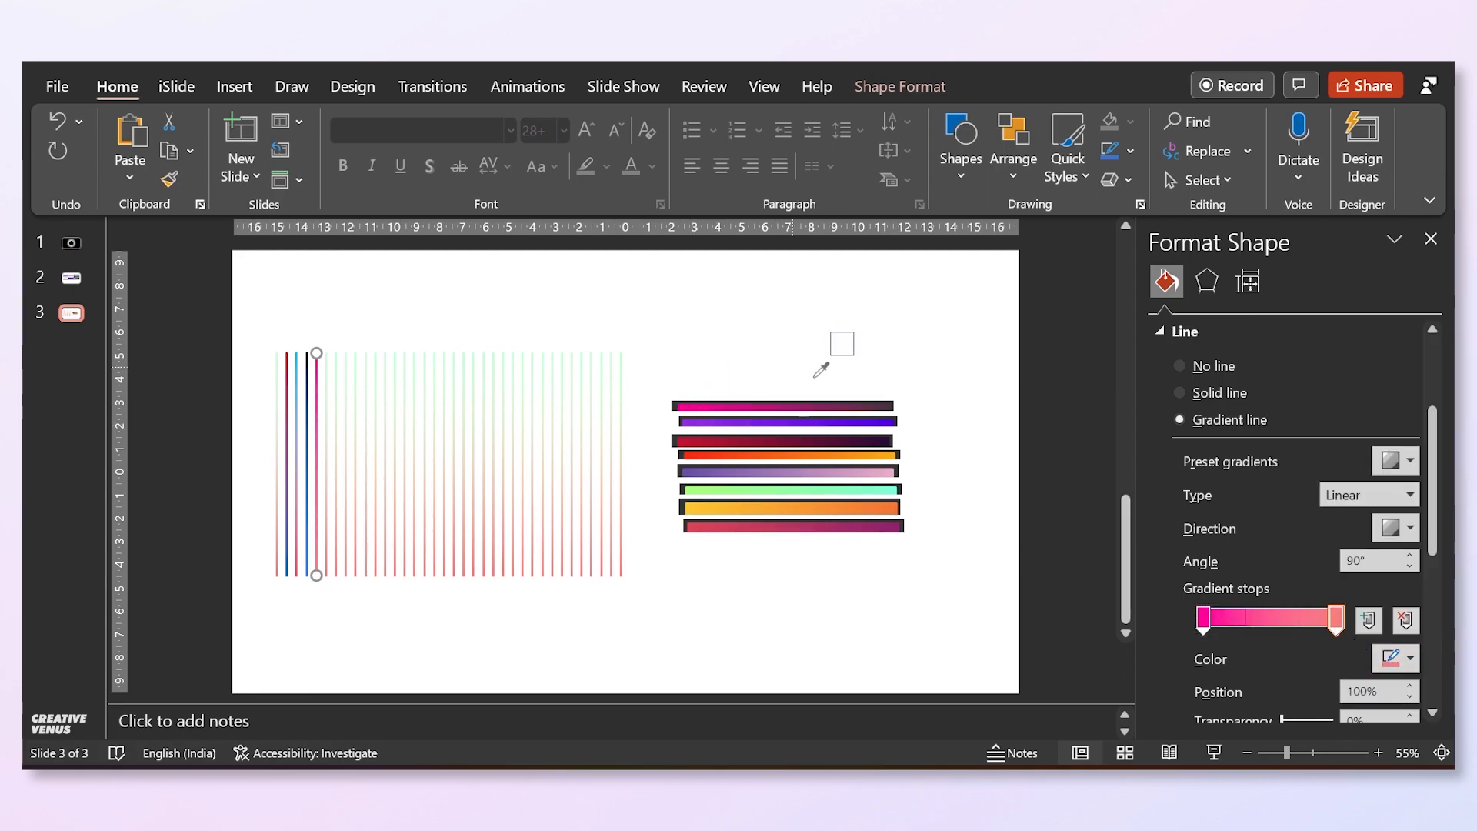
{"action": "left_click", "coordinate": [895, 398]}
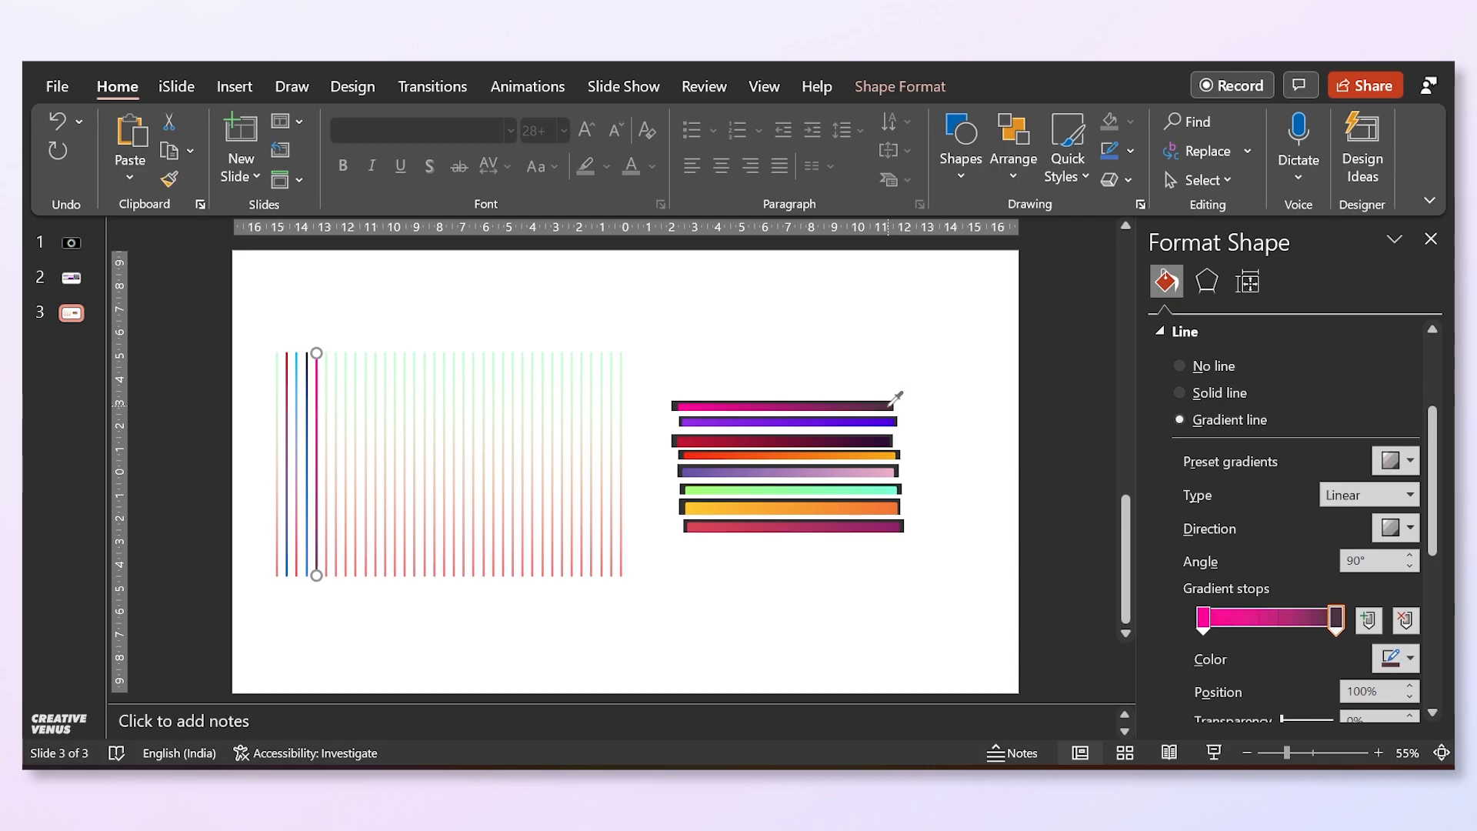
{"action": "left_click", "coordinate": [883, 405]}
{"action": "left_click", "coordinate": [880, 405]}
{"action": "key", "text": "Delete"}
Recolour the sixth line with the purple and blue sampled from the ends of the top swatch, and delete that swatch.
{"action": "left_click", "coordinate": [326, 399]}
{"action": "left_click", "coordinate": [1391, 659]}
{"action": "left_click", "coordinate": [1350, 635]}
{"action": "left_click", "coordinate": [687, 421]}
{"action": "left_click", "coordinate": [869, 423]}
{"action": "key", "text": "Delete"}
Recolour the seventh and eighth lines from the crimson-to-dark-purple and red-to-amber swatches, deleting each used swatch.
{"action": "left_click", "coordinate": [335, 400]}
{"action": "left_click", "coordinate": [1336, 620]}
{"action": "key", "text": "Delete"}
{"action": "left_click", "coordinate": [347, 409]}
{"action": "left_click", "coordinate": [1391, 659]}
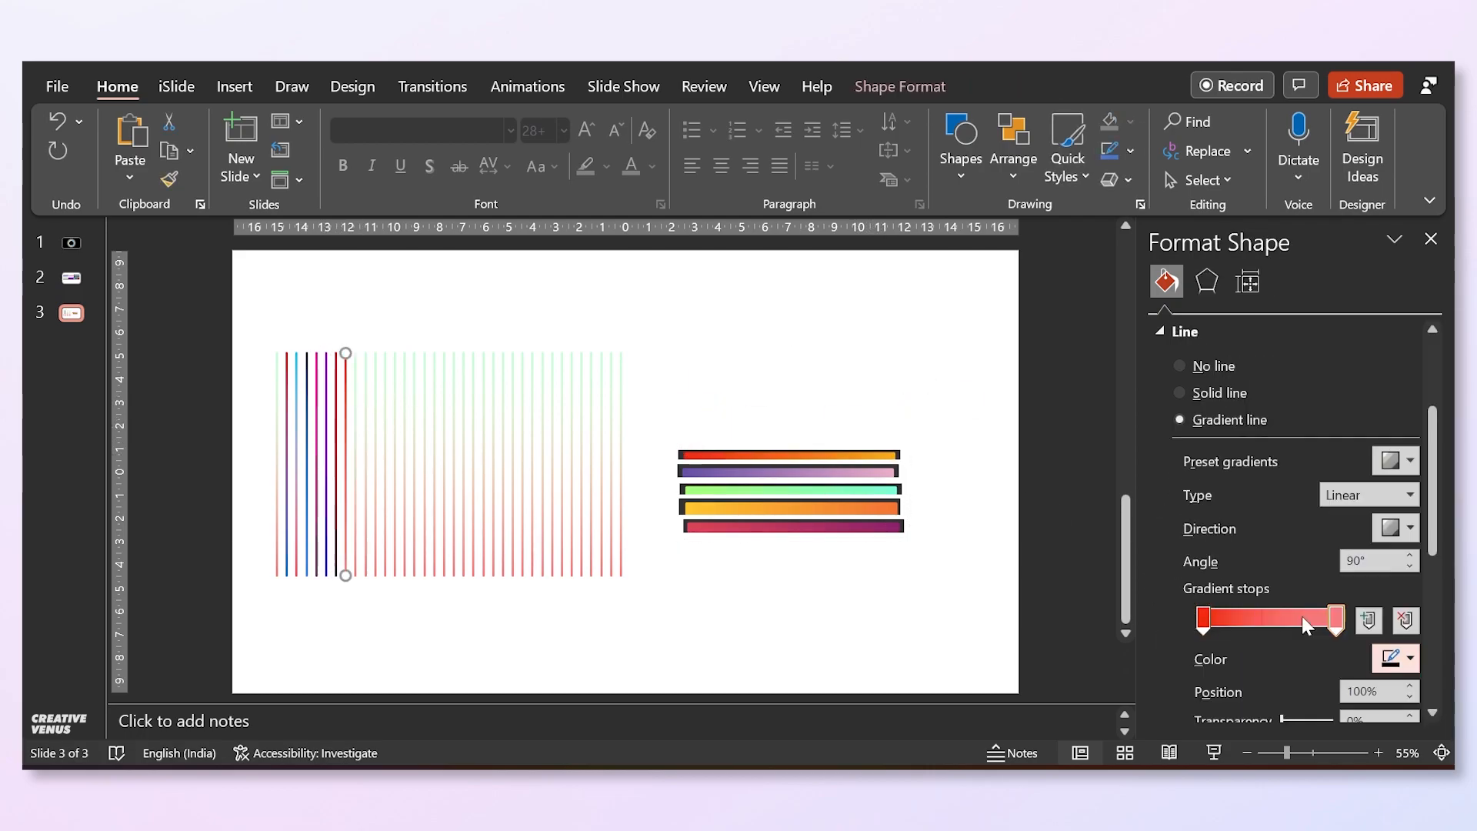
{"action": "left_click", "coordinate": [1350, 634]}
{"action": "key", "text": "Delete"}
Recolour the ninth and tenth lines from the purple-to-pink and green-to-aqua swatches, deleting each used swatch.
{"action": "left_click", "coordinate": [687, 472]}
{"action": "left_click", "coordinate": [1335, 620]}
{"action": "left_click", "coordinate": [891, 472]}
{"action": "key", "text": "Delete"}
{"action": "left_click", "coordinate": [366, 401]}
{"action": "left_click", "coordinate": [1335, 620]}
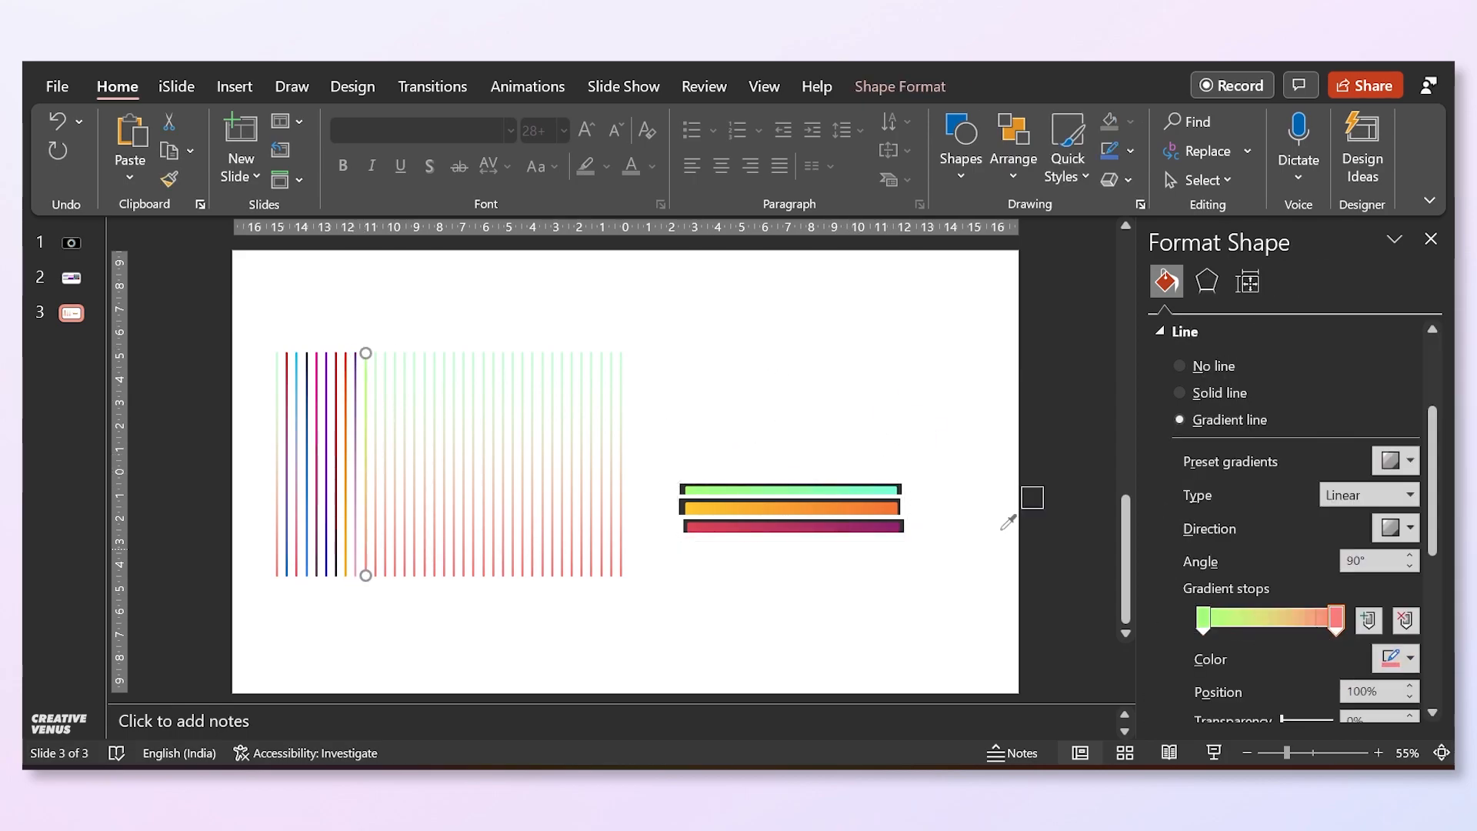
{"action": "key", "text": "Delete"}
Recolour the eleventh line with the yellow and orange sampled from the top swatch's ends, and delete that swatch.
{"action": "left_click", "coordinate": [376, 391]}
{"action": "left_click", "coordinate": [1391, 658]}
{"action": "left_click", "coordinate": [1350, 634]}
{"action": "left_click", "coordinate": [693, 505]}
{"action": "left_click", "coordinate": [847, 511]}
{"action": "key", "text": "Delete"}
Recolour the twelfth line with the crimson and purple sampled from the last swatch's ends, and delete that swatch.
{"action": "left_click", "coordinate": [384, 396]}
{"action": "left_click", "coordinate": [1391, 659]}
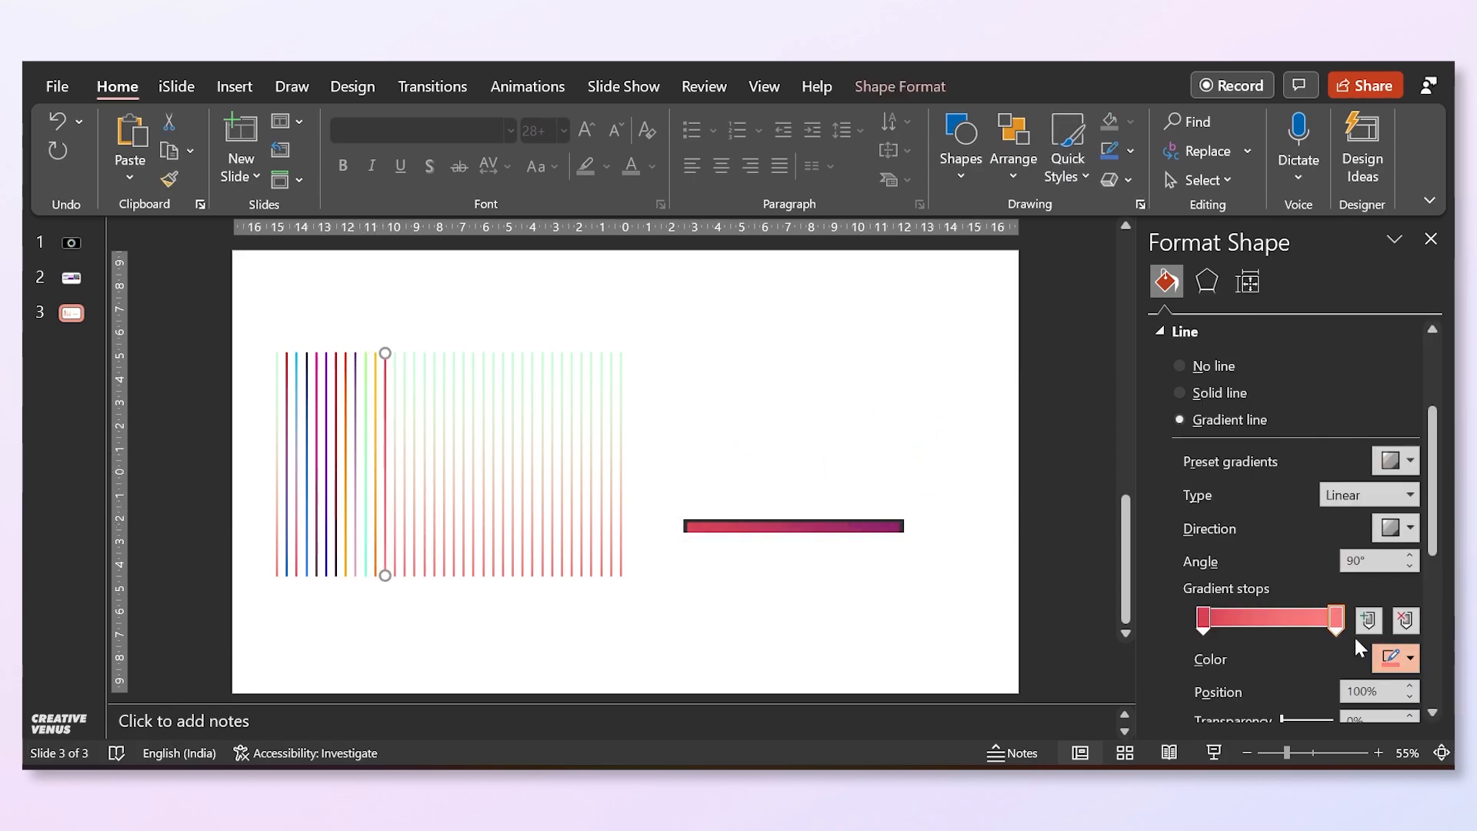
{"action": "key", "text": "Delete"}
Shift all lines after the twelfth slightly to the right to leave a gap after the recoloured group.
{"action": "left_click_drag", "start_coordinate": [388, 588], "coordinate": [851, 245]}
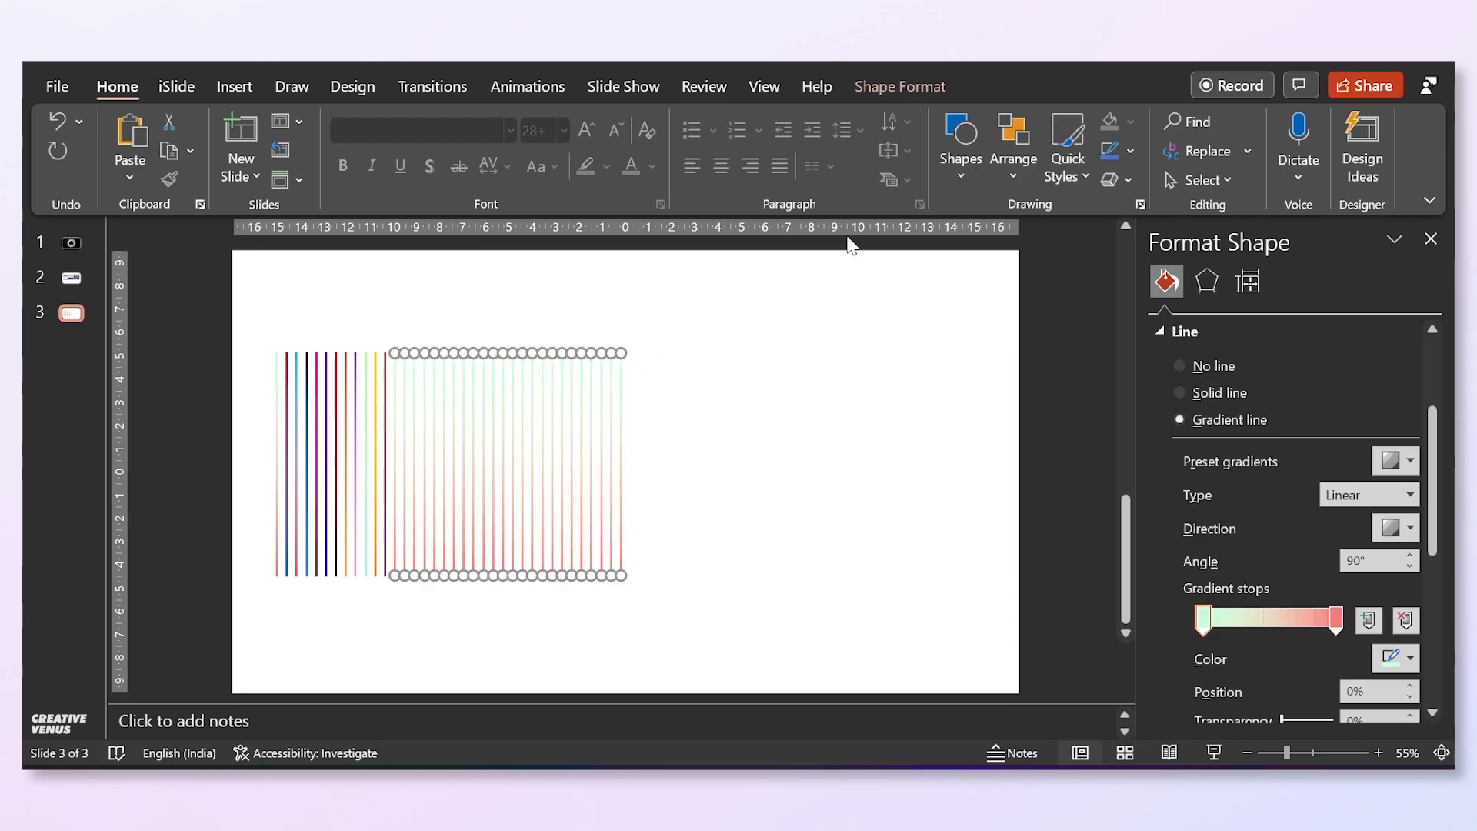
{"action": "key", "text": "Right"}
{"action": "key", "text": "Right"}
{"action": "key", "text": "Right"}
{"action": "key", "text": "Right"}
{"action": "left_click", "coordinate": [795, 531]}
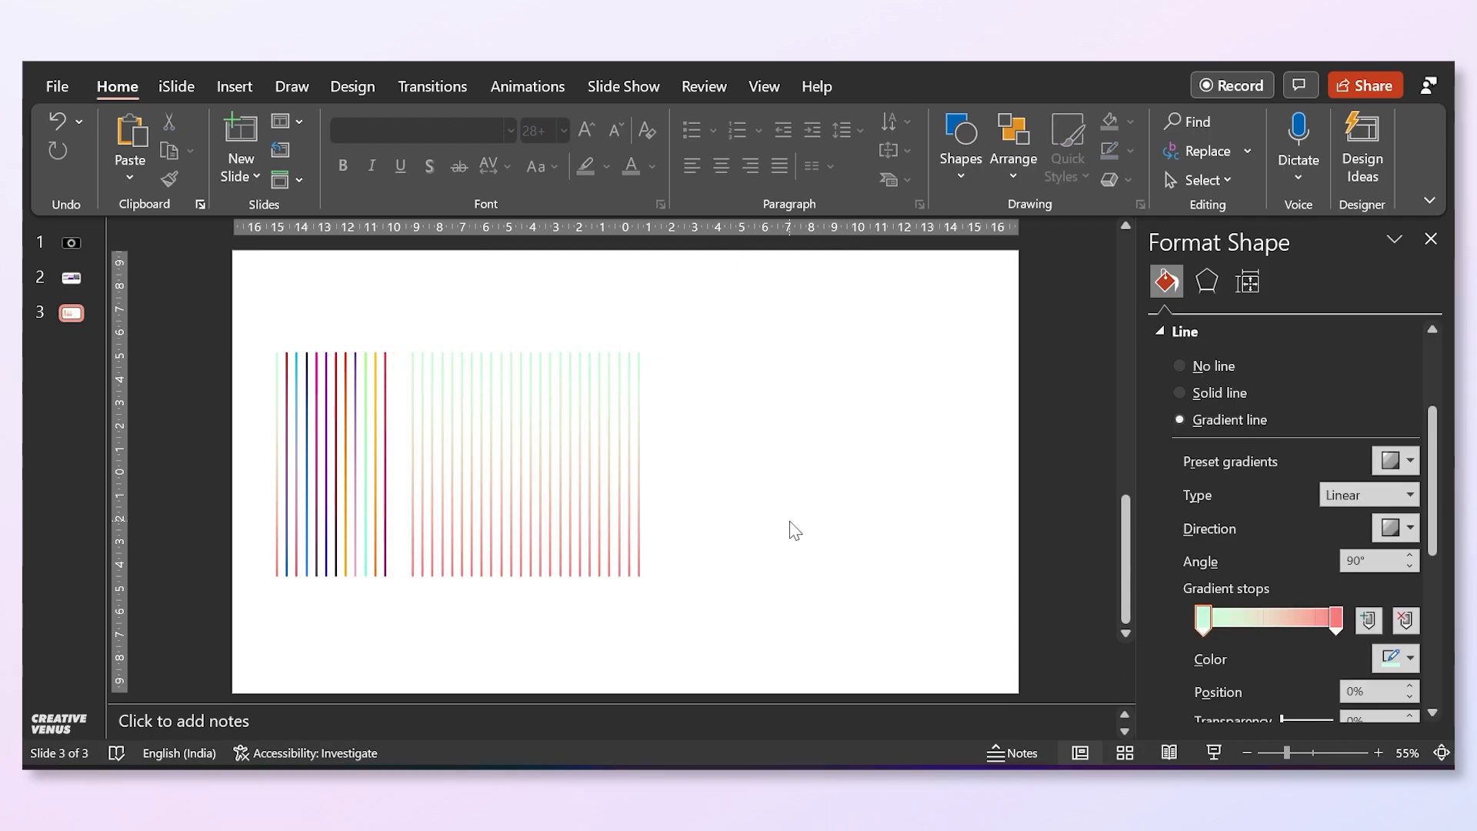
Copy the middle swatch group from slide 2 to slide 3 and place it to the right of the lines.
{"action": "left_click", "coordinate": [68, 281]}
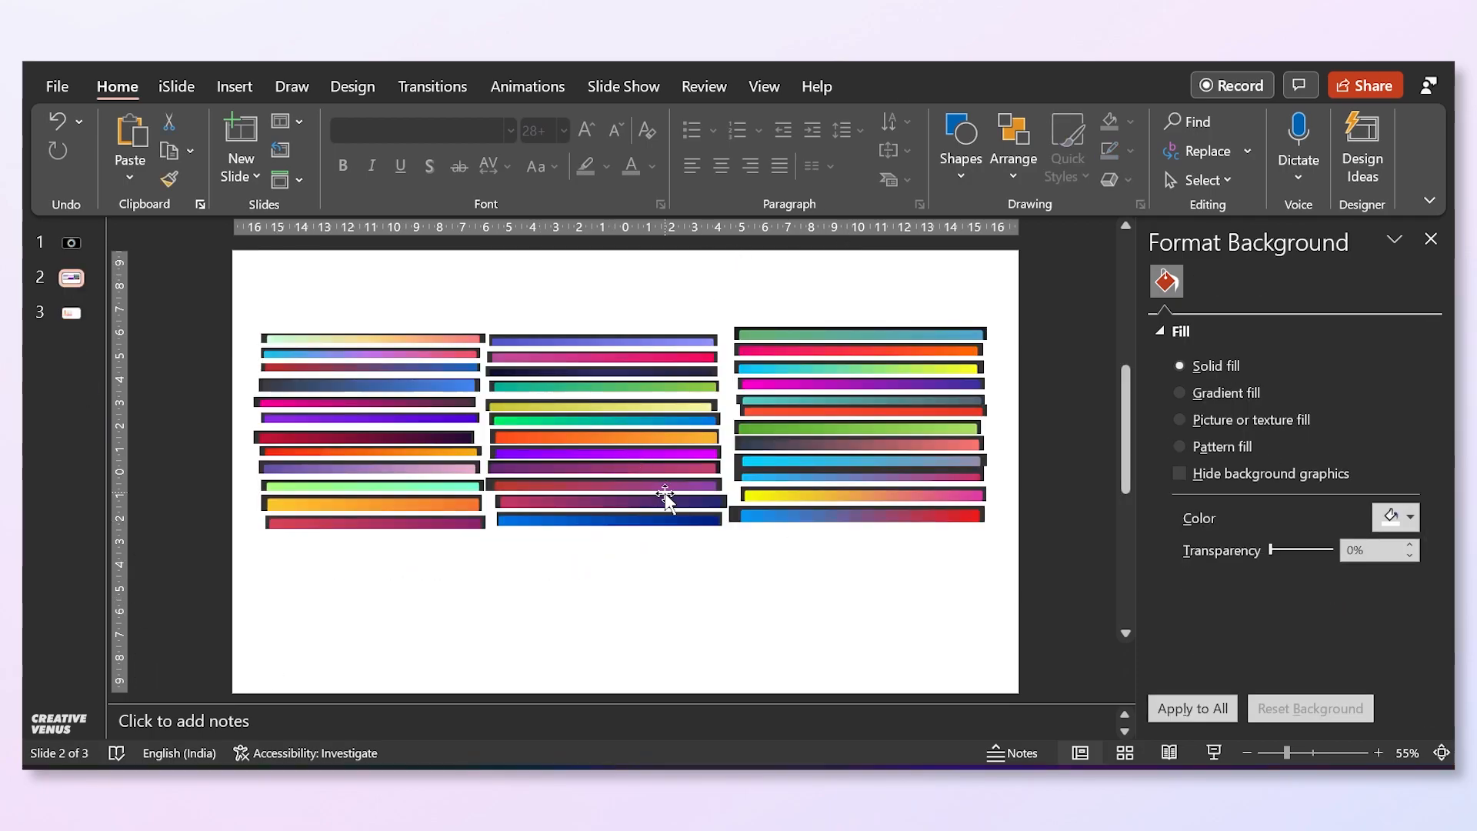
{"action": "left_click", "coordinate": [656, 474]}
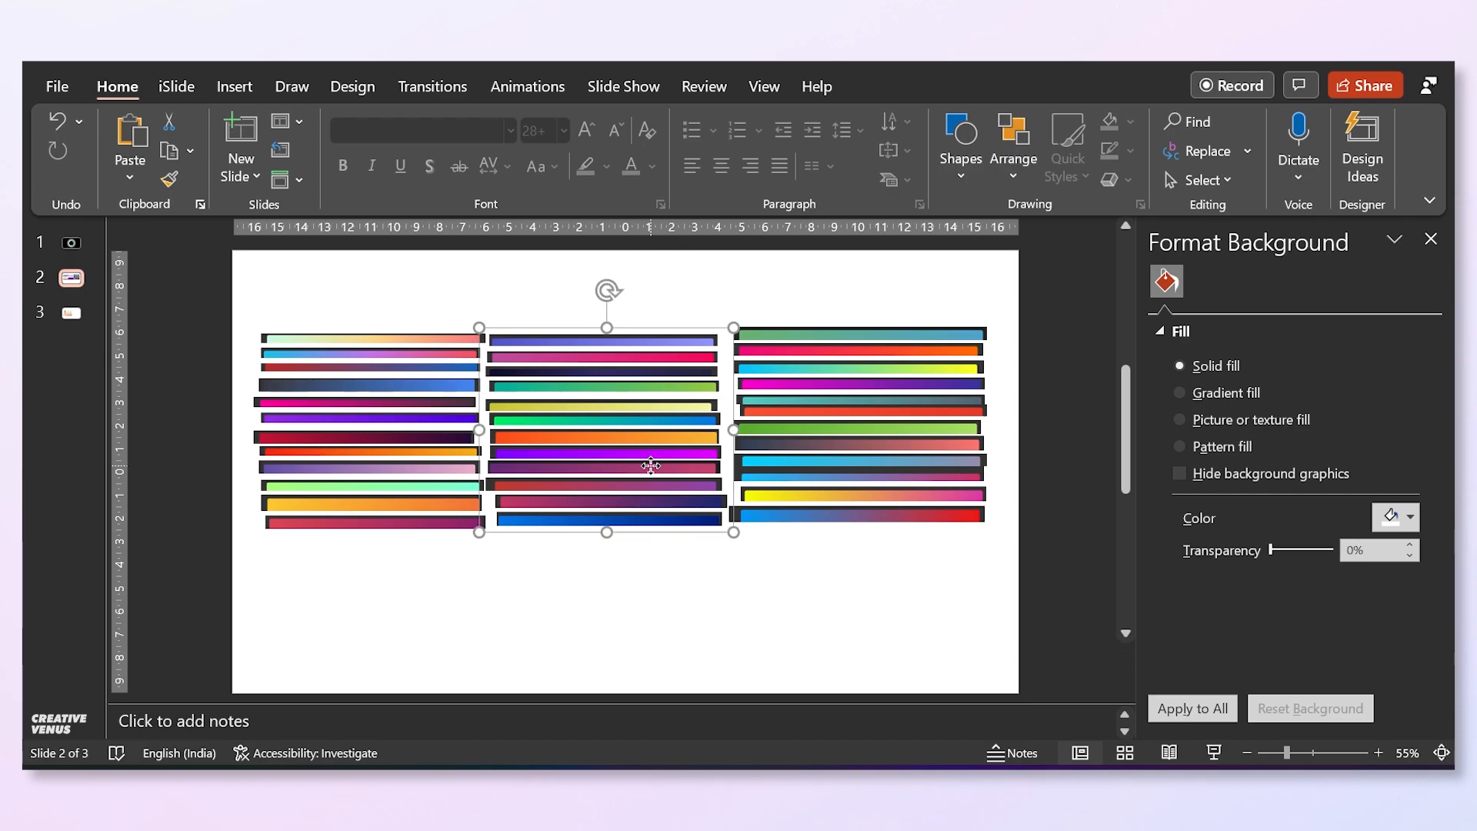
{"action": "left_click", "coordinate": [70, 312]}
{"action": "key", "text": "ctrl+v"}
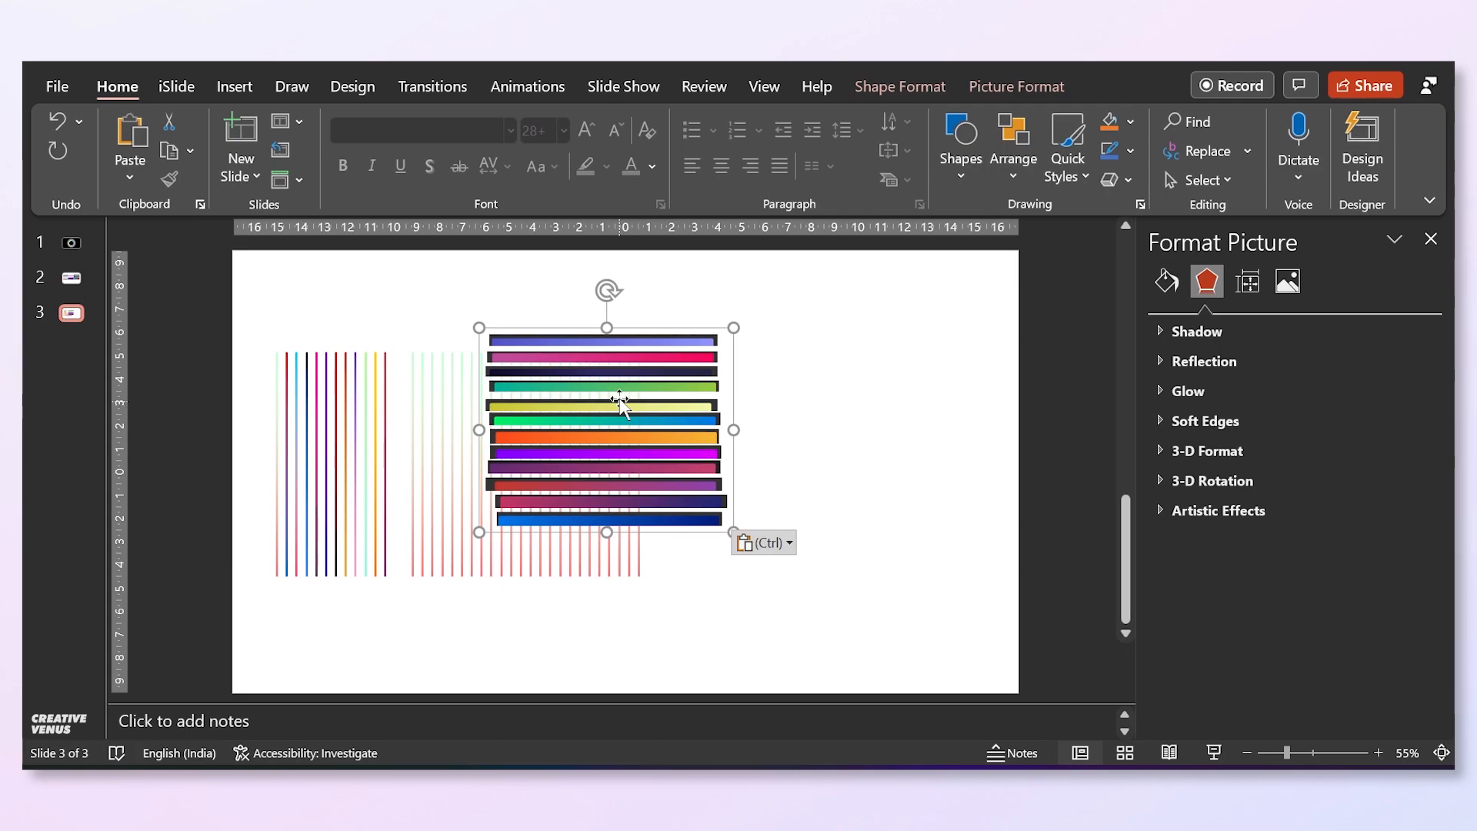
{"action": "left_click_drag", "start_coordinate": [618, 394], "coordinate": [820, 437]}
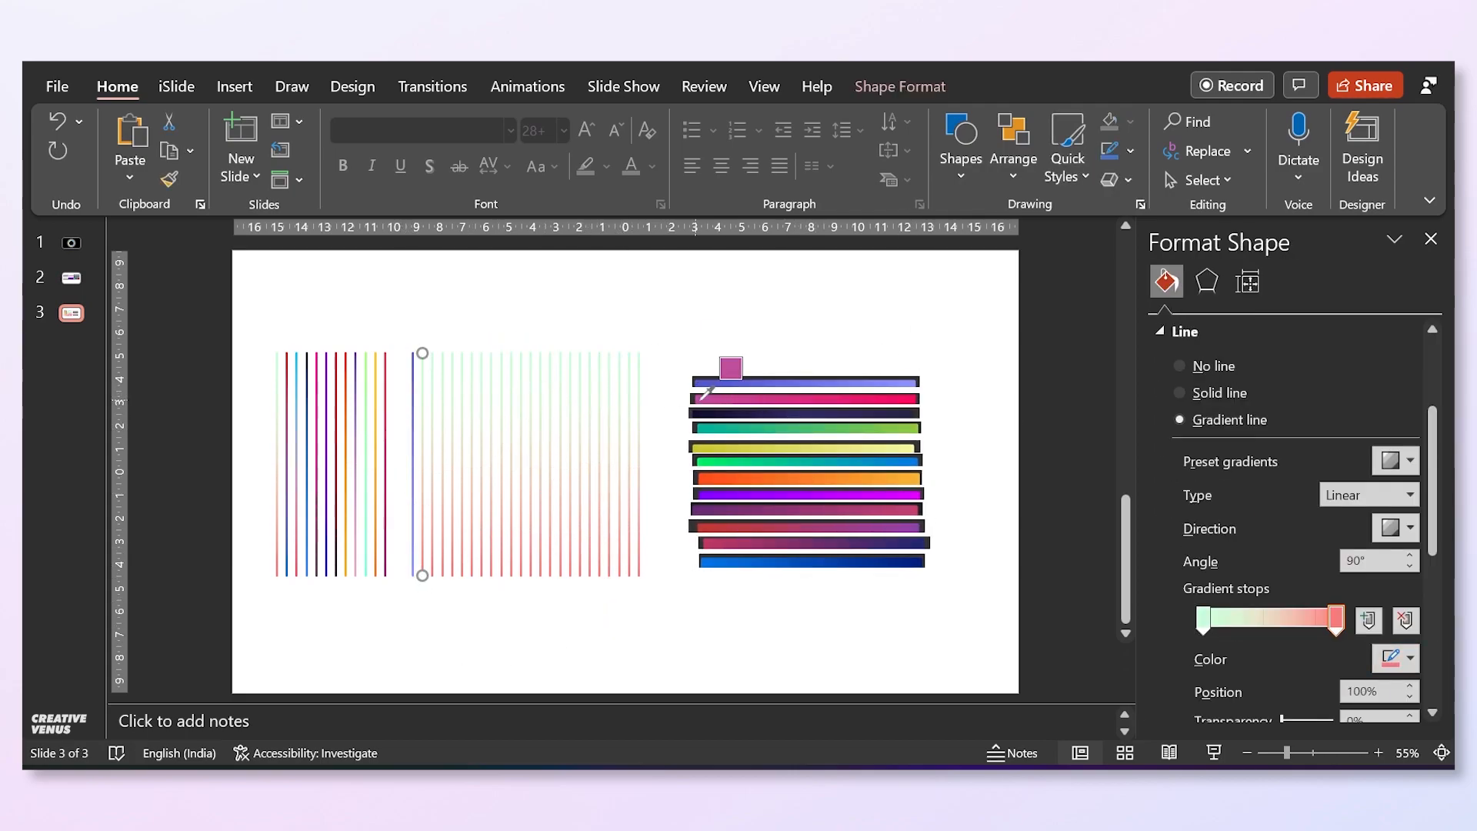
Recolour the second group of twelve lines with gradients sampled from the pasted swatches, deleting each used swatch.
{"action": "left_click", "coordinate": [430, 393]}
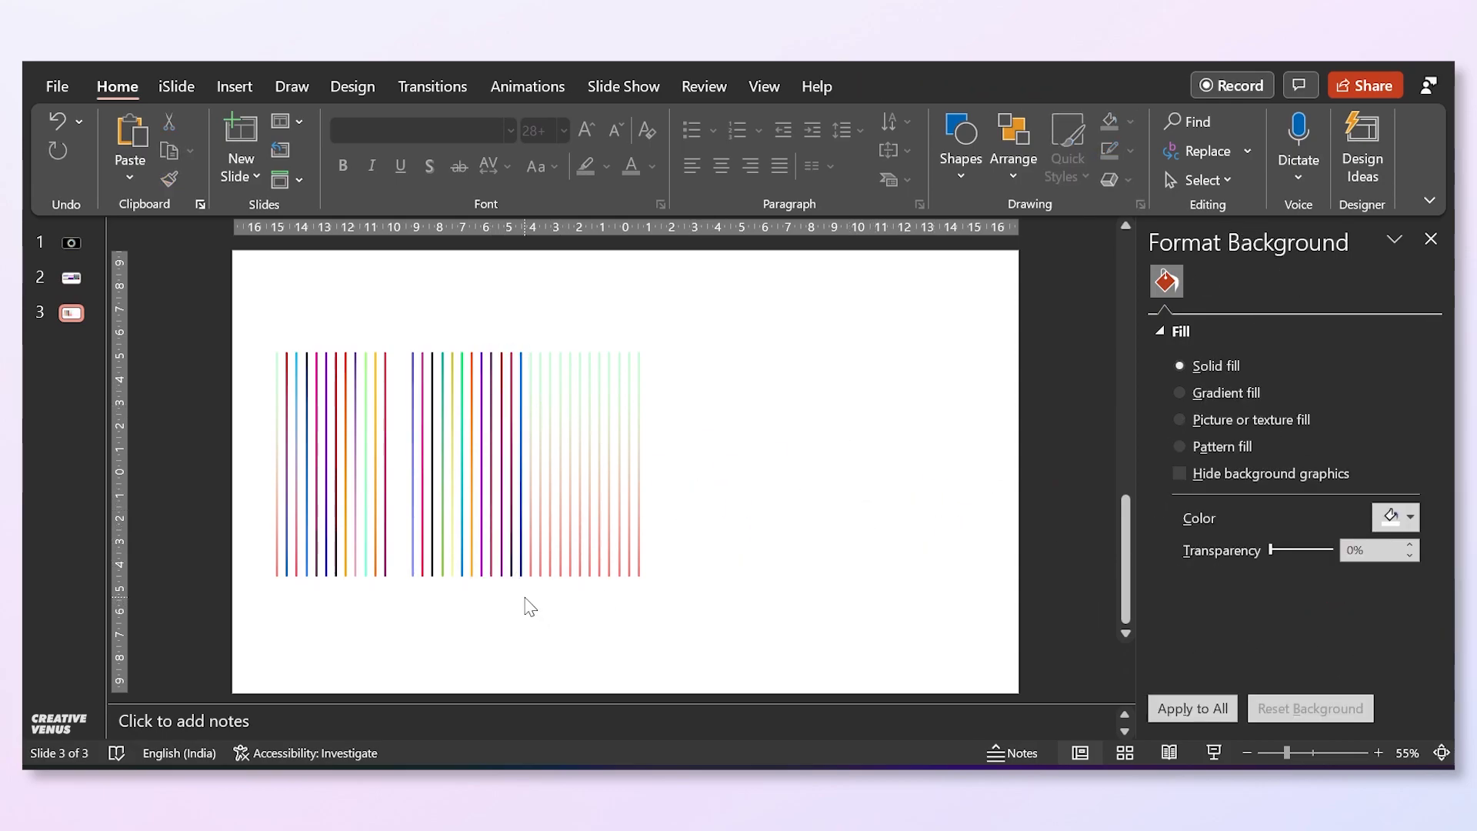
Shift the remaining mint-to-coral lines to the right to separate them as a third group.
{"action": "left_click_drag", "start_coordinate": [526, 599], "coordinate": [768, 276]}
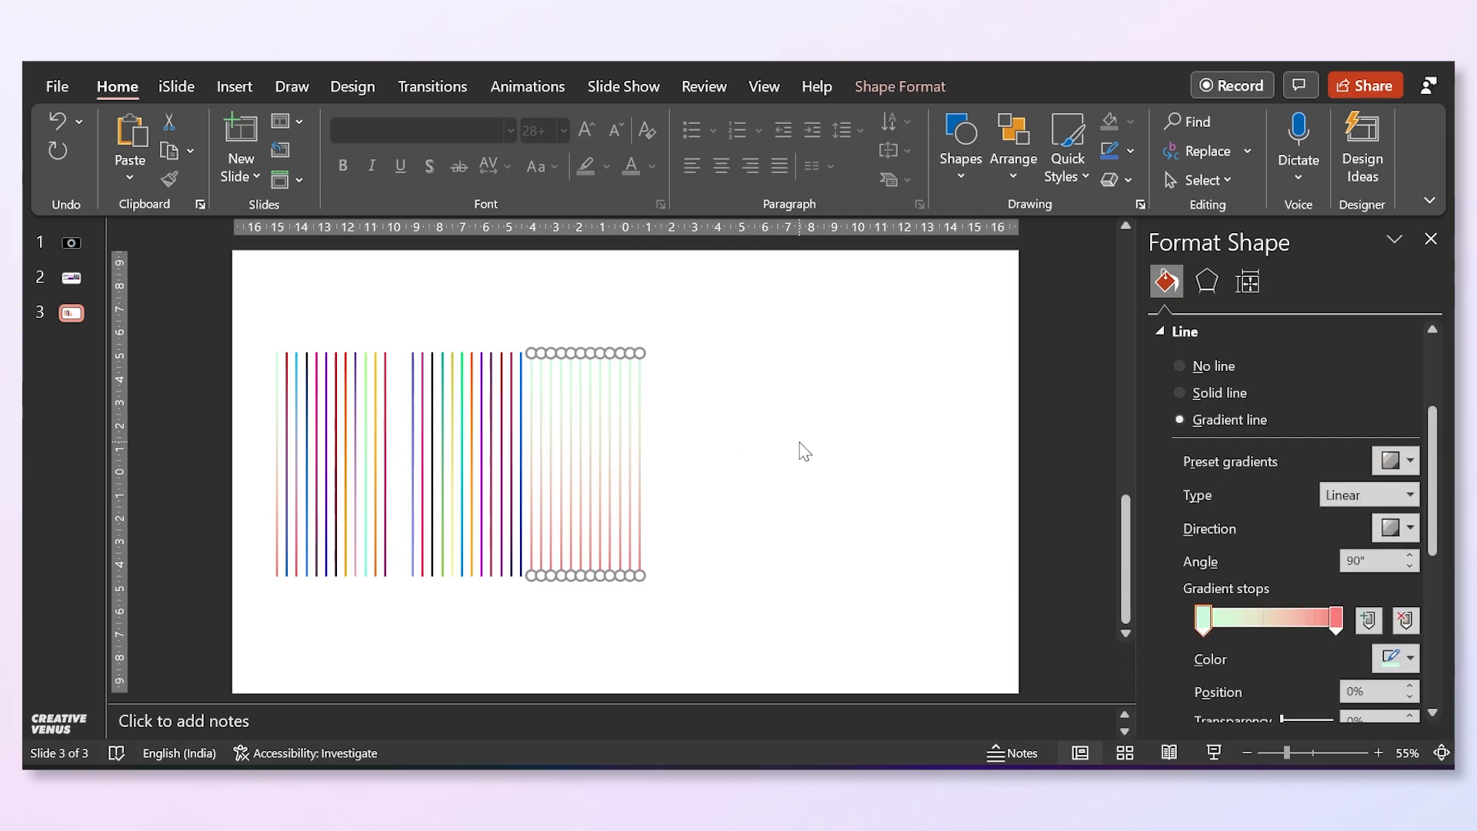
{"action": "key", "text": "Right"}
{"action": "key", "text": "Right"}
{"action": "key", "text": "Right"}
{"action": "key", "text": "Right"}
{"action": "key", "text": "Right"}
{"action": "left_click", "coordinate": [831, 478]}
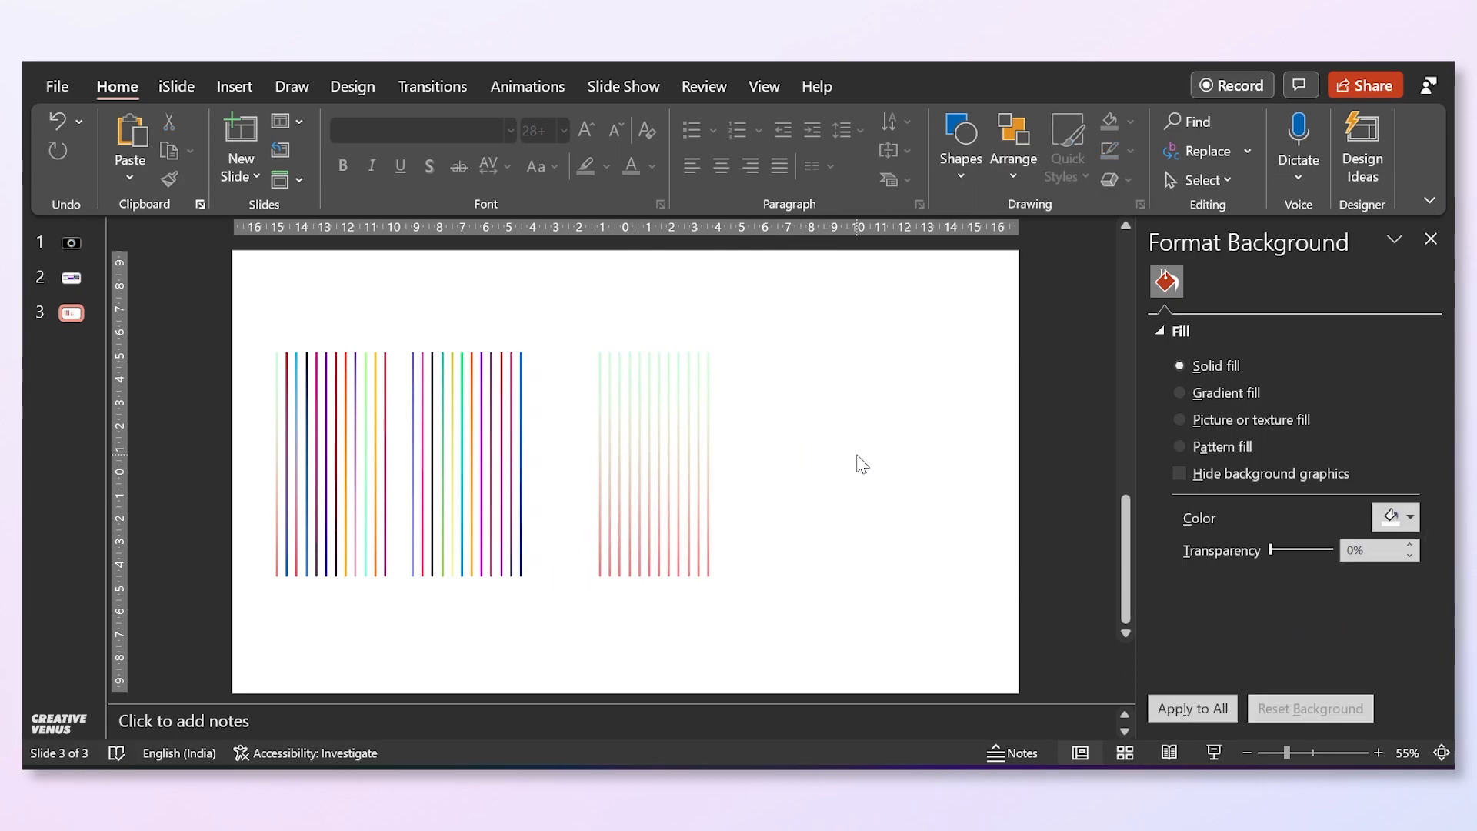
Copy the rightmost swatch group from slide 2 to slide 3 and place it beside the third group of lines.
{"action": "left_click", "coordinate": [73, 278]}
{"action": "left_click", "coordinate": [865, 493]}
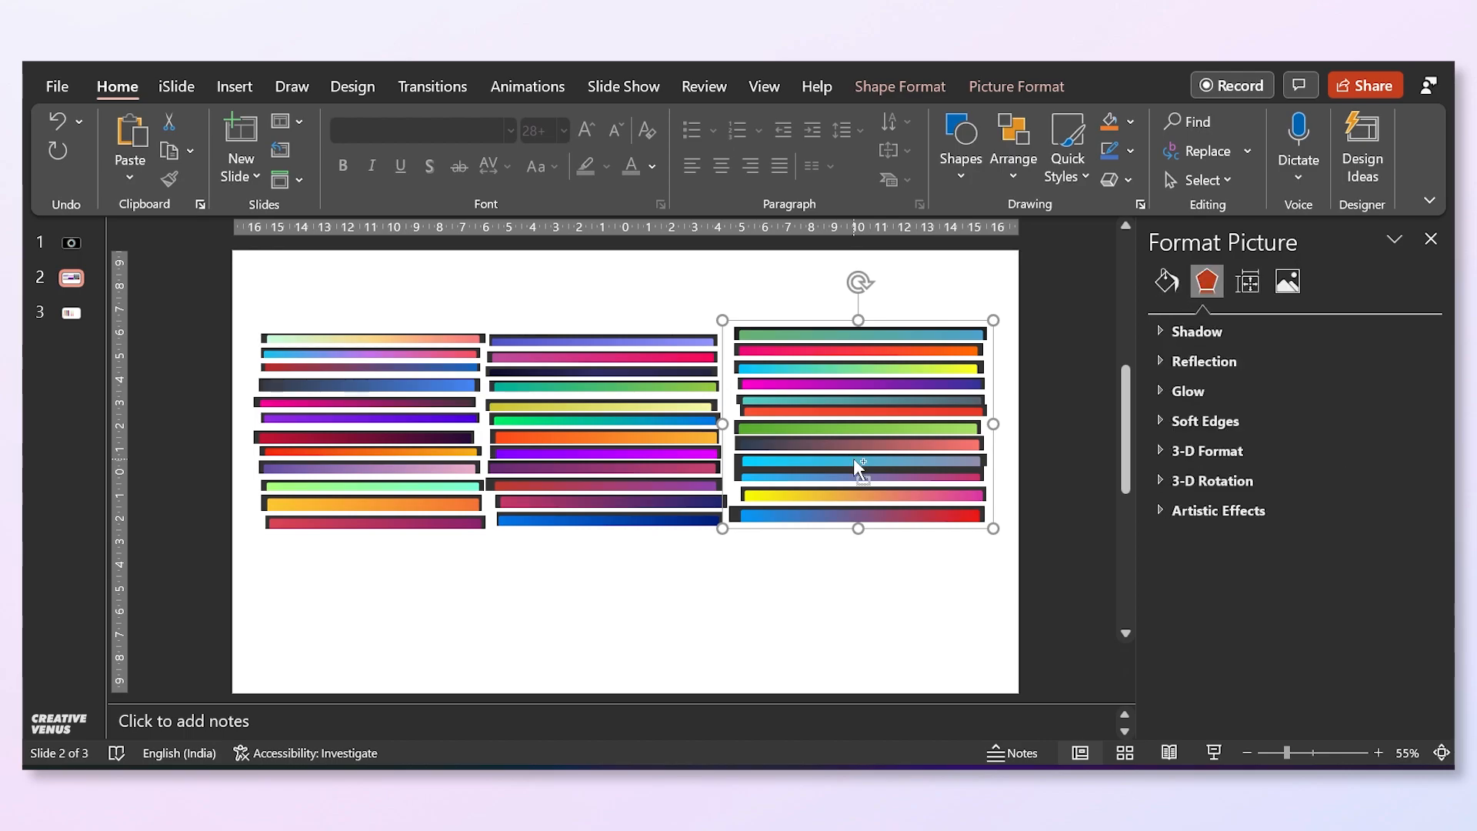
{"action": "left_click", "coordinate": [71, 313]}
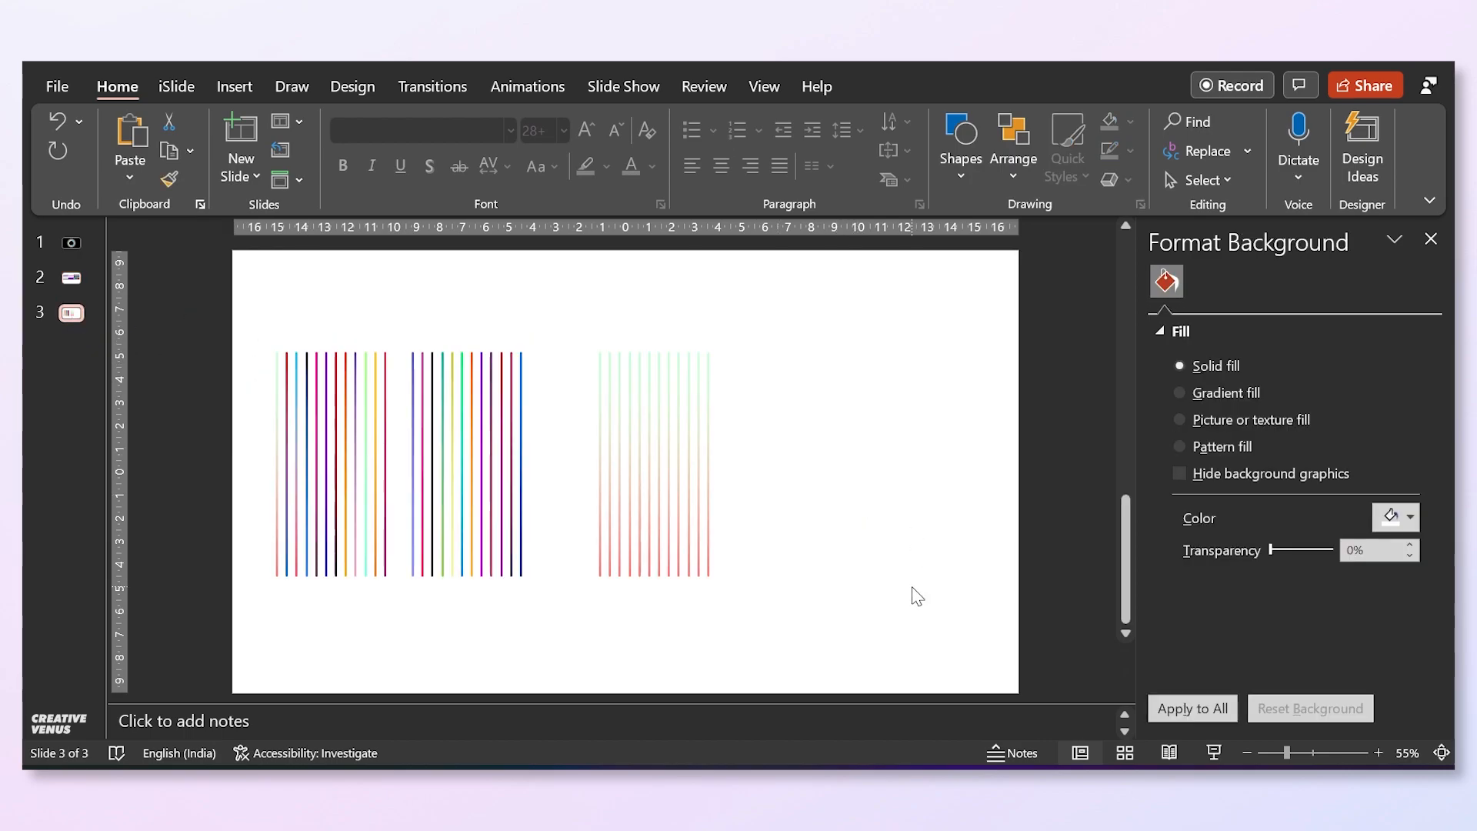
{"action": "key", "text": "ctrl+v"}
{"action": "mouse_move", "coordinate": [809, 389]}
{"action": "left_mouse_down"}
{"action": "mouse_move", "coordinate": [834, 415]}
{"action": "mouse_move", "coordinate": [811, 415]}
{"action": "left_mouse_up"}
Recolour the first three lines of the third group with gradients sampled from the top three swatches, deleting each used swatch.
{"action": "left_click", "coordinate": [610, 422]}
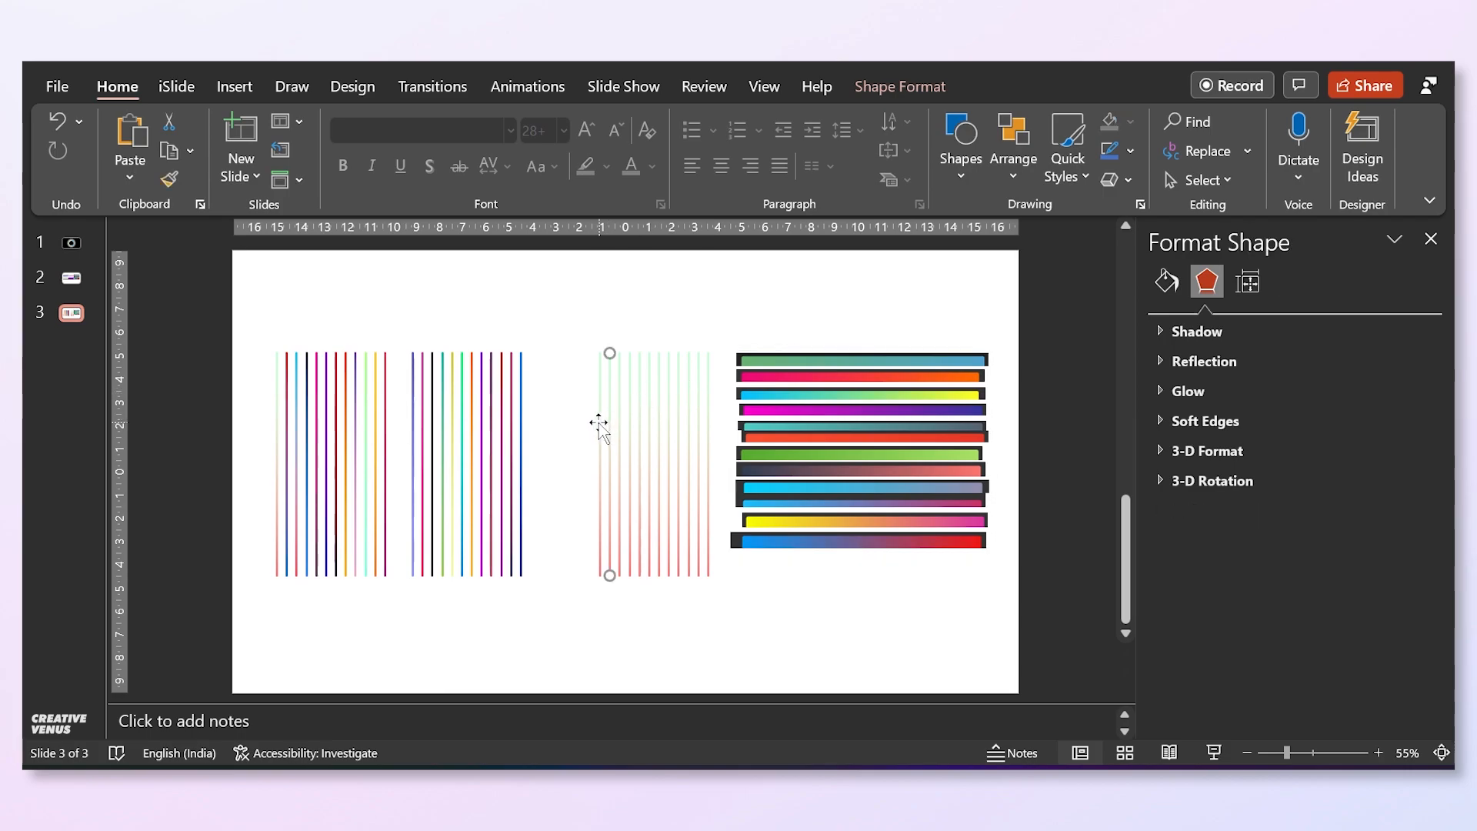
{"action": "left_click", "coordinate": [972, 379]}
{"action": "key", "text": "Delete"}
{"action": "left_click", "coordinate": [620, 396]}
{"action": "left_click", "coordinate": [1336, 620]}
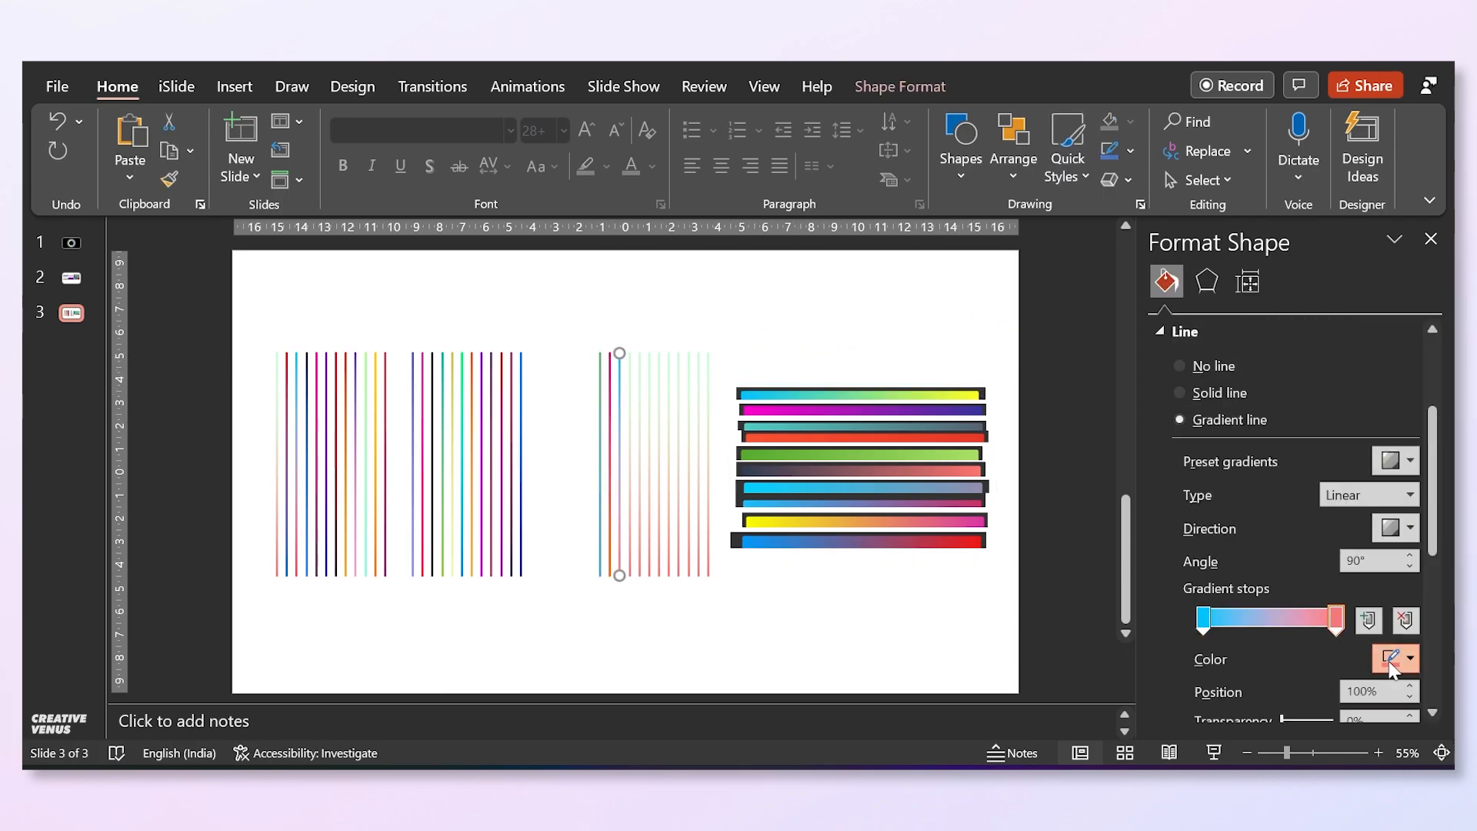
{"action": "key", "text": "Delete"}
Recolour the remaining lines of the third group with gradients sampled from the remaining swatches, deleting each used swatch.
{"action": "left_click", "coordinate": [630, 399]}
{"action": "key", "text": "Delete"}
{"action": "left_click", "coordinate": [640, 402]}
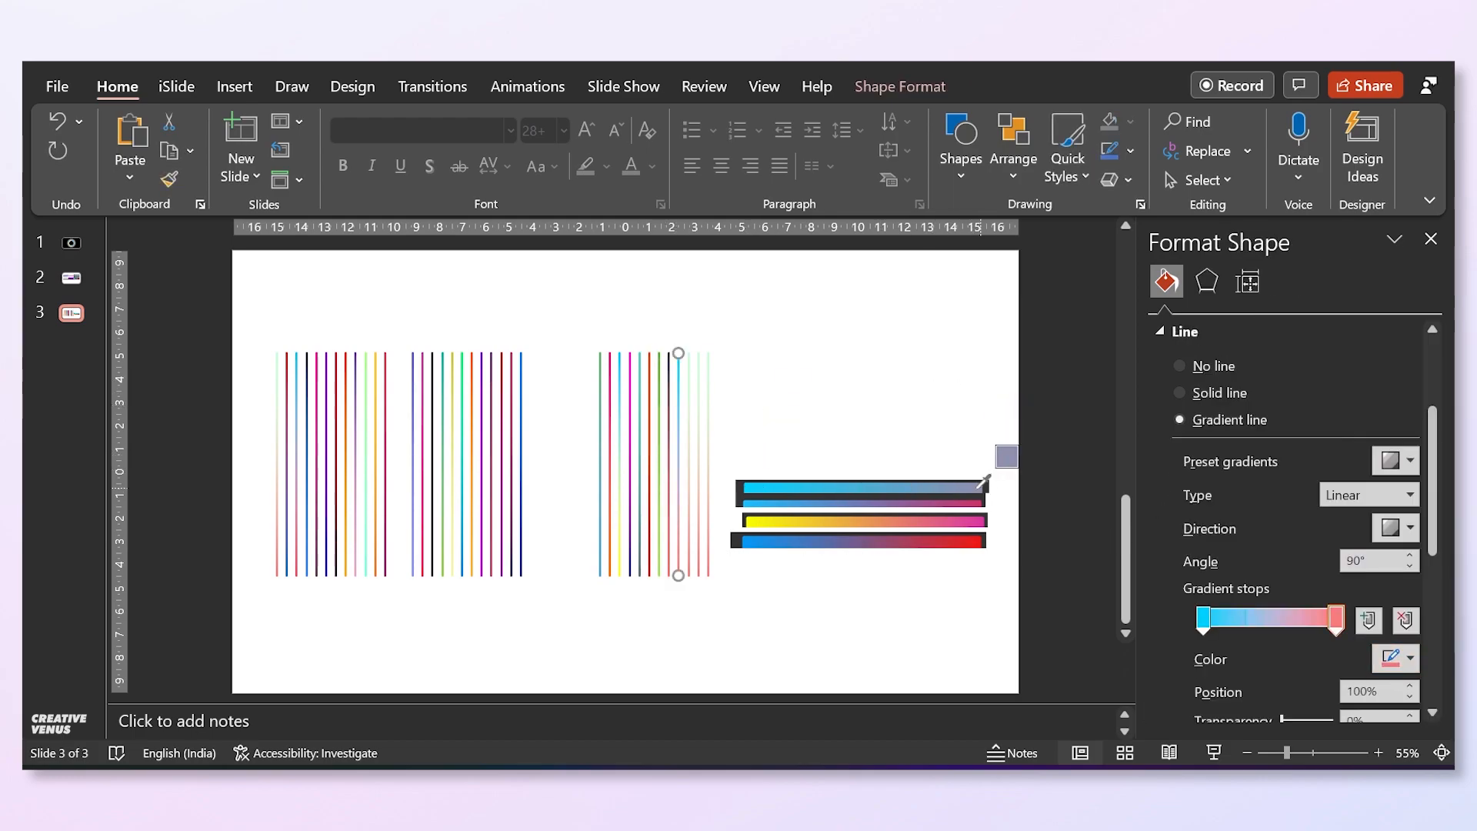
{"action": "left_click", "coordinate": [908, 523]}
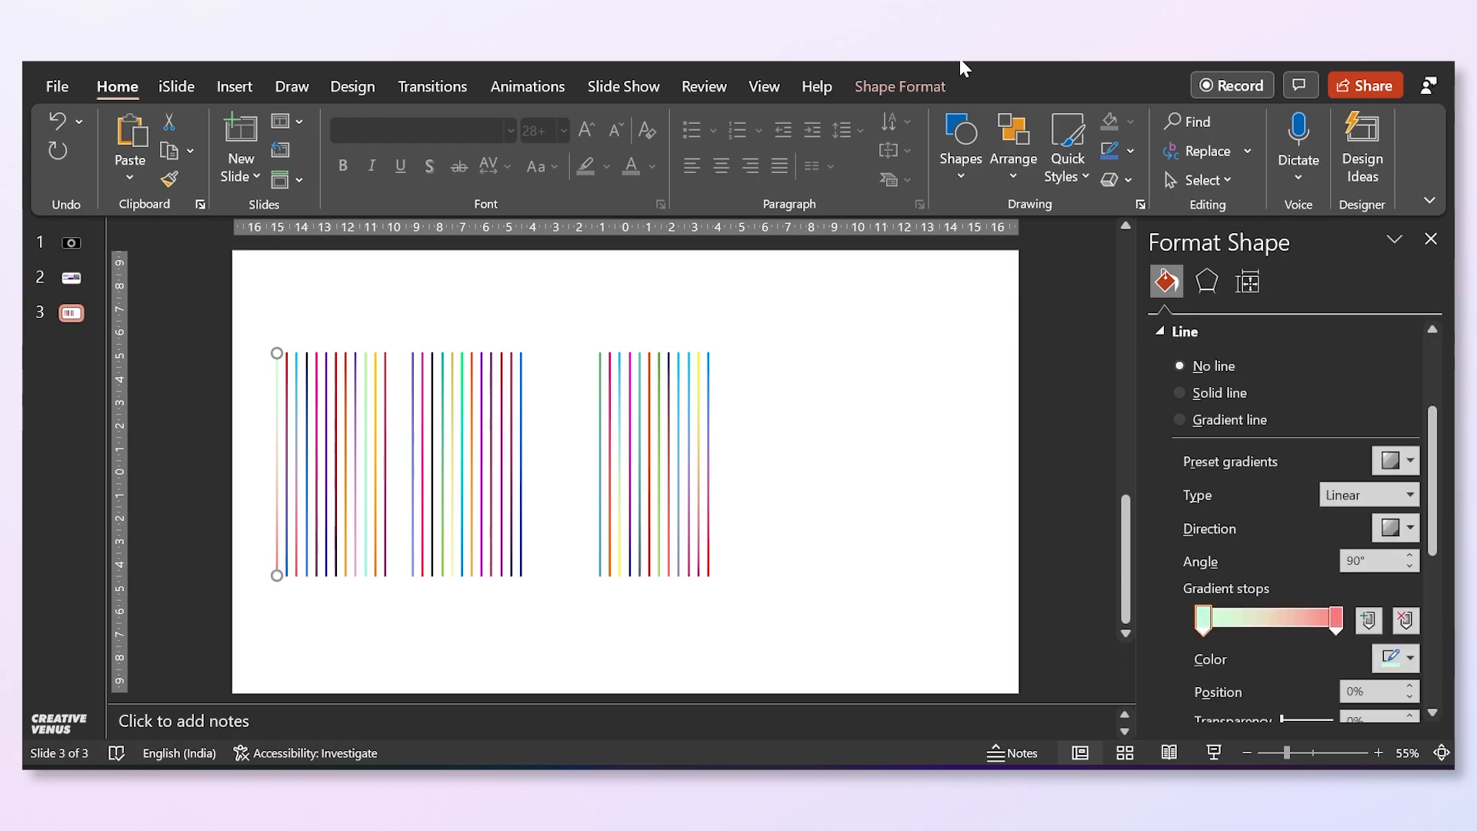
Lengthen the first line of the first group downward and slightly shorten the second line.
{"action": "left_click", "coordinate": [927, 89]}
{"action": "left_click", "coordinate": [1319, 123]}
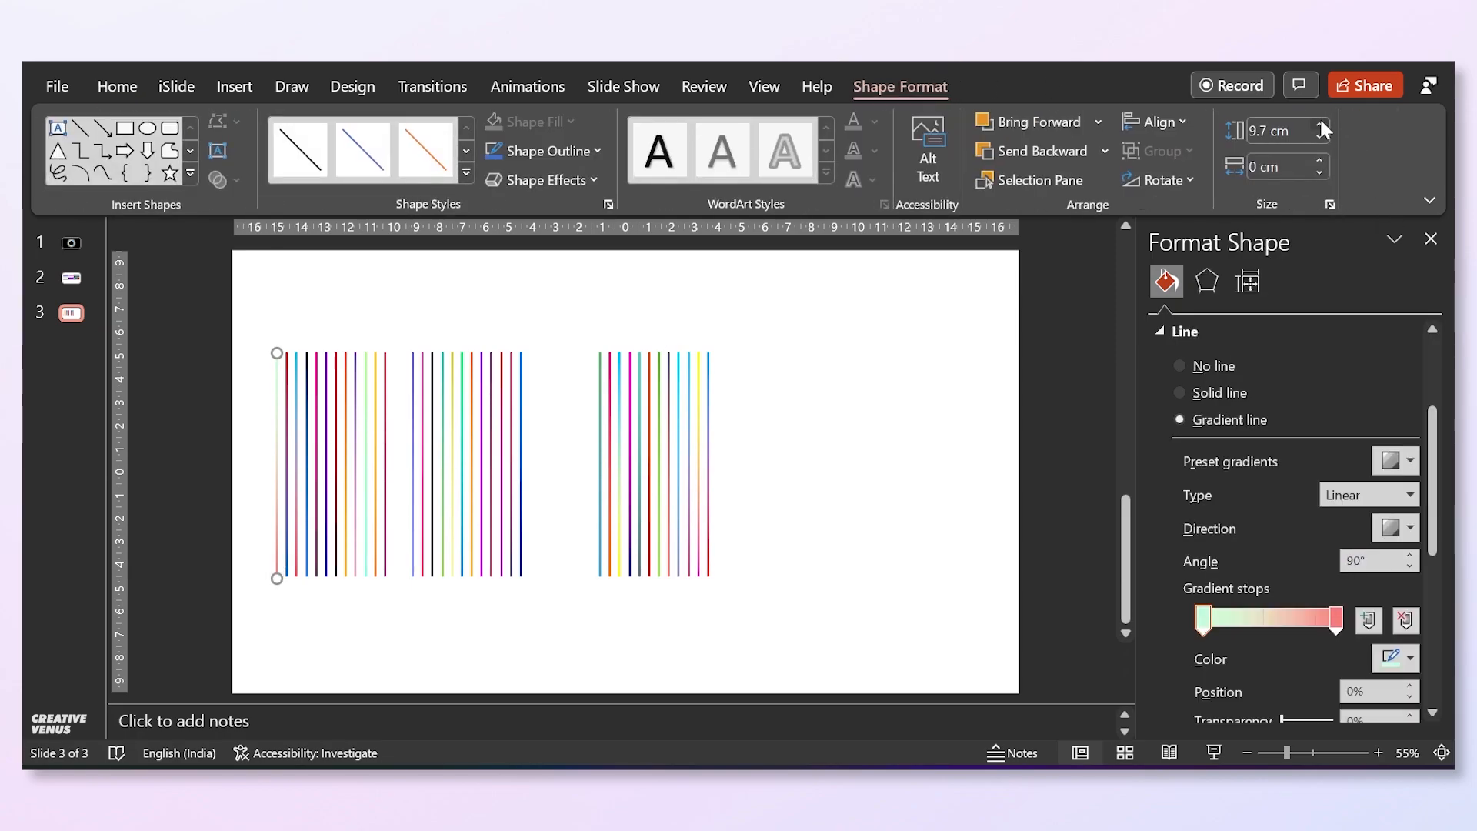
{"action": "left_click", "coordinate": [286, 520]}
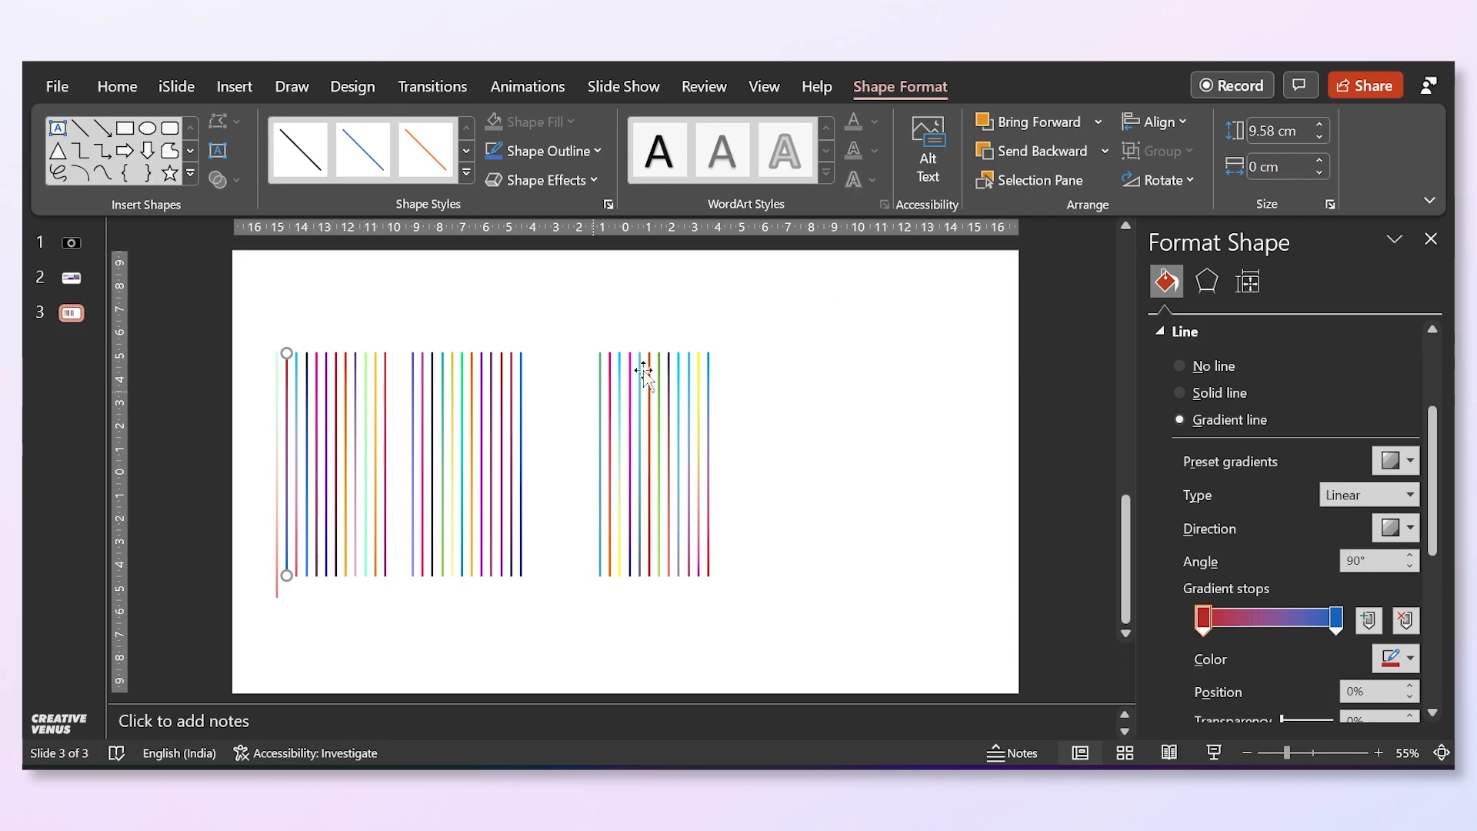
{"action": "left_click", "coordinate": [1318, 135]}
Set the height of the first group's third line and the fifth and ninth lines of the other two groups to 10.9 cm.
{"action": "left_click", "coordinate": [295, 433]}
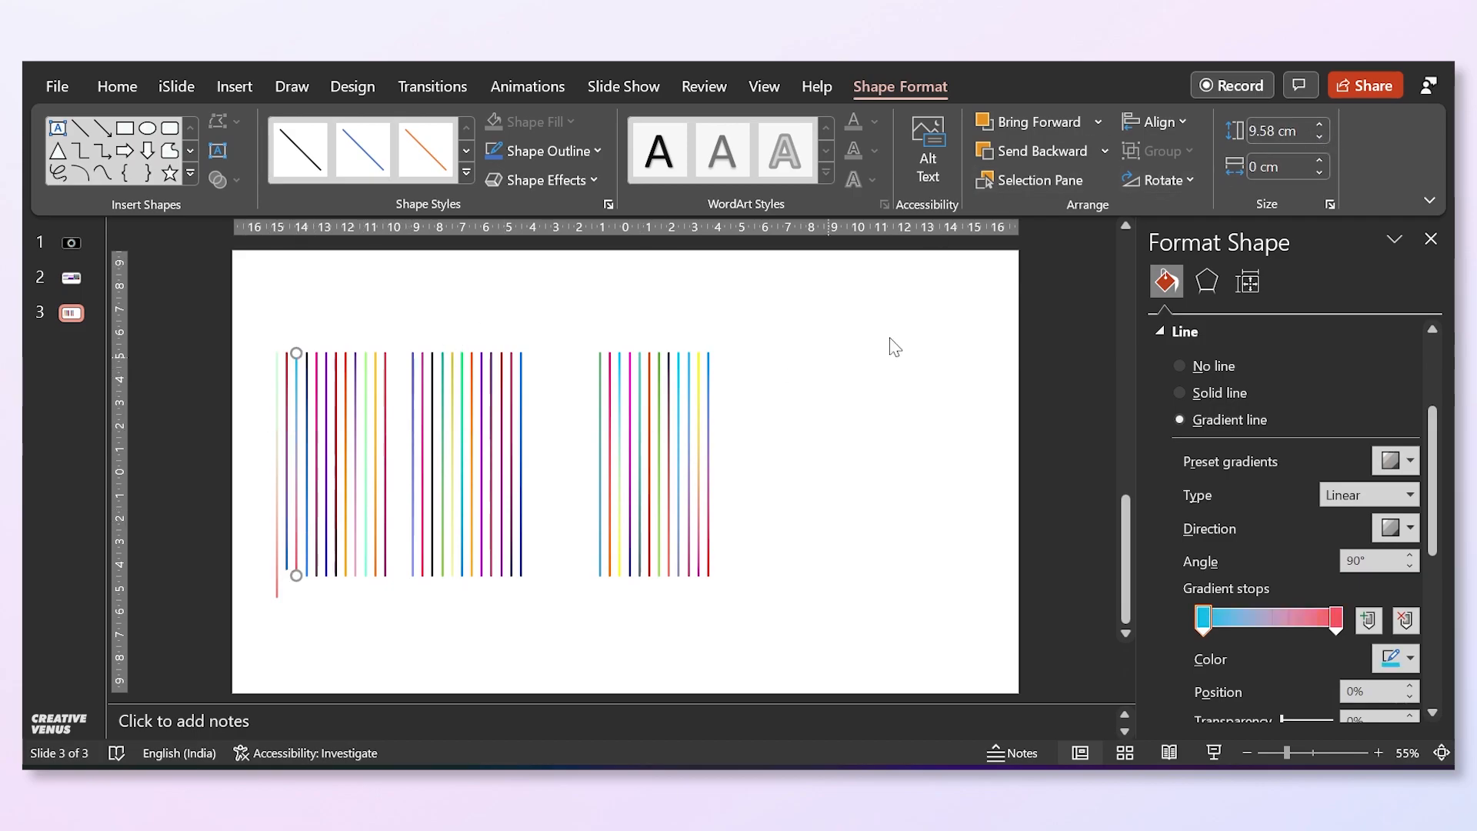
{"action": "left_click", "coordinate": [496, 458], "text": "shift"}
{"action": "left_click", "coordinate": [454, 466], "text": "shift"}
{"action": "left_click", "coordinate": [640, 500], "text": "shift"}
{"action": "left_click", "coordinate": [673, 499], "text": "shift"}
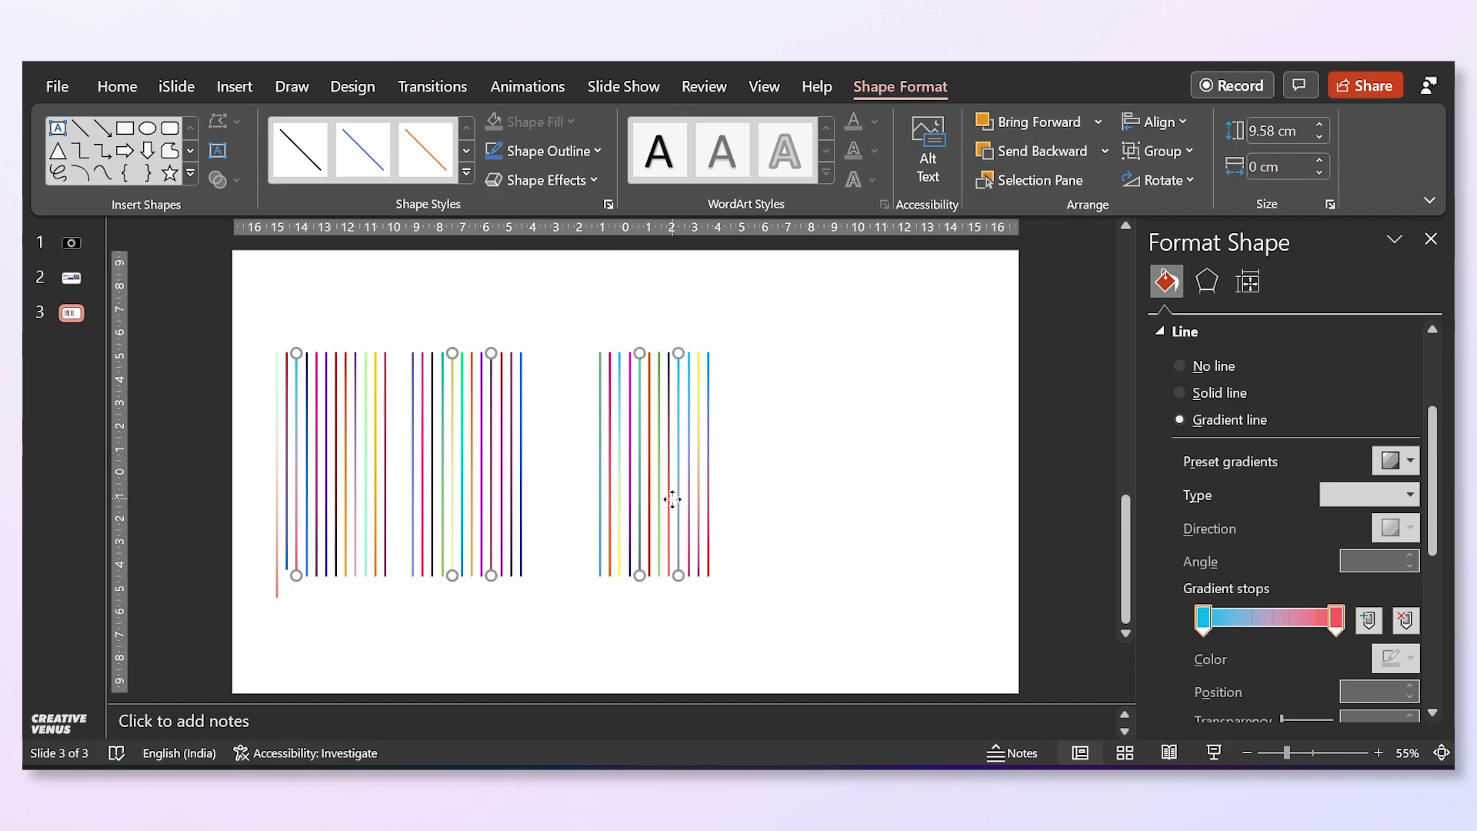
{"action": "left_click", "coordinate": [1318, 125]}
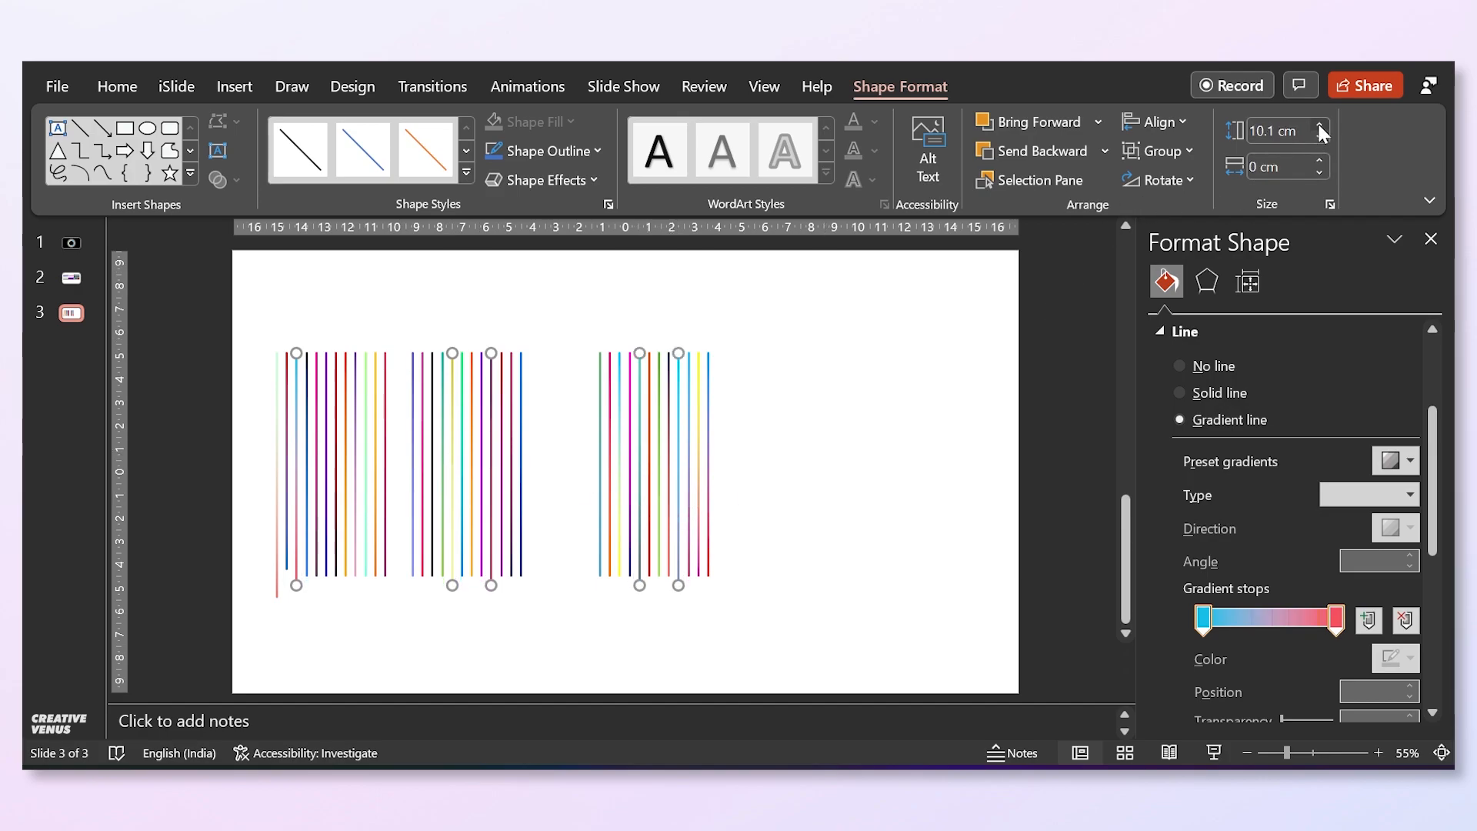
{"action": "left_click", "coordinate": [1320, 125]}
{"action": "left_click", "coordinate": [1320, 124]}
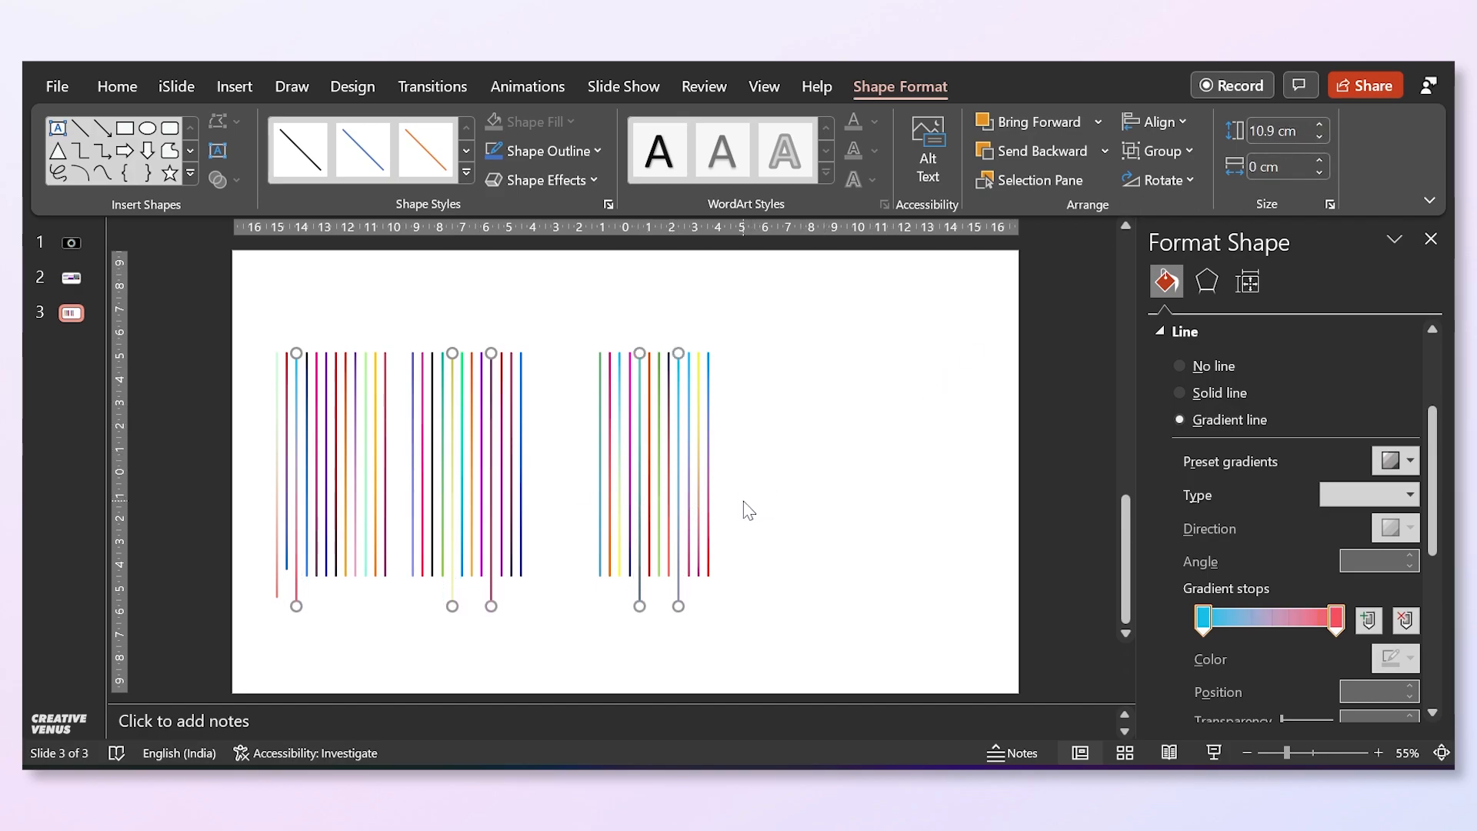
Set the height of seven scattered lines to 10.3 cm: two in the first group, two in the second and three in the third.
{"action": "left_click", "coordinate": [708, 518]}
{"action": "left_click", "coordinate": [669, 521], "text": "shift"}
{"action": "left_click", "coordinate": [601, 521], "text": "shift"}
{"action": "left_click", "coordinate": [471, 505], "text": "shift"}
{"action": "left_click", "coordinate": [413, 510], "text": "shift"}
{"action": "left_click", "coordinate": [365, 506], "text": "shift"}
{"action": "left_click", "coordinate": [336, 486], "text": "shift"}
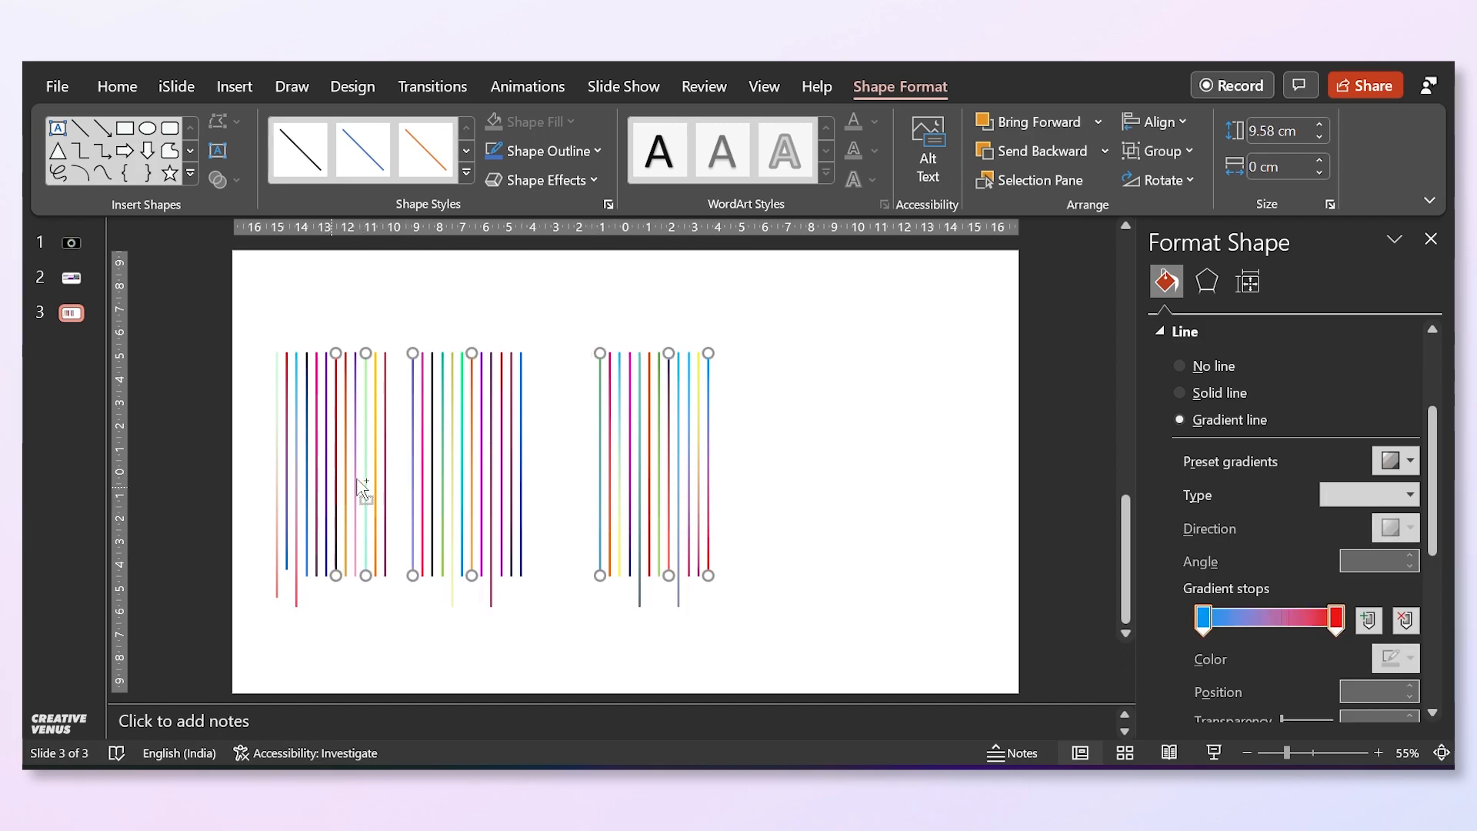
{"action": "left_click", "coordinate": [1320, 124]}
{"action": "left_click", "coordinate": [1320, 124]}
{"action": "left_click", "coordinate": [821, 505]}
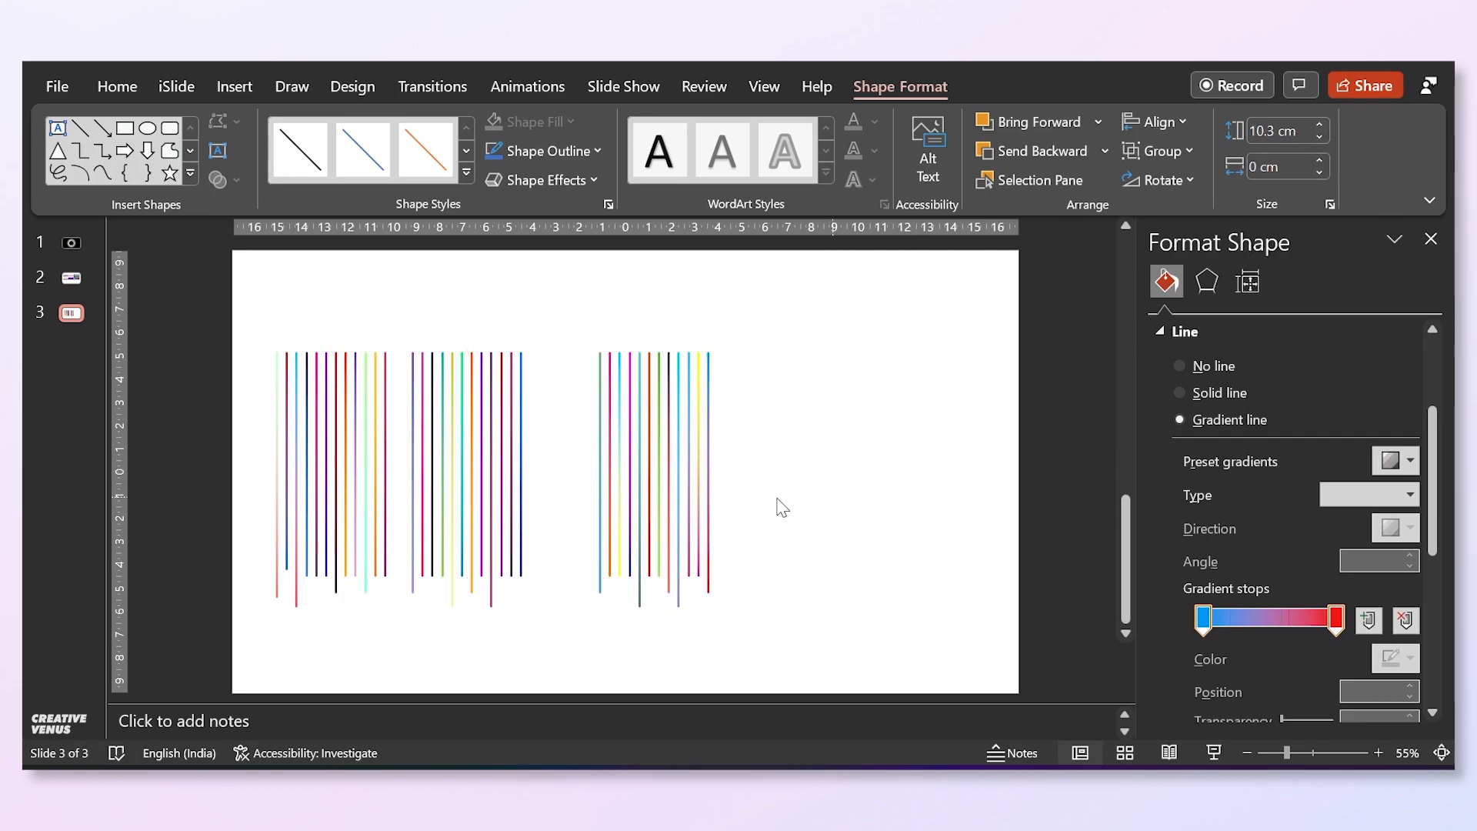
Set the height of seven scattered lines to 10 cm: two each in the first and second groups and three in the third.
{"action": "left_click", "coordinate": [688, 532]}
{"action": "left_click", "coordinate": [650, 543], "text": "ctrl"}
{"action": "left_click", "coordinate": [617, 544], "text": "ctrl"}
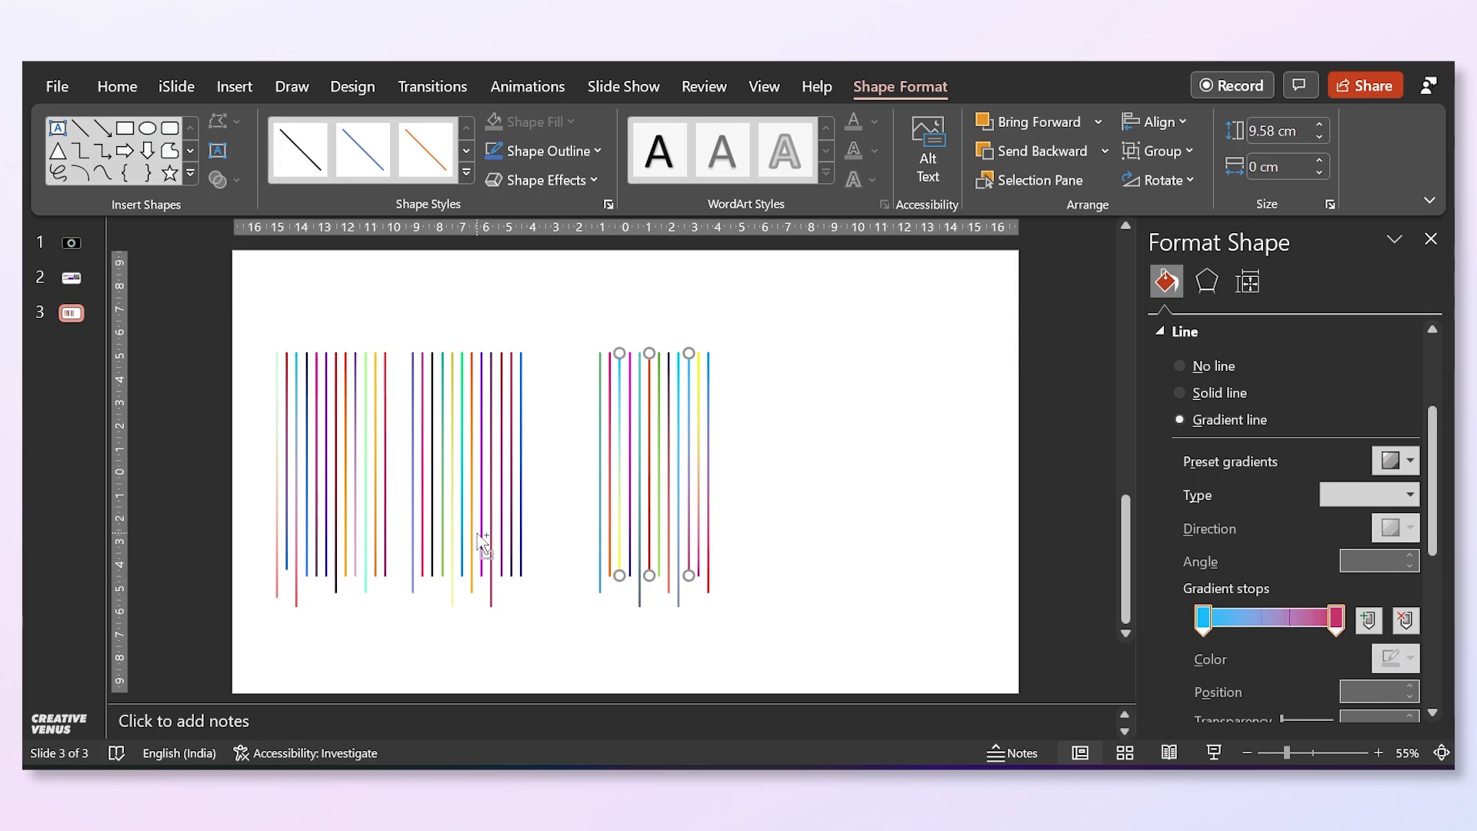
{"action": "left_click", "coordinate": [512, 545], "text": "ctrl"}
{"action": "left_click", "coordinate": [430, 540], "text": "ctrl"}
{"action": "left_click", "coordinate": [326, 548], "text": "ctrl"}
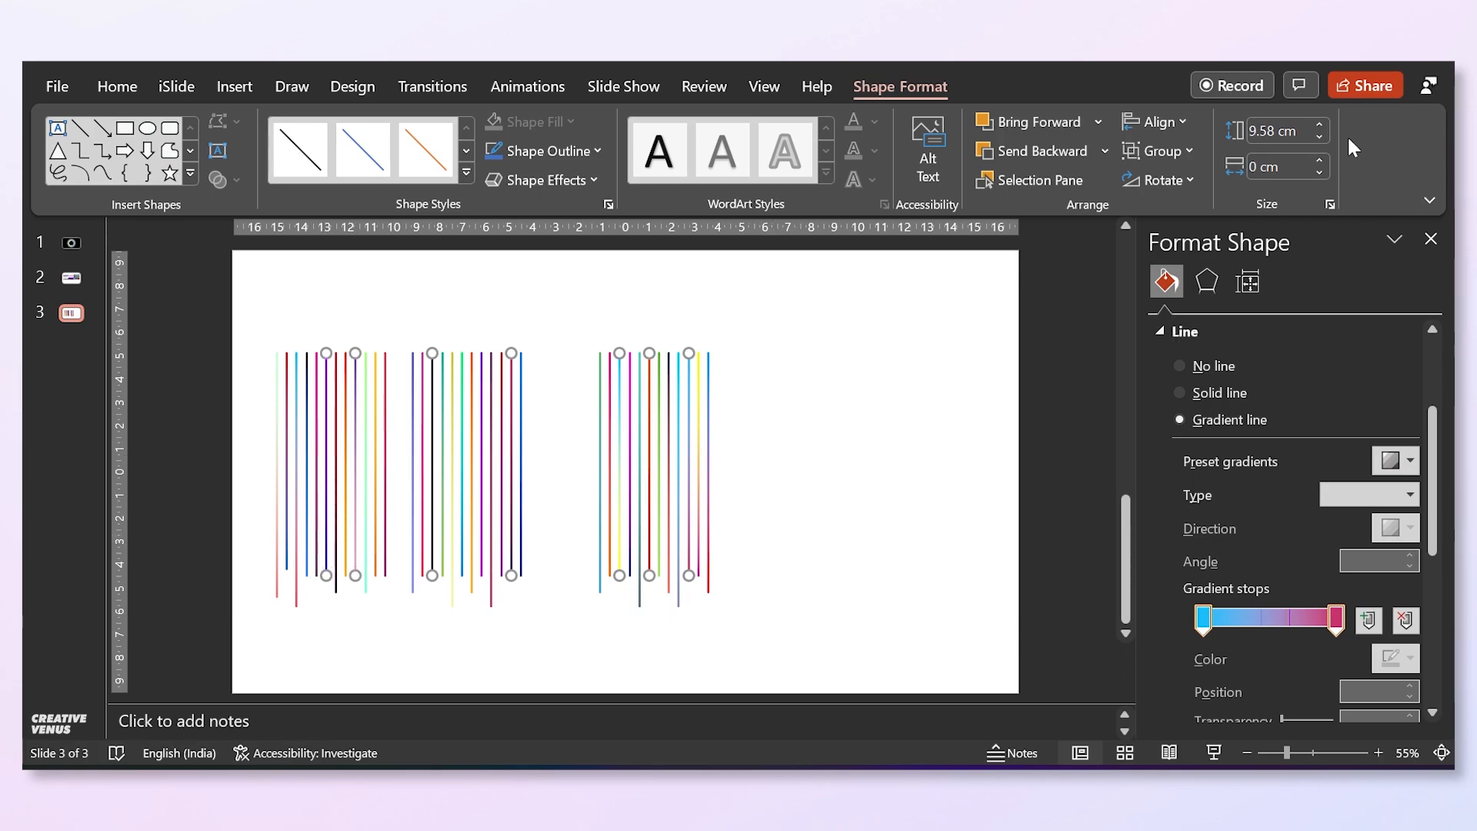
{"action": "left_click", "coordinate": [1320, 125]}
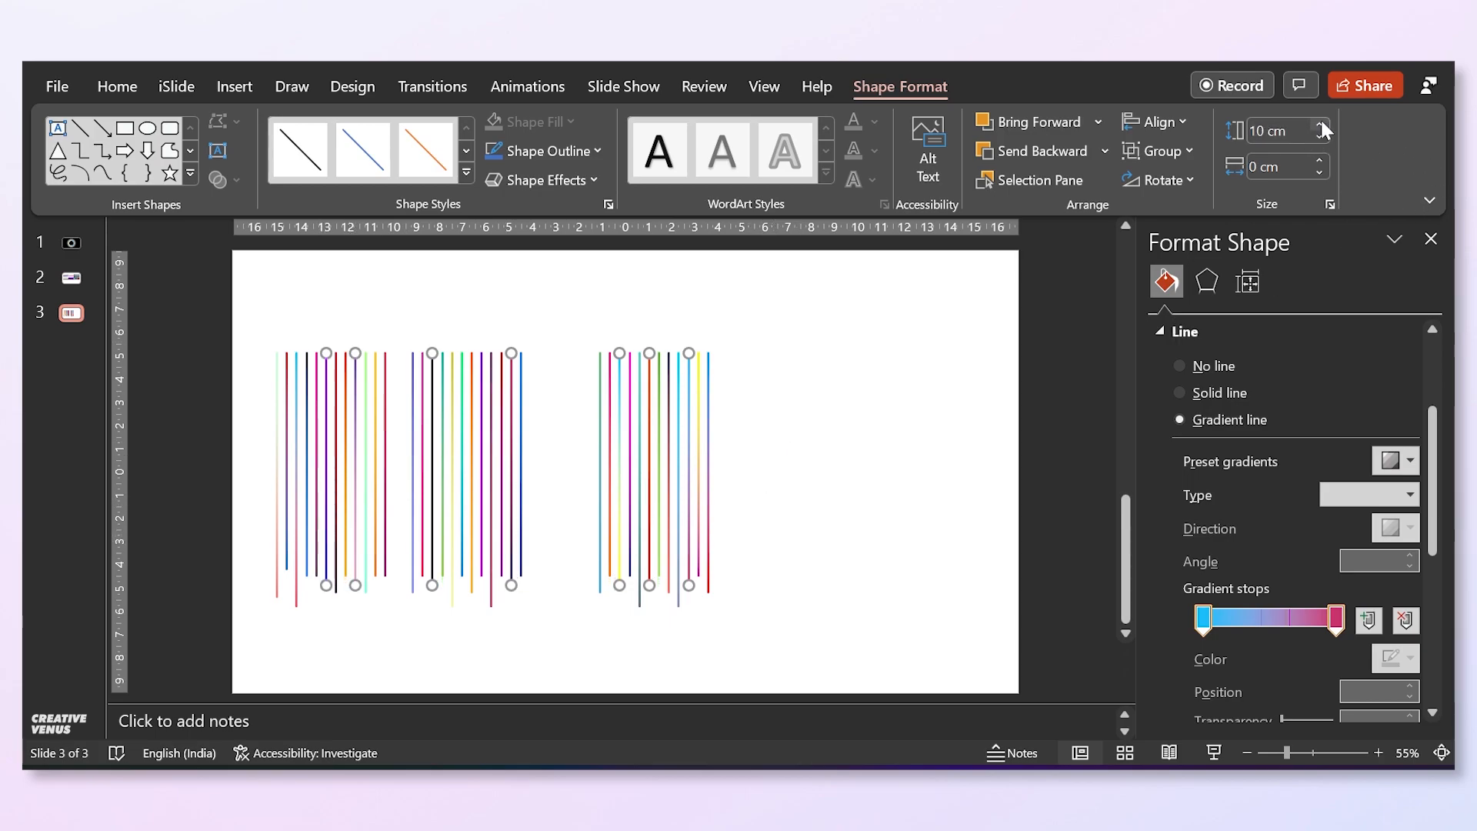
{"action": "left_click", "coordinate": [769, 544]}
Set the height of the second and eleventh lines in the third group and the second and last lines in the second group to 10.1 cm.
{"action": "left_click", "coordinate": [697, 566]}
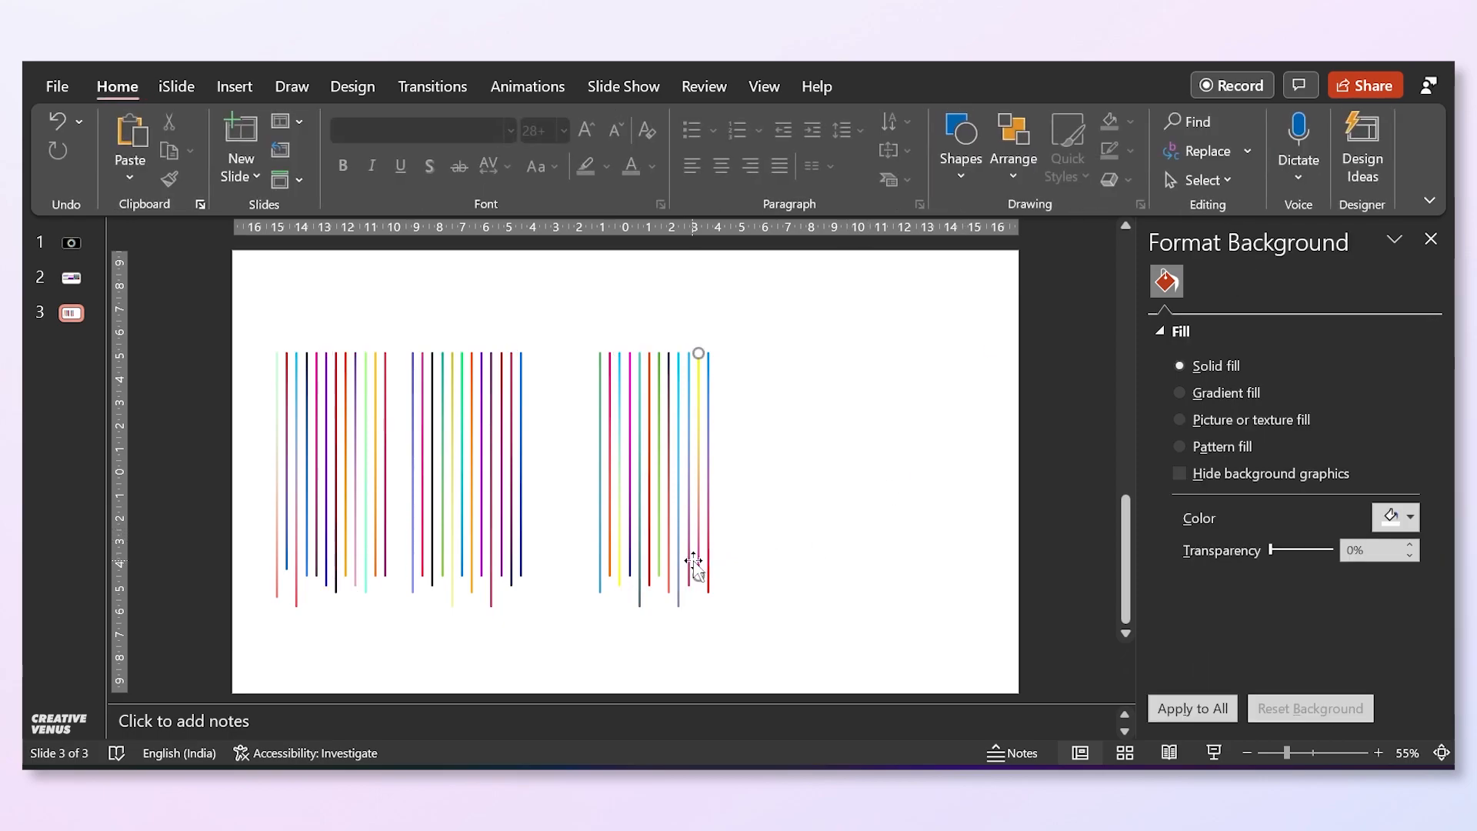
{"action": "left_click", "coordinate": [620, 566], "text": "ctrl"}
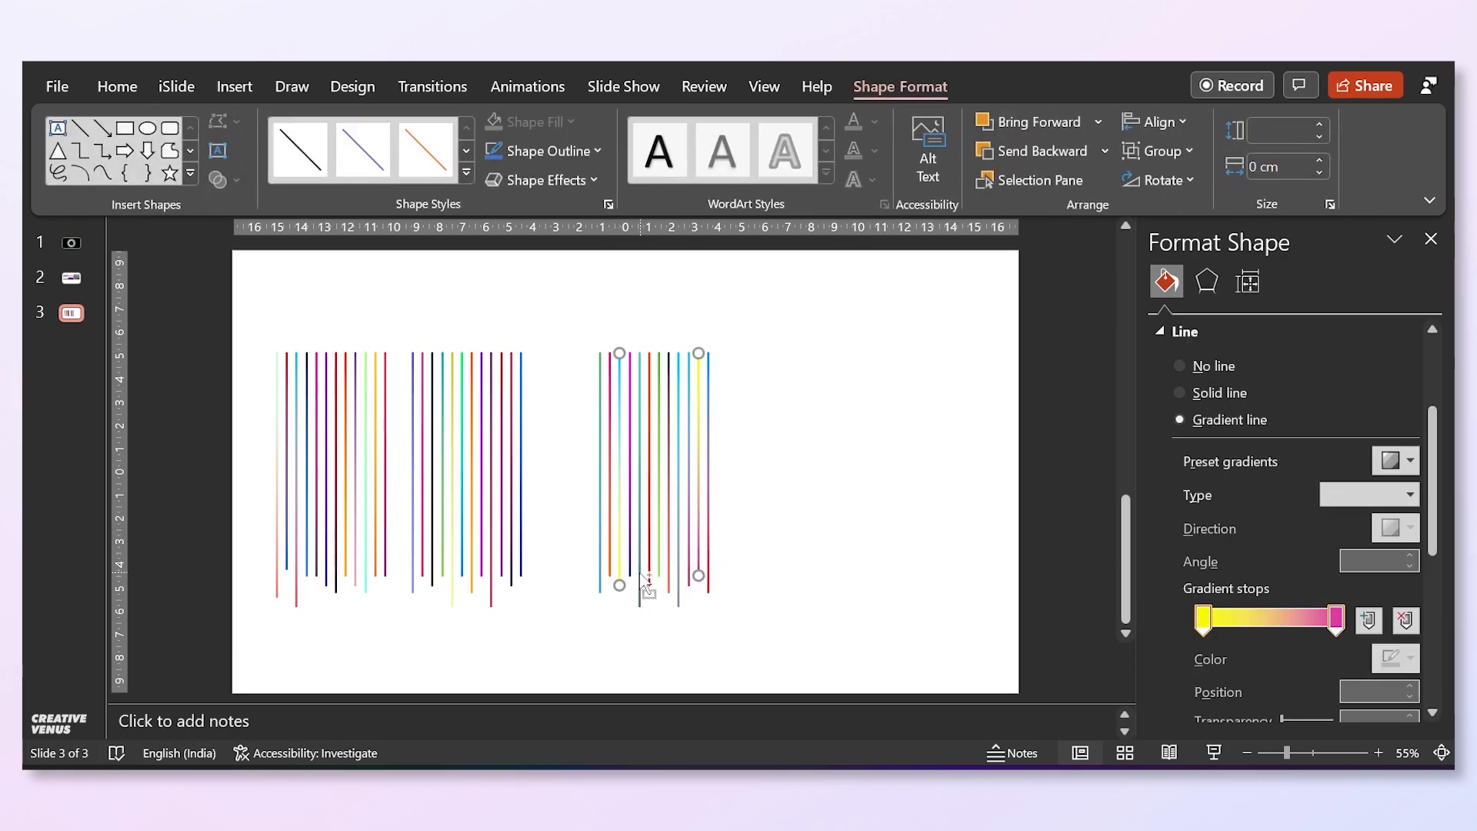
{"action": "left_click", "coordinate": [618, 567], "text": "ctrl"}
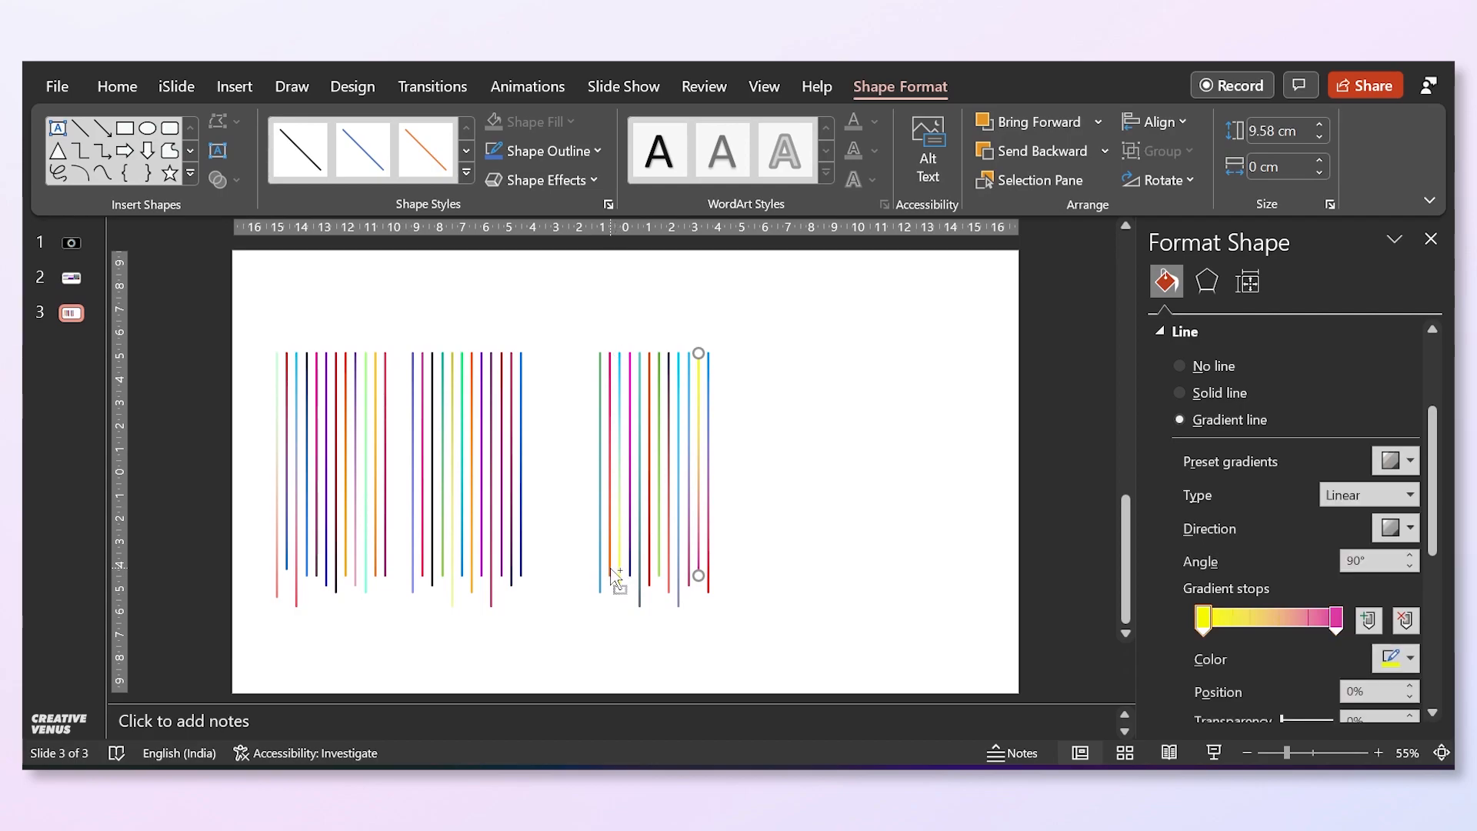
{"action": "left_click", "coordinate": [613, 569], "text": "ctrl"}
{"action": "left_click", "coordinate": [619, 569], "text": "ctrl"}
{"action": "left_click", "coordinate": [610, 569], "text": "ctrl"}
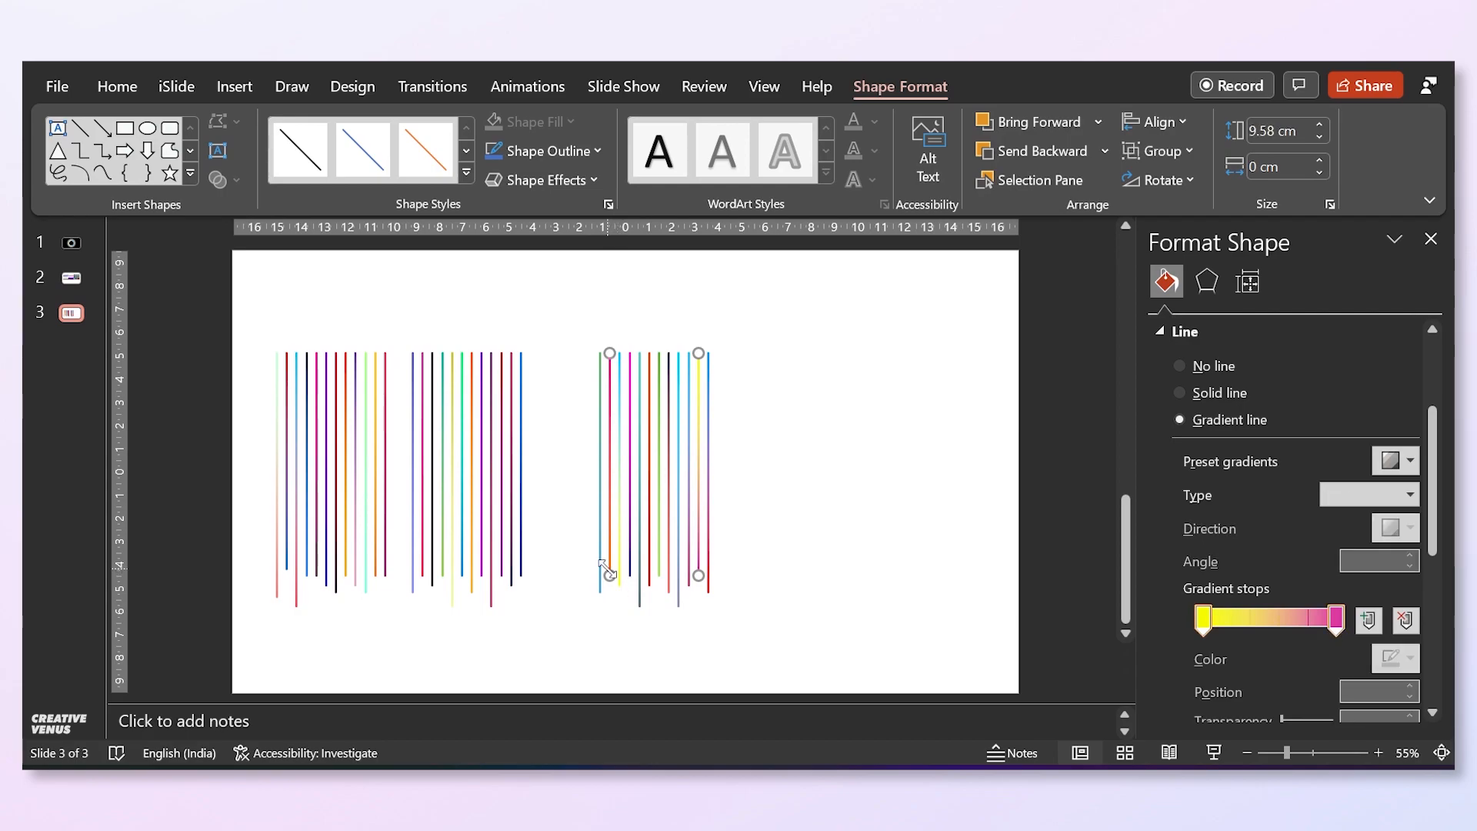
{"action": "left_click", "coordinate": [521, 569], "text": "ctrl"}
{"action": "left_click", "coordinate": [432, 573], "text": "ctrl"}
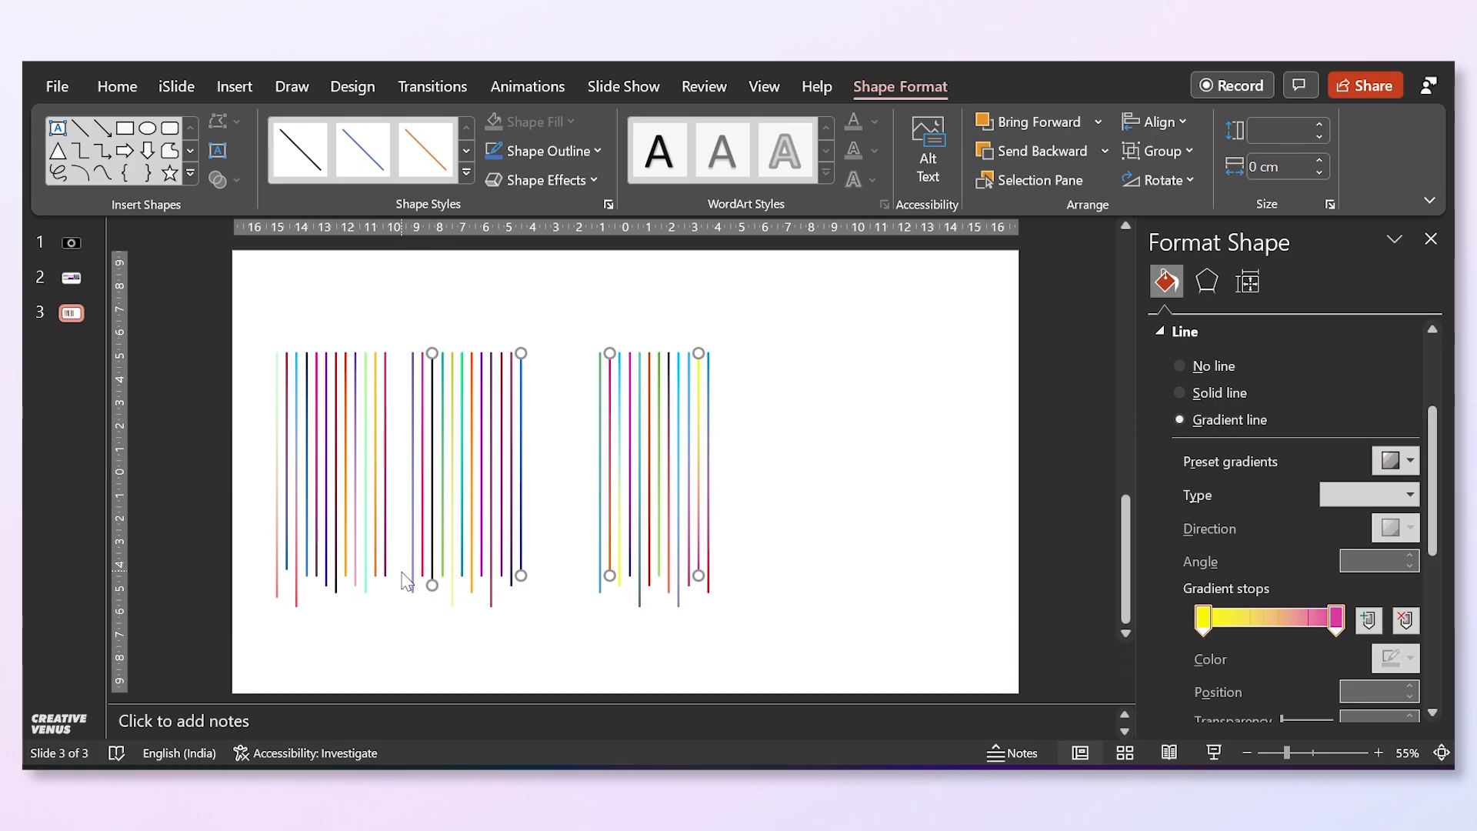
{"action": "left_click", "coordinate": [442, 569], "text": "ctrl"}
{"action": "left_click", "coordinate": [422, 568], "text": "ctrl"}
{"action": "left_click", "coordinate": [432, 583], "text": "ctrl"}
{"action": "left_click", "coordinate": [443, 579], "text": "ctrl"}
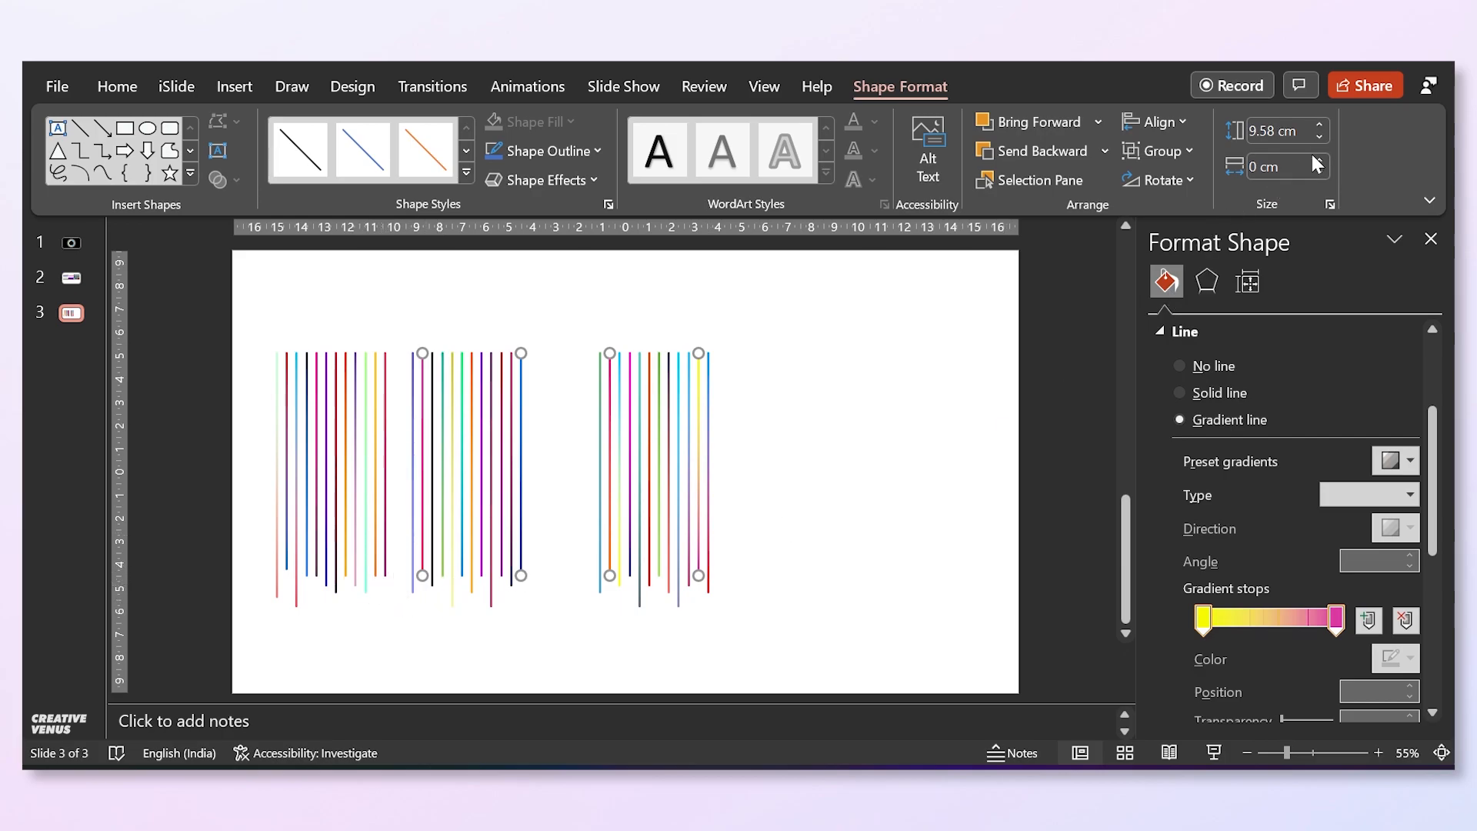
{"action": "left_click", "coordinate": [1321, 124]}
{"action": "left_click", "coordinate": [1320, 123]}
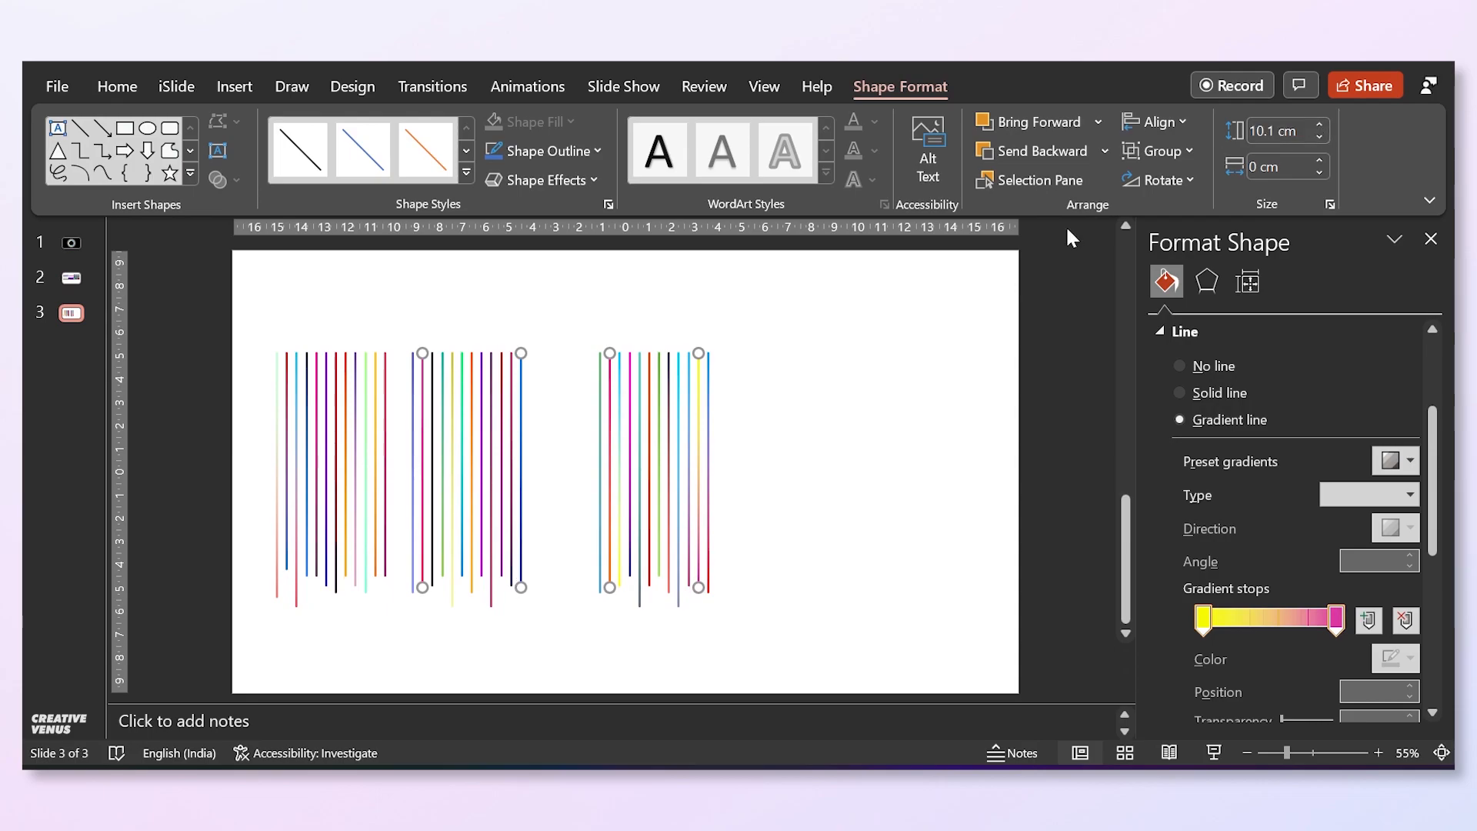
{"action": "left_click", "coordinate": [373, 597]}
Set the height of the second group's fourth line and the first group's fifth line to 10 cm.
{"action": "left_click", "coordinate": [440, 571]}
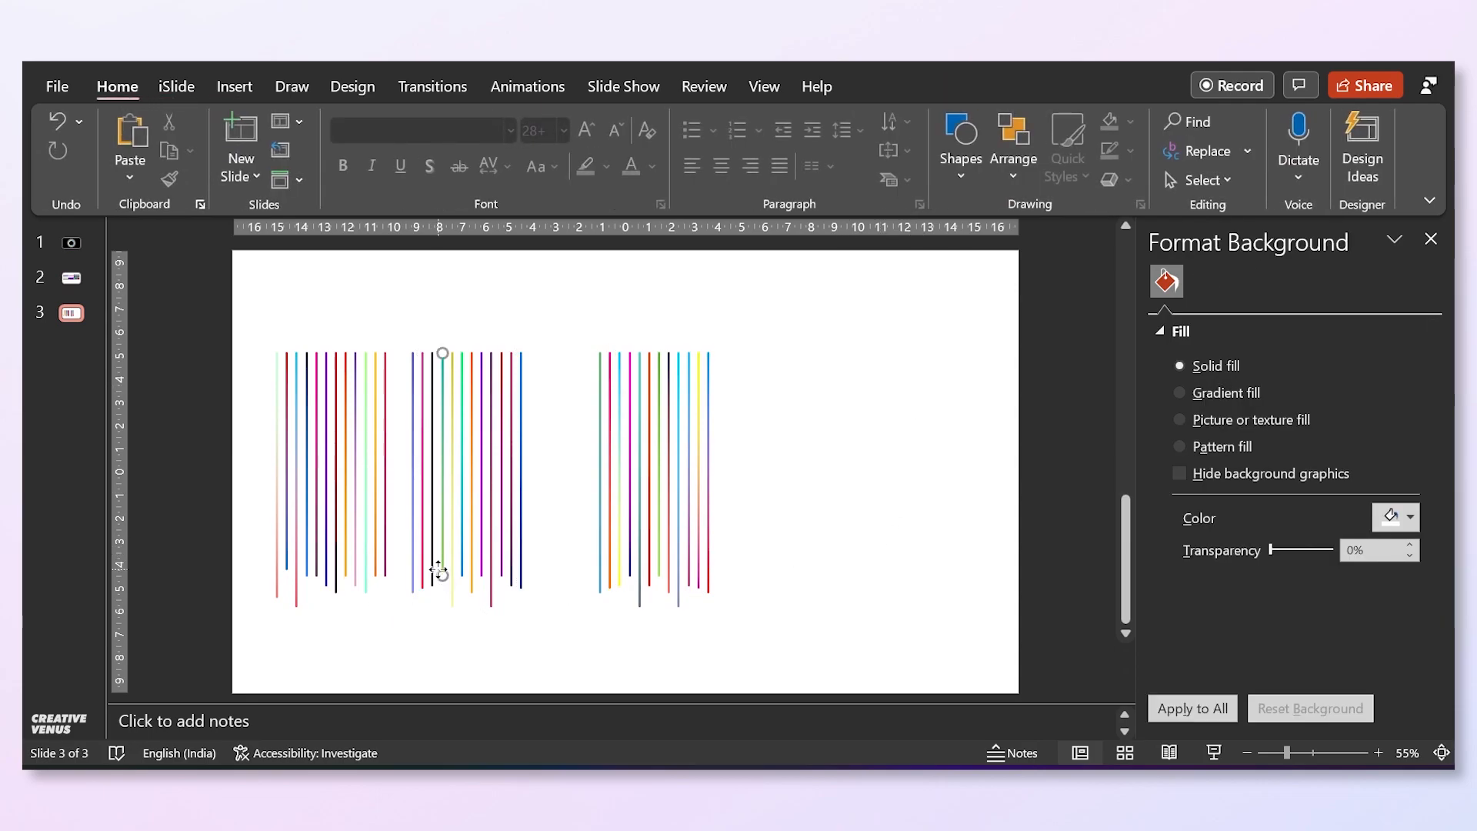
{"action": "left_click", "coordinate": [1320, 125]}
{"action": "left_click", "coordinate": [1320, 125]}
{"action": "left_click", "coordinate": [1321, 125]}
{"action": "left_click", "coordinate": [1320, 125]}
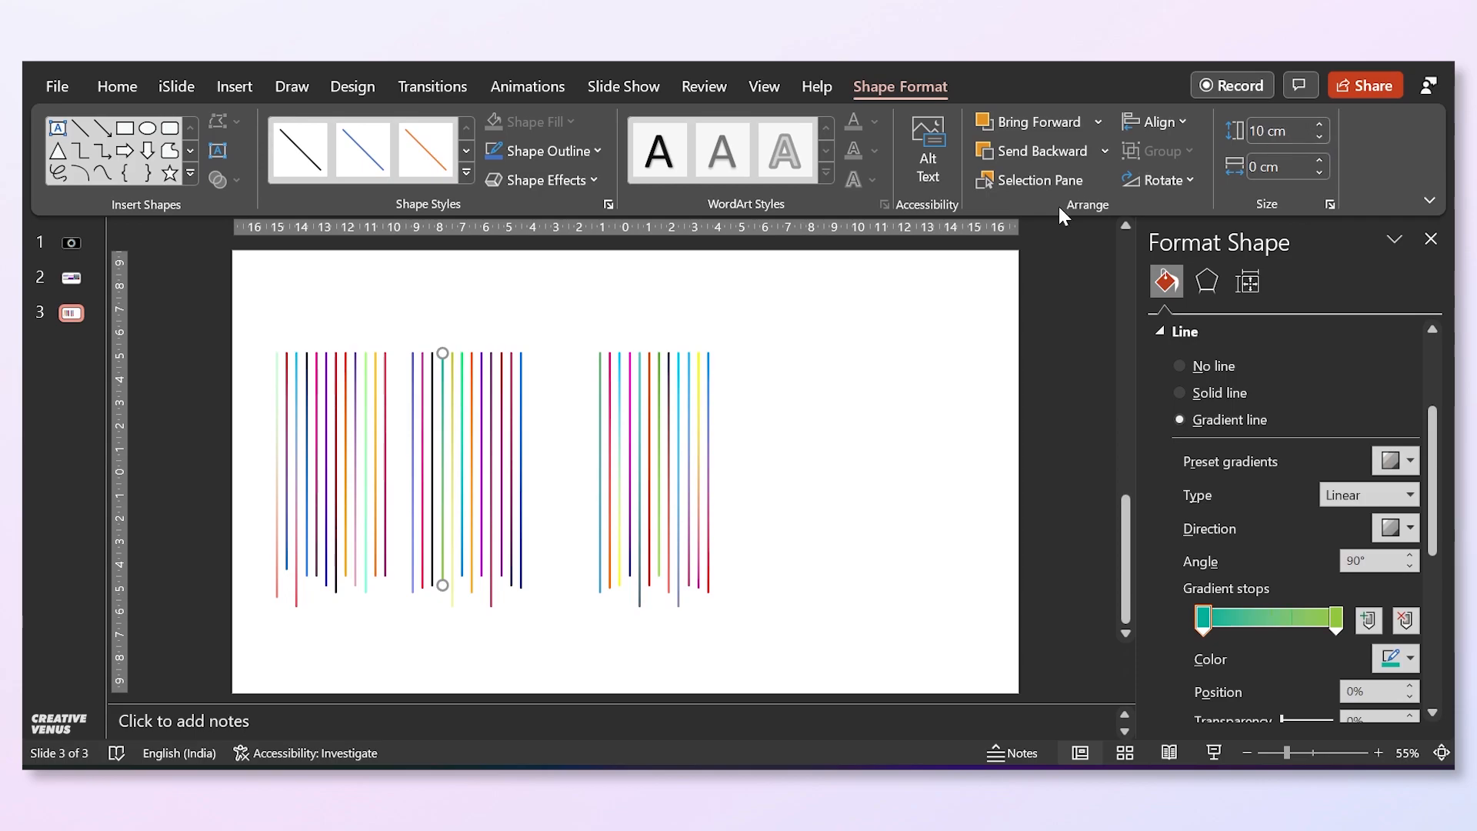
{"action": "left_click", "coordinate": [315, 569]}
{"action": "left_click", "coordinate": [1319, 125]}
{"action": "left_click", "coordinate": [1319, 125]}
{"action": "left_click", "coordinate": [1319, 125]}
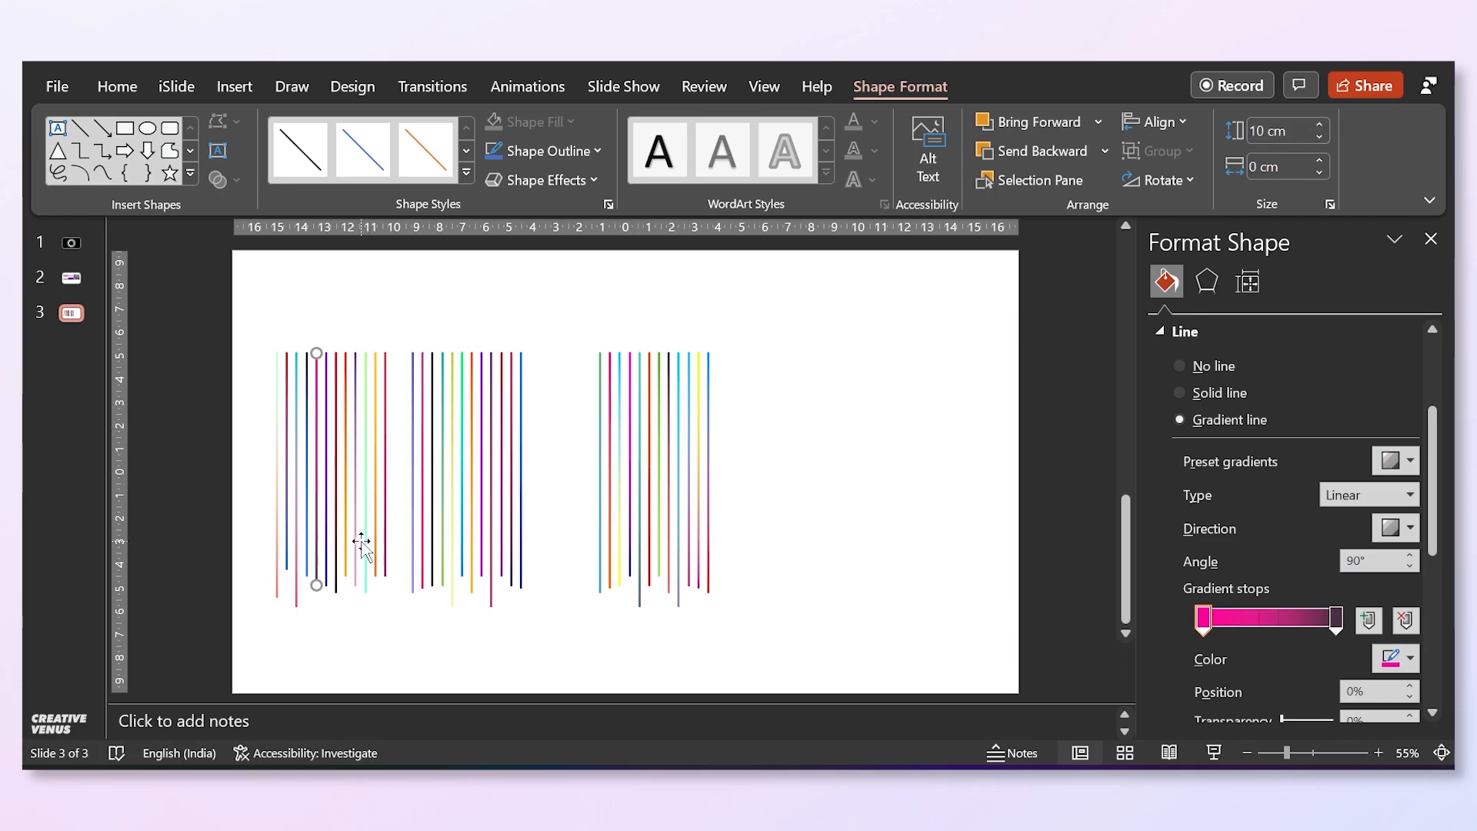
Set the height of the first group's second line to 9.9 cm.
{"action": "left_click", "coordinate": [287, 554]}
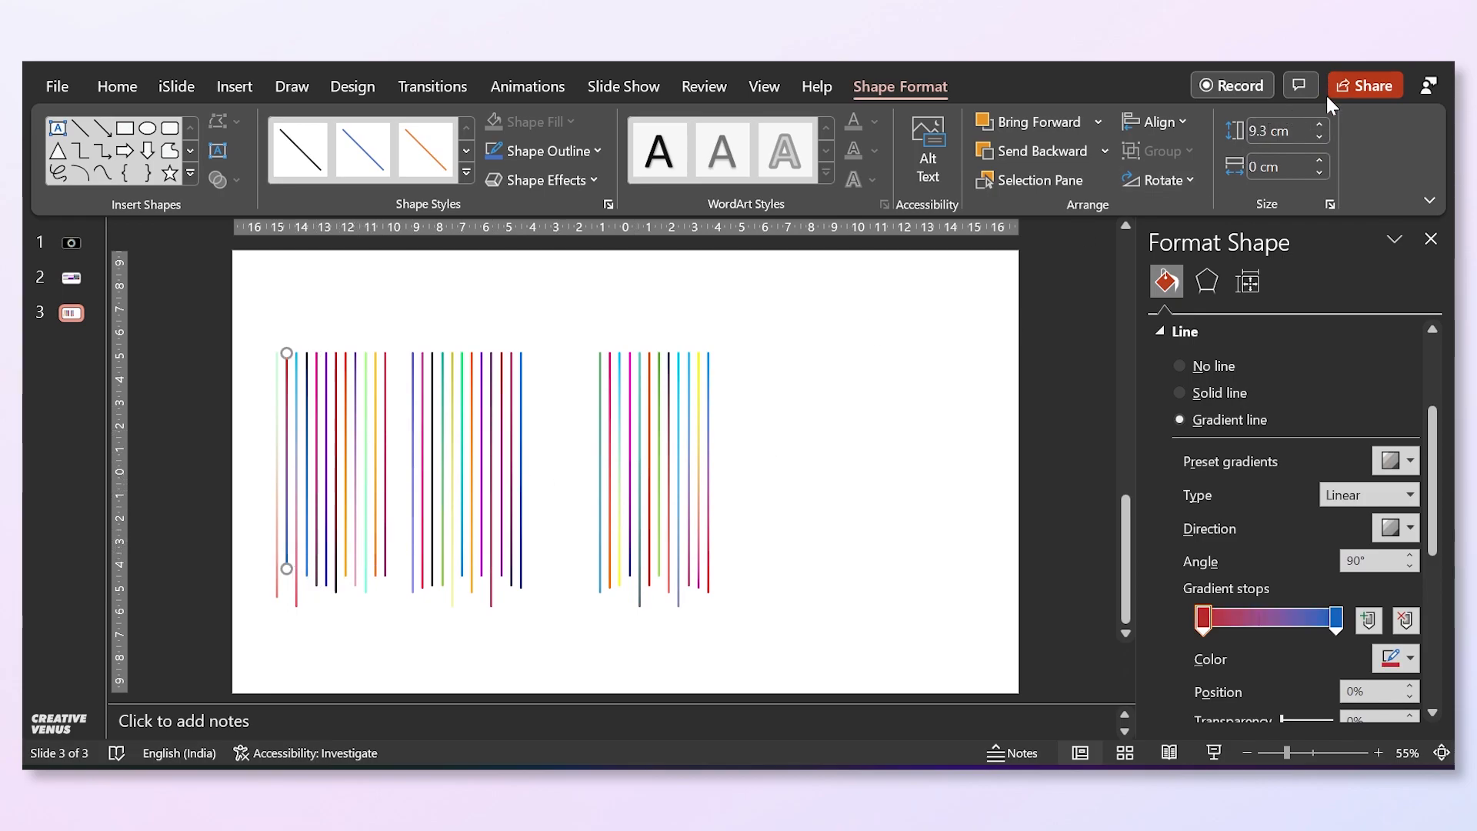
{"action": "left_click", "coordinate": [1319, 125]}
{"action": "left_click", "coordinate": [1320, 125]}
{"action": "left_click", "coordinate": [1319, 125]}
{"action": "left_click", "coordinate": [1319, 124]}
{"action": "left_click", "coordinate": [1320, 124]}
{"action": "left_click", "coordinate": [1320, 125]}
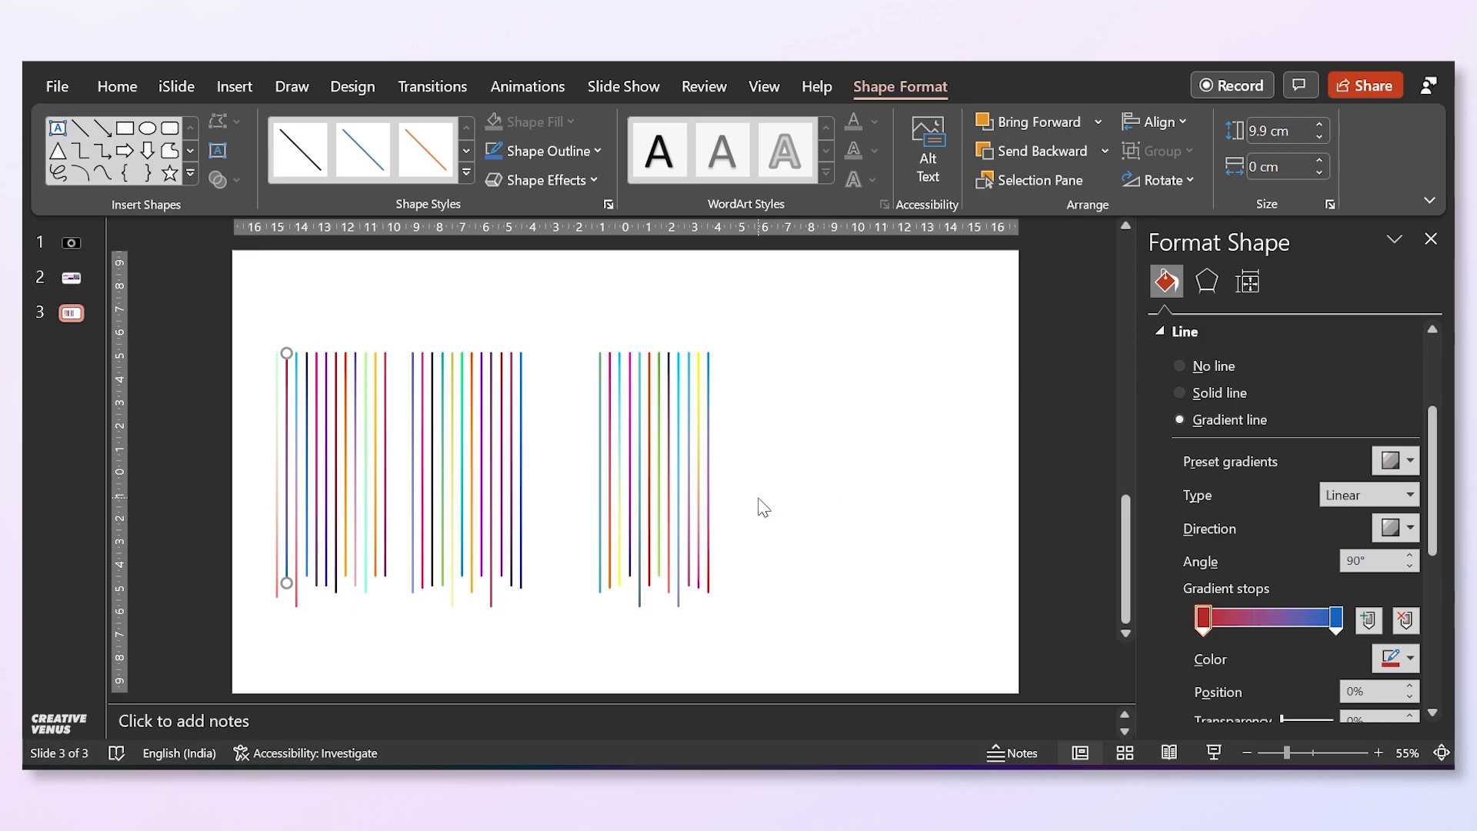
Set the height of the third group's seventh line, the green one, to 11.5 cm.
{"action": "left_click", "coordinate": [666, 573]}
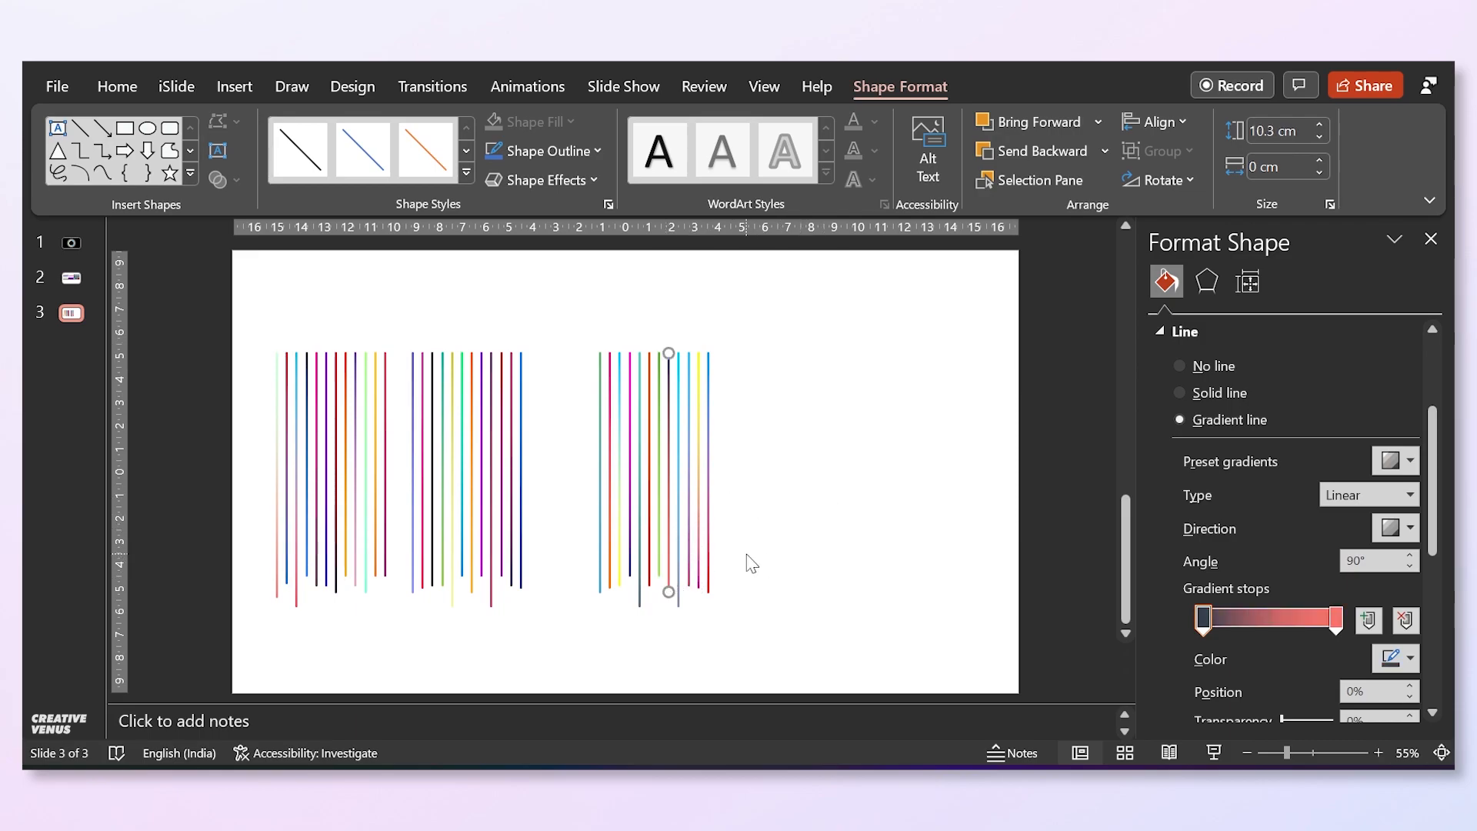
{"action": "left_click", "coordinate": [659, 562]}
{"action": "left_click", "coordinate": [1318, 124]}
{"action": "left_click", "coordinate": [1318, 124]}
{"action": "left_click", "coordinate": [1318, 124]}
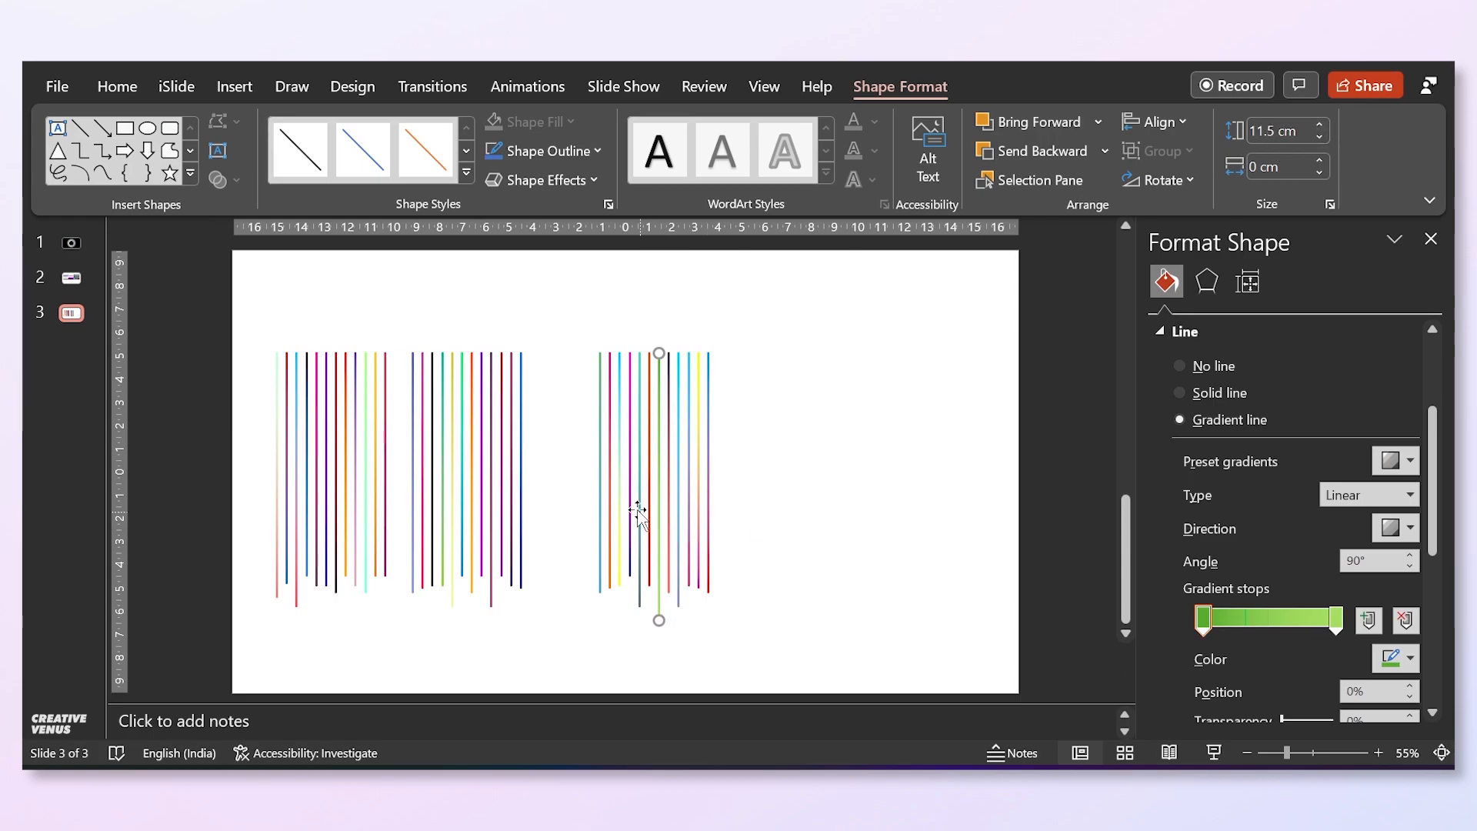
Lengthen the second group's tenth line downward so it ends about level with the neighbouring ninth line.
{"action": "left_click", "coordinate": [502, 567]}
{"action": "left_click", "coordinate": [1319, 123]}
{"action": "left_click", "coordinate": [1320, 123]}
{"action": "left_click", "coordinate": [1320, 123]}
{"action": "left_click", "coordinate": [1319, 123]}
{"action": "left_click", "coordinate": [901, 406]}
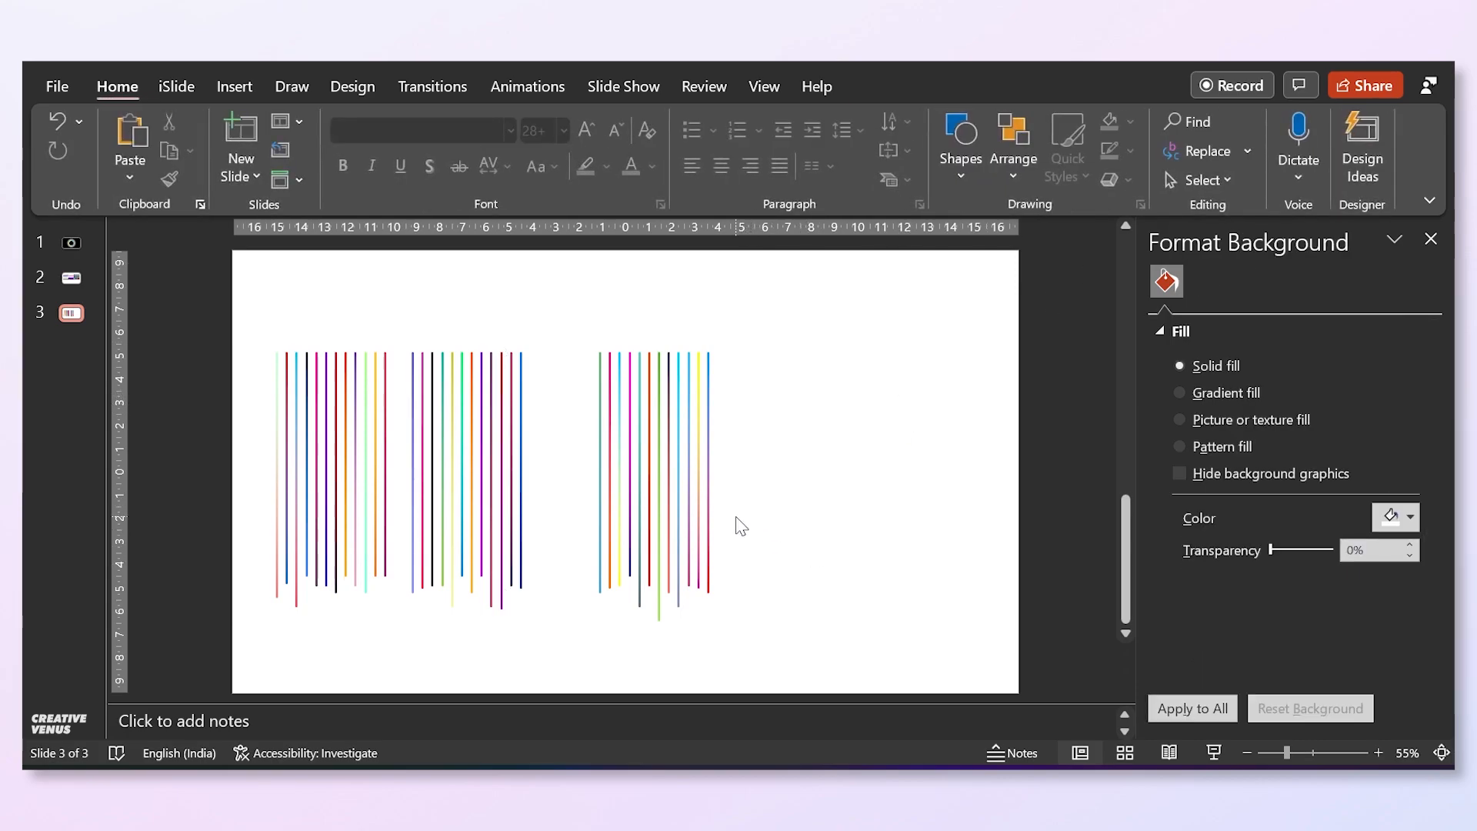
Lengthen the first group's eighth line downward and set the height of its last line to 11 cm.
{"action": "left_click", "coordinate": [345, 562]}
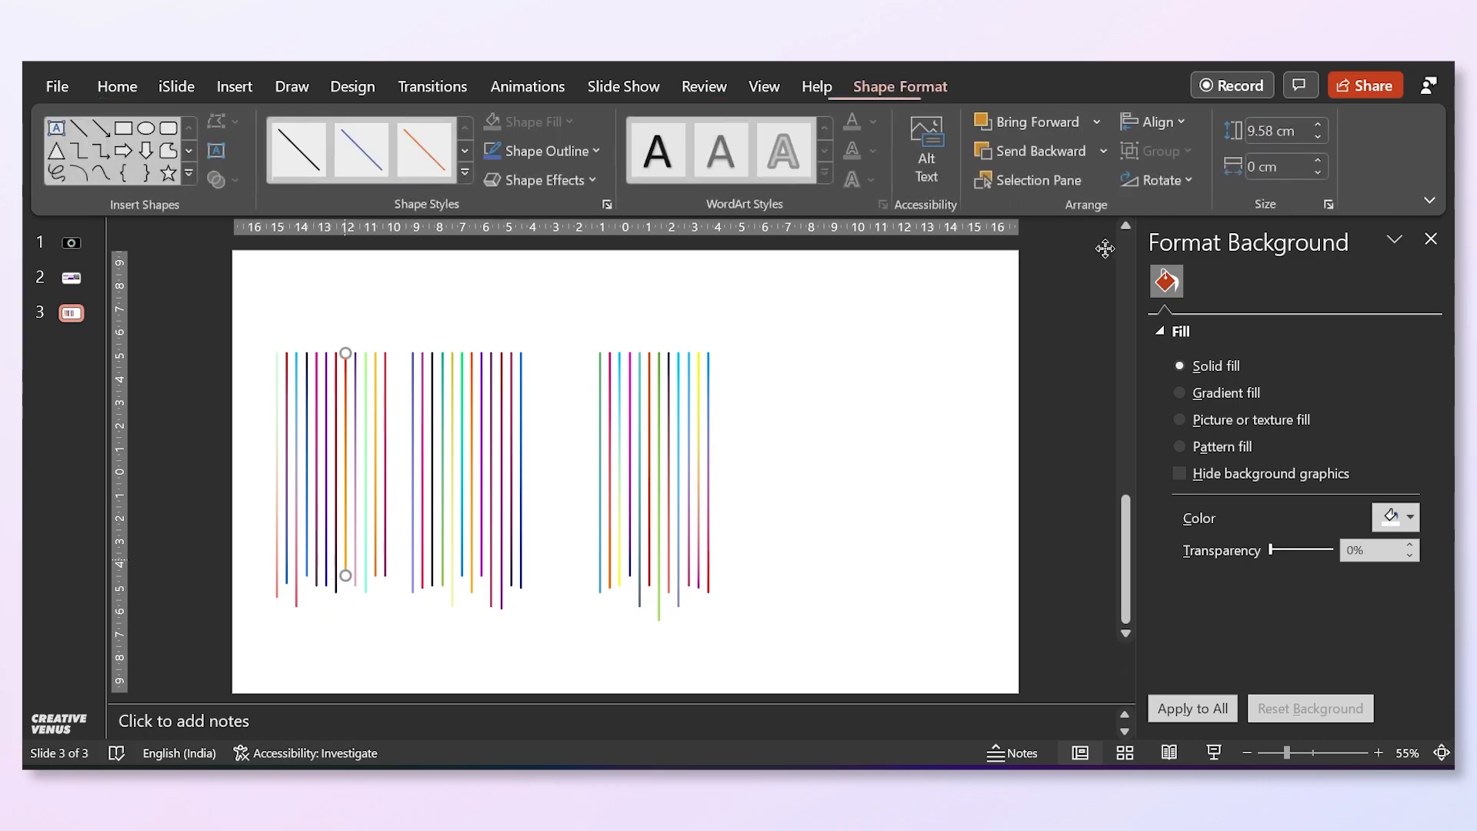
{"action": "left_click", "coordinate": [1320, 125]}
{"action": "left_click", "coordinate": [1320, 125]}
{"action": "left_click", "coordinate": [1320, 125]}
{"action": "left_click", "coordinate": [1320, 125]}
{"action": "left_click", "coordinate": [384, 565]}
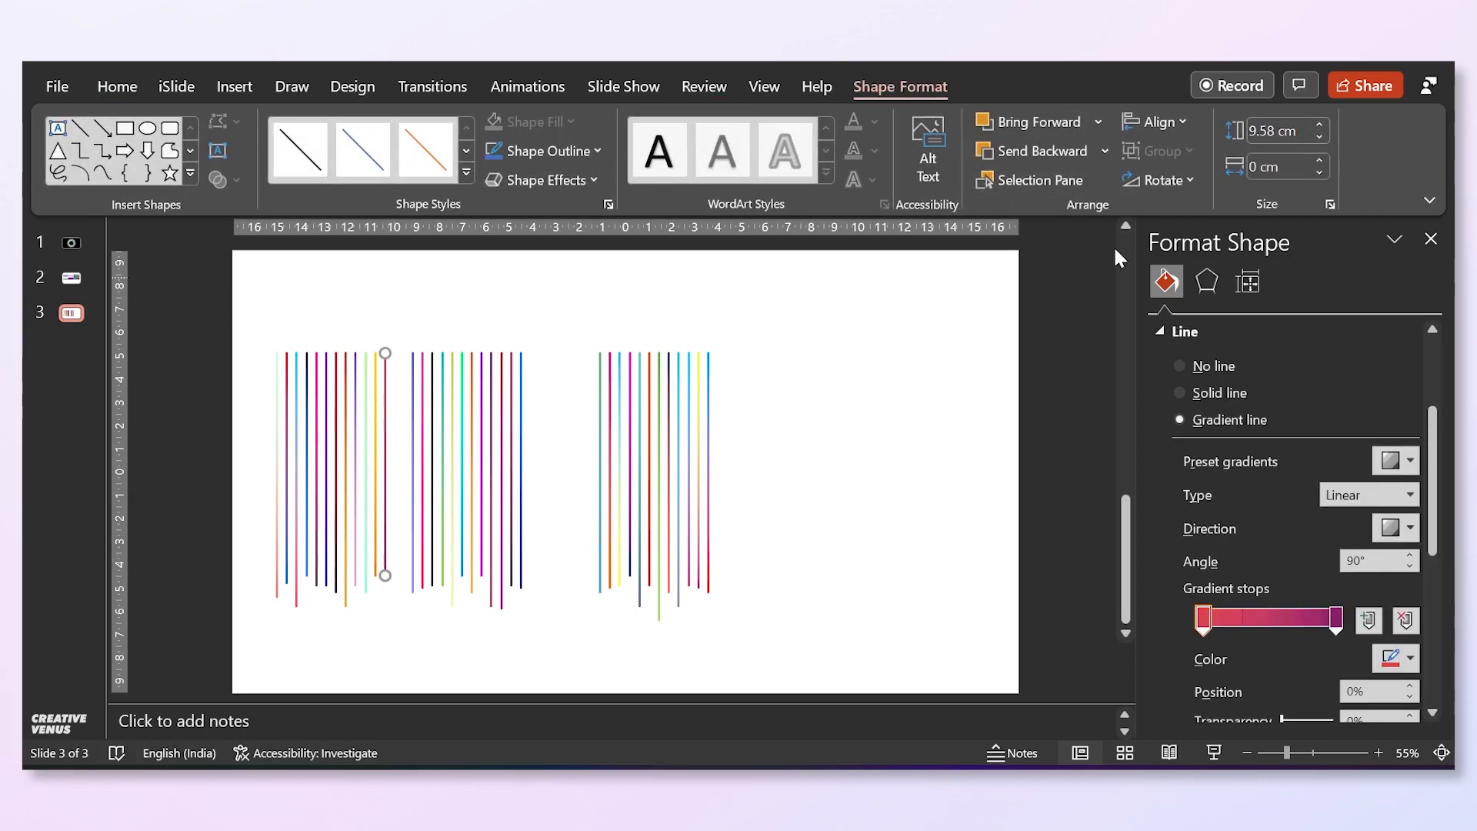
{"action": "left_click", "coordinate": [1320, 125]}
{"action": "left_click", "coordinate": [1320, 126]}
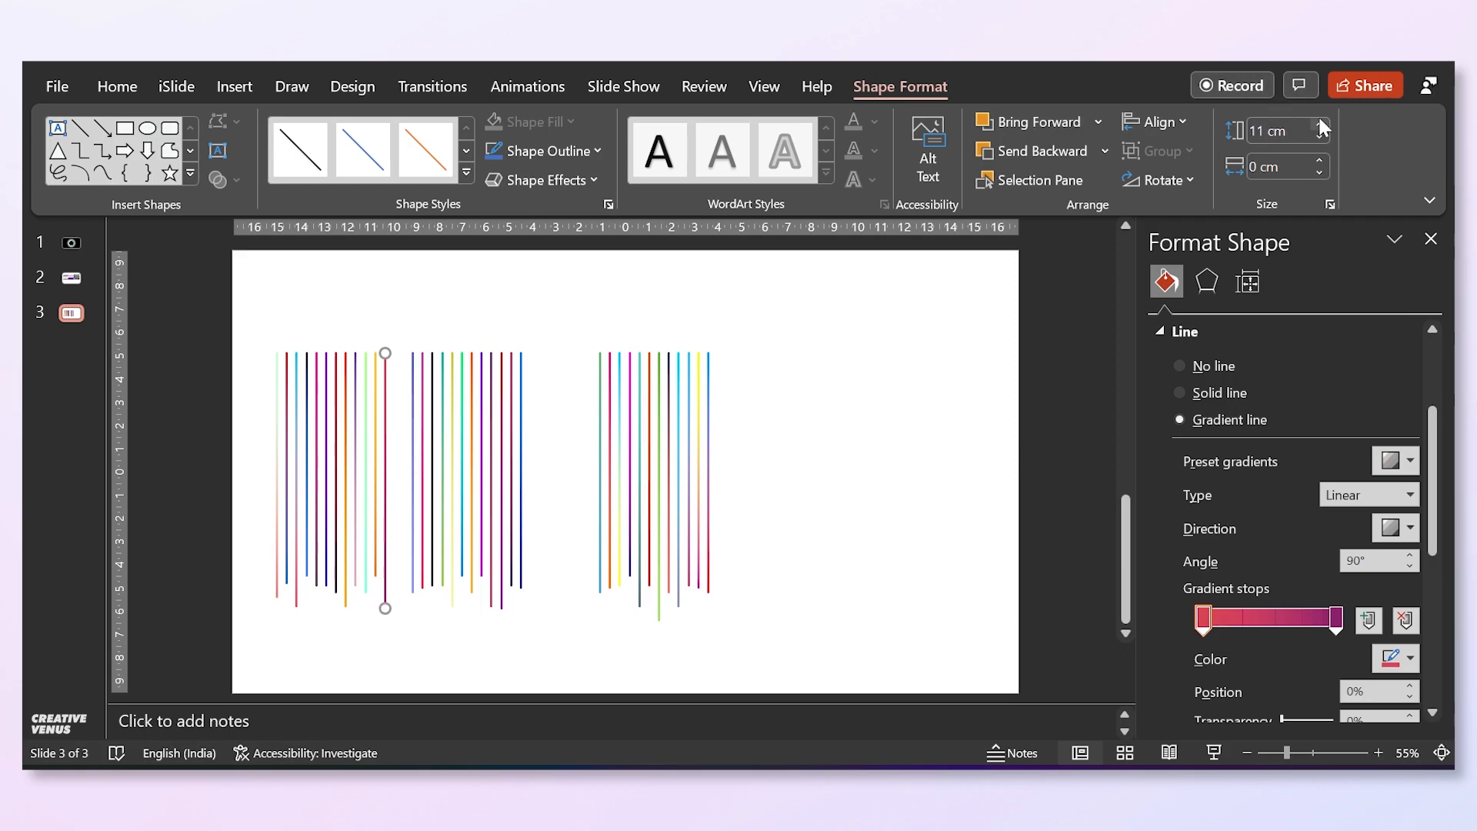
Set the height of the first group's second line to 10.9 cm, matching the third line.
{"action": "left_click", "coordinate": [297, 588]}
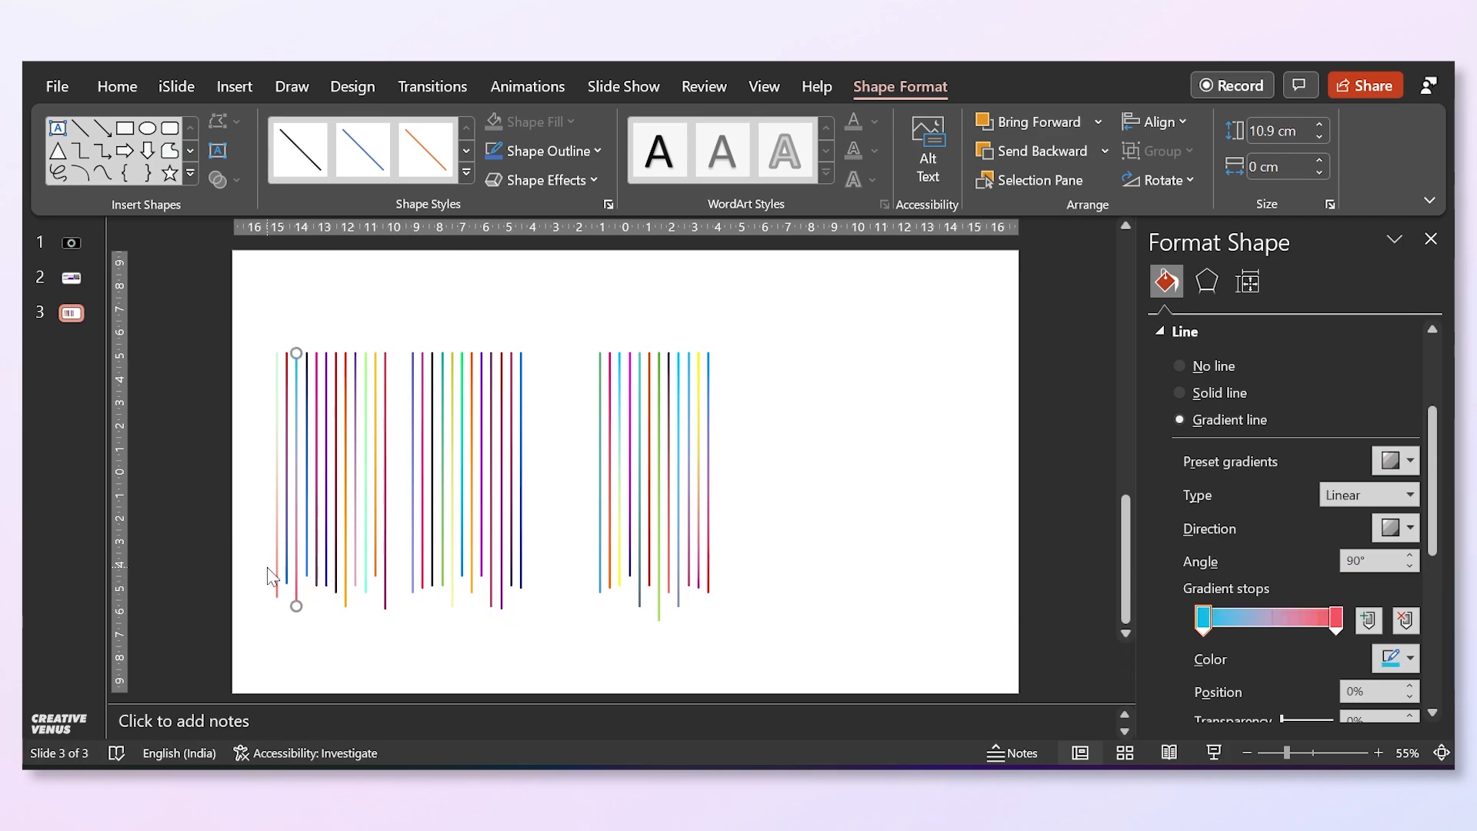
{"action": "left_click", "coordinate": [286, 560]}
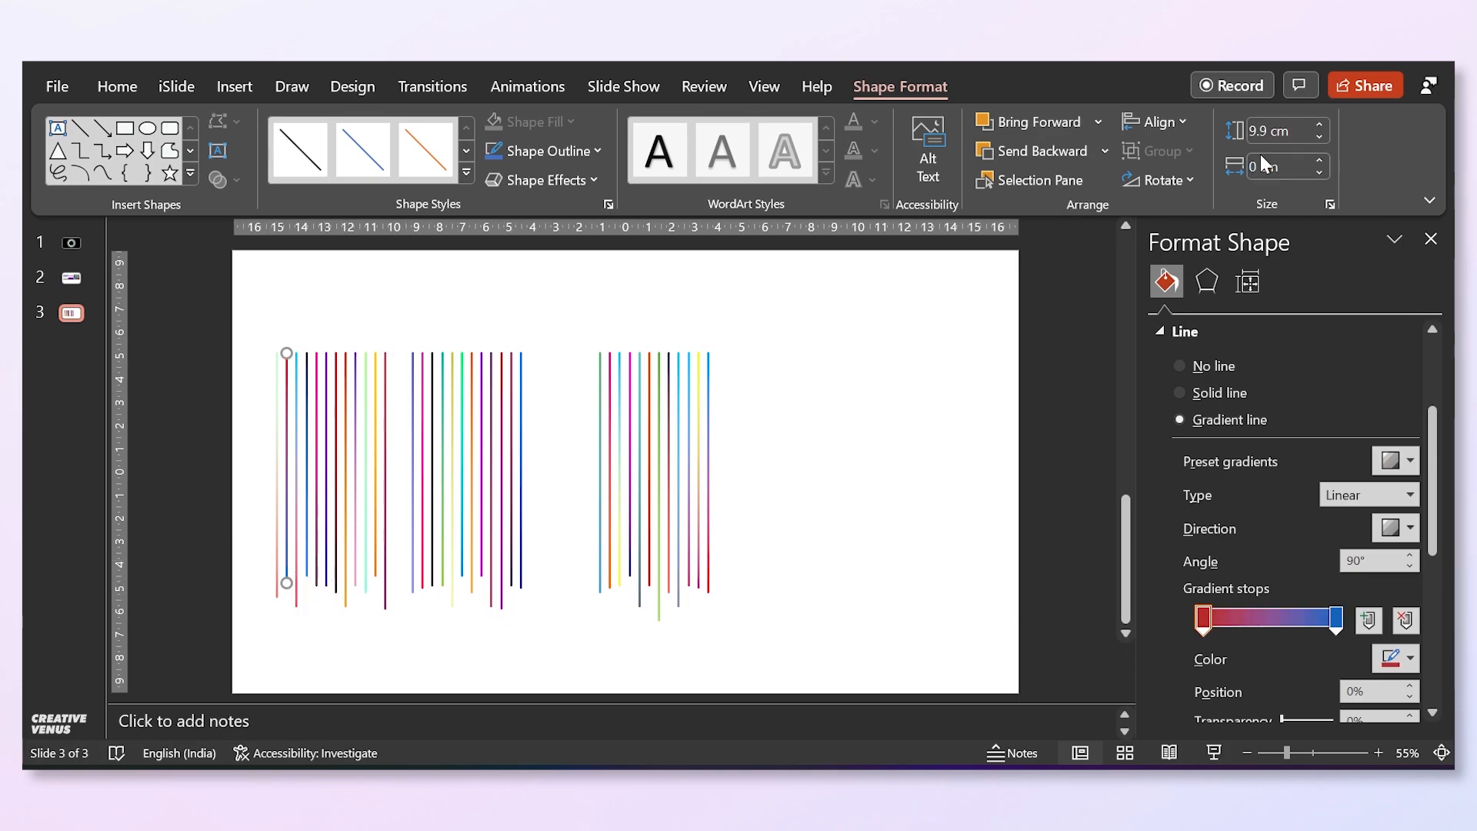
{"action": "left_click", "coordinate": [1320, 125]}
{"action": "left_click", "coordinate": [1321, 125]}
{"action": "left_click", "coordinate": [1320, 125]}
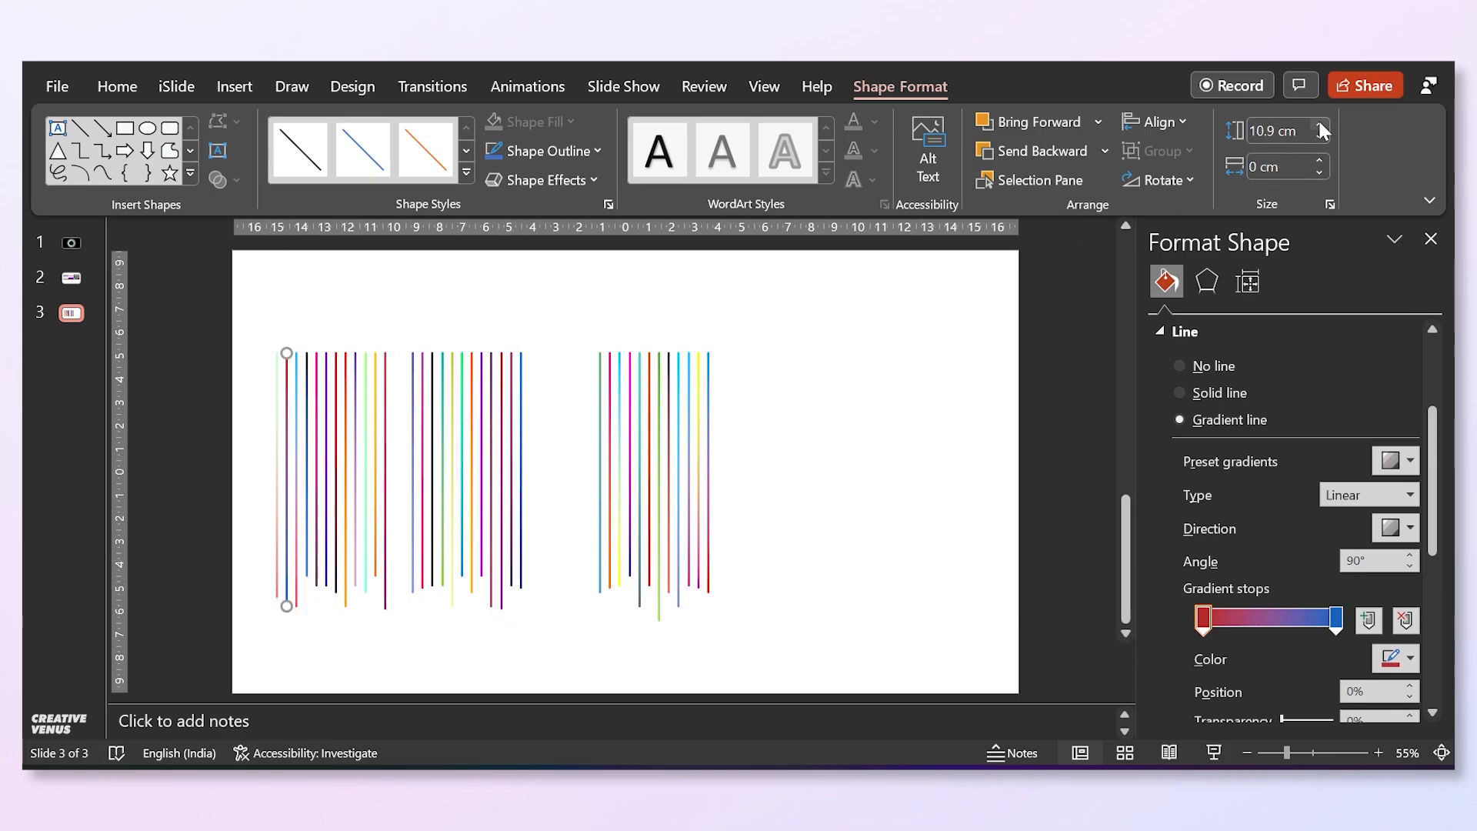
Set the height of the first group's fifth line to 11.4 cm.
{"action": "left_click", "coordinate": [317, 578]}
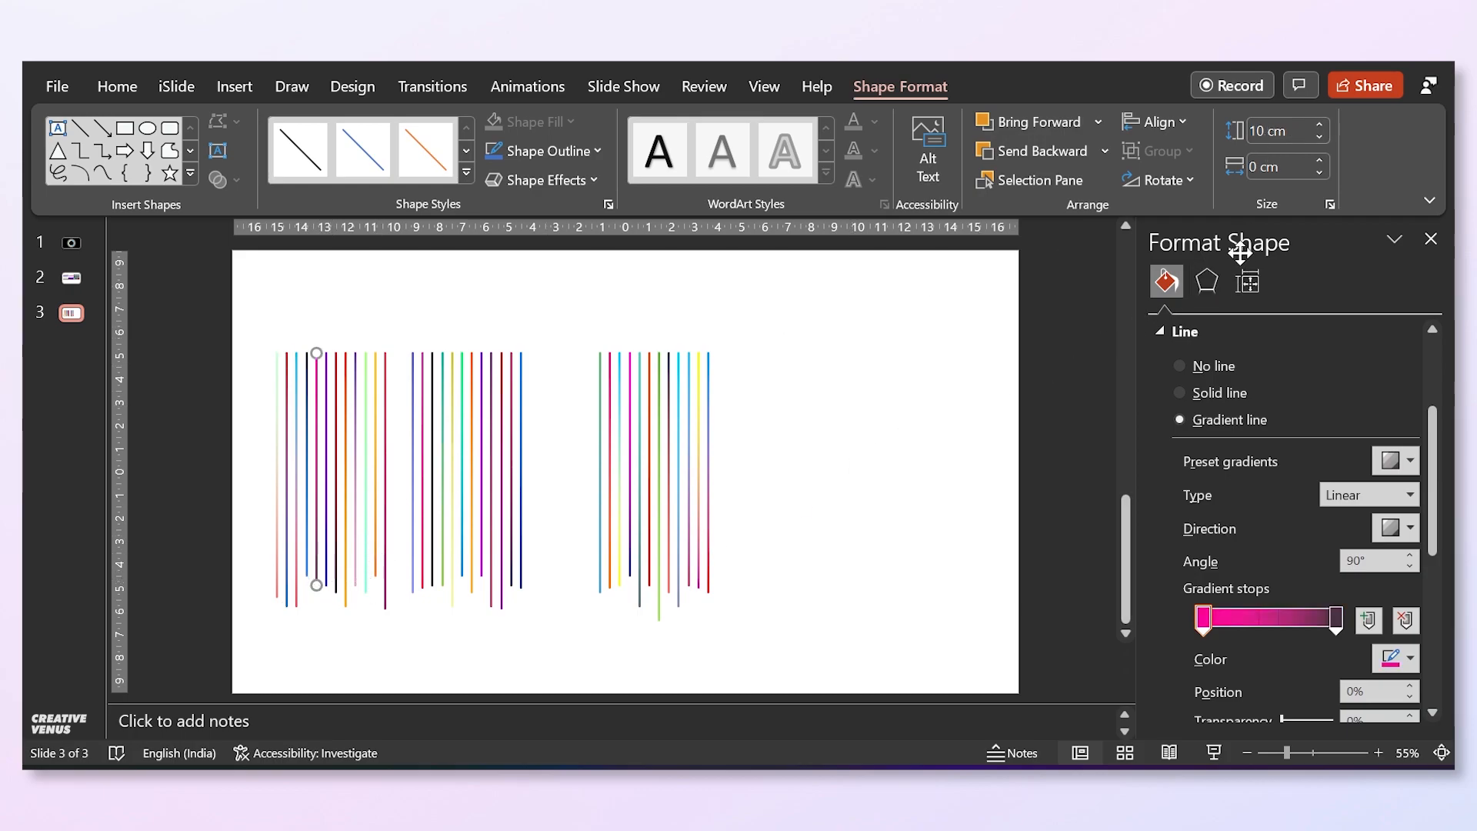
{"action": "left_click", "coordinate": [1320, 126]}
{"action": "left_click", "coordinate": [1320, 126]}
{"action": "left_click", "coordinate": [1321, 125]}
{"action": "left_click", "coordinate": [1320, 126]}
{"action": "left_click", "coordinate": [1320, 126]}
{"action": "left_click", "coordinate": [1321, 126]}
{"action": "left_click", "coordinate": [1320, 126]}
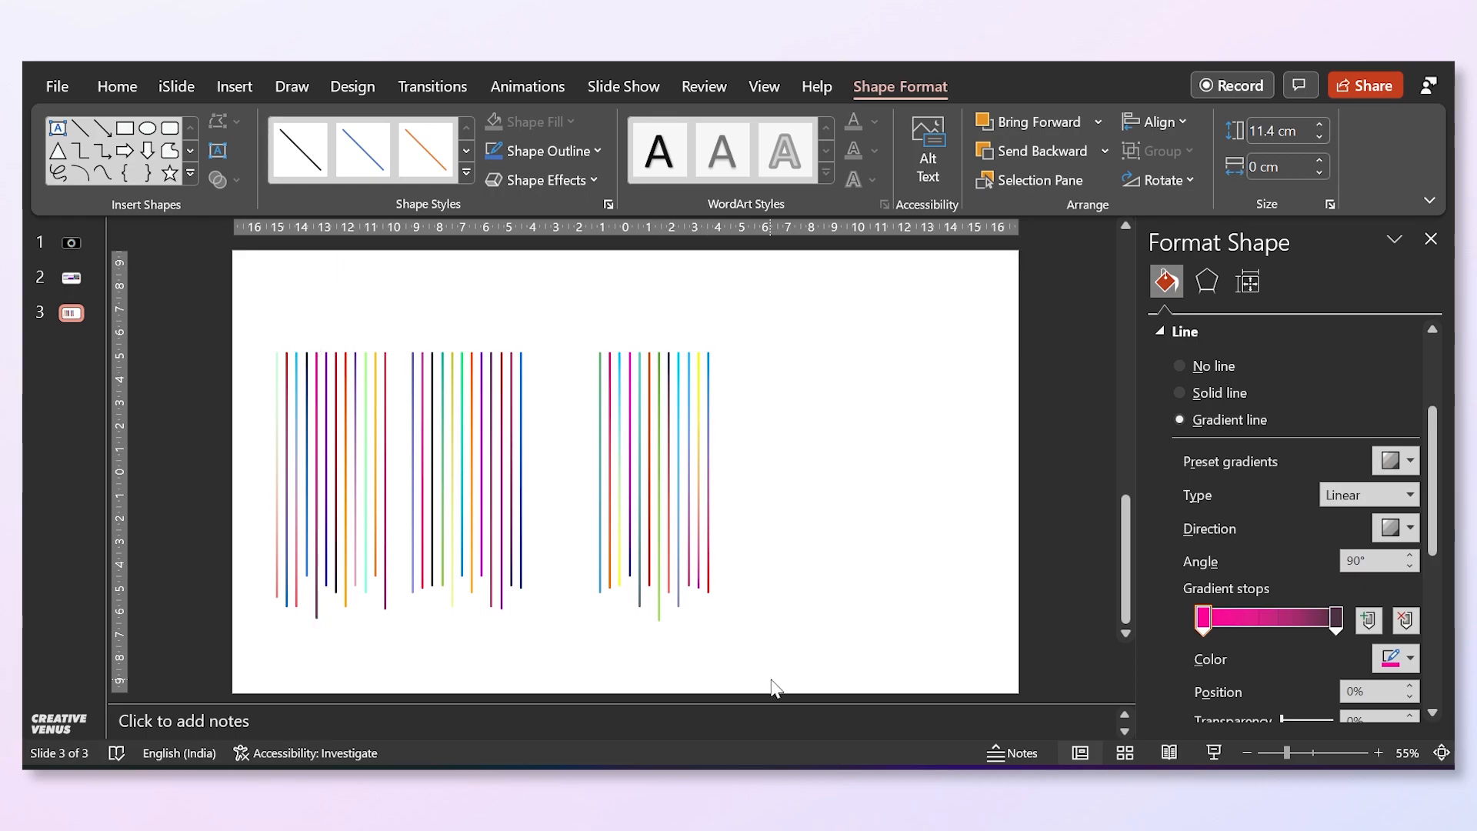
Move the whole third group of lines left, close beside the second group.
{"action": "left_click", "coordinate": [857, 658]}
{"action": "left_click_drag", "start_coordinate": [819, 629], "coordinate": [560, 316]}
{"action": "left_click_drag", "start_coordinate": [604, 477], "coordinate": [544, 473]}
{"action": "left_click", "coordinate": [687, 560]}
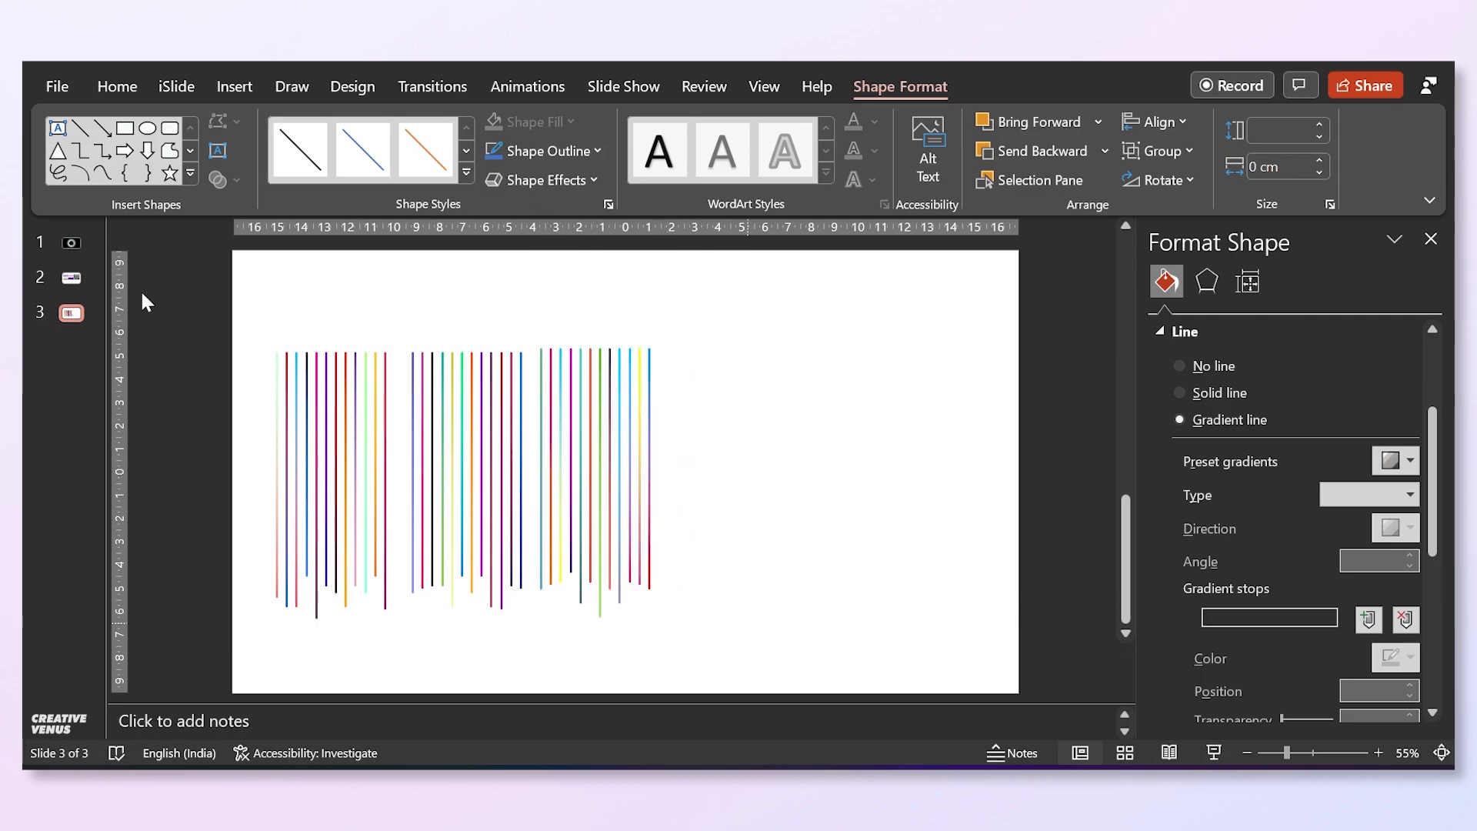
Duplicate slide 3 and stack all lines on the copy by aligning them to one another's center and middle.
{"action": "left_click", "coordinate": [62, 315]}
{"action": "key", "text": "ctrl+d"}
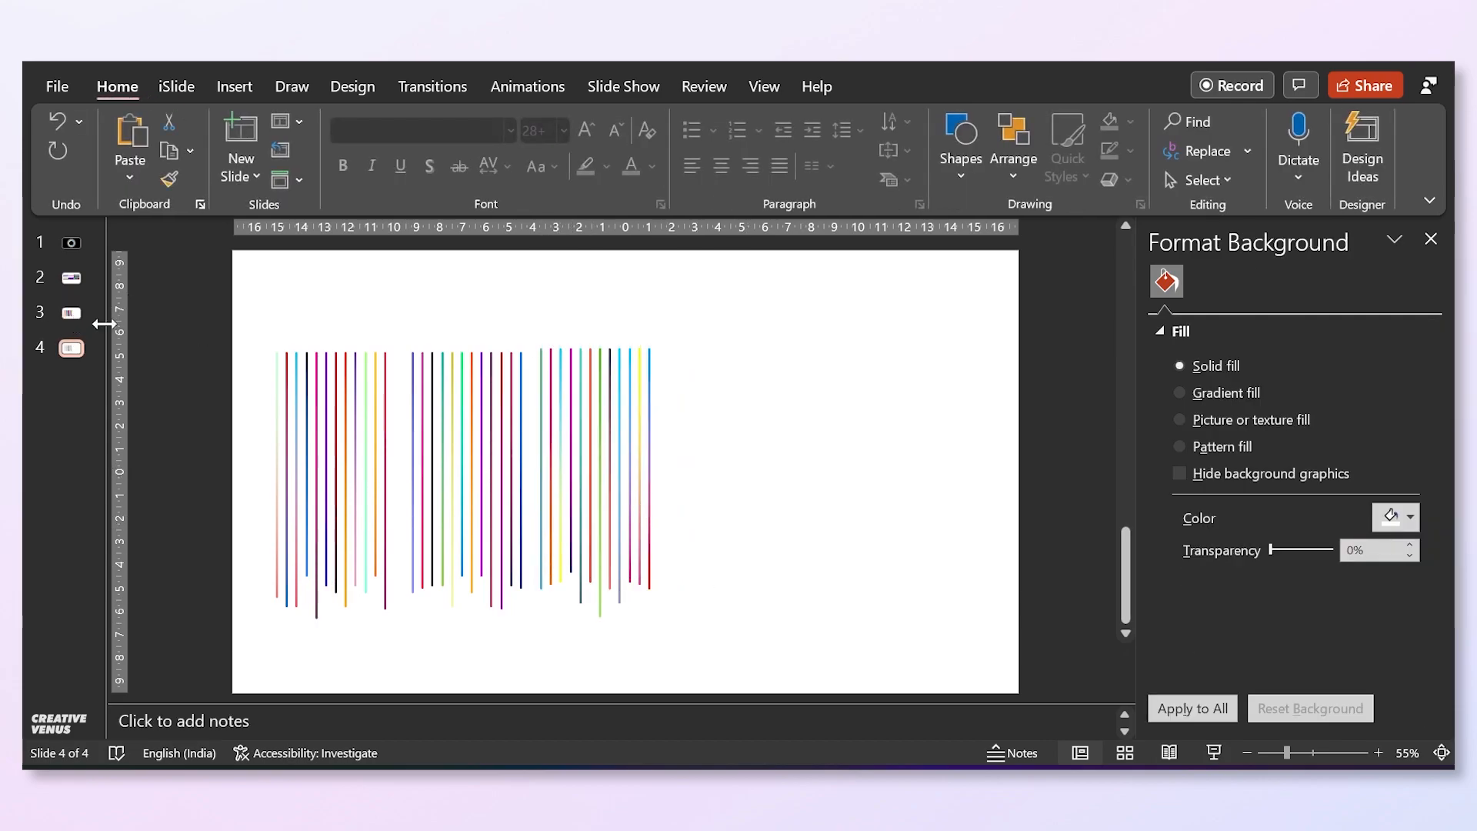
{"action": "left_click_drag", "start_coordinate": [735, 662], "coordinate": [157, 300]}
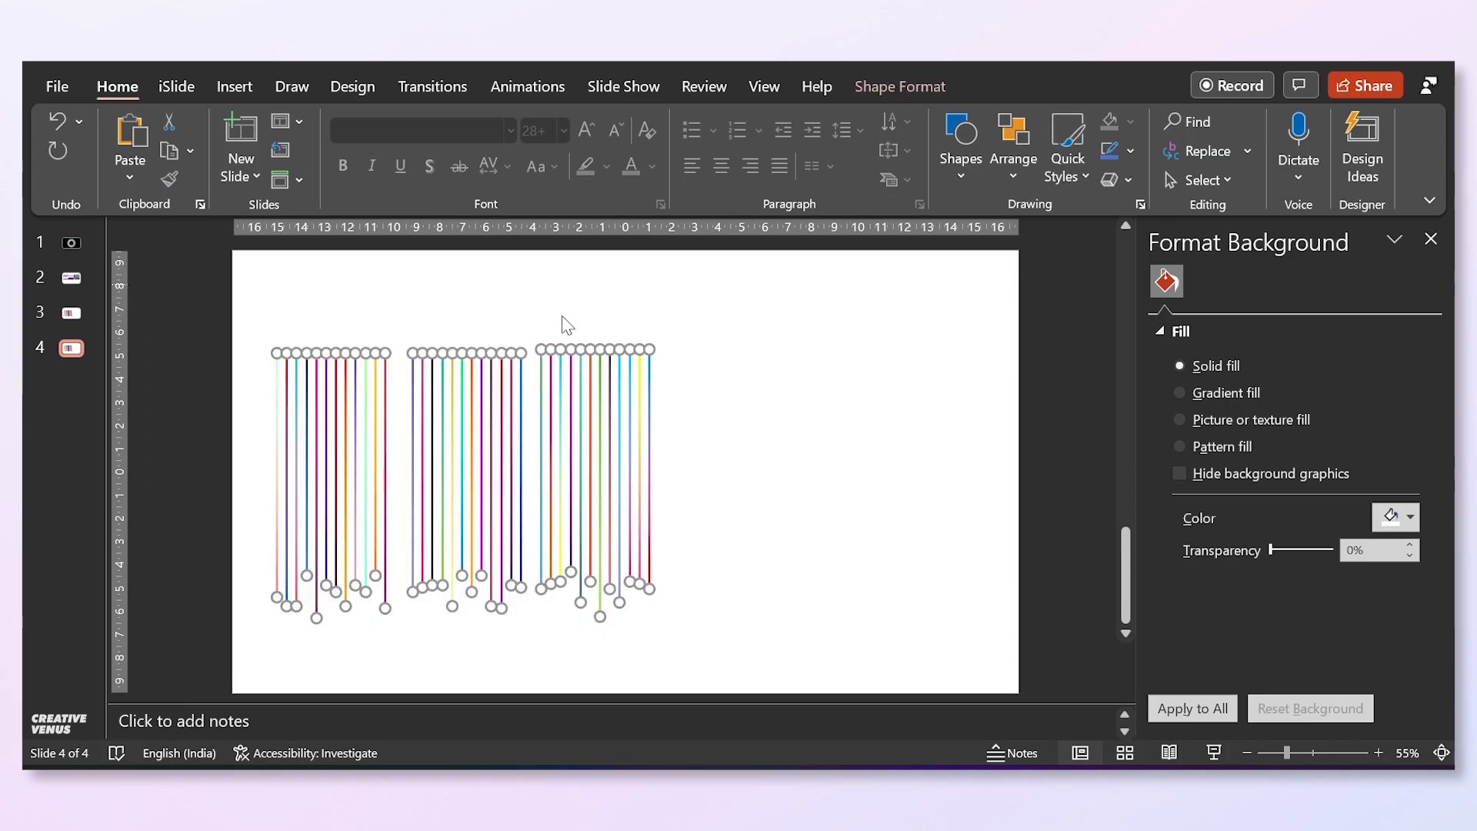
{"action": "left_click", "coordinate": [901, 85]}
{"action": "left_click", "coordinate": [1185, 123]}
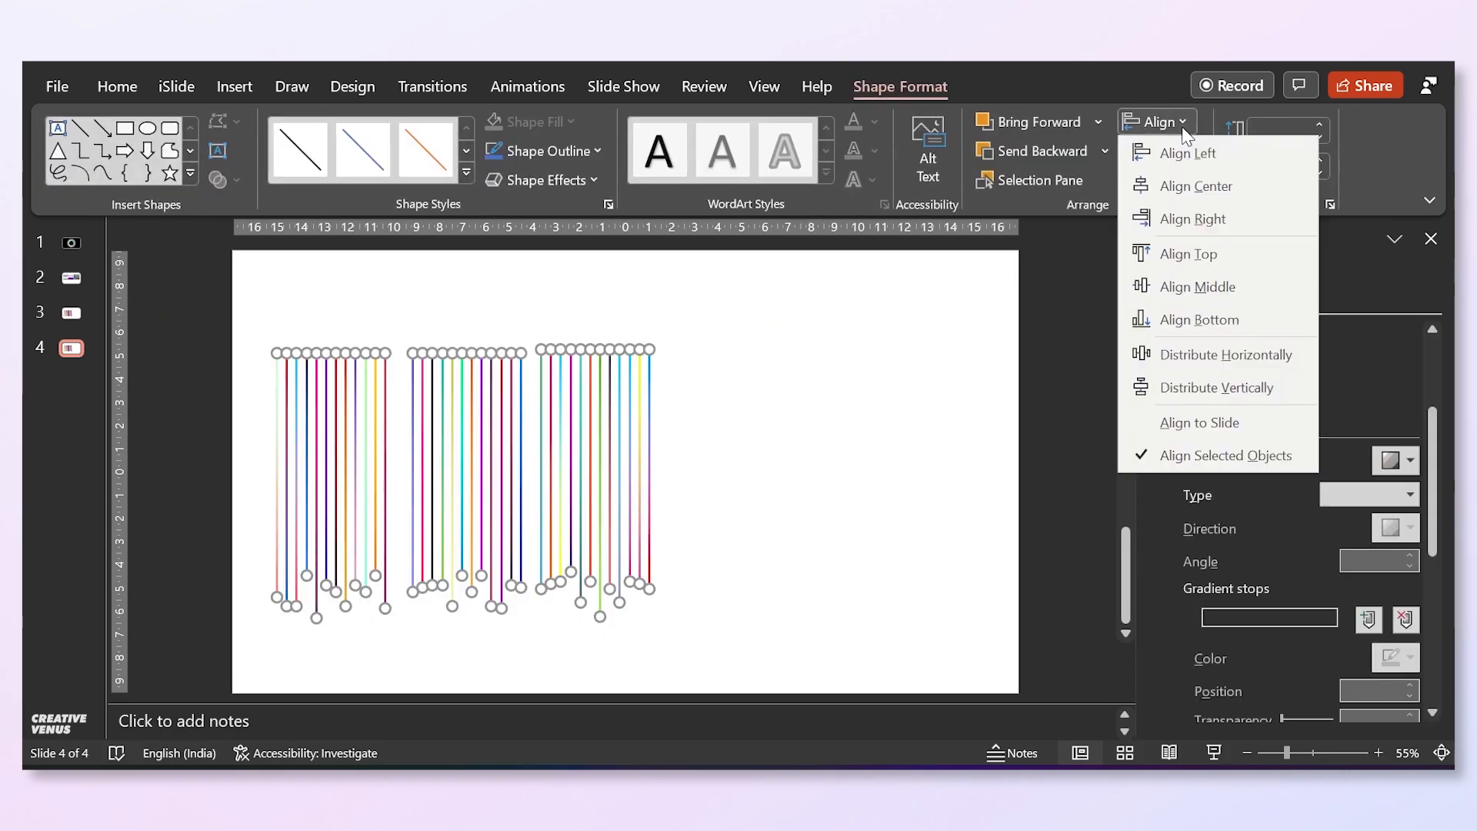
{"action": "left_click", "coordinate": [1202, 202]}
{"action": "left_click", "coordinate": [1170, 122]}
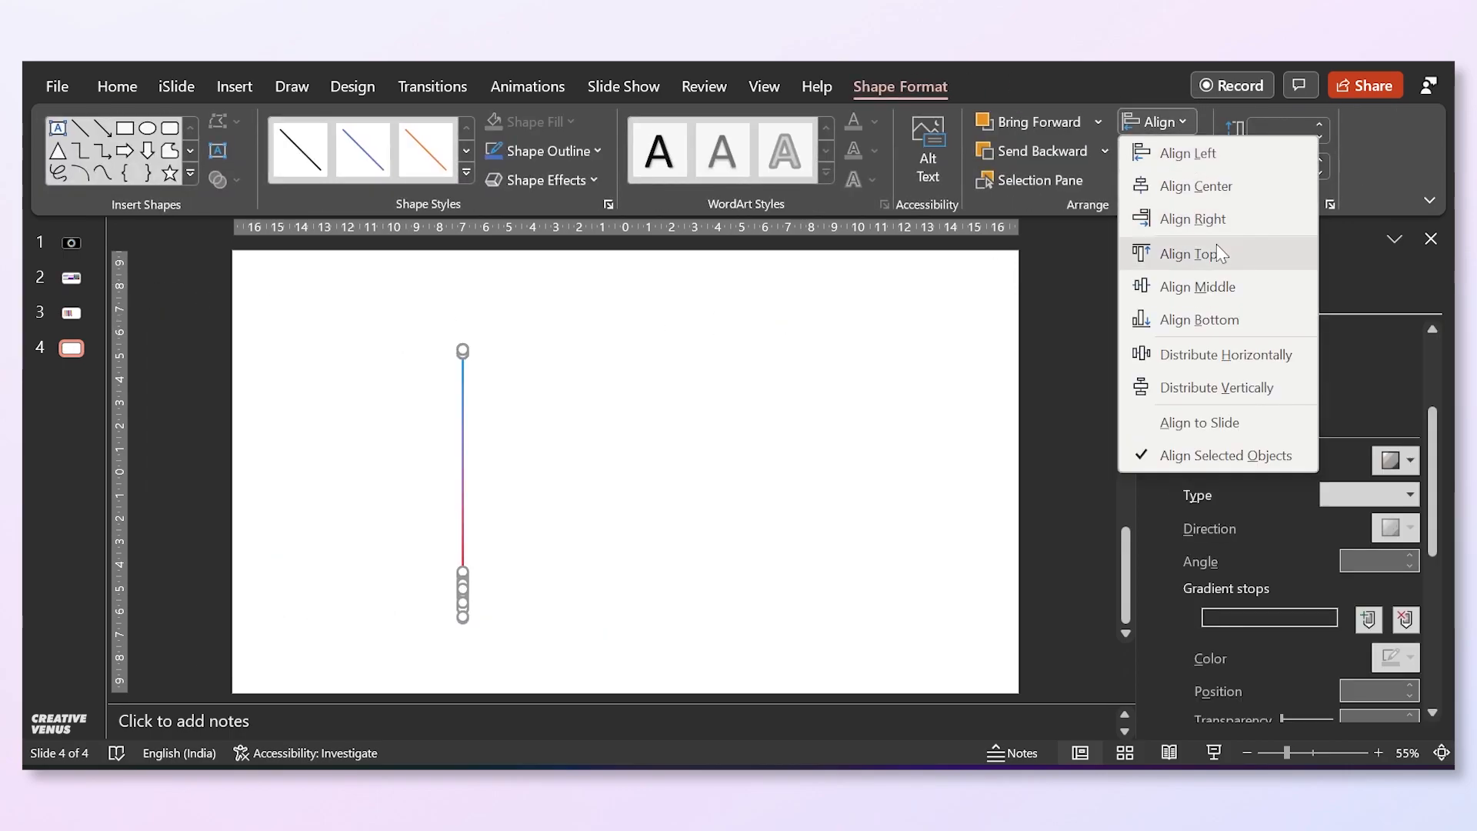
{"action": "left_click", "coordinate": [1212, 285]}
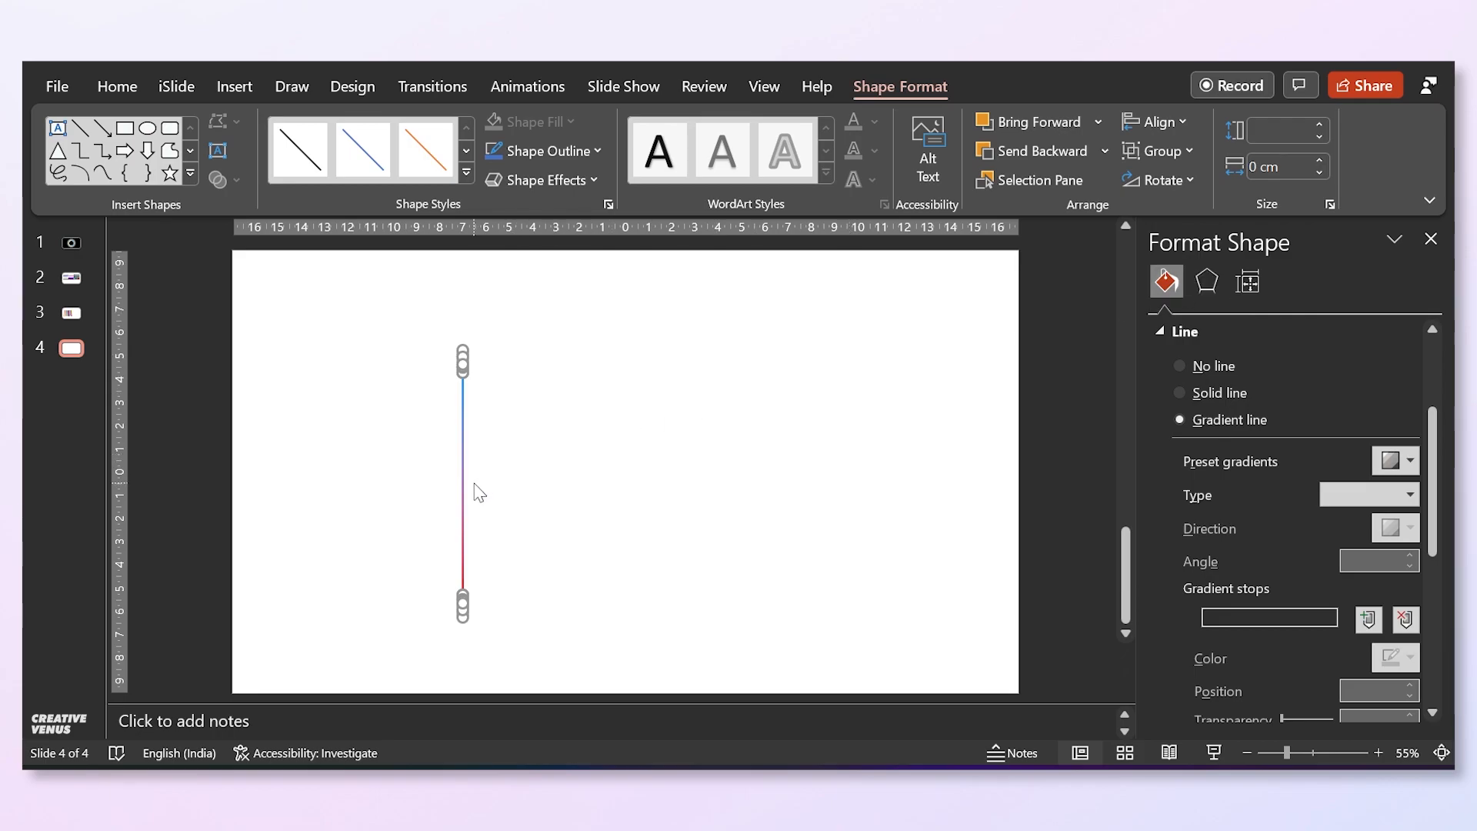
Group the stacked lines and align the group to the center and middle of the slide.
{"action": "key", "text": "ctrl+g"}
{"action": "left_click", "coordinate": [1170, 122]}
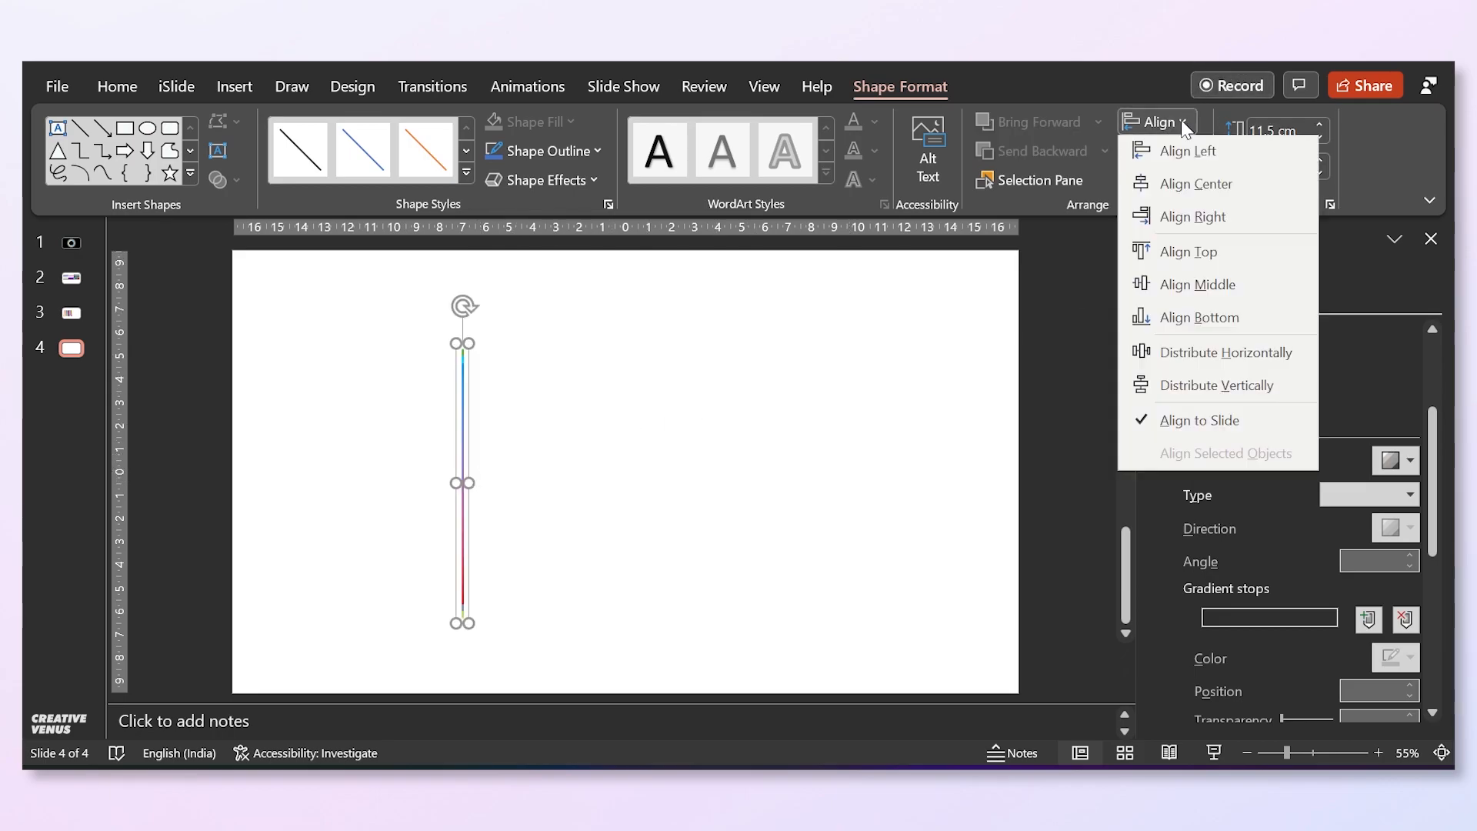
{"action": "left_click", "coordinate": [1196, 186]}
{"action": "left_click", "coordinate": [1175, 122]}
{"action": "left_click", "coordinate": [1199, 286]}
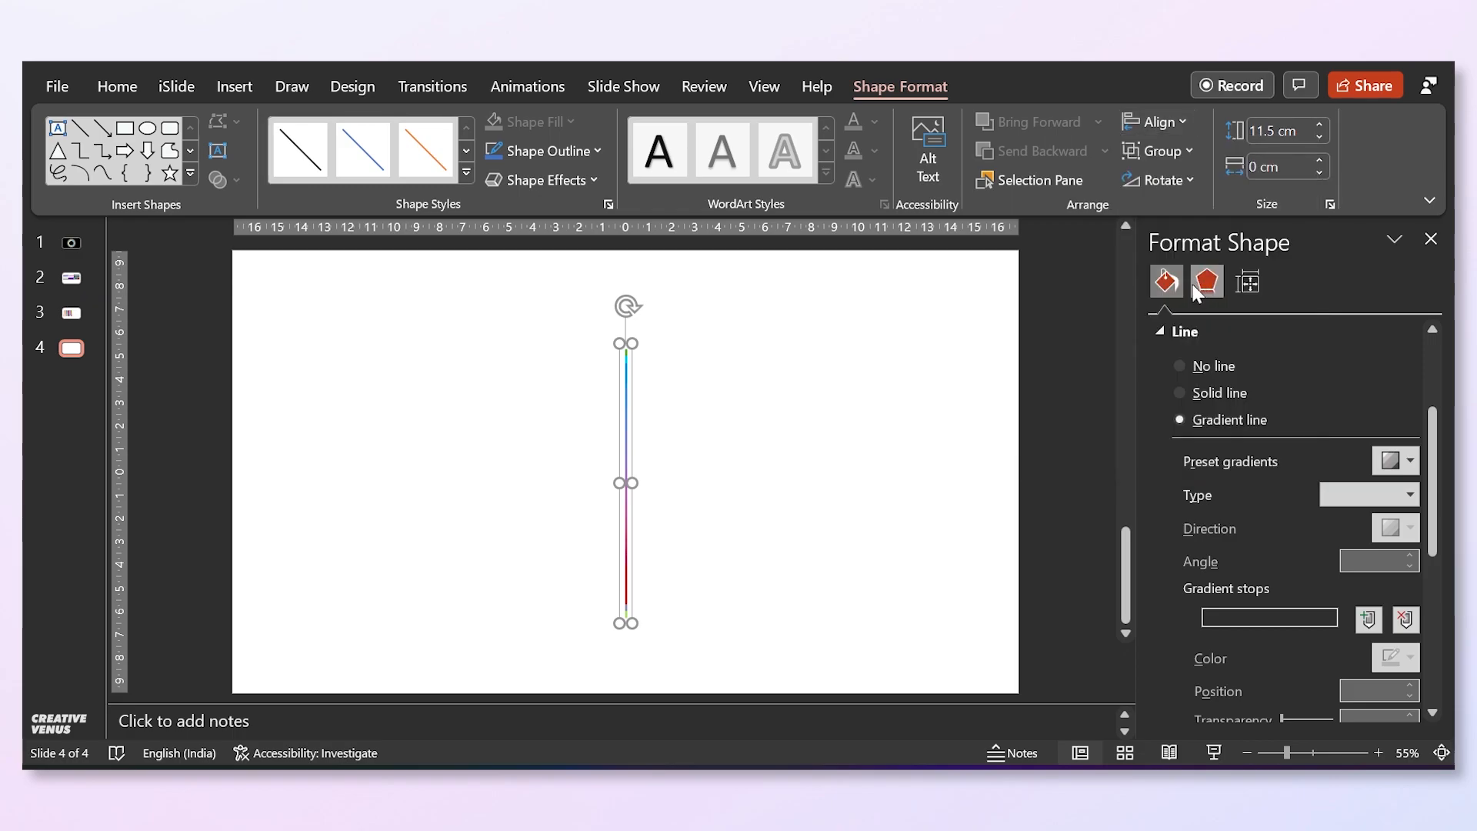
{"action": "left_click", "coordinate": [756, 499]}
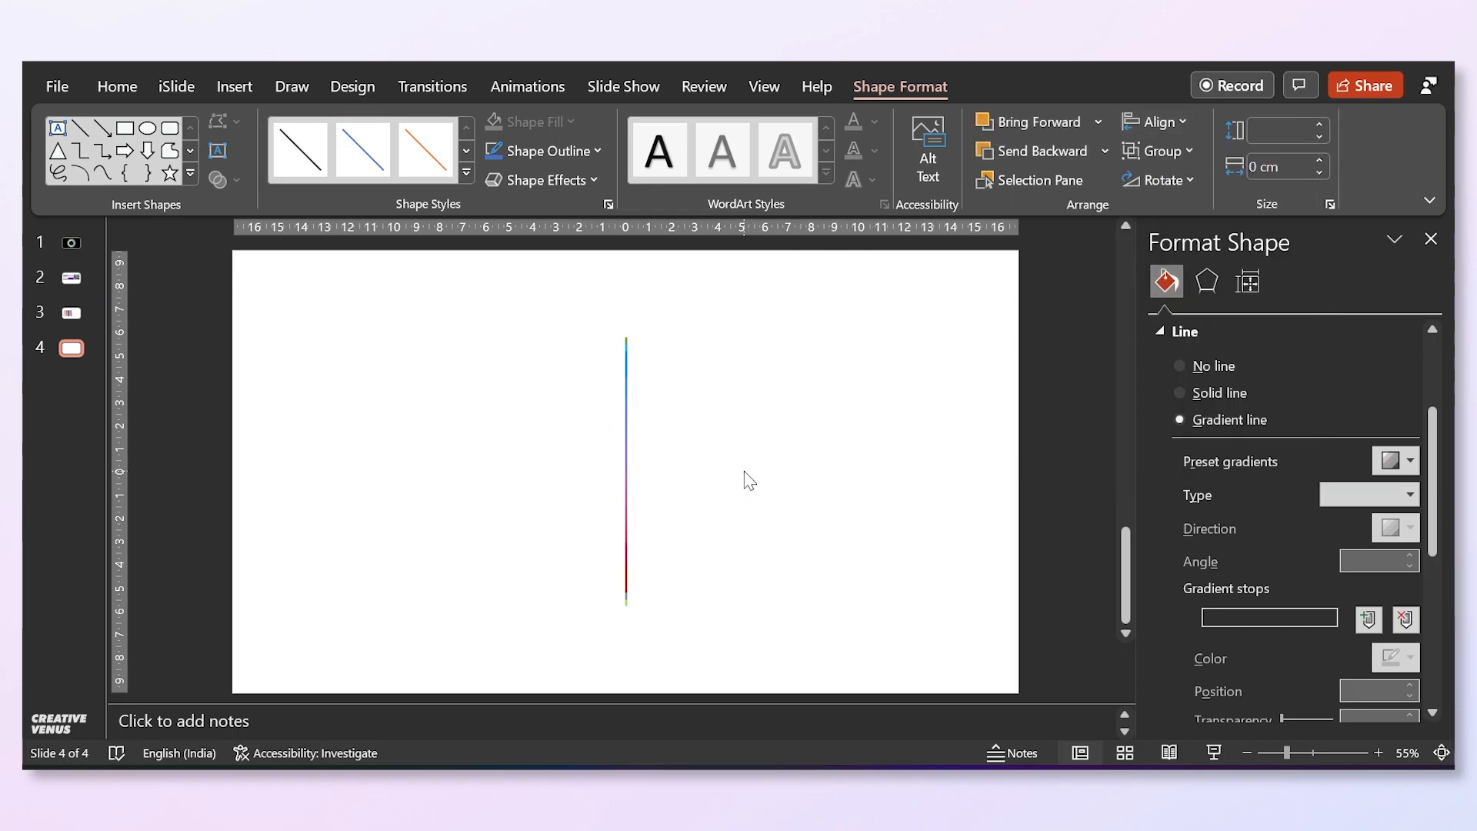
Rotate the topmost blue-to-red line of the centre stack to 10° using its size properties.
{"action": "double_click", "coordinate": [631, 423]}
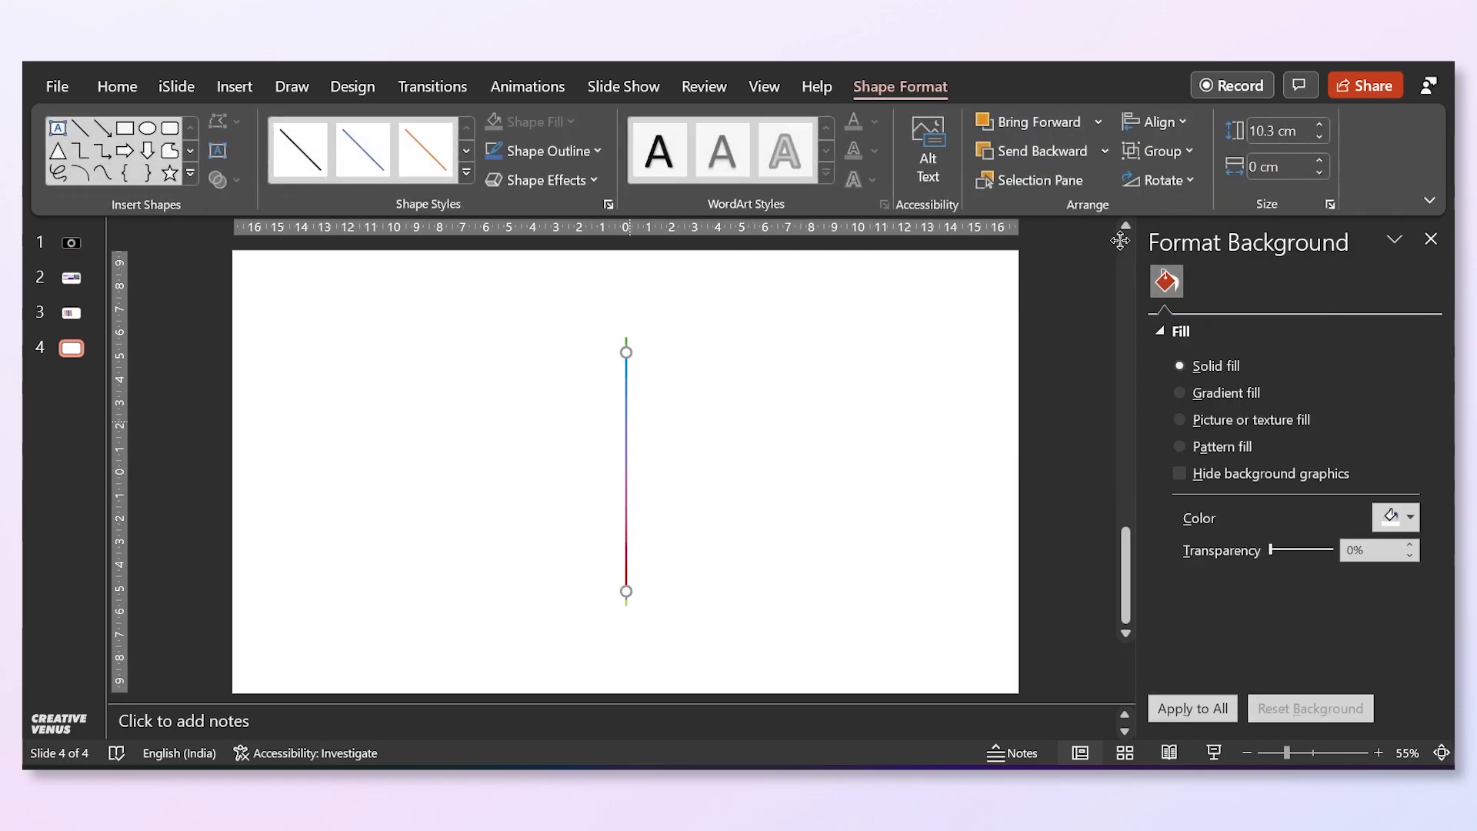
{"action": "left_click", "coordinate": [1186, 187]}
{"action": "left_click", "coordinate": [1200, 338]}
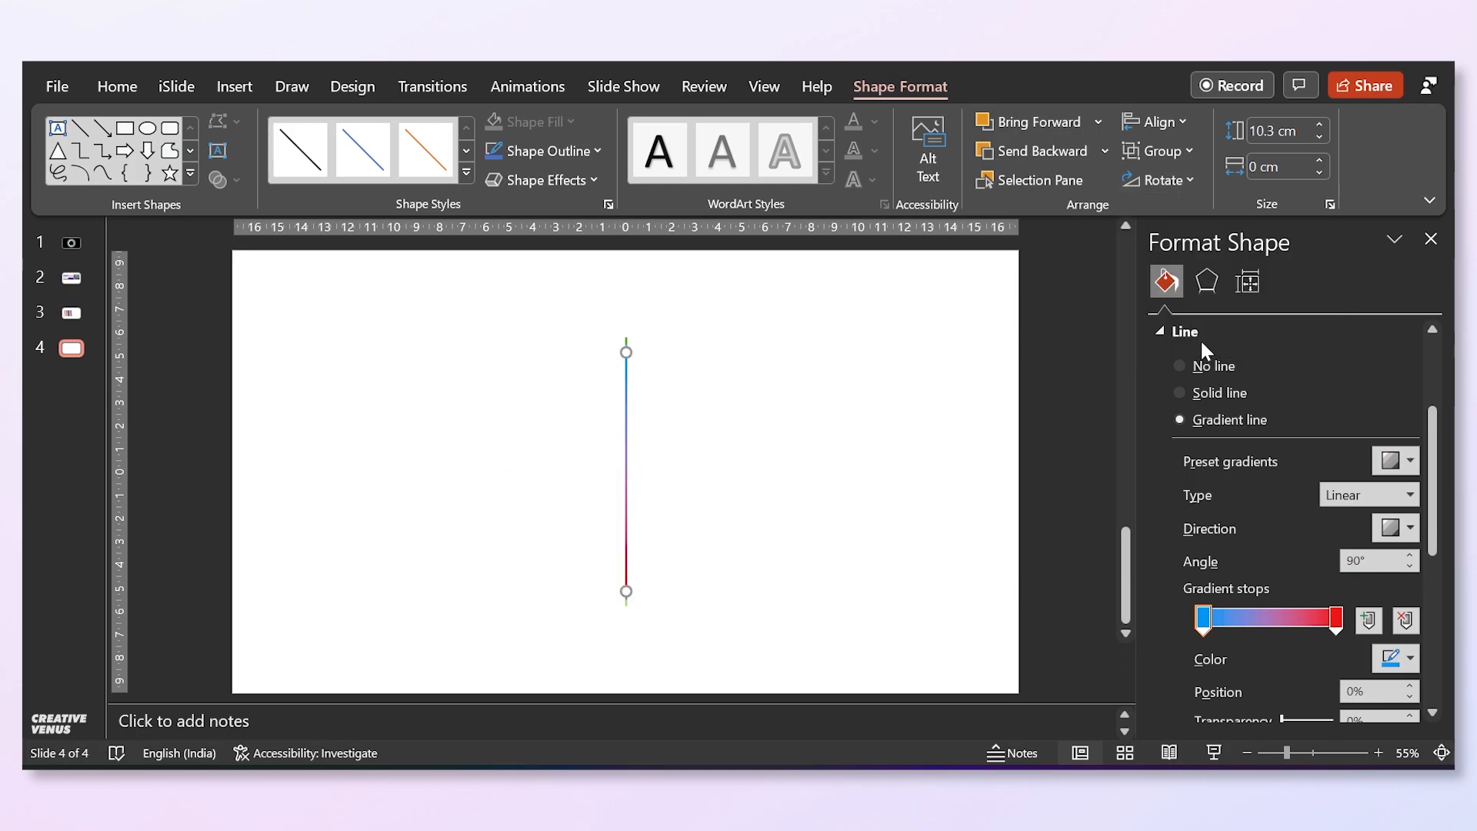
{"action": "left_click_drag", "start_coordinate": [1367, 418], "coordinate": [1318, 423]}
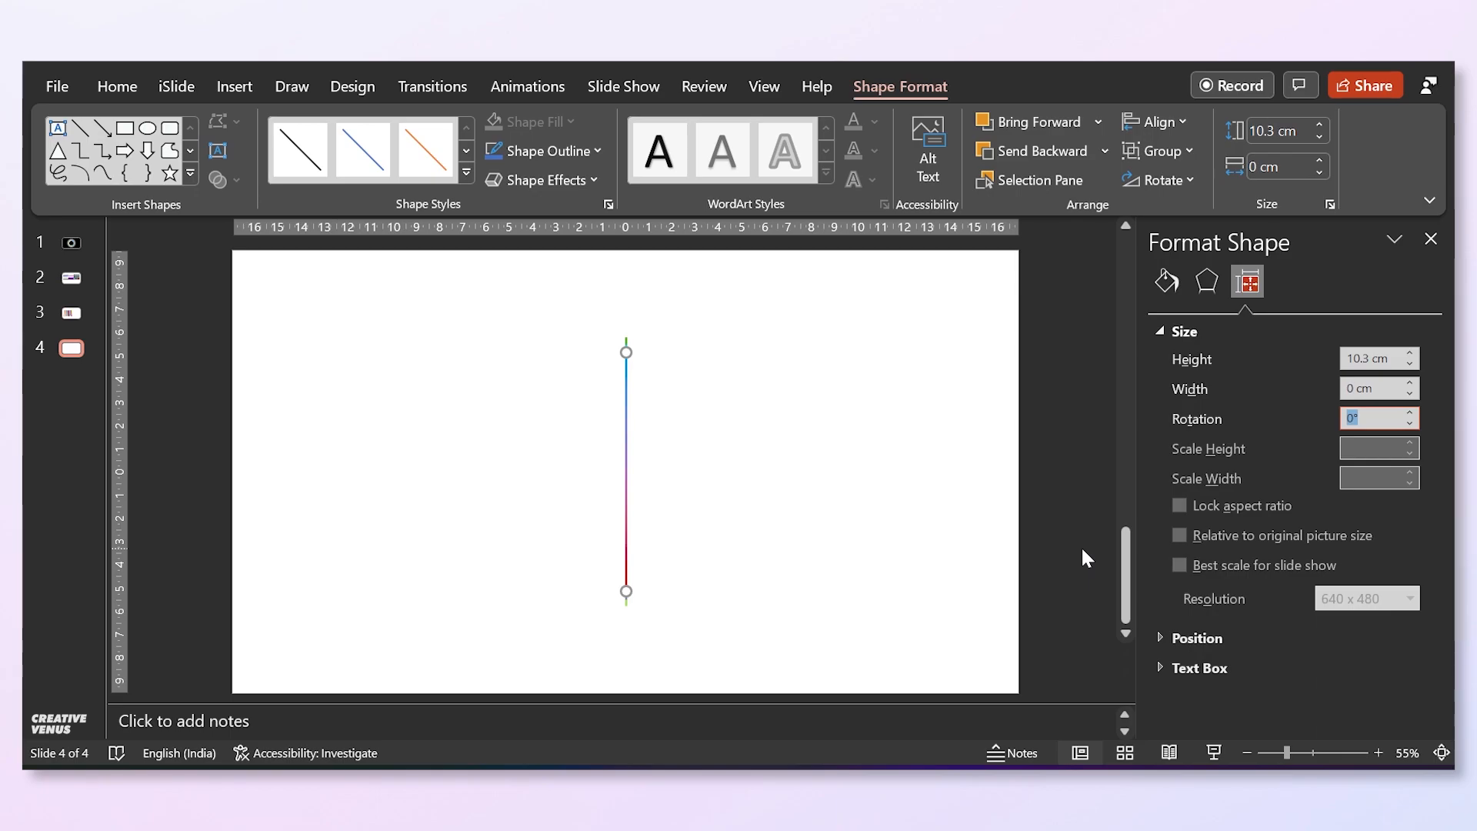
{"action": "key", "text": "Return"}
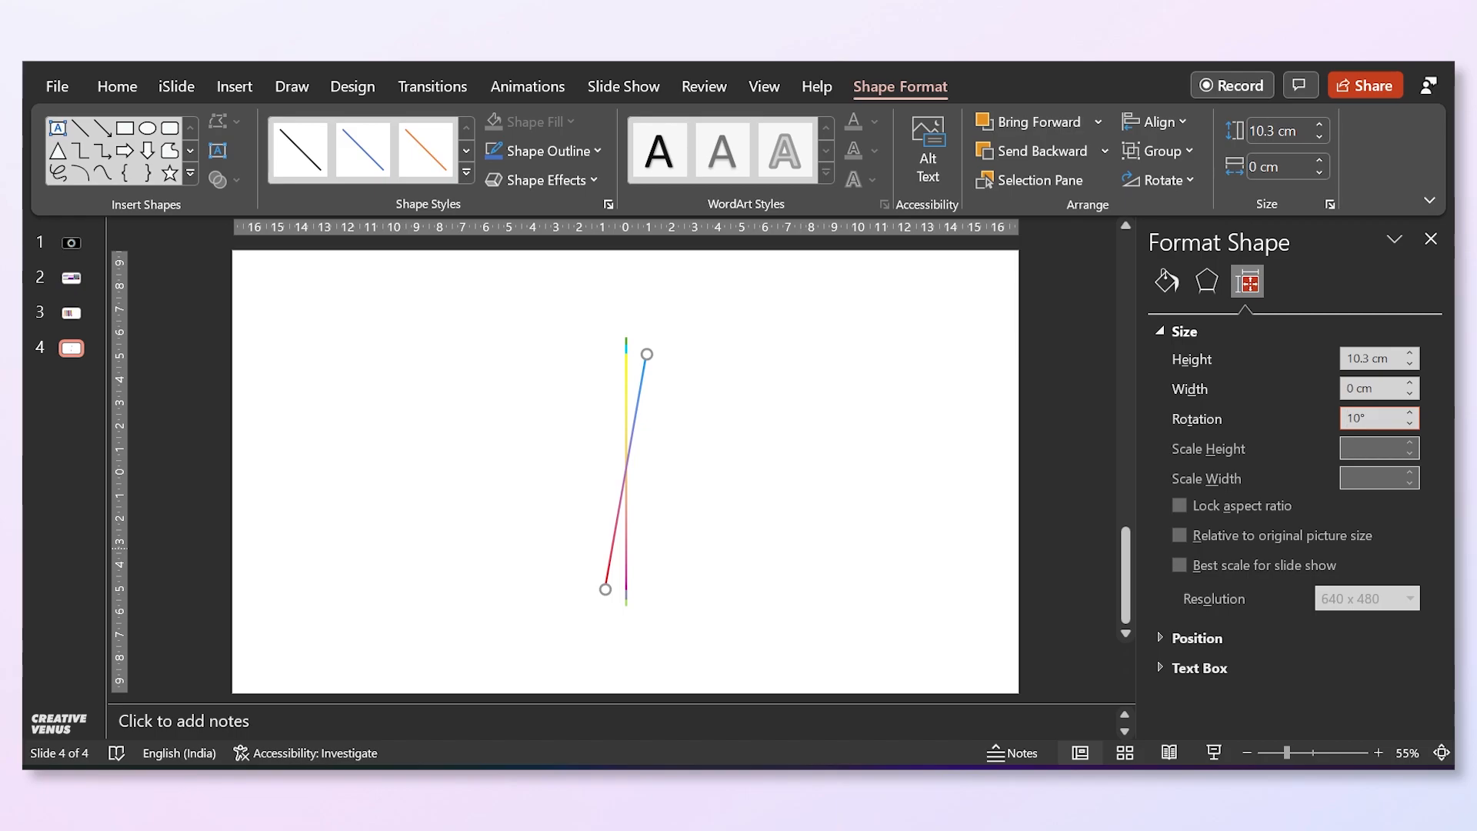
Set the rotation of the upright yellow-topped line to 20° and the next upright blue-topped line to 30°.
{"action": "left_click", "coordinate": [627, 383]}
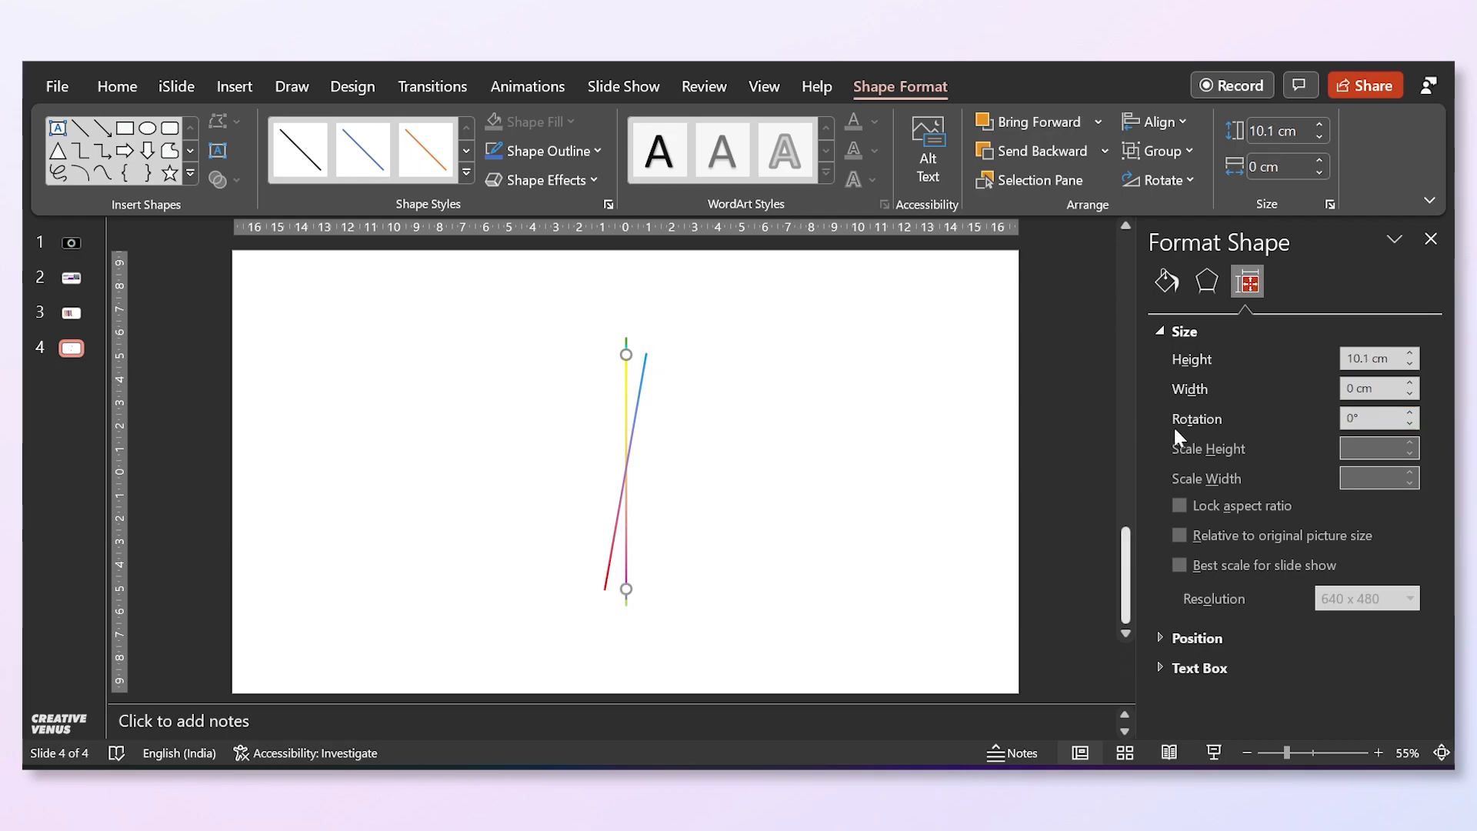
{"action": "left_click", "coordinate": [1368, 418]}
{"action": "type", "text": "20"}
{"action": "key", "text": "Return"}
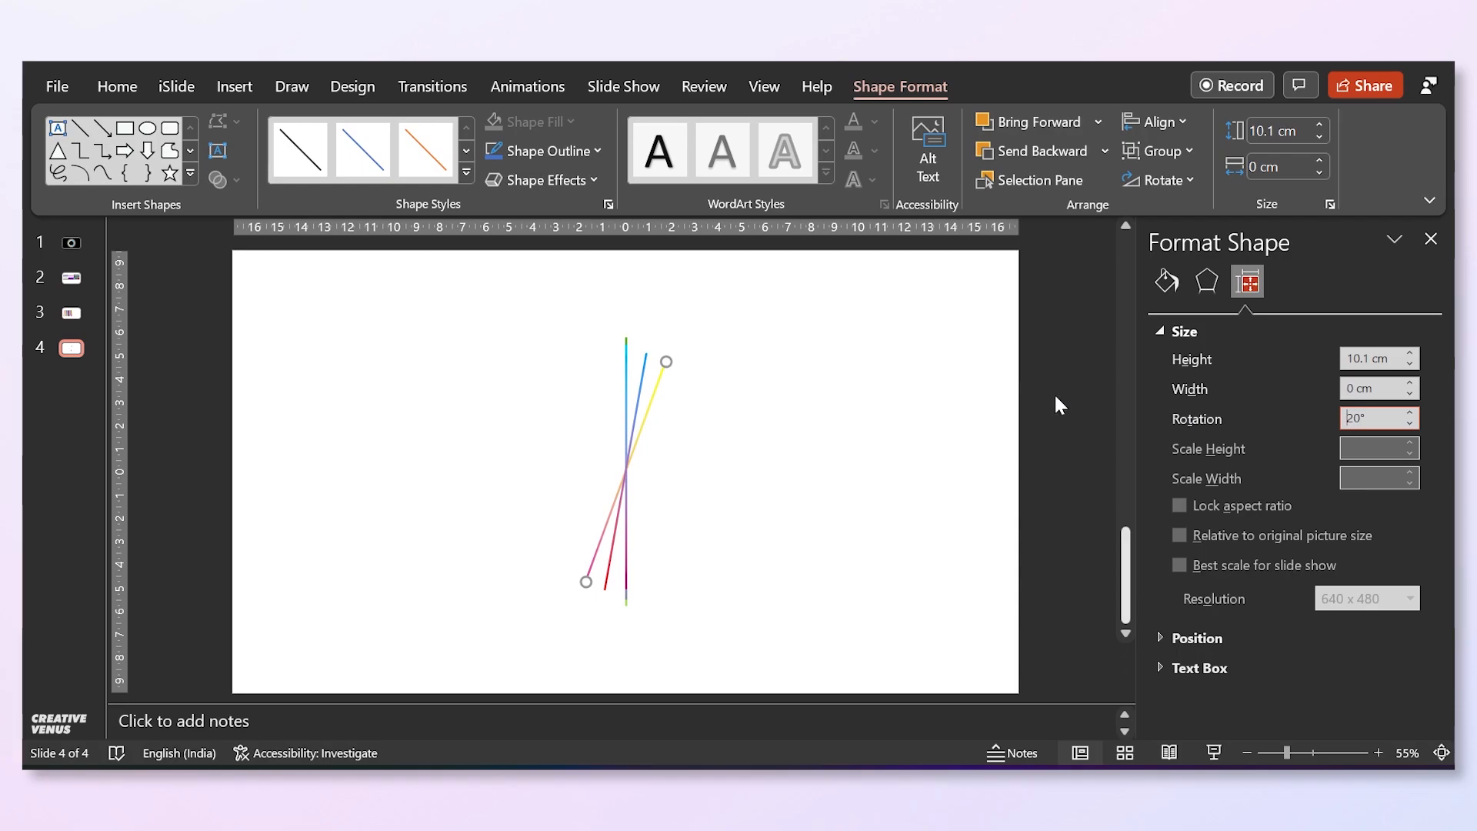
{"action": "left_click", "coordinate": [625, 389]}
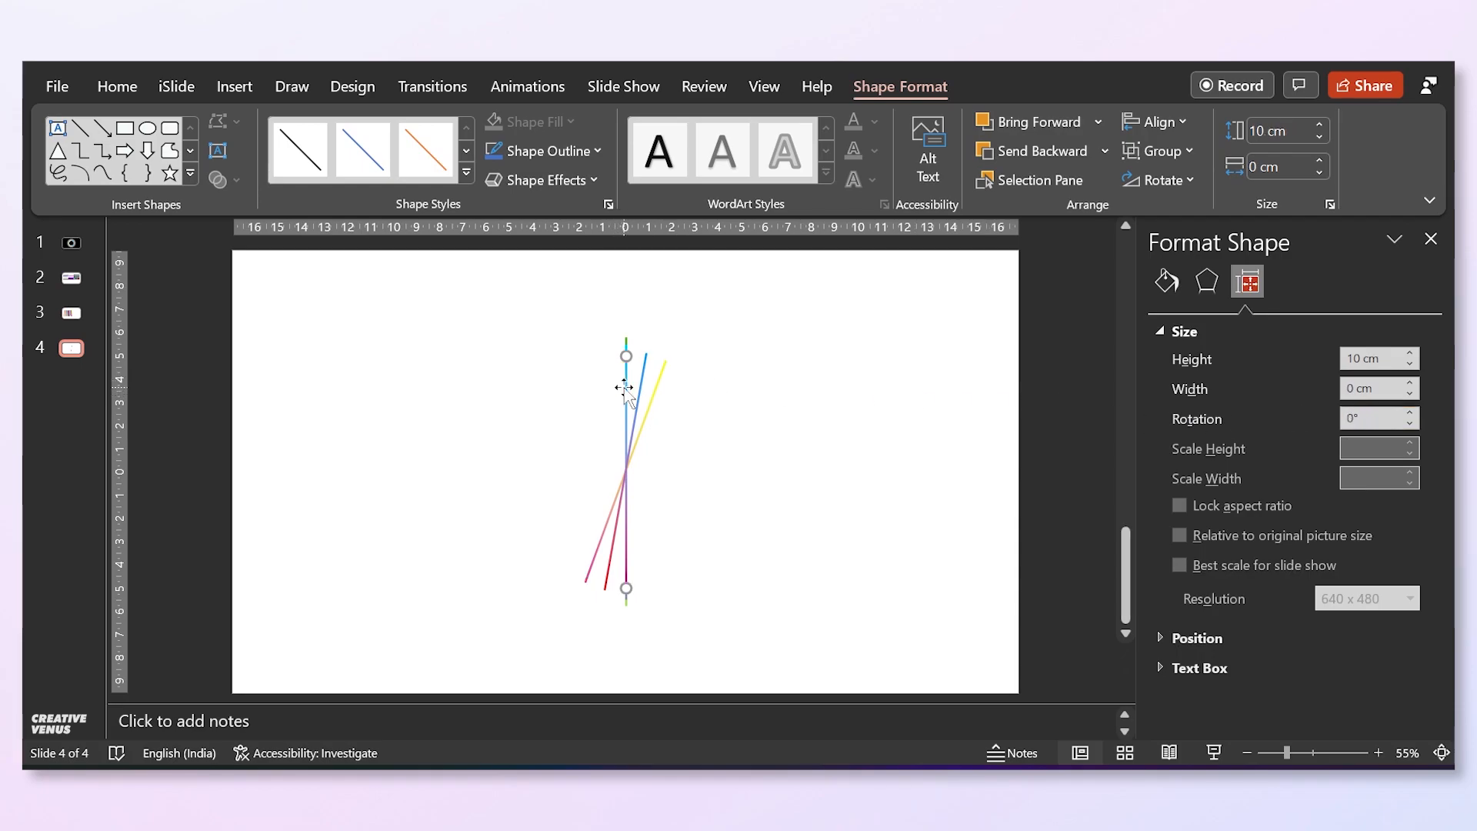
{"action": "left_click", "coordinate": [1377, 418]}
{"action": "type", "text": "30"}
{"action": "key", "text": "Return"}
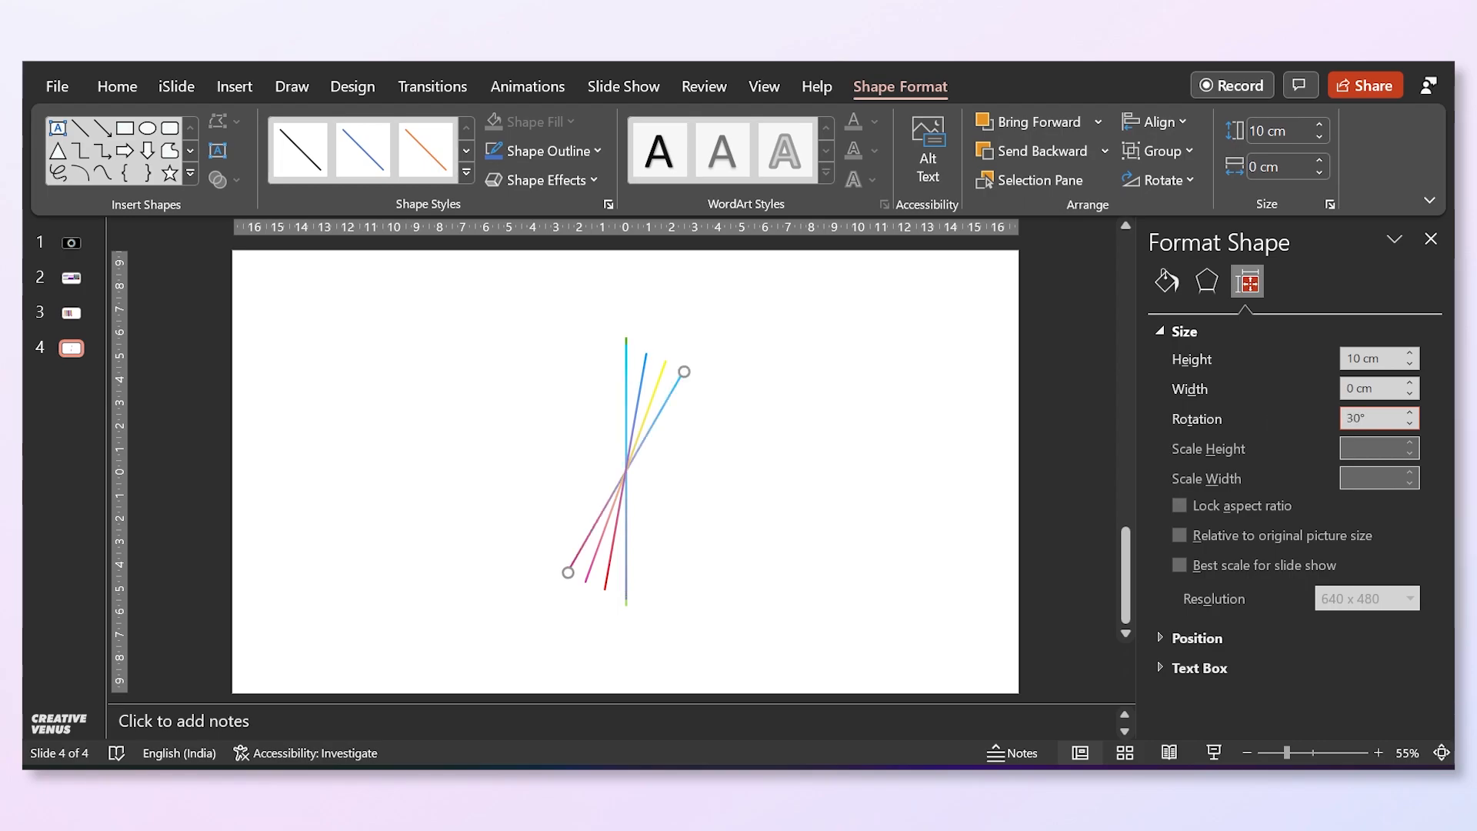
Set the rotation of the upright cyan-topped line to 40° and the next upright black-topped line to 50°.
{"action": "left_click", "coordinate": [626, 348]}
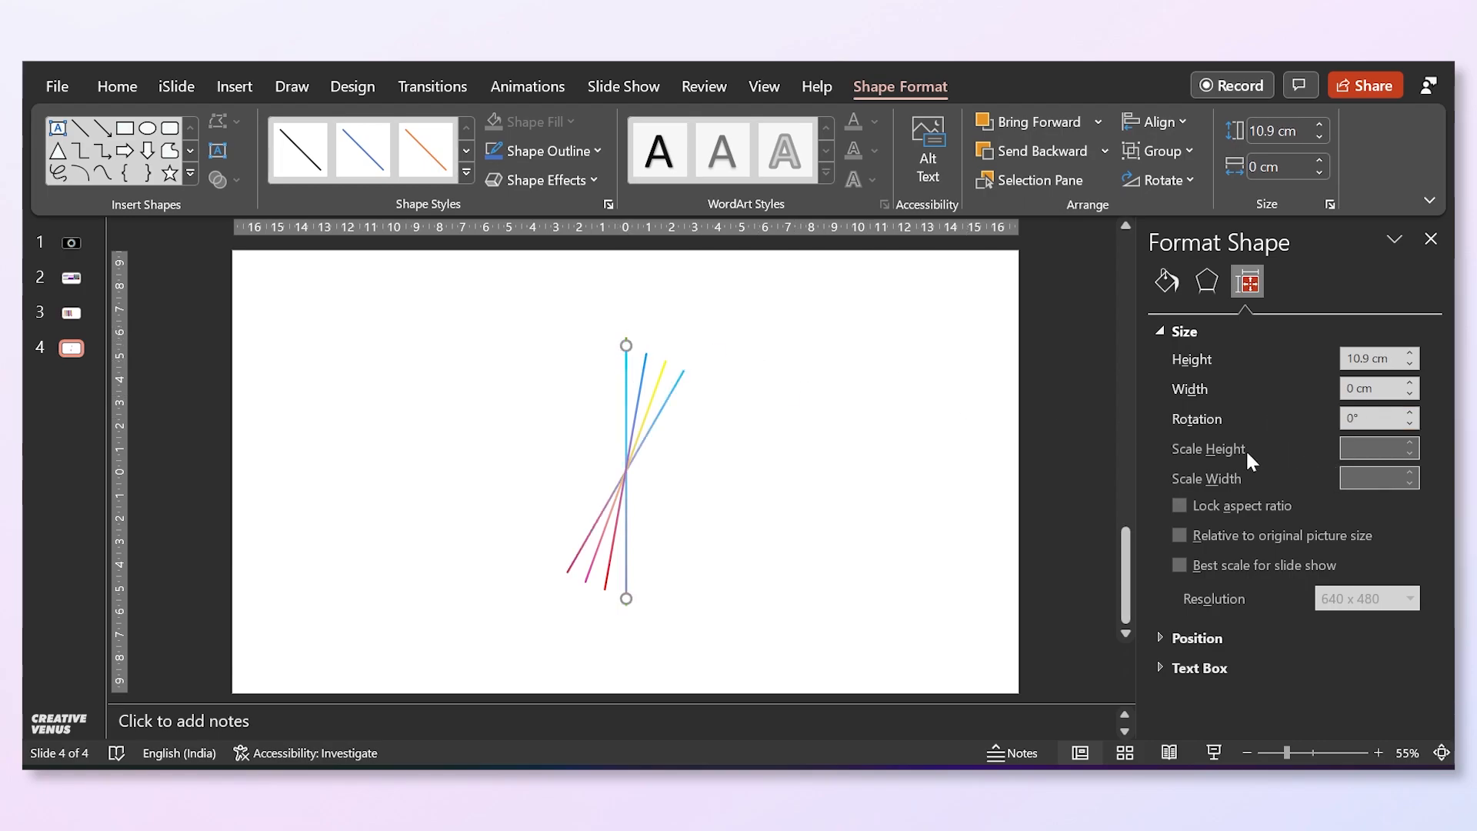
{"action": "left_click", "coordinate": [1291, 416]}
{"action": "type", "text": "40"}
{"action": "key", "text": "Return"}
{"action": "left_click", "coordinate": [625, 377]}
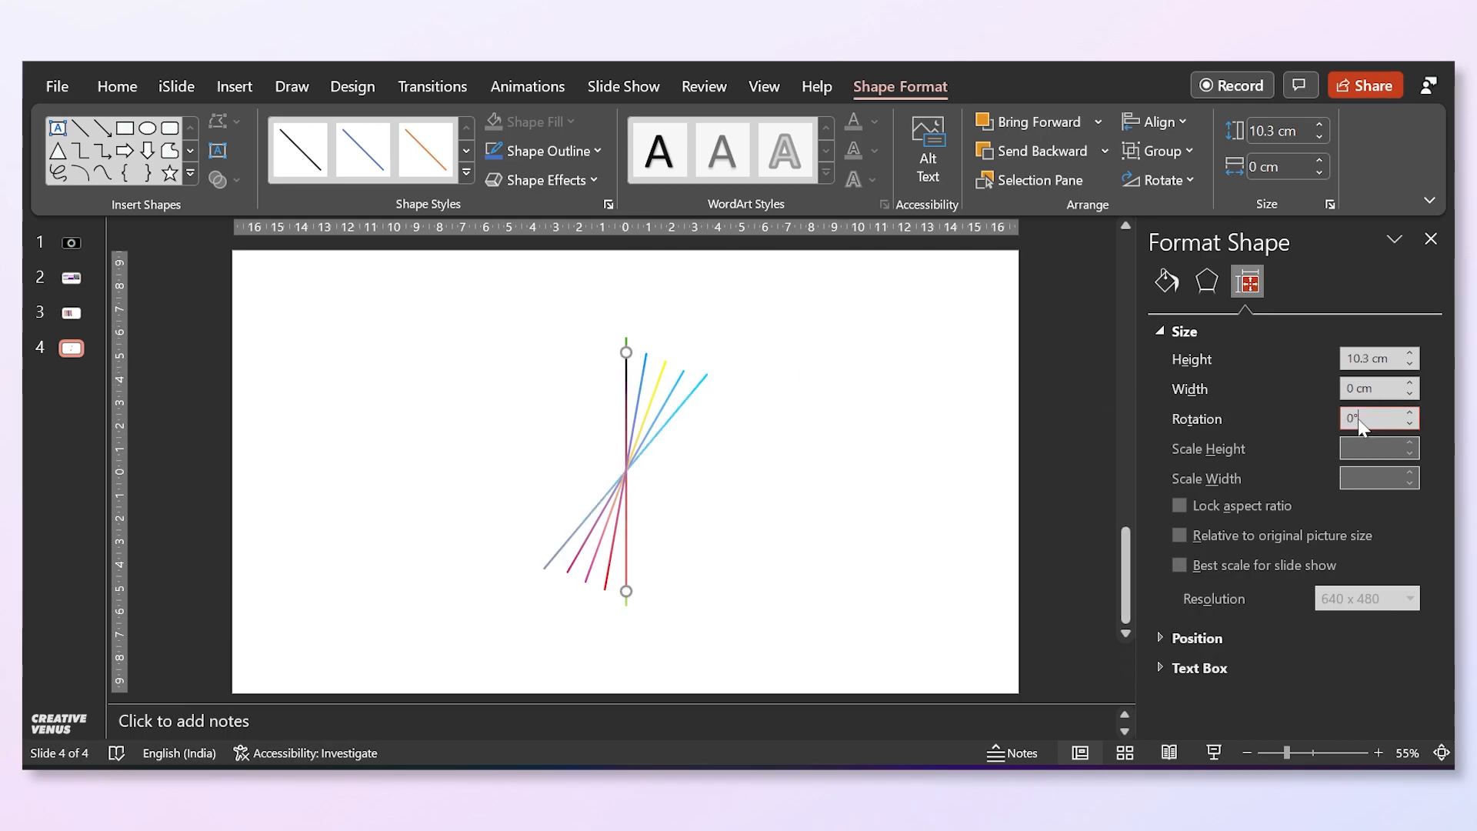
{"action": "type", "text": "50"}
{"action": "key", "text": "Return"}
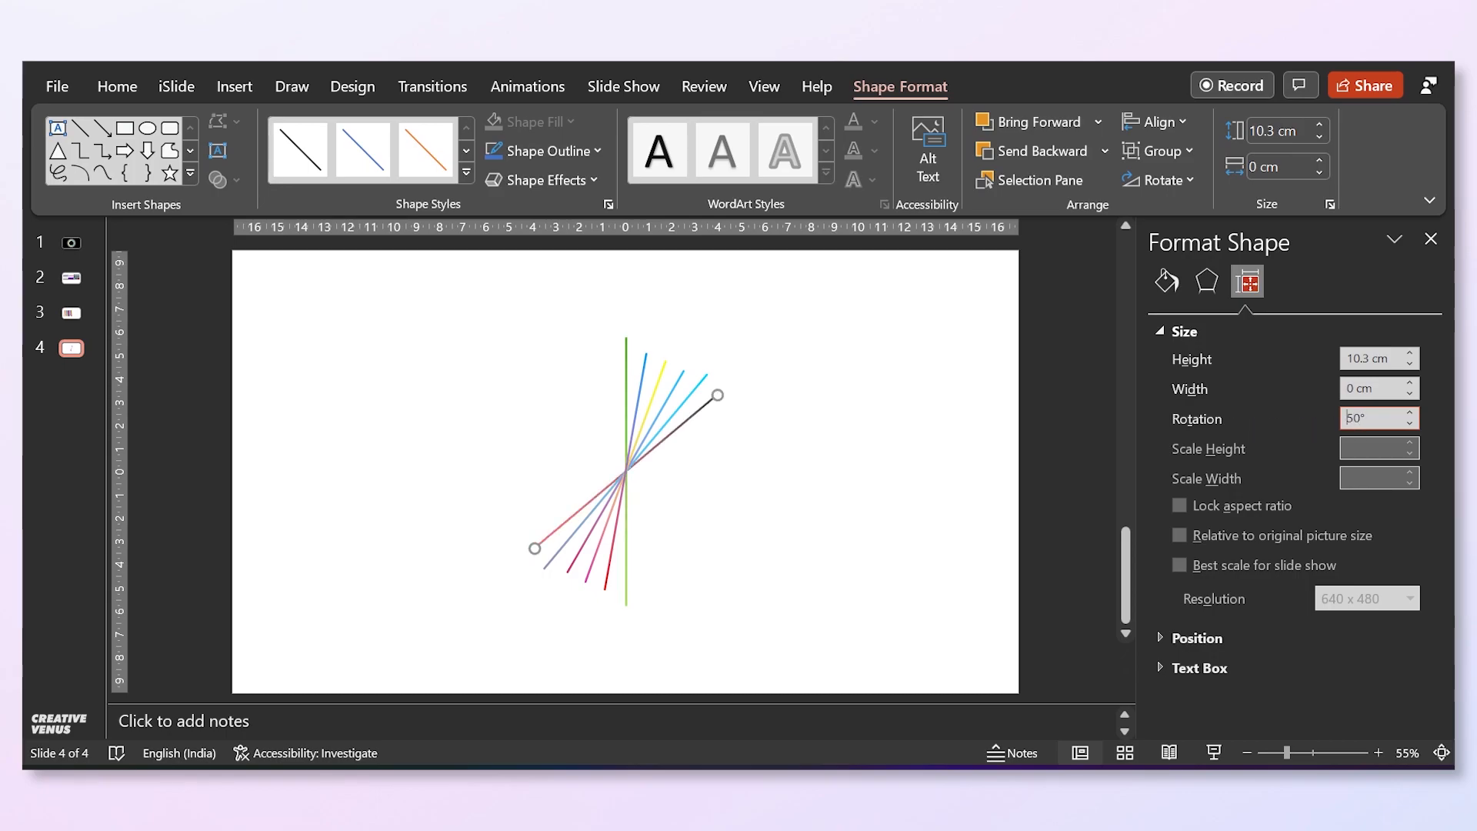
Set the rotation of the upright green line to 60° and the next upright orange-red line to 70°.
{"action": "left_click", "coordinate": [626, 381]}
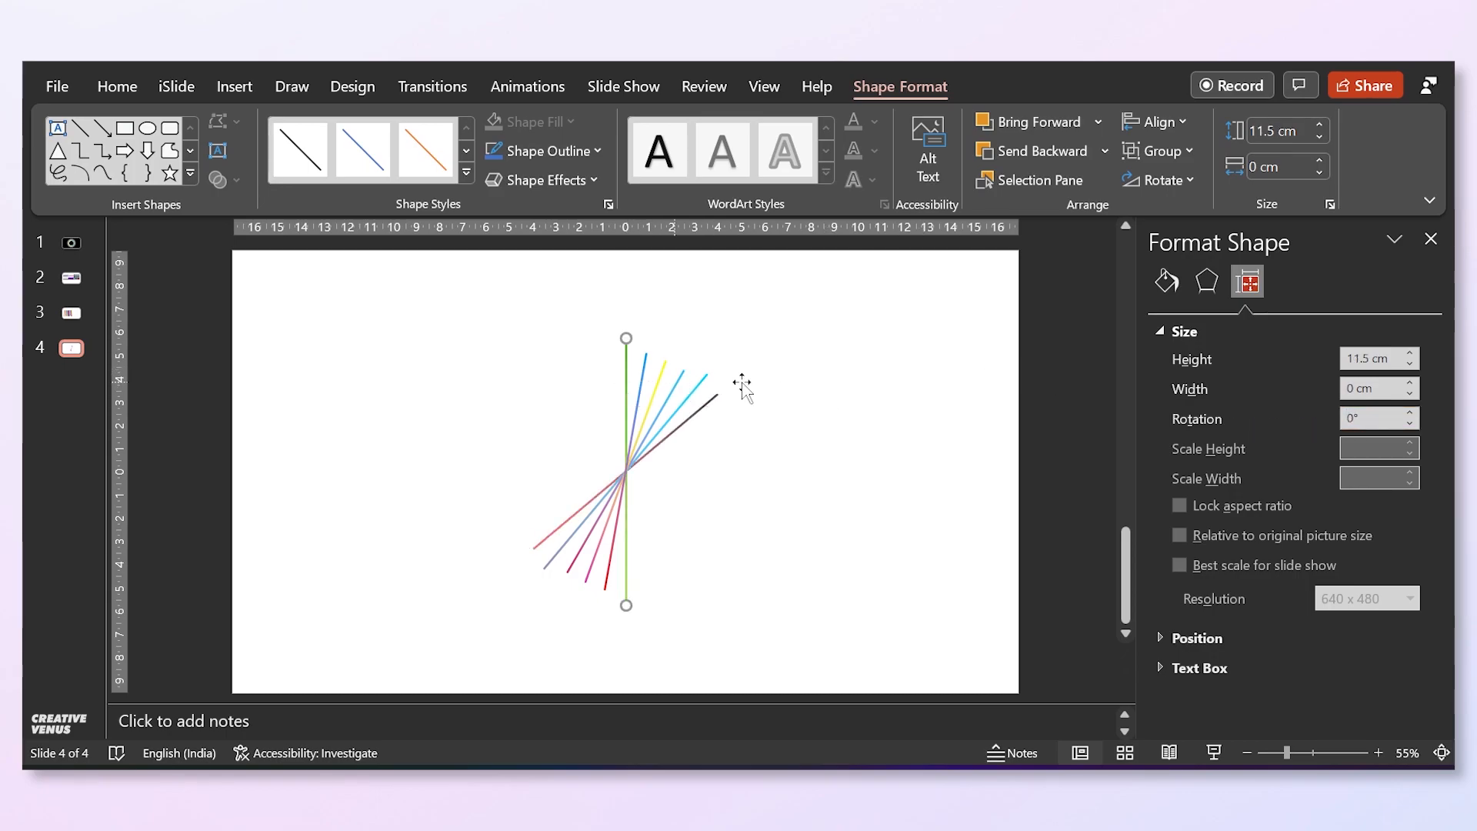
{"action": "double_click", "coordinate": [1356, 417]}
{"action": "type", "text": "60"}
{"action": "key", "text": "Return"}
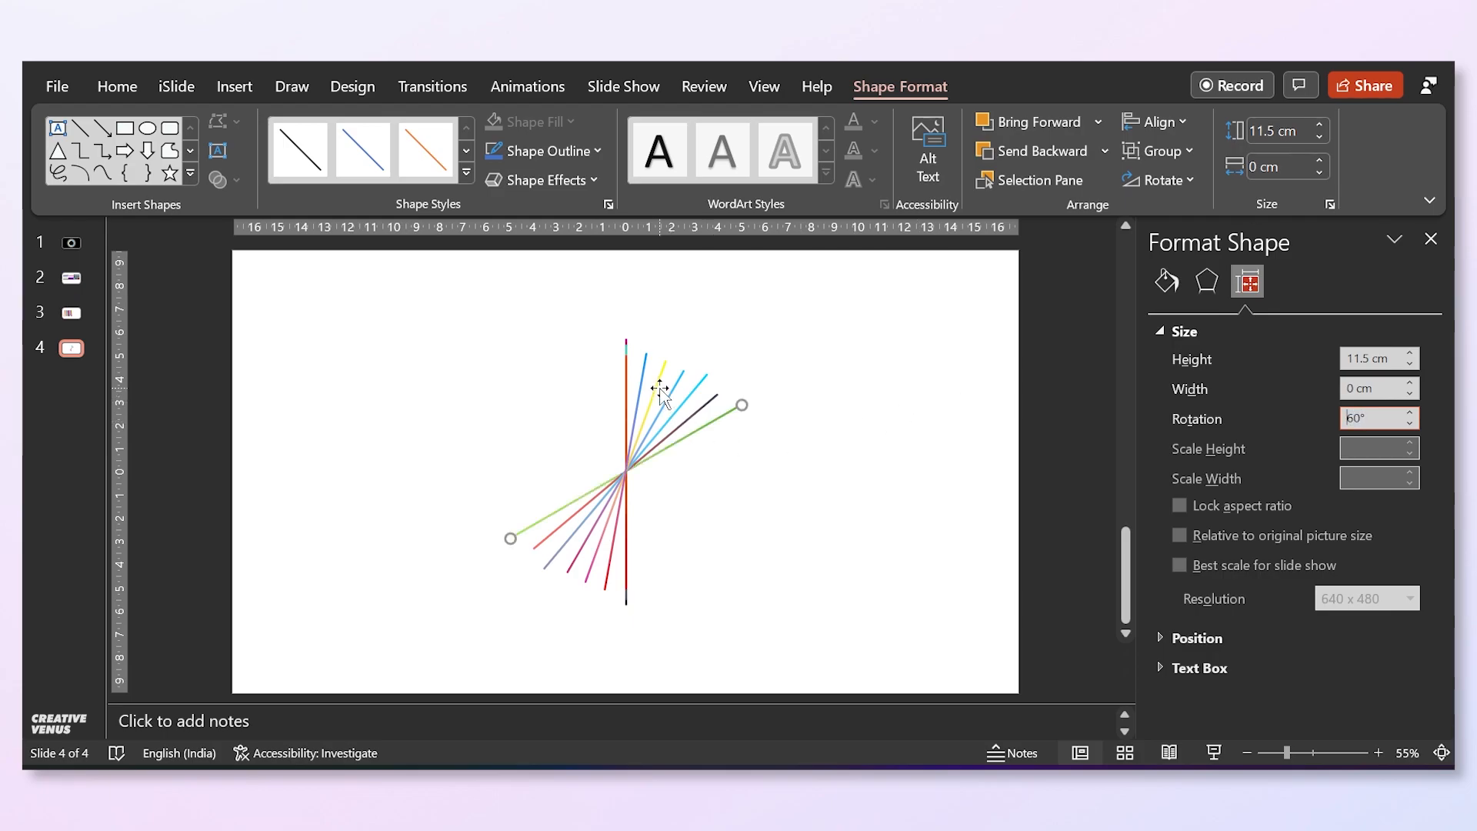
{"action": "left_click", "coordinate": [629, 377]}
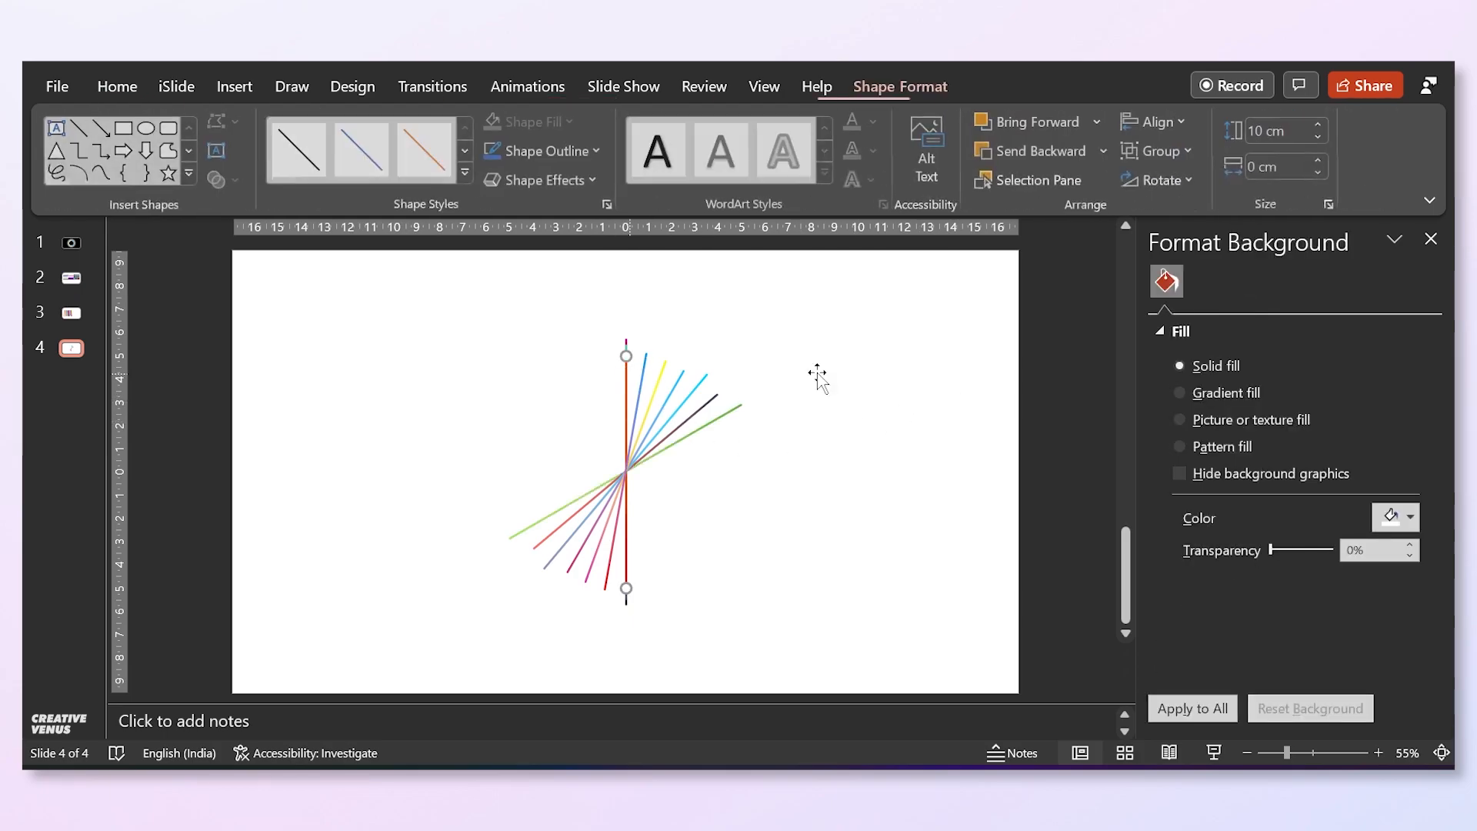
{"action": "left_click", "coordinate": [1150, 177]}
{"action": "left_click", "coordinate": [1213, 327]}
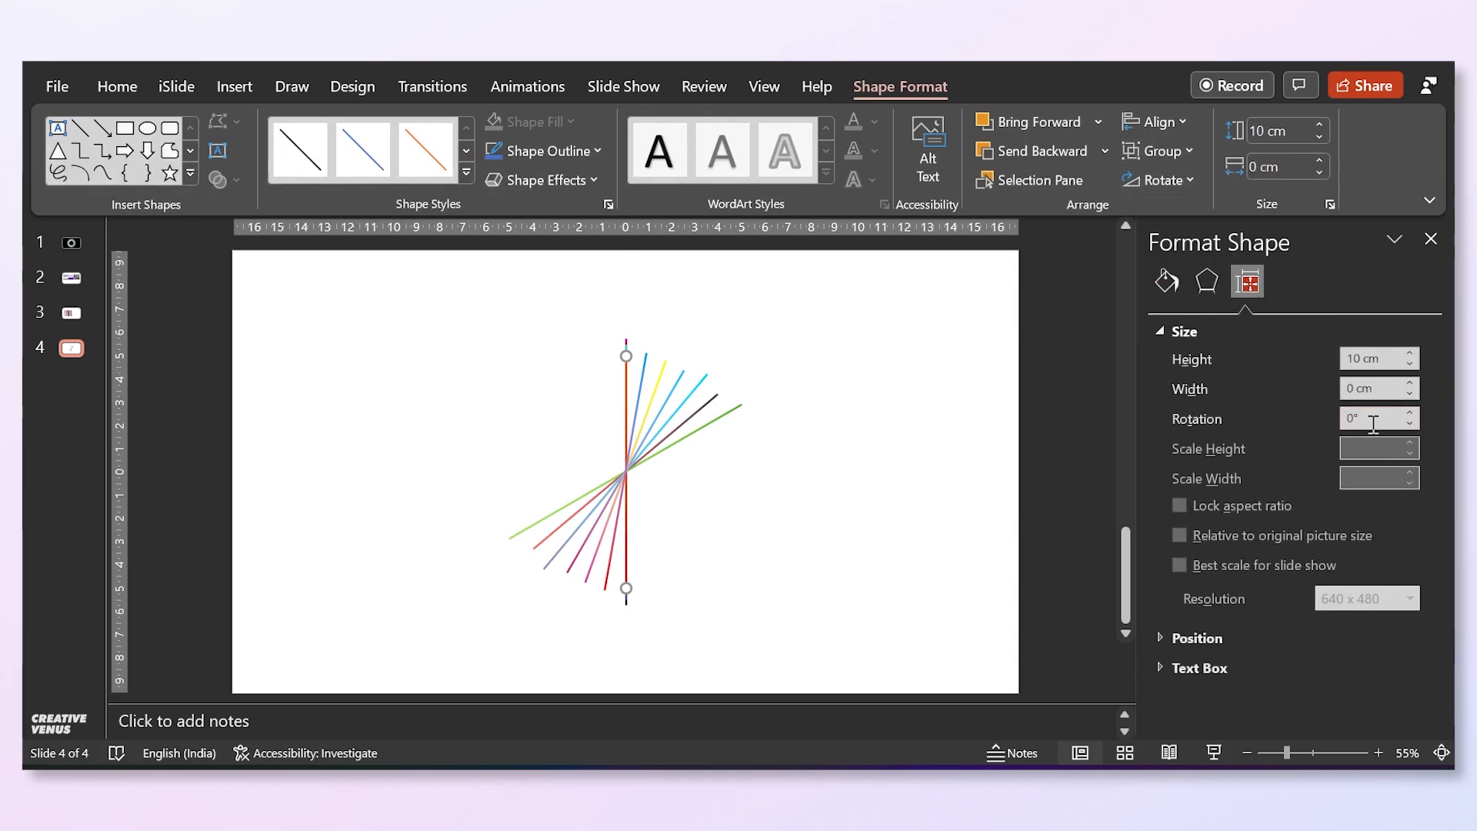
{"action": "type", "text": "70"}
{"action": "key", "text": "Return"}
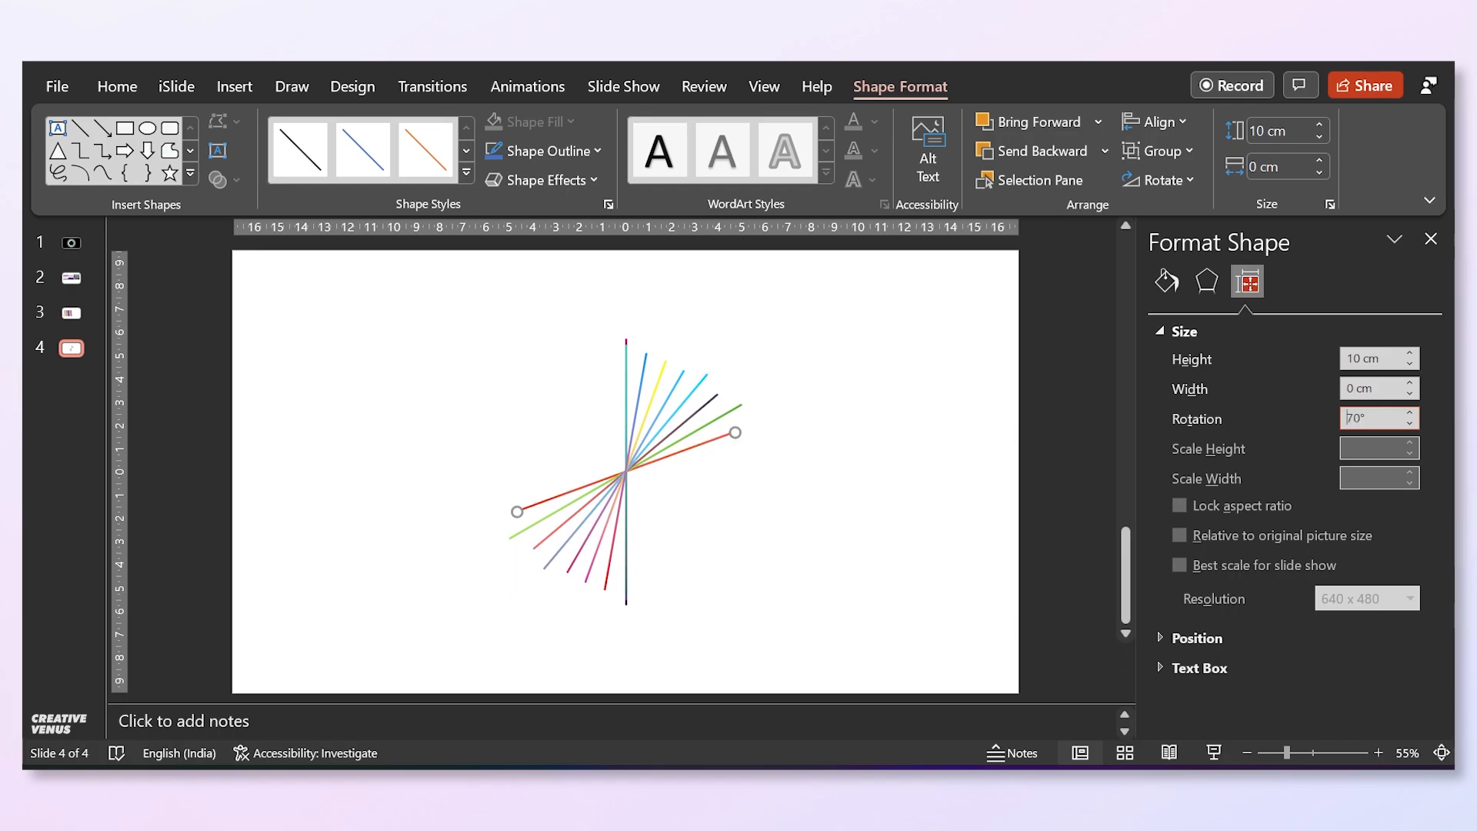
Set the rotation of the upright teal line to 80° and the next upright magenta-to-purple line to 90°.
{"action": "left_click", "coordinate": [624, 371]}
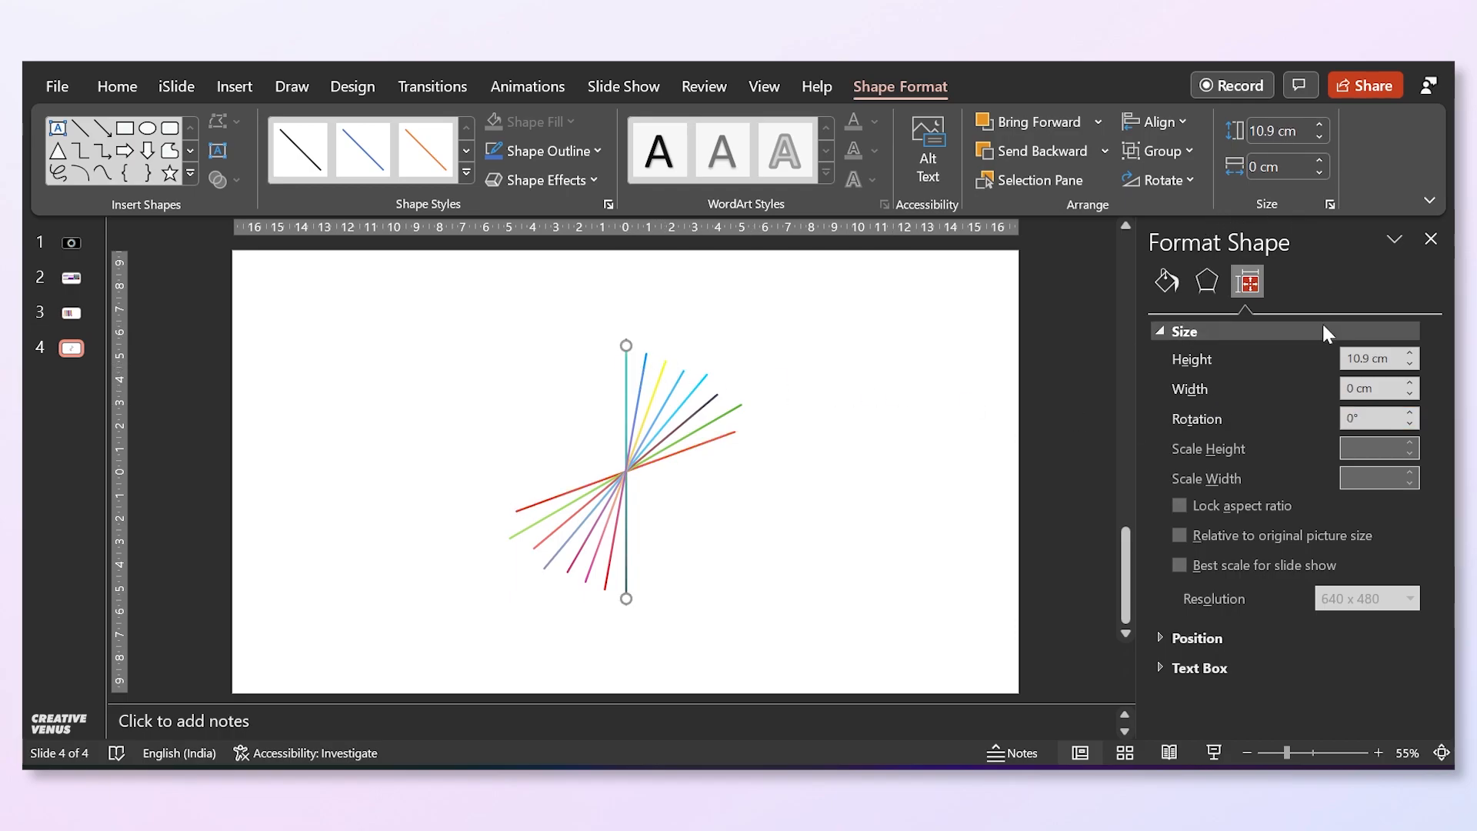
{"action": "double_click", "coordinate": [1373, 420]}
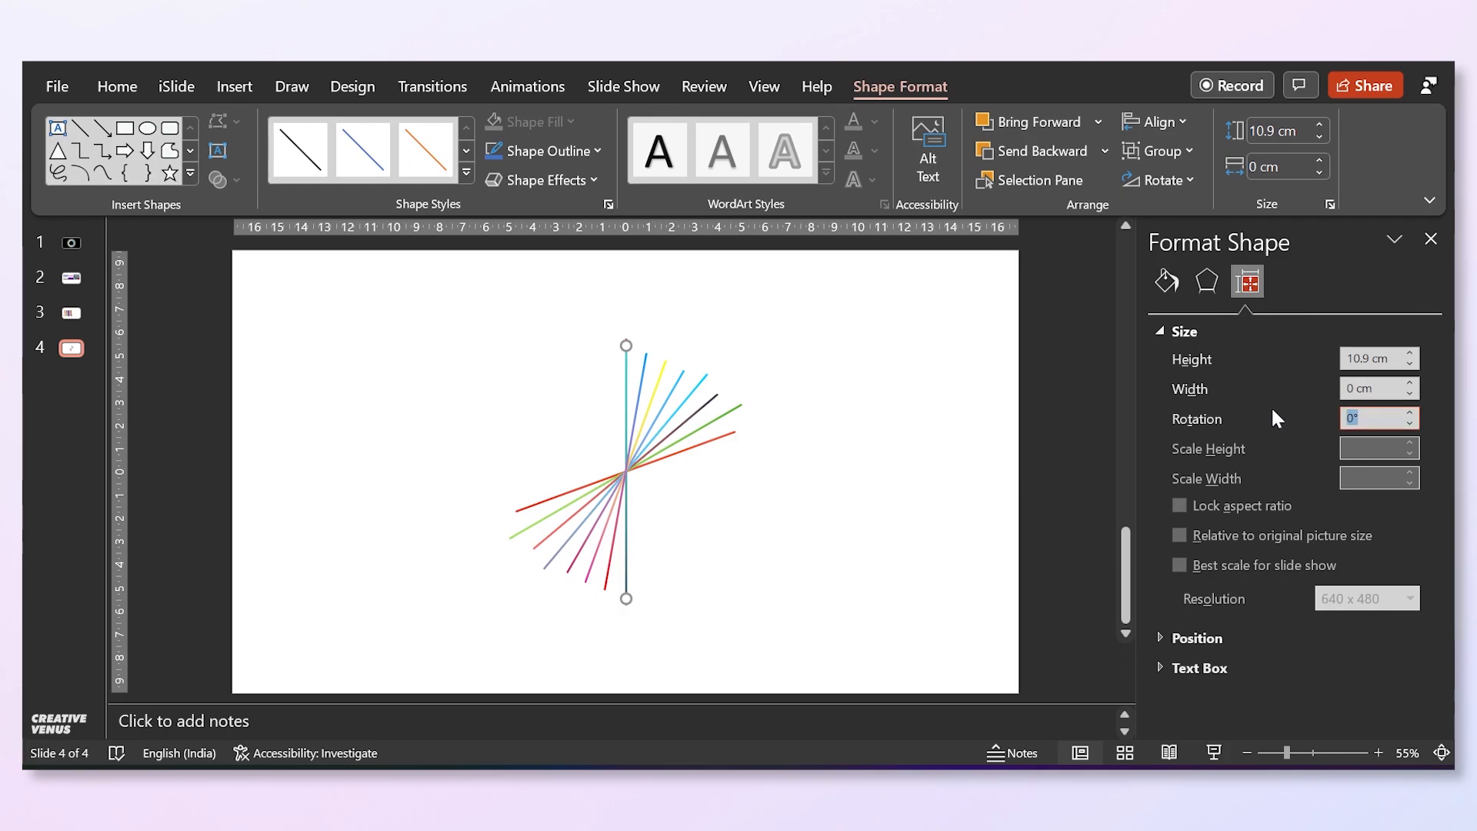
{"action": "type", "text": "80"}
{"action": "key", "text": "Return"}
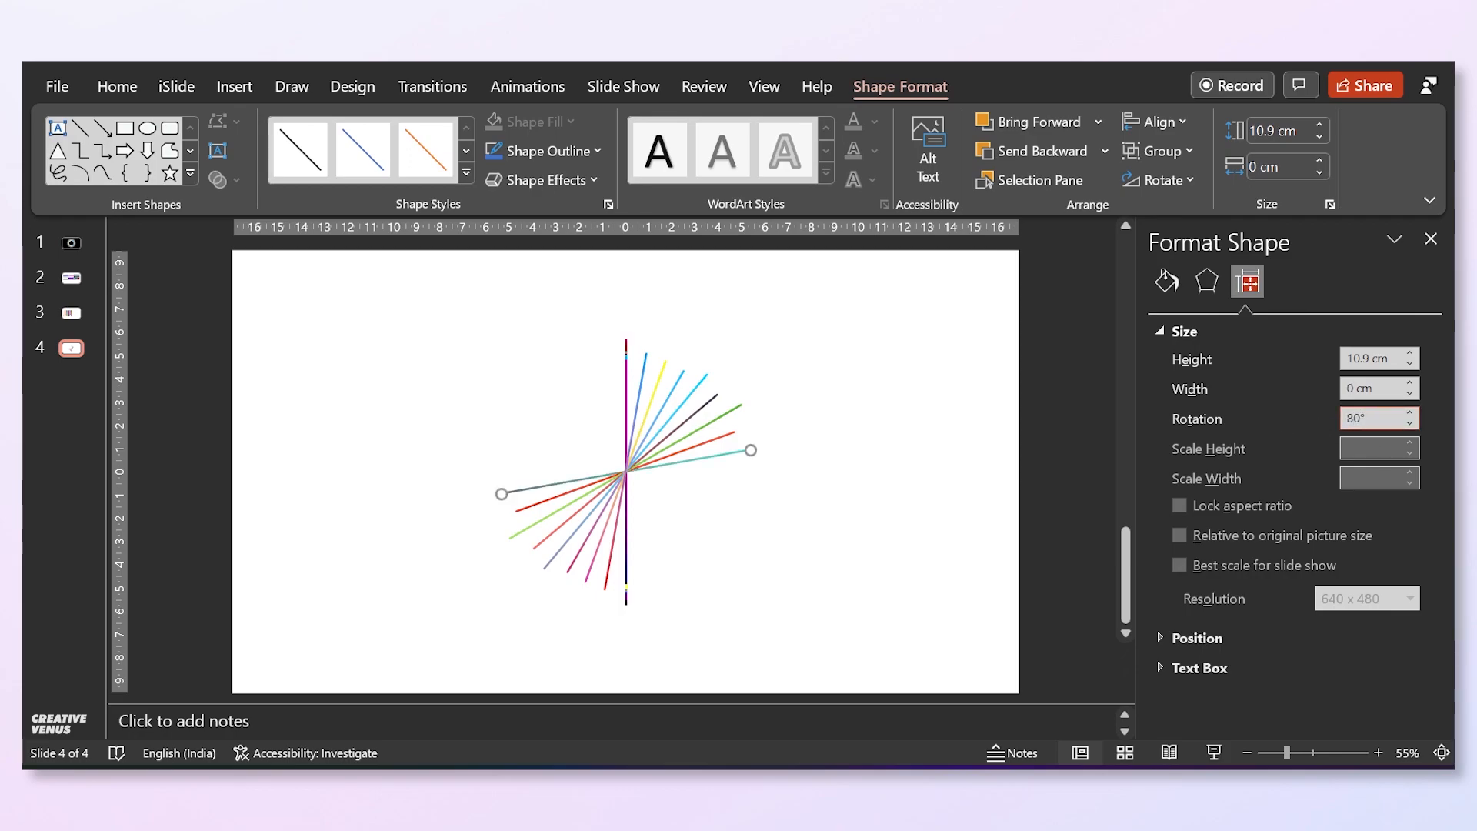
{"action": "left_click", "coordinate": [626, 375]}
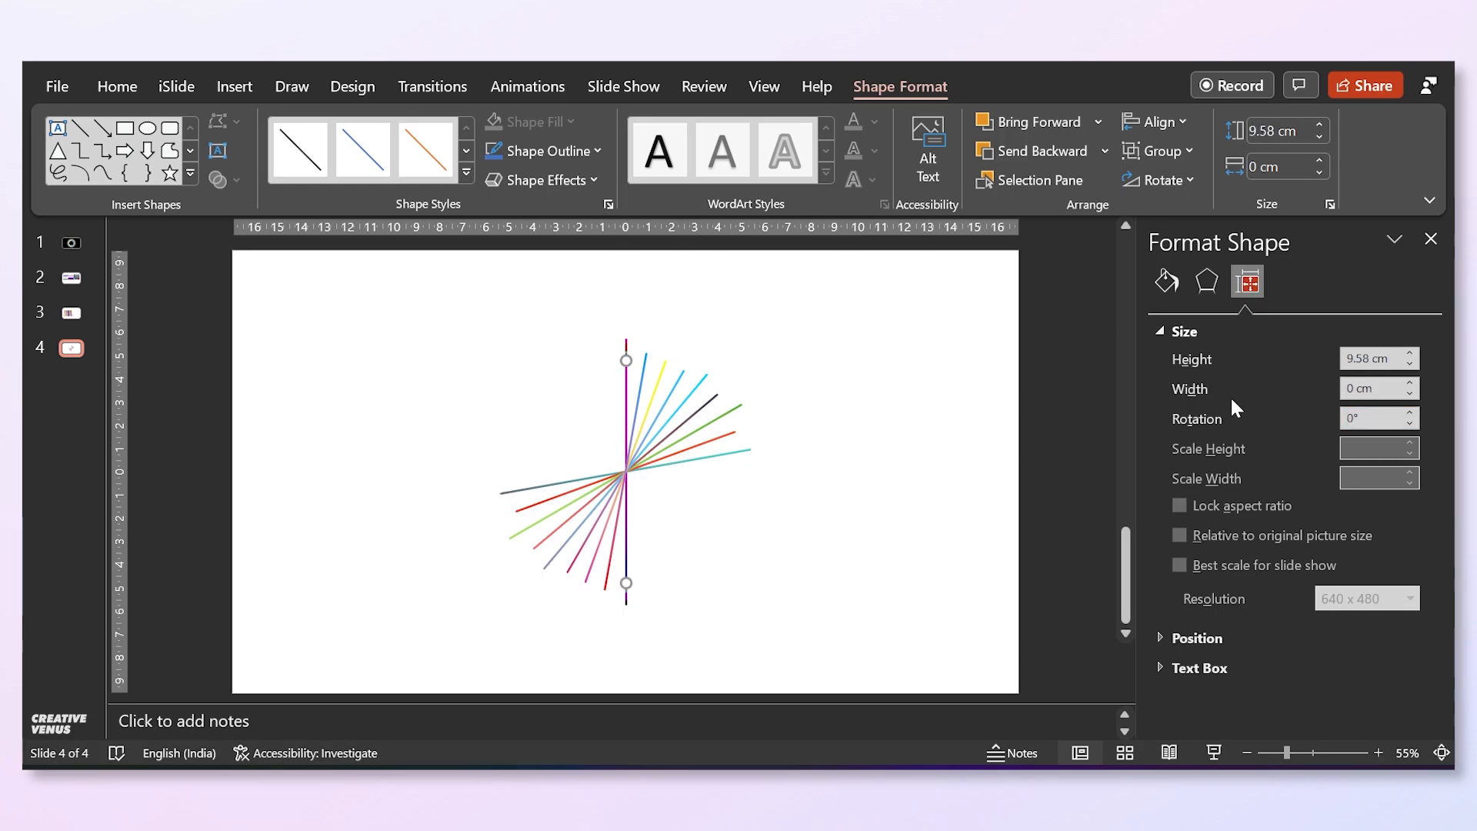
{"action": "double_click", "coordinate": [1372, 419]}
{"action": "type", "text": "90"}
{"action": "key", "text": "Return"}
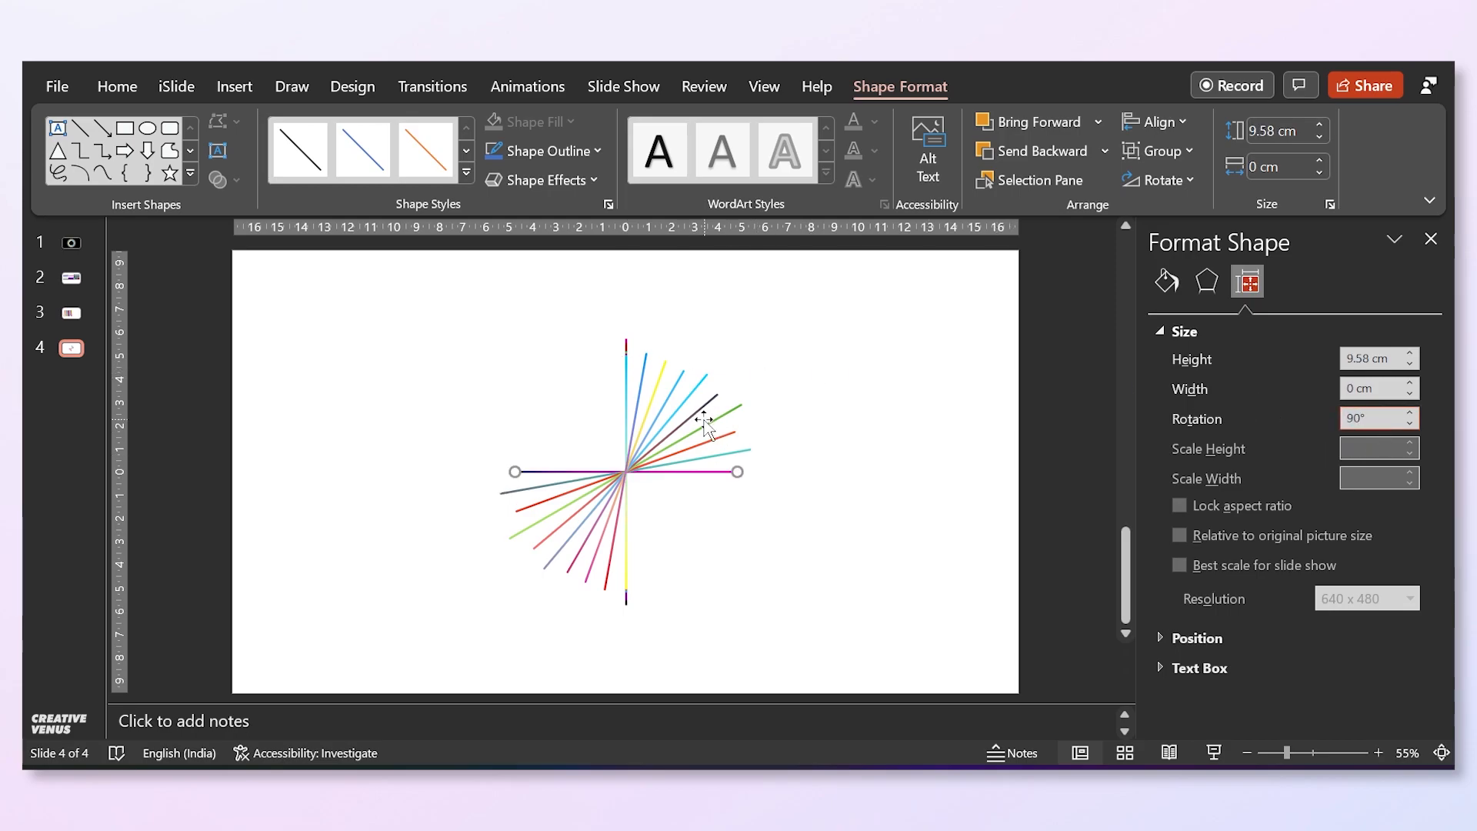
Set the rotation of the upright cyan-to-yellow line to 100° and the next upright crimson-to-orange line to 110°.
{"action": "left_click", "coordinate": [626, 374]}
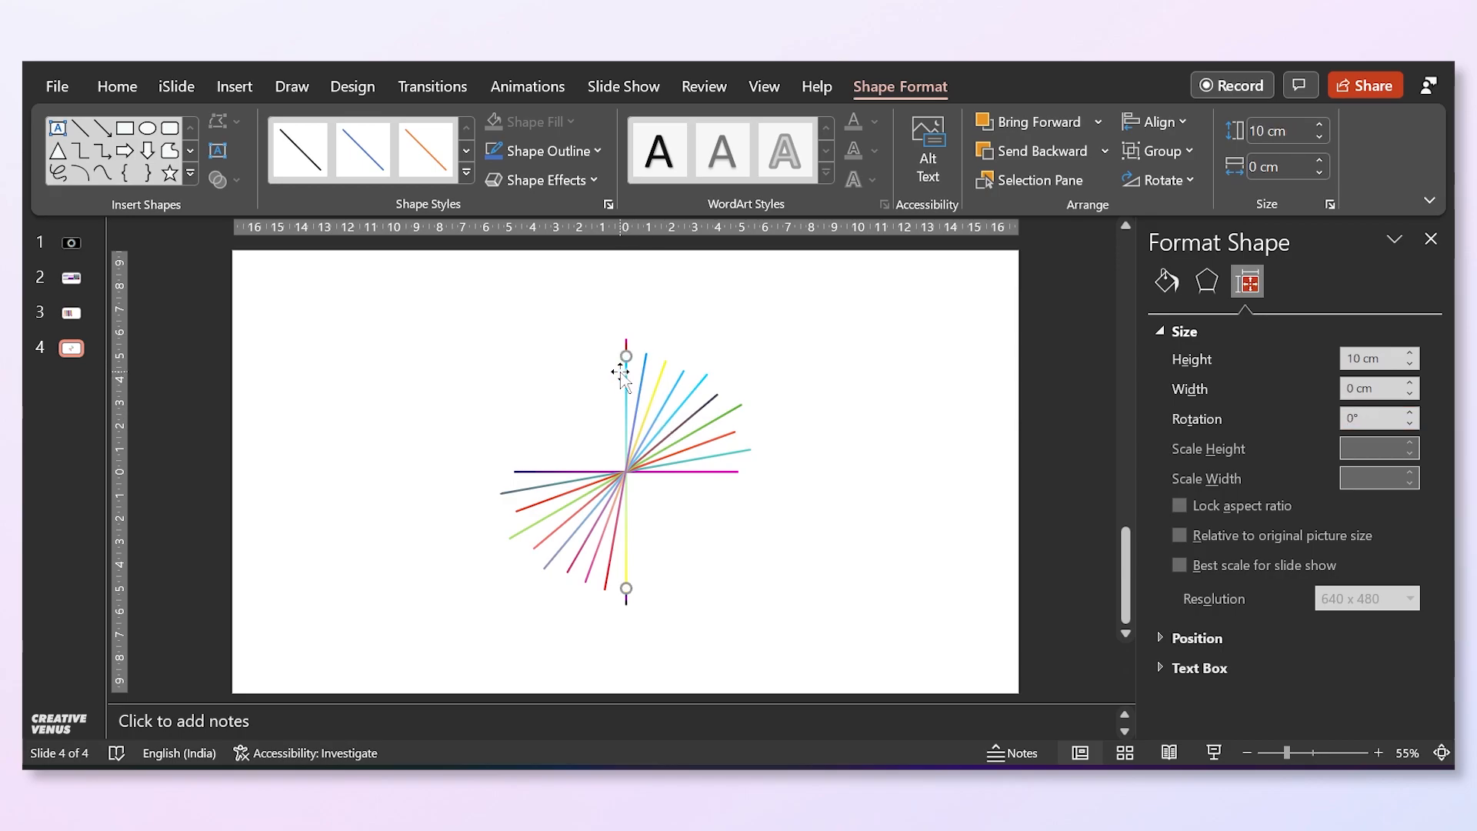
{"action": "double_click", "coordinate": [1358, 419]}
{"action": "type", "text": "100"}
{"action": "key", "text": "Return"}
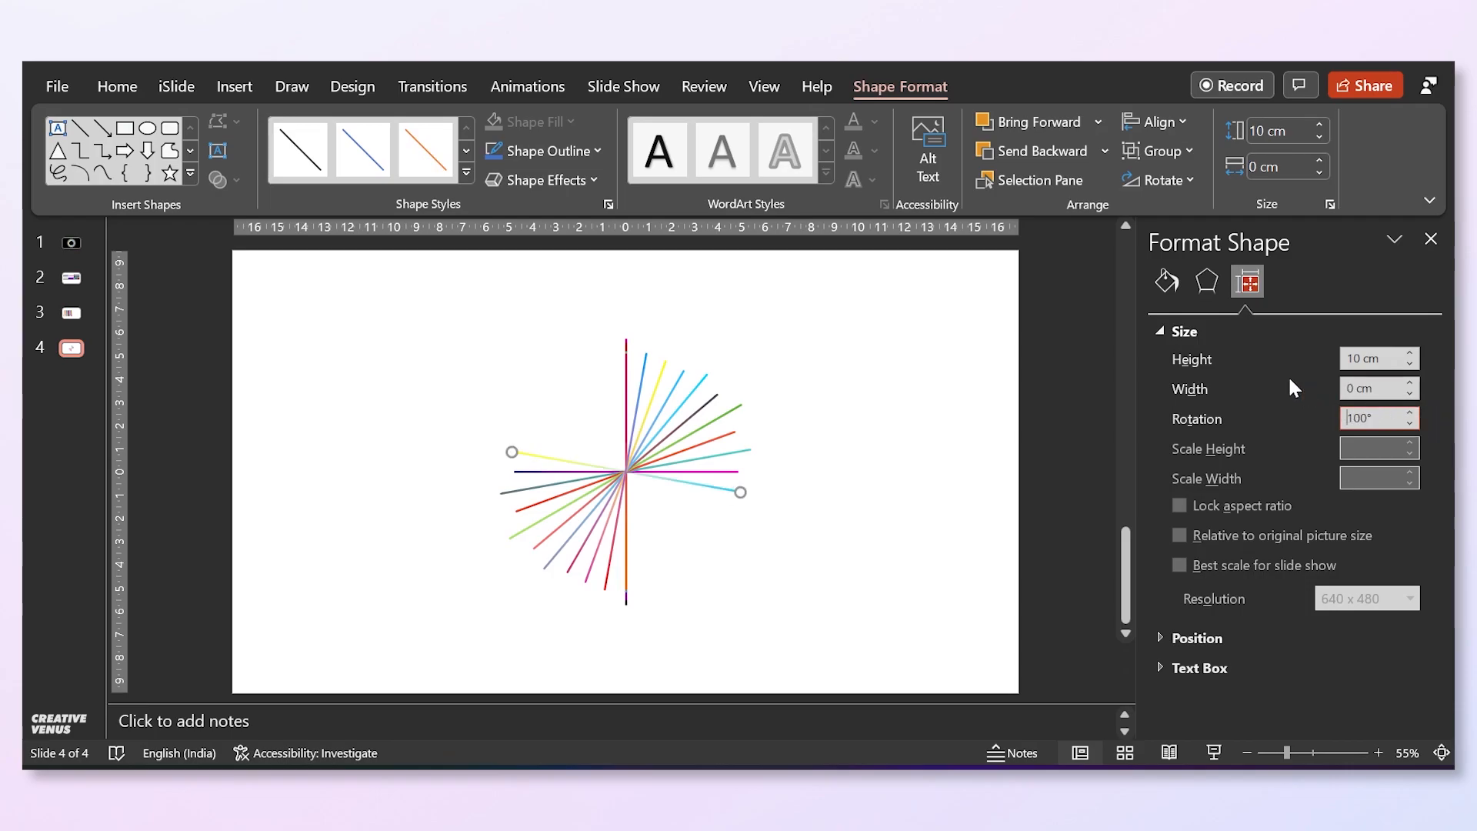
{"action": "left_click", "coordinate": [626, 389]}
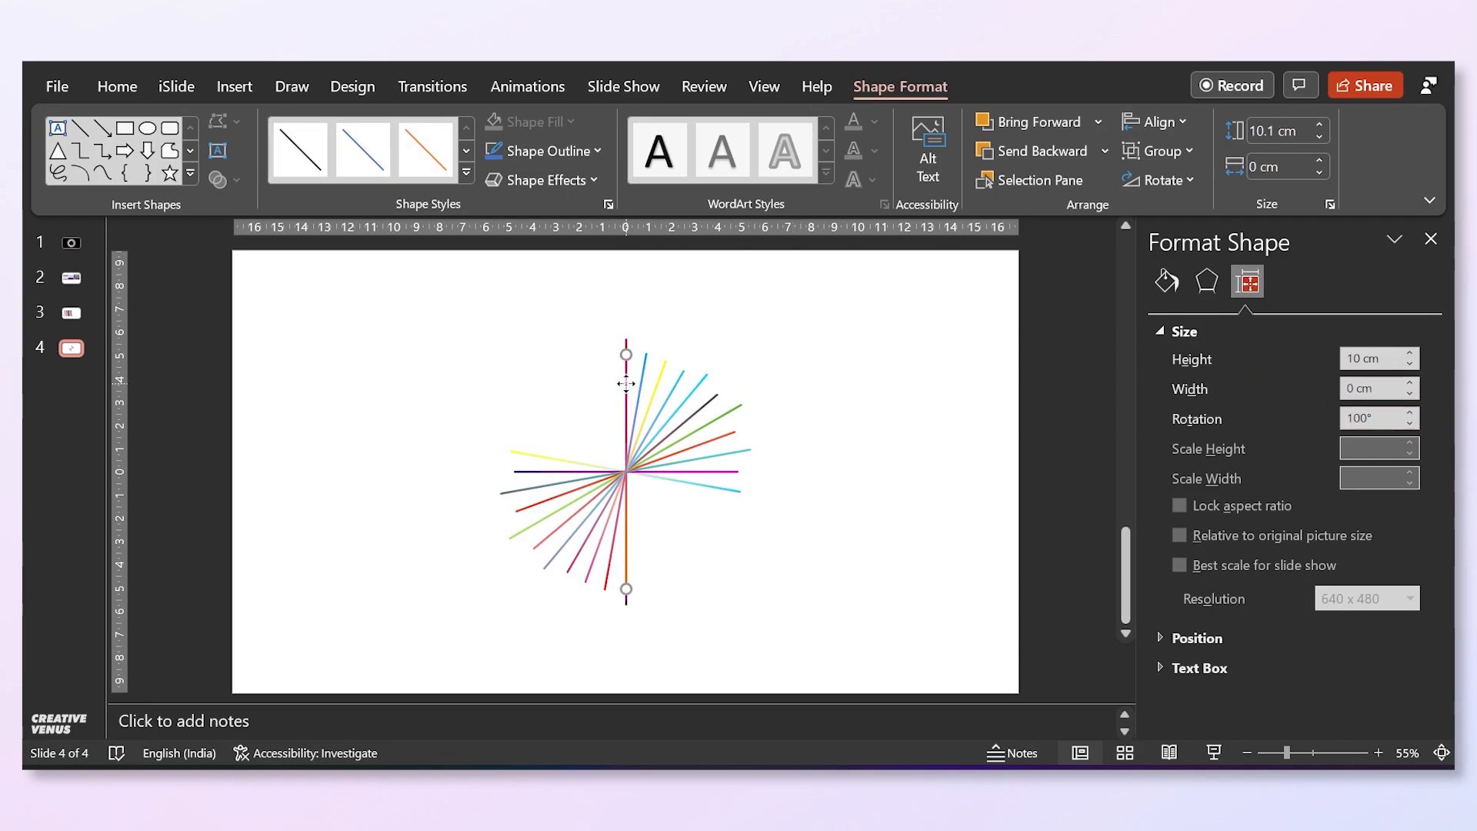
{"action": "double_click", "coordinate": [1381, 416]}
{"action": "type", "text": "11"}
{"action": "key", "text": "Return"}
Set the rotation of the upright green-to-blue line to 120° and the next upright dark blue line to 130°.
{"action": "left_click", "coordinate": [635, 390]}
{"action": "double_click", "coordinate": [1356, 417]}
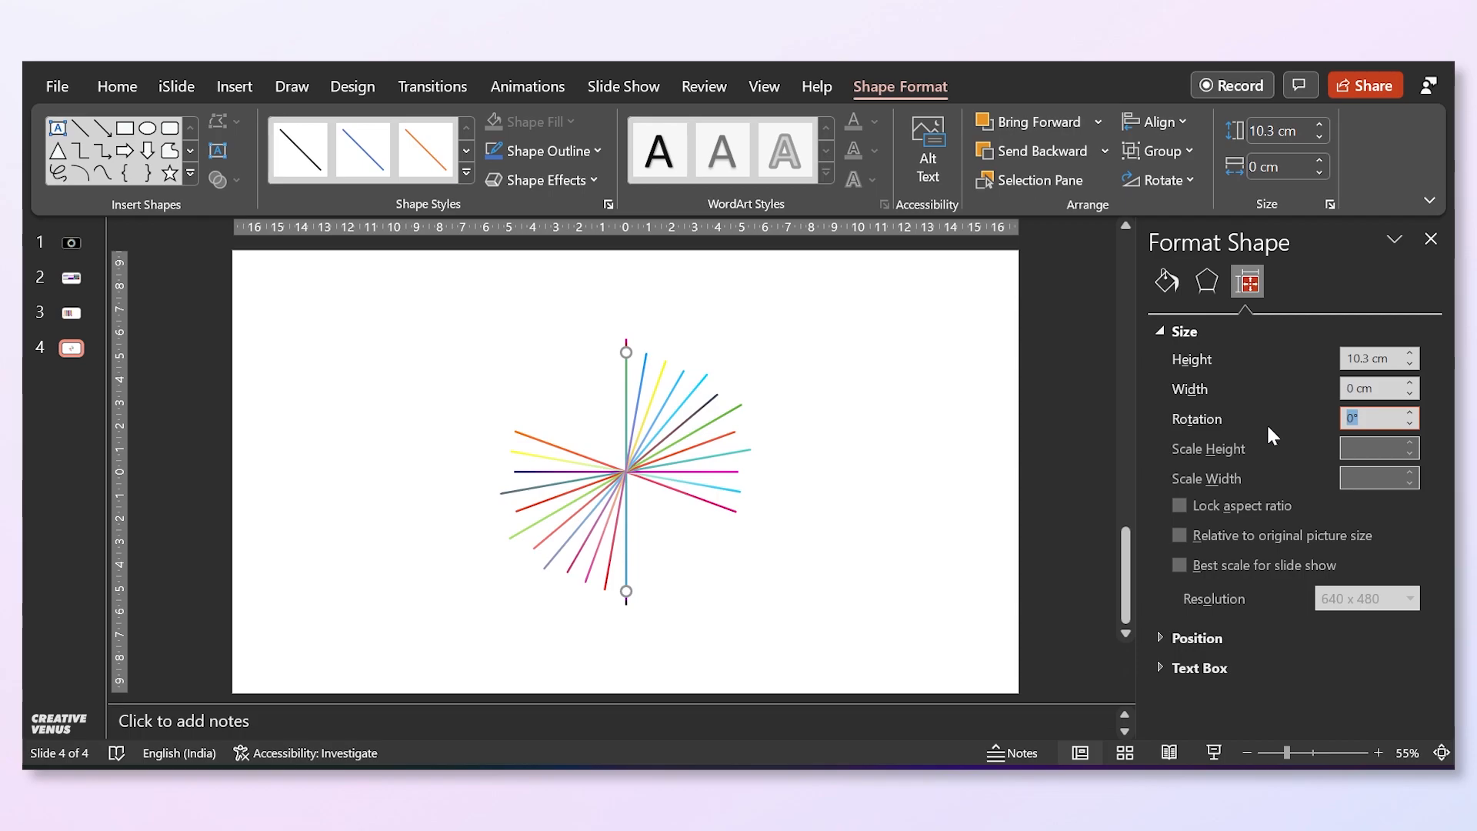
{"action": "type", "text": "120"}
{"action": "key", "text": "Return"}
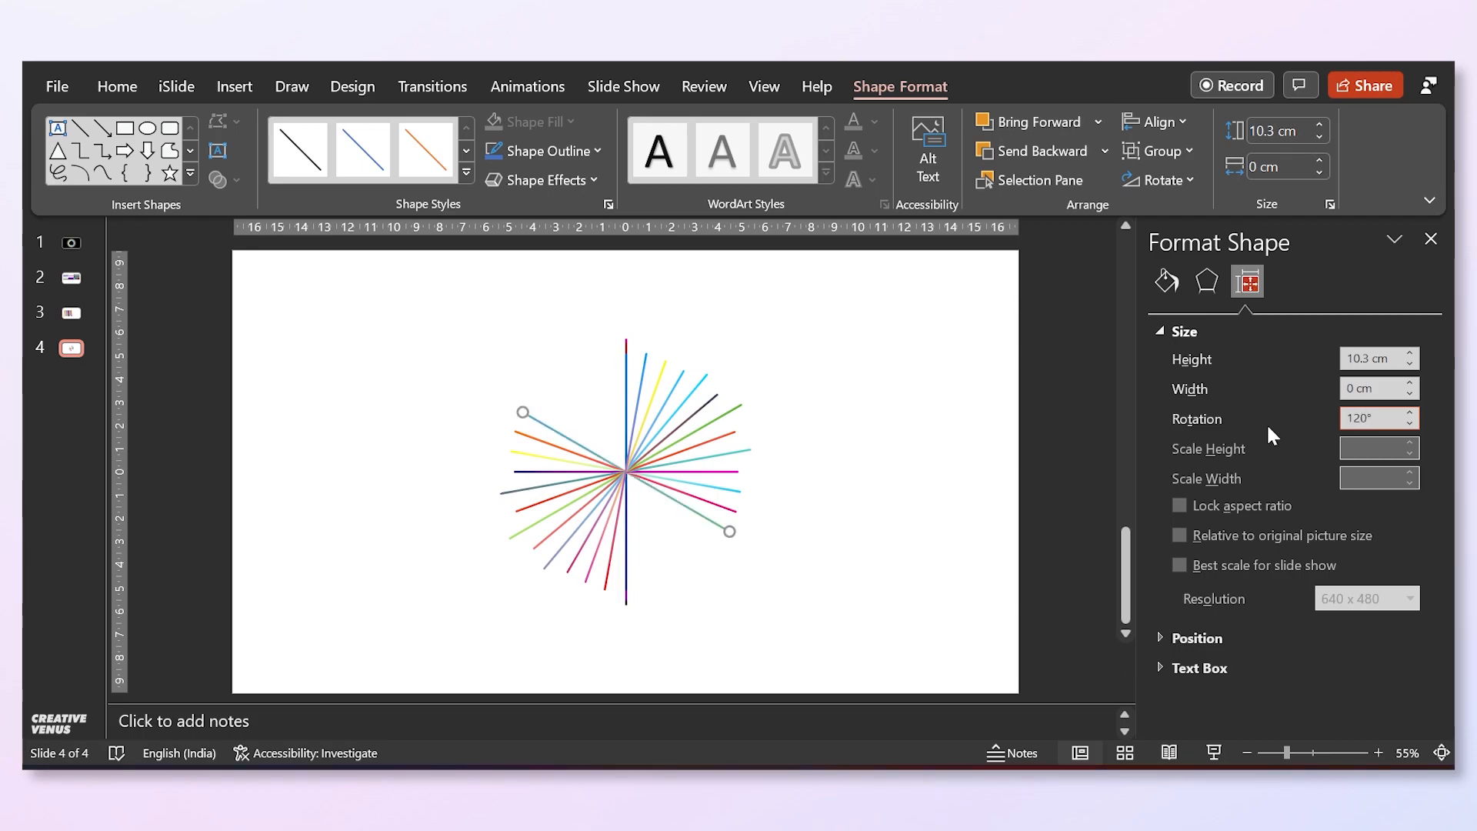
{"action": "left_click", "coordinate": [626, 379]}
{"action": "double_click", "coordinate": [1356, 418]}
{"action": "type", "text": "130"}
{"action": "key", "text": "Return"}
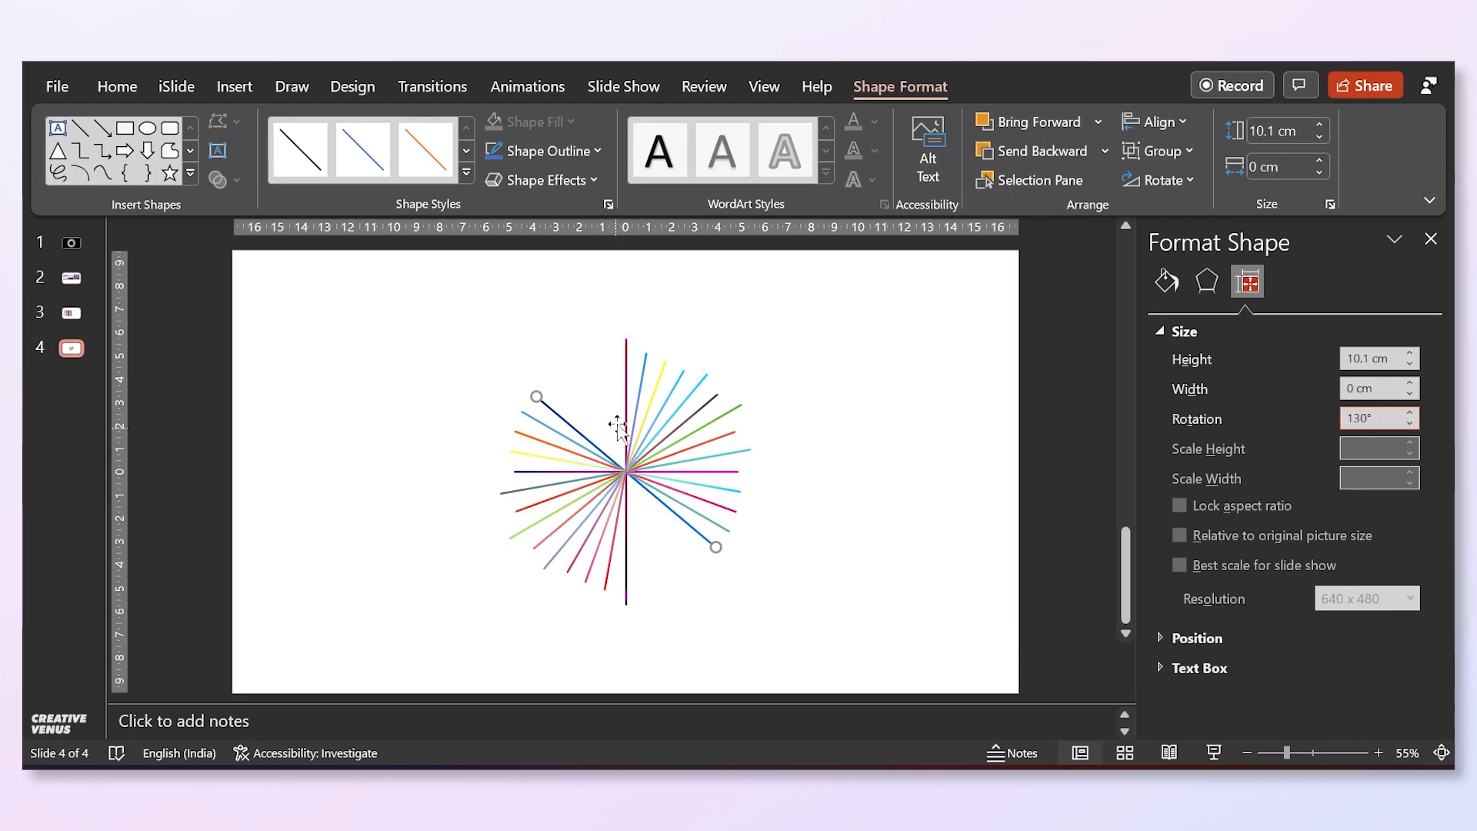
Rotate the next two upright lines in the centre stack to 140° and 150° respectively.
{"action": "left_click", "coordinate": [626, 369]}
{"action": "left_click", "coordinate": [1368, 417]}
{"action": "type", "text": "140"}
{"action": "key", "text": "Return"}
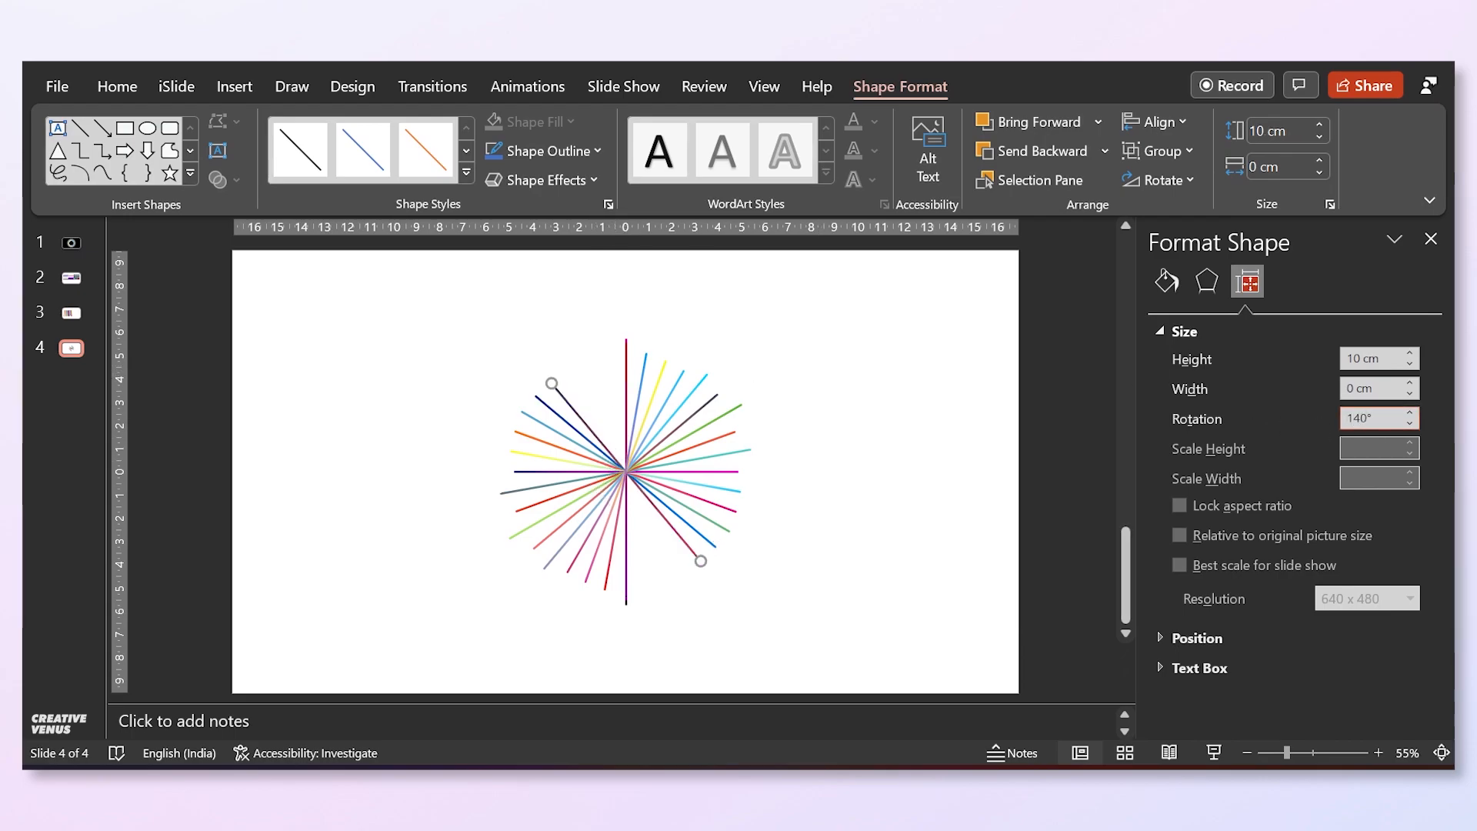
{"action": "left_click", "coordinate": [627, 382]}
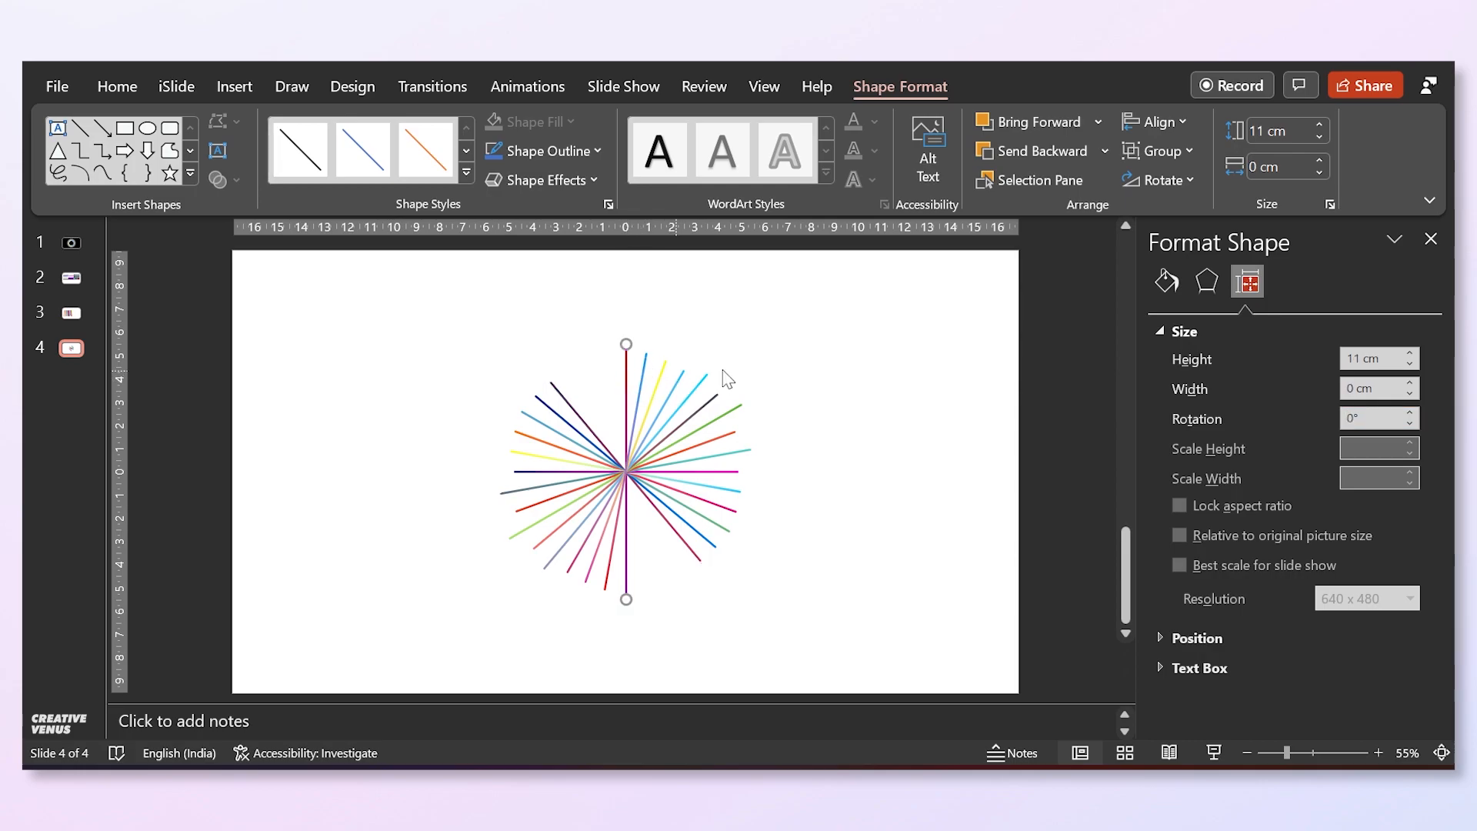
{"action": "left_click", "coordinate": [1369, 416]}
{"action": "type", "text": "150"}
{"action": "key", "text": "Return"}
Rotate the next two upright lines in the centre stack to 160° and 170° respectively.
{"action": "left_click", "coordinate": [627, 377]}
{"action": "double_click", "coordinate": [1378, 419]}
{"action": "type", "text": "160"}
{"action": "key", "text": "Return"}
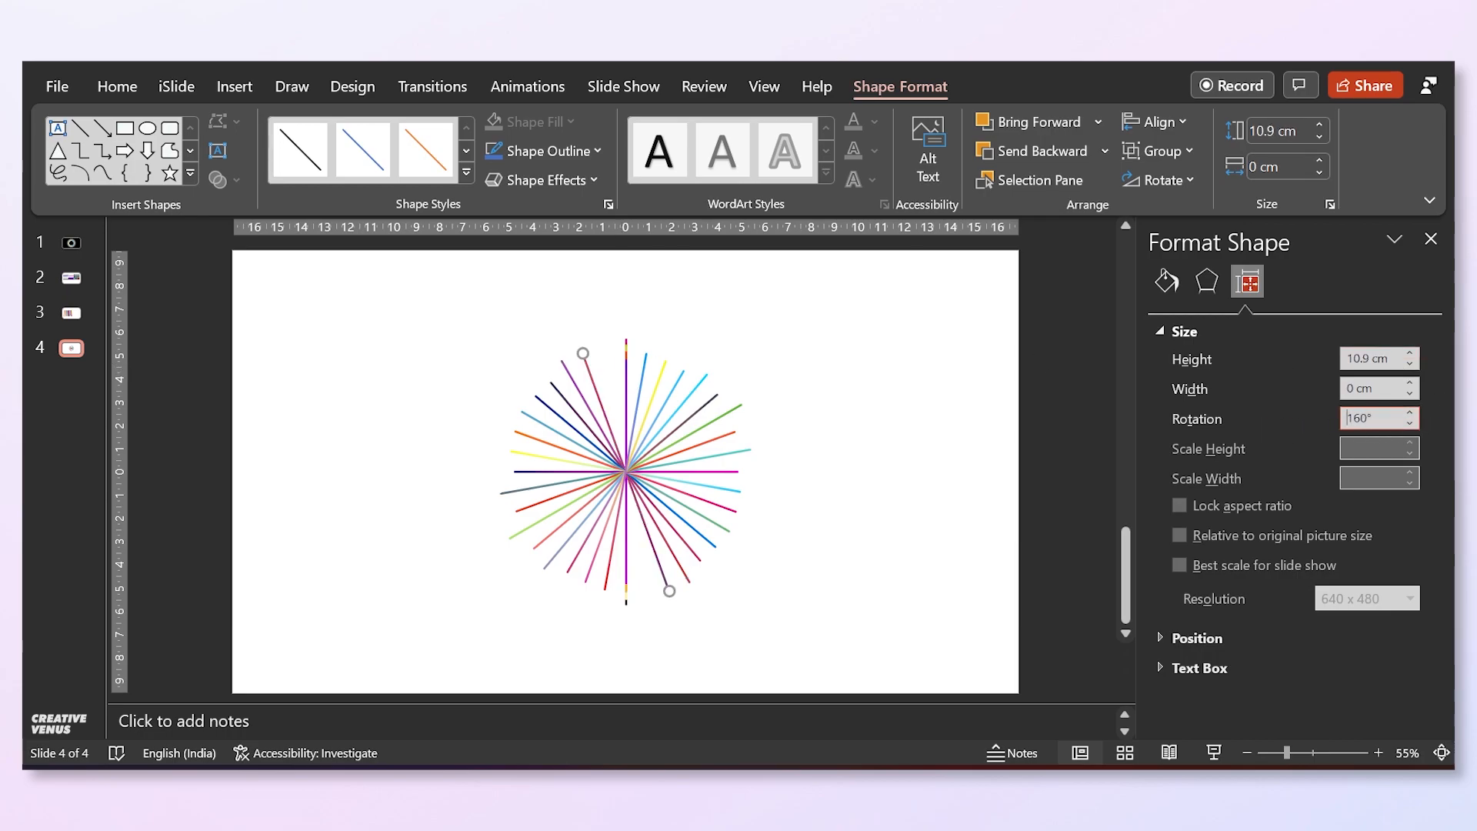
{"action": "left_click", "coordinate": [626, 388]}
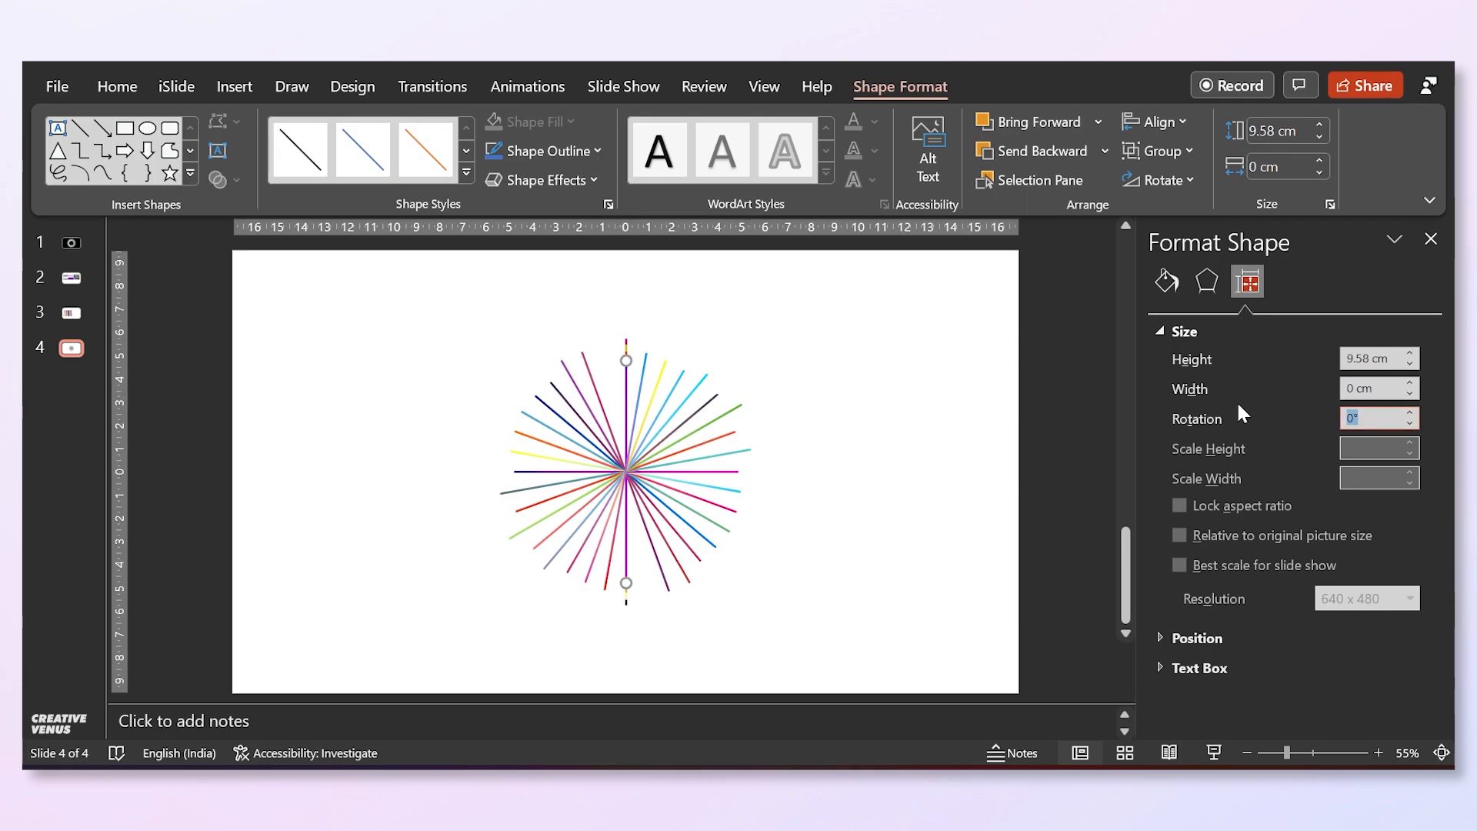
{"action": "type", "text": "170"}
{"action": "key", "text": "Return"}
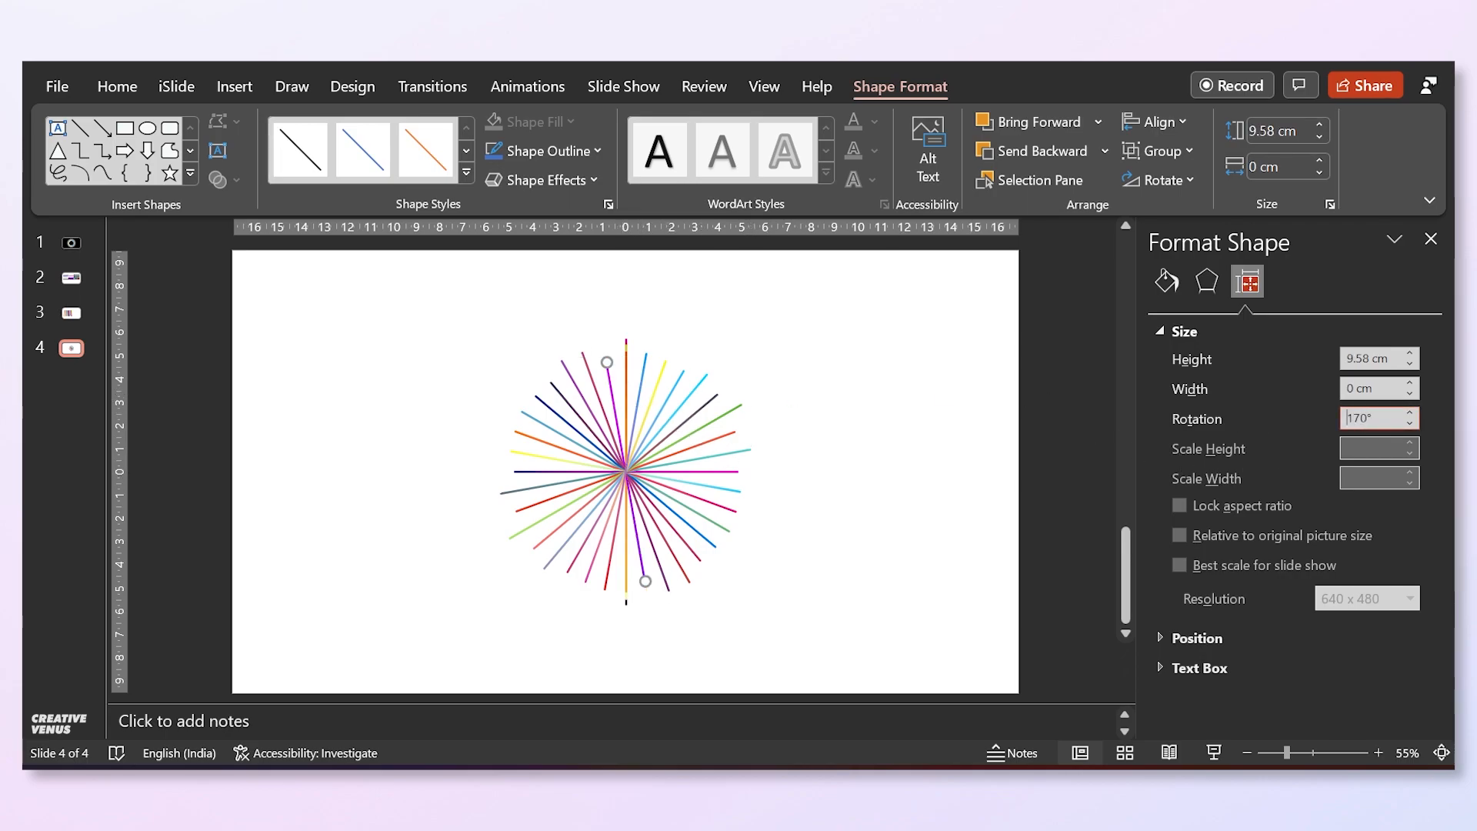
Set the rotation of the upright orange-to-yellow line to 5°, between the vertical and the 10° line.
{"action": "left_click", "coordinate": [626, 377]}
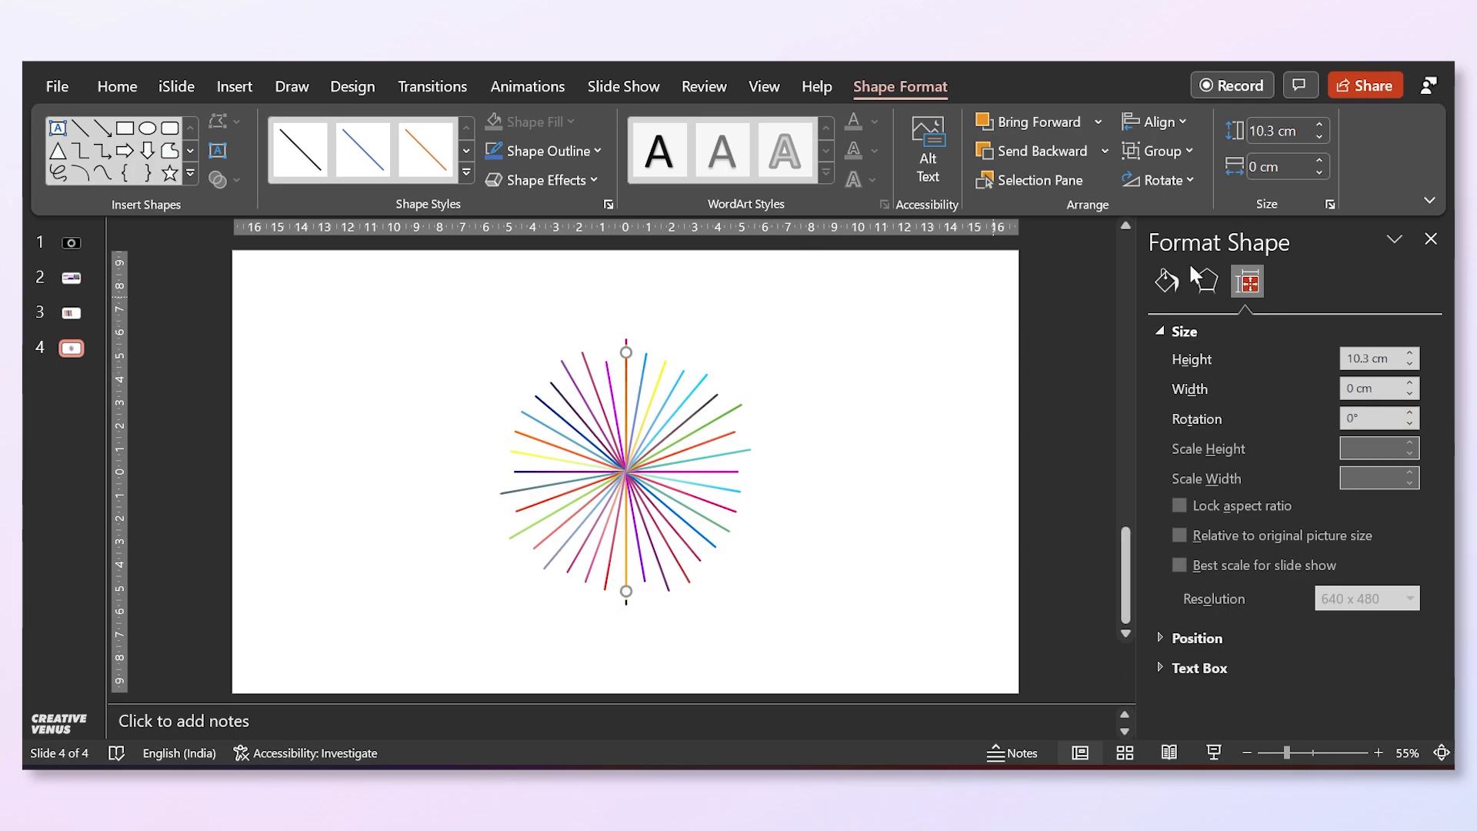
{"action": "double_click", "coordinate": [1355, 417]}
{"action": "type", "text": "5"}
{"action": "key", "text": "Return"}
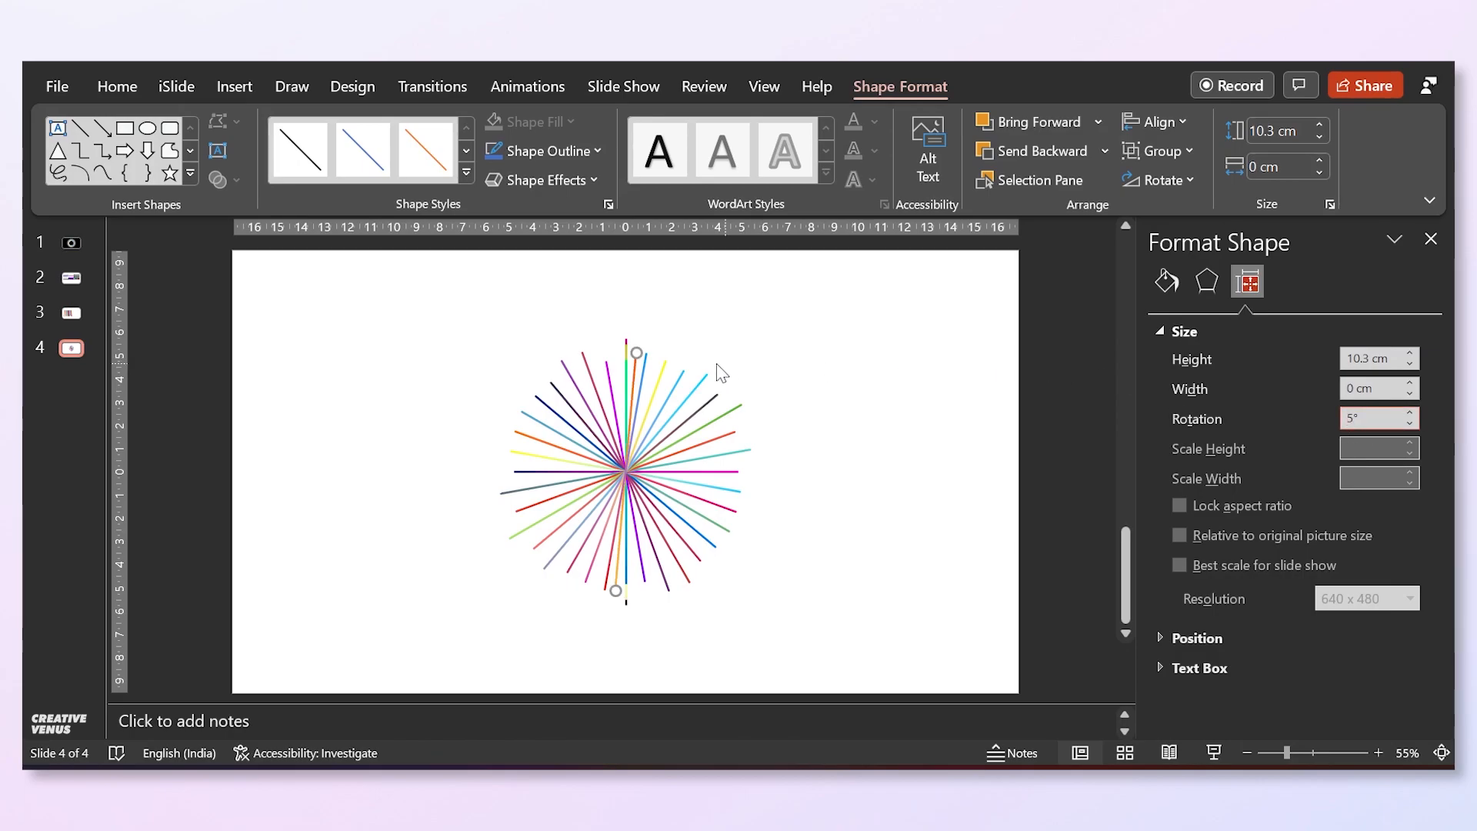
Set the rotation of the next two upright lines in the centre stack to 15° and 25° respectively.
{"action": "left_click", "coordinate": [626, 368]}
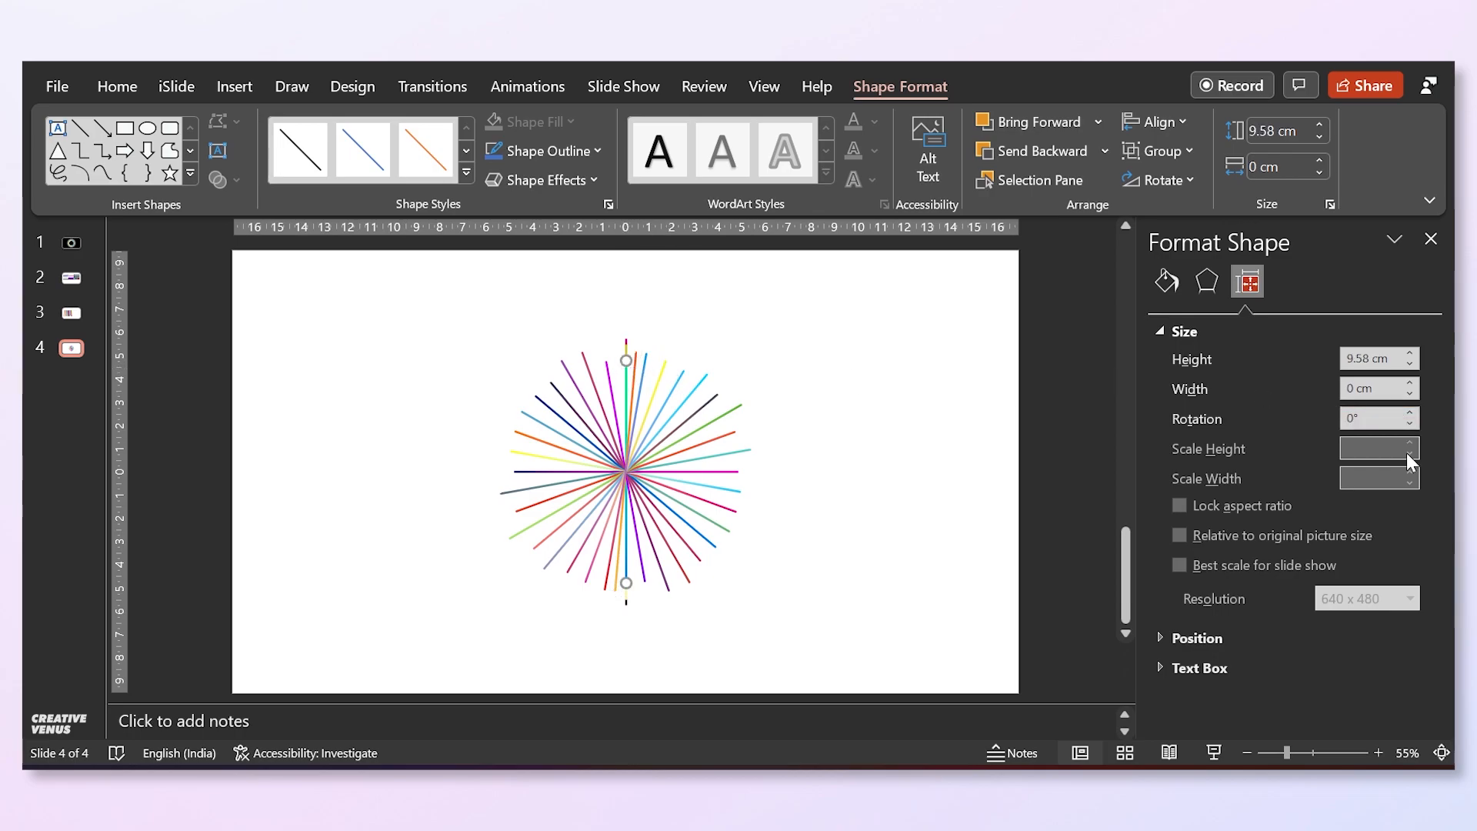
{"action": "double_click", "coordinate": [1368, 422]}
{"action": "type", "text": "15"}
{"action": "key", "text": "Return"}
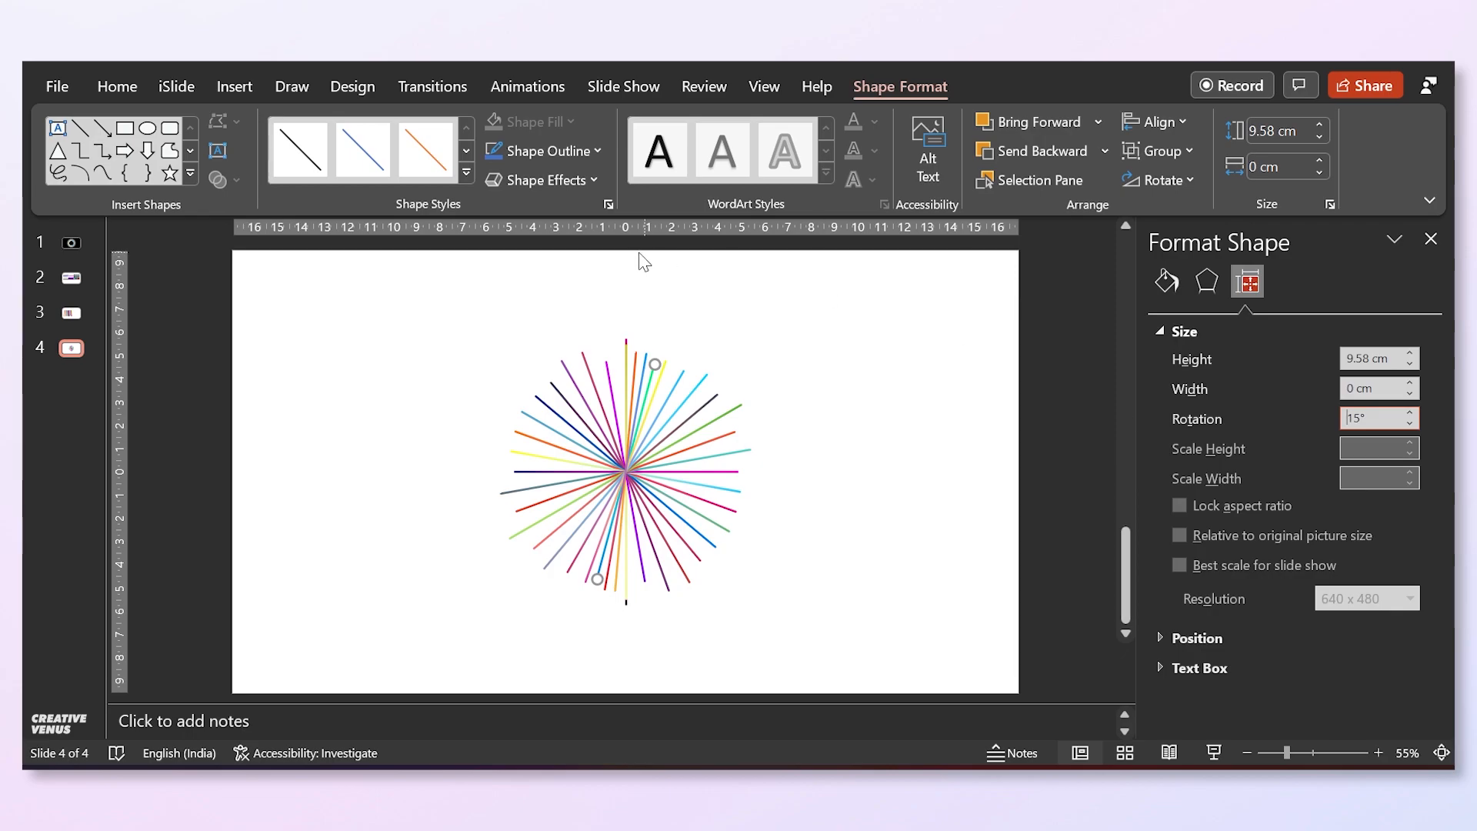
{"action": "left_click", "coordinate": [627, 353]}
{"action": "double_click", "coordinate": [1374, 419]}
{"action": "type", "text": "25"}
{"action": "key", "text": "Return"}
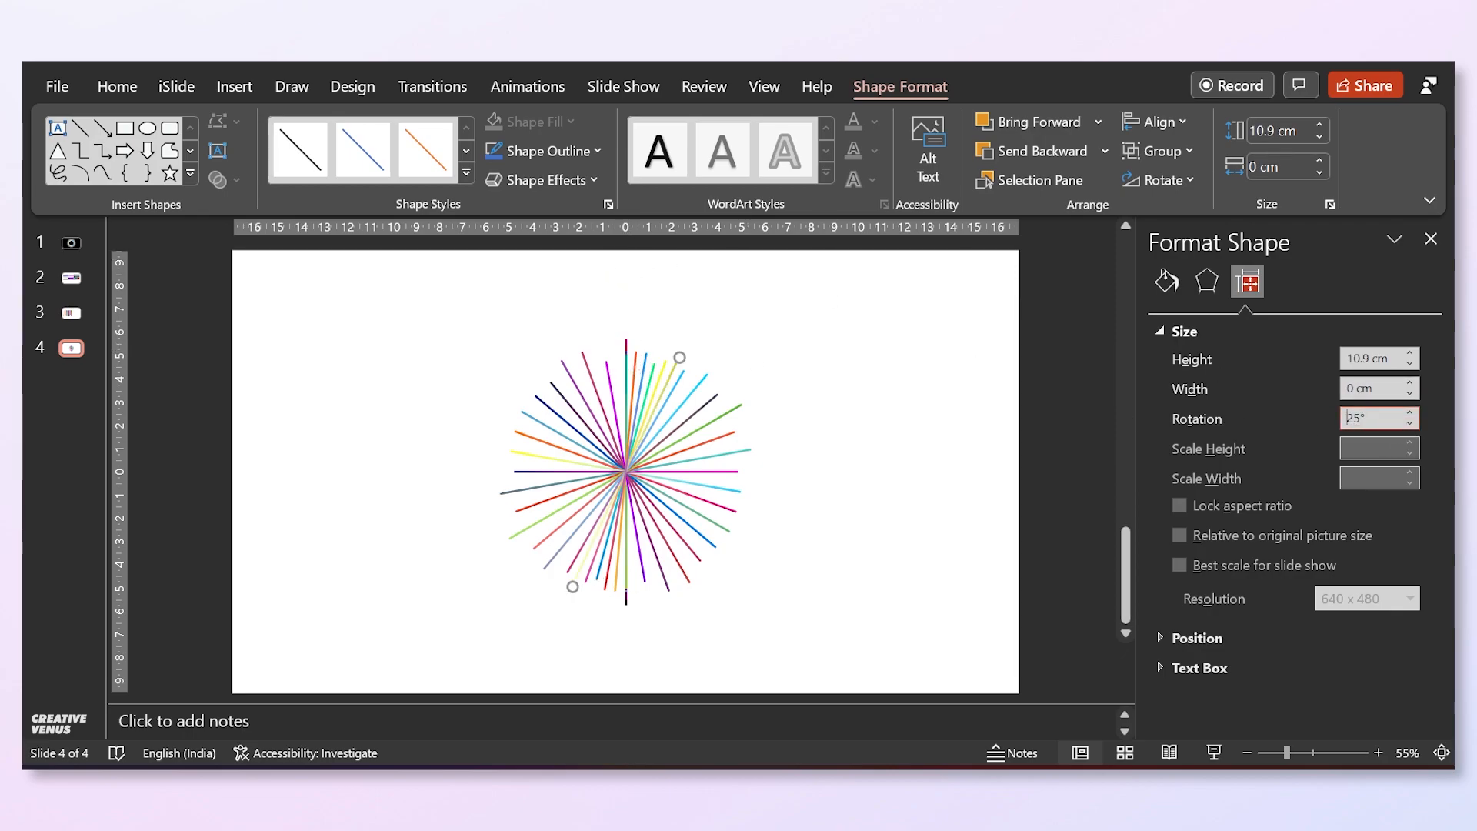
Rotate the next two upright lines in the centre stack to 35° and 45° respectively.
{"action": "left_click", "coordinate": [623, 354]}
{"action": "double_click", "coordinate": [1369, 418]}
{"action": "type", "text": "35"}
{"action": "key", "text": "Return"}
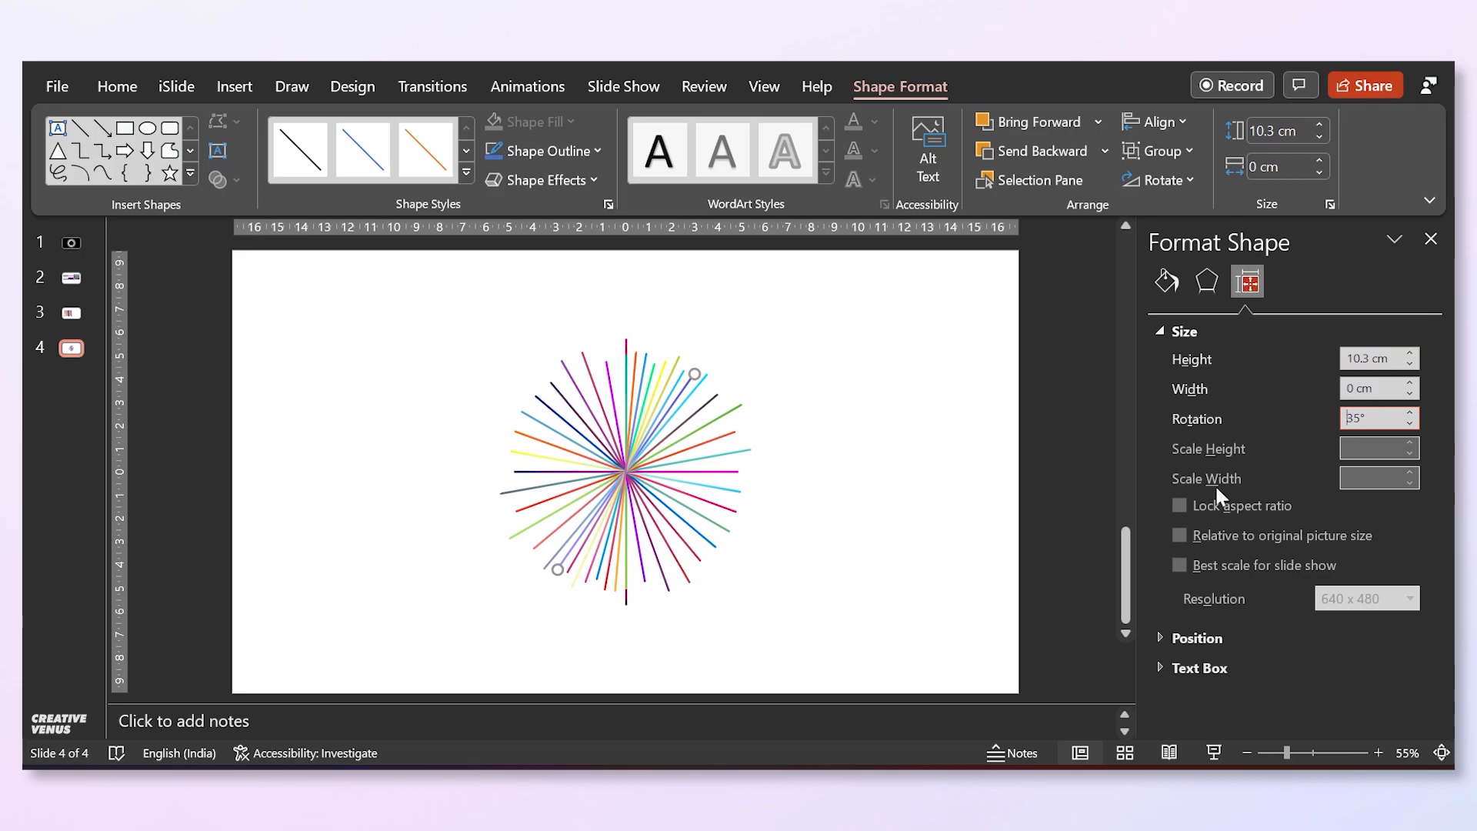
{"action": "left_click", "coordinate": [626, 371]}
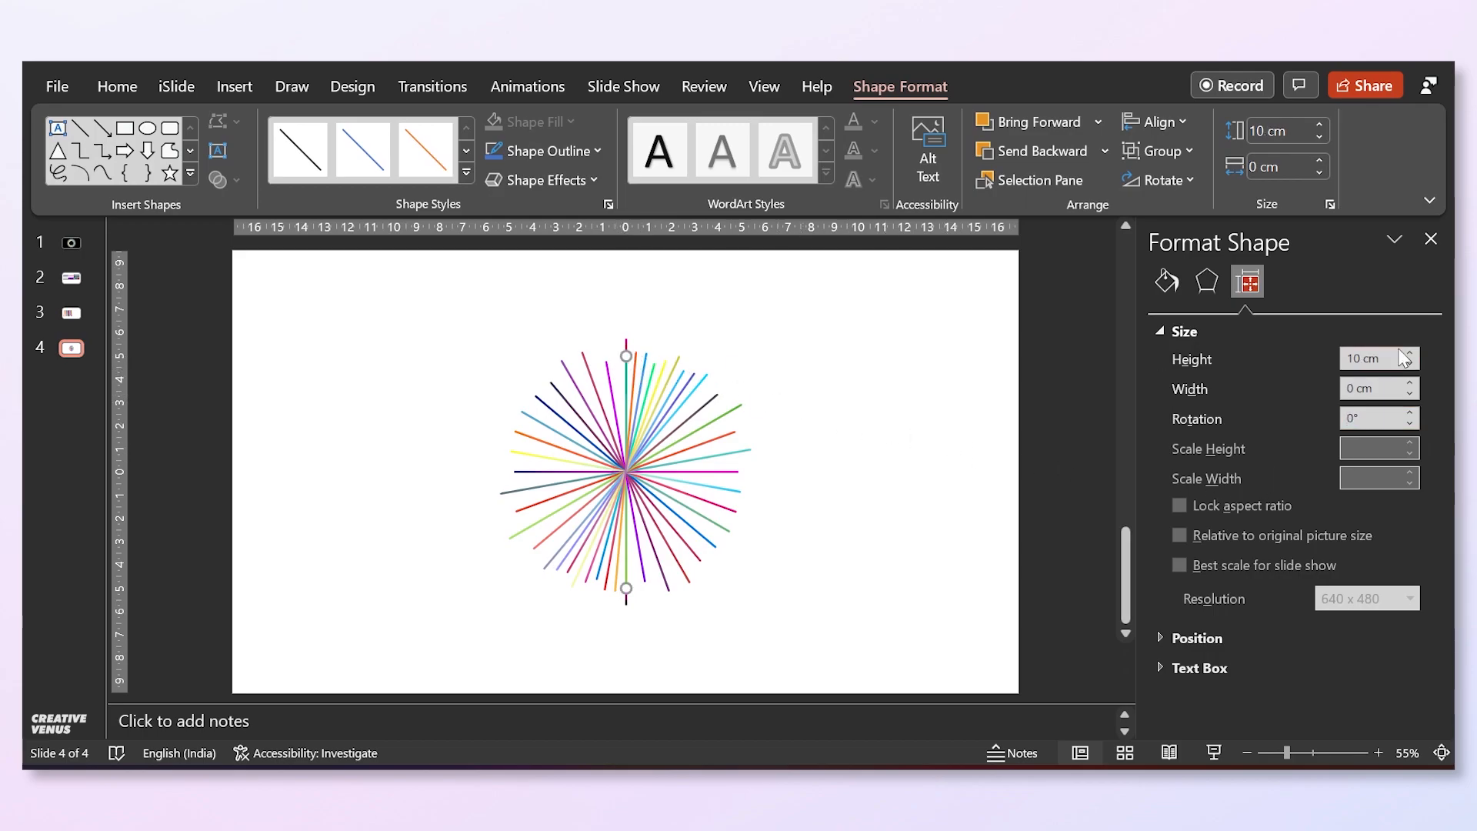
{"action": "double_click", "coordinate": [1374, 417]}
{"action": "type", "text": "45"}
{"action": "key", "text": "Return"}
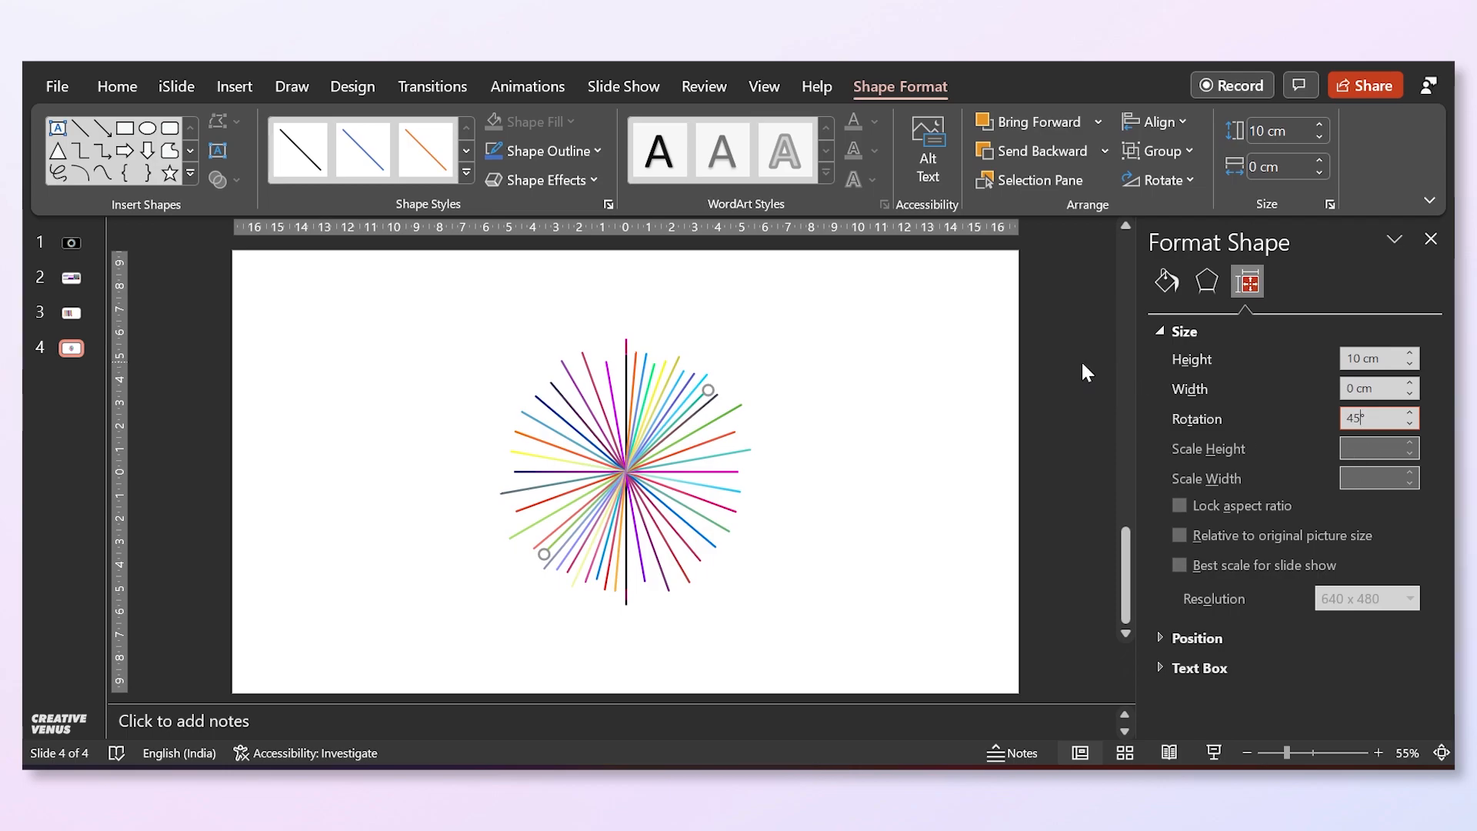
Set the rotation of the upright black line to 55° and the next, 11 cm upright line to 65°.
{"action": "left_click", "coordinate": [628, 369]}
{"action": "left_click", "coordinate": [625, 359]}
{"action": "double_click", "coordinate": [1374, 417]}
{"action": "type", "text": "55"}
{"action": "key", "text": "Return"}
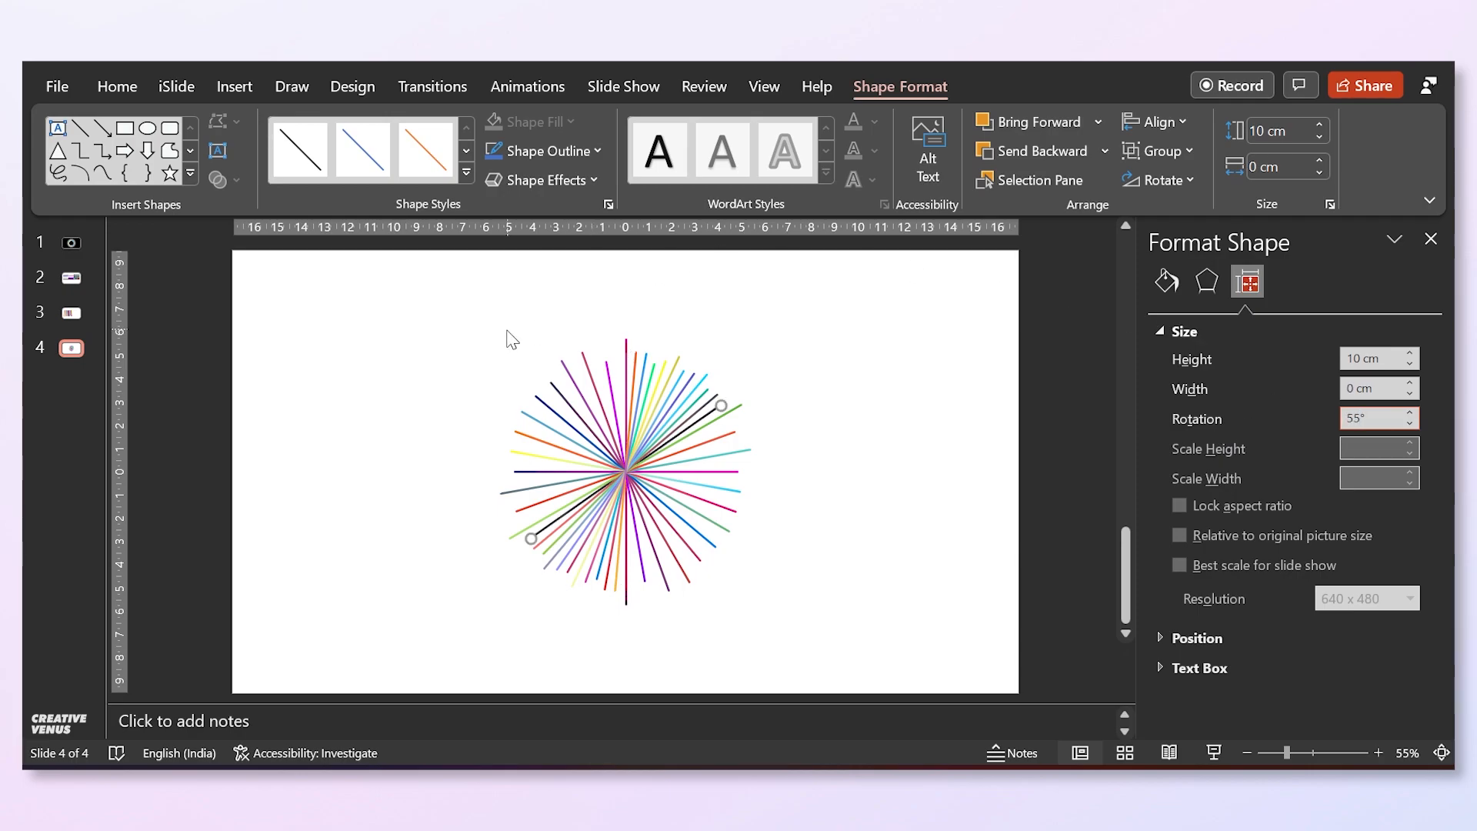
{"action": "left_click", "coordinate": [631, 366]}
{"action": "left_click", "coordinate": [623, 345]}
{"action": "double_click", "coordinate": [1376, 418]}
{"action": "type", "text": "65"}
{"action": "key", "text": "Return"}
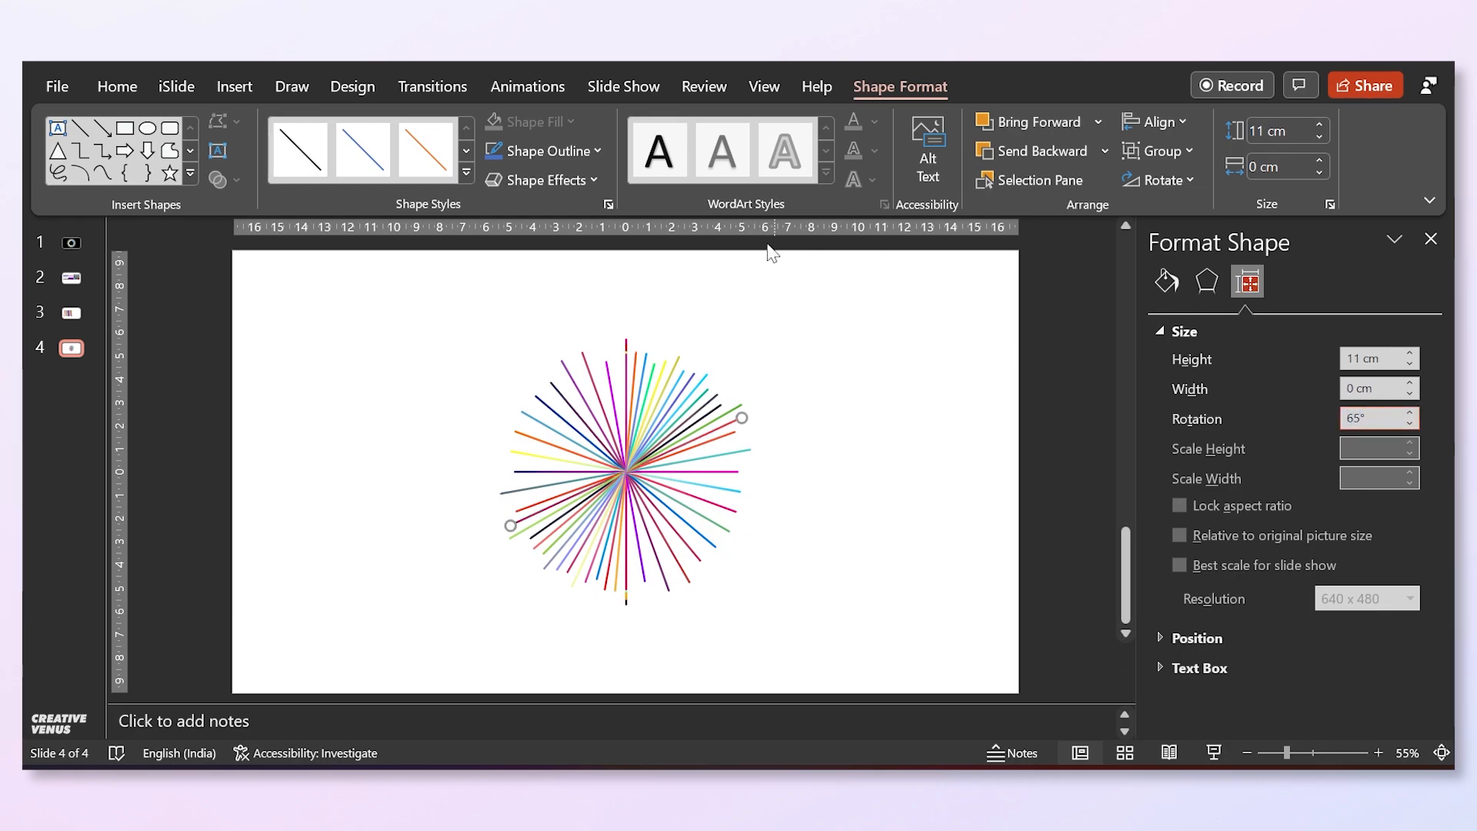
Rotate the next two upright lines in the centre stack to 75° and 85° respectively.
{"action": "left_click", "coordinate": [624, 356]}
{"action": "left_click", "coordinate": [1369, 417]}
{"action": "type", "text": "75"}
{"action": "key", "text": "Return"}
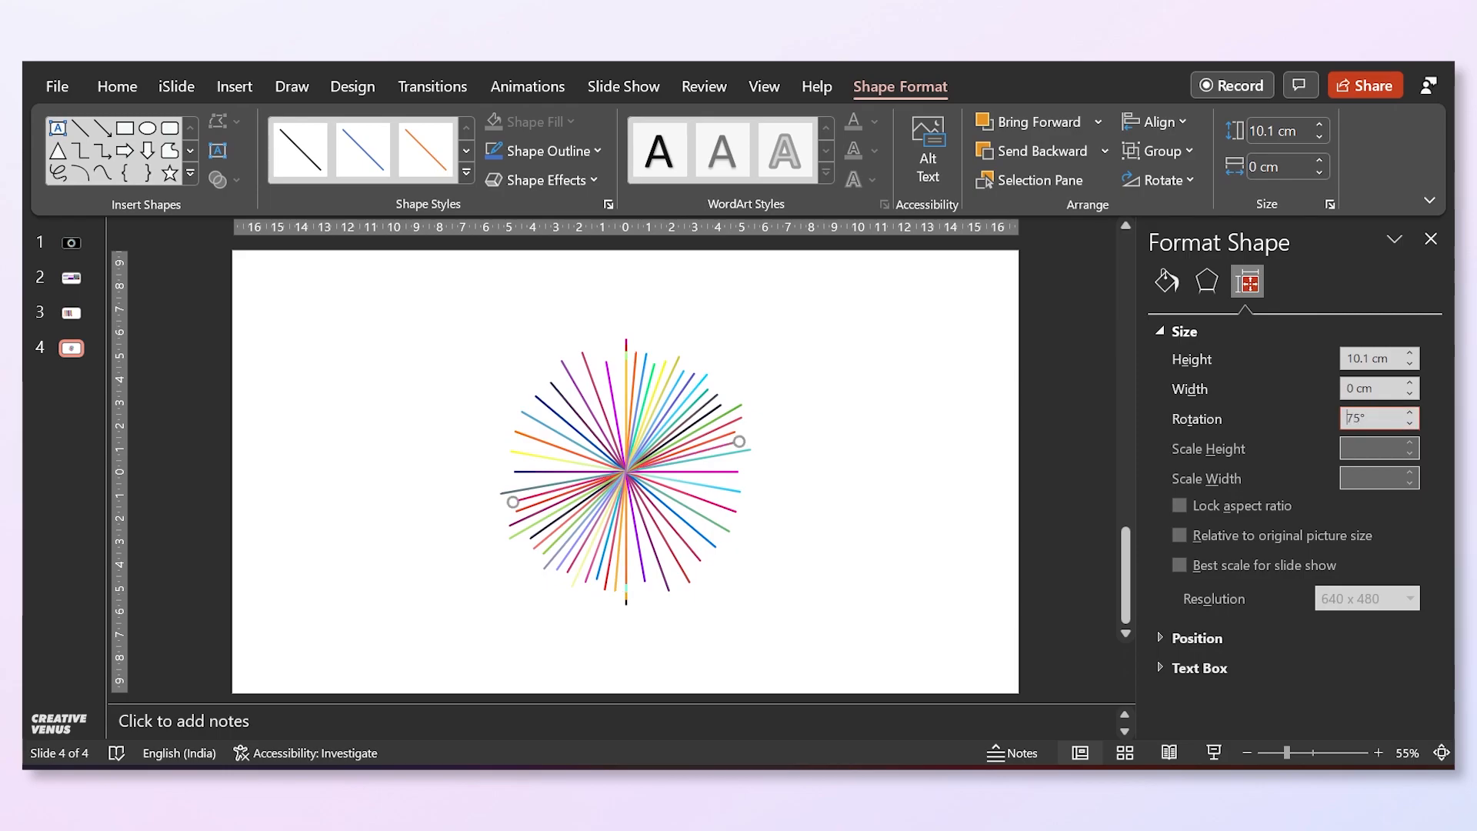
{"action": "left_click", "coordinate": [626, 368]}
{"action": "double_click", "coordinate": [1366, 421]}
{"action": "type", "text": "85"}
{"action": "key", "text": "Return"}
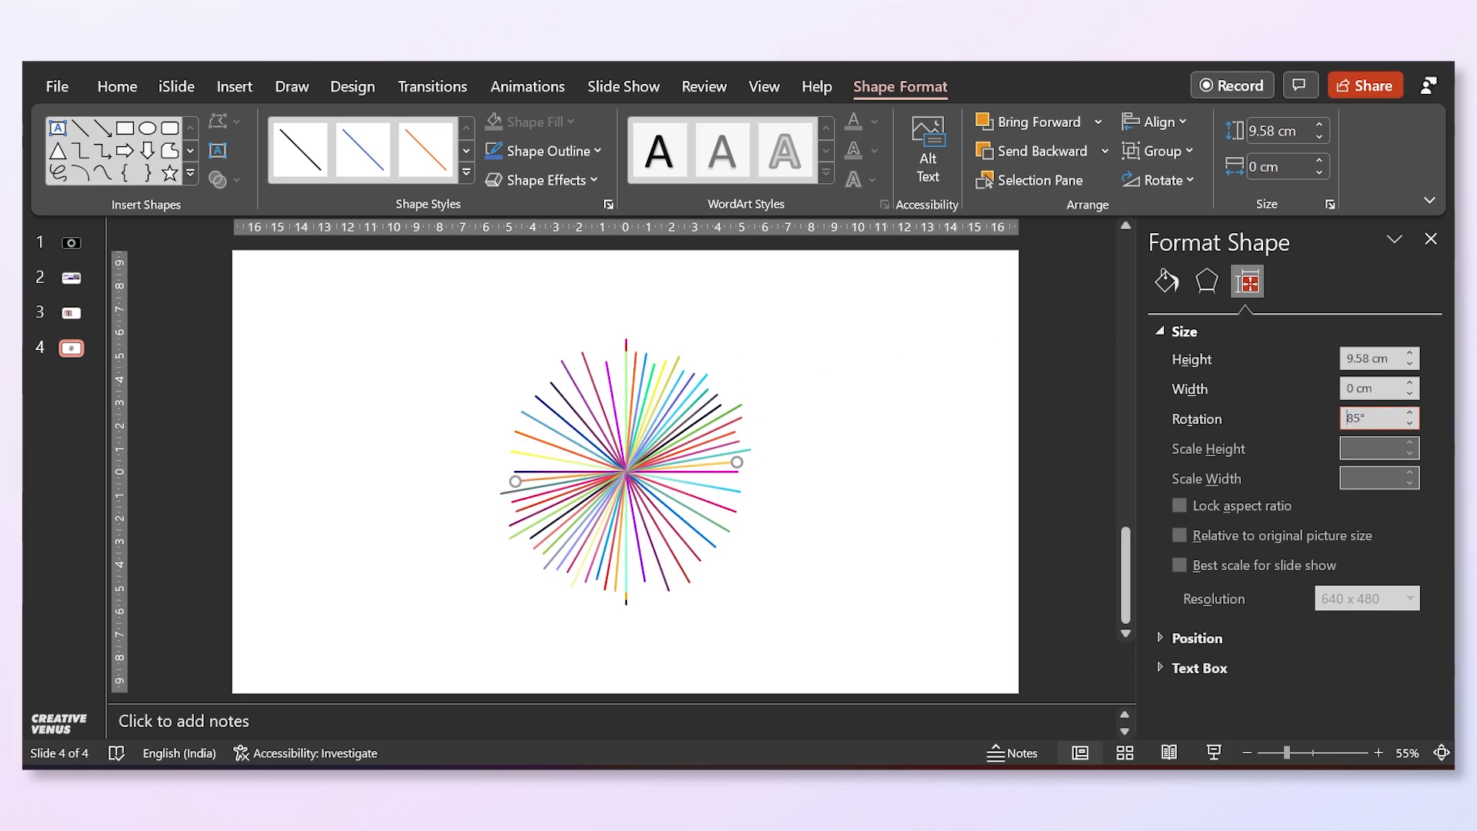
Rotate the next two upright lines in the centre stack to 95° and 105° respectively.
{"action": "left_click", "coordinate": [626, 361]}
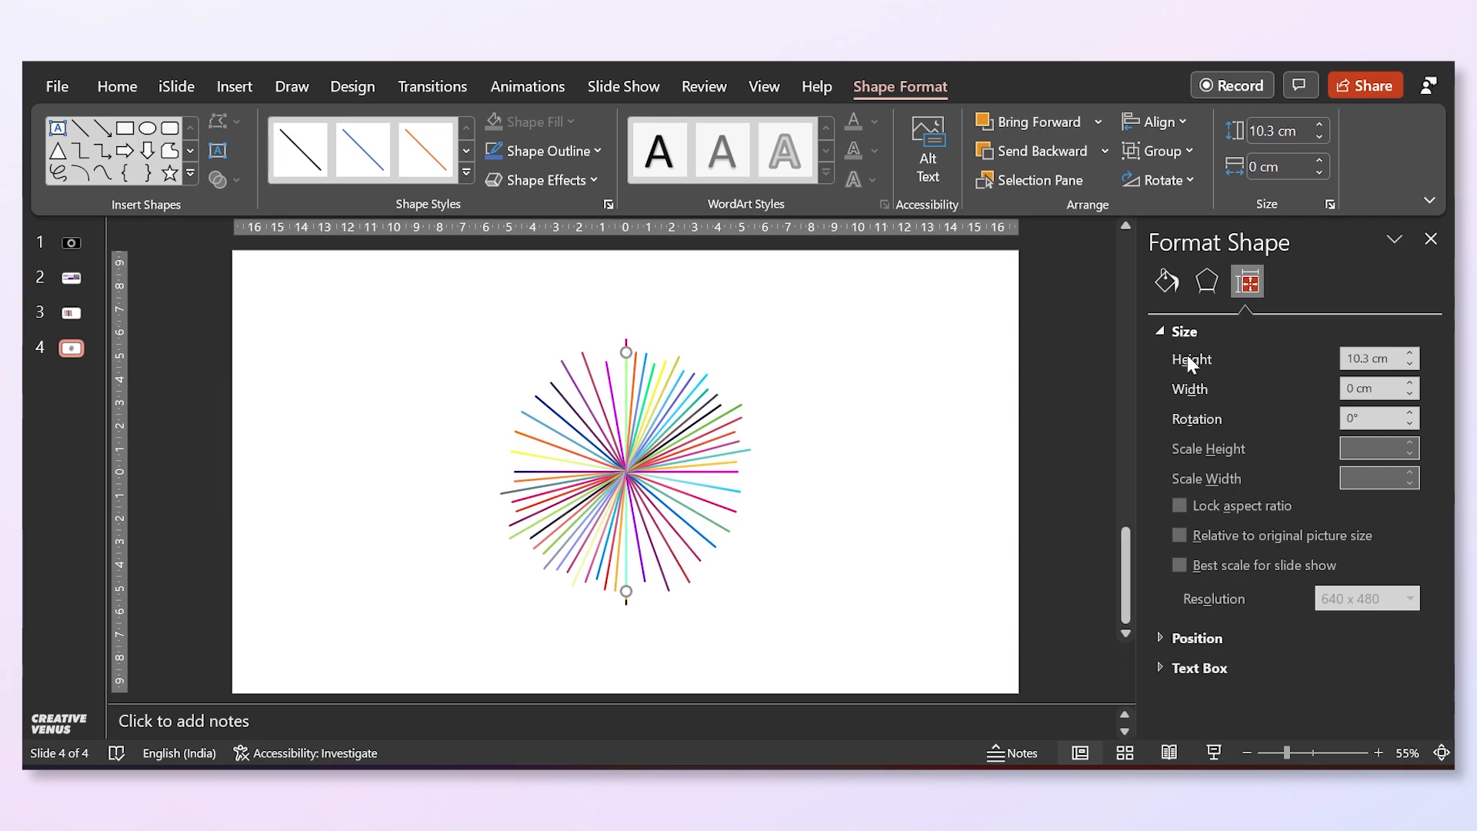
{"action": "double_click", "coordinate": [1371, 416]}
{"action": "type", "text": "95"}
{"action": "key", "text": "Return"}
{"action": "left_click", "coordinate": [626, 365]}
{"action": "double_click", "coordinate": [1381, 420]}
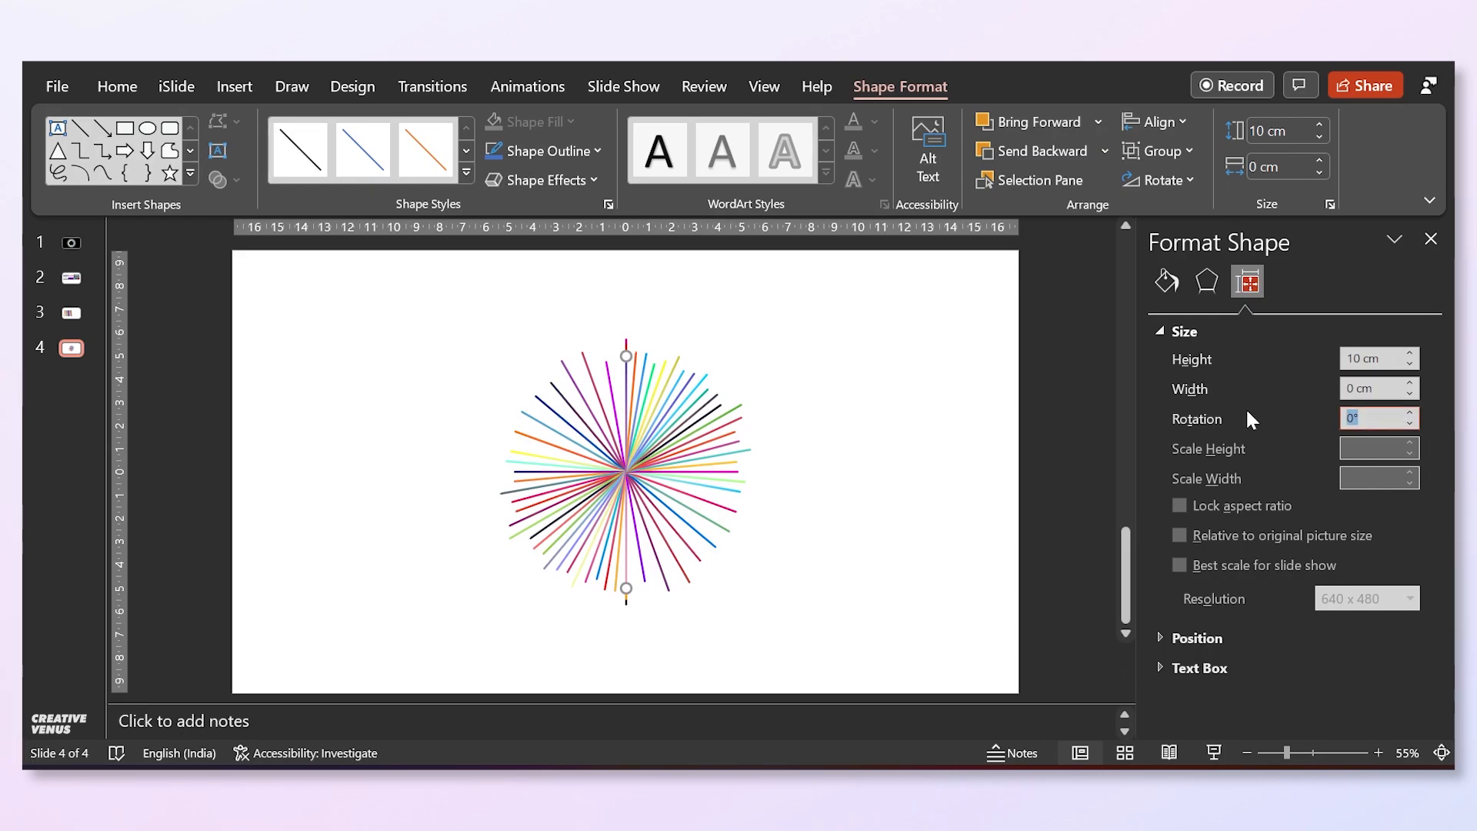
{"action": "type", "text": "105"}
{"action": "key", "text": "Return"}
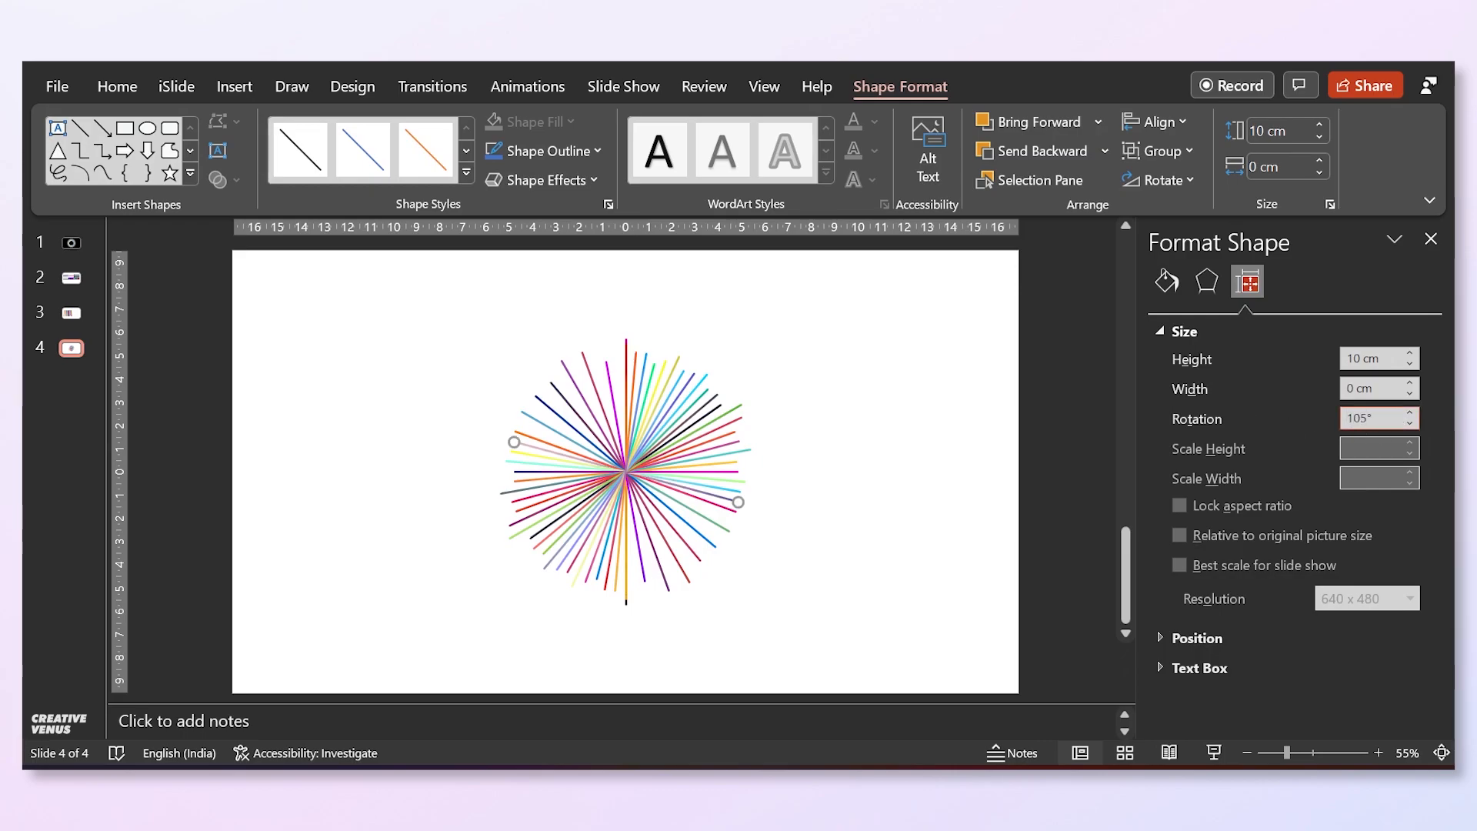
Set the rotation of the 10.9 cm upright line to 115° and the 11.4 cm upright line to 125°.
{"action": "left_click", "coordinate": [625, 352]}
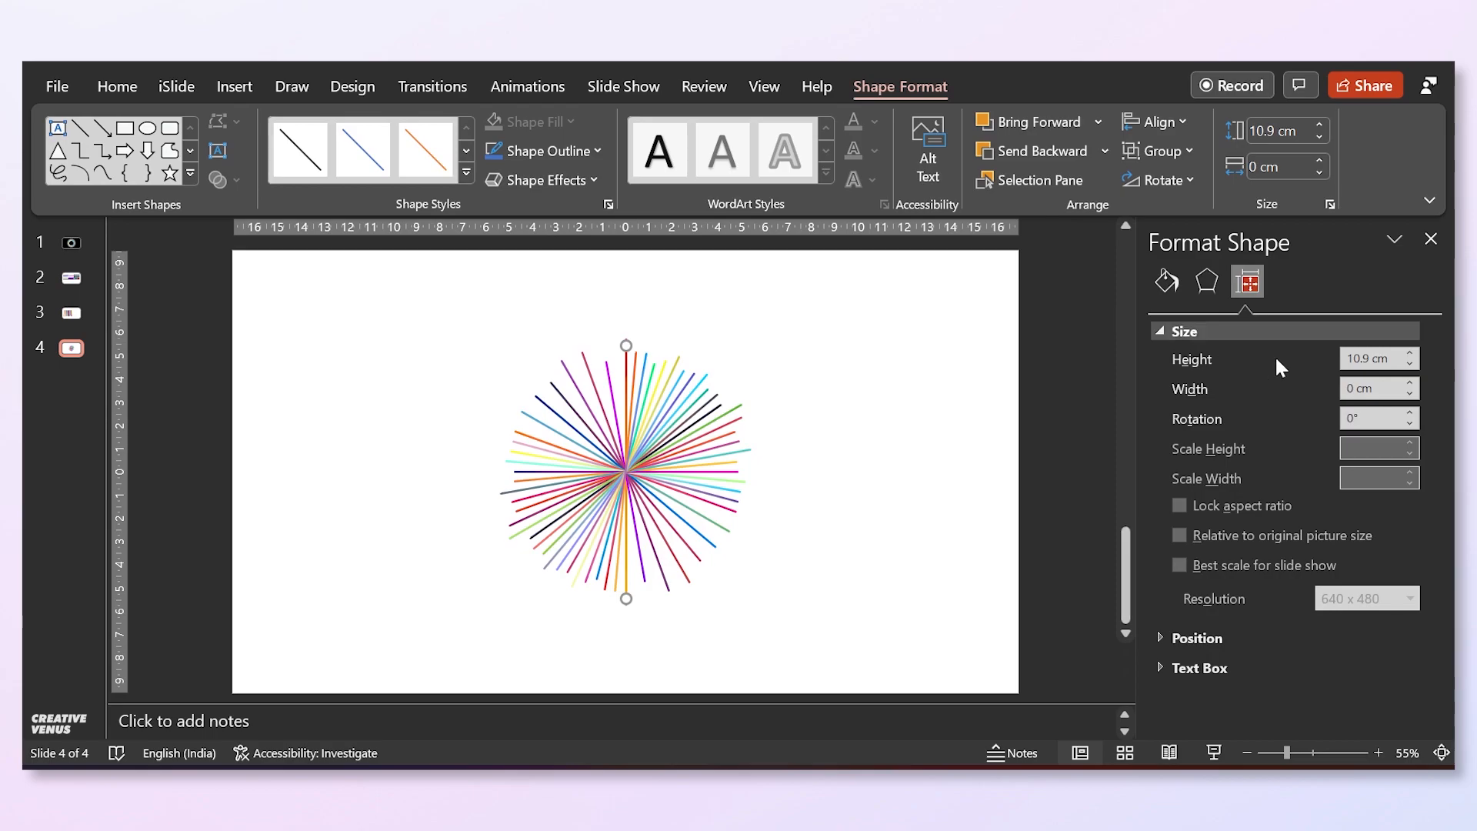
{"action": "double_click", "coordinate": [1381, 420]}
{"action": "type", "text": "115"}
{"action": "key", "text": "Return"}
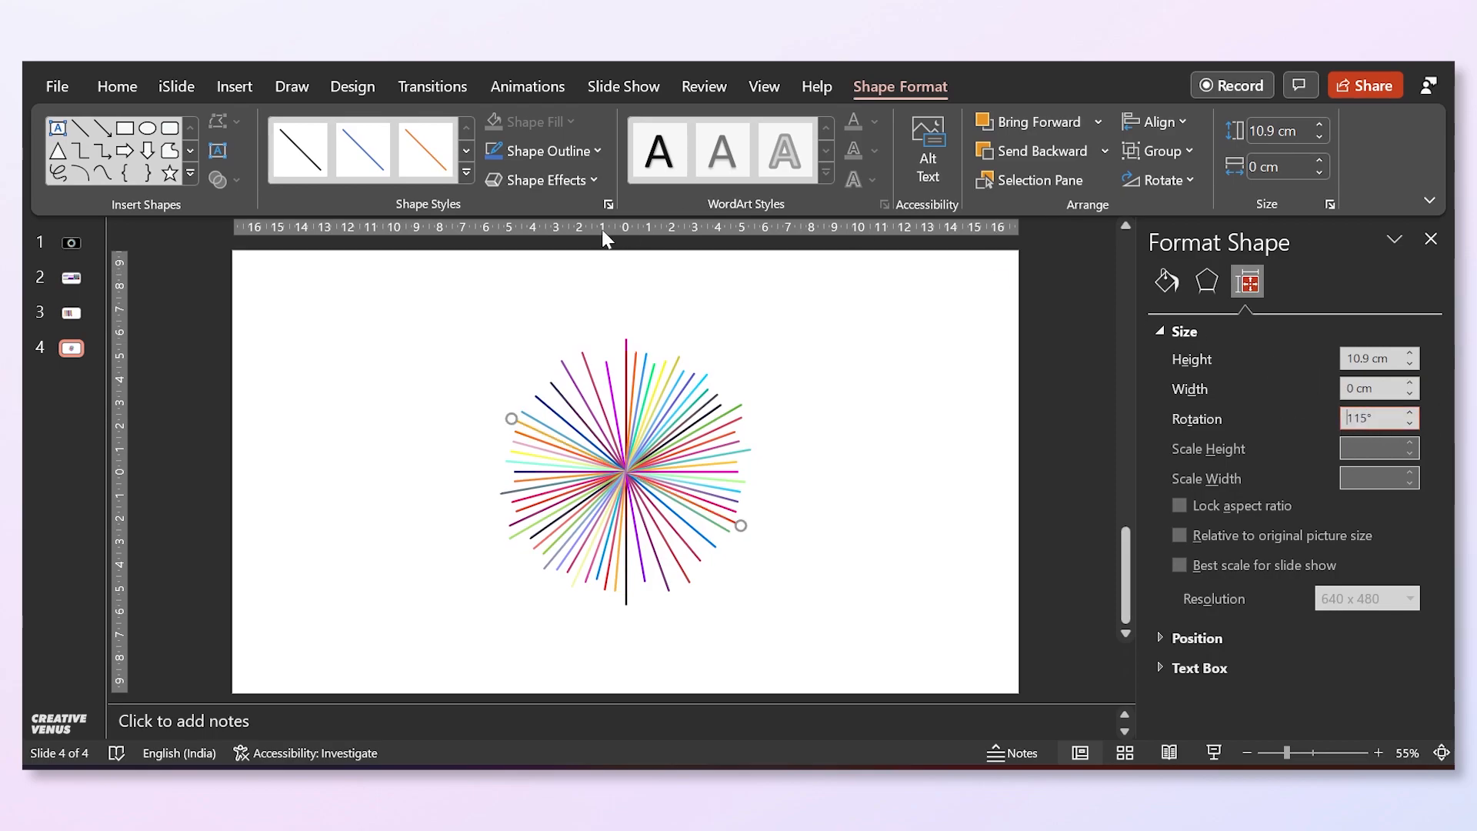
{"action": "left_click", "coordinate": [626, 348]}
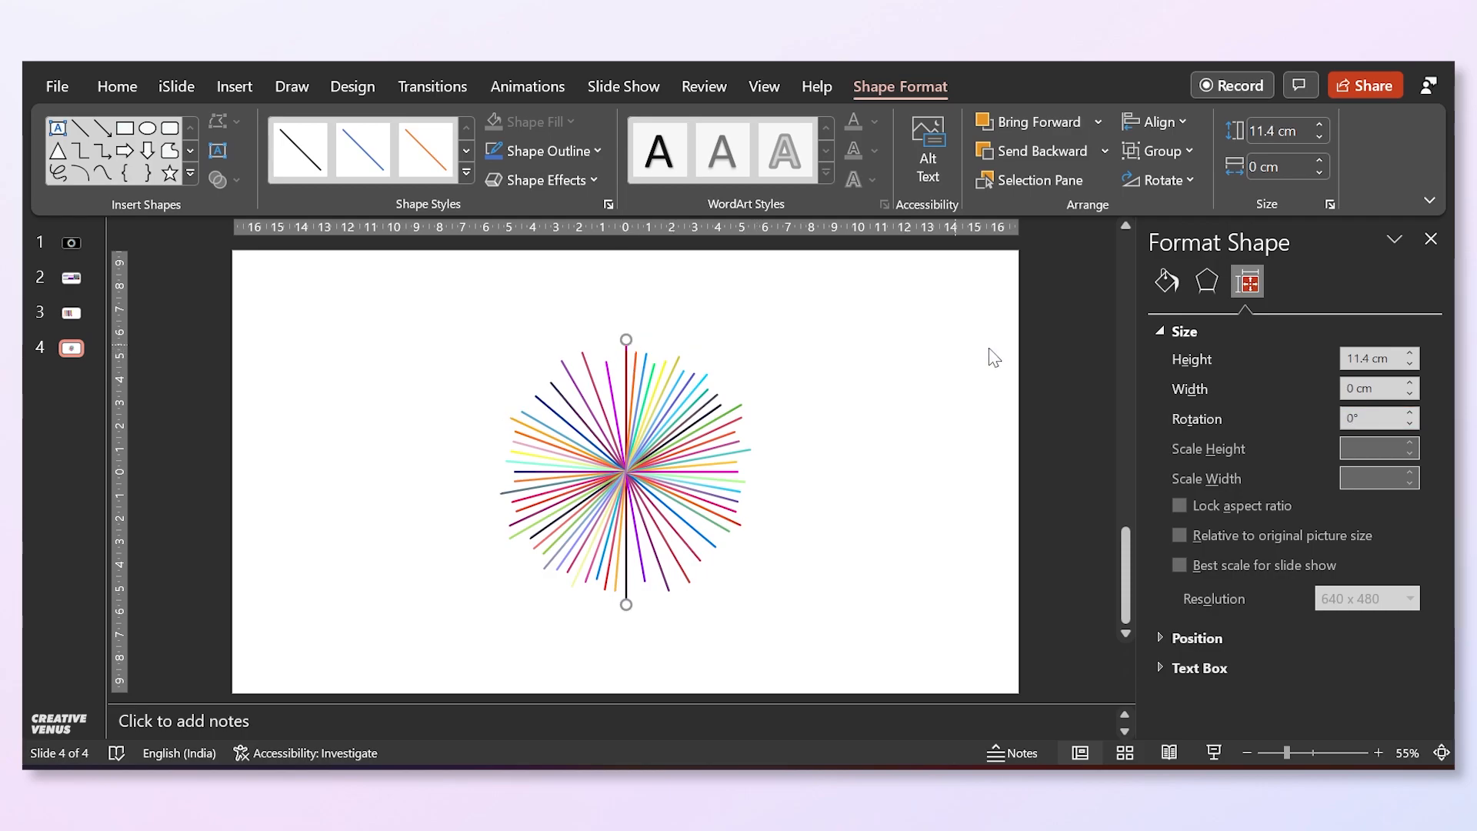
{"action": "double_click", "coordinate": [1377, 418]}
{"action": "key", "text": "BackSpace"}
{"action": "type", "text": "125"}
{"action": "key", "text": "Return"}
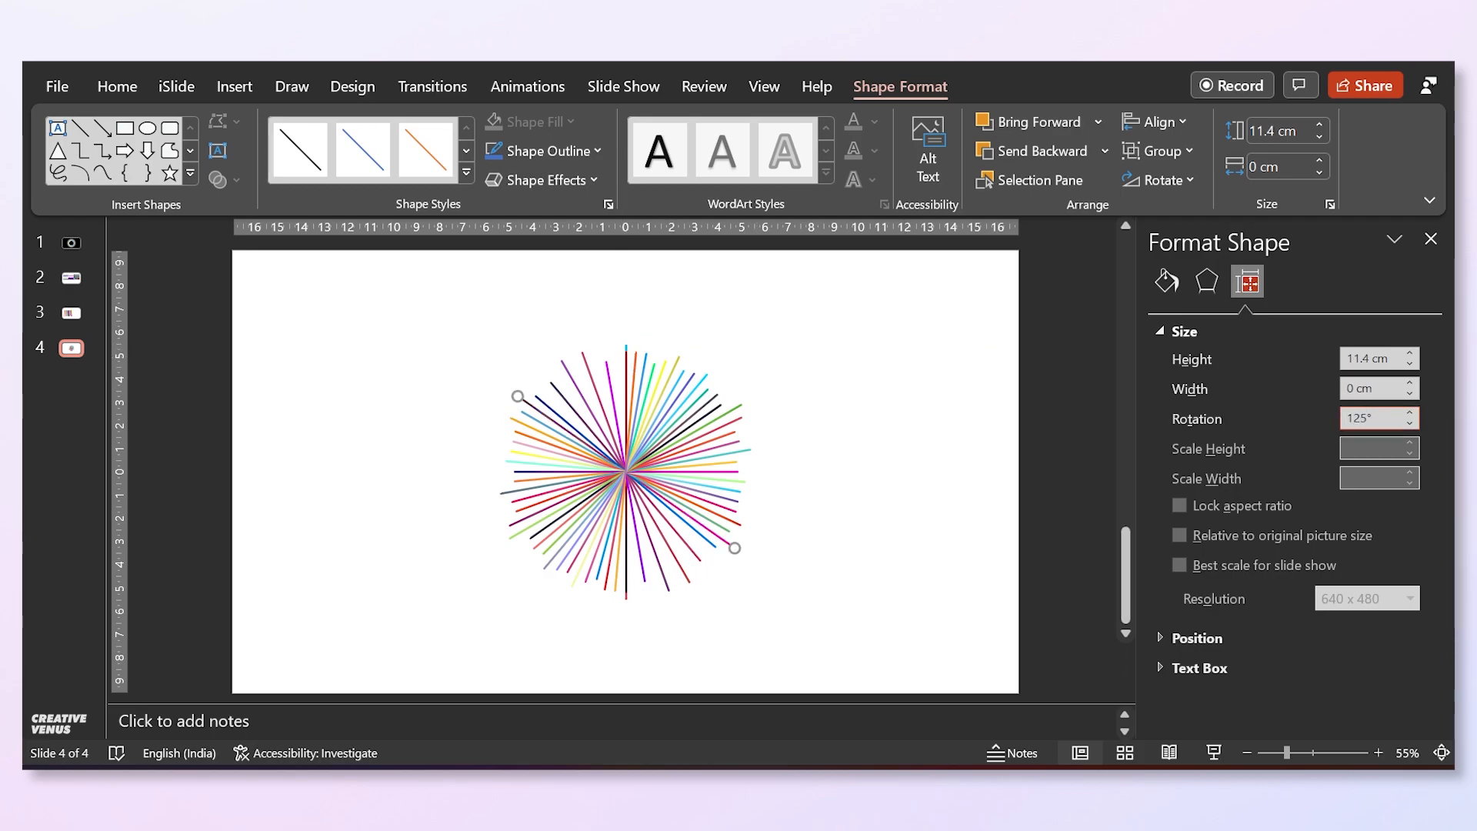
Rotate the next two upright lines in the centre stack to 135° and 145° respectively.
{"action": "left_click", "coordinate": [625, 362]}
{"action": "left_click_drag", "start_coordinate": [1378, 421], "coordinate": [1217, 418]}
{"action": "type", "text": "135"}
{"action": "key", "text": "Return"}
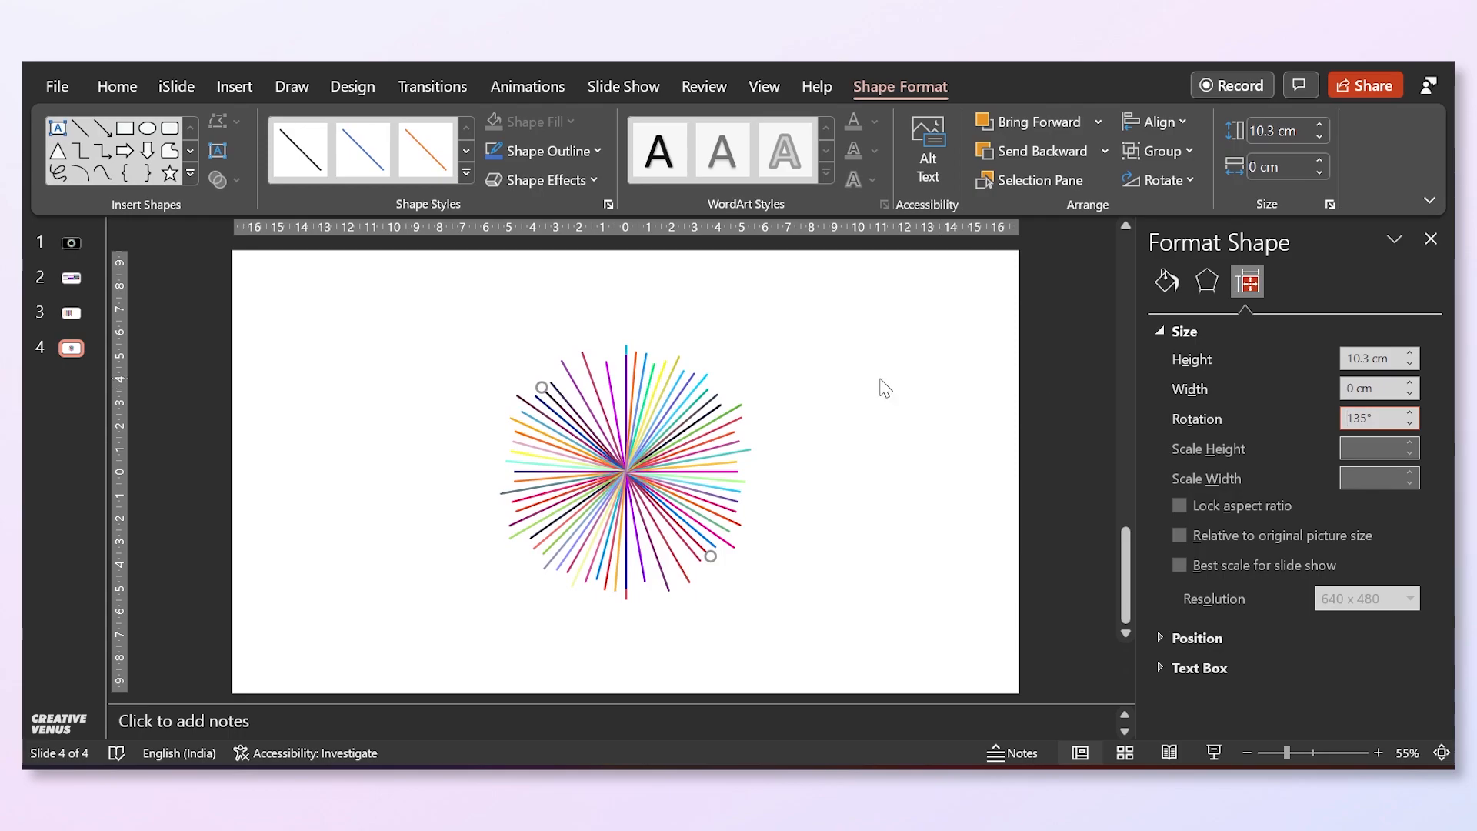
{"action": "left_click", "coordinate": [624, 368]}
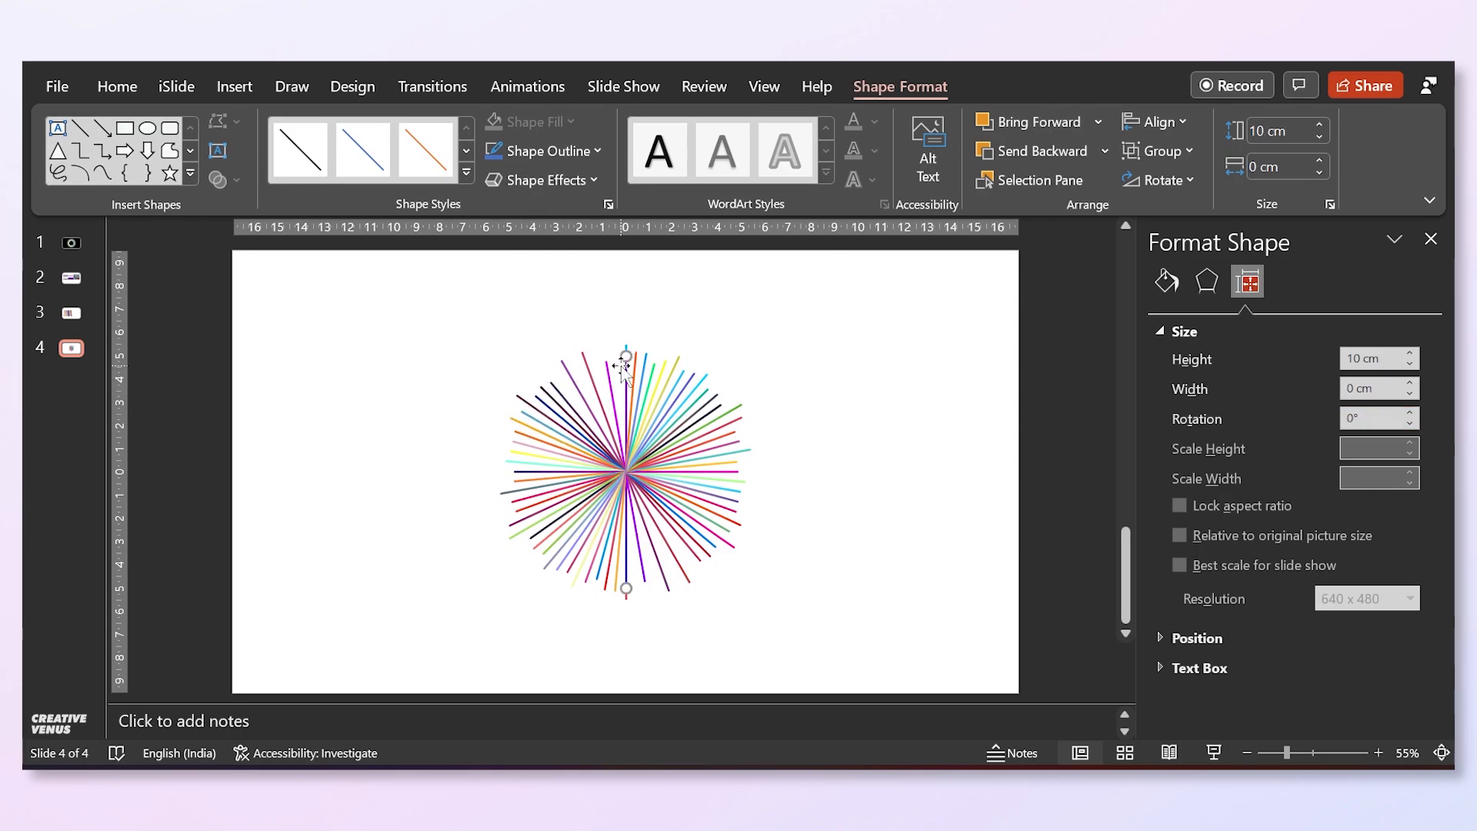
{"action": "left_click", "coordinate": [1362, 418]}
{"action": "type", "text": "145"}
{"action": "key", "text": "Return"}
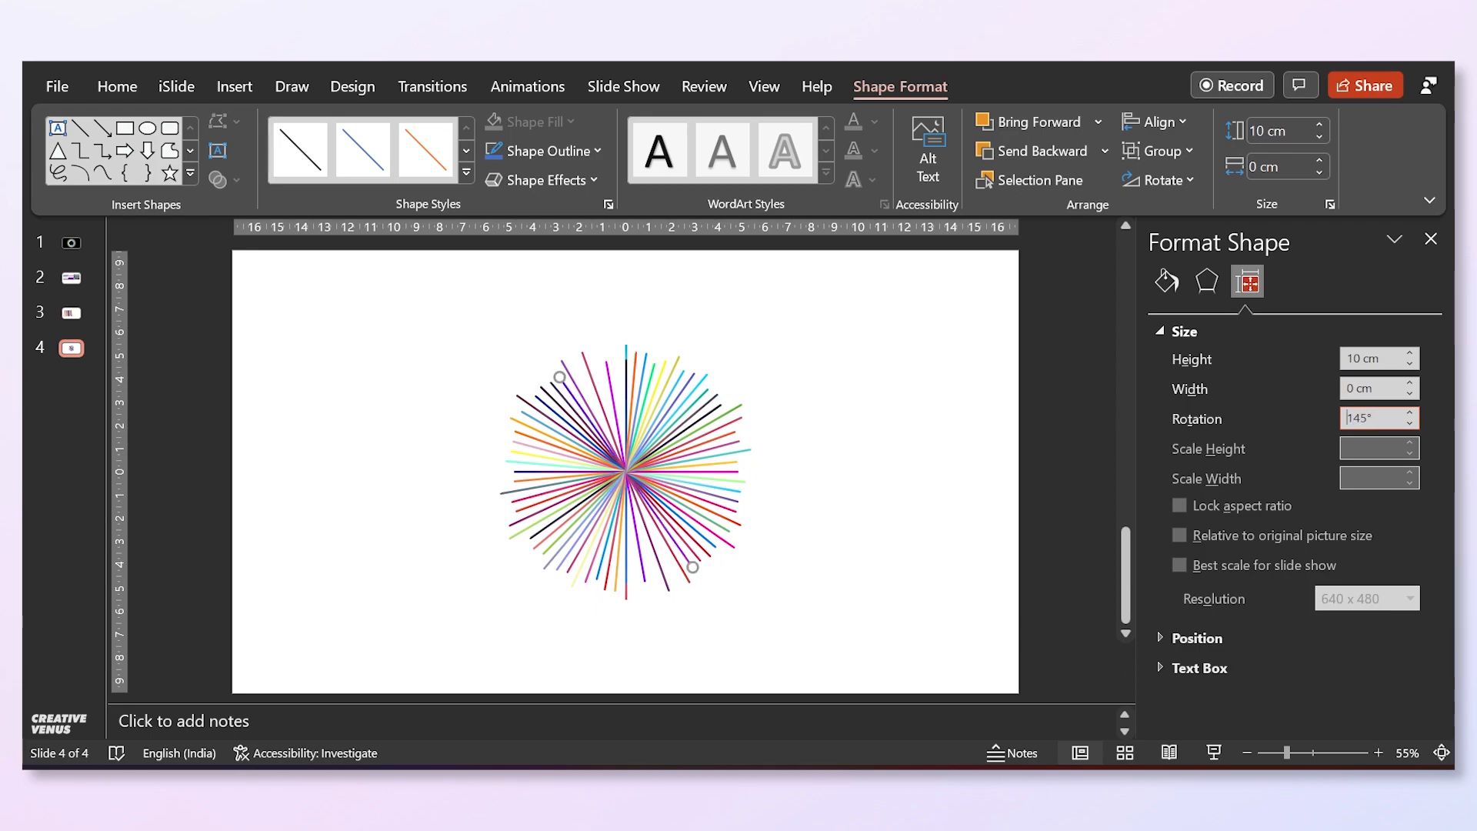
Set the rotation of the 9.58 cm upright line to 155° and the next upright line to 165°.
{"action": "left_click", "coordinate": [632, 367]}
{"action": "left_click", "coordinate": [626, 374]}
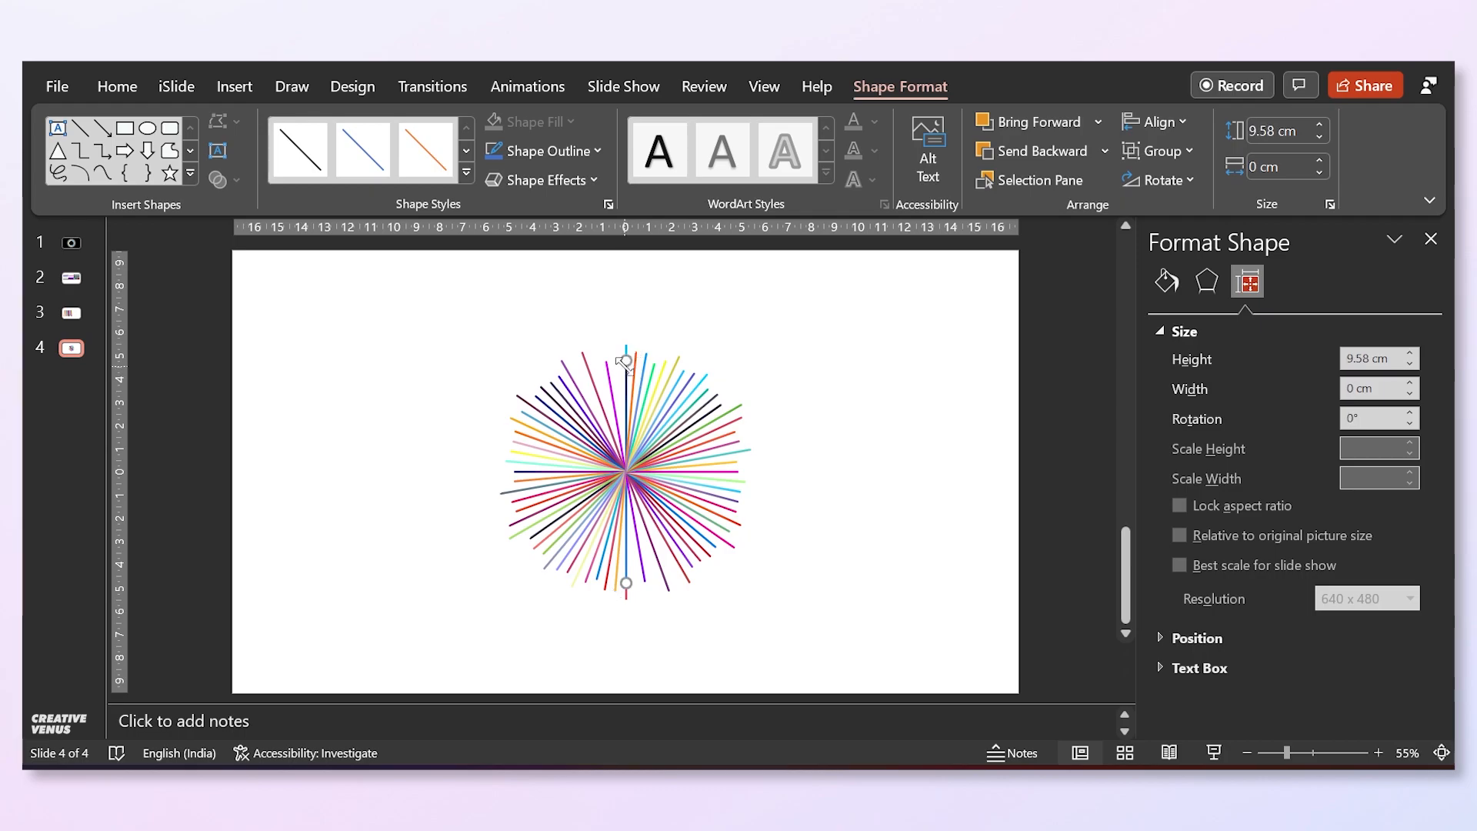
{"action": "double_click", "coordinate": [1365, 417]}
{"action": "type", "text": "155"}
{"action": "key", "text": "Return"}
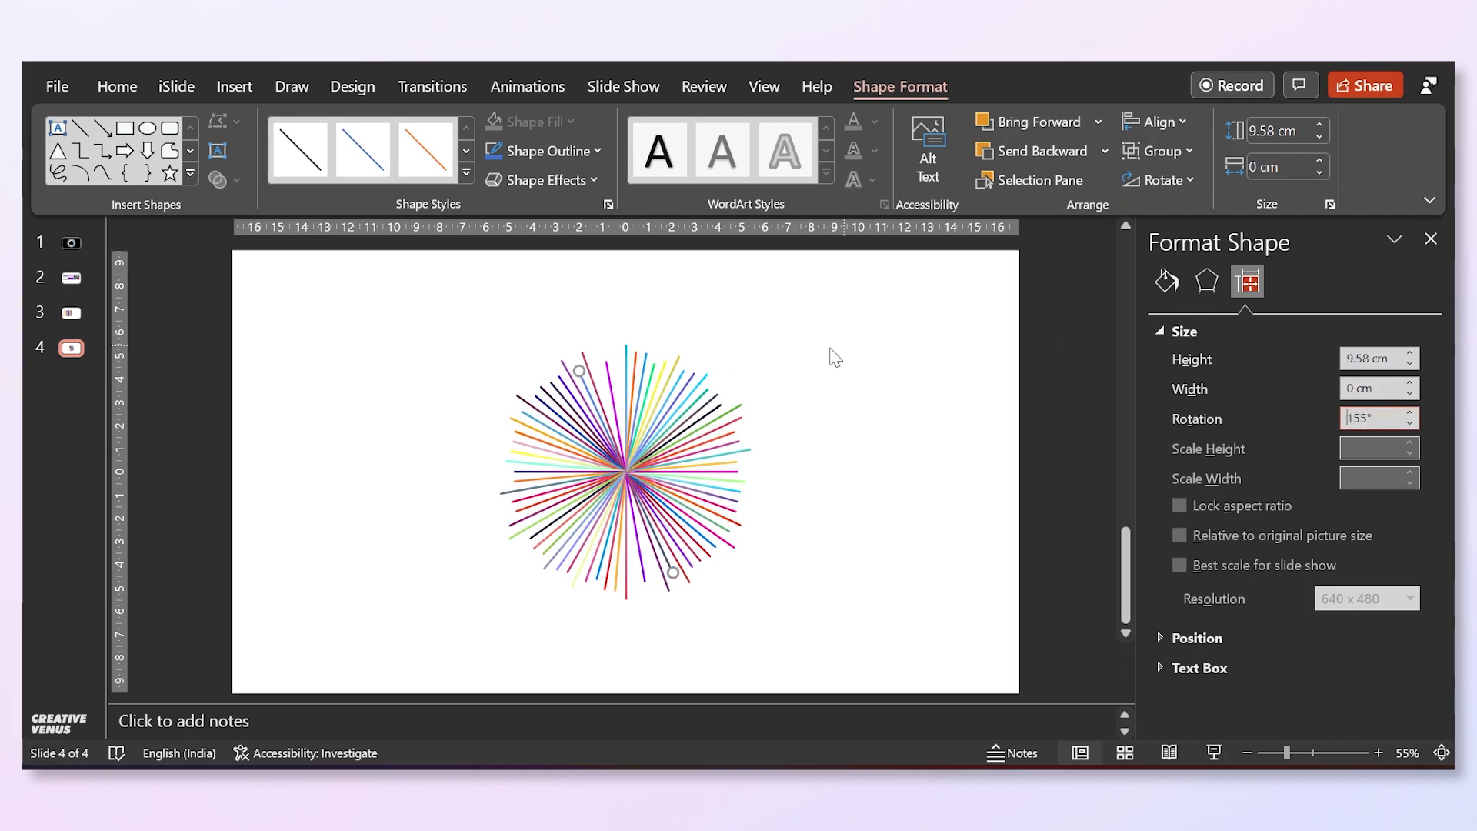
{"action": "left_click", "coordinate": [626, 381]}
{"action": "double_click", "coordinate": [1362, 417]}
{"action": "type", "text": "1"}
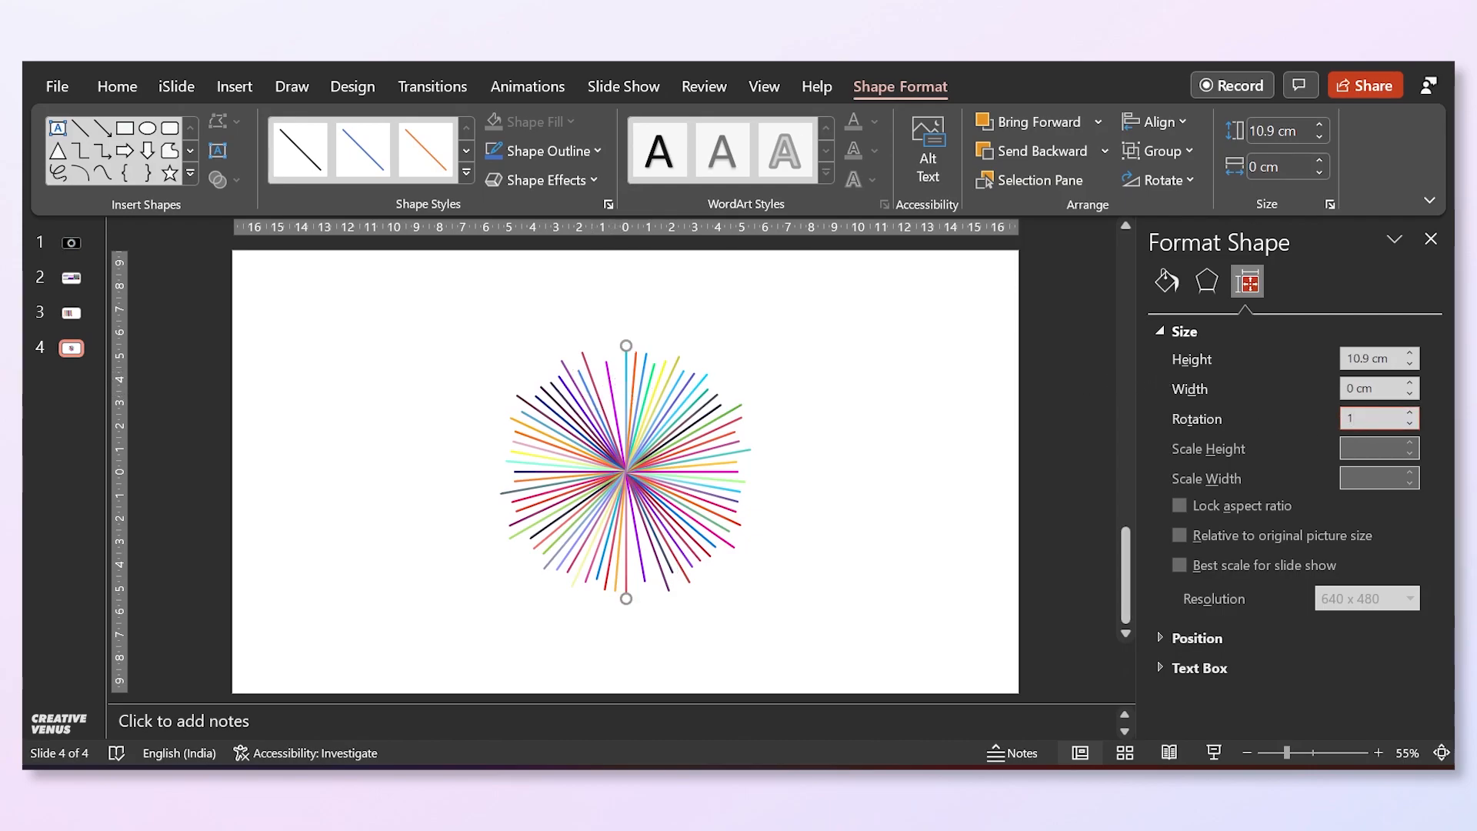
{"action": "type", "text": "65"}
{"action": "key", "text": "Return"}
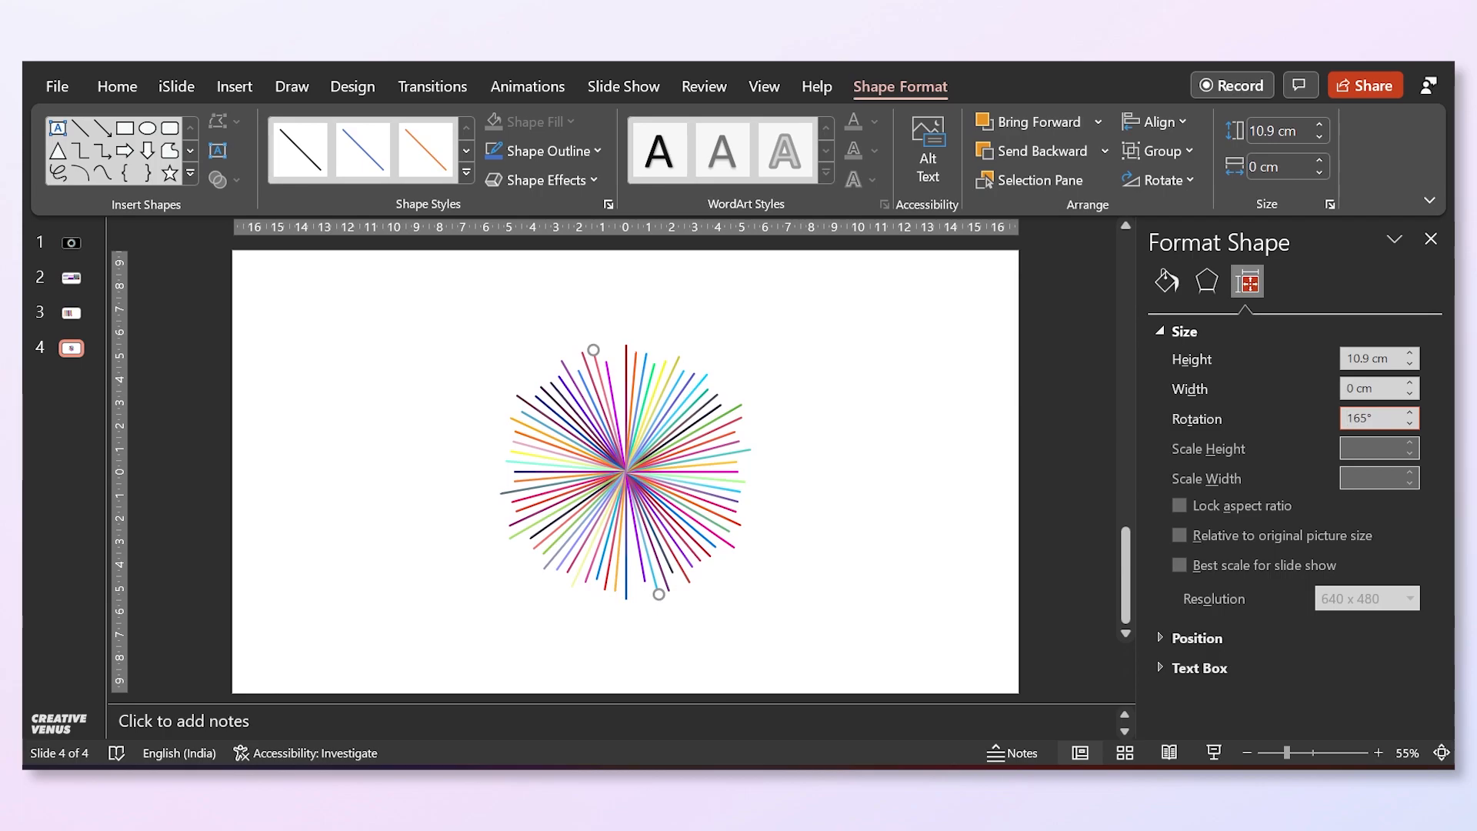
Set the rotation of the next 10.9 cm upright line to 175°, between the 170° line and the vertical.
{"action": "left_click", "coordinate": [624, 387]}
{"action": "left_click", "coordinate": [1373, 418]}
{"action": "type", "text": "175"}
{"action": "key", "text": "Return"}
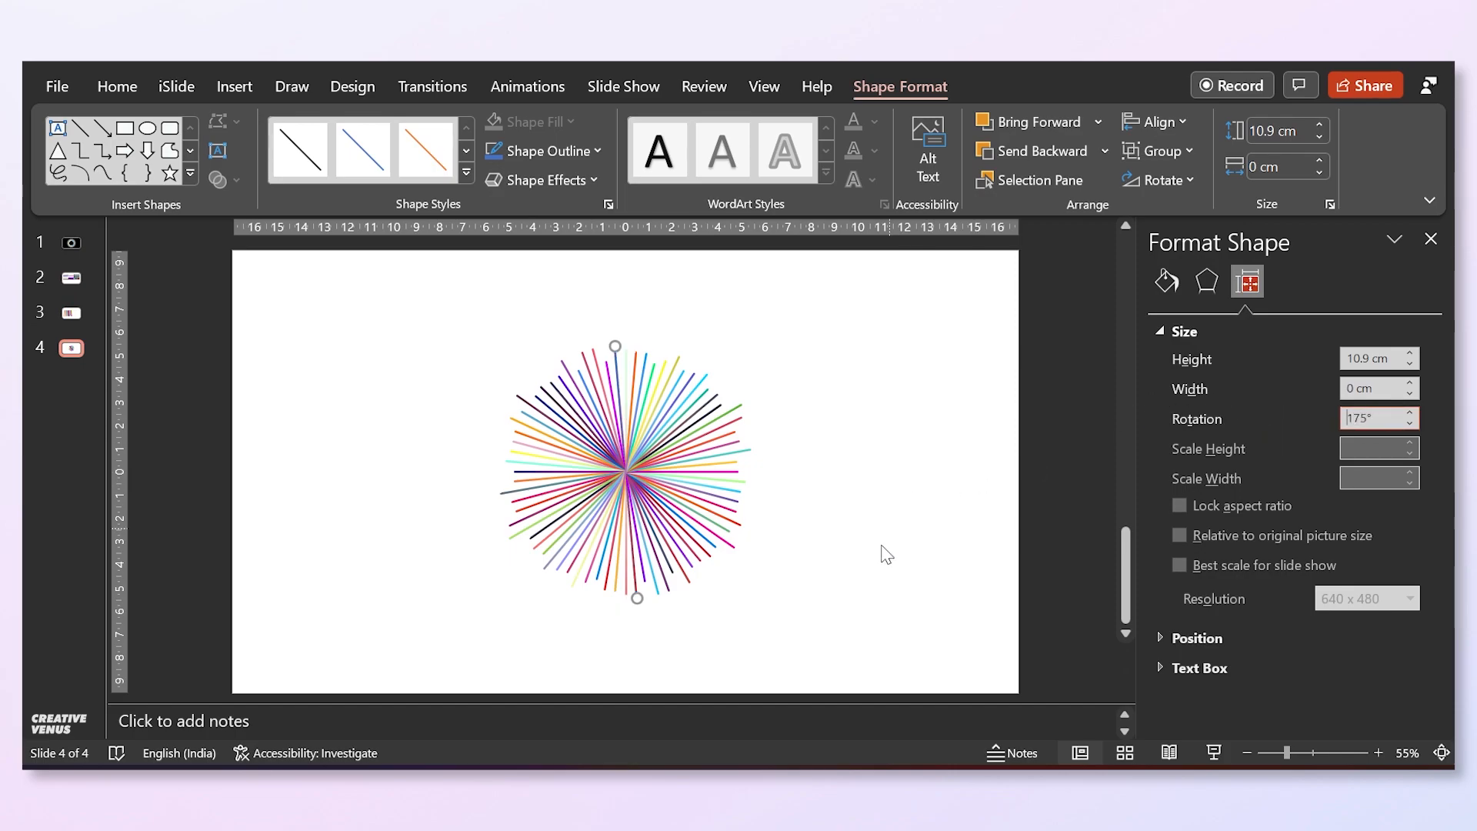
Group all the starburst lines and enlarge the group about its centre to about 13.17 cm high and 15.52 cm wide.
{"action": "left_click", "coordinate": [851, 613]}
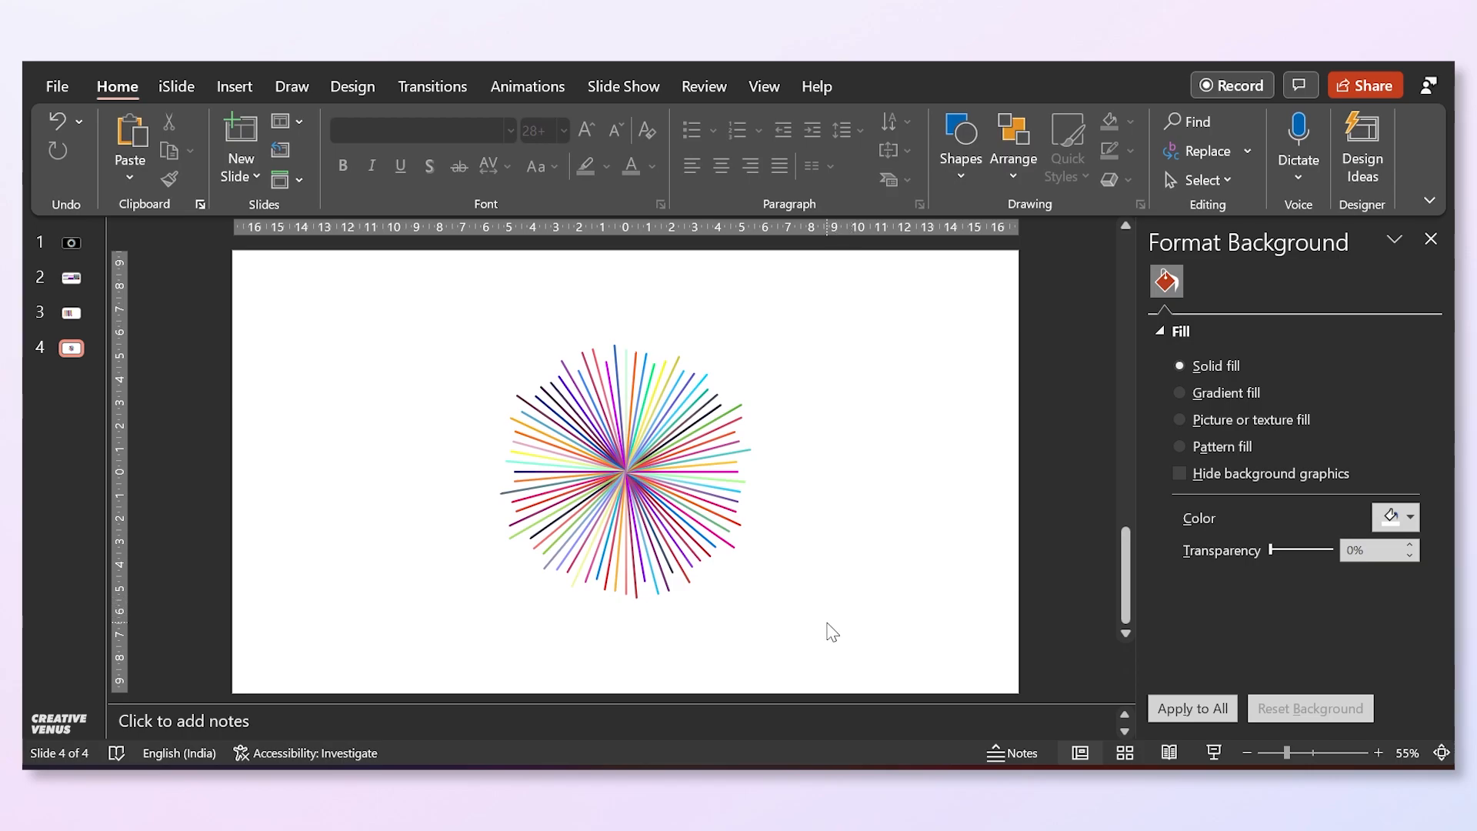
{"action": "left_click_drag", "start_coordinate": [844, 646], "coordinate": [359, 242]}
{"action": "key", "text": "ctrl+g"}
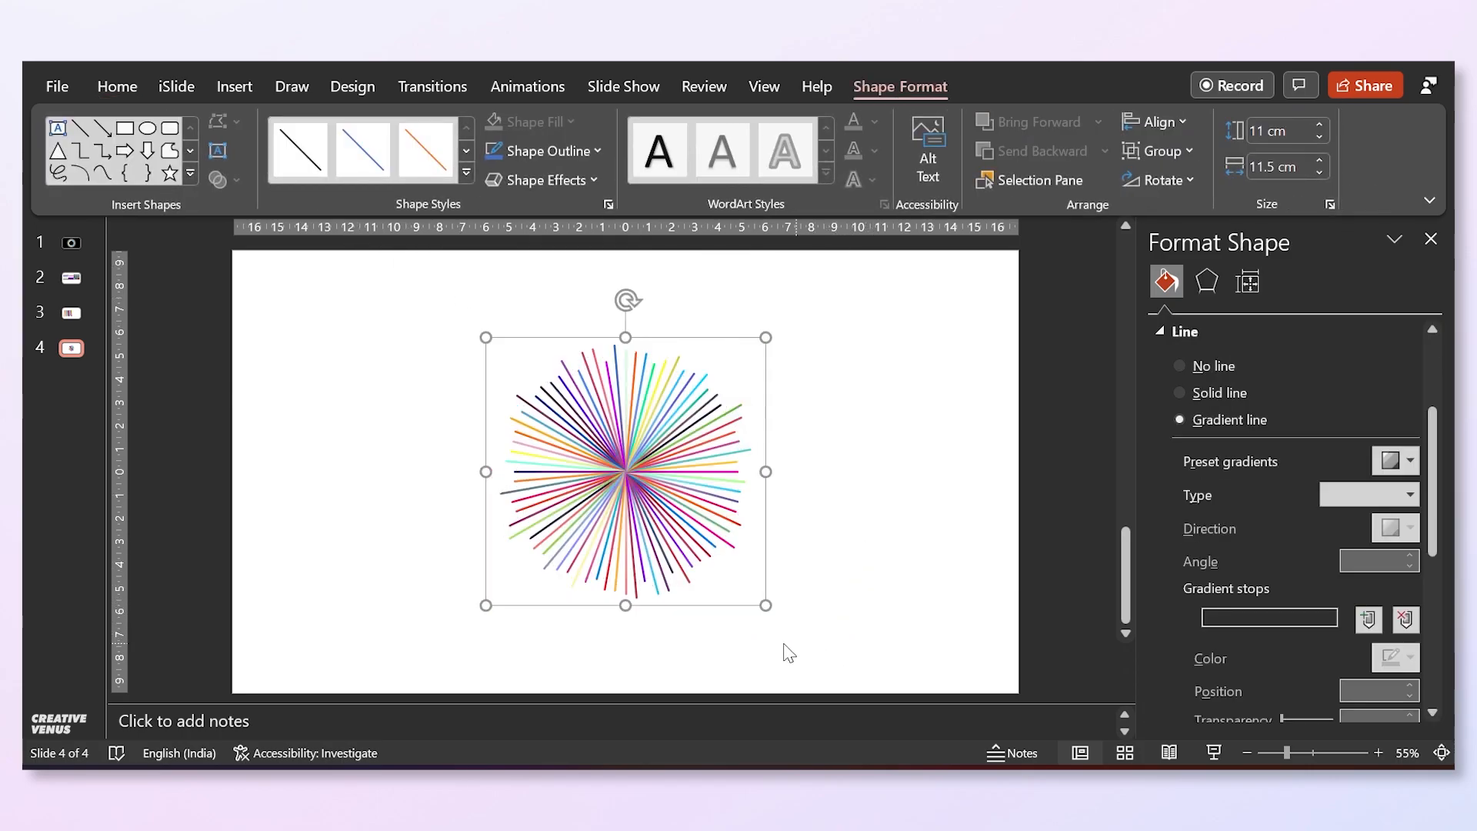
{"action": "left_click_drag", "start_coordinate": [766, 606], "coordinate": [810, 627]}
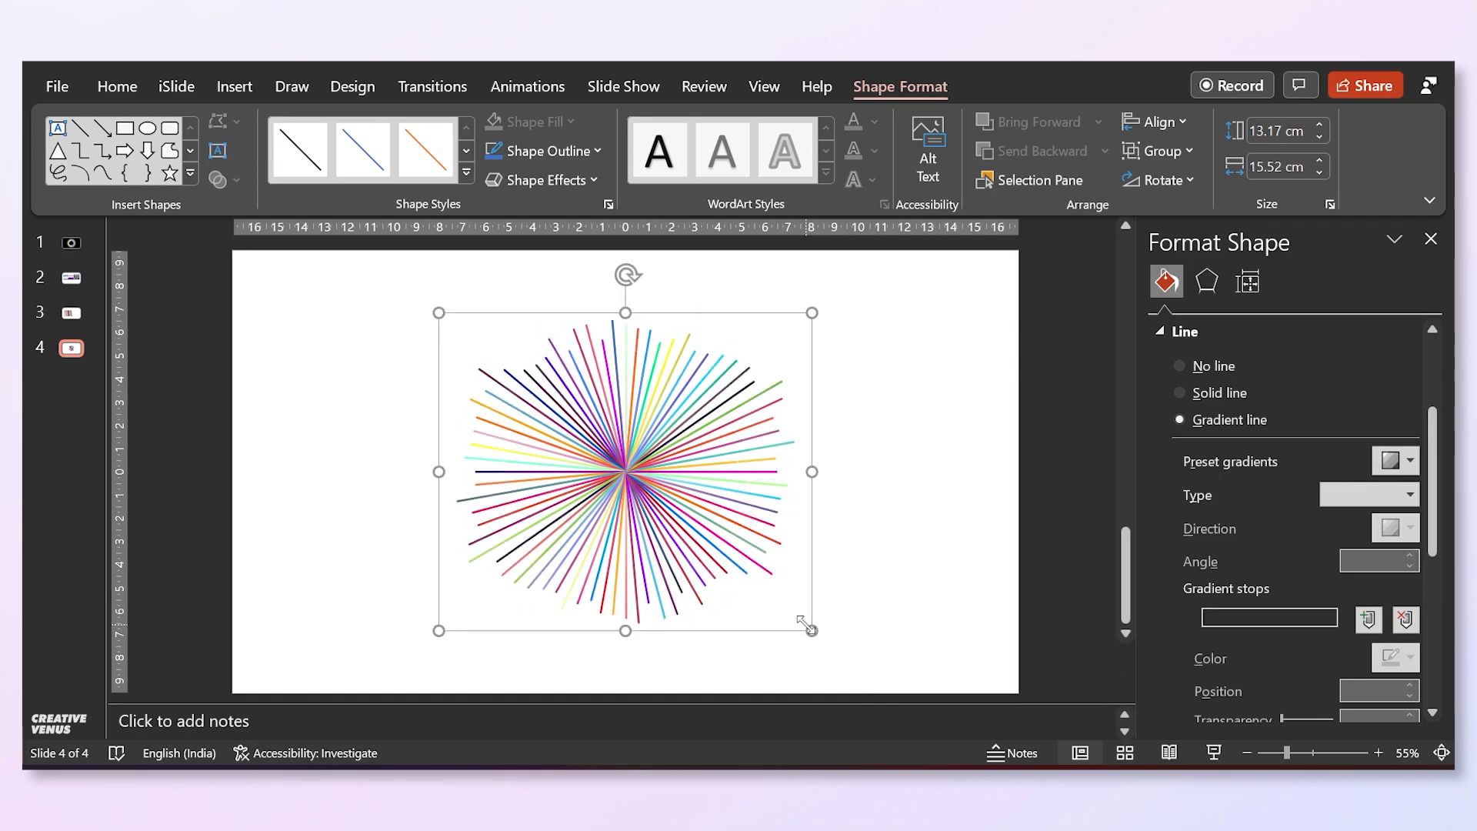
{"action": "left_click", "coordinate": [870, 541]}
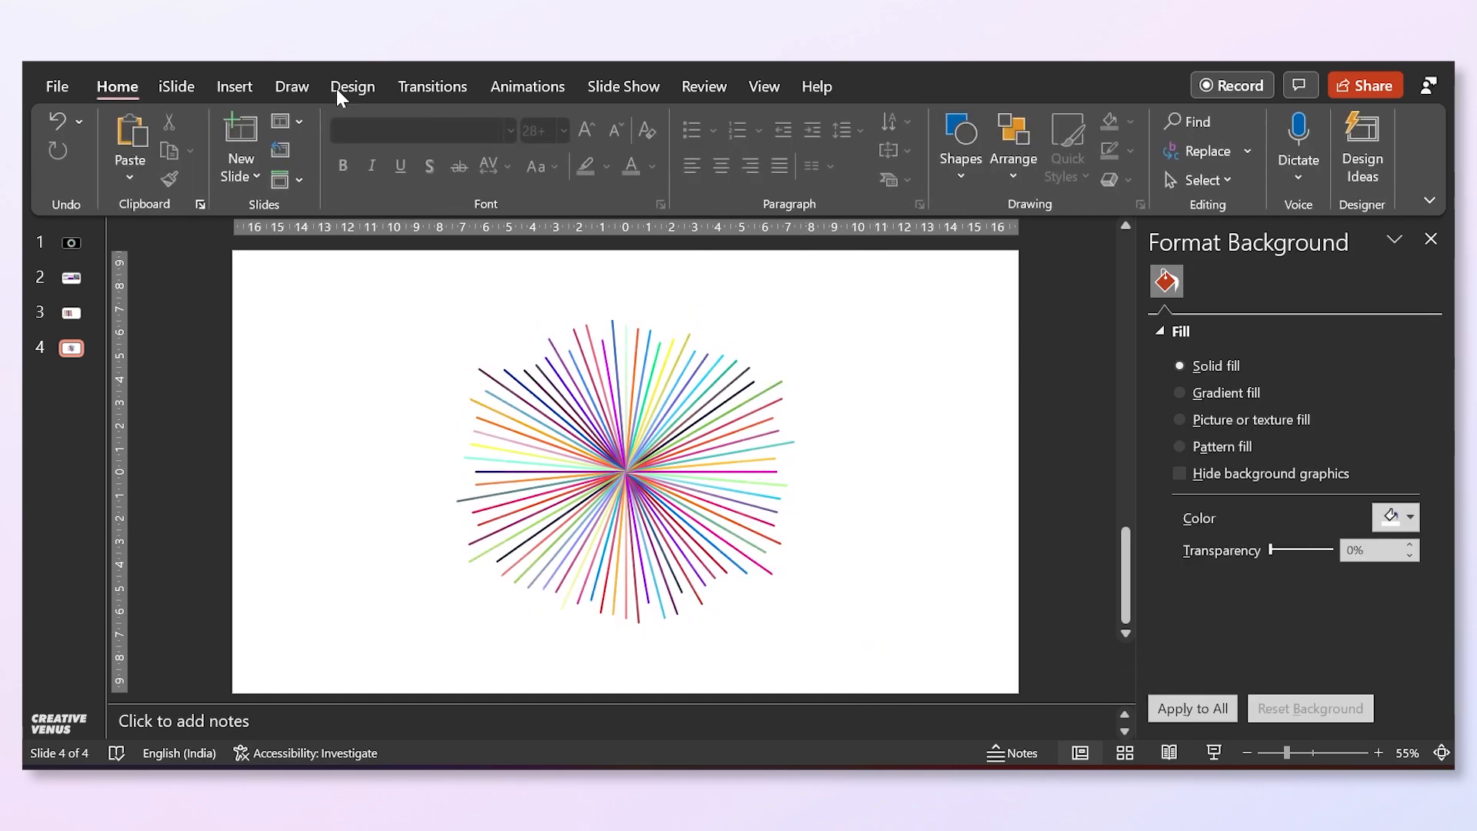
Give the slide background a gradient fill from a white first stop to a light blue-gray last stop with 60% brightness.
{"action": "left_click", "coordinate": [1223, 389]}
{"action": "scroll", "coordinate": [1342, 581], "scroll_direction": "down", "scroll_amount": 3}
{"action": "left_click", "coordinate": [1396, 544]}
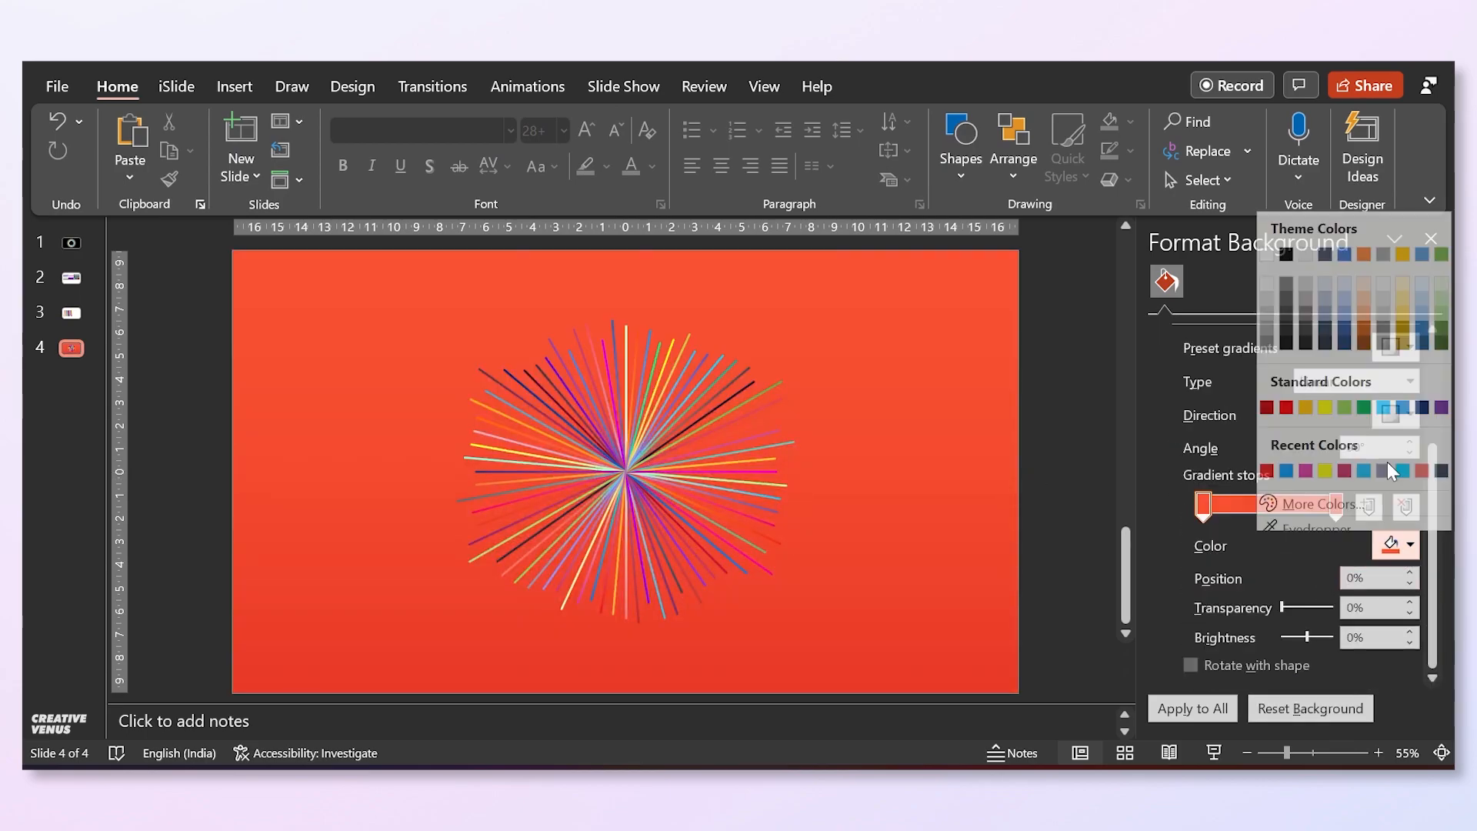
{"action": "left_click", "coordinate": [1272, 266]}
{"action": "left_click", "coordinate": [1337, 504]}
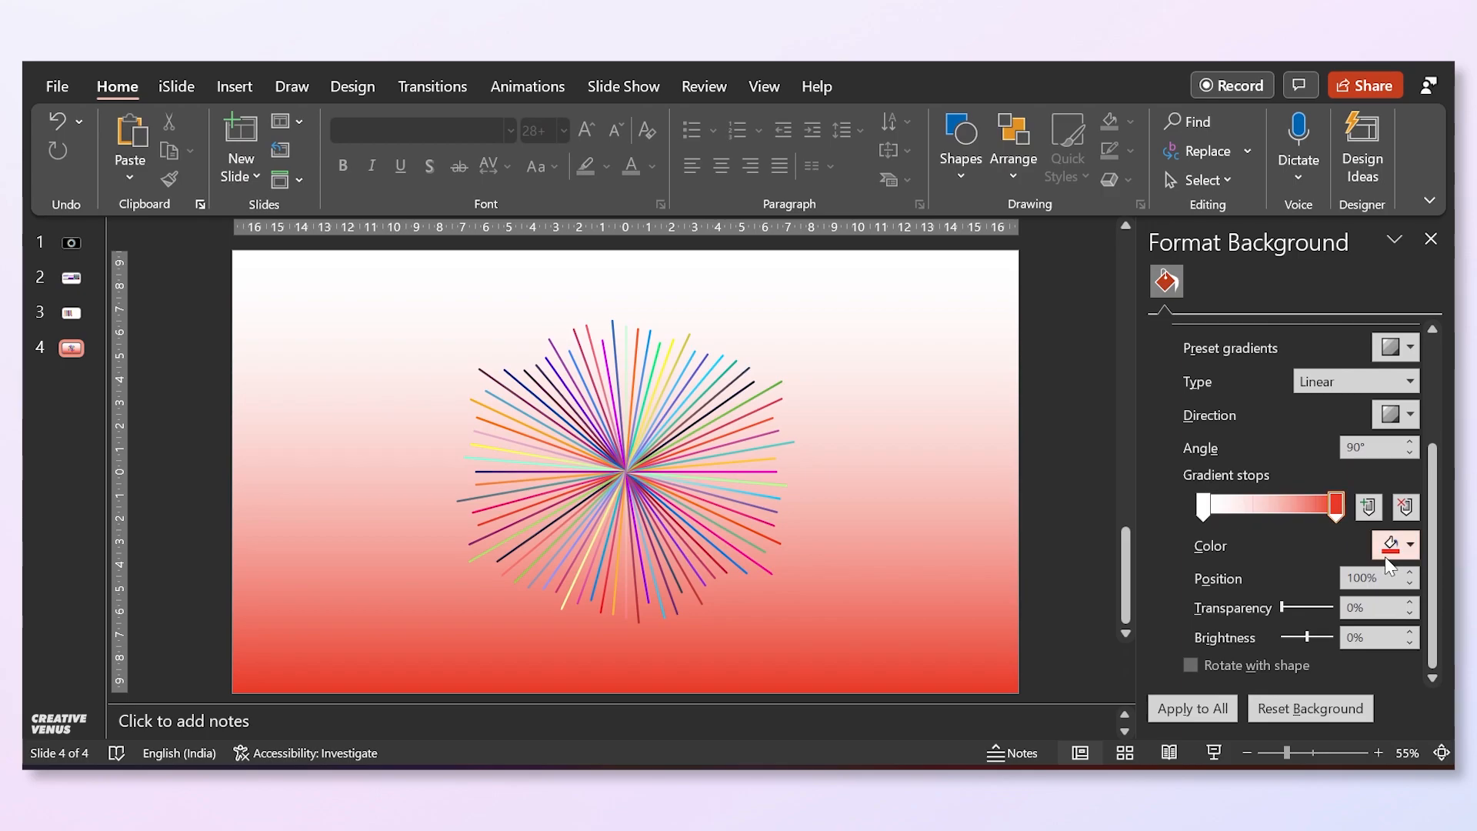
{"action": "left_click", "coordinate": [1408, 545]}
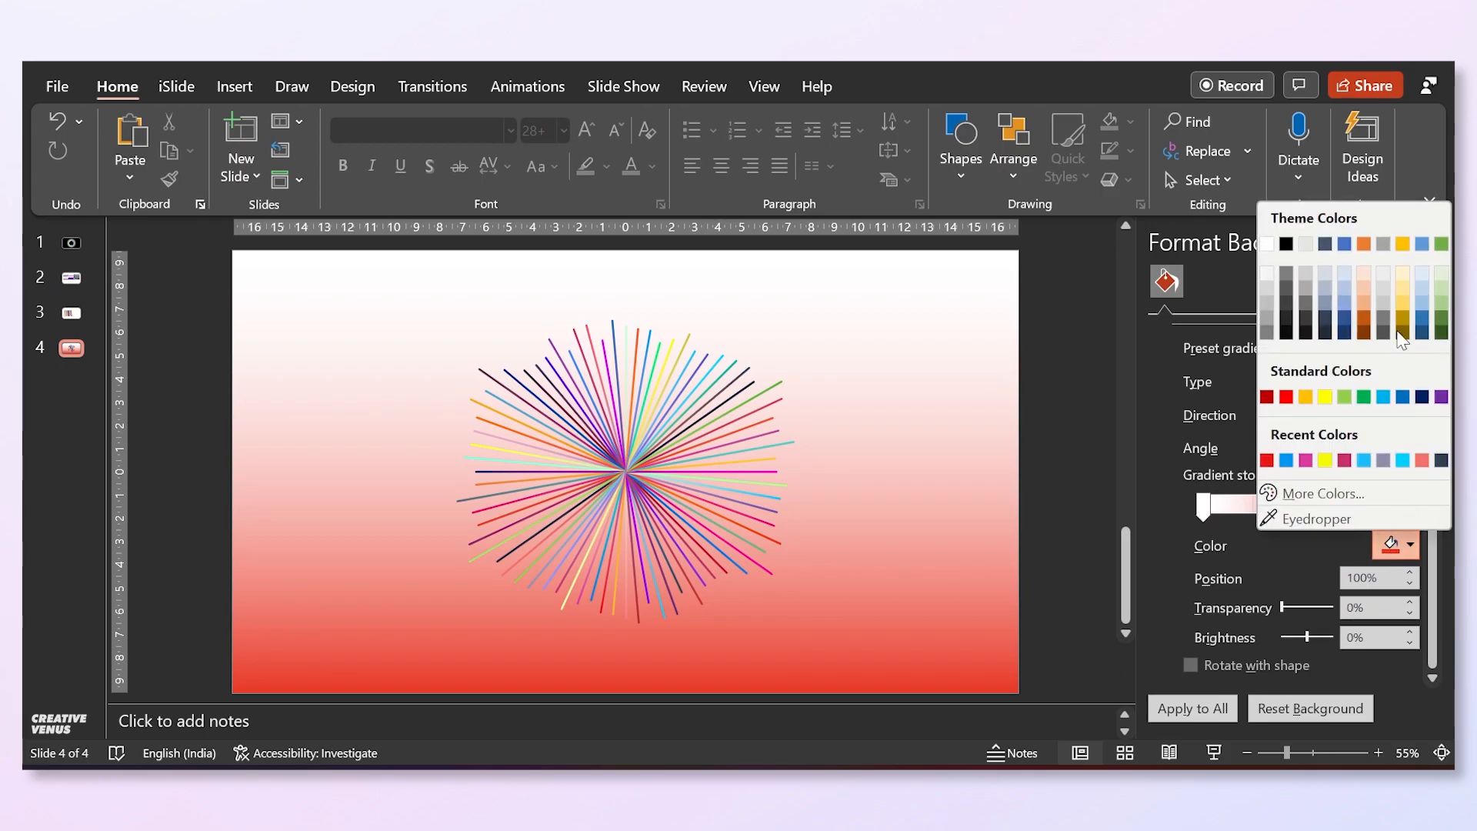
{"action": "left_click", "coordinate": [1324, 286]}
Make the background gradient radial from the centre and move its white stop to about 31%.
{"action": "left_click", "coordinate": [1408, 381]}
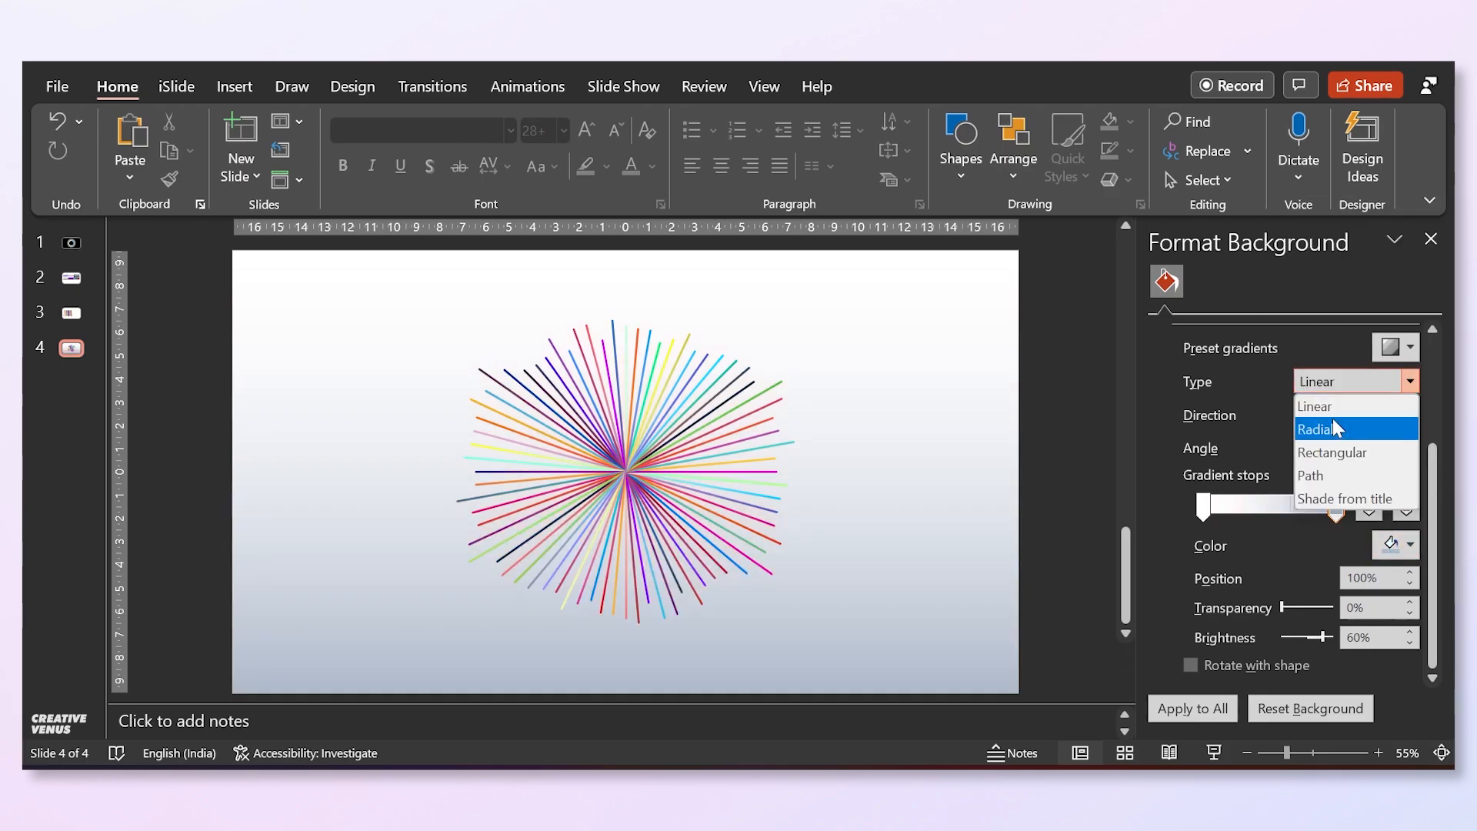
{"action": "left_click", "coordinate": [1335, 426]}
{"action": "left_click", "coordinate": [1409, 415]}
{"action": "left_click", "coordinate": [1277, 473]}
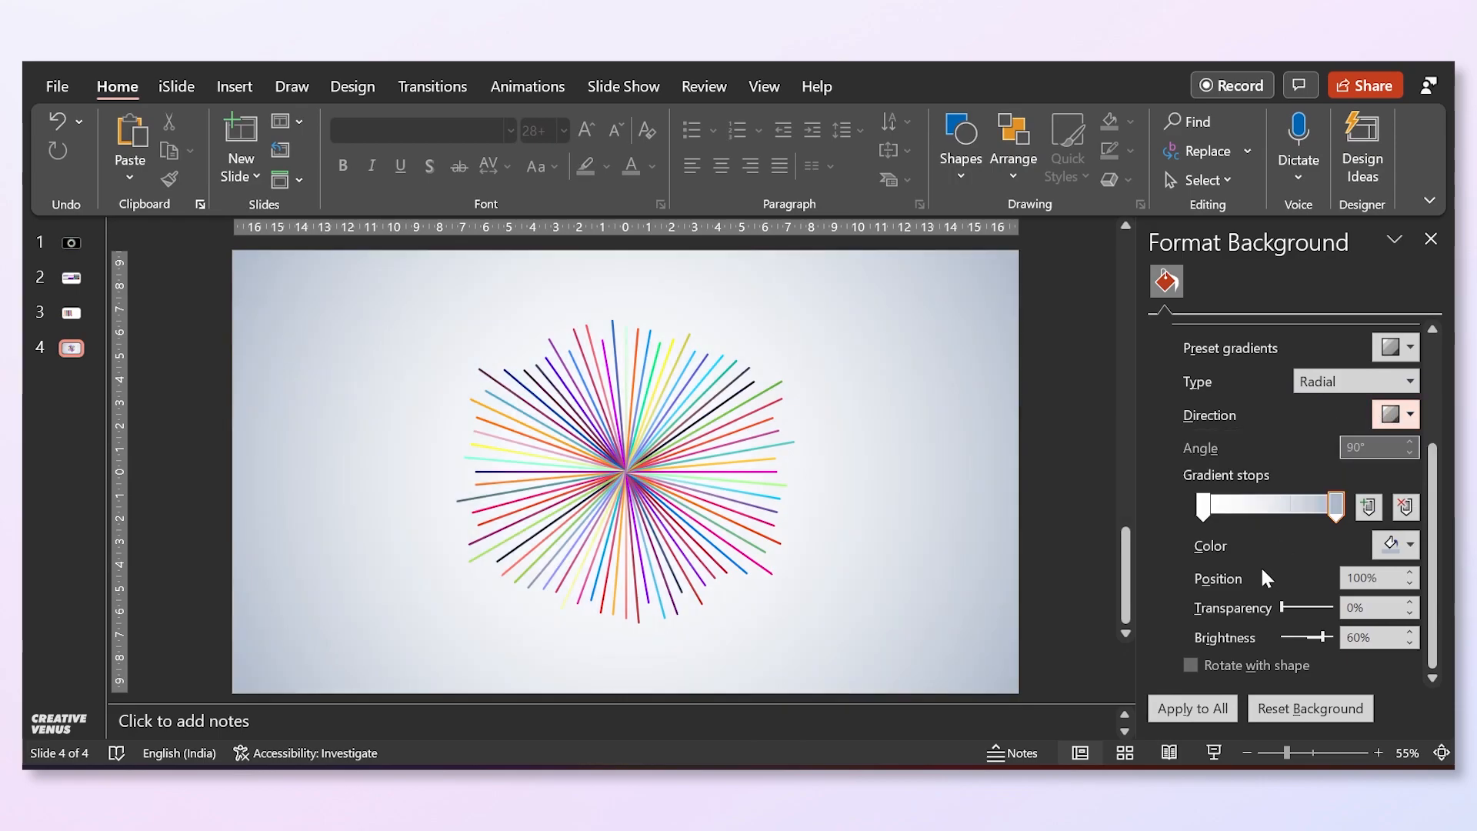
{"action": "left_click_drag", "start_coordinate": [1205, 510], "coordinate": [1250, 524]}
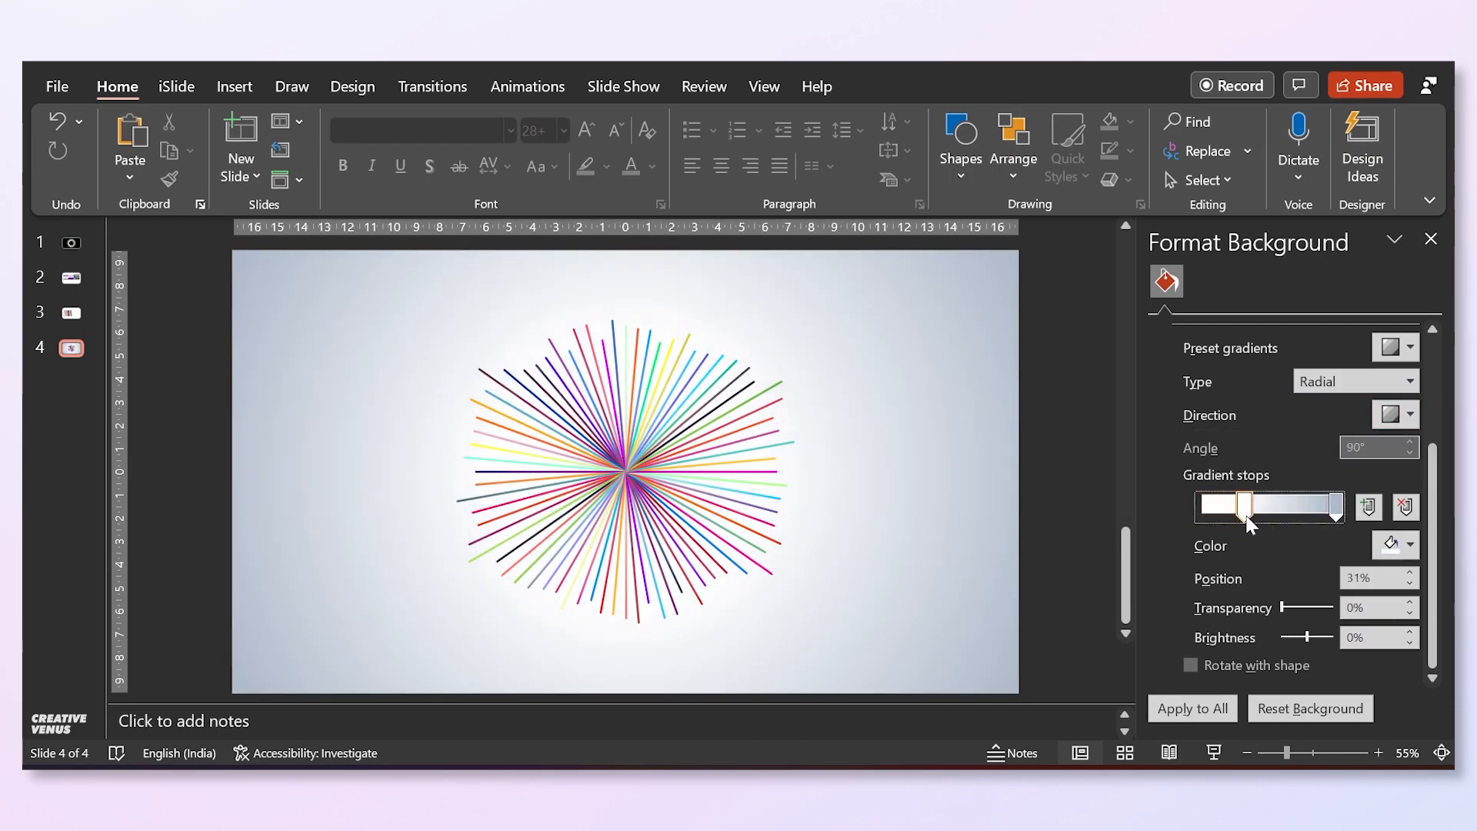
Draw a circle about 11.51 cm in diameter and centre it over the starburst.
{"action": "left_click", "coordinate": [760, 460]}
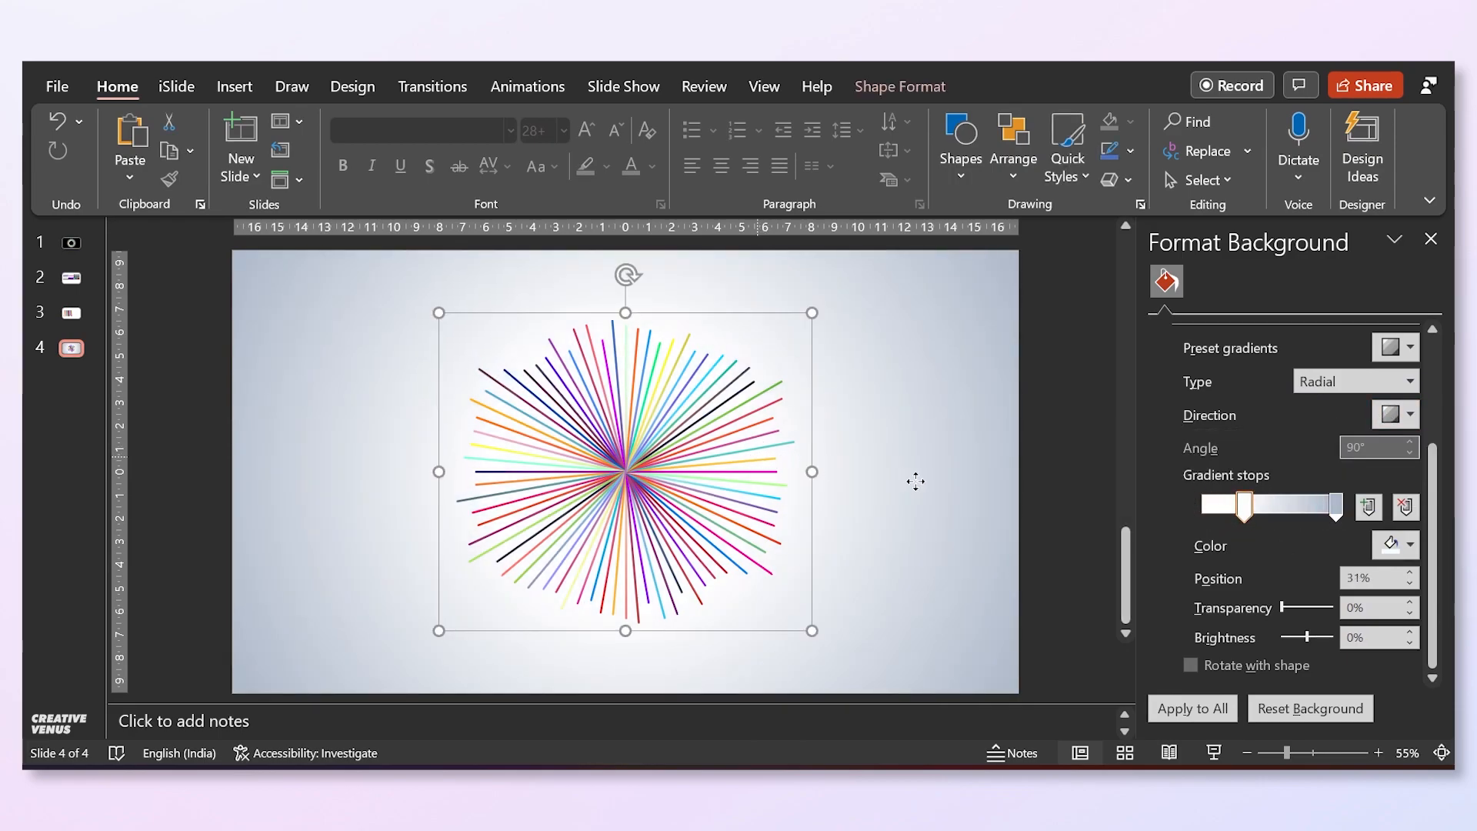
{"action": "key", "text": "Escape"}
{"action": "left_click", "coordinate": [233, 93]}
{"action": "left_click", "coordinate": [399, 165]}
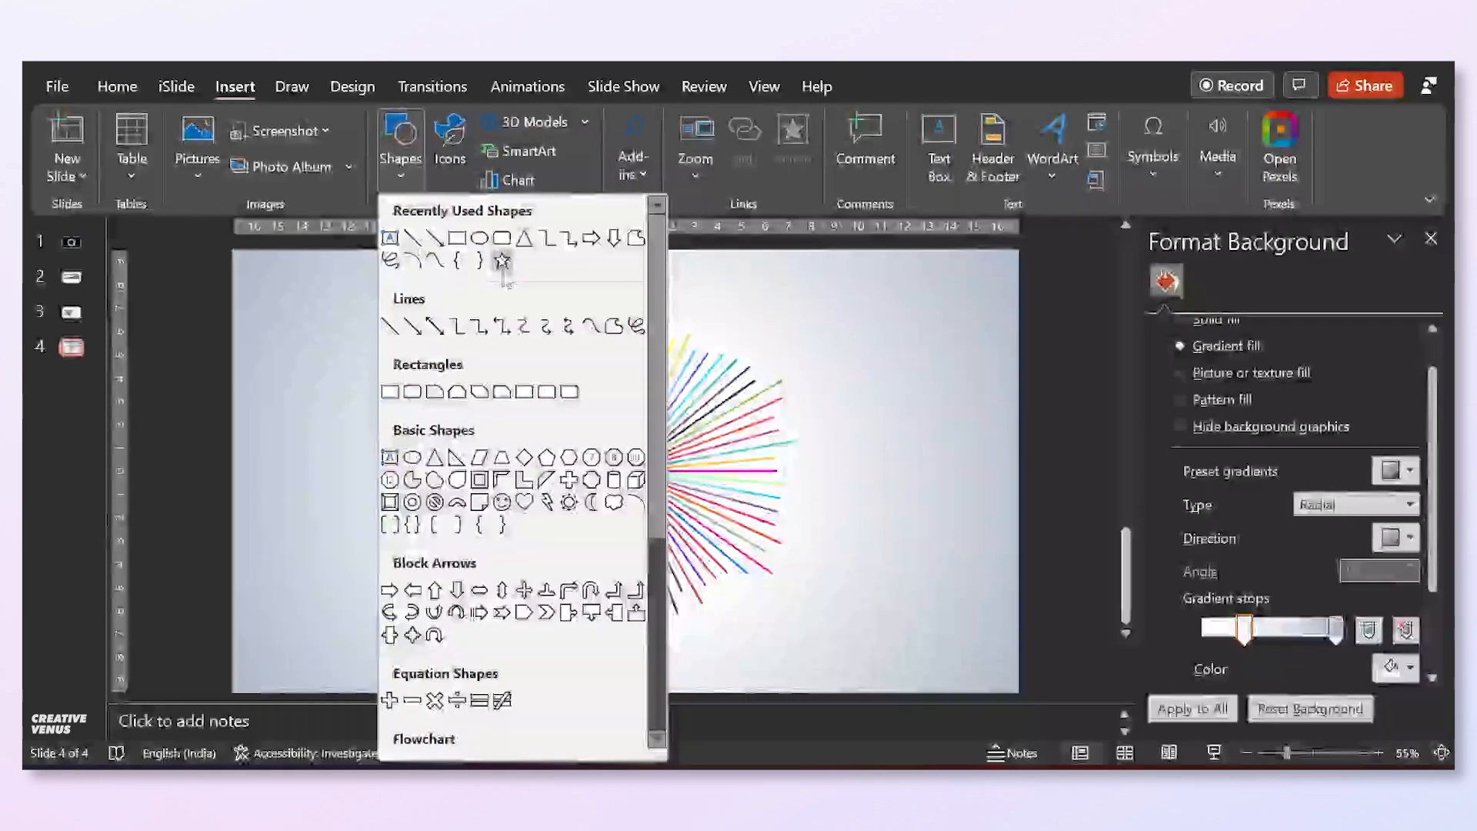
{"action": "left_click", "coordinate": [502, 261]}
{"action": "left_click_drag", "start_coordinate": [600, 444], "coordinate": [735, 577]}
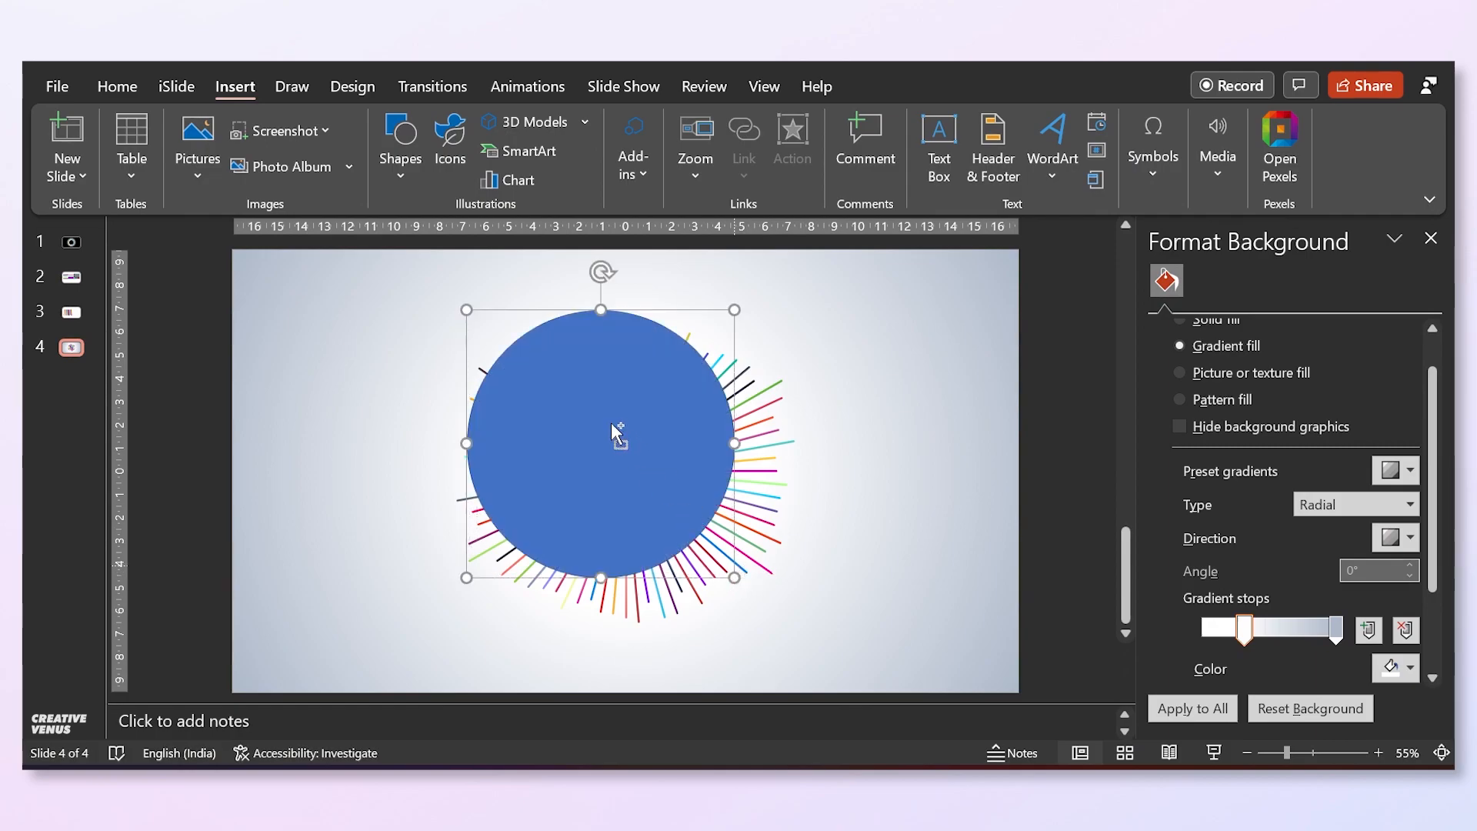
{"action": "left_click_drag", "start_coordinate": [600, 413], "coordinate": [630, 441]}
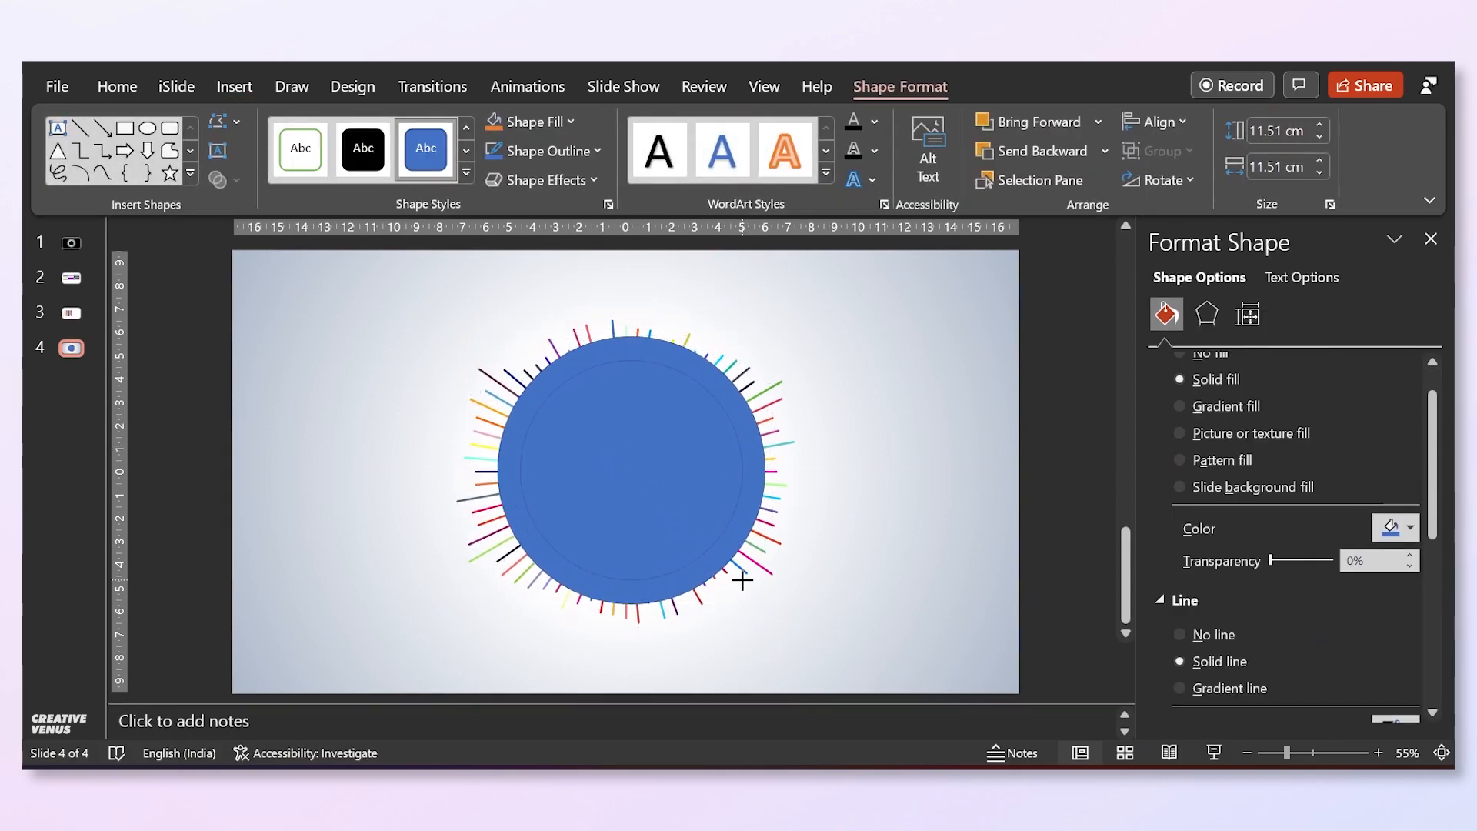
Shrink the circle slightly about its centre and align it with the starburst's centre, leaving the line ends protruding all around.
{"action": "left_click_drag", "start_coordinate": [743, 580], "coordinate": [743, 580]}
{"action": "left_click_drag", "start_coordinate": [658, 484], "coordinate": [650, 490]}
{"action": "left_click_drag", "start_coordinate": [735, 588], "coordinate": [746, 601]}
{"action": "left_click", "coordinate": [868, 531]}
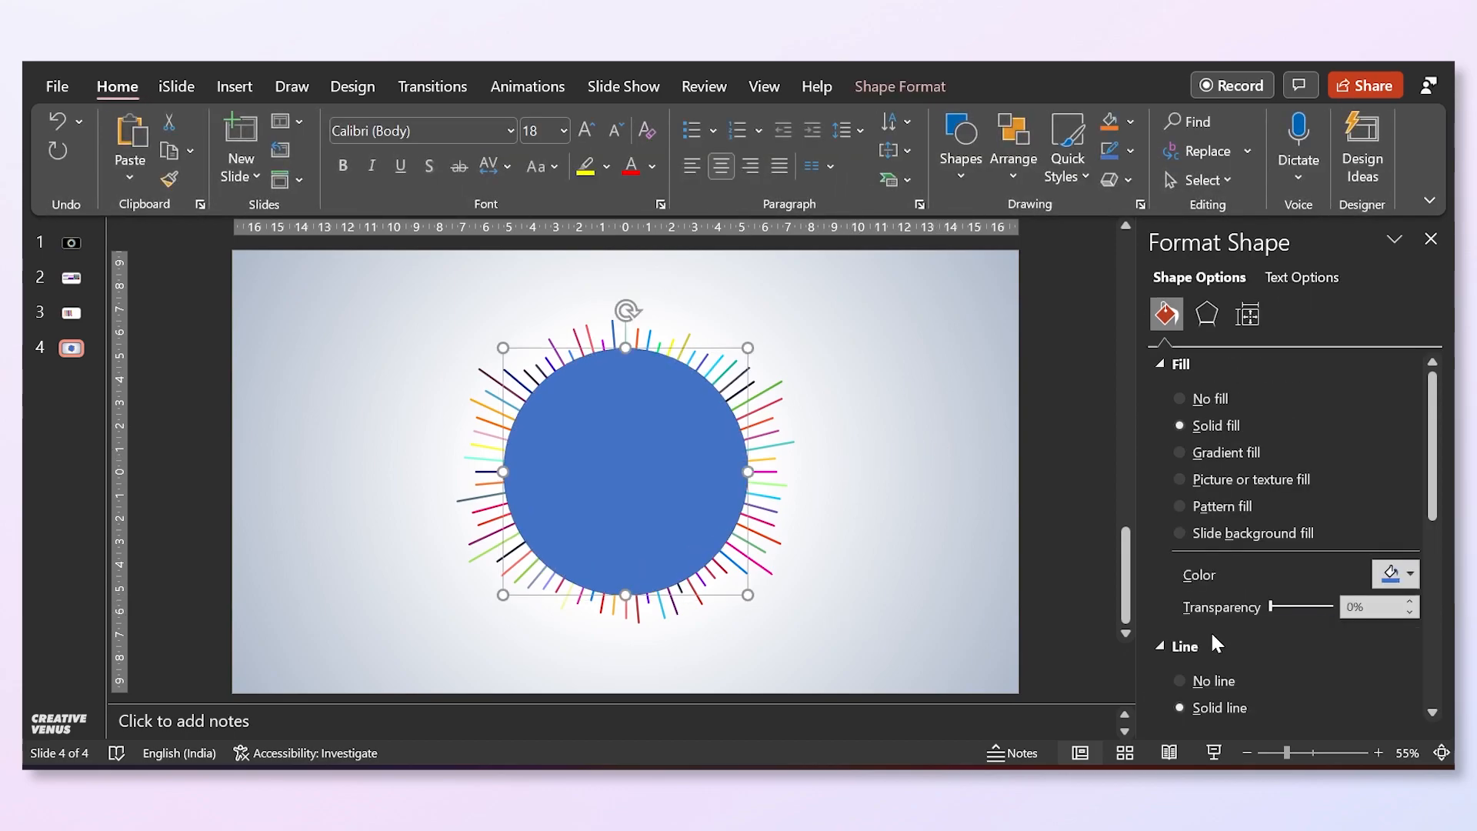
Remove the circle's outline and give it a radial white-to-blue-gray gradient fill with the white stop at about 57%.
{"action": "scroll", "coordinate": [1211, 632], "scroll_direction": "down", "scroll_amount": 1}
{"action": "left_click", "coordinate": [1222, 630]}
{"action": "left_click", "coordinate": [1224, 421]}
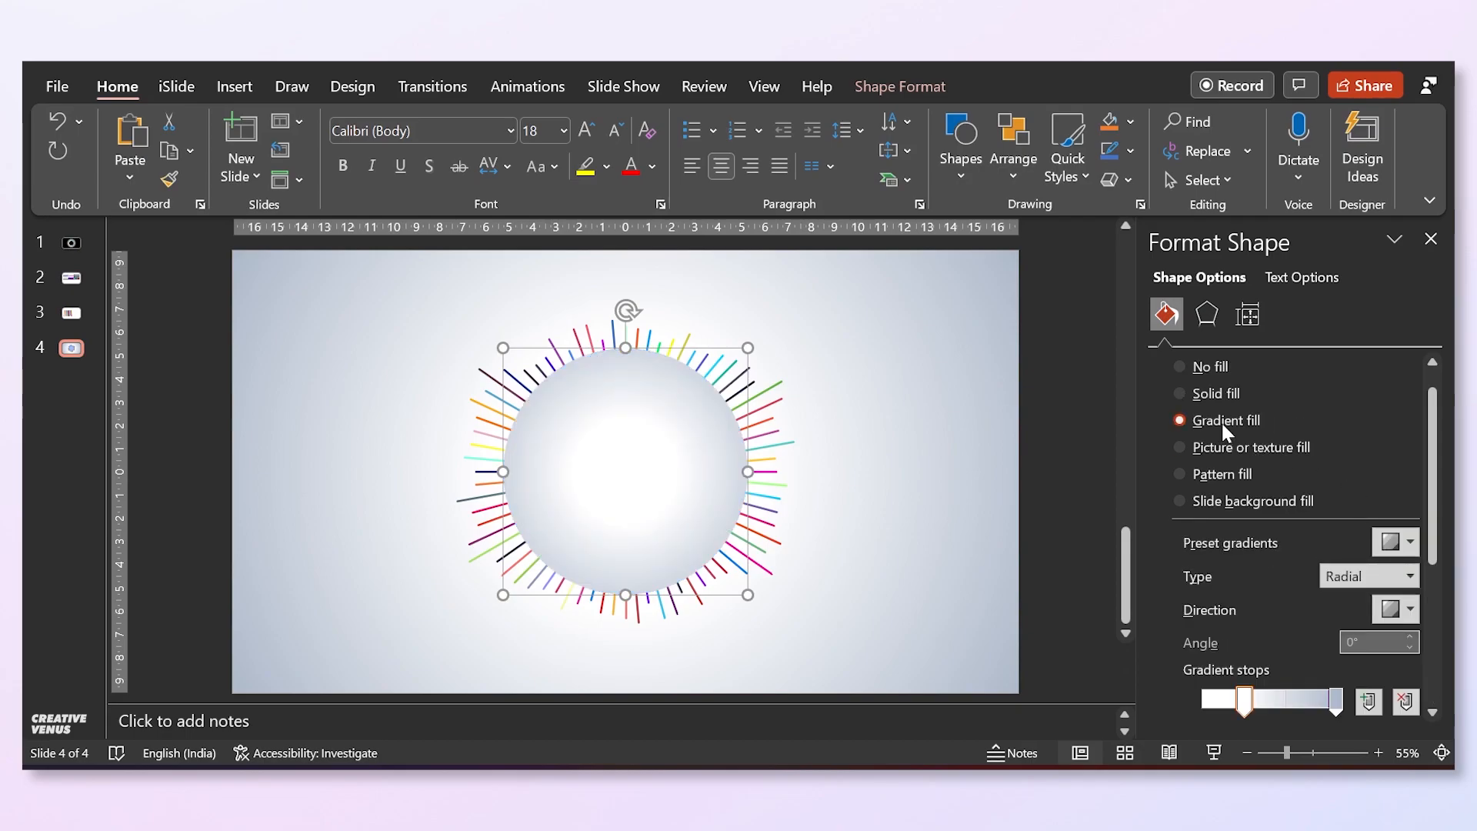
{"action": "scroll", "coordinate": [1205, 515], "scroll_direction": "down", "scroll_amount": 1}
{"action": "left_click_drag", "start_coordinate": [1233, 653], "coordinate": [1280, 652]}
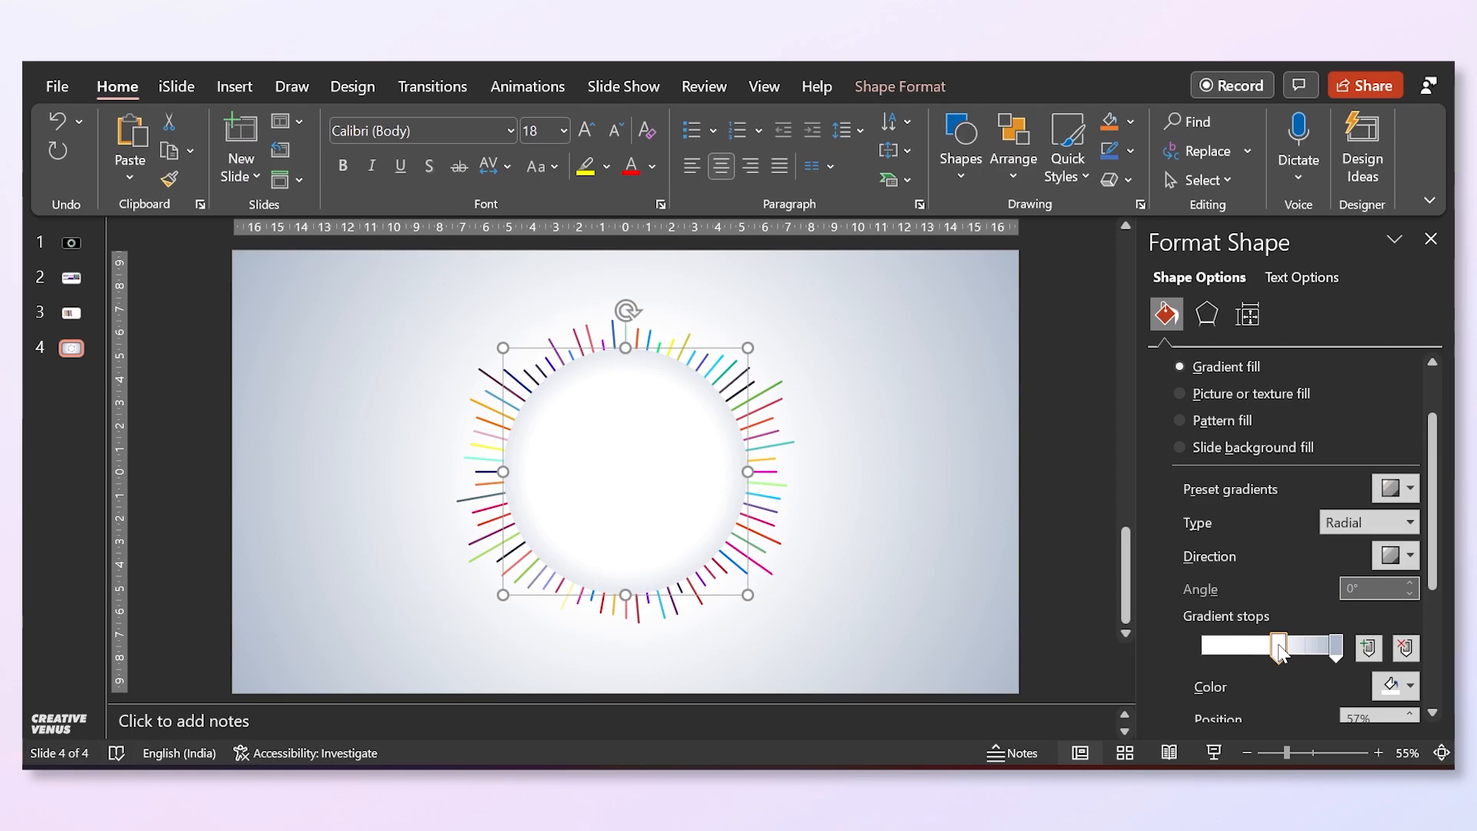
Recolour the last stop of the circle's gradient to a darker neutral gray and add a white stop at about 35%.
{"action": "left_click", "coordinate": [1340, 656]}
{"action": "left_click", "coordinate": [1397, 685]}
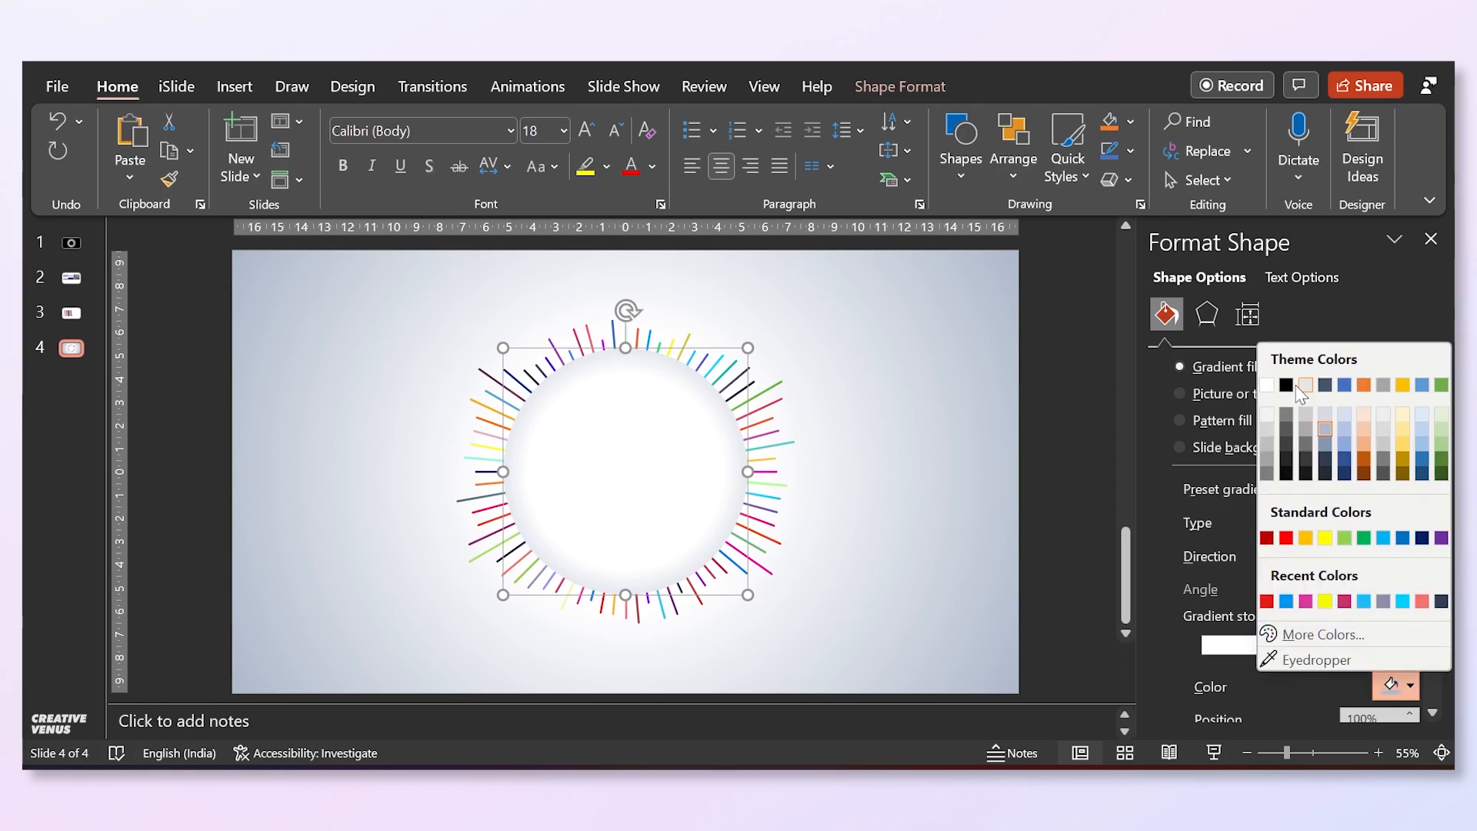
{"action": "left_click", "coordinate": [1271, 437]}
{"action": "left_click", "coordinate": [1398, 693]}
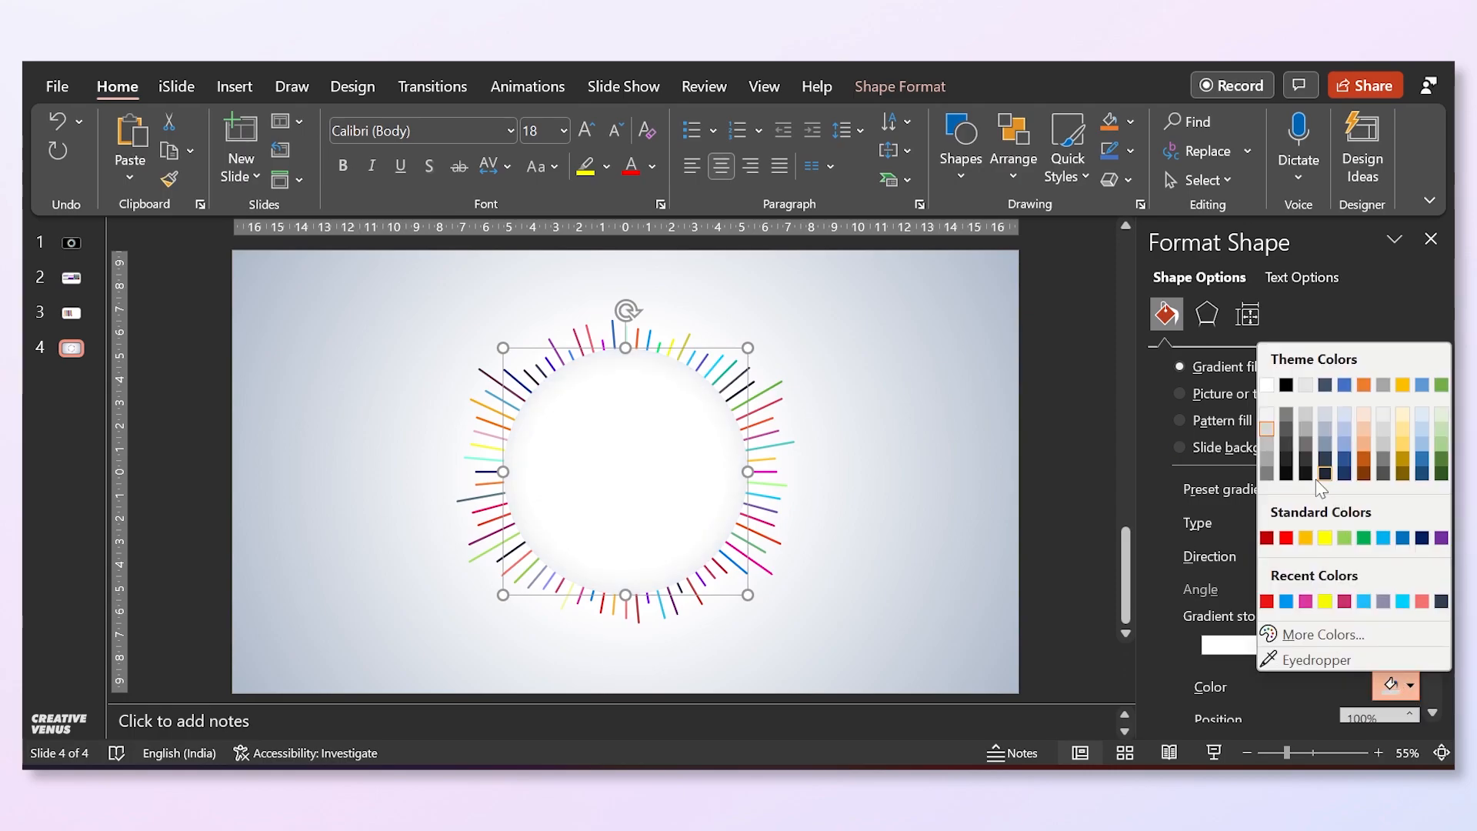
{"action": "left_click", "coordinate": [1271, 469]}
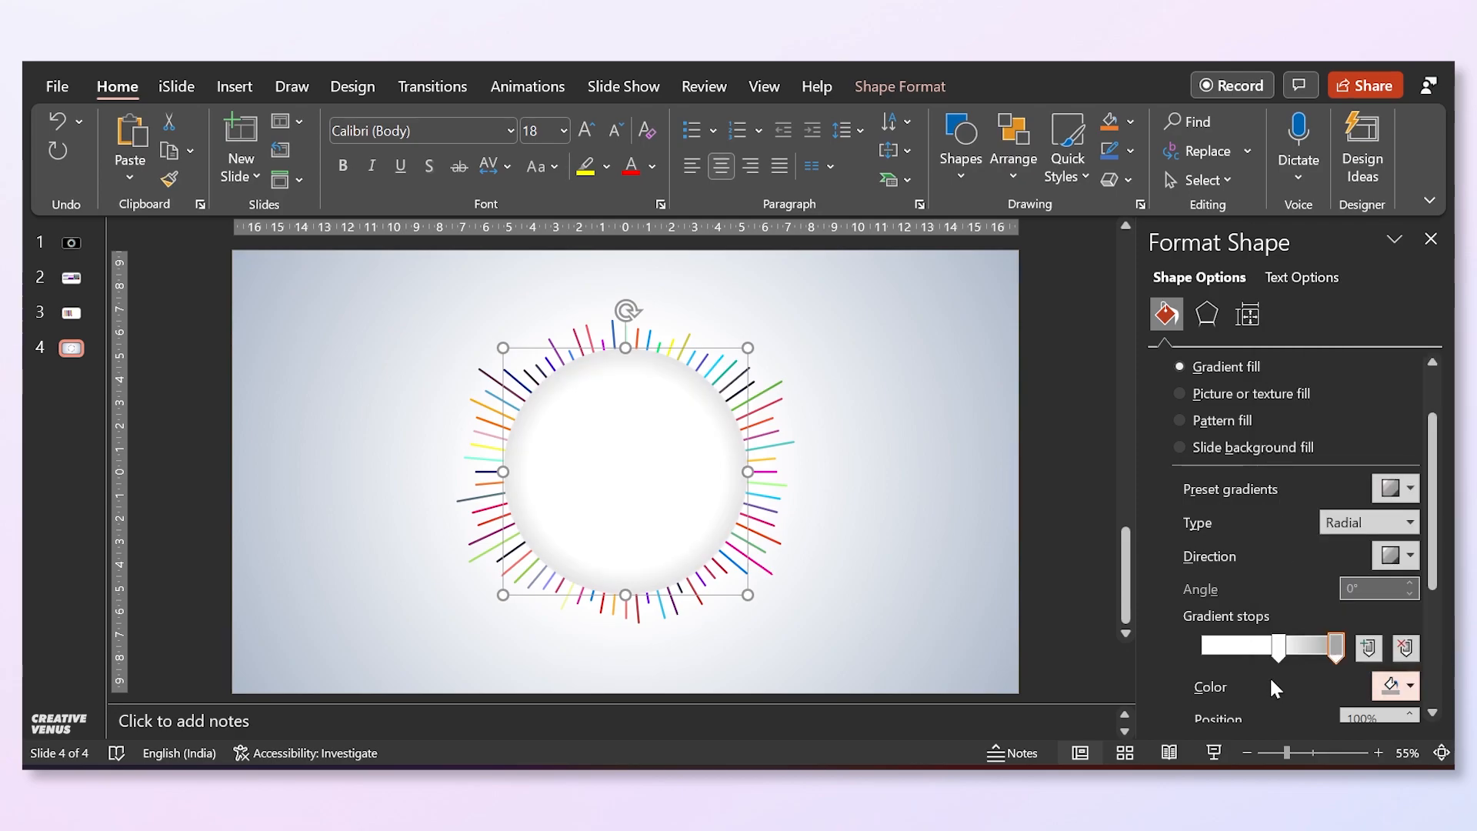
{"action": "left_click", "coordinate": [1279, 651]}
{"action": "left_click", "coordinate": [1251, 651]}
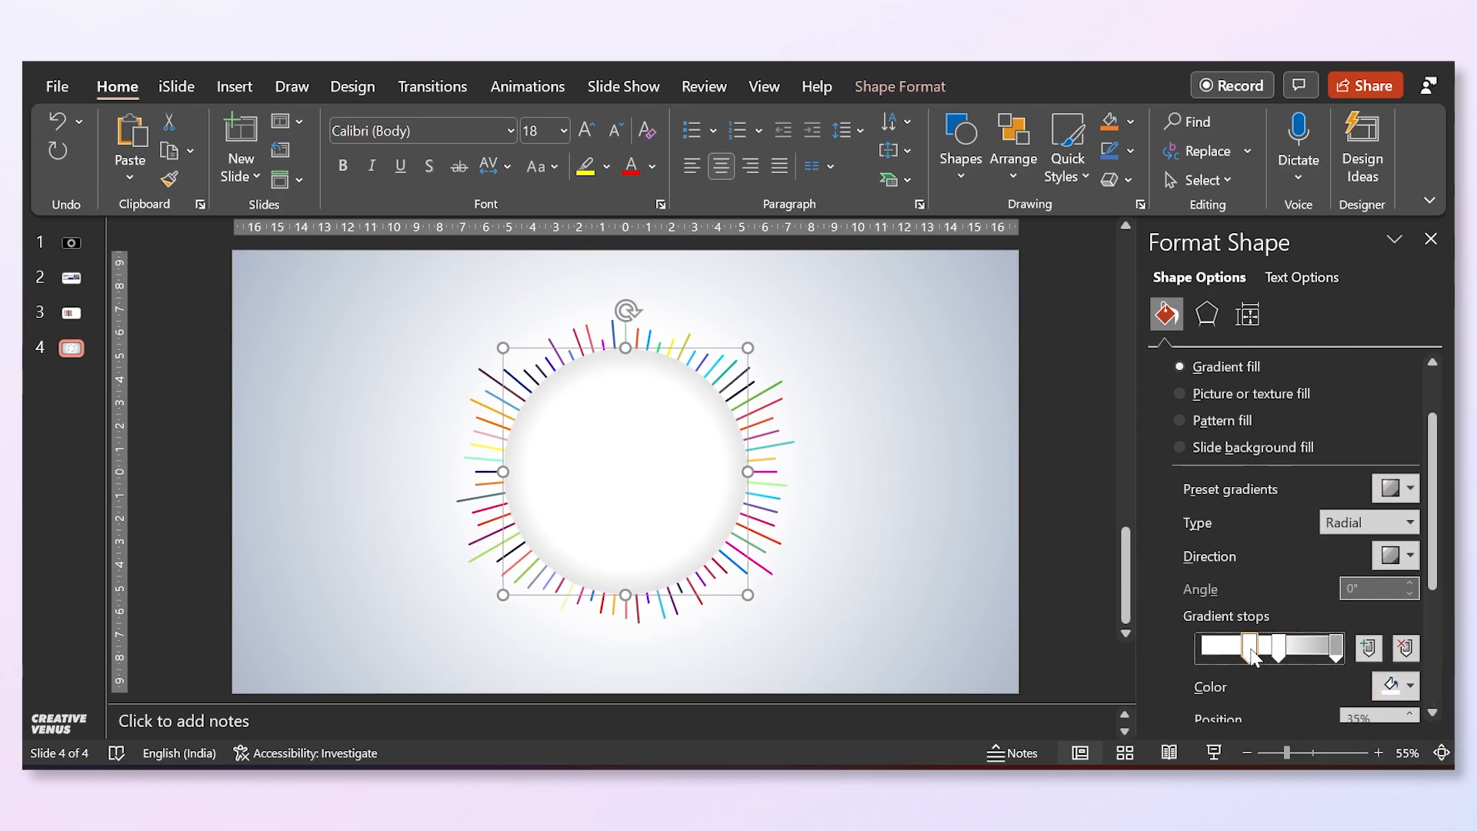
Reposition the circle's two middle radial gradient stops and colour the 41% stop a very light grey.
{"action": "left_click", "coordinate": [1288, 652]}
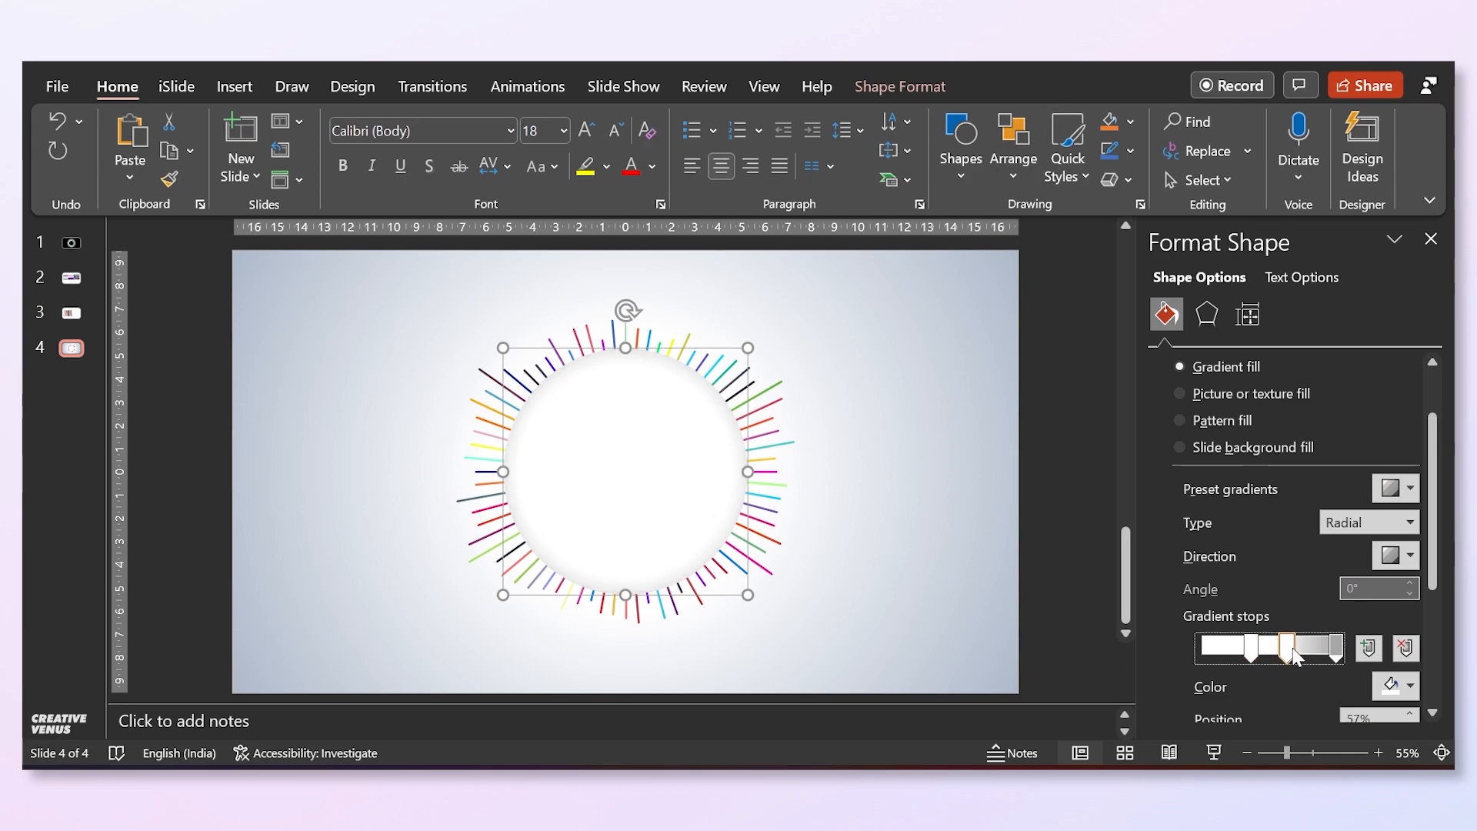
{"action": "left_click_drag", "start_coordinate": [1293, 652], "coordinate": [1264, 654]}
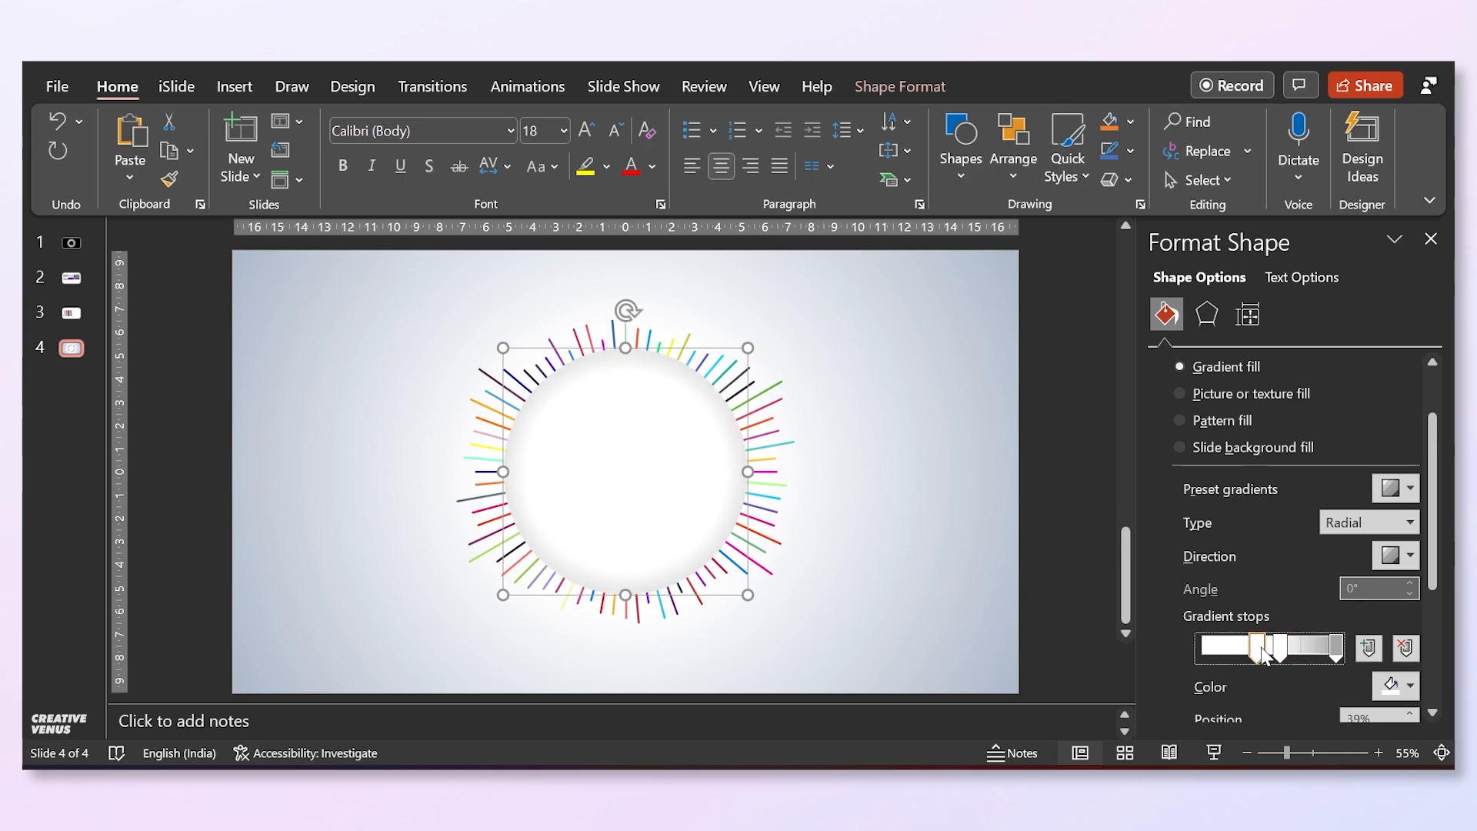
{"action": "left_click", "coordinate": [1392, 687]}
{"action": "left_click", "coordinate": [1268, 424]}
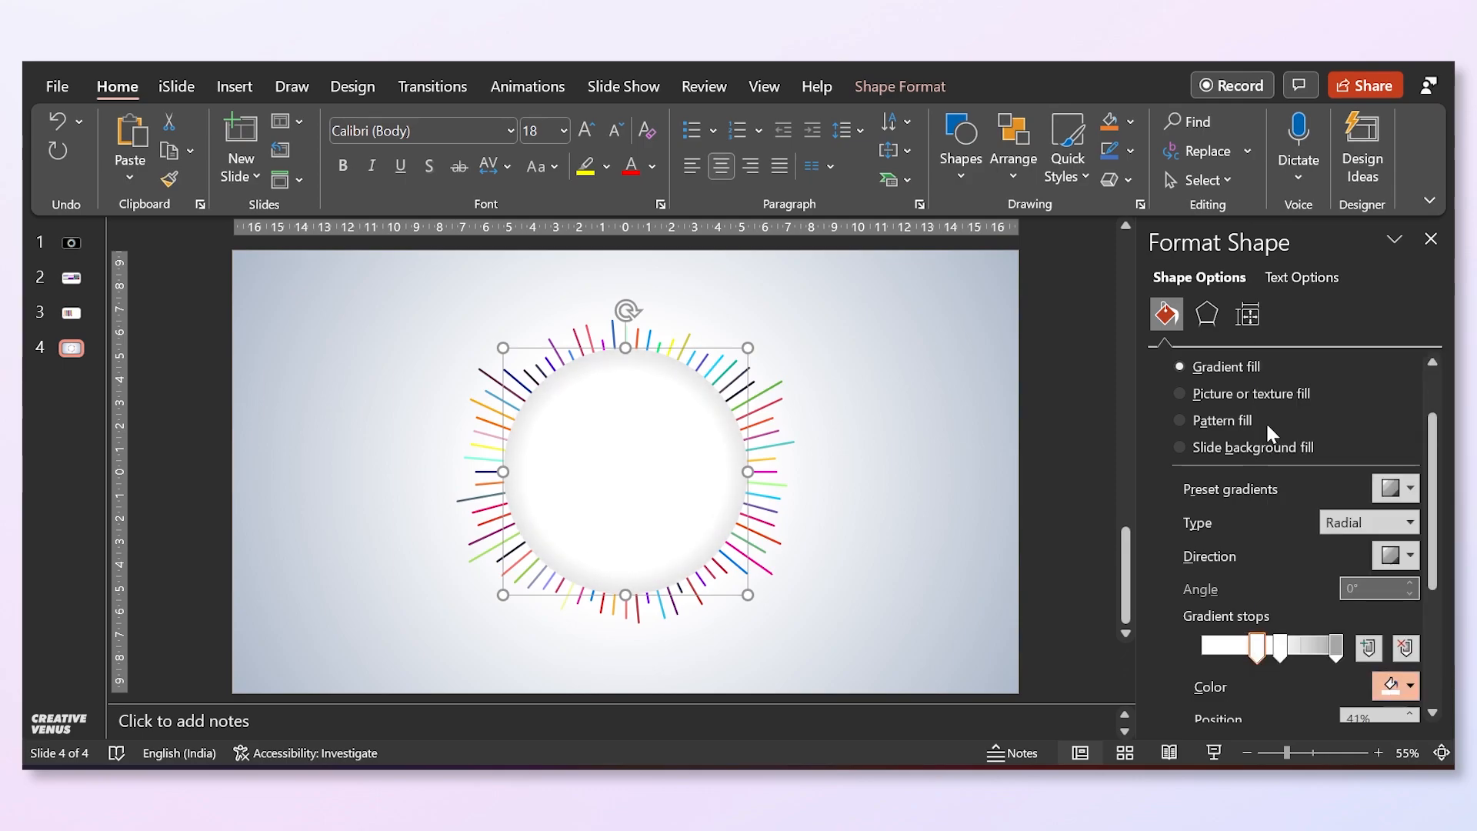
{"action": "left_click", "coordinate": [1394, 686]}
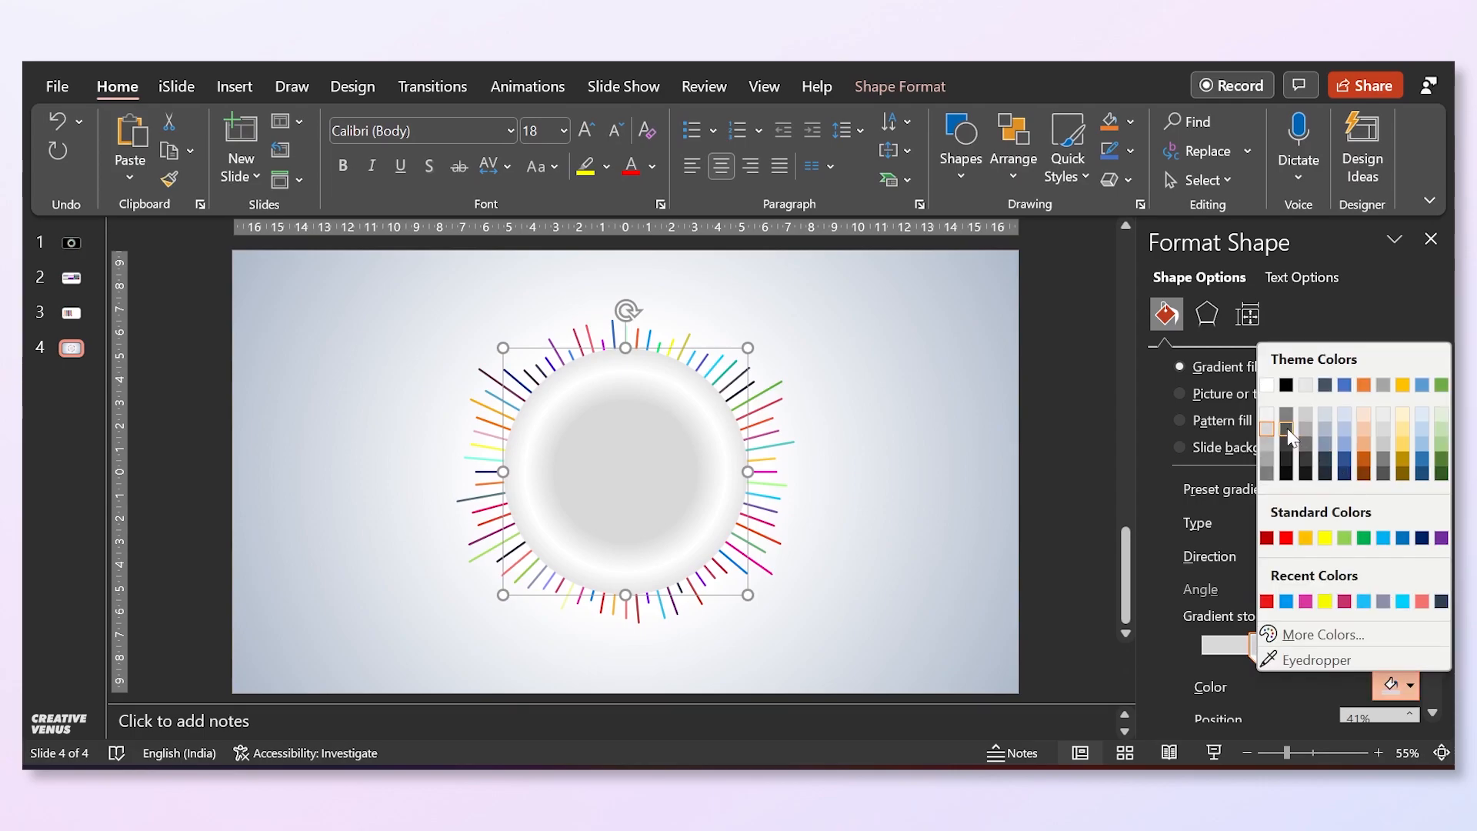
{"action": "left_click", "coordinate": [1264, 417]}
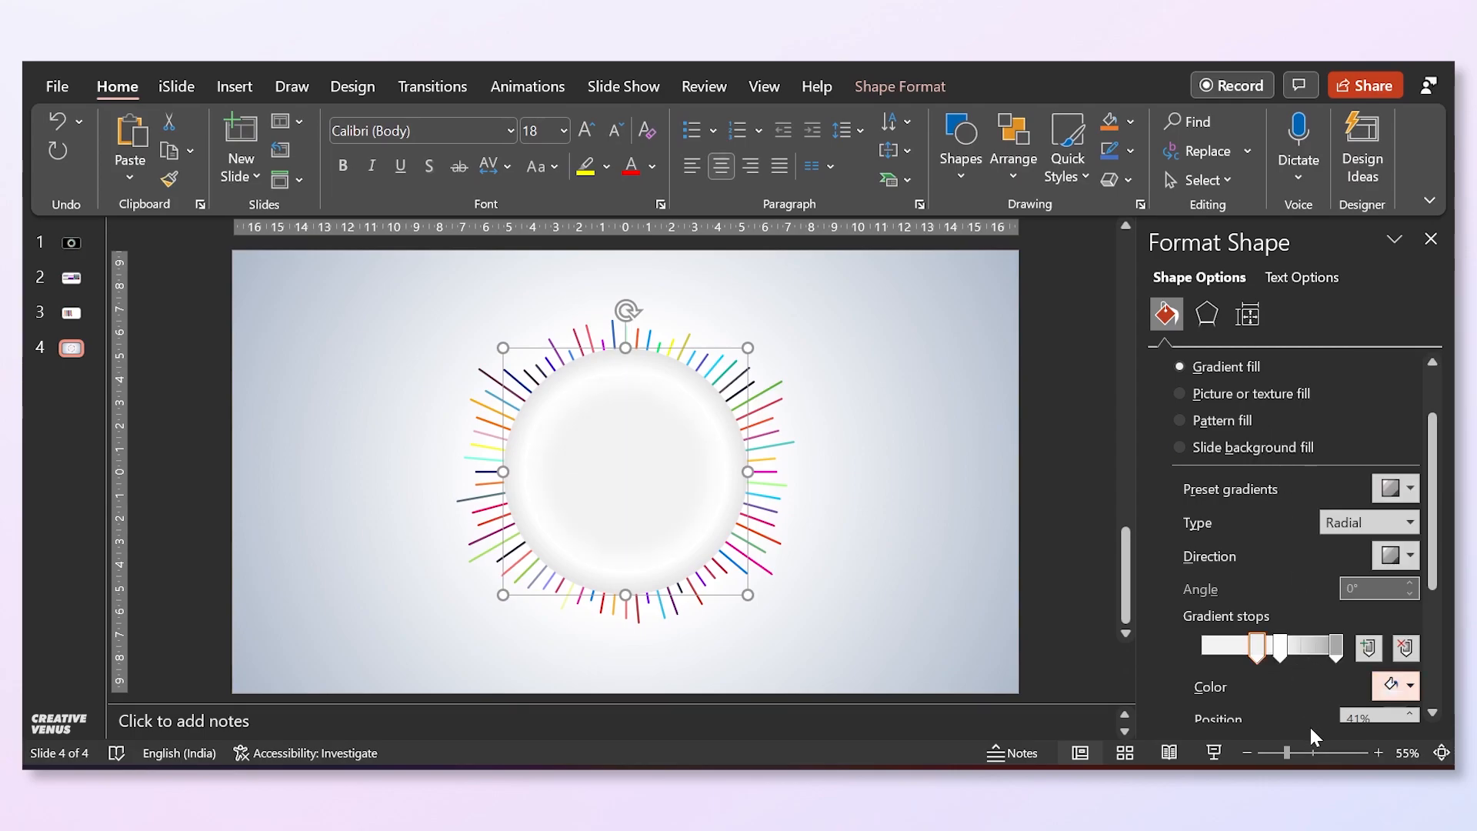
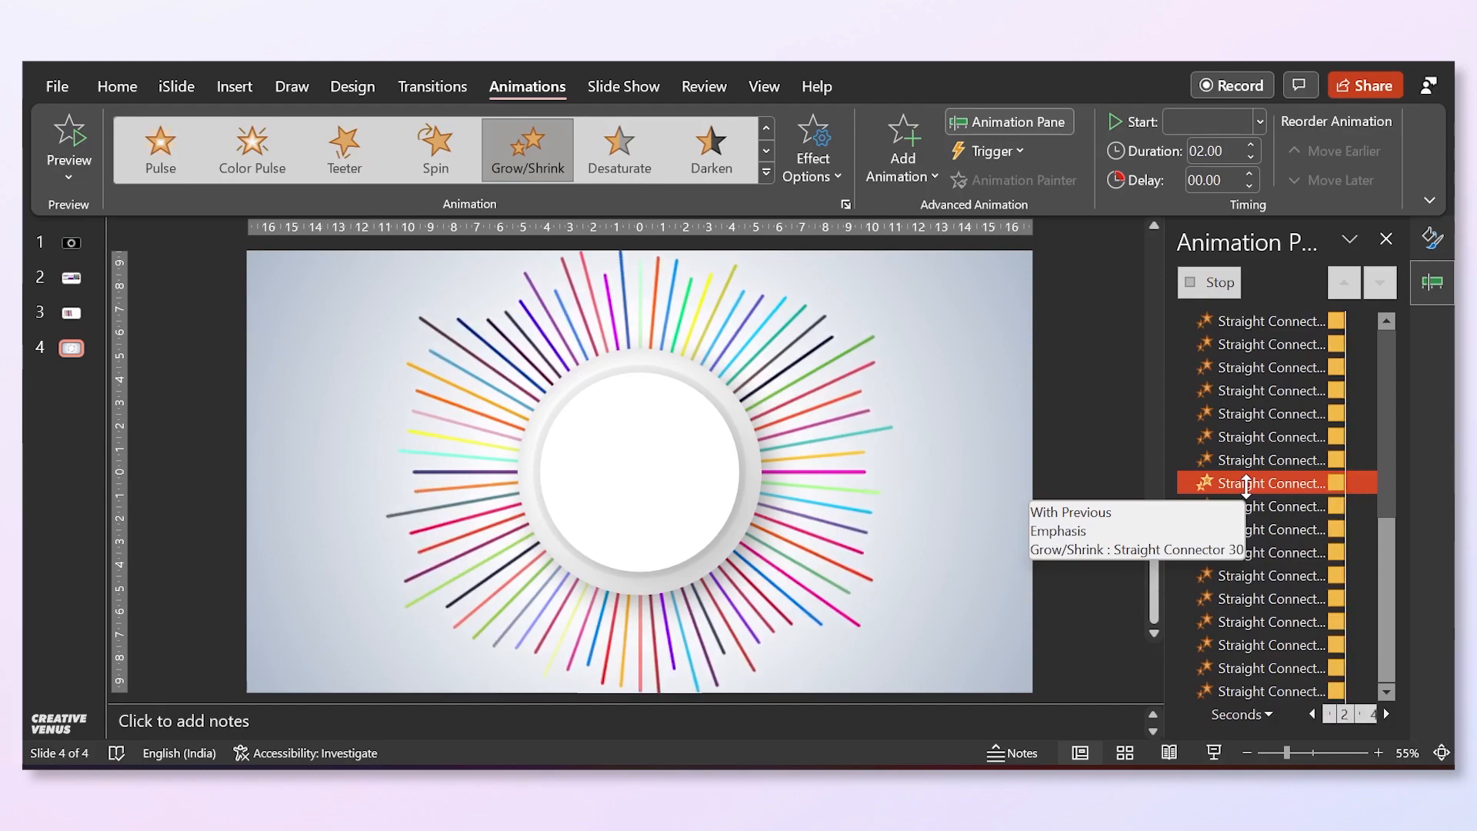
Set a custom Grow/Shrink size of 120% for all the straight connector animations.
{"action": "key", "text": "ctrl+a"}
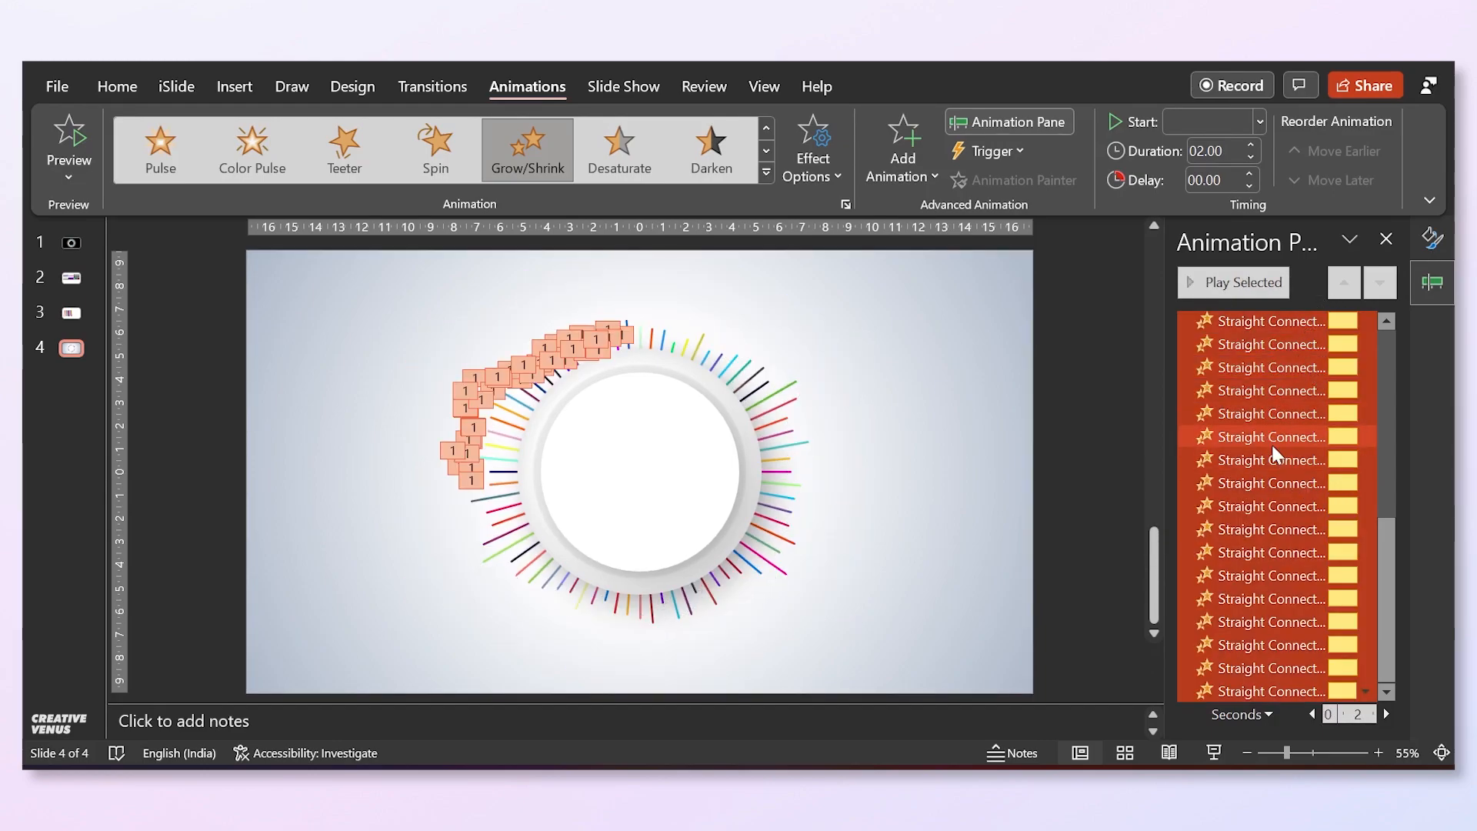
{"action": "left_click", "coordinate": [1366, 437]}
{"action": "left_click", "coordinate": [1254, 541]}
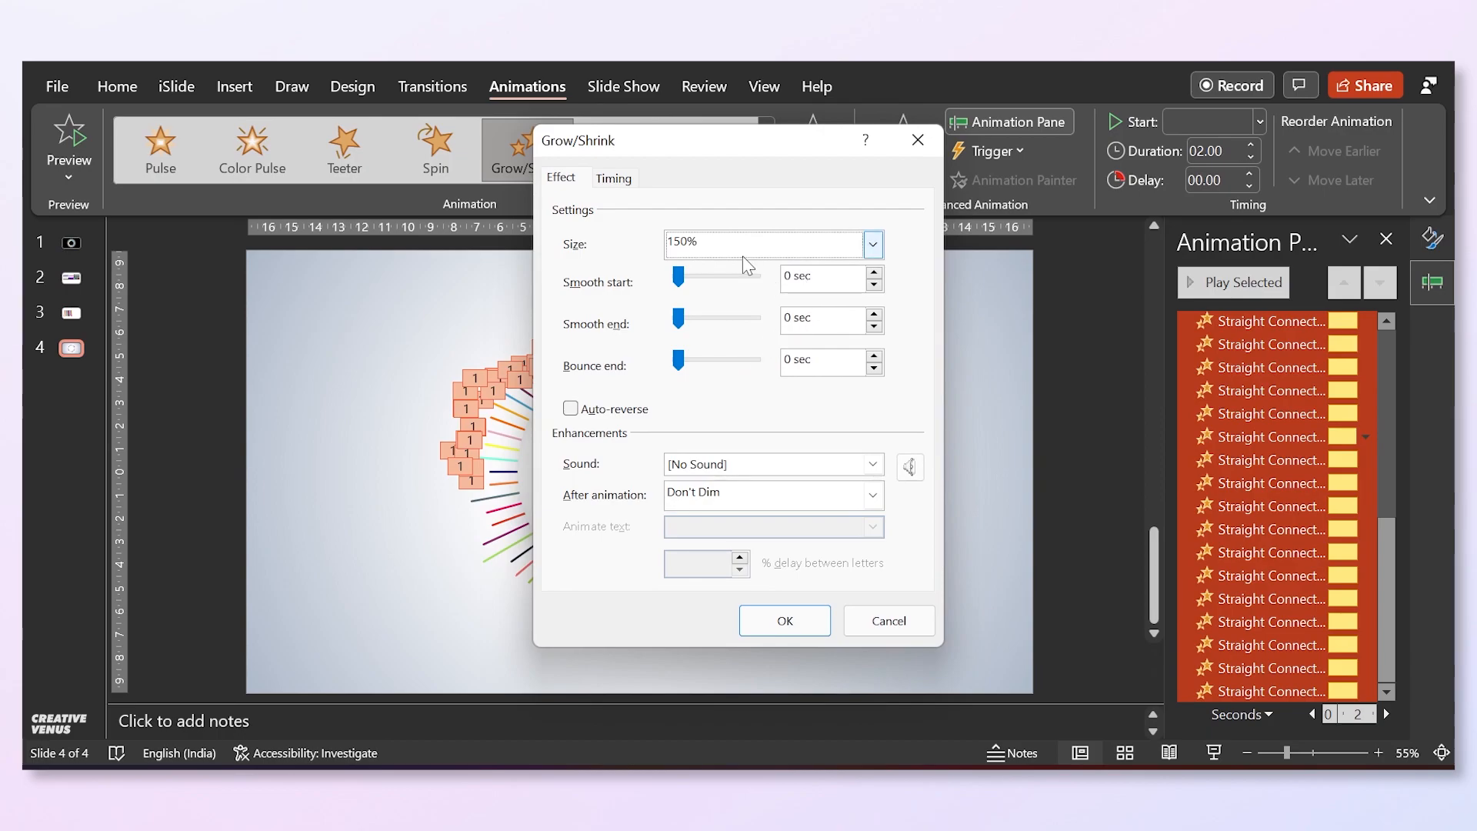
{"action": "left_click", "coordinate": [812, 250]}
{"action": "left_click", "coordinate": [744, 381]}
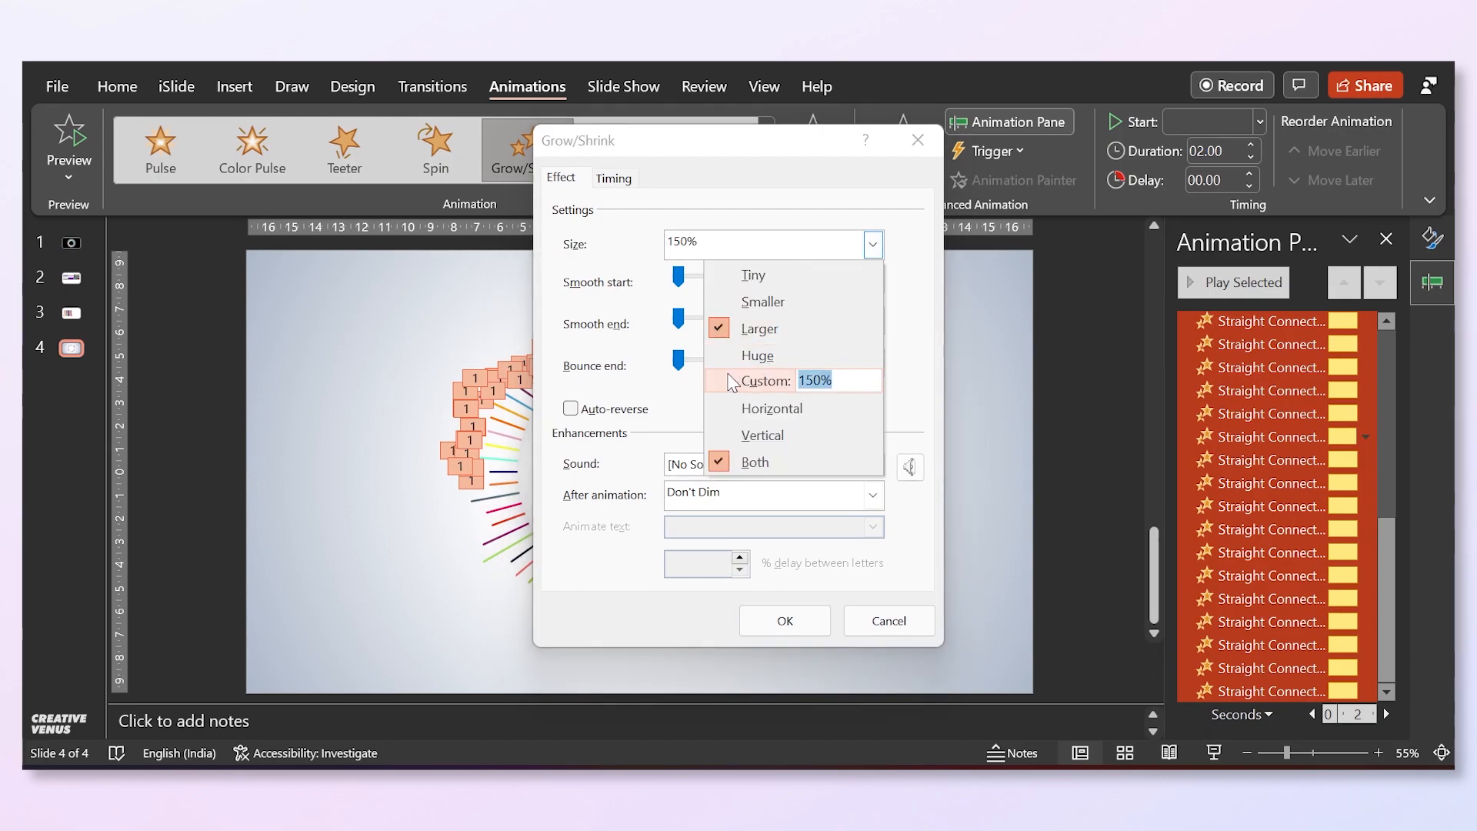
{"action": "type", "text": "12"}
{"action": "key", "text": "Return"}
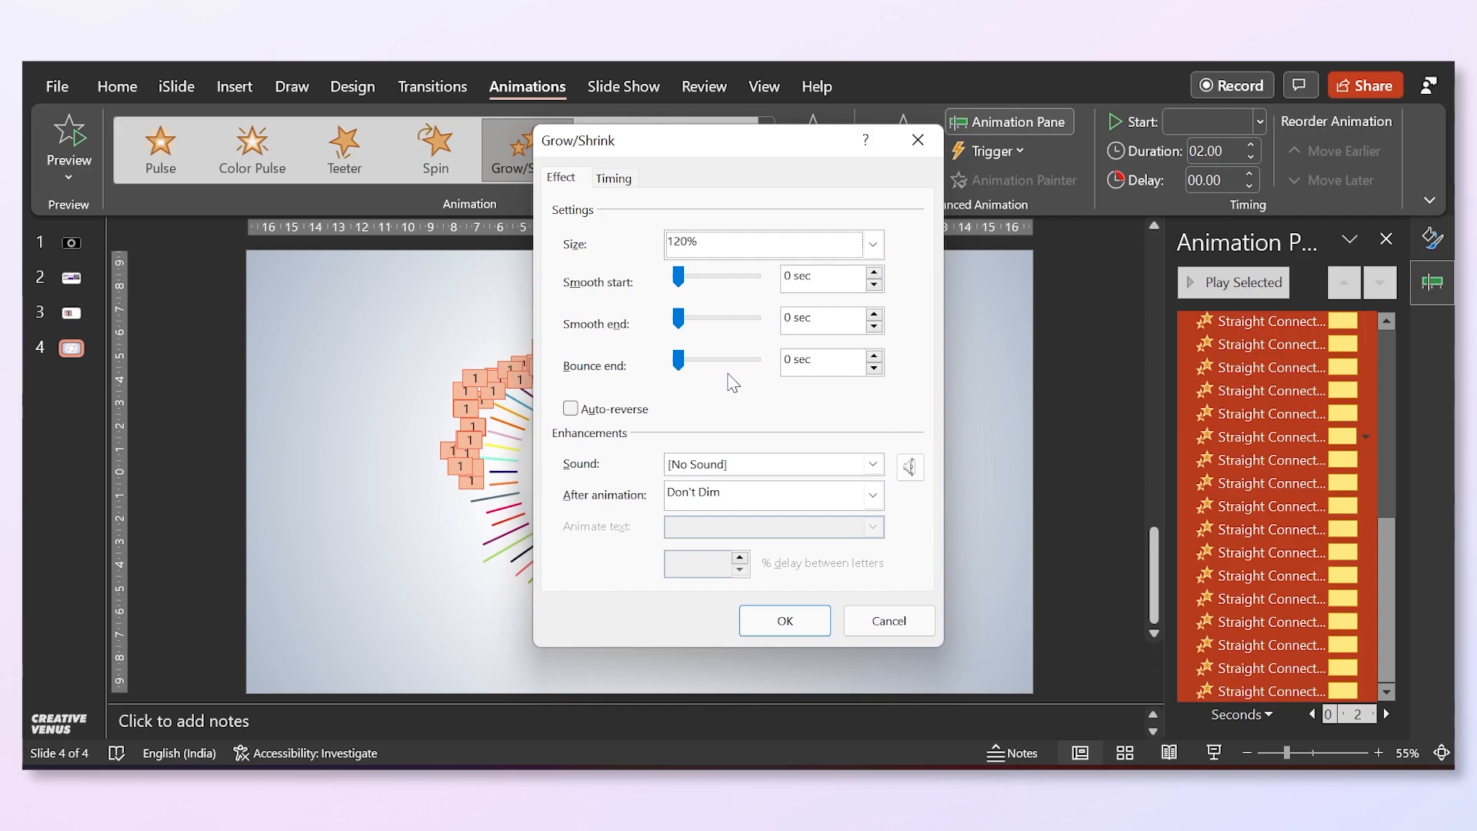
Enable Auto-reverse for the selected Grow/Shrink animations and repeat them Until End of Slide.
{"action": "left_click", "coordinate": [570, 408]}
{"action": "left_click", "coordinate": [613, 178]}
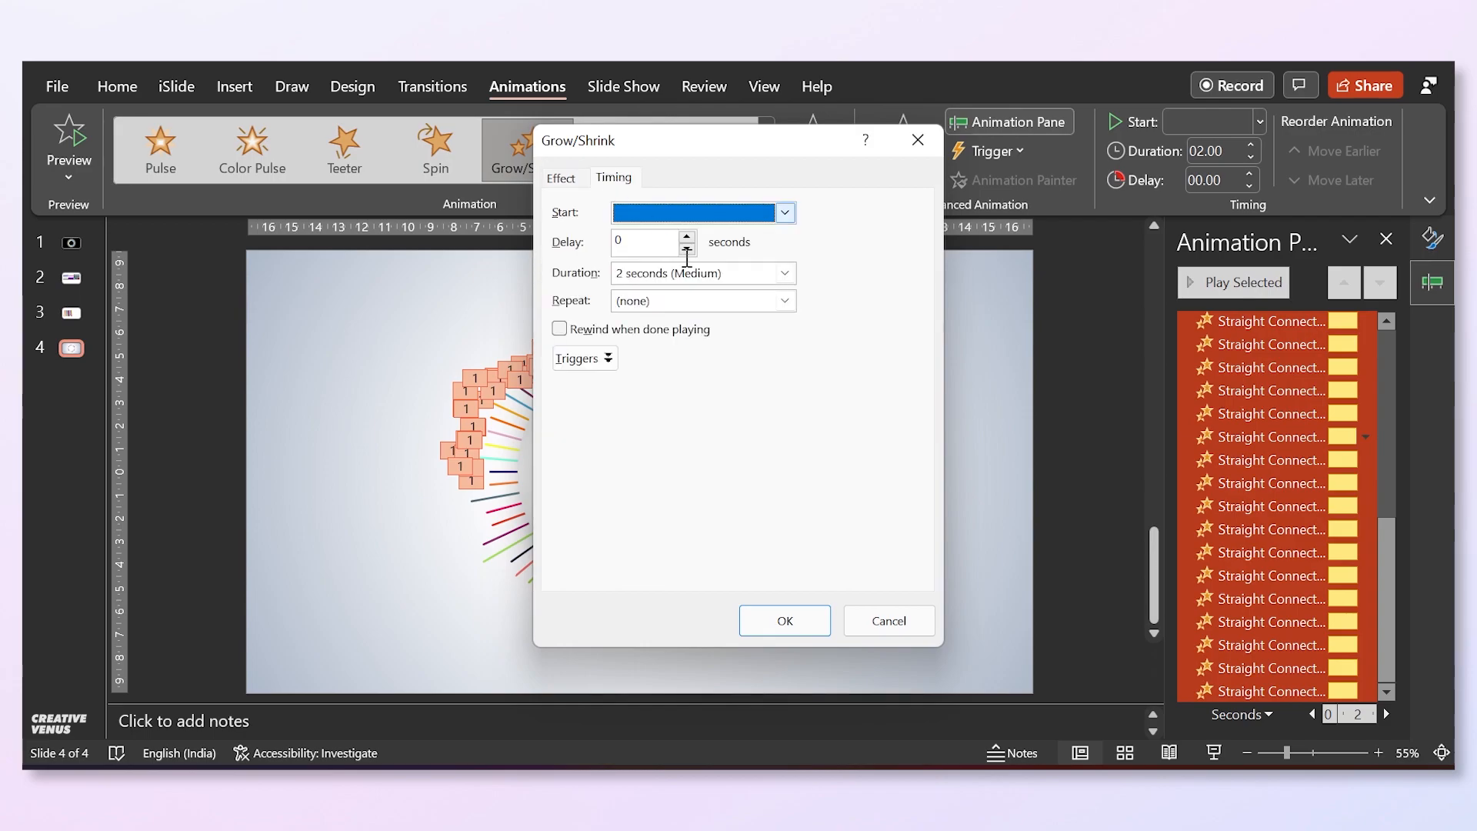
{"action": "left_click", "coordinate": [784, 301]}
{"action": "left_click", "coordinate": [678, 431]}
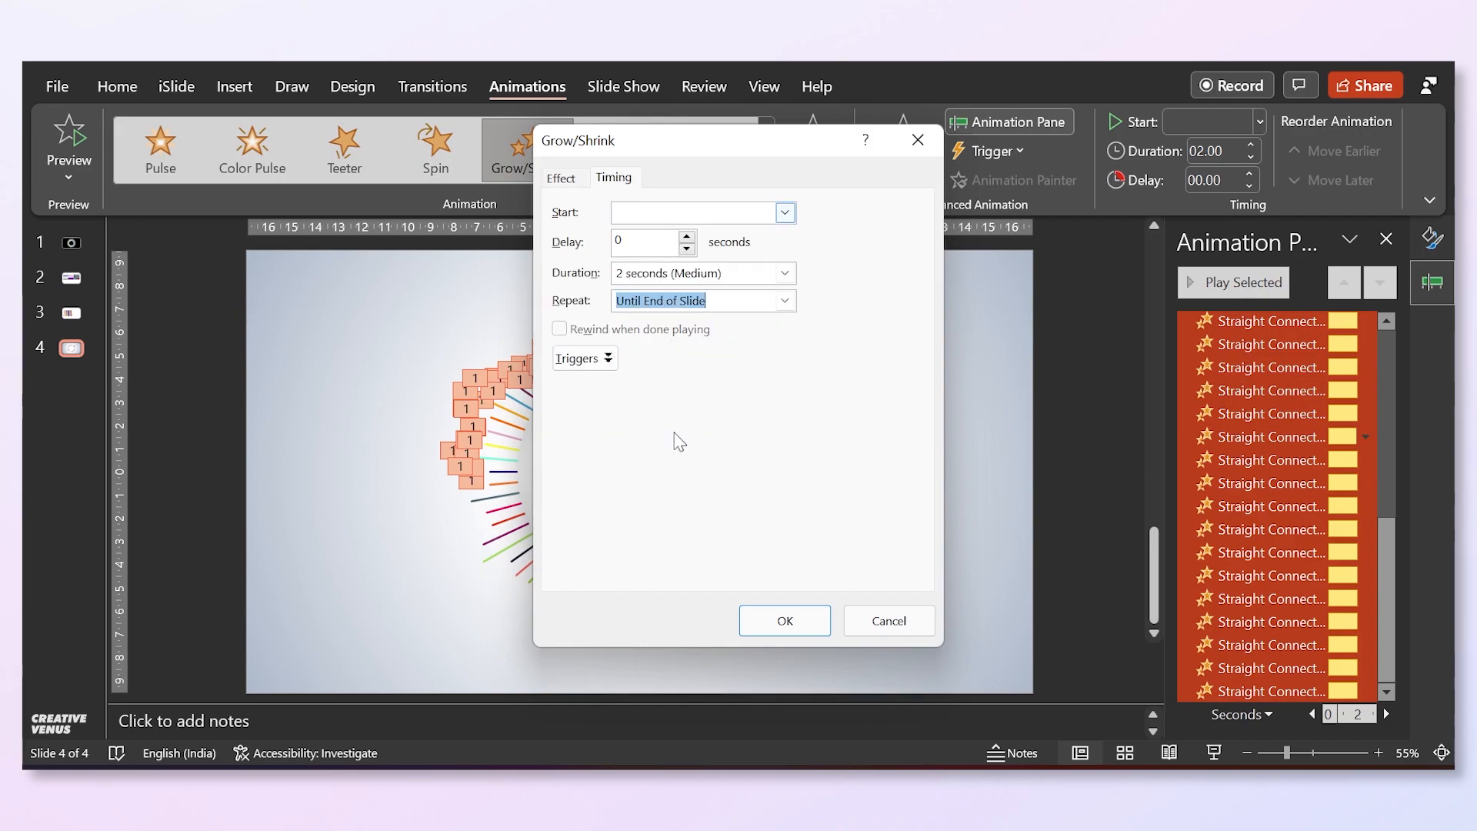
{"action": "left_click", "coordinate": [801, 620]}
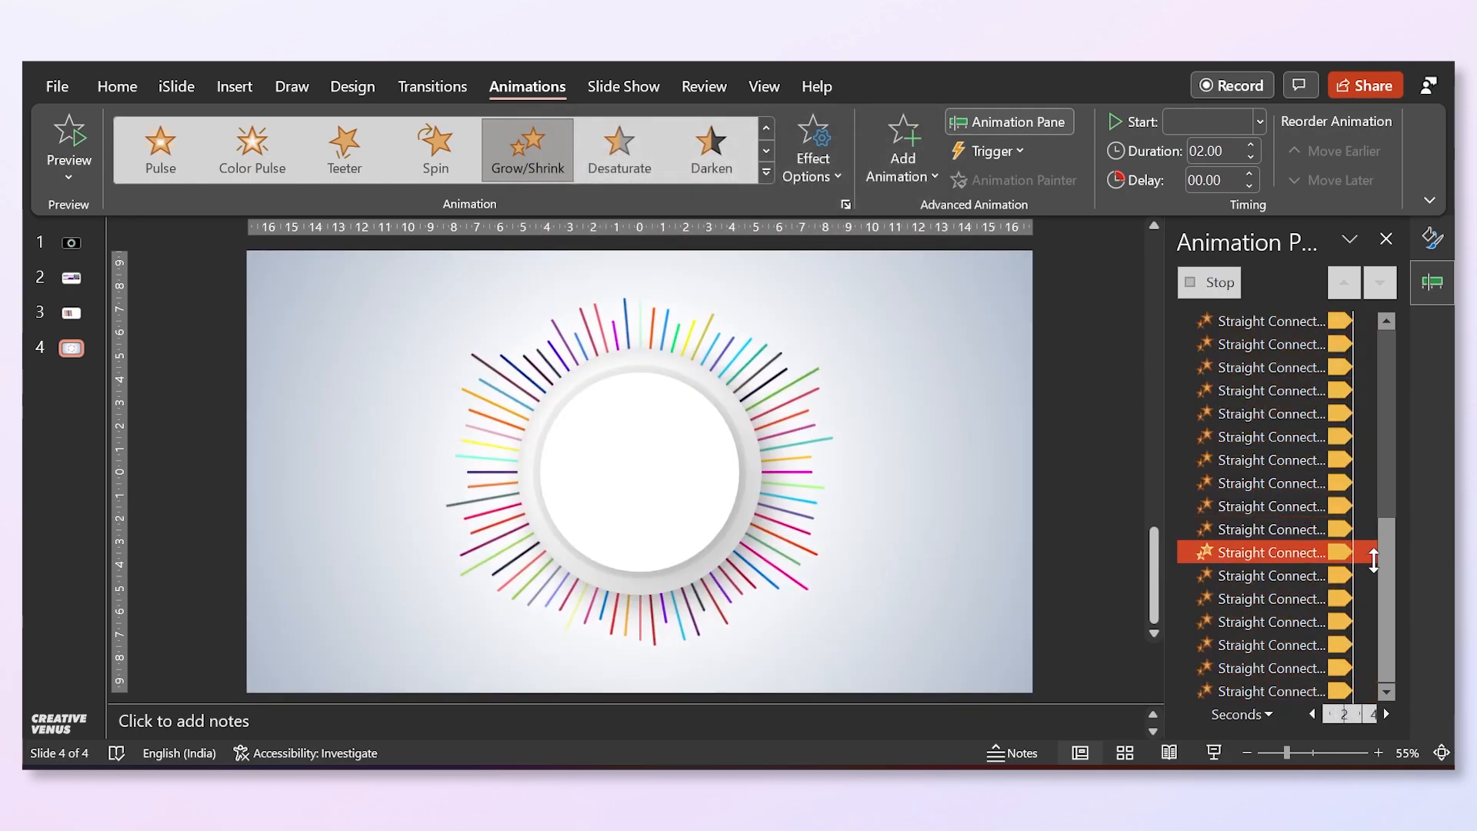
Set the duration of all the straight connector animations to 2.50 seconds.
{"action": "left_click", "coordinate": [1306, 440]}
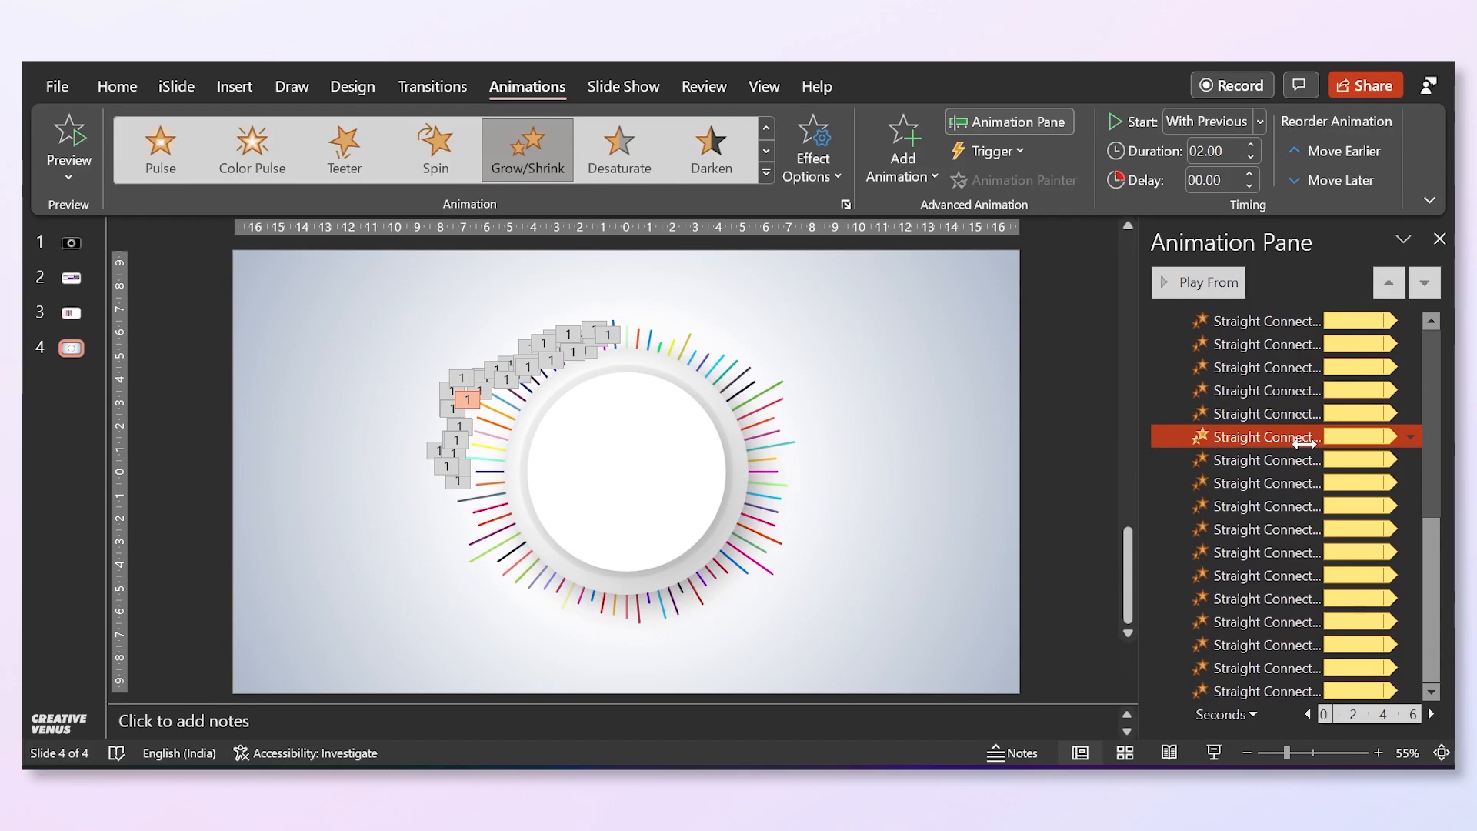
{"action": "scroll", "coordinate": [1306, 459], "scroll_direction": "up", "scroll_amount": 7}
{"action": "left_click_drag", "start_coordinate": [1306, 459], "coordinate": [1269, 322]}
{"action": "left_click_drag", "start_coordinate": [1429, 414], "coordinate": [1436, 664]}
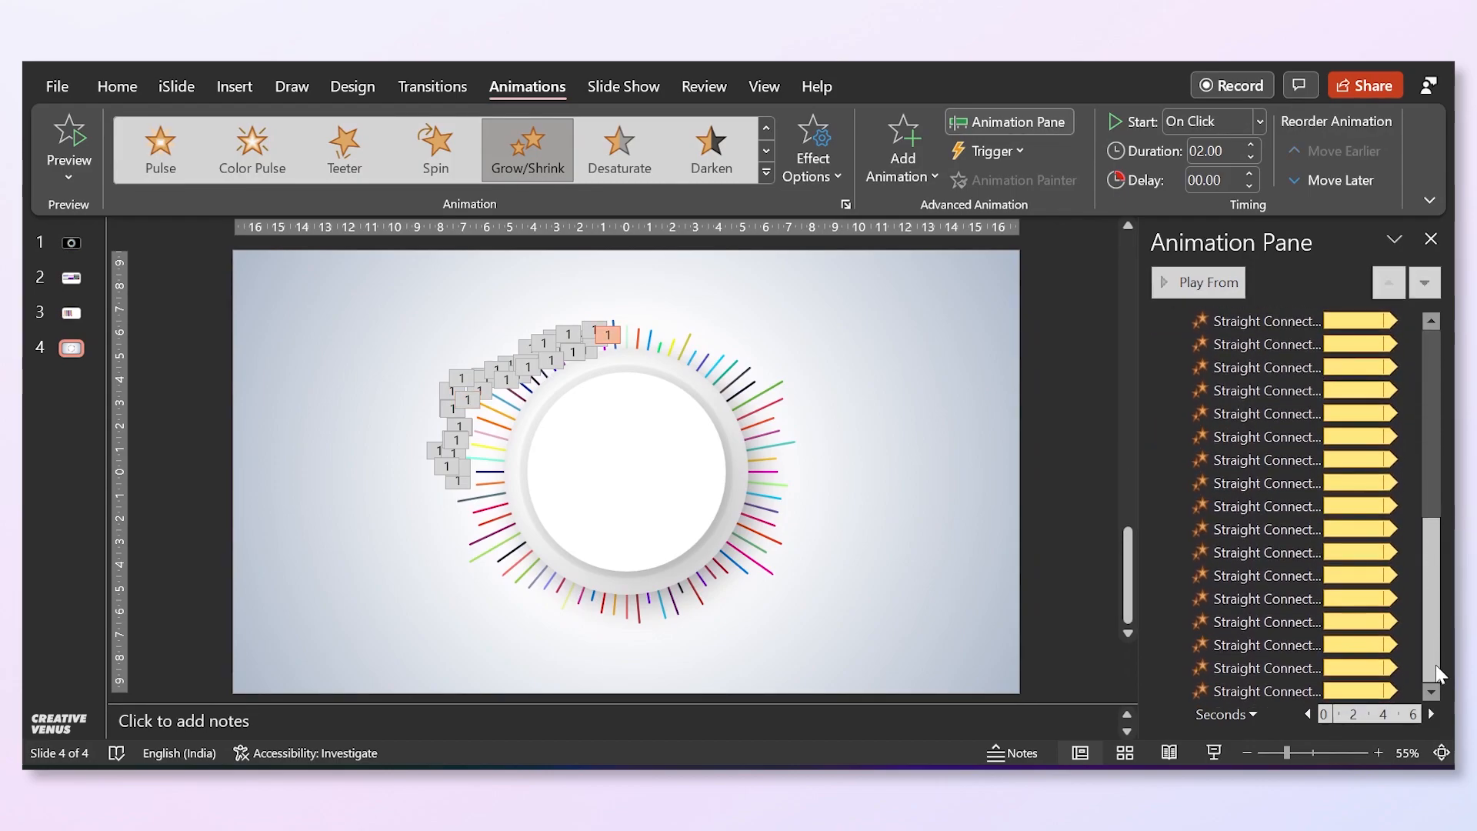
{"action": "left_click", "coordinate": [1277, 691]}
{"action": "key", "text": "ctrl+a"}
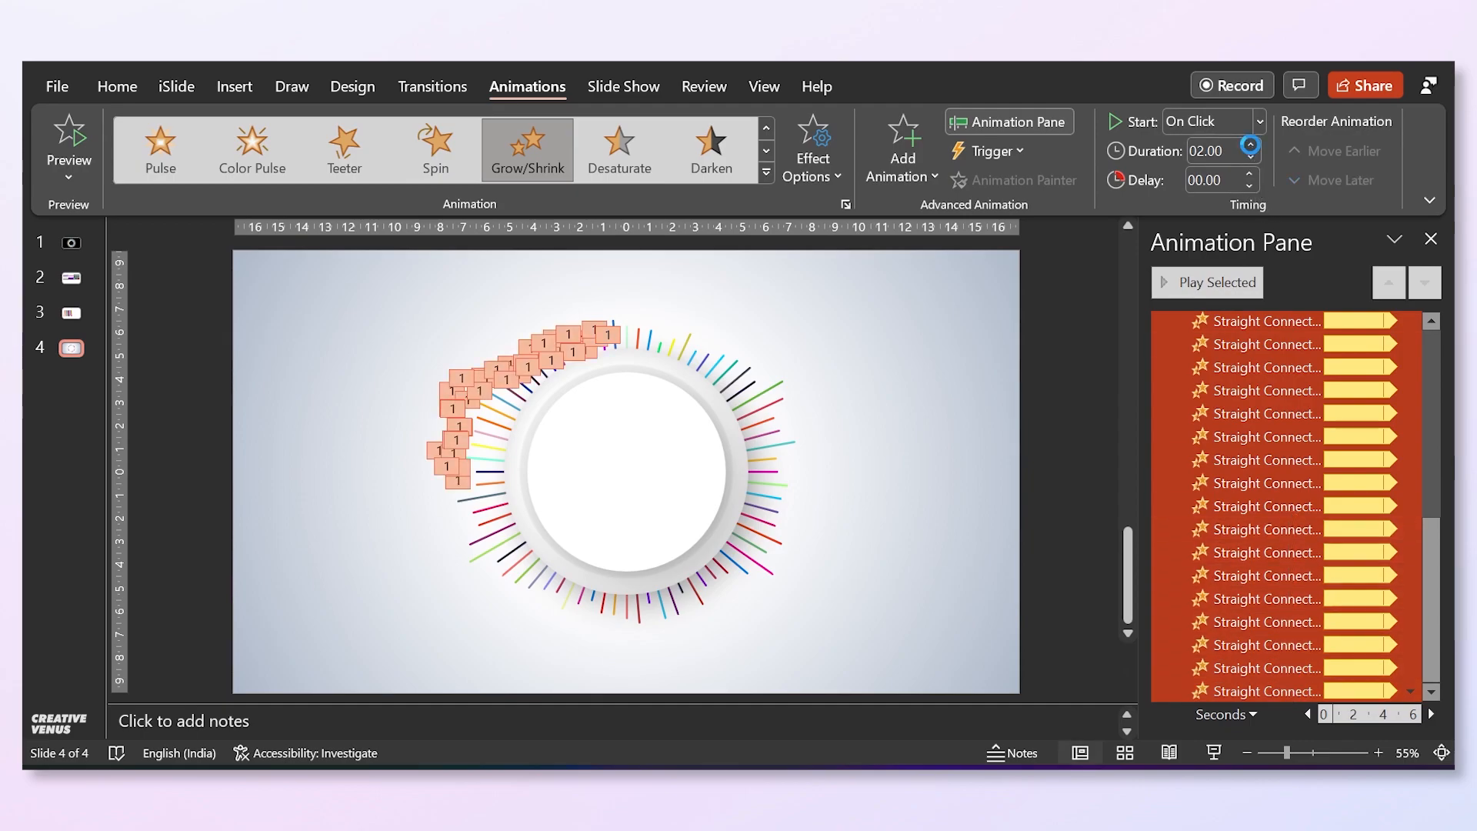
{"action": "scroll", "coordinate": [1278, 493], "scroll_direction": "up", "scroll_amount": 7}
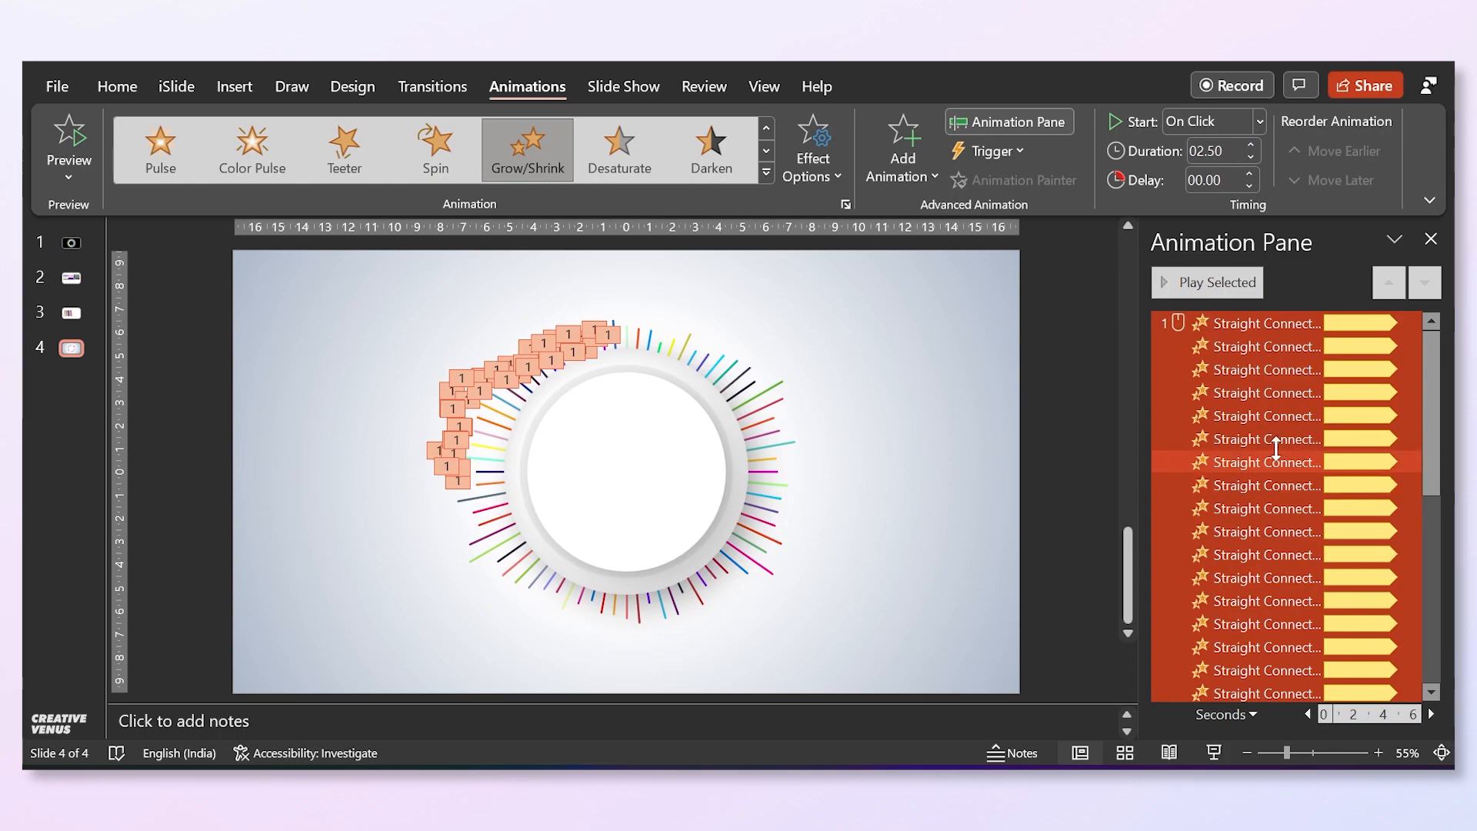
{"action": "left_click", "coordinate": [1255, 324], "text": "ctrl"}
{"action": "left_click", "coordinate": [1260, 349], "text": "ctrl"}
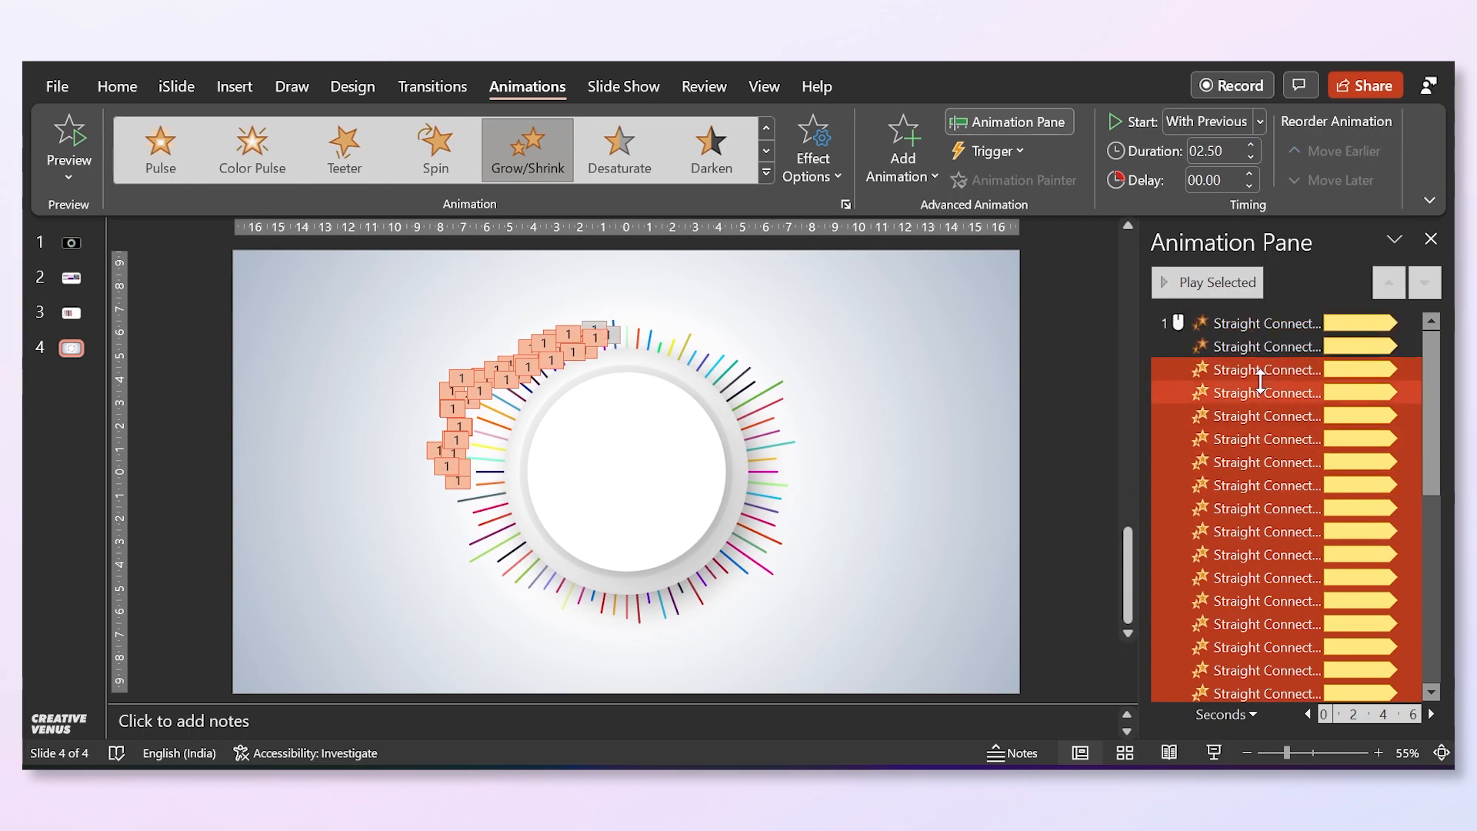
{"action": "left_click", "coordinate": [1279, 394], "text": "ctrl"}
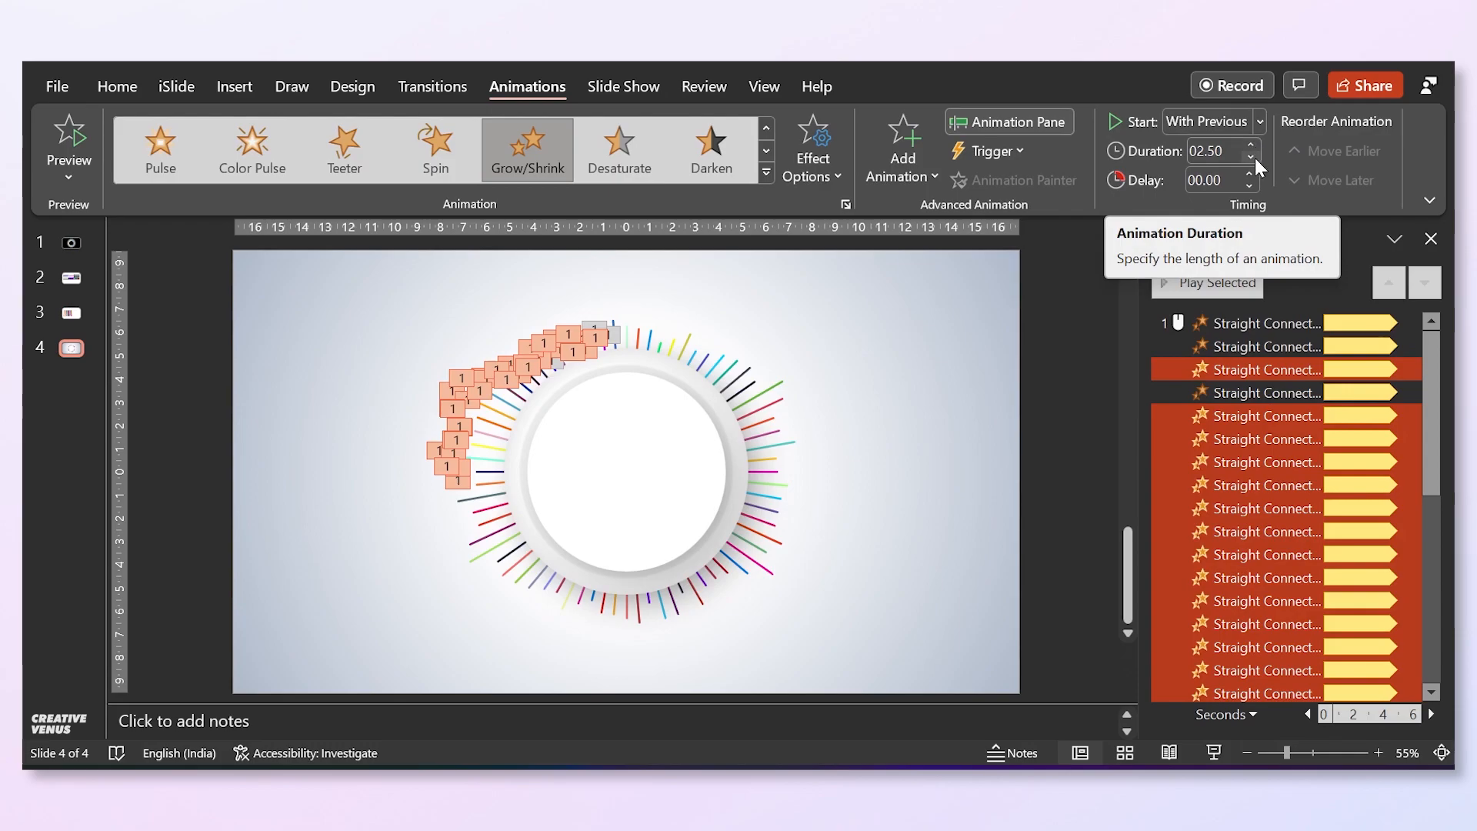
Give the second to fifth connector animations individual durations, setting the fifth to 4.00 seconds.
{"action": "left_click", "coordinate": [1301, 347]}
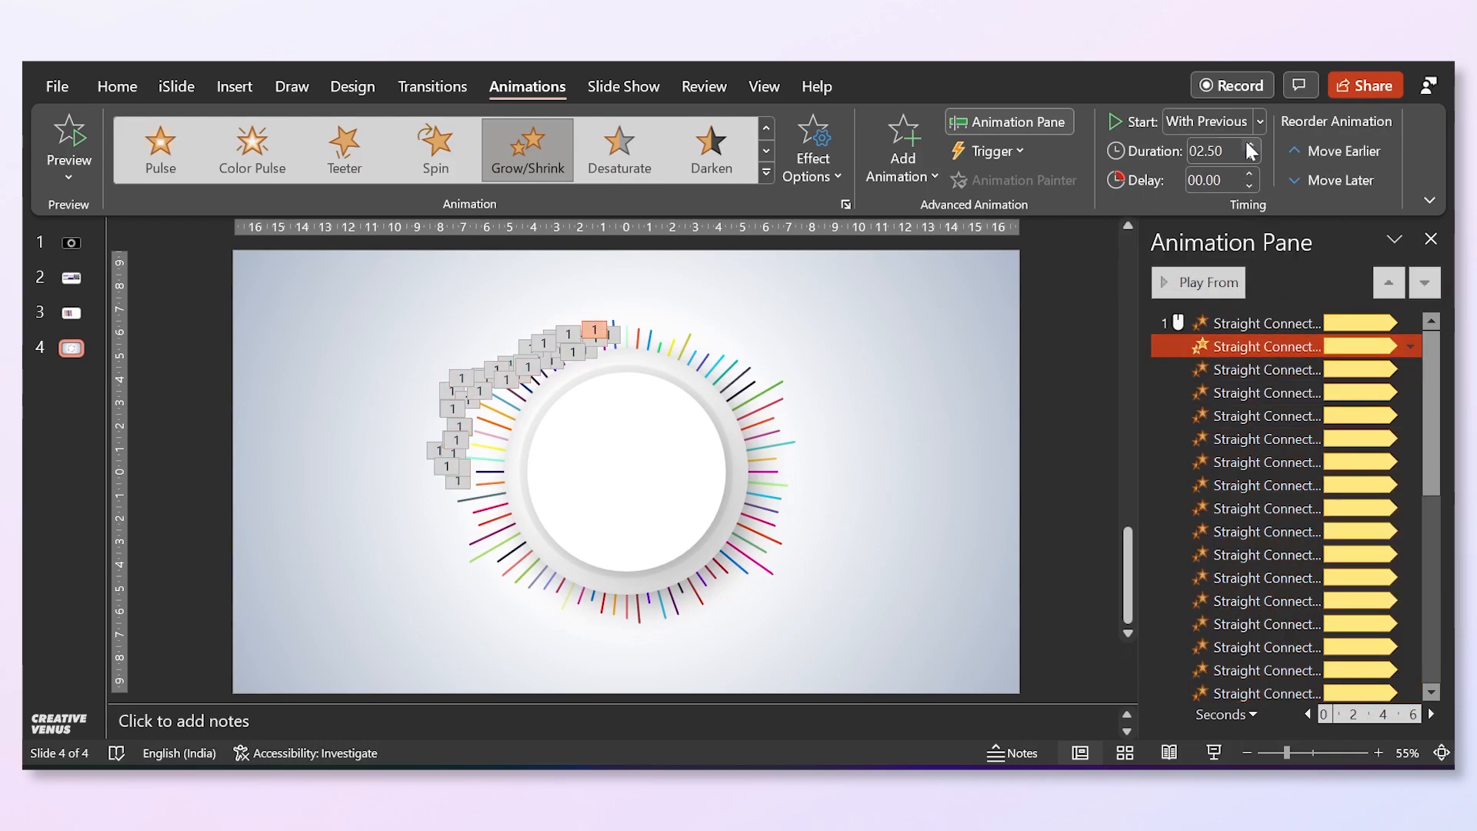
{"action": "key", "text": "Down"}
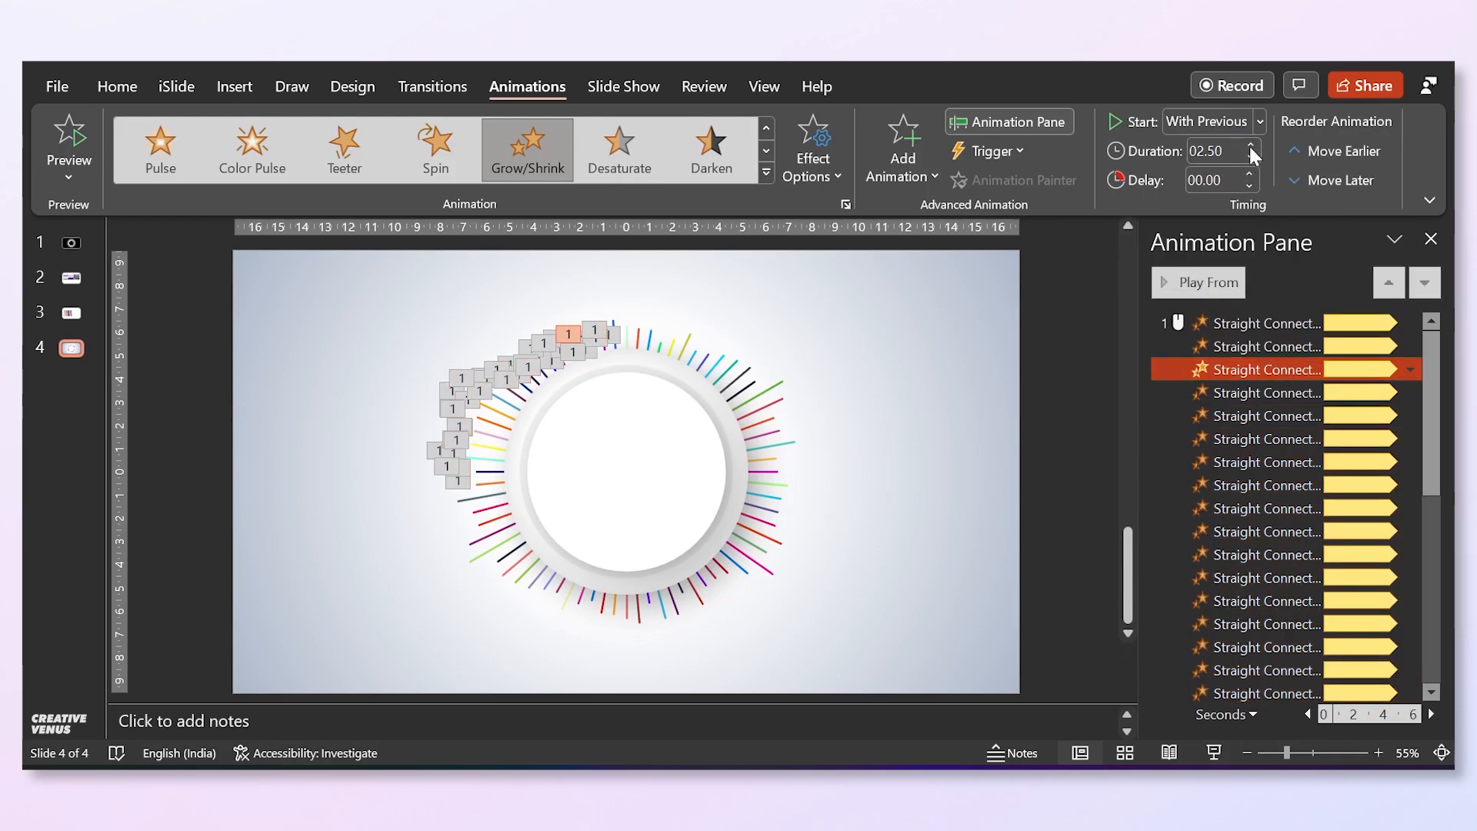
{"action": "key", "text": "Down"}
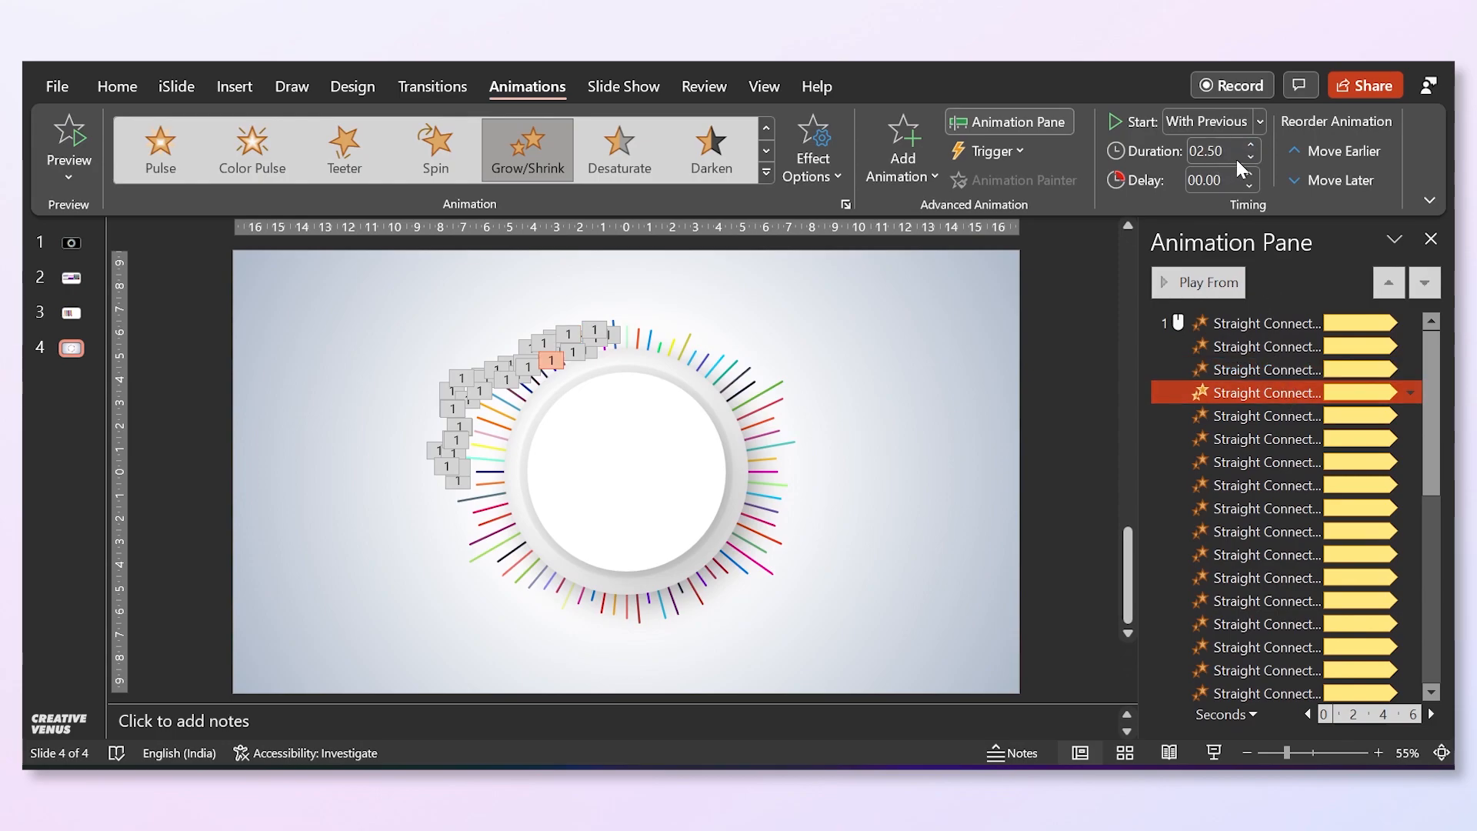
{"action": "left_click", "coordinate": [1277, 417]}
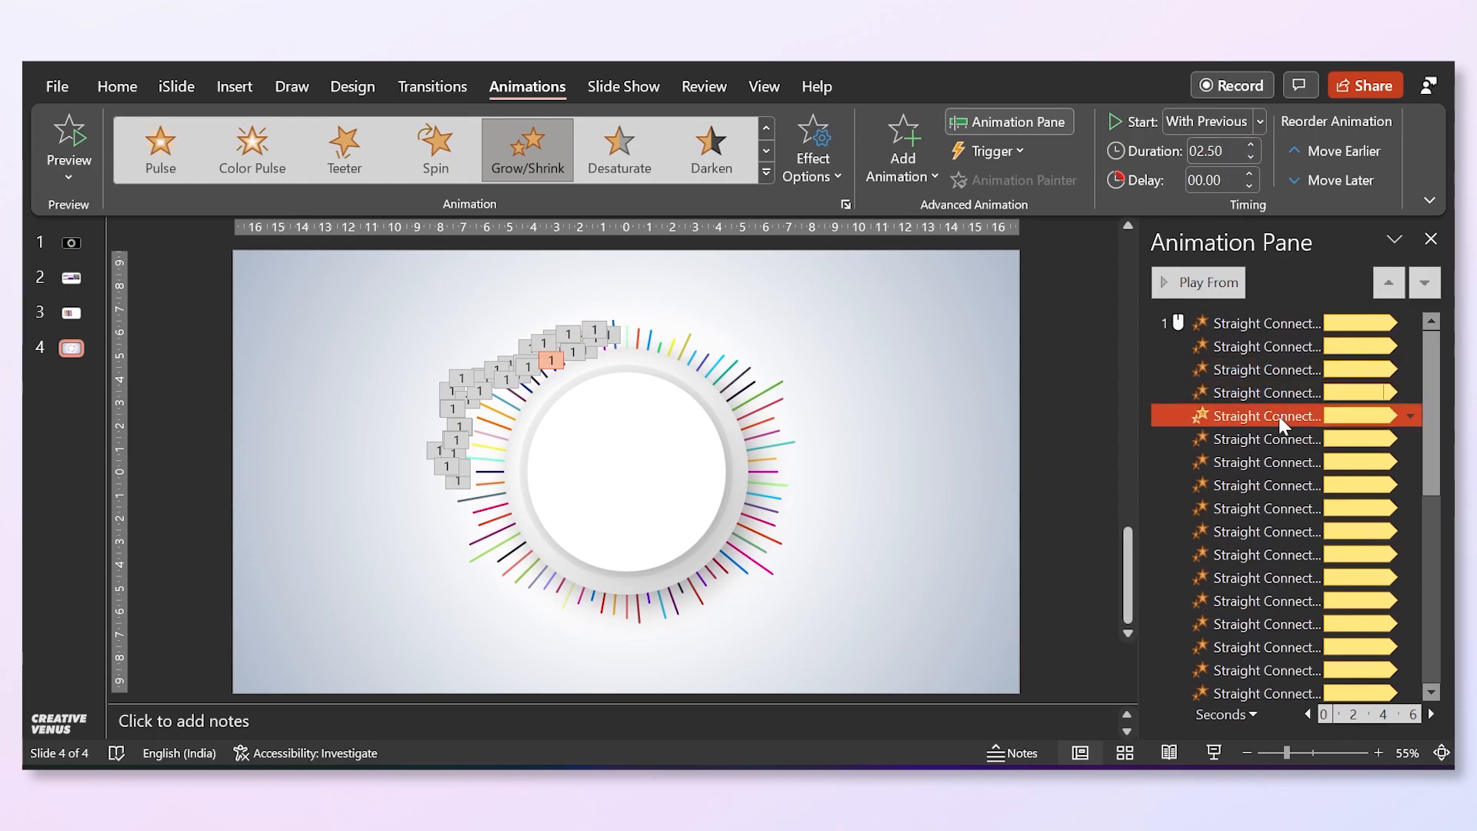
{"action": "left_click", "coordinate": [1249, 144]}
{"action": "left_click", "coordinate": [1249, 144]}
{"action": "left_click", "coordinate": [1250, 145]}
{"action": "left_click", "coordinate": [1250, 145]}
{"action": "left_click", "coordinate": [1250, 145]}
{"action": "left_click", "coordinate": [1282, 457]}
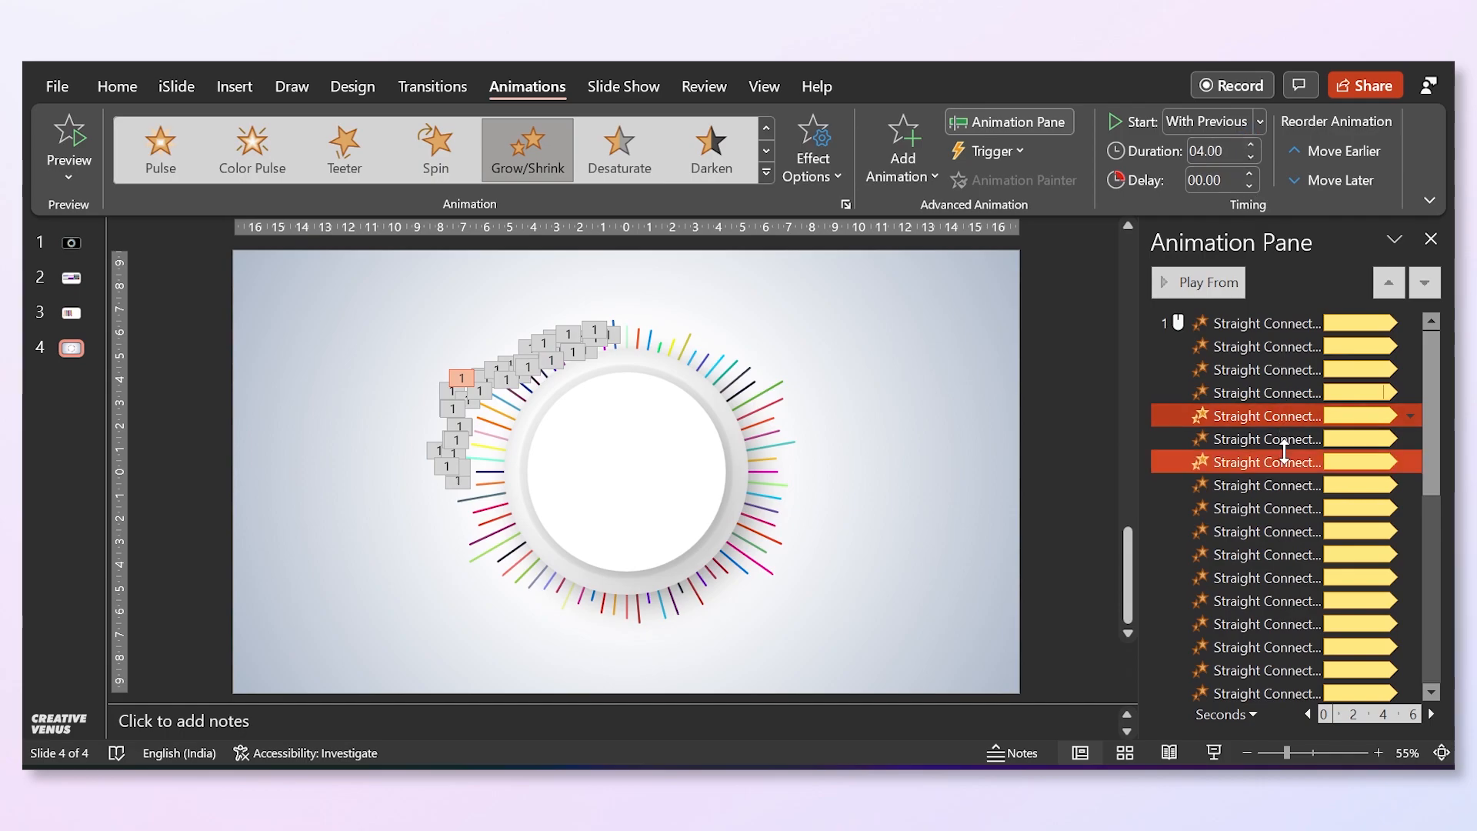
{"action": "scroll", "coordinate": [1288, 478], "scroll_direction": "down", "scroll_amount": 7}
{"action": "left_click", "coordinate": [1281, 524]}
{"action": "left_click", "coordinate": [1279, 505], "text": "shift"}
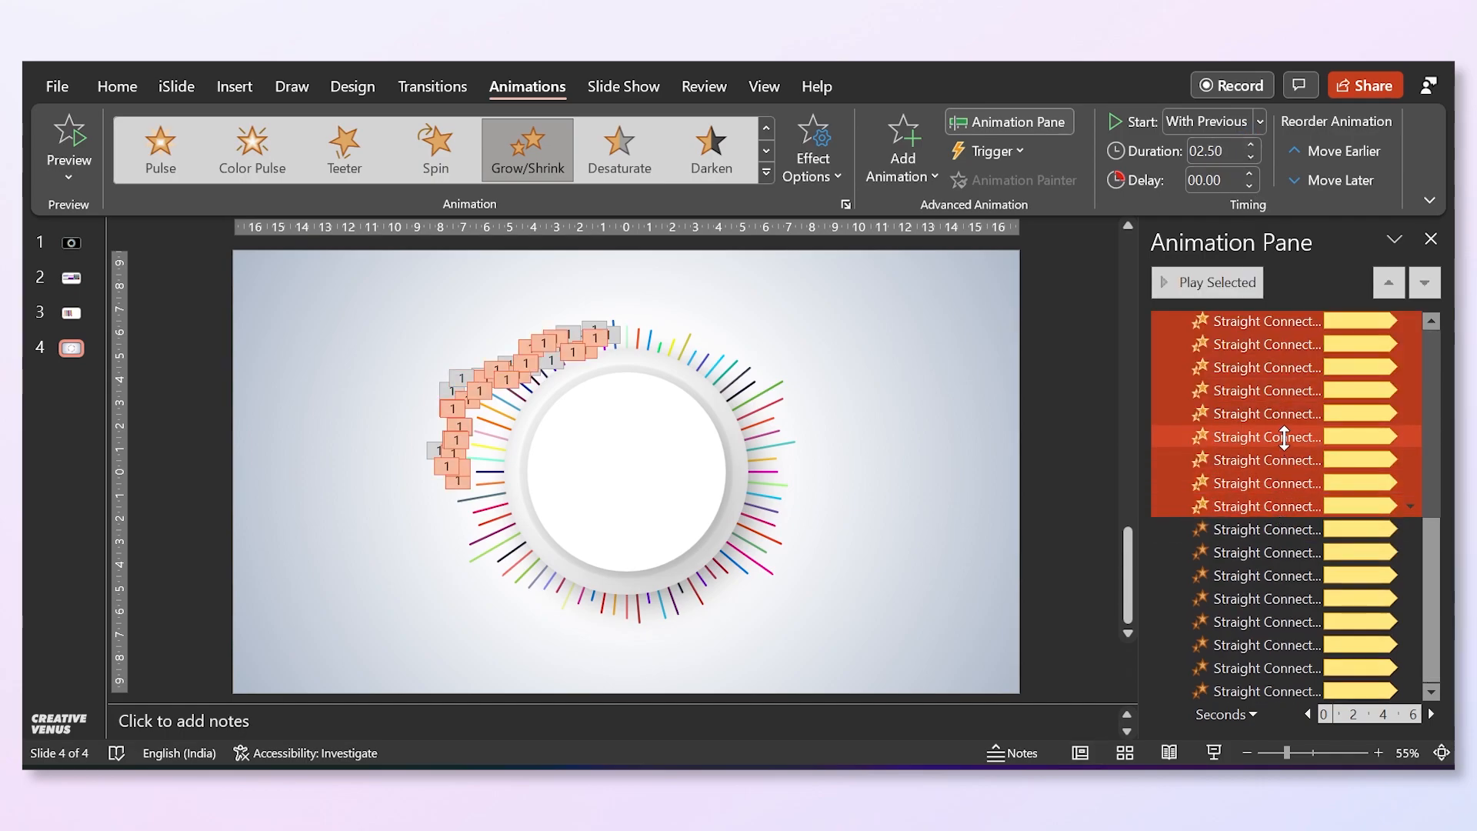
{"action": "scroll", "coordinate": [1289, 459], "scroll_direction": "up", "scroll_amount": 5}
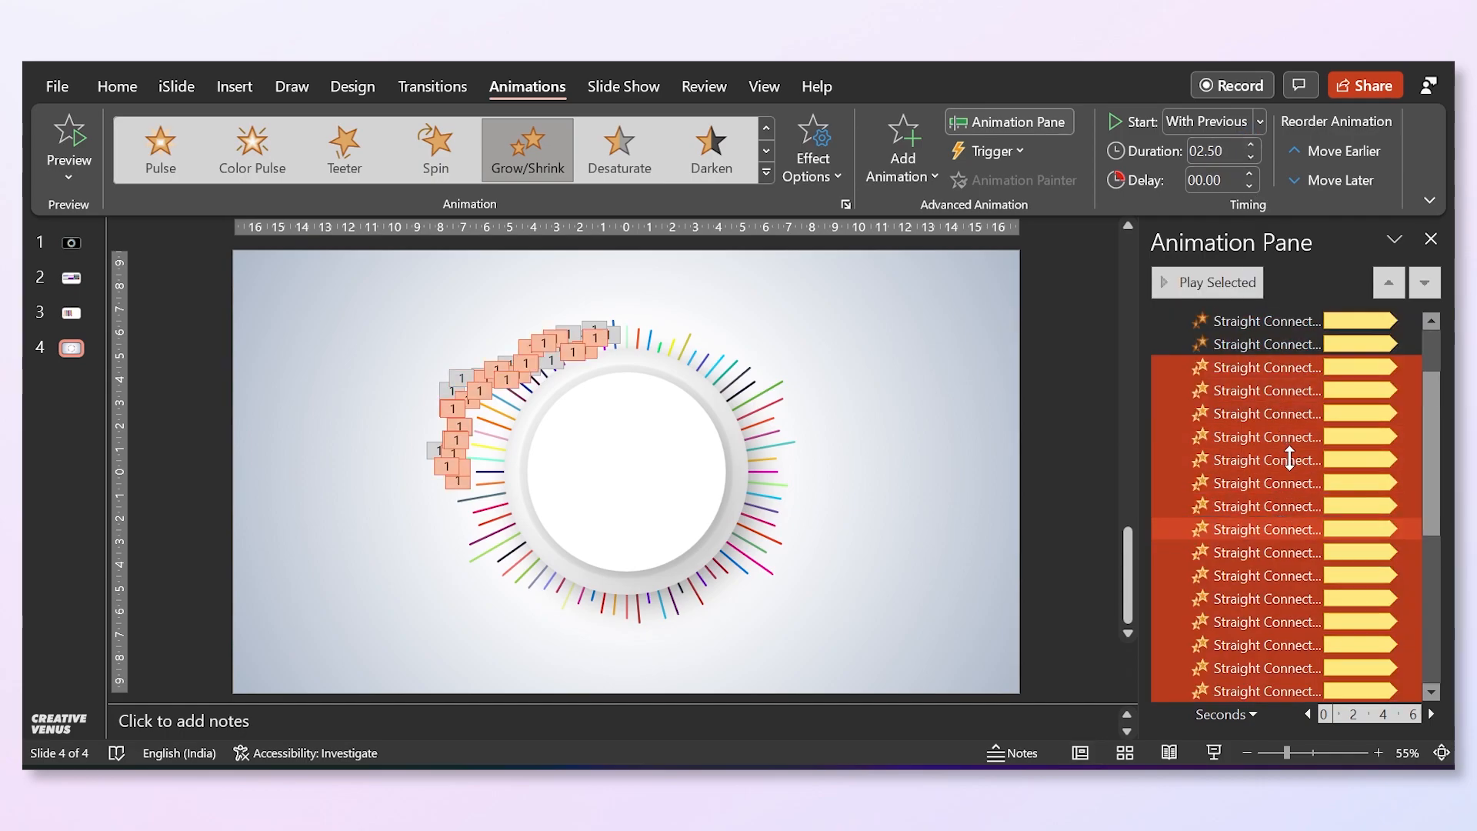
{"action": "left_click", "coordinate": [1282, 393]}
{"action": "left_click", "coordinate": [1282, 437]}
{"action": "left_click", "coordinate": [1278, 548], "text": "shift"}
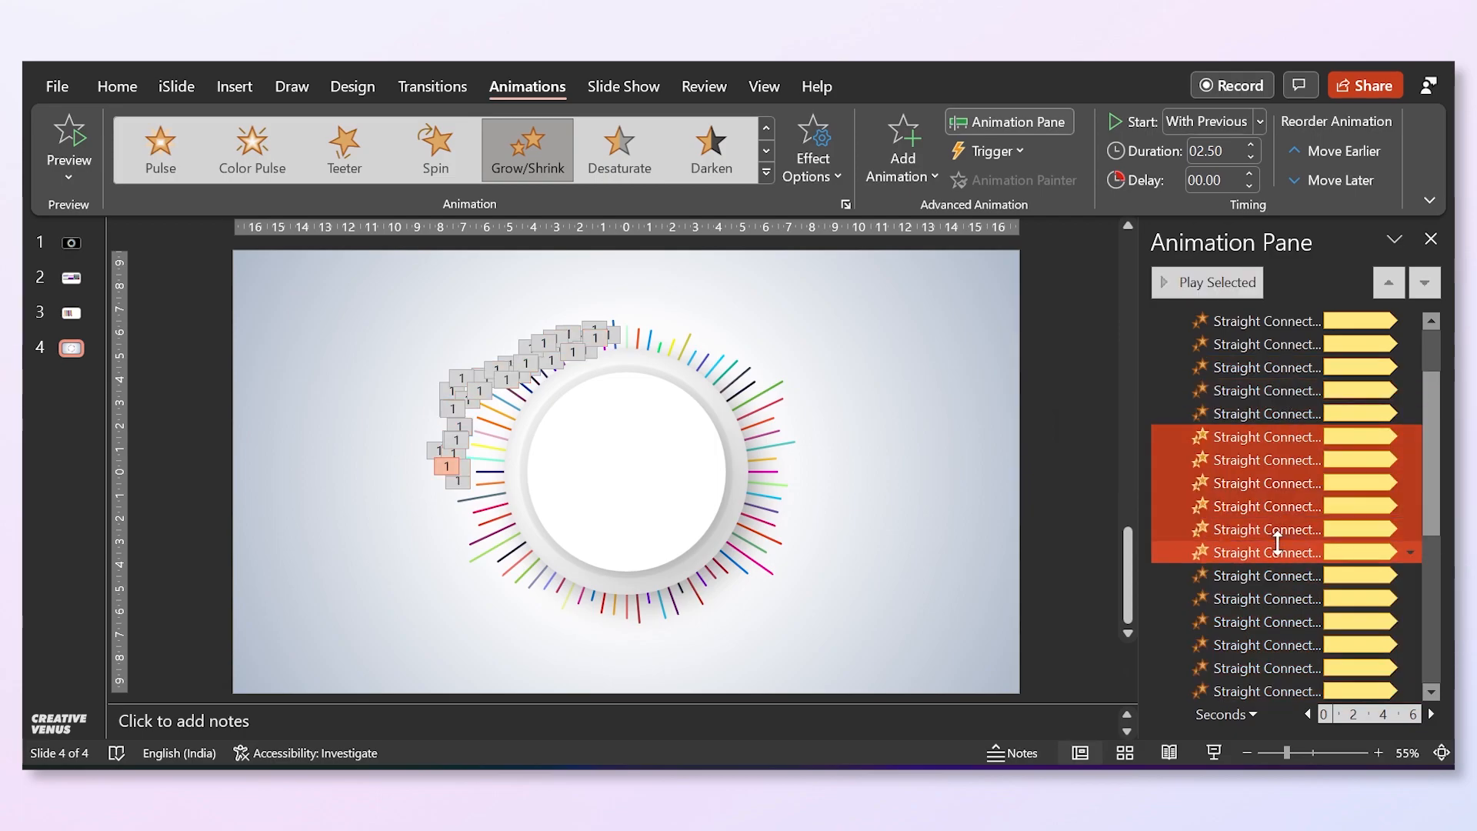
{"action": "left_click", "coordinate": [1290, 455]}
Vary the durations of three consecutive connector animations further down the list, using 2.00 seconds for the second and 4.50 seconds for the third.
{"action": "left_click", "coordinate": [1286, 437]}
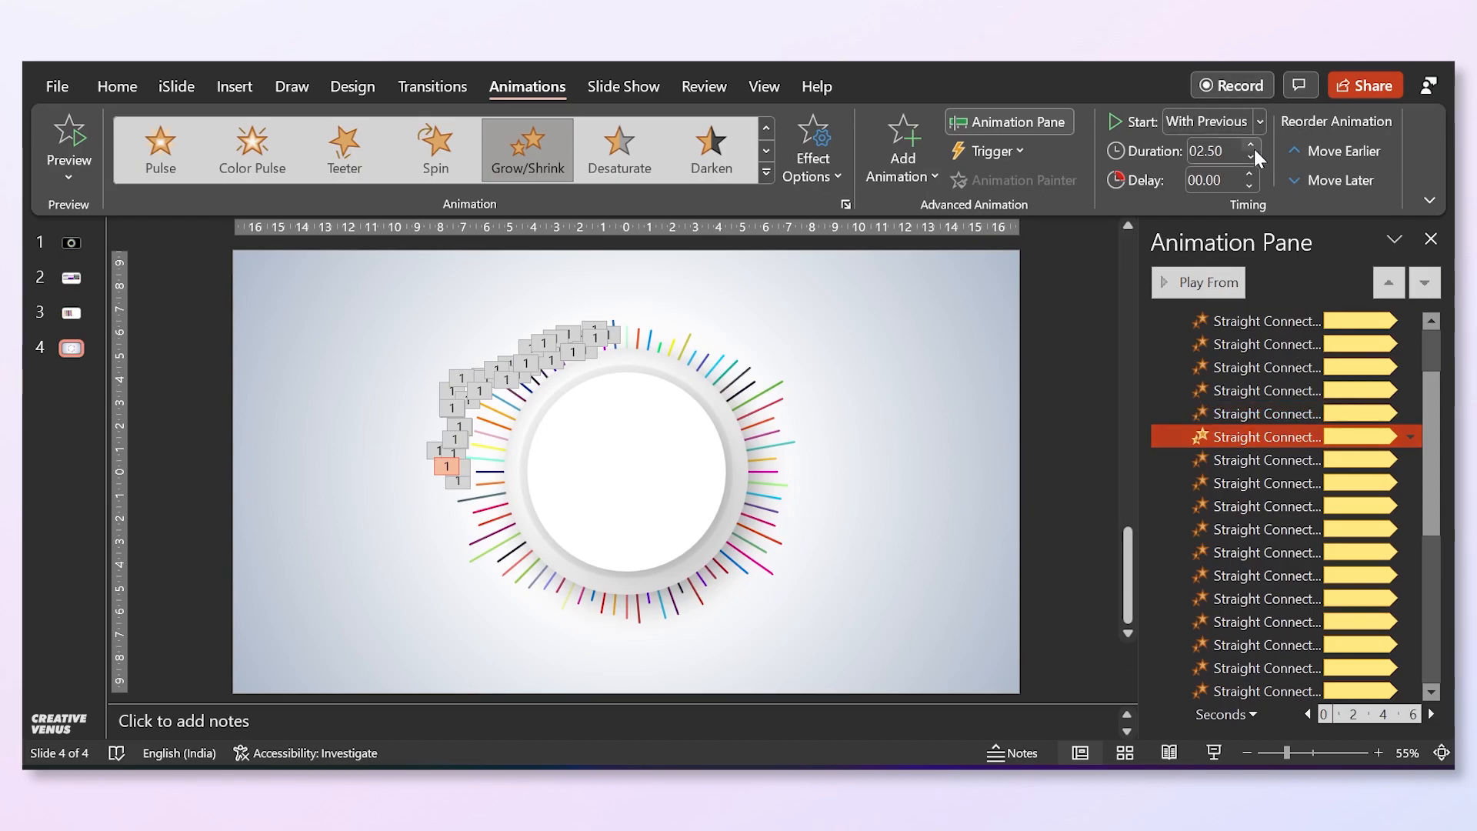
{"action": "left_click", "coordinate": [1286, 455]}
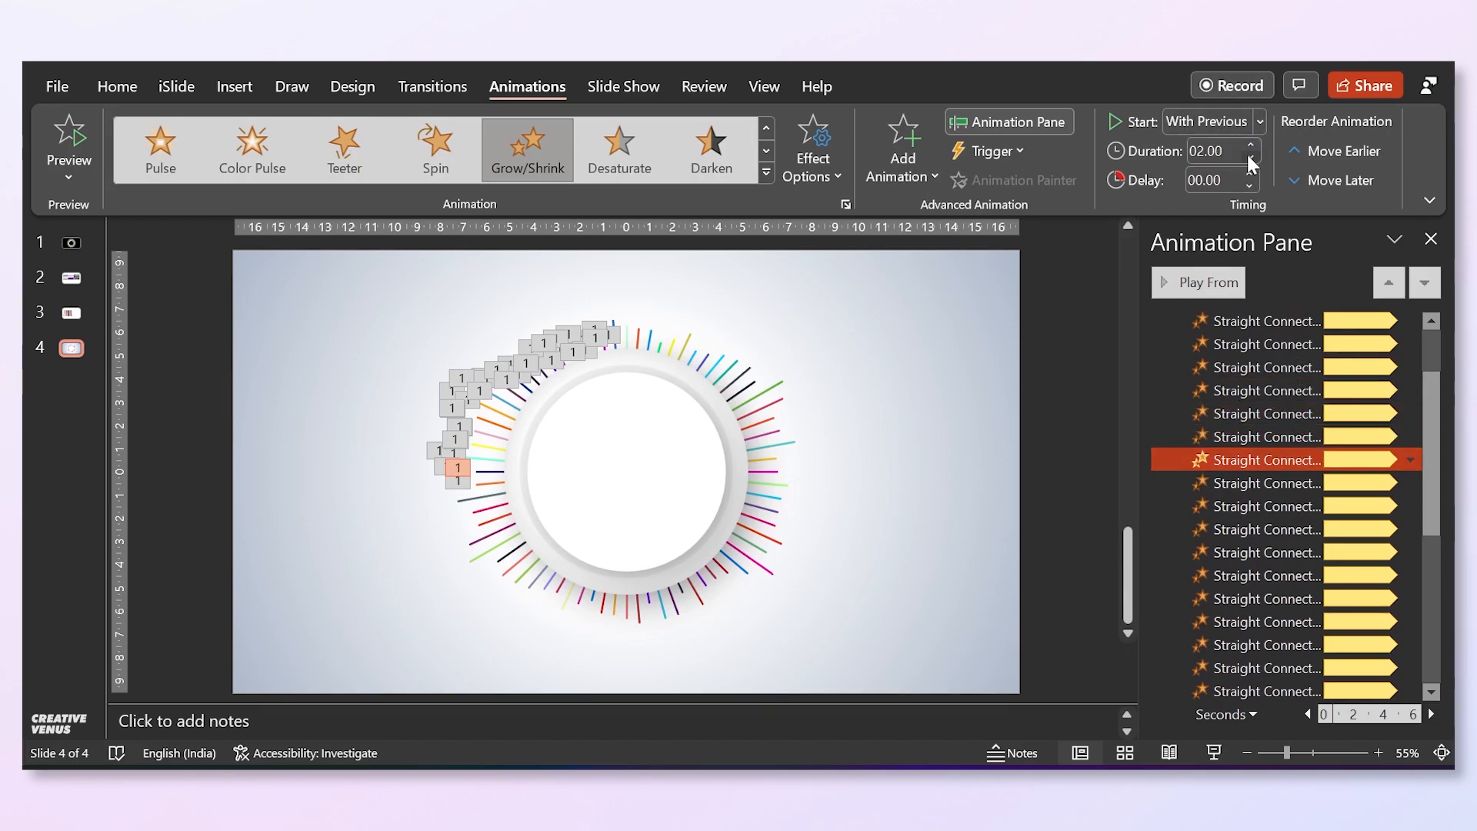
{"action": "left_click", "coordinate": [1282, 485]}
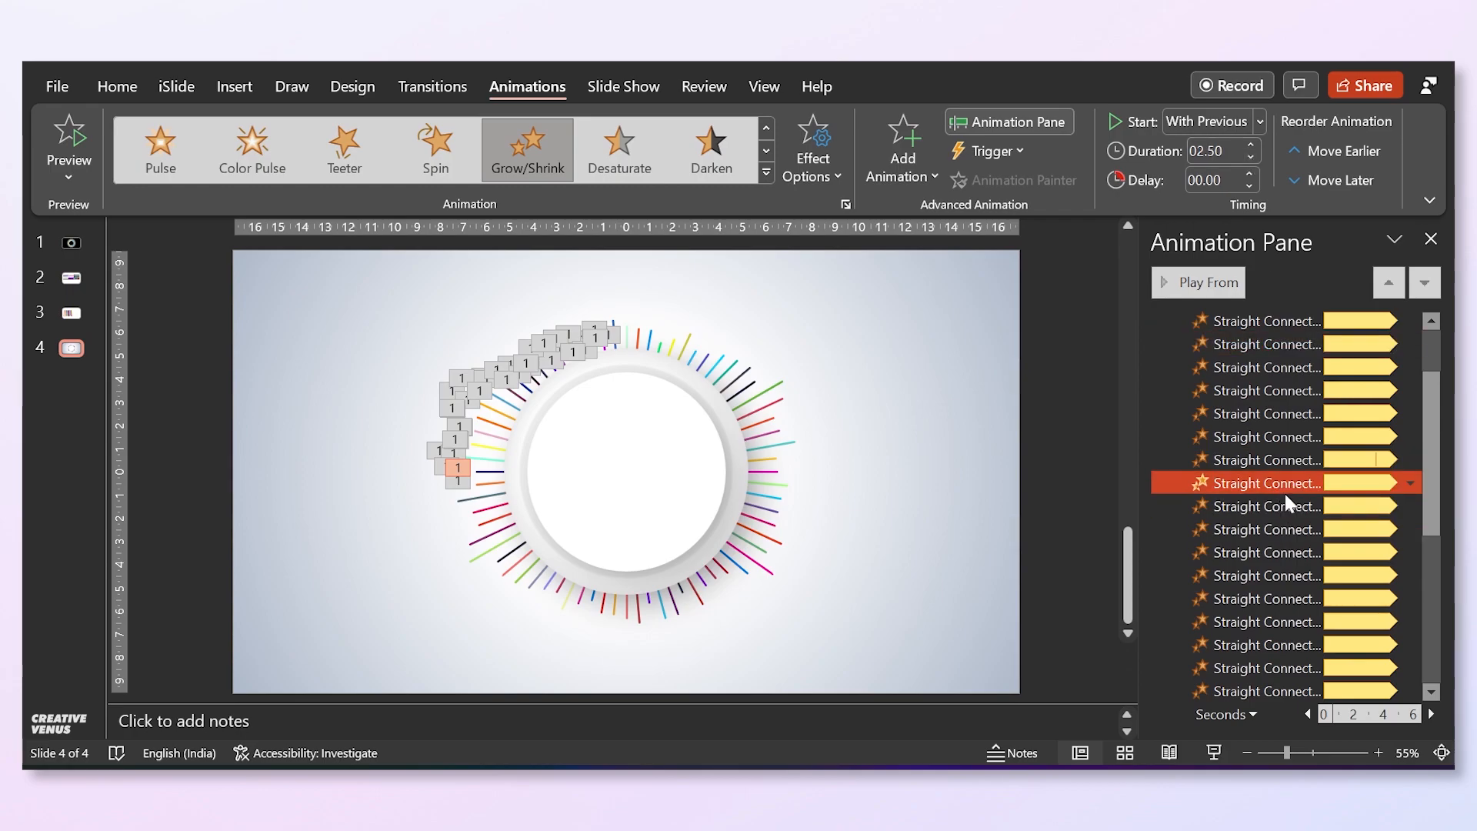
{"action": "left_click", "coordinate": [1253, 145]}
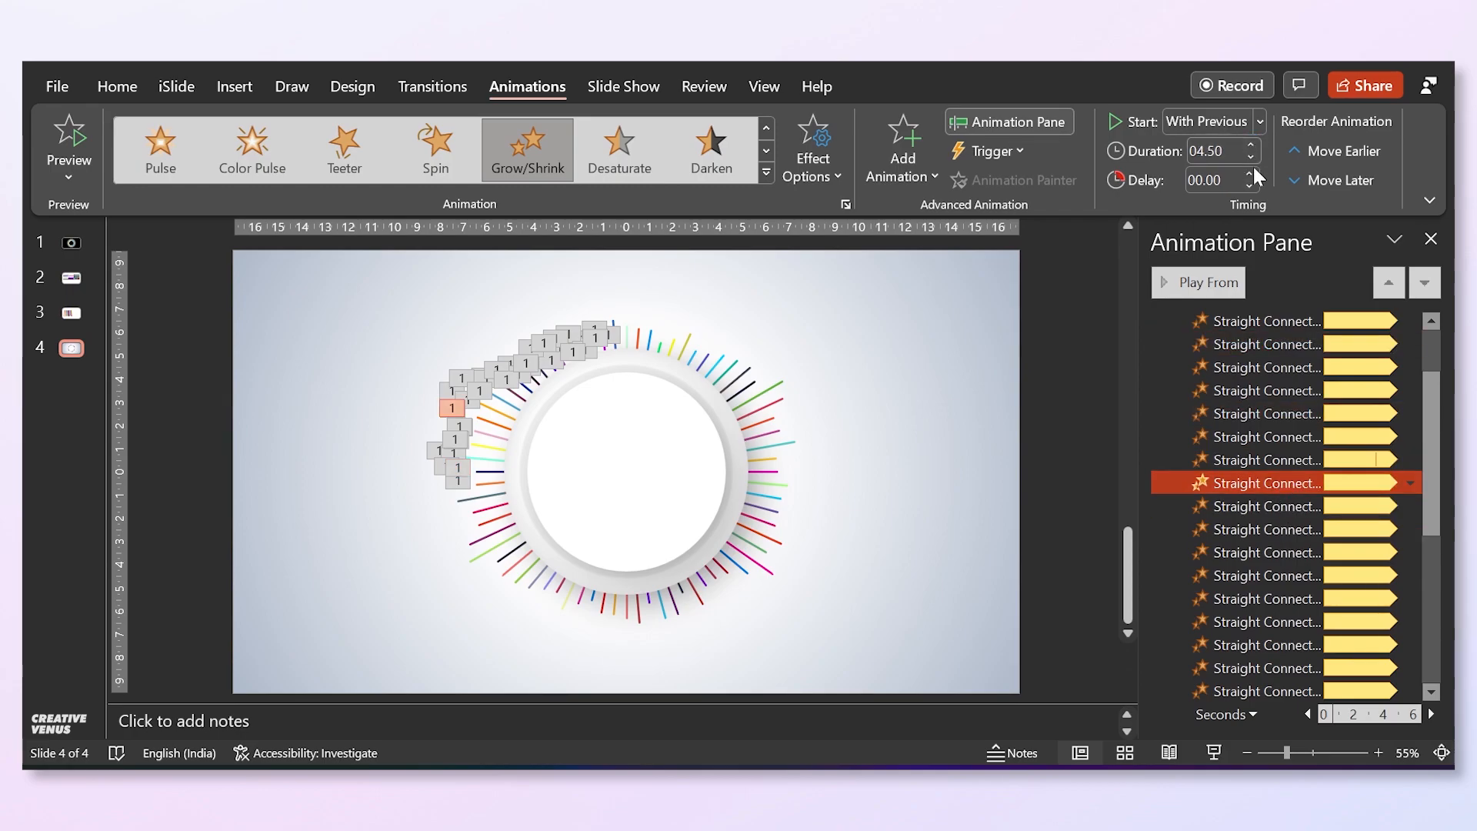
Vary the durations of the following four connector animations, using 1.75 seconds for the first, 2.75 for the second and 3.25 for the fourth.
{"action": "left_click", "coordinate": [1273, 506]}
{"action": "left_click", "coordinate": [1249, 156]}
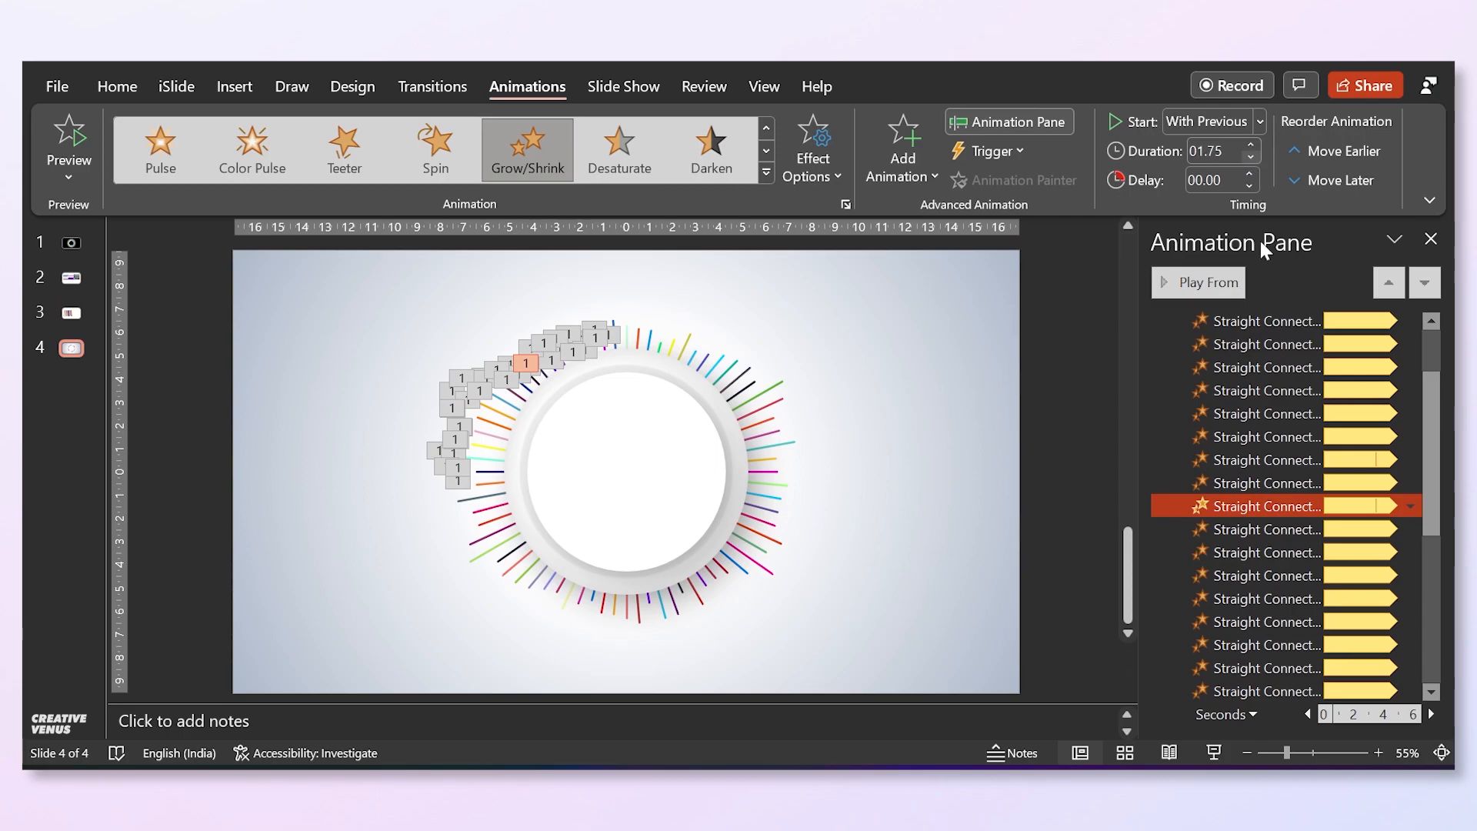
{"action": "left_click", "coordinate": [1270, 529]}
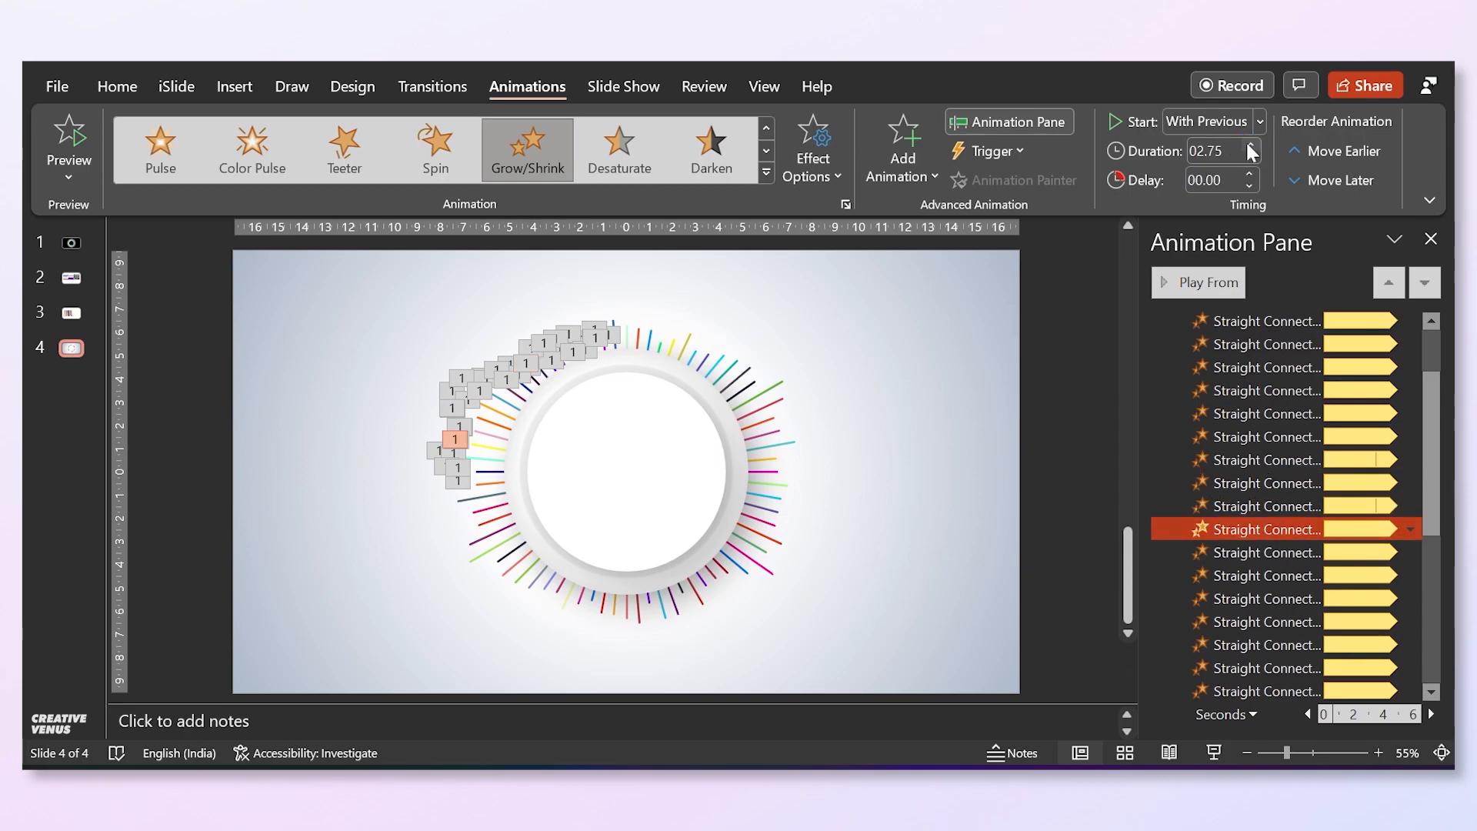
{"action": "left_click", "coordinate": [1290, 553]}
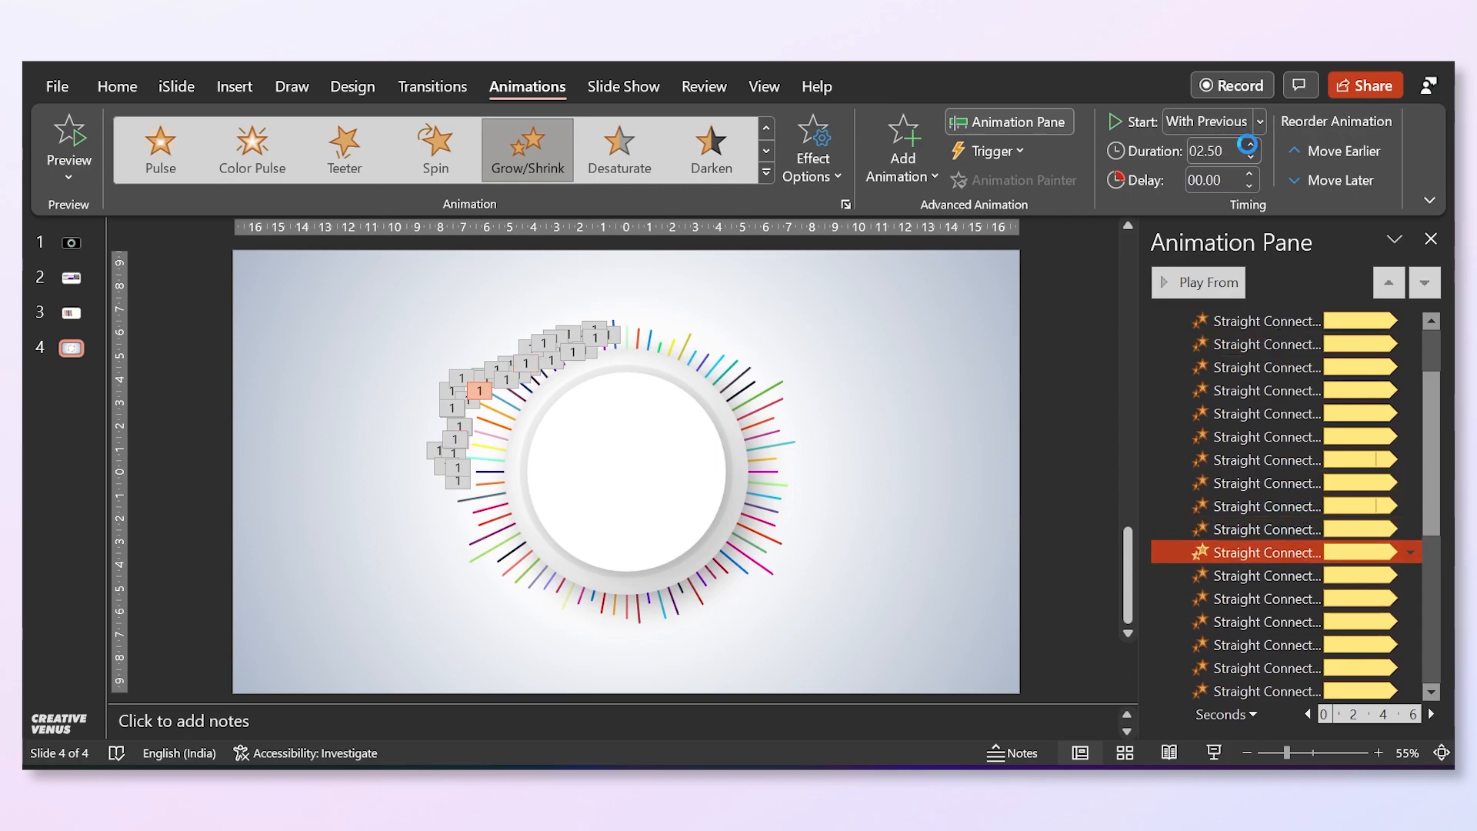
{"action": "left_click", "coordinate": [1251, 145]}
{"action": "left_click", "coordinate": [1293, 576]}
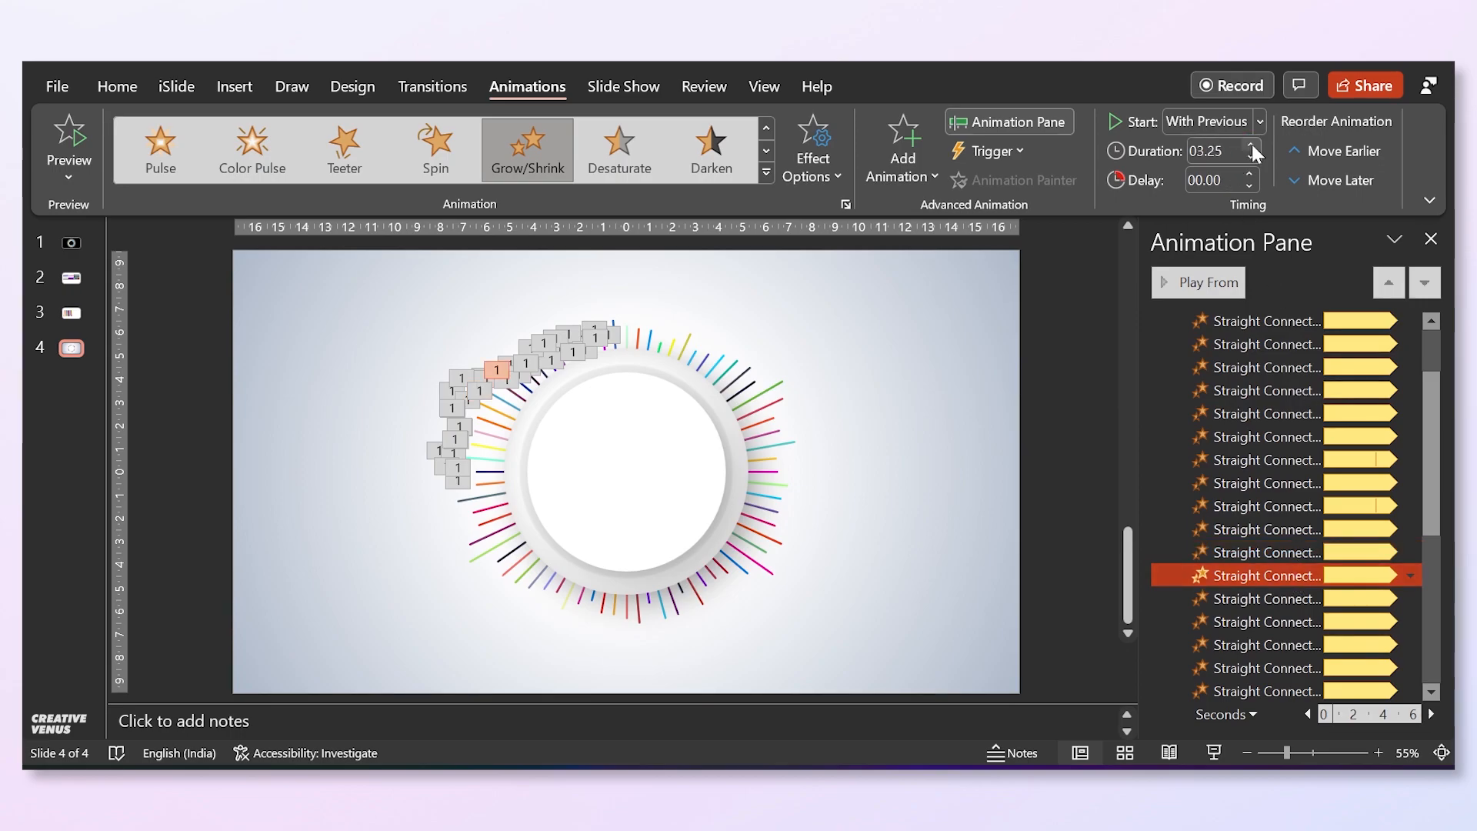
Vary the durations of the next two straight connector animations in the list, setting the second to 3.25 seconds.
{"action": "left_click", "coordinate": [1271, 601]}
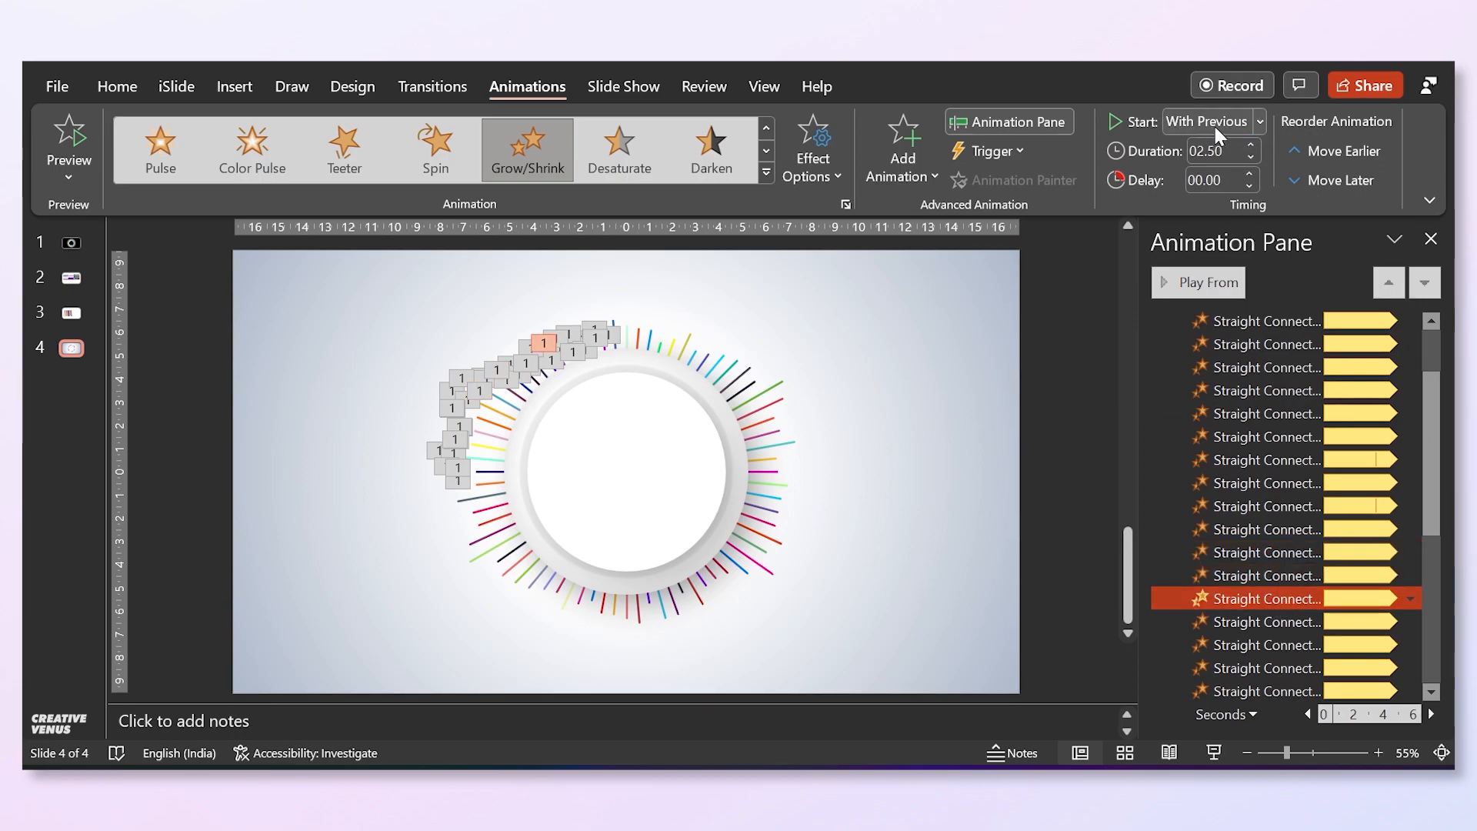
{"action": "left_click", "coordinate": [1252, 144]}
{"action": "left_click", "coordinate": [1283, 622]}
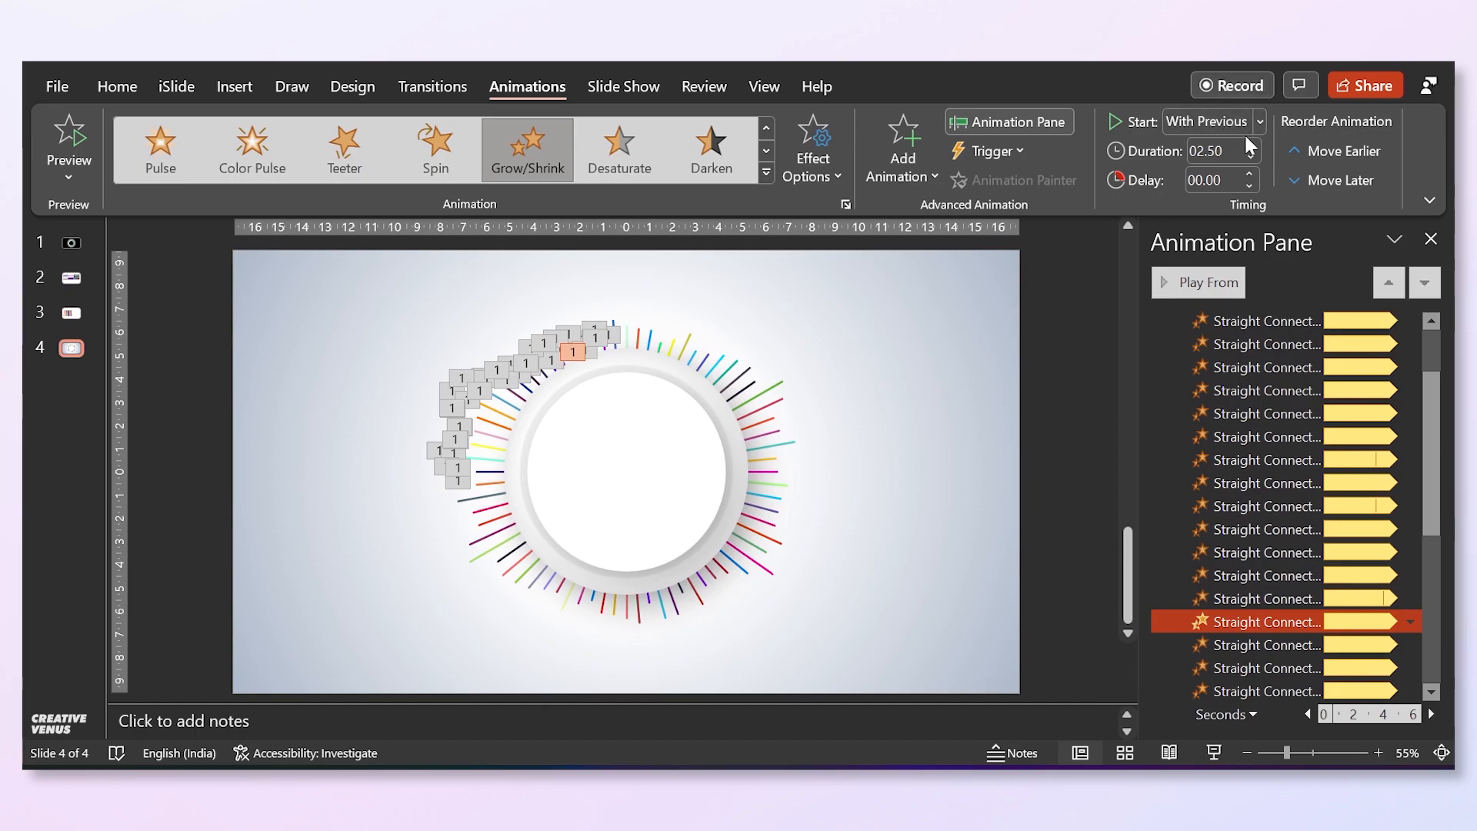
{"action": "scroll", "coordinate": [1180, 551], "scroll_direction": "down", "scroll_amount": 2}
{"action": "left_click", "coordinate": [1179, 508]}
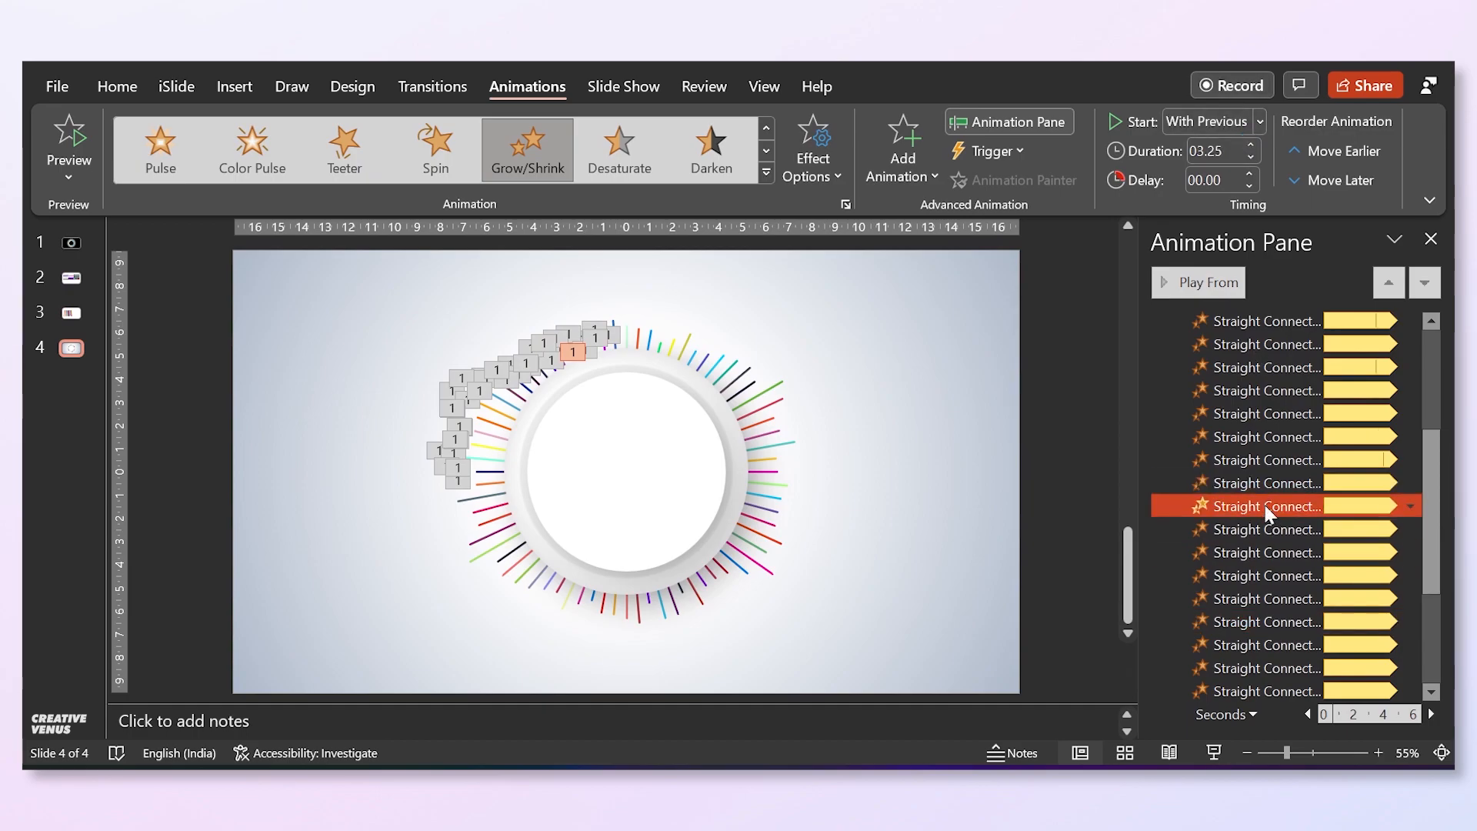
{"action": "left_click", "coordinate": [1251, 144]}
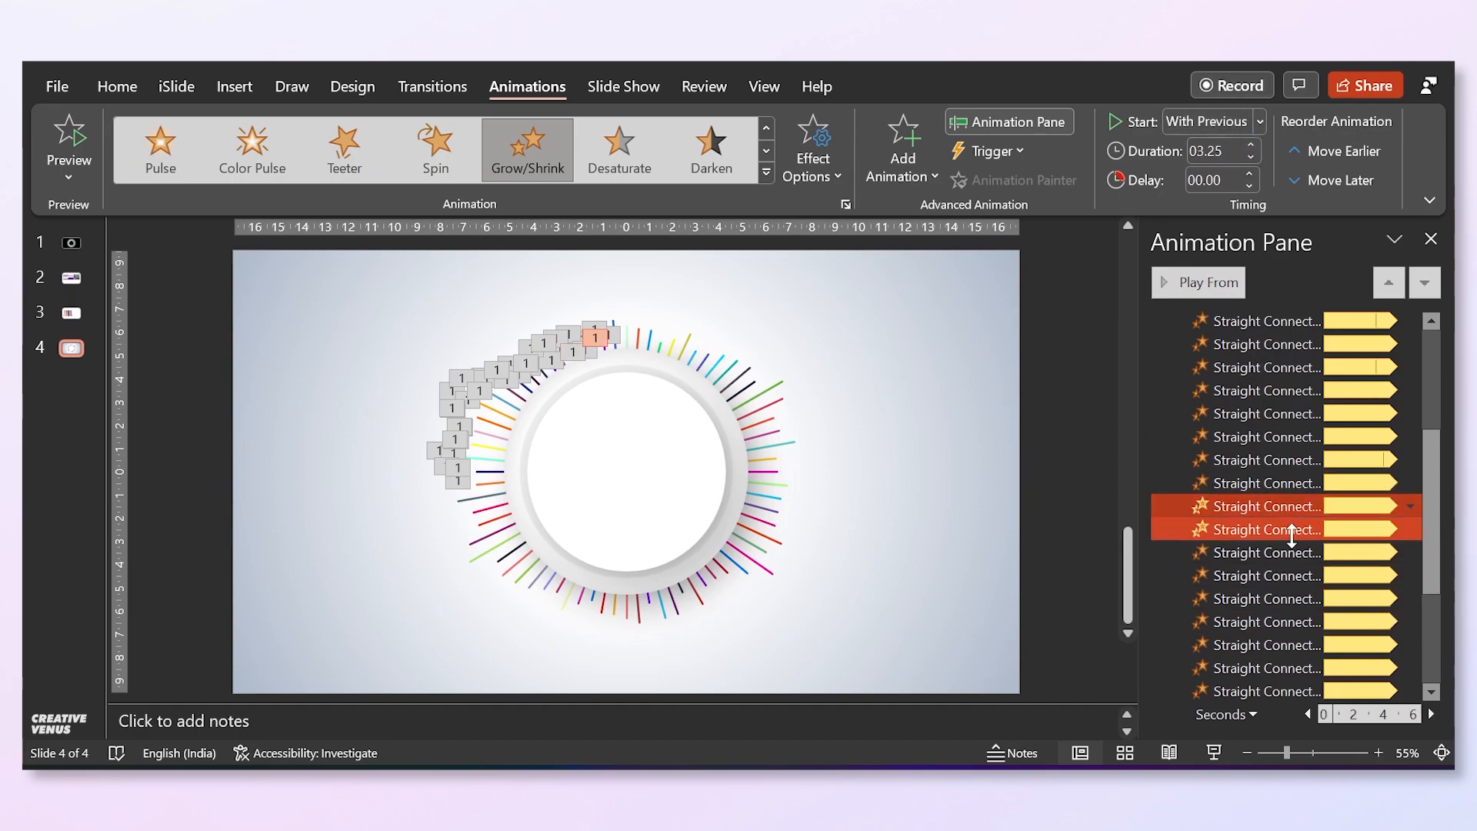
Vary the durations of the following six connector animations, using 3.50 seconds for the fourth and 3.25 for the sixth.
{"action": "left_click", "coordinate": [1201, 529]}
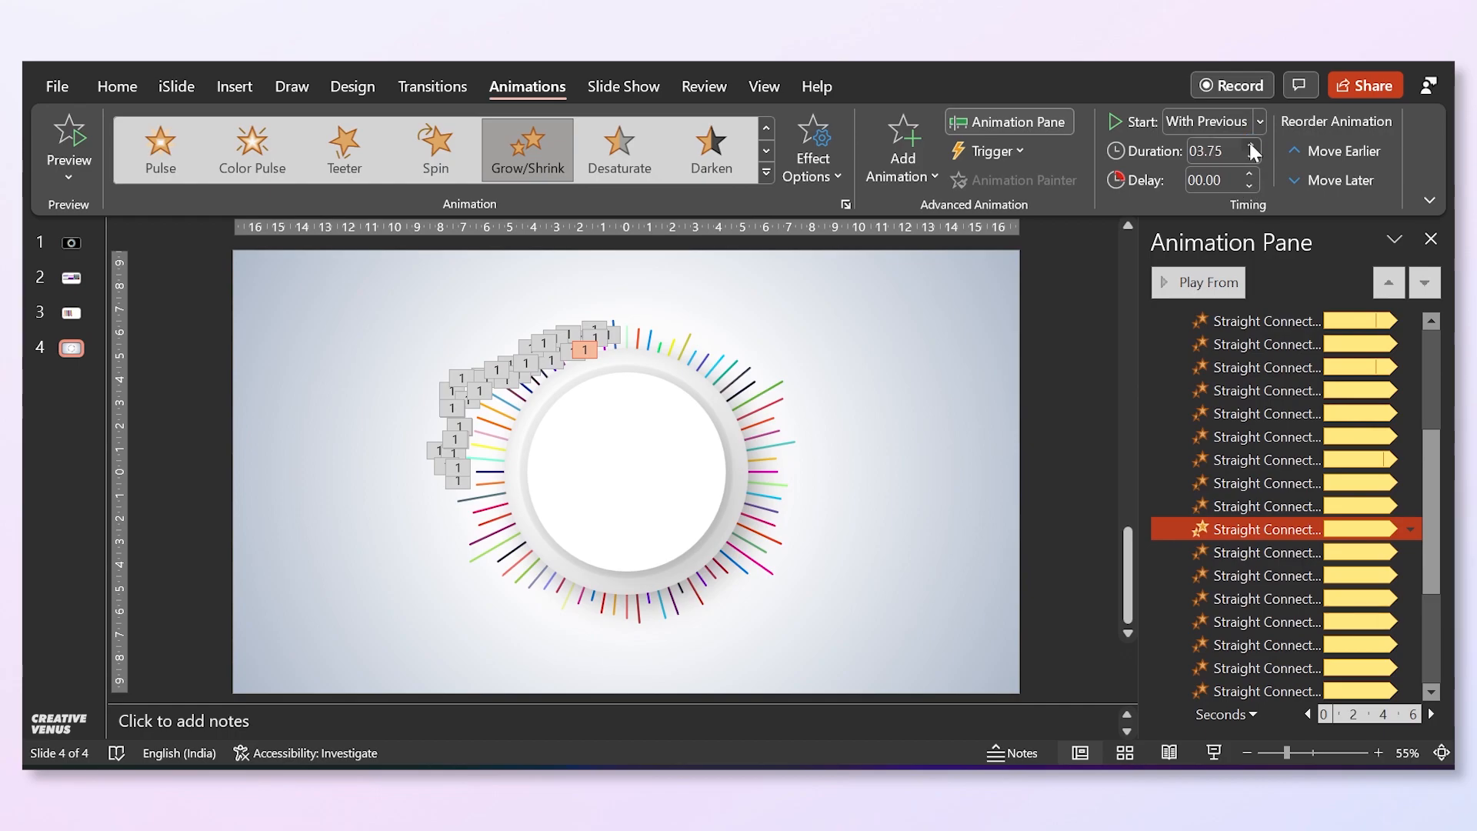
{"action": "left_click", "coordinate": [1300, 554]}
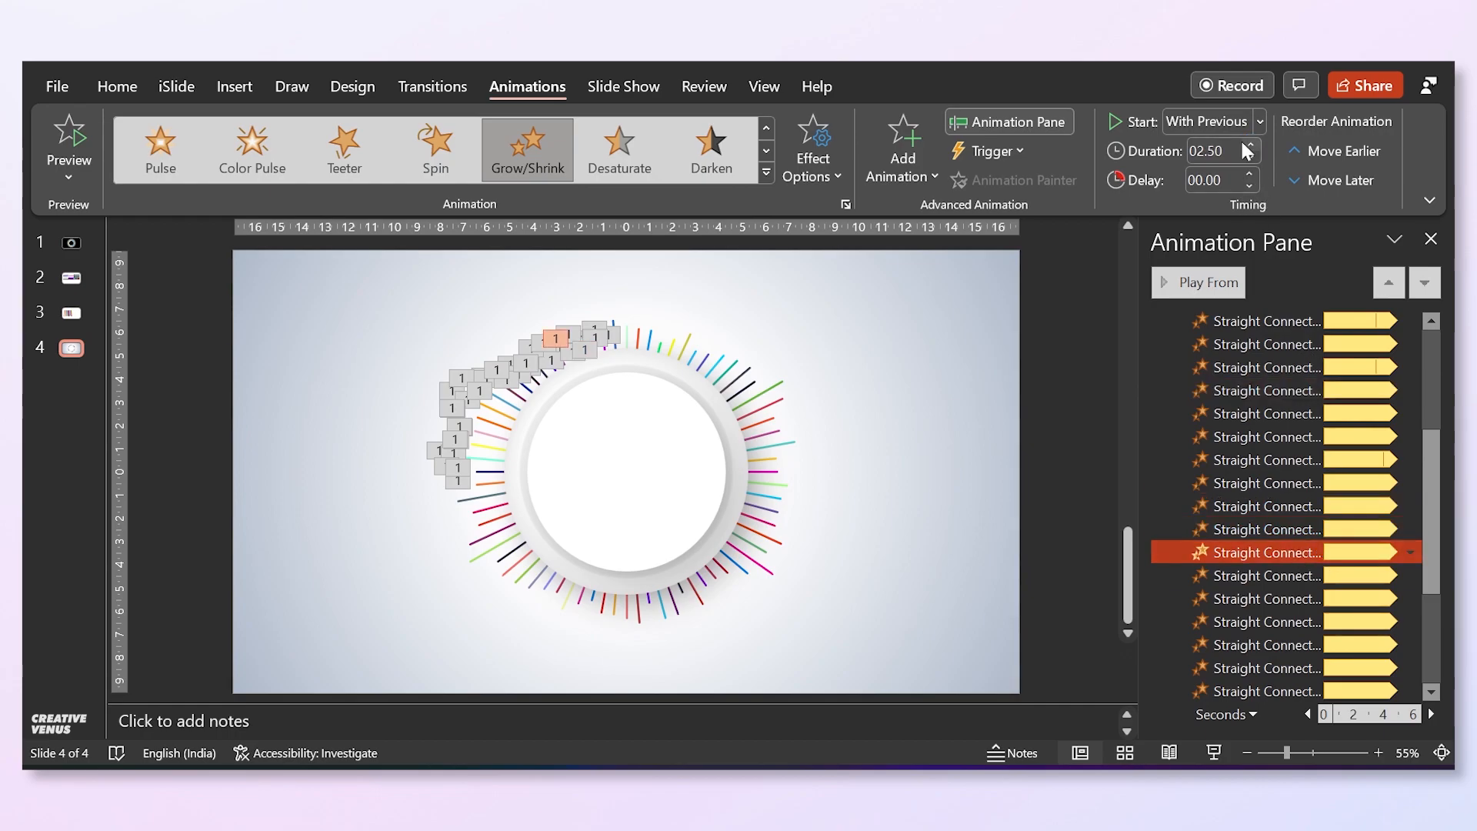
{"action": "left_click", "coordinate": [1297, 601]}
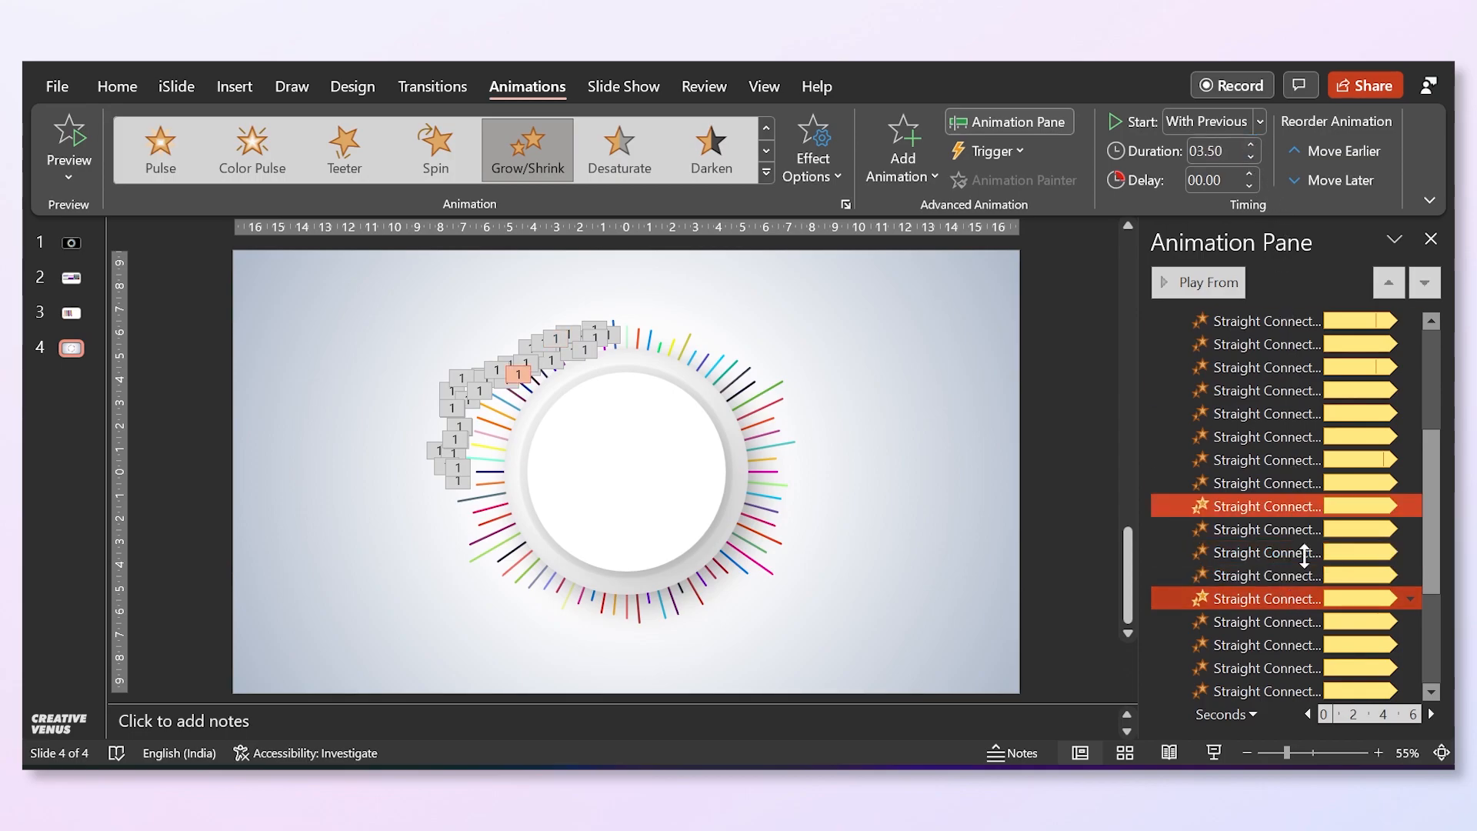
{"action": "left_click", "coordinate": [1302, 622]}
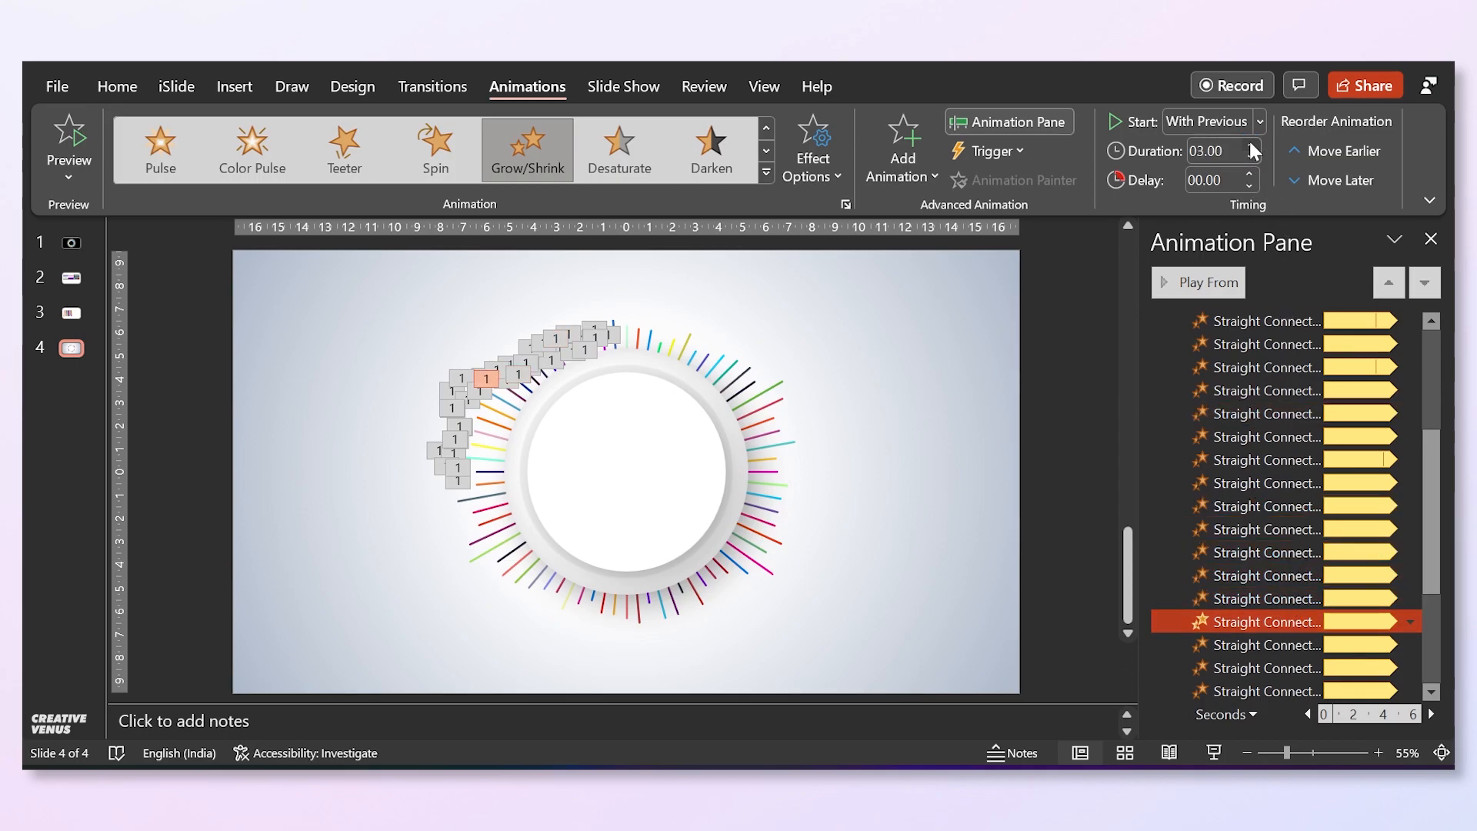
{"action": "left_click", "coordinate": [1284, 645]}
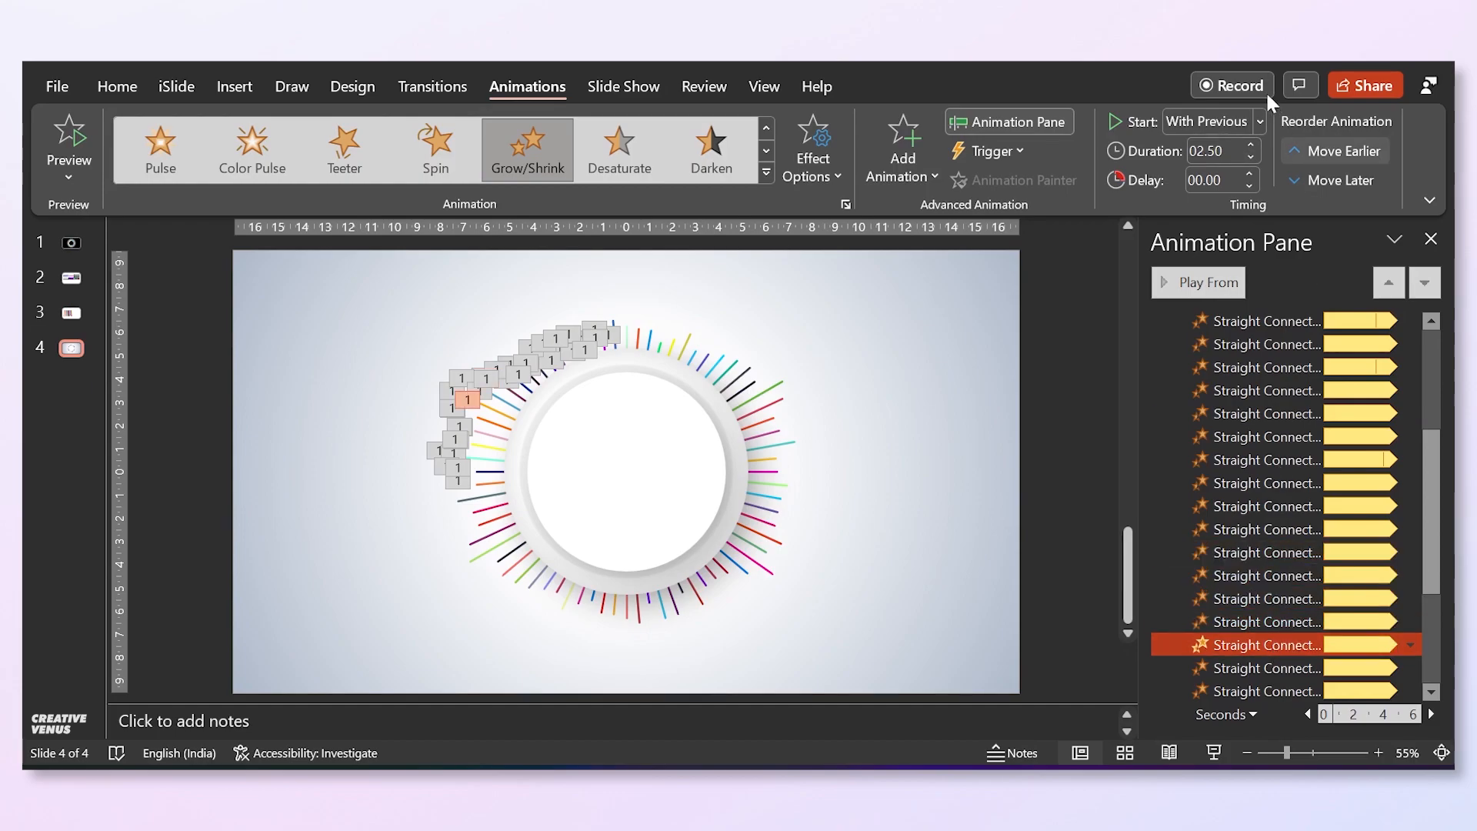
{"action": "scroll", "coordinate": [1254, 505], "scroll_direction": "down", "scroll_amount": 2}
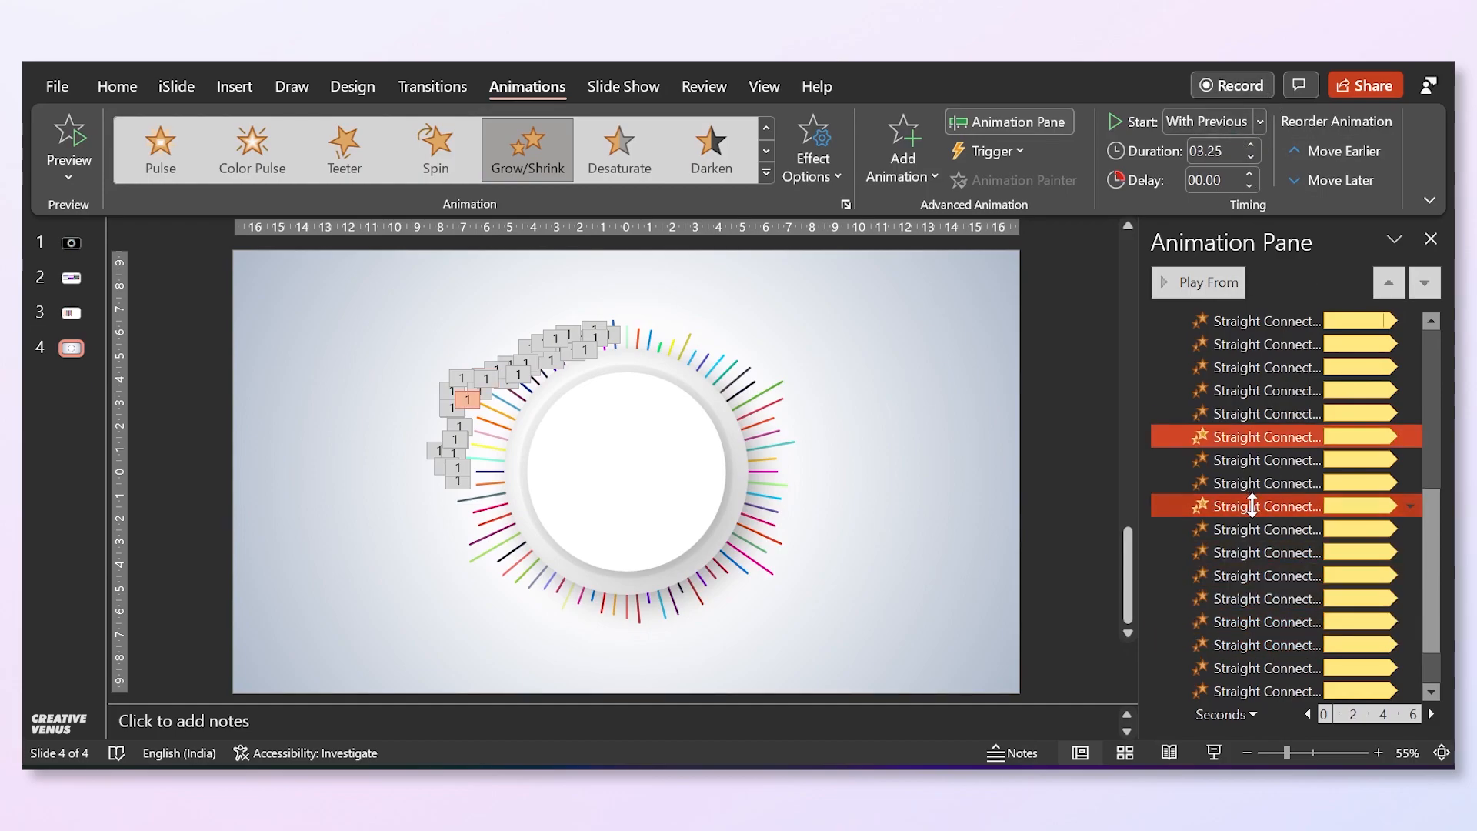
Vary the durations of the next four connector animations further down the list, setting the first to 3.50 seconds.
{"action": "left_click", "coordinate": [1289, 531]}
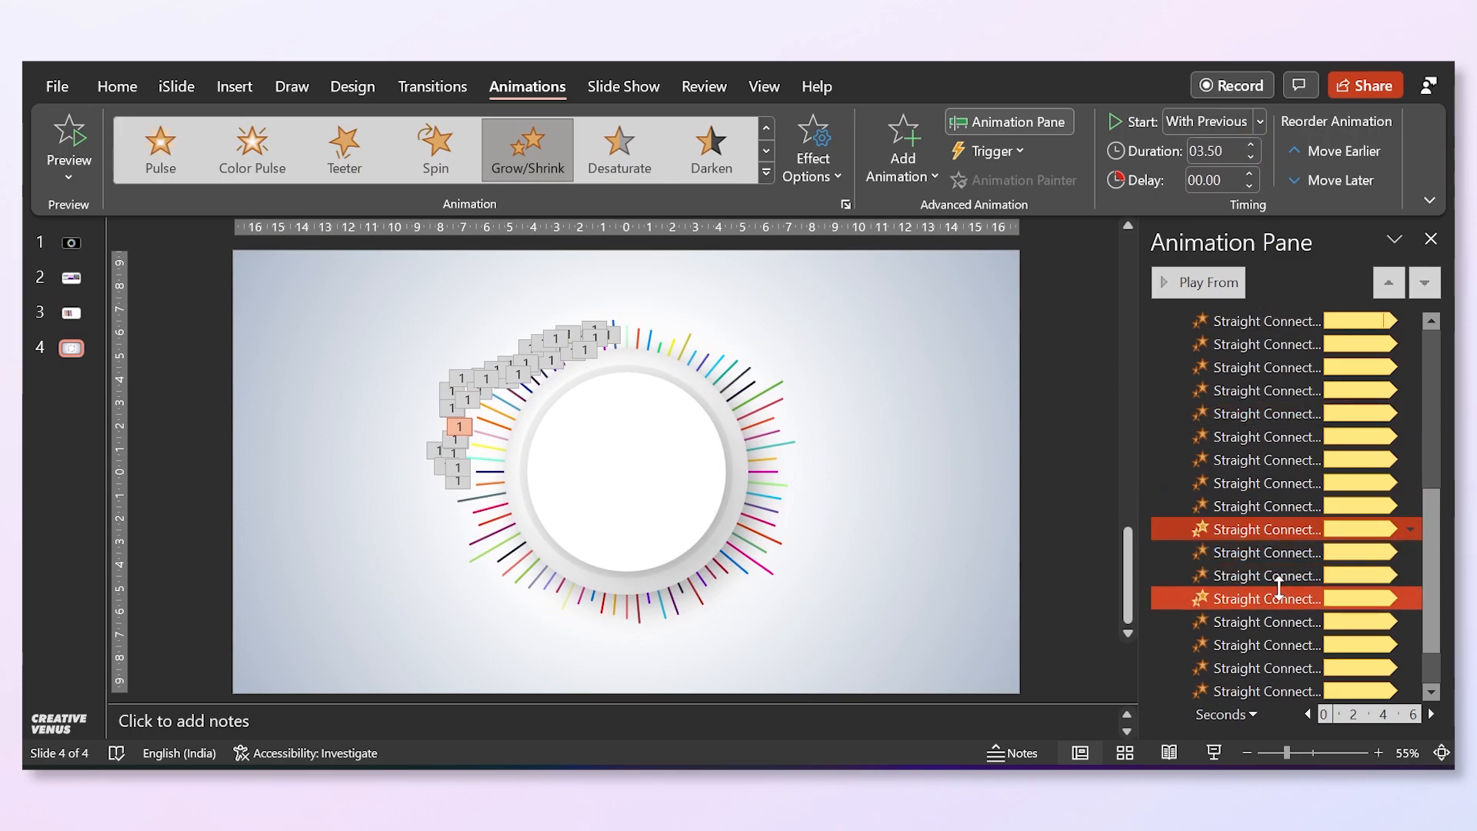
{"action": "left_click", "coordinate": [1277, 552]}
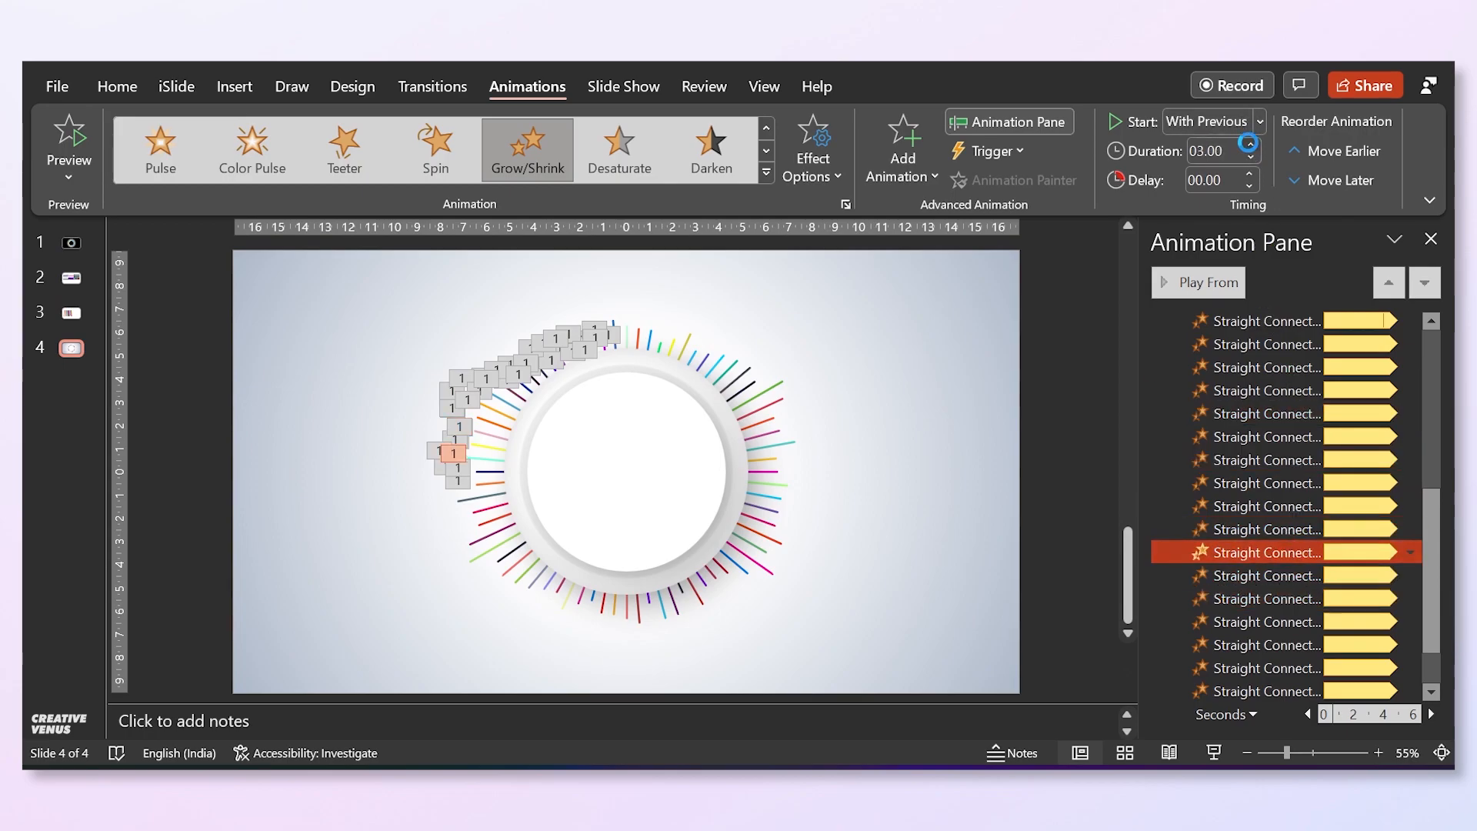
{"action": "left_click", "coordinate": [1278, 576]}
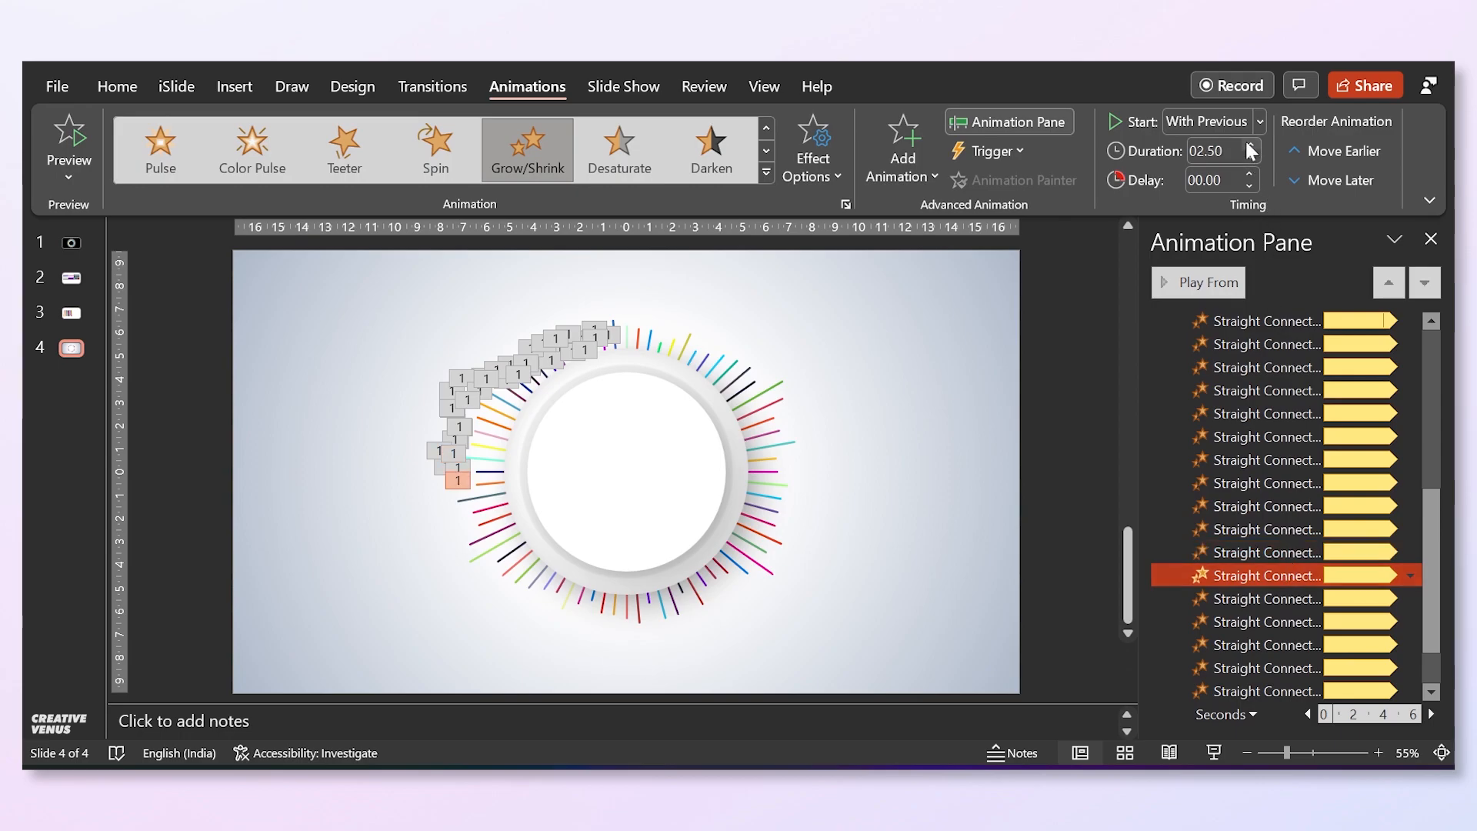
{"action": "left_click", "coordinate": [1279, 599]}
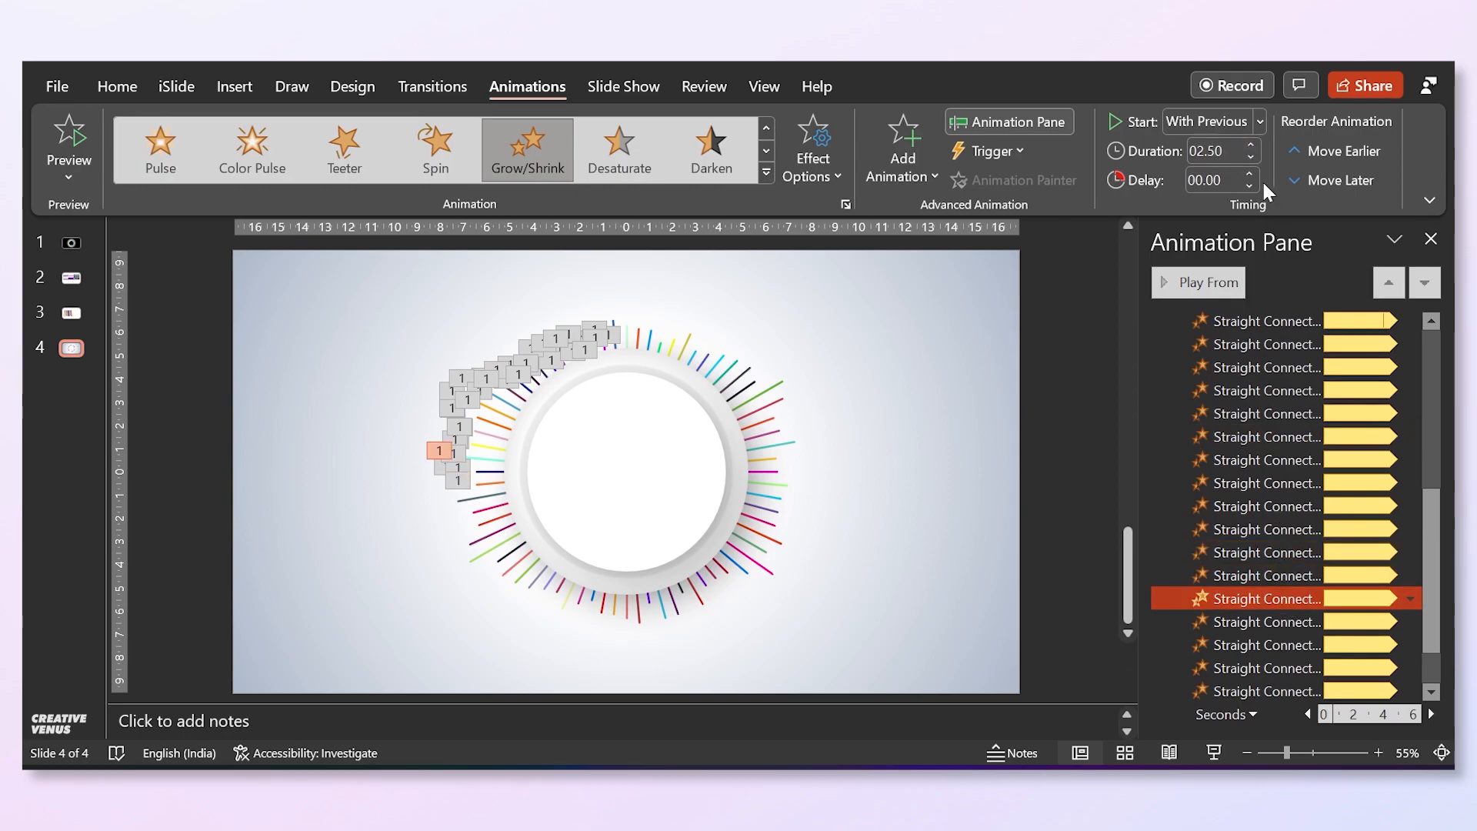
Set the durations of the following two connector animations to 3.25 seconds and 4.00 seconds.
{"action": "left_click", "coordinate": [1267, 643]}
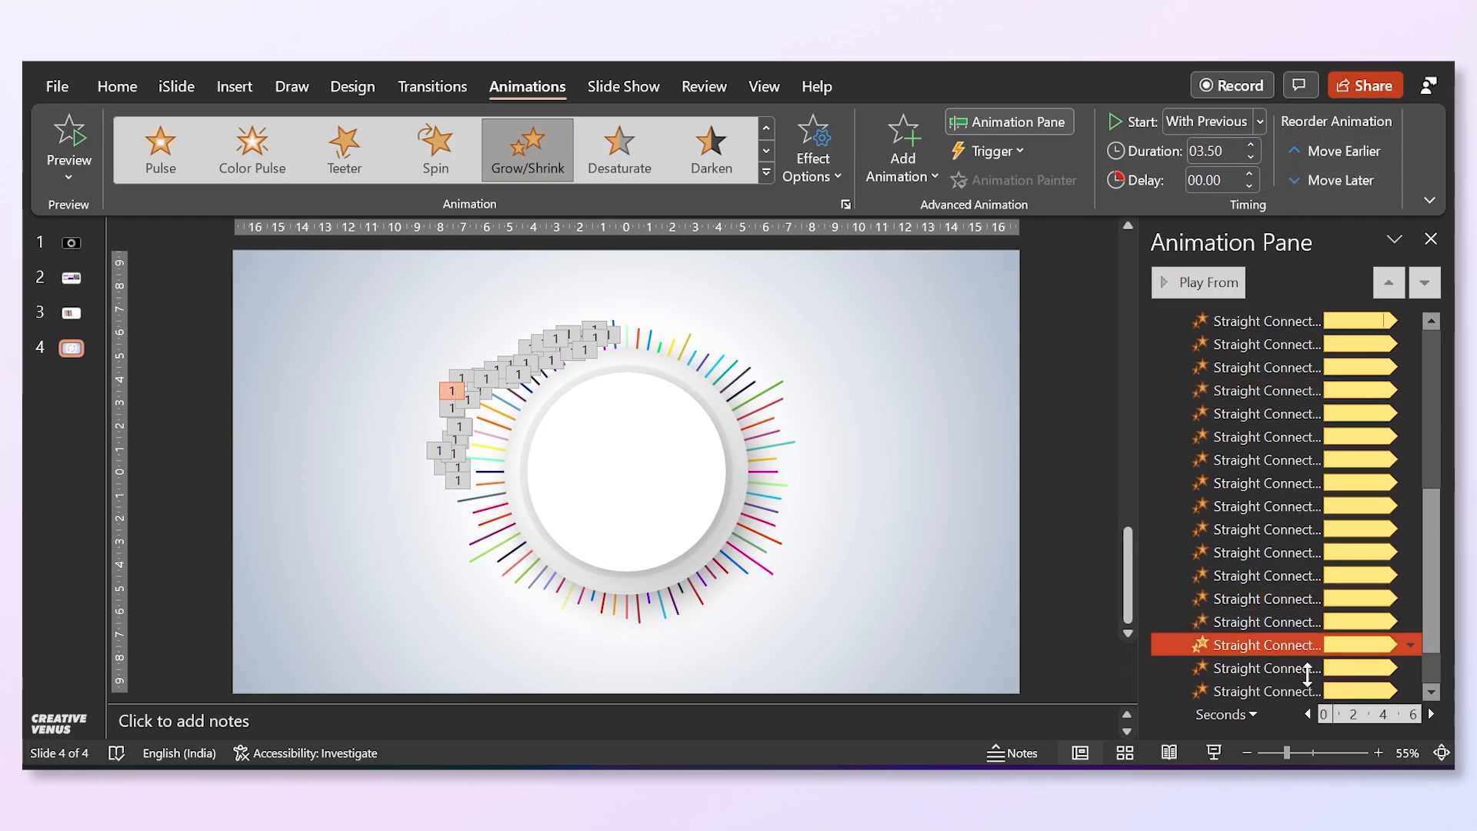
{"action": "left_click", "coordinate": [1293, 622]}
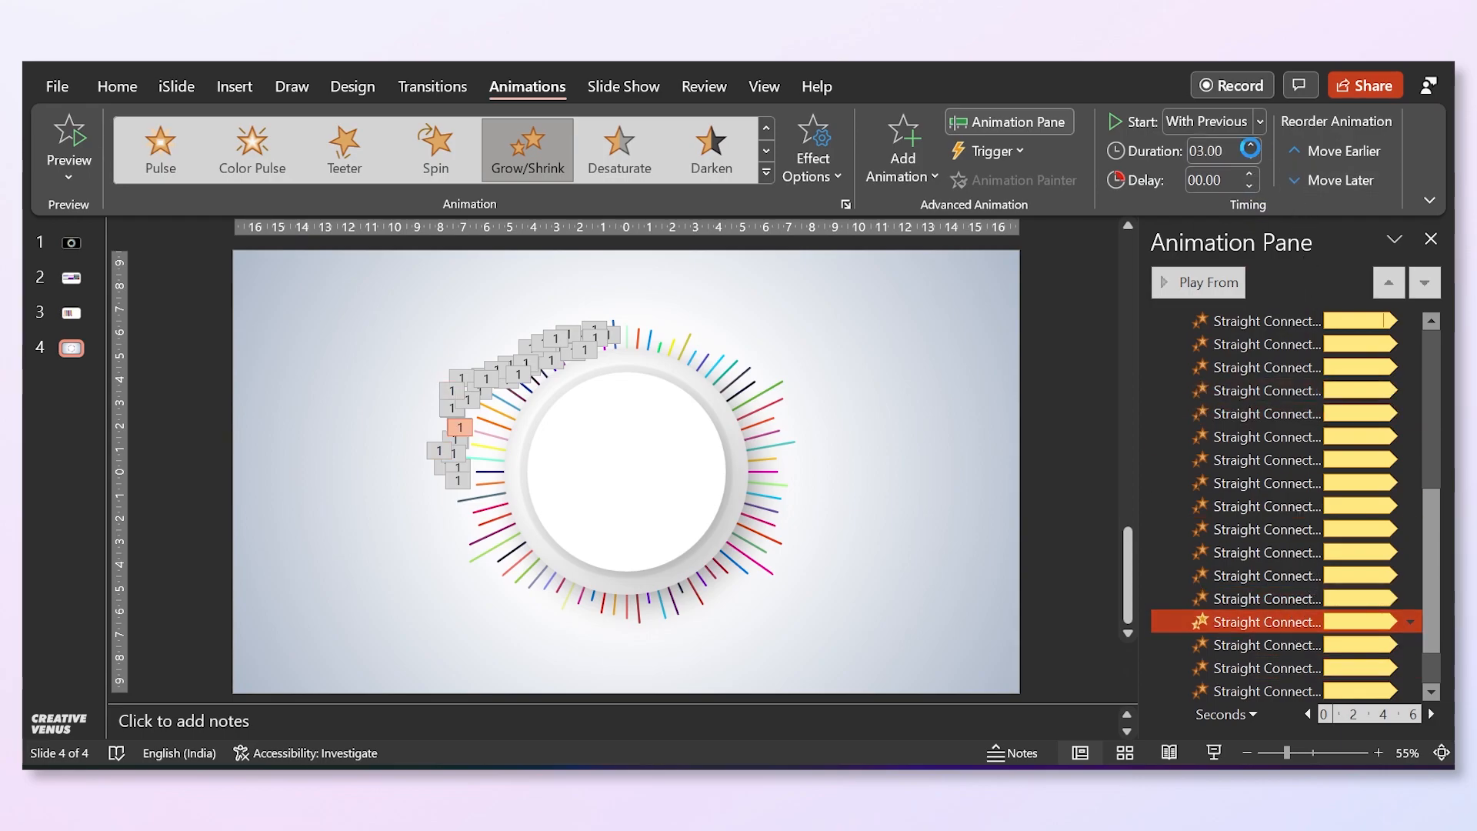
{"action": "left_click", "coordinate": [1277, 552]}
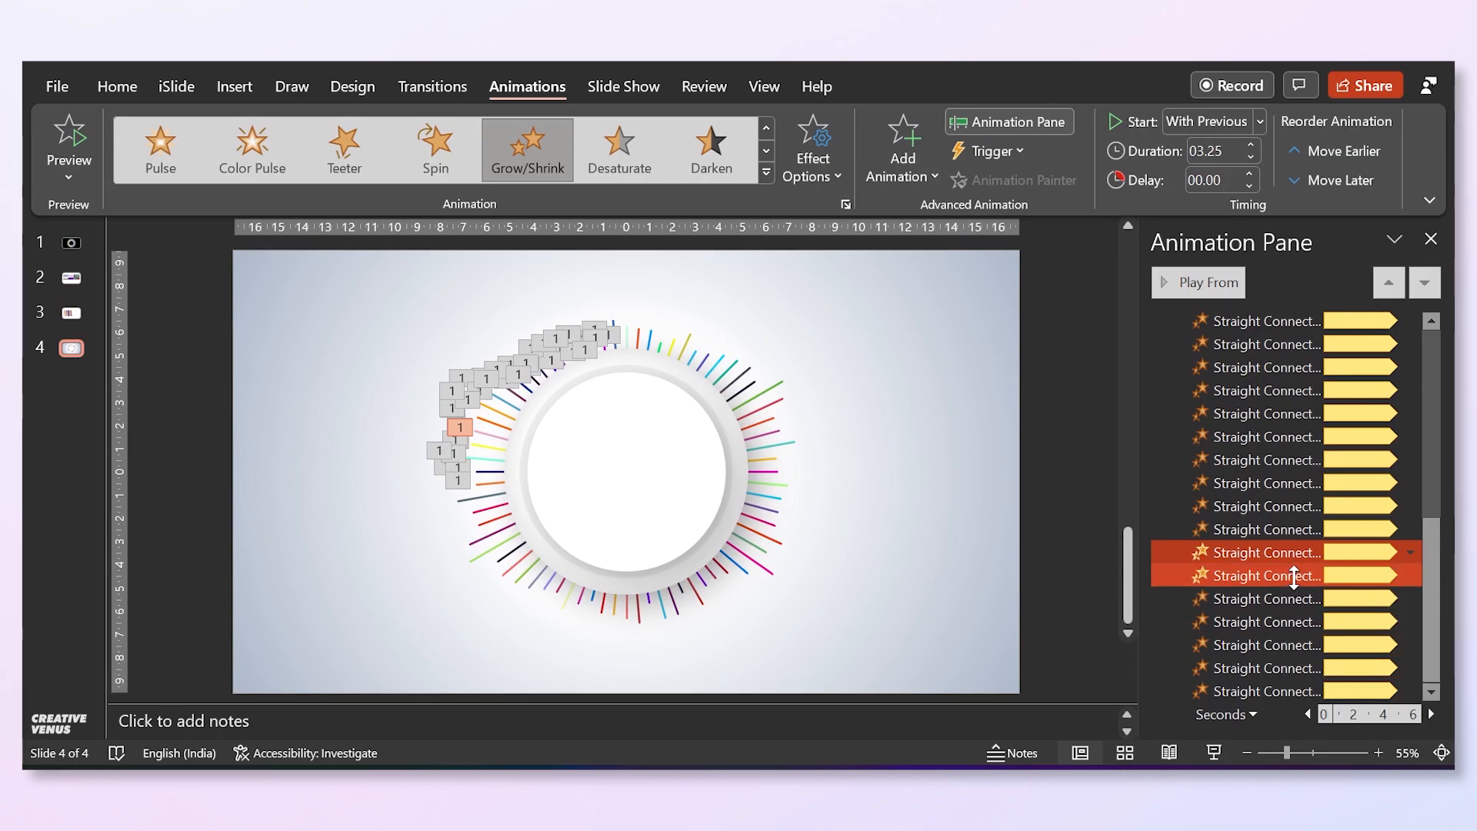
{"action": "left_click", "coordinate": [1295, 577]}
{"action": "left_click", "coordinate": [1250, 145]}
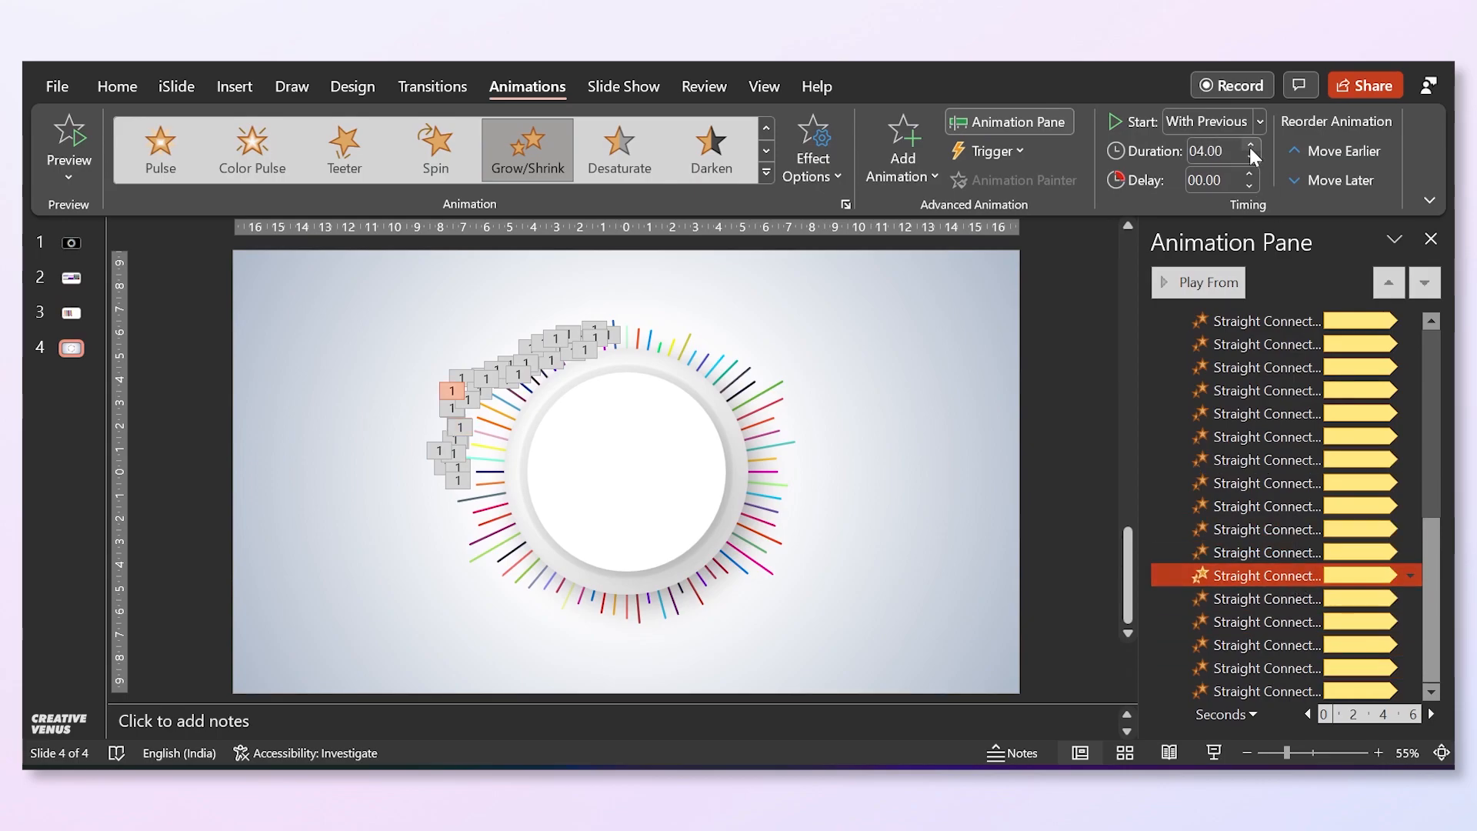
Vary the durations of the last five connector animations, using 2.25 seconds for the first and 4.50 seconds for the final one.
{"action": "left_click", "coordinate": [1307, 599]}
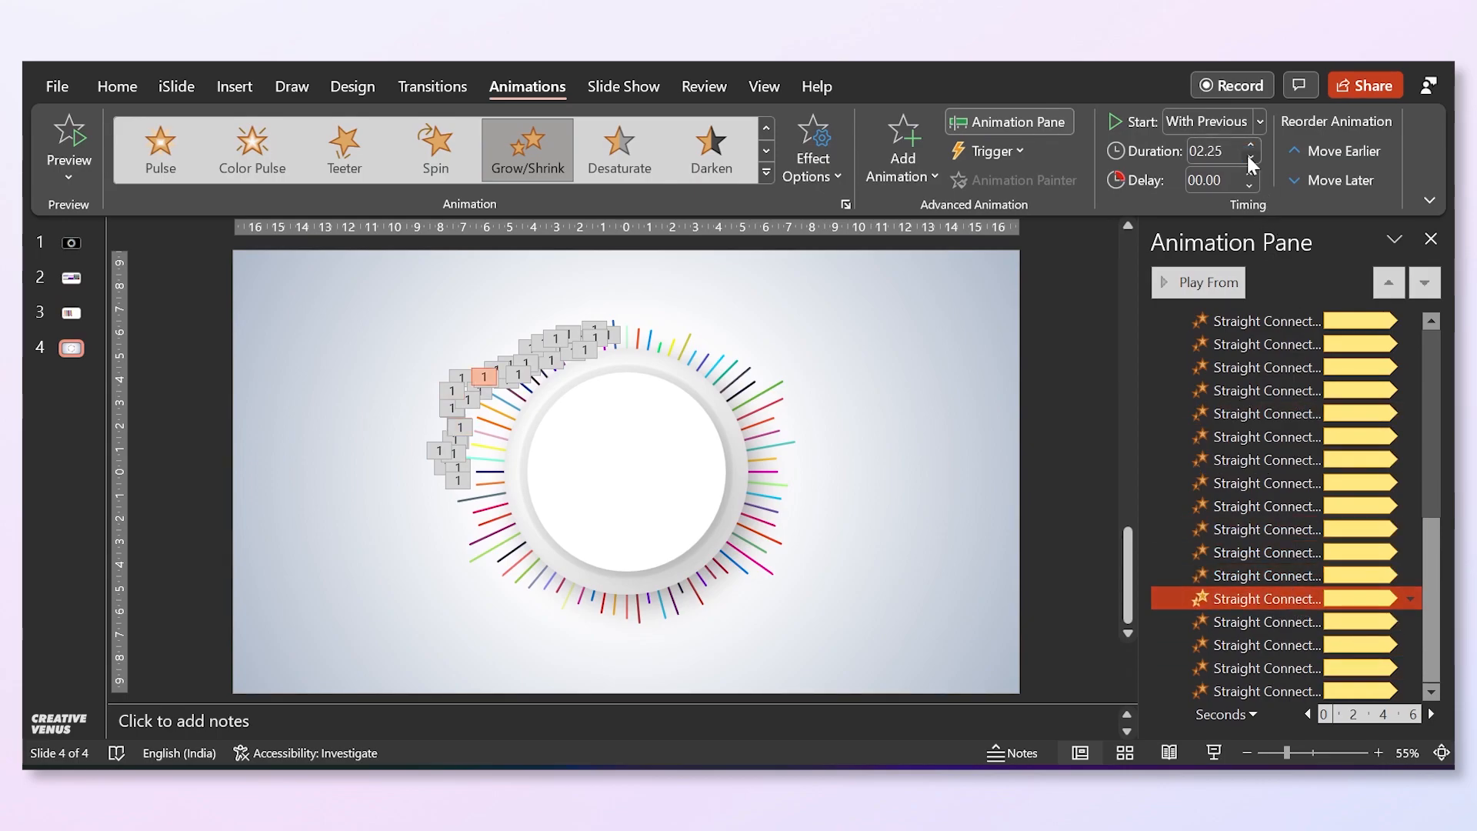
{"action": "left_click", "coordinate": [1281, 645]}
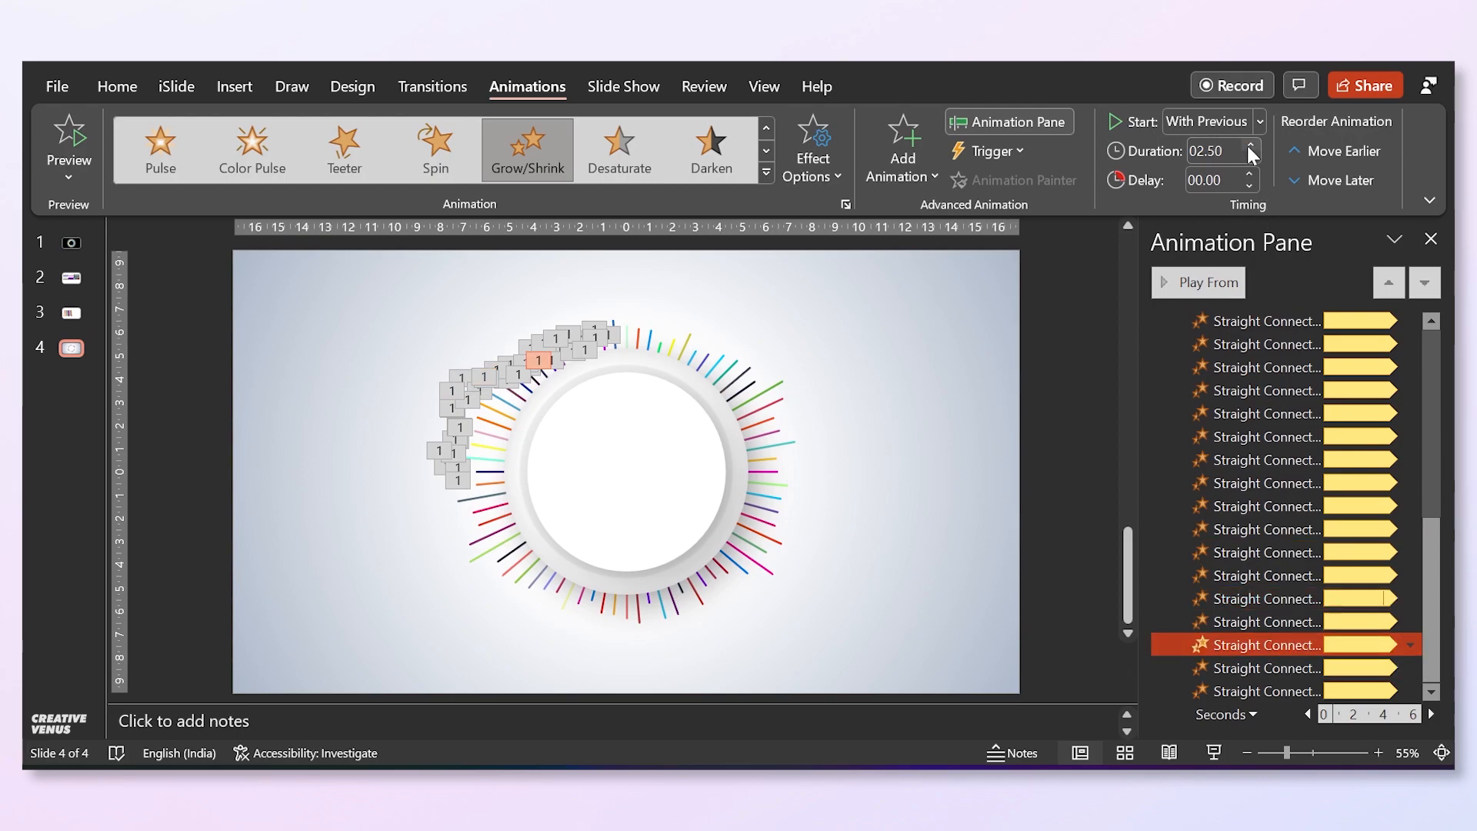
{"action": "left_click", "coordinate": [1296, 621]}
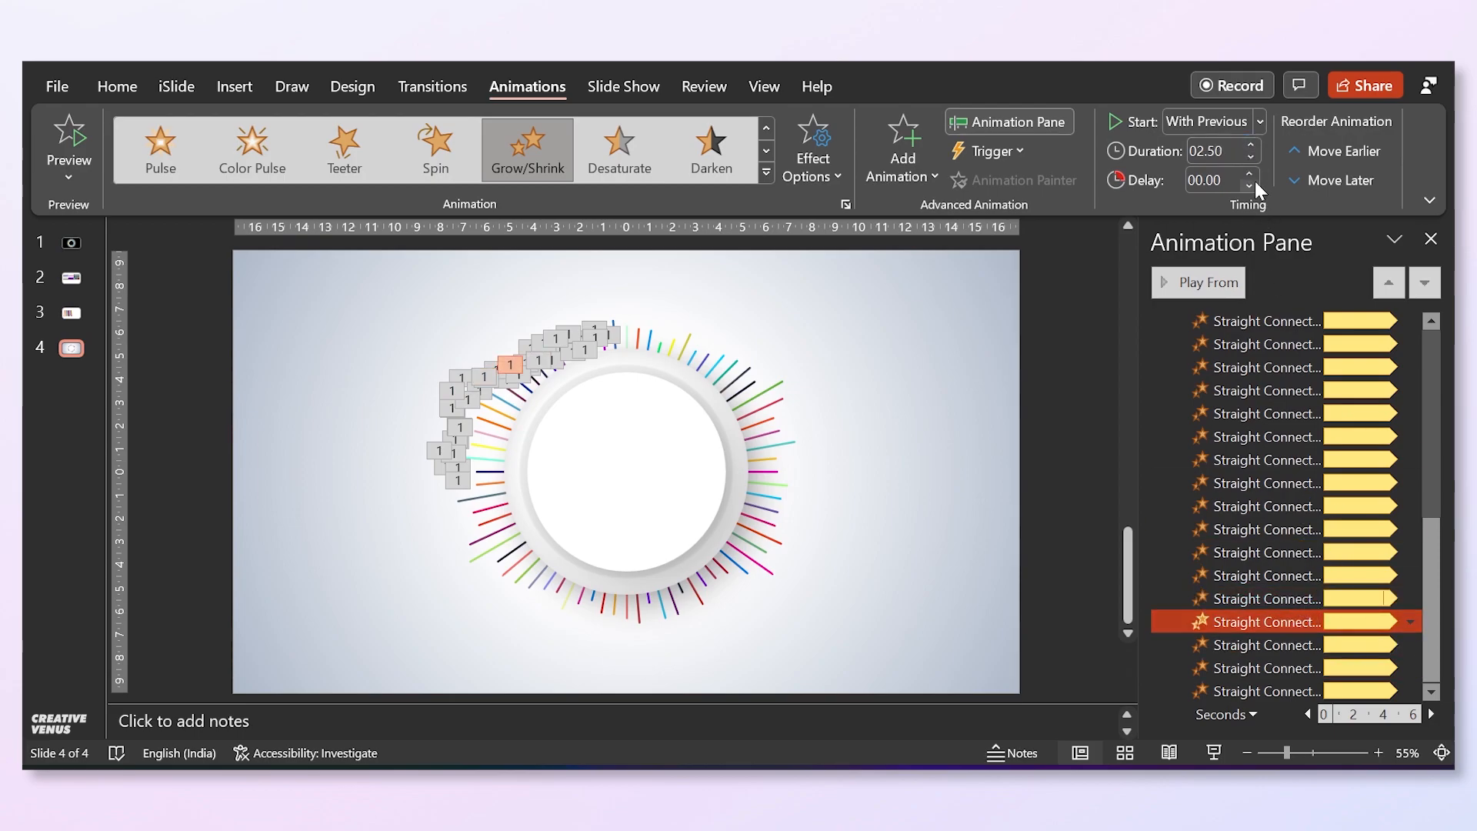
{"action": "left_click", "coordinate": [1283, 667]}
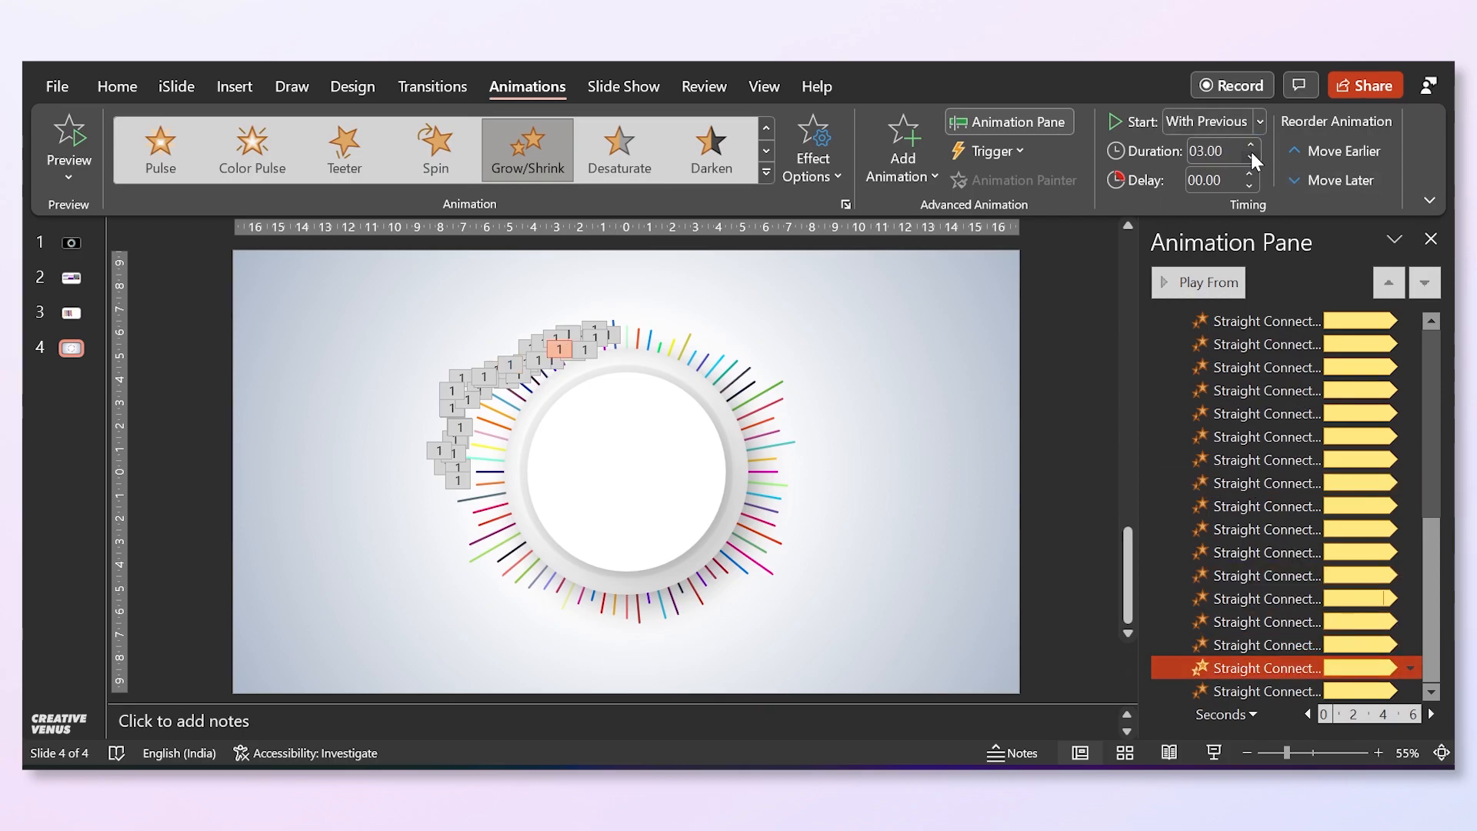
{"action": "left_click", "coordinate": [1293, 691]}
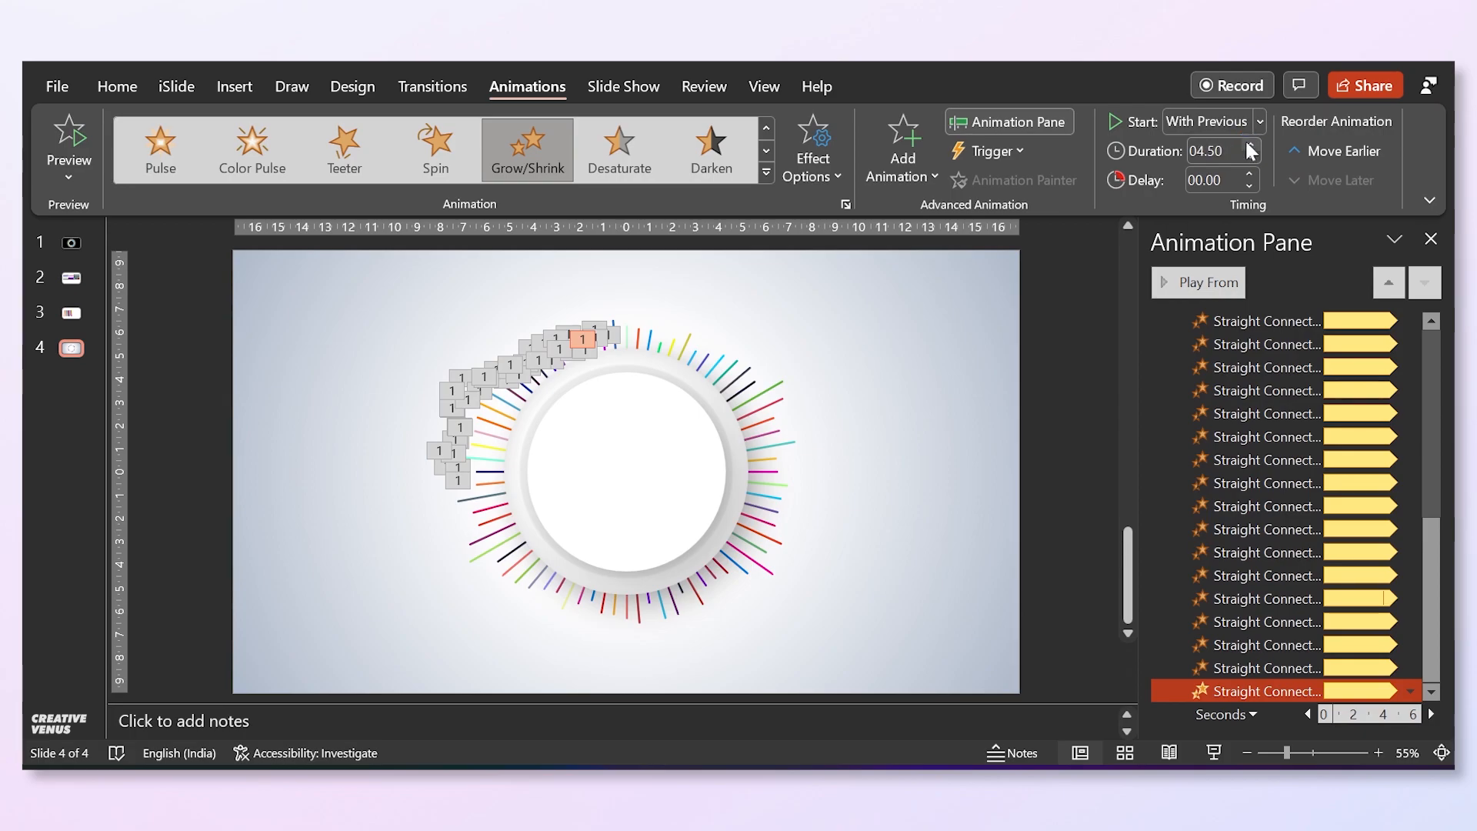
{"action": "left_click", "coordinate": [919, 511]}
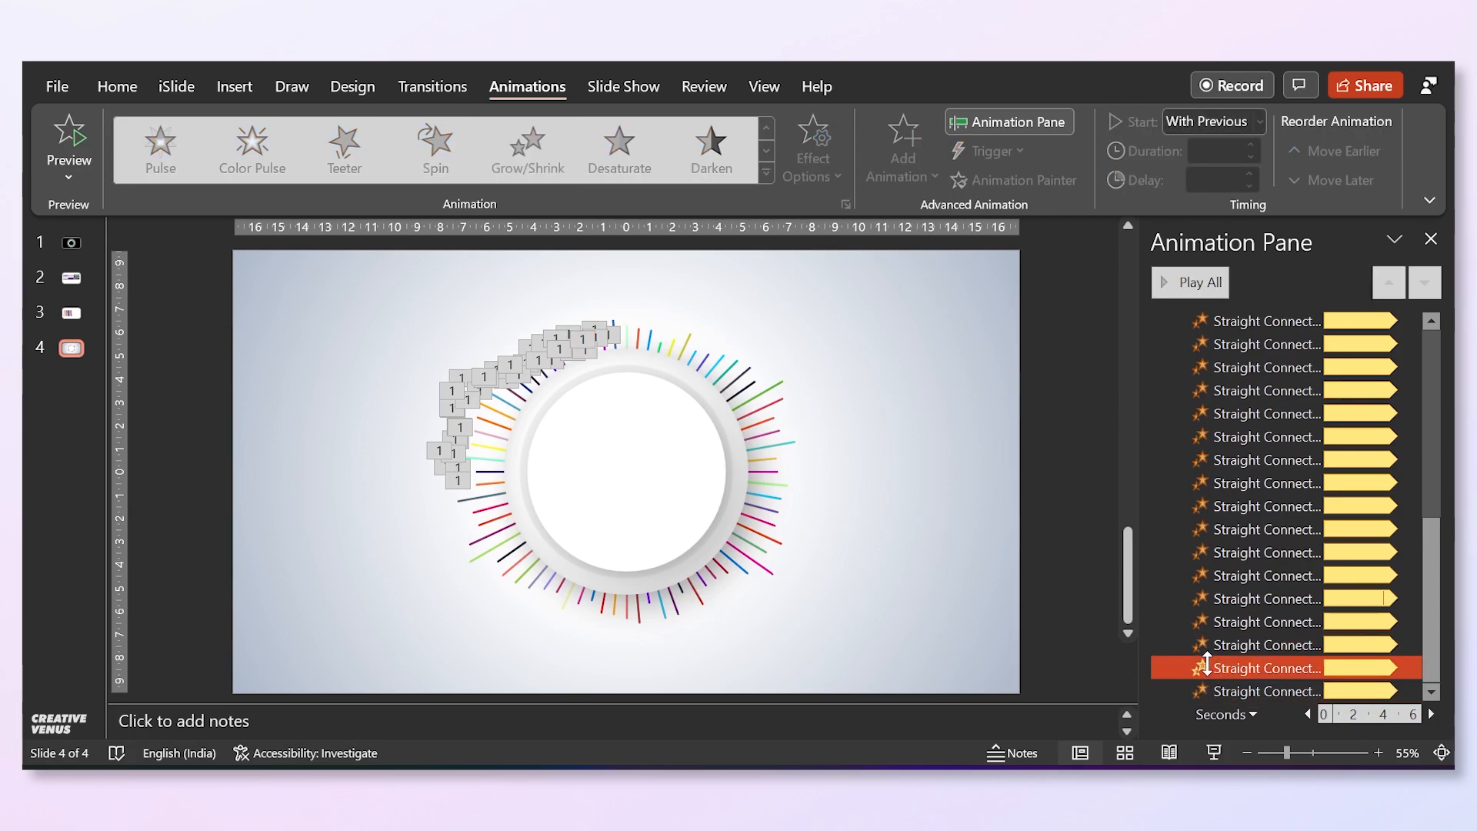
Set all animations on the slide to start With Previous, and preview the result as a slide show.
{"action": "left_click", "coordinate": [1181, 579]}
{"action": "key", "text": "ctrl+a"}
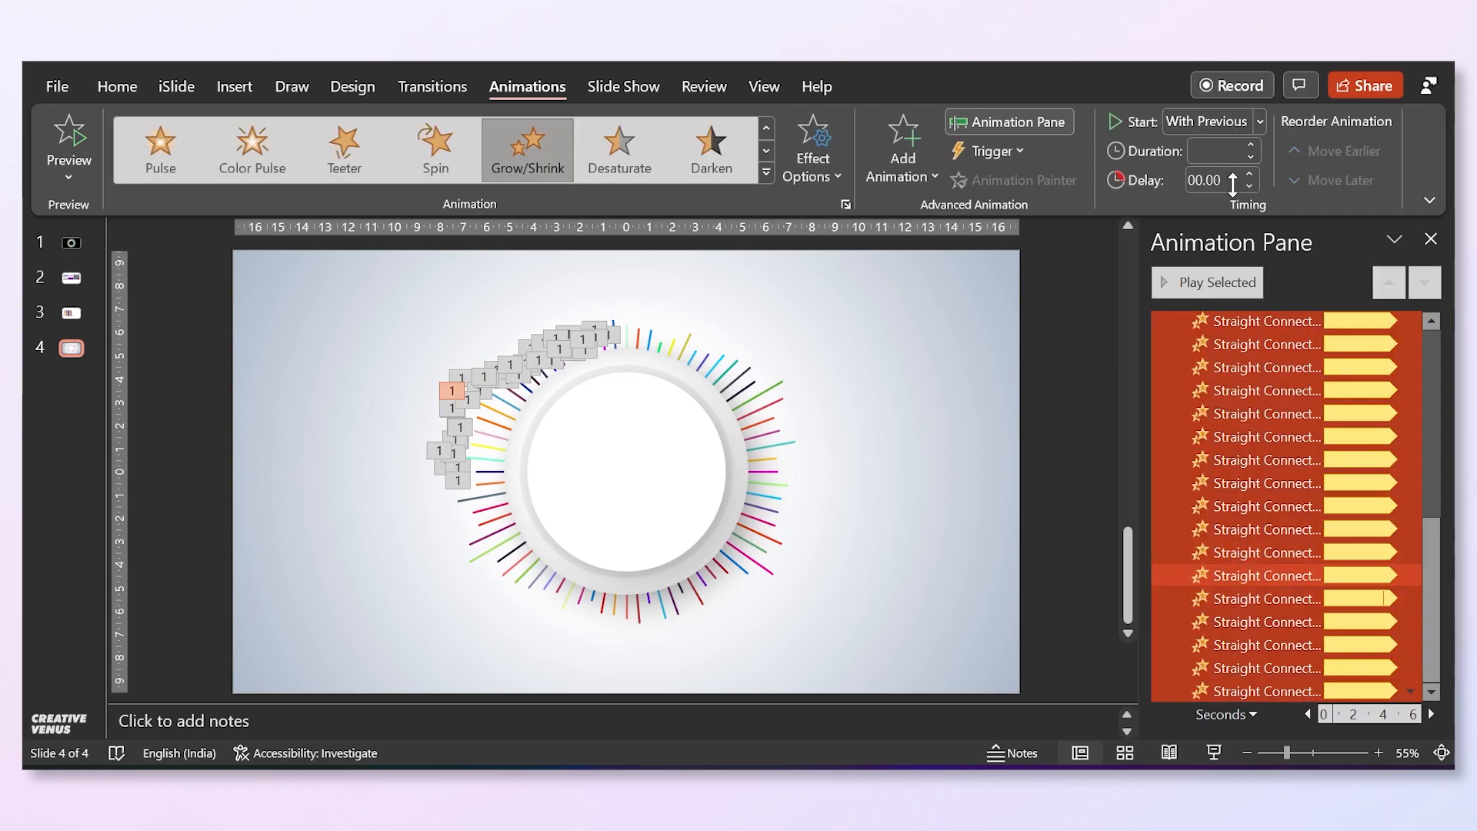
{"action": "left_click", "coordinate": [1258, 126]}
{"action": "left_click", "coordinate": [1222, 178]}
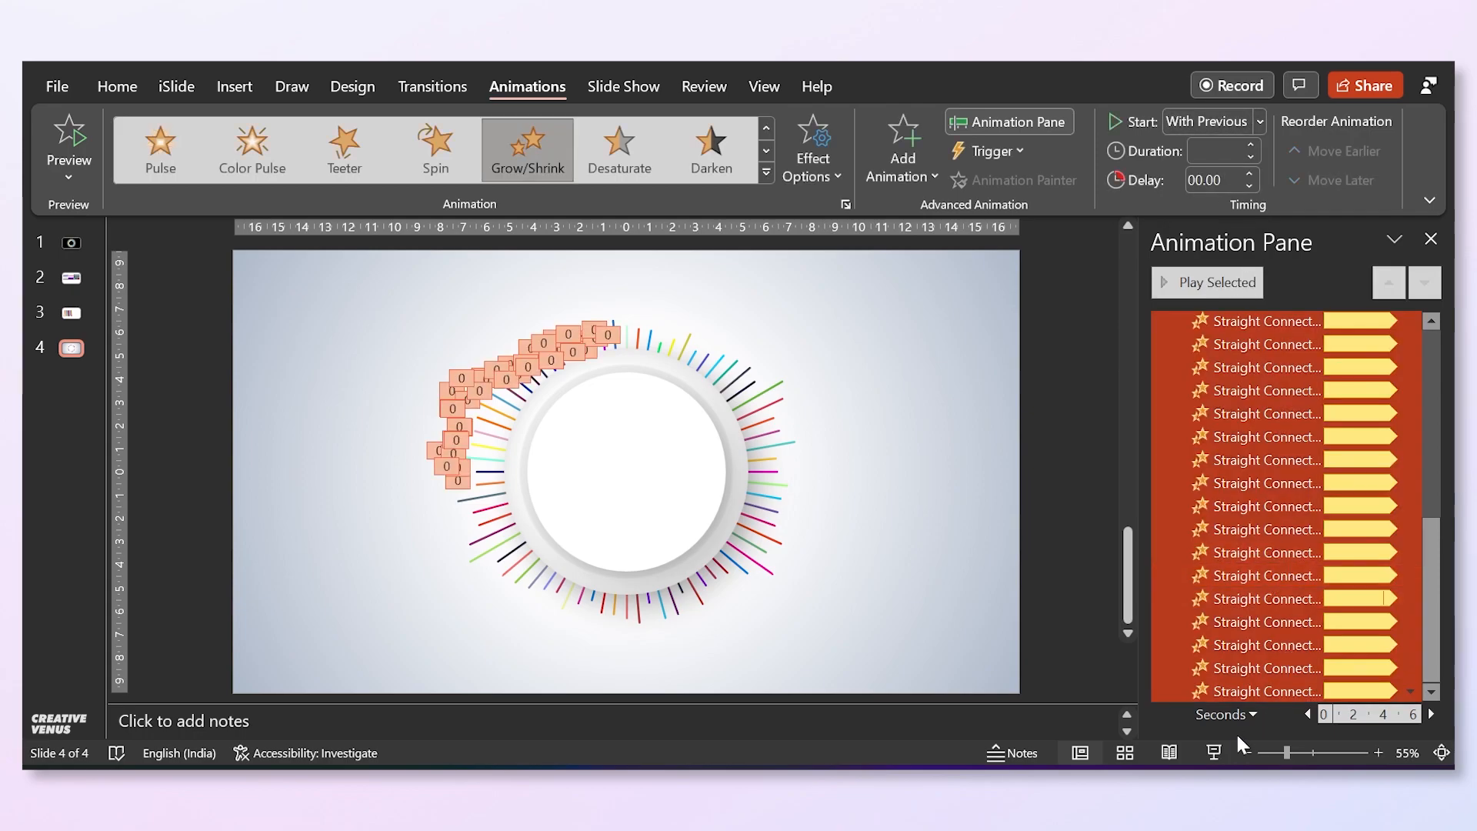
{"action": "left_click", "coordinate": [1213, 751]}
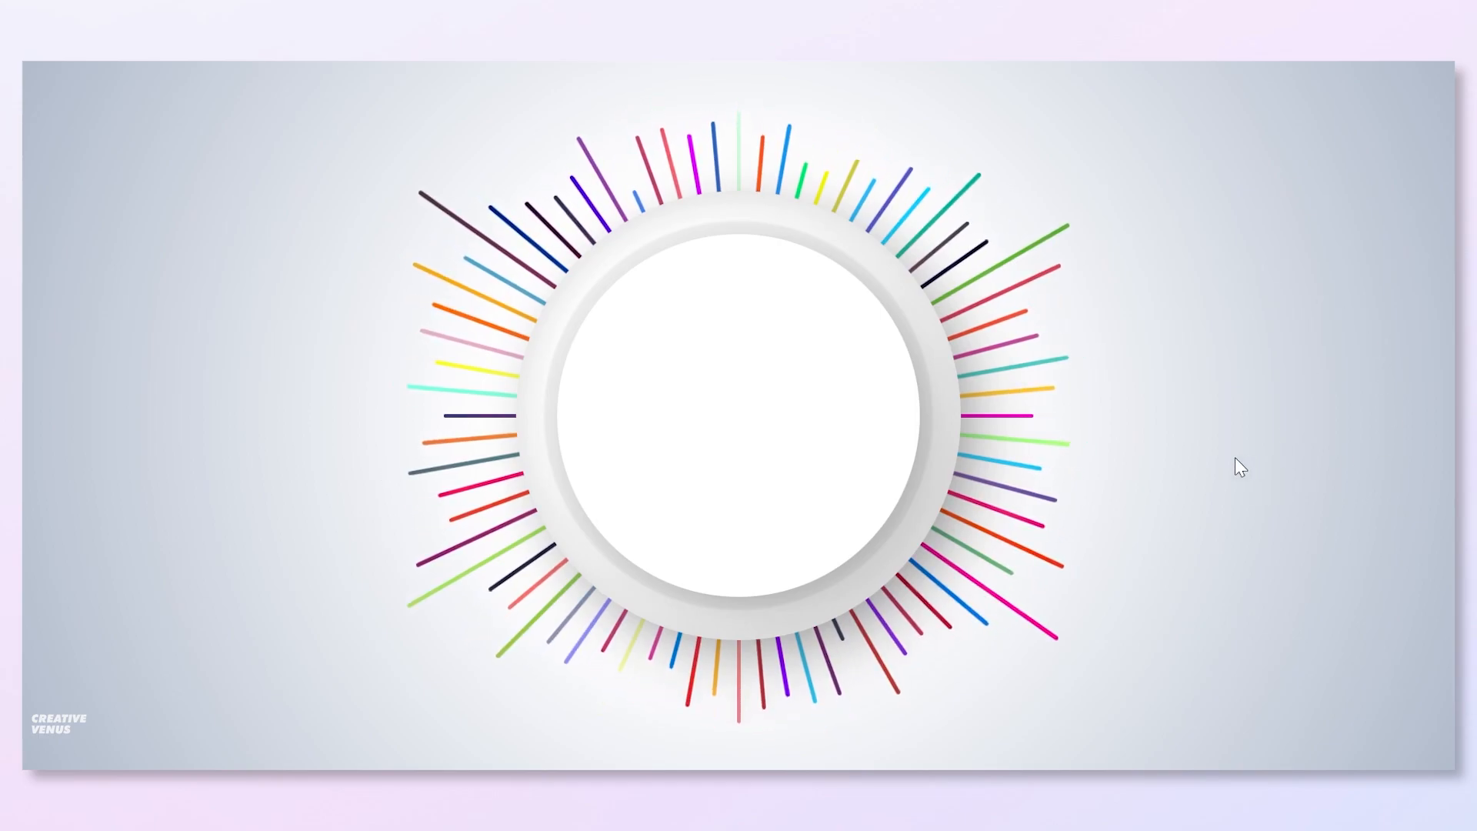
{"action": "key", "text": "Escape"}
Draw a rectangle about 7.03 cm wide and 4.81 cm high in the slide's upper-left area.
{"action": "left_click", "coordinate": [400, 173]}
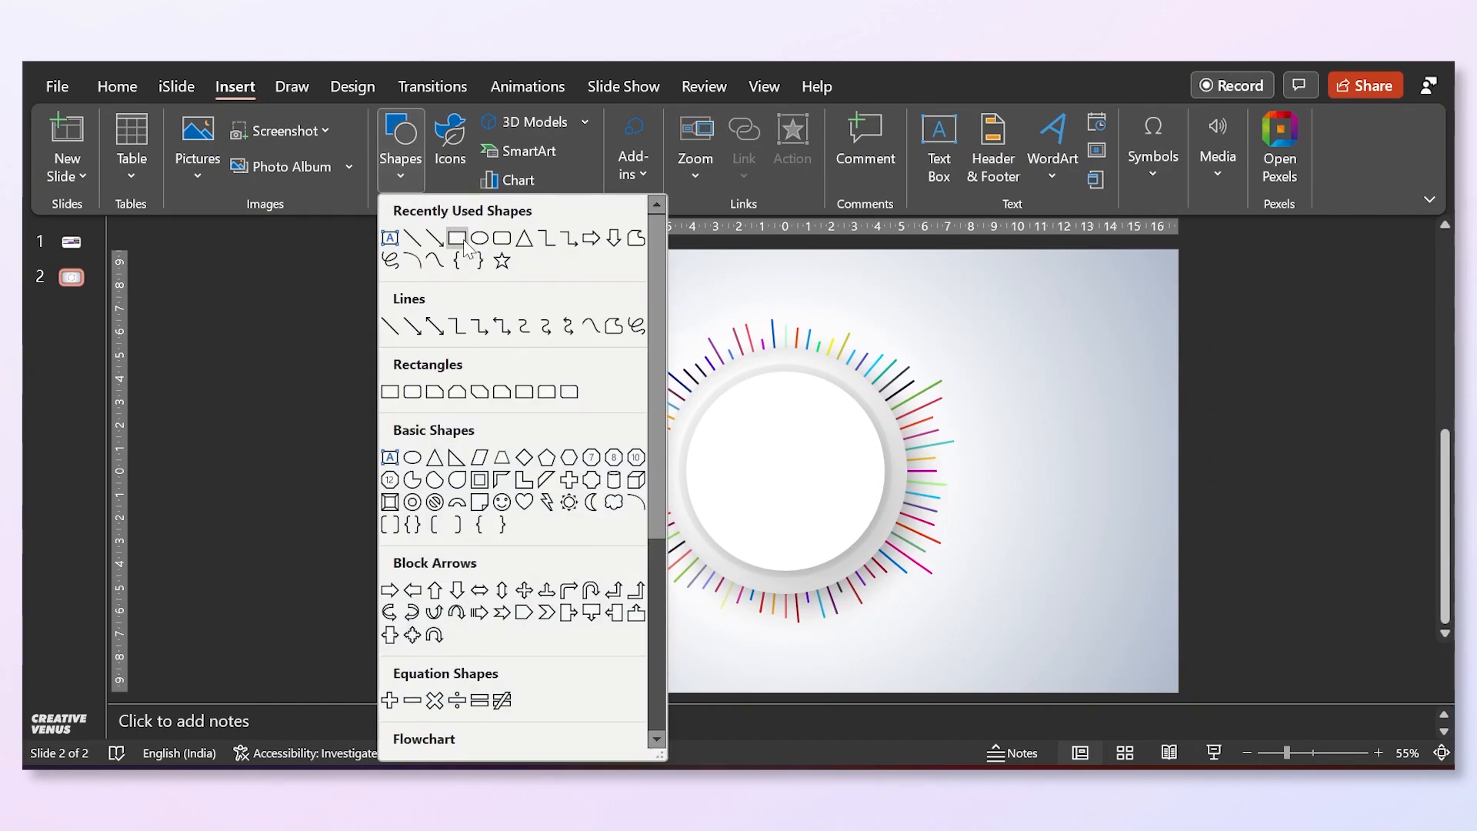
{"action": "left_click", "coordinate": [460, 240]}
{"action": "left_click_drag", "start_coordinate": [460, 272], "coordinate": [624, 385]}
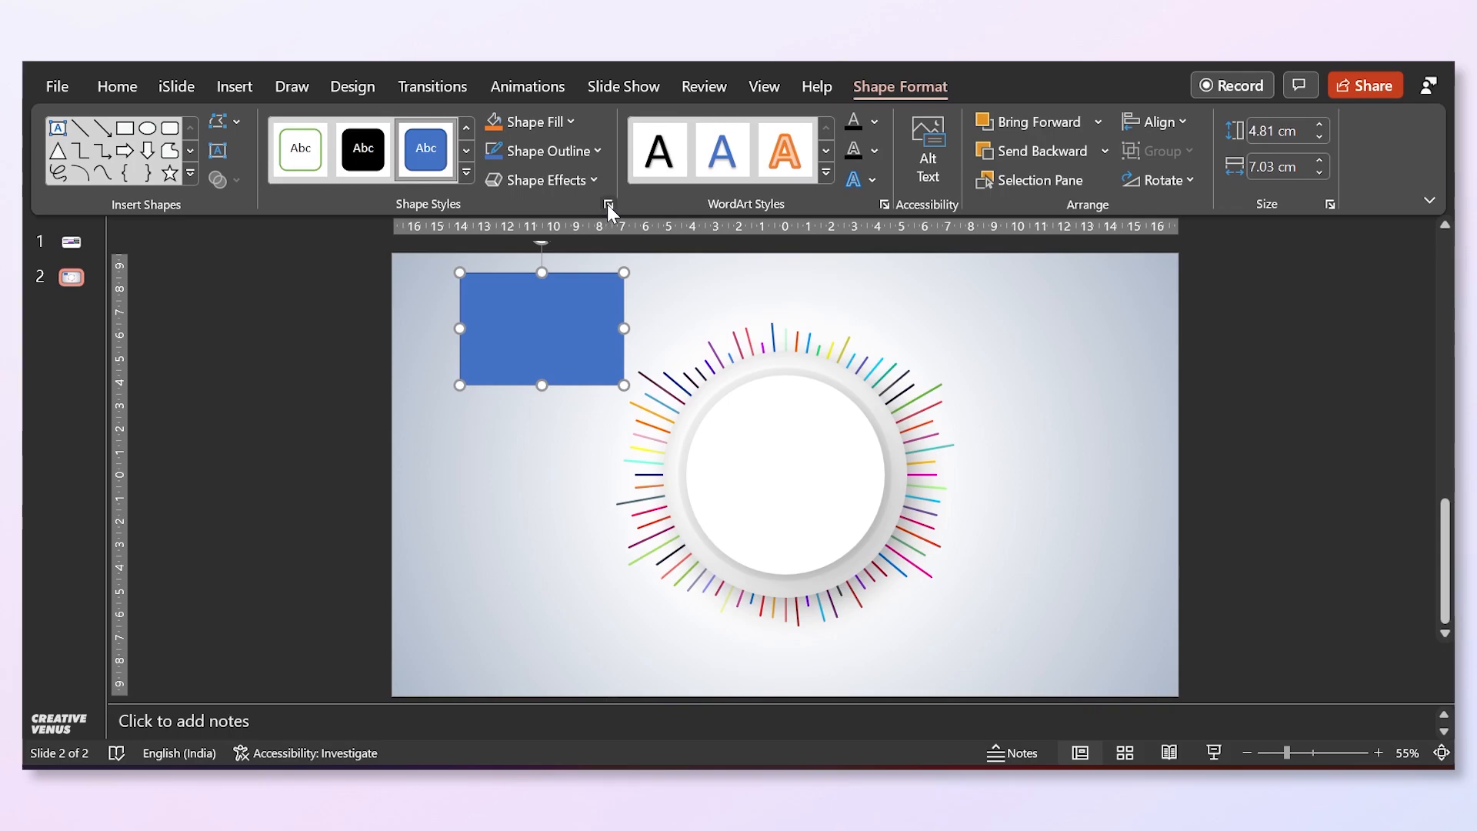
Remove the rectangle's outline and give it a gradient fill.
{"action": "left_click", "coordinate": [608, 204]}
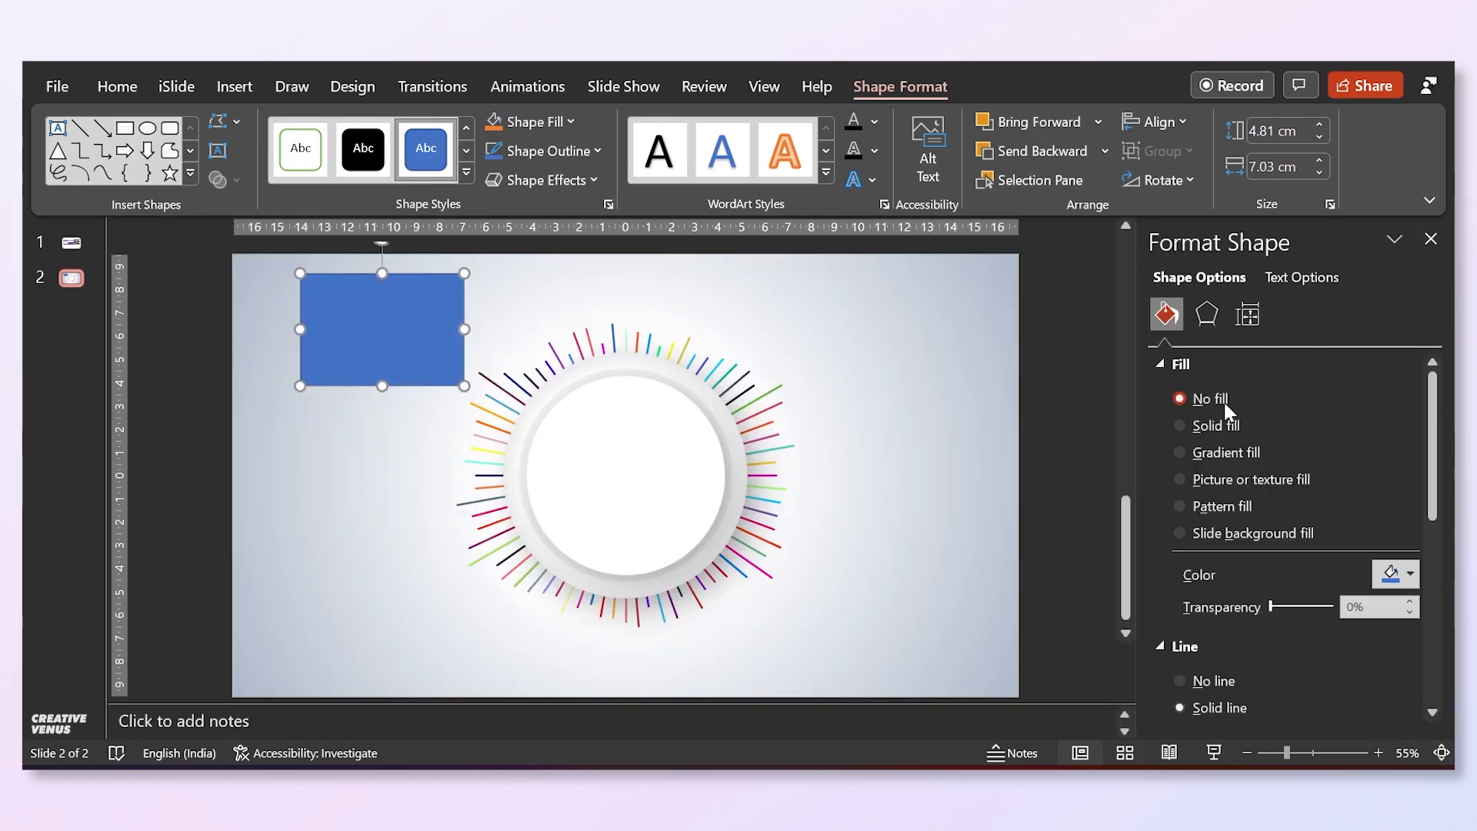
{"action": "left_click", "coordinate": [1226, 403]}
{"action": "left_click", "coordinate": [1213, 422]}
{"action": "left_click", "coordinate": [1213, 678]}
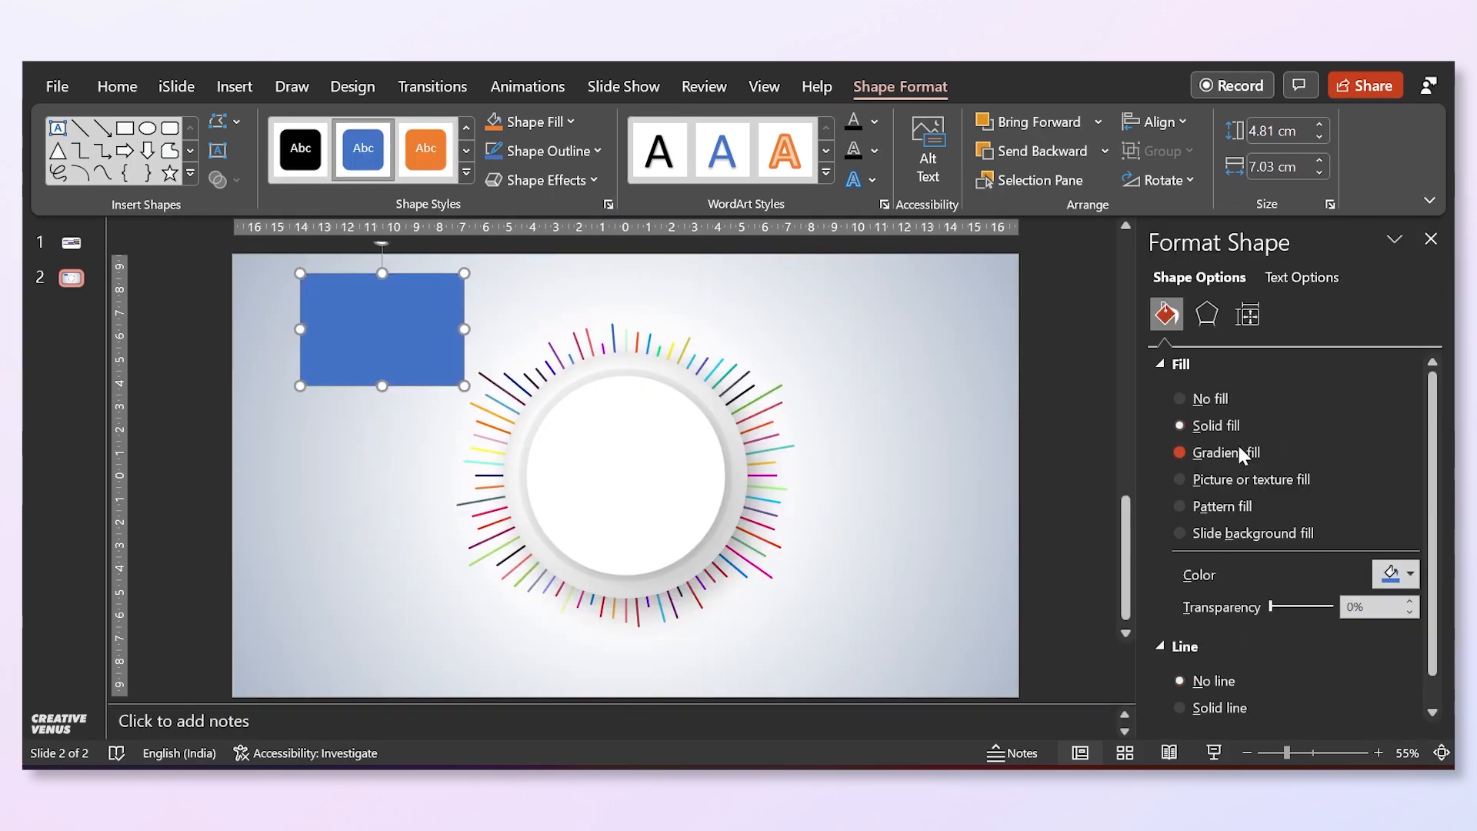
{"action": "left_click", "coordinate": [1244, 454]}
{"action": "scroll", "coordinate": [1351, 571], "scroll_direction": "down", "scroll_amount": 3}
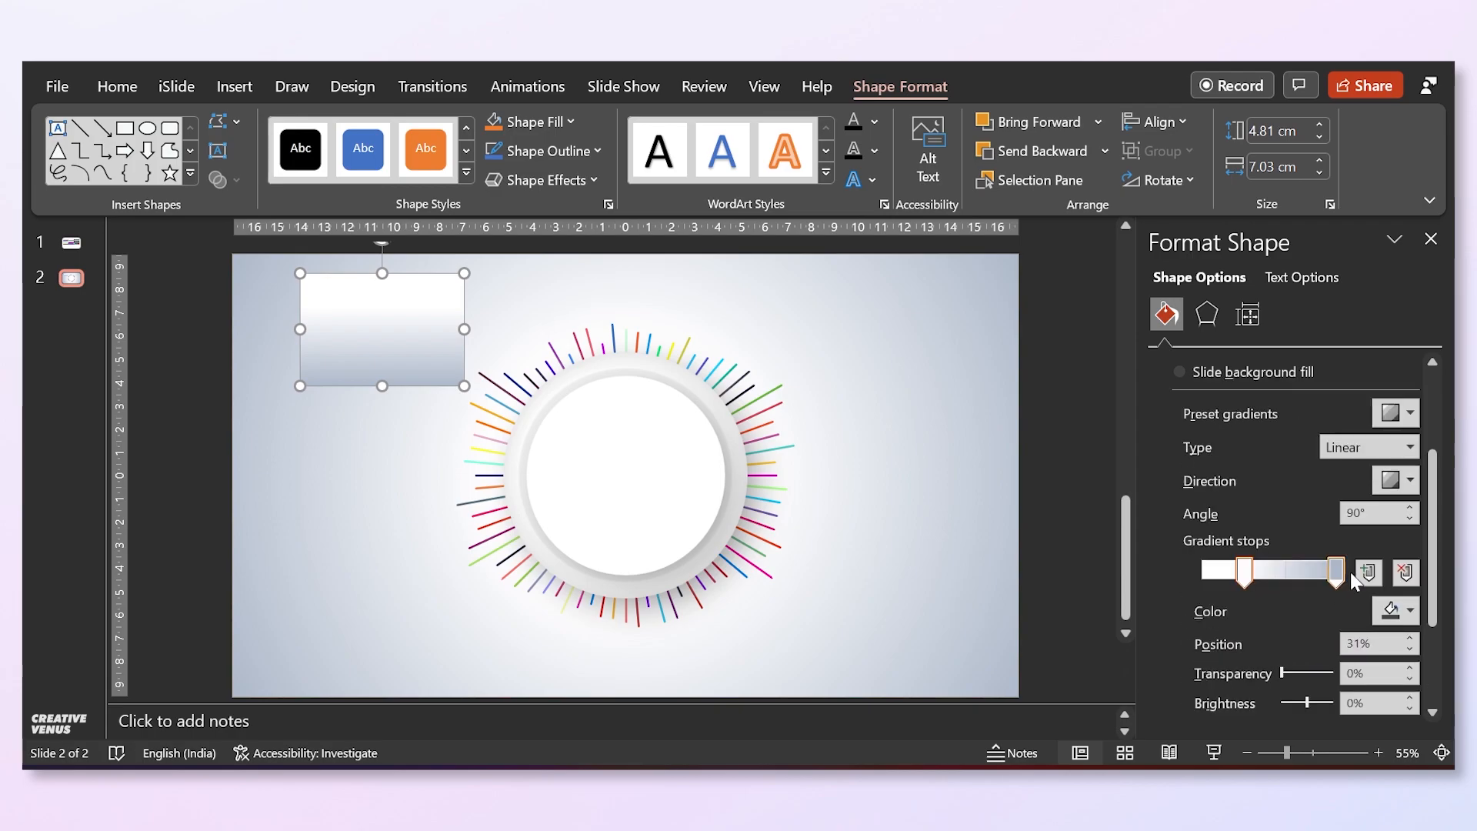
Change the rectangle's gradient to the Radial type, spreading outward from the centre, and deselect the shape.
{"action": "left_click", "coordinate": [1409, 480]}
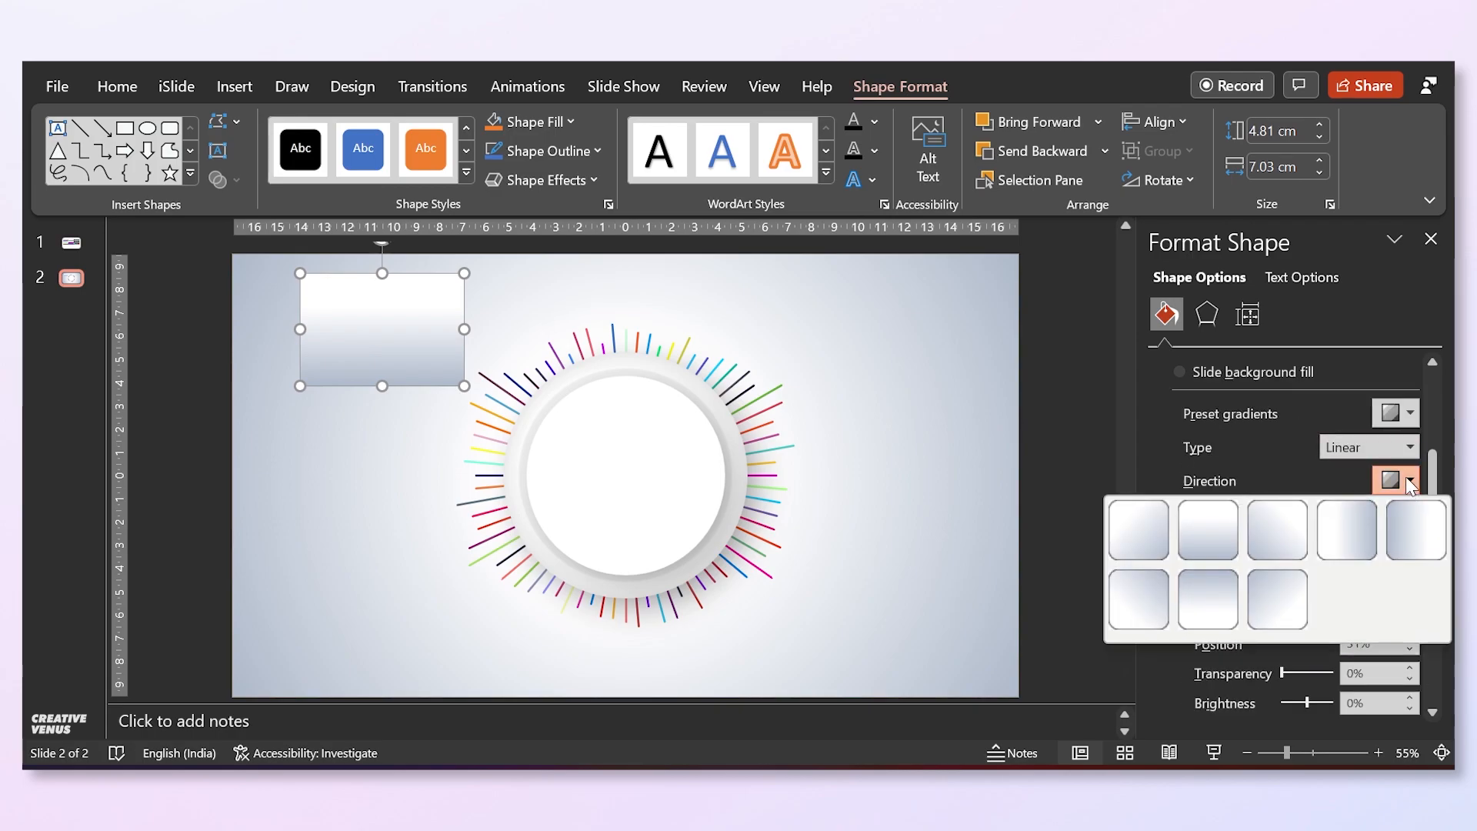
{"action": "left_click", "coordinate": [1411, 447]}
{"action": "left_click", "coordinate": [1336, 489]}
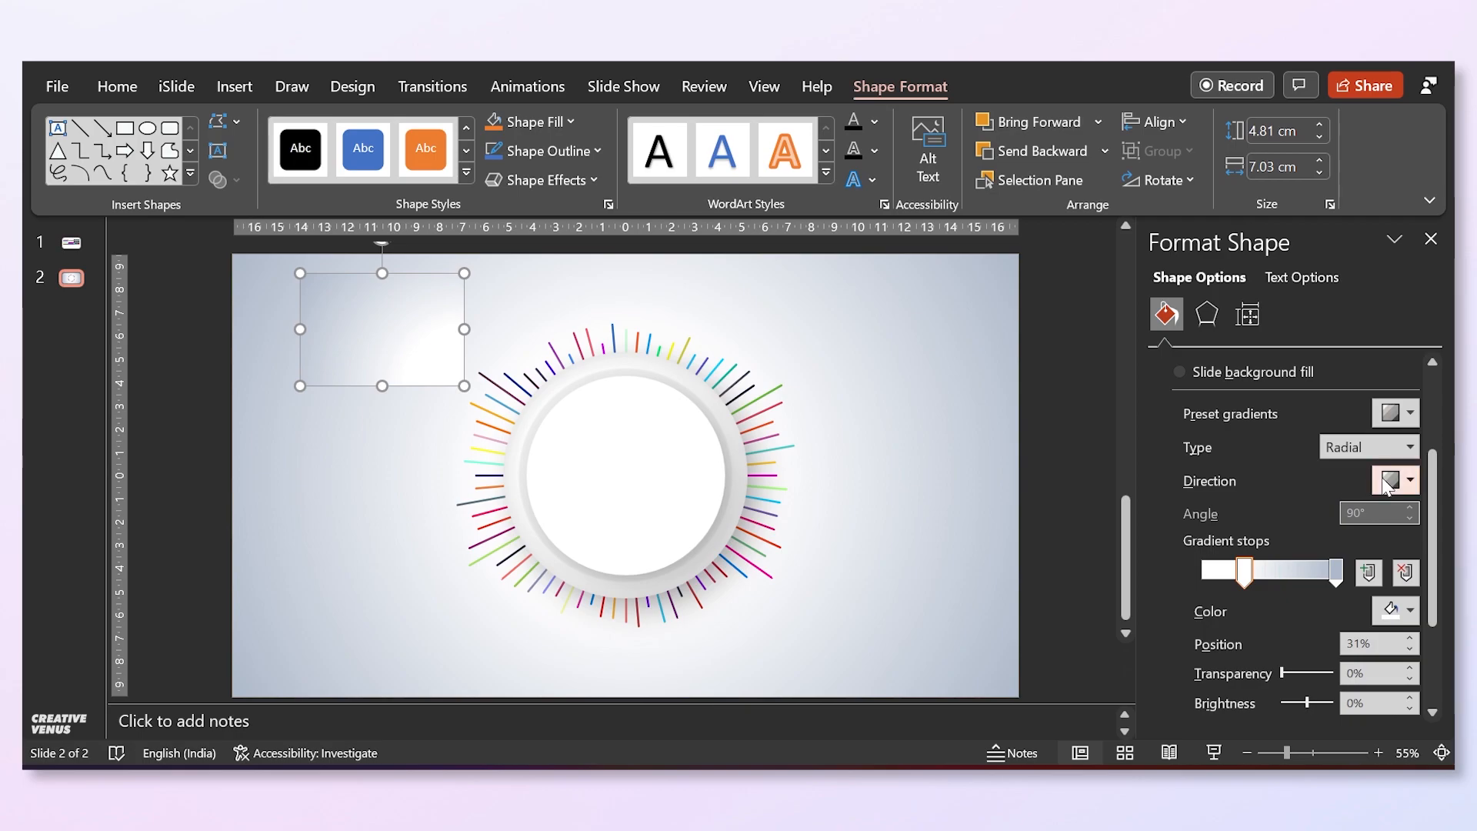
{"action": "left_click", "coordinate": [1391, 481]}
{"action": "left_click", "coordinate": [1303, 502]}
{"action": "left_click", "coordinate": [949, 352]}
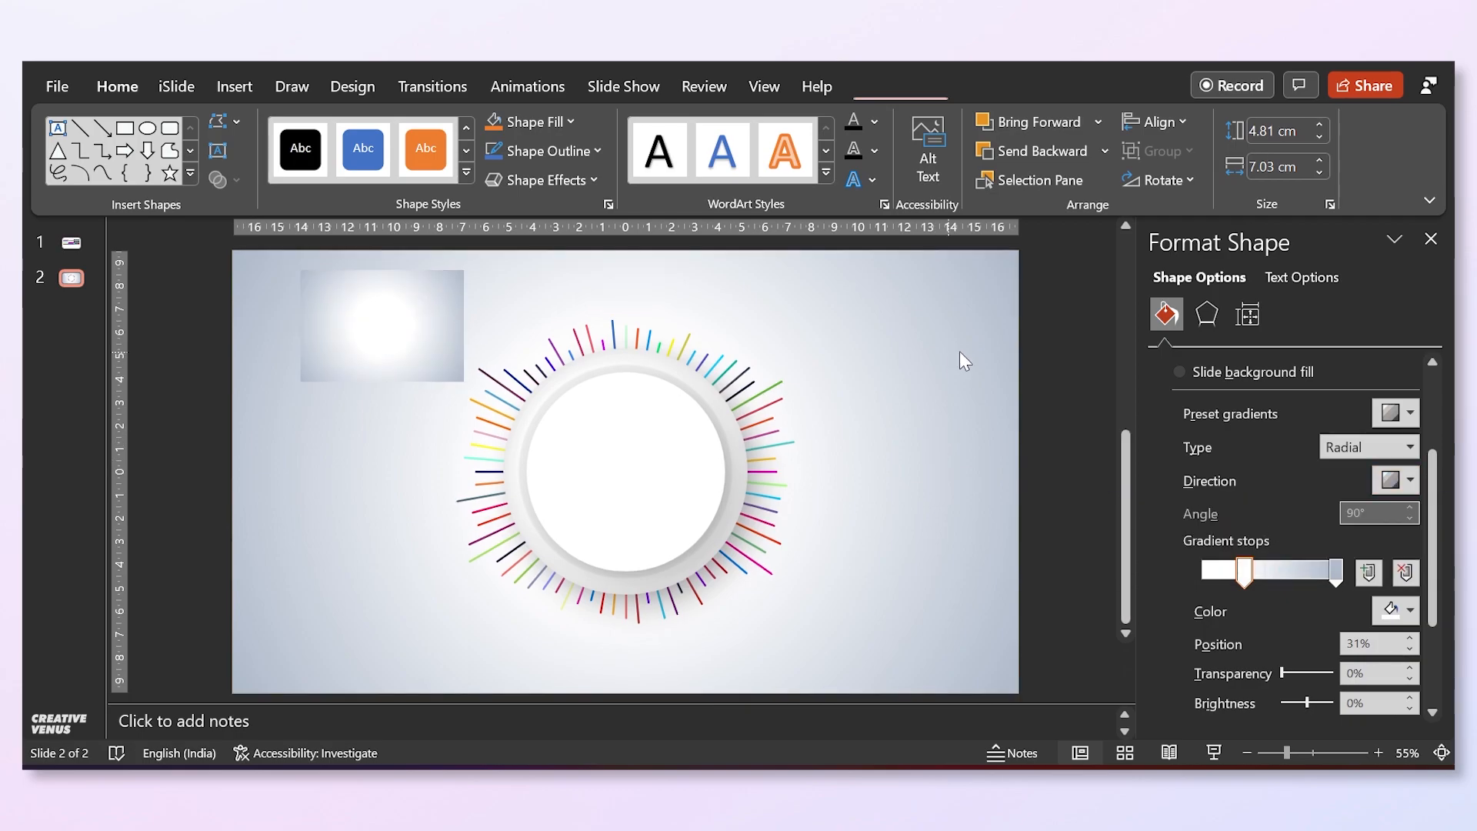
Fill the slide background with the blue-grey picture of connected network lines.
{"action": "left_click", "coordinate": [1229, 425]}
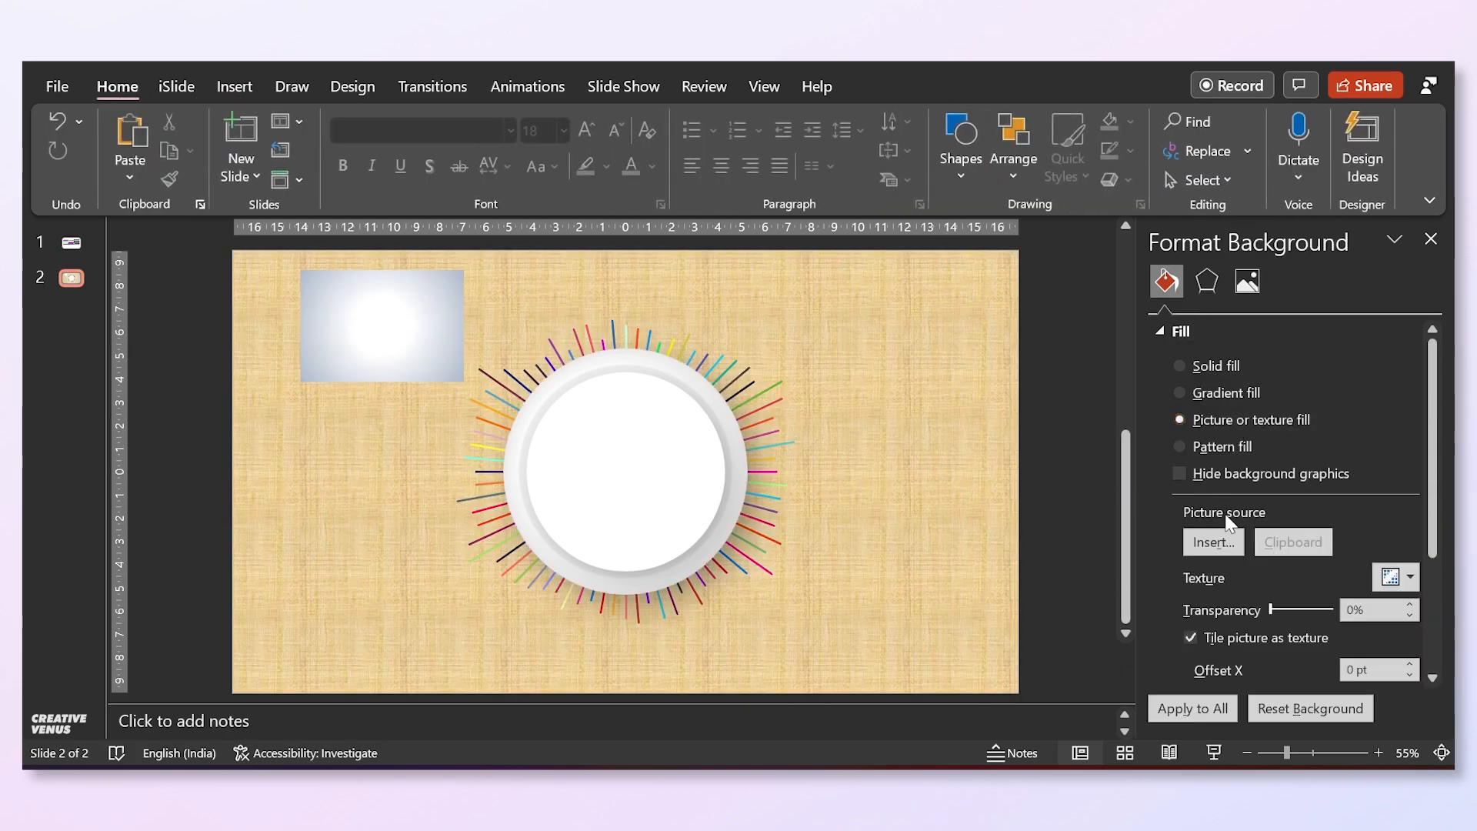
{"action": "left_click", "coordinate": [1203, 542]}
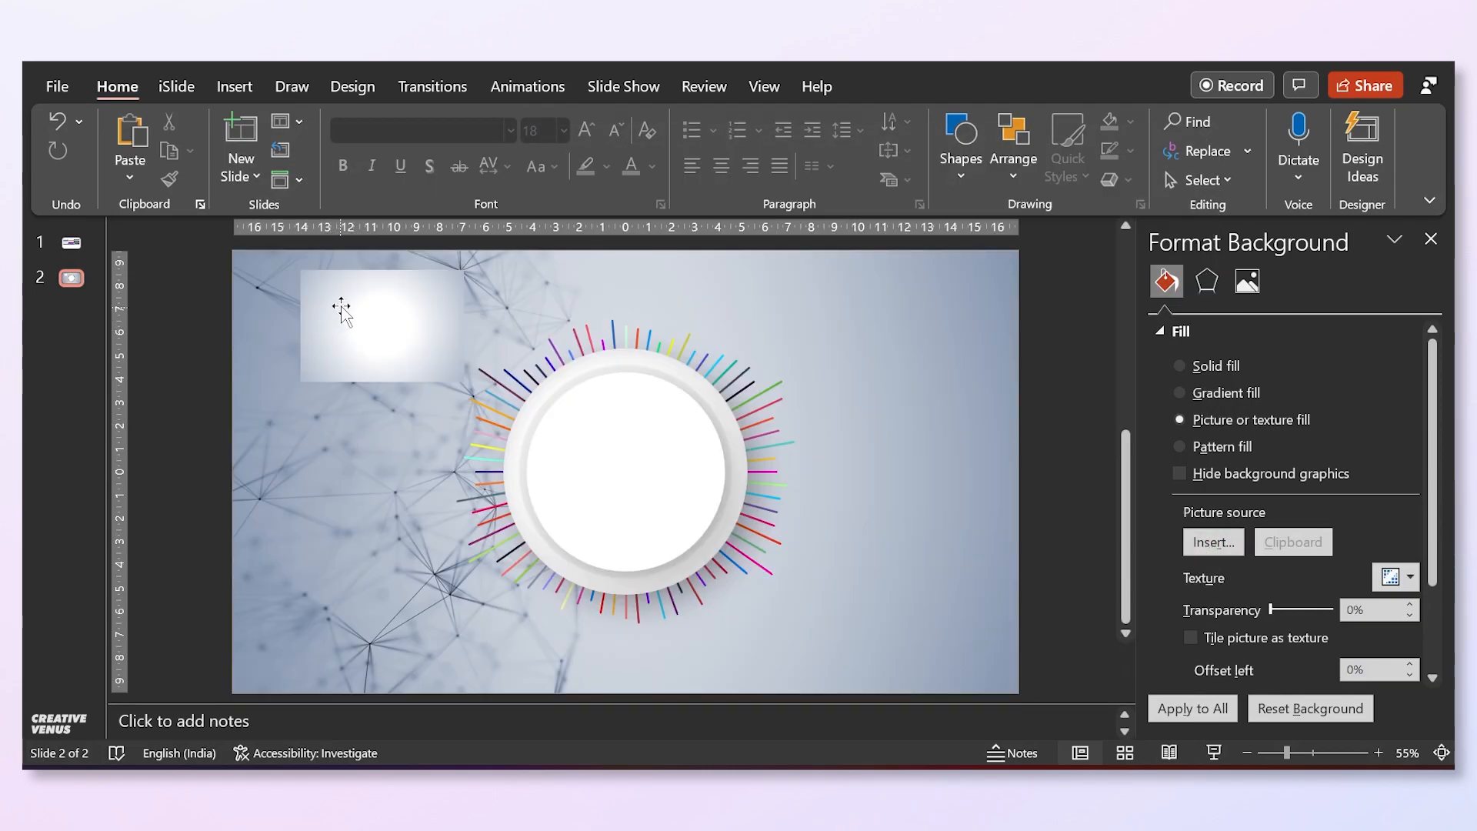
Move the gradient rectangle to the slide's upper-left corner, stretch it over the whole slide, and send it behind all other objects.
{"action": "left_click", "coordinate": [370, 305]}
{"action": "left_click_drag", "start_coordinate": [371, 304], "coordinate": [305, 284]}
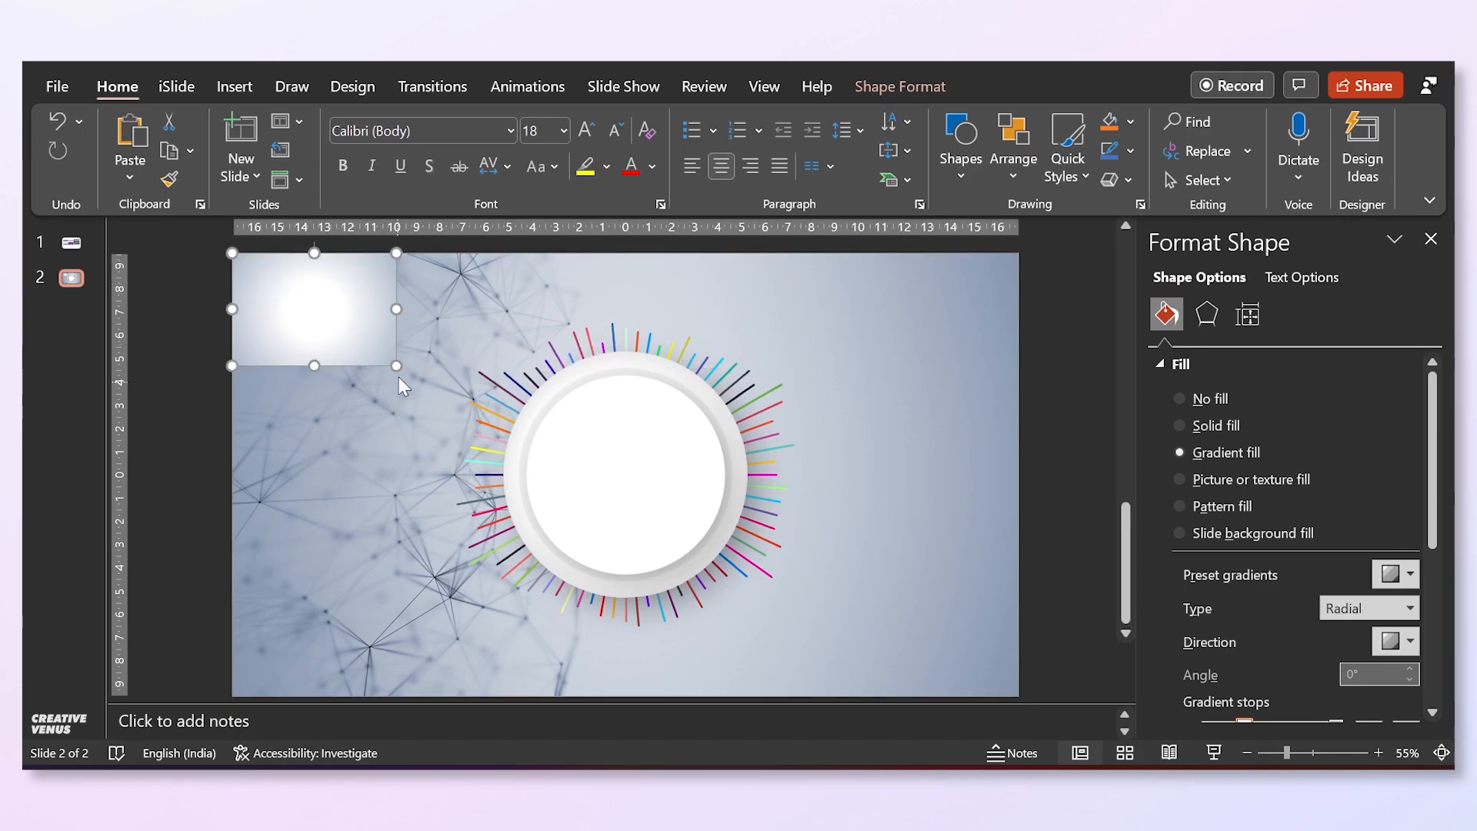
{"action": "left_click_drag", "start_coordinate": [397, 366], "coordinate": [1019, 693]}
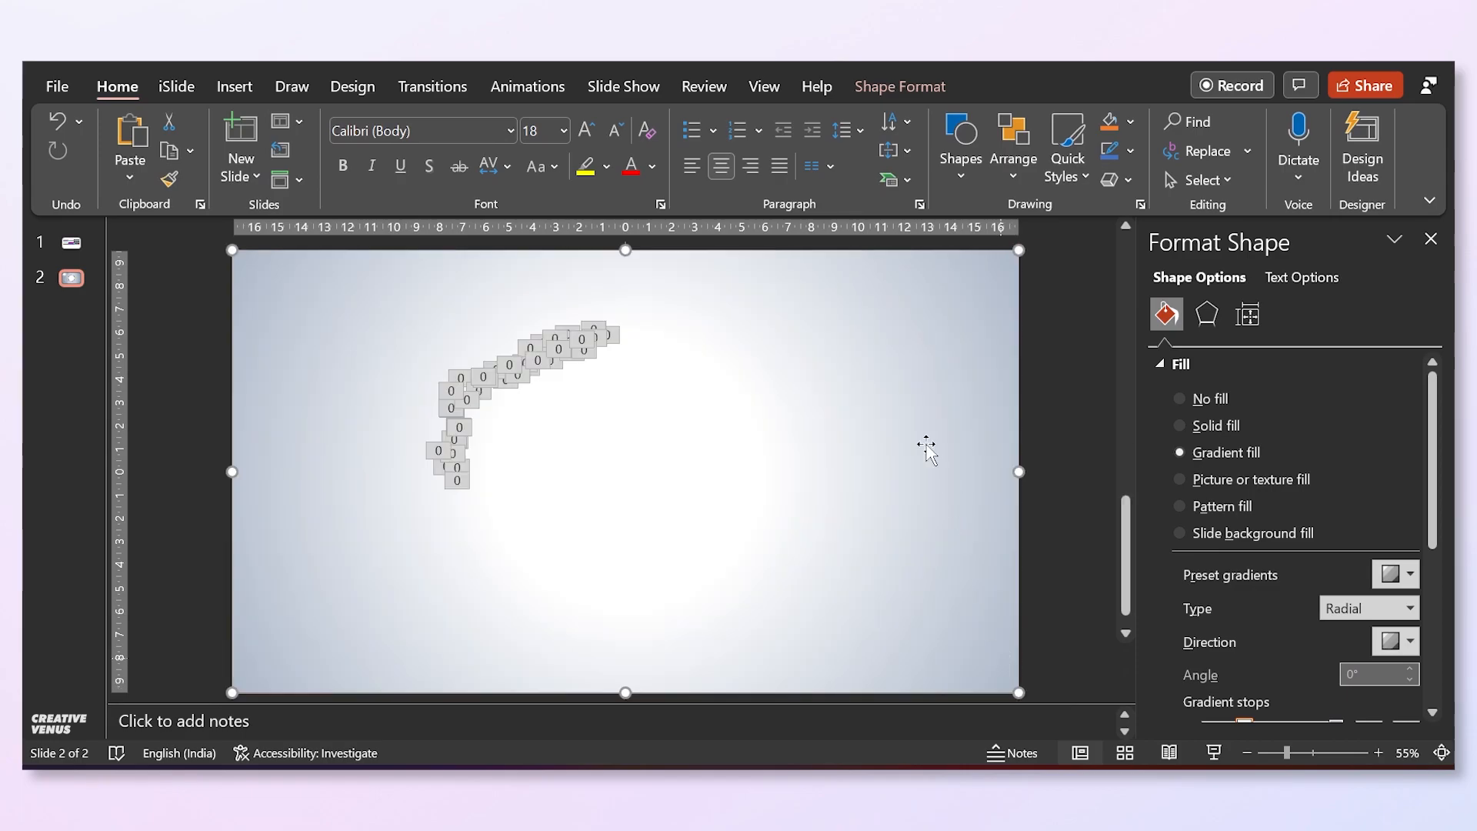
{"action": "right_click", "coordinate": [842, 363]}
{"action": "left_click", "coordinate": [931, 398]}
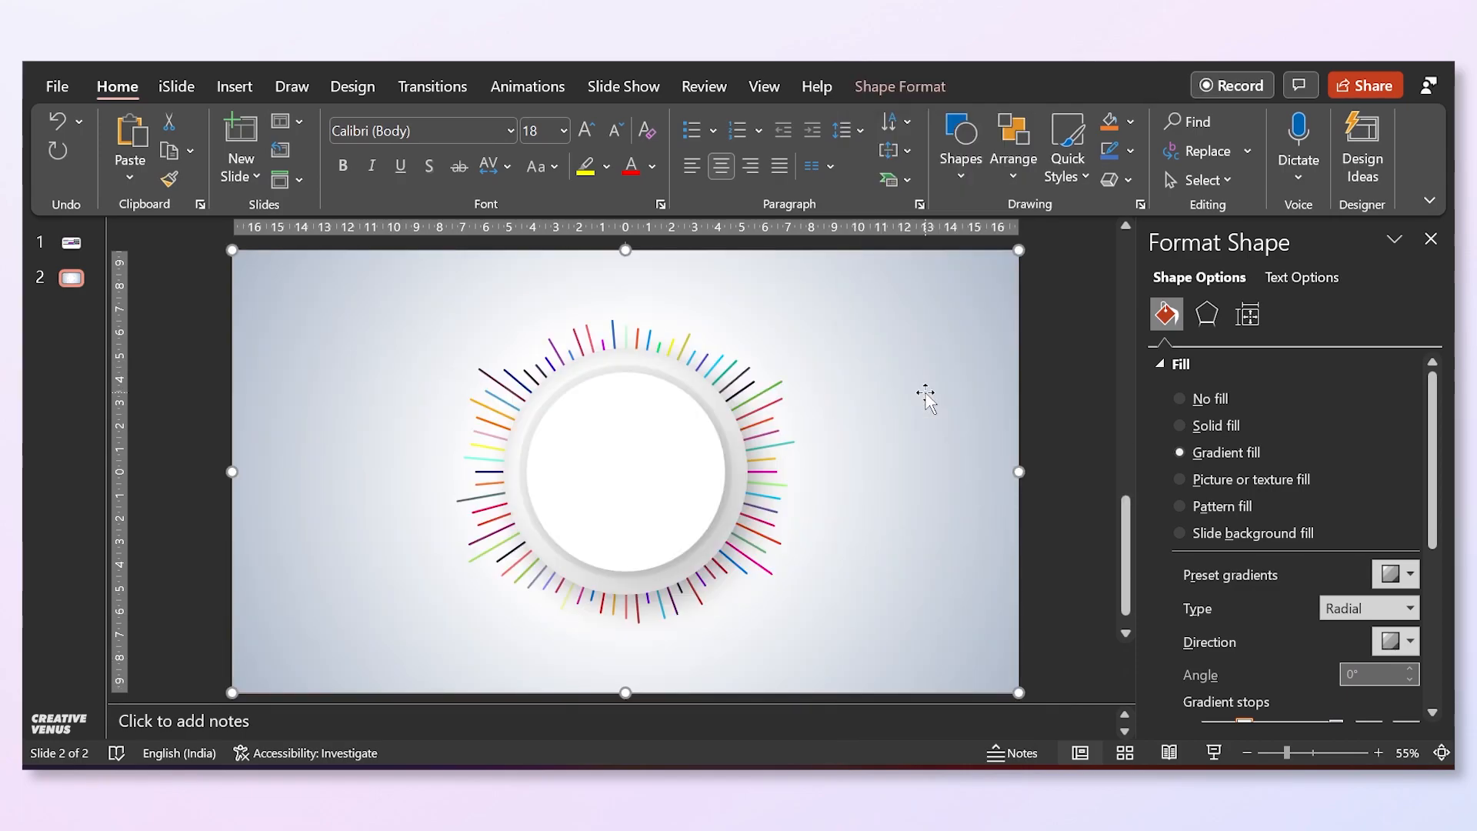
Make the rectangle's 31% gradient stop partly transparent and set the 100% stop's transparency to 24%, then deselect the shape.
{"action": "left_click_drag", "start_coordinate": [1437, 472], "coordinate": [1436, 548]}
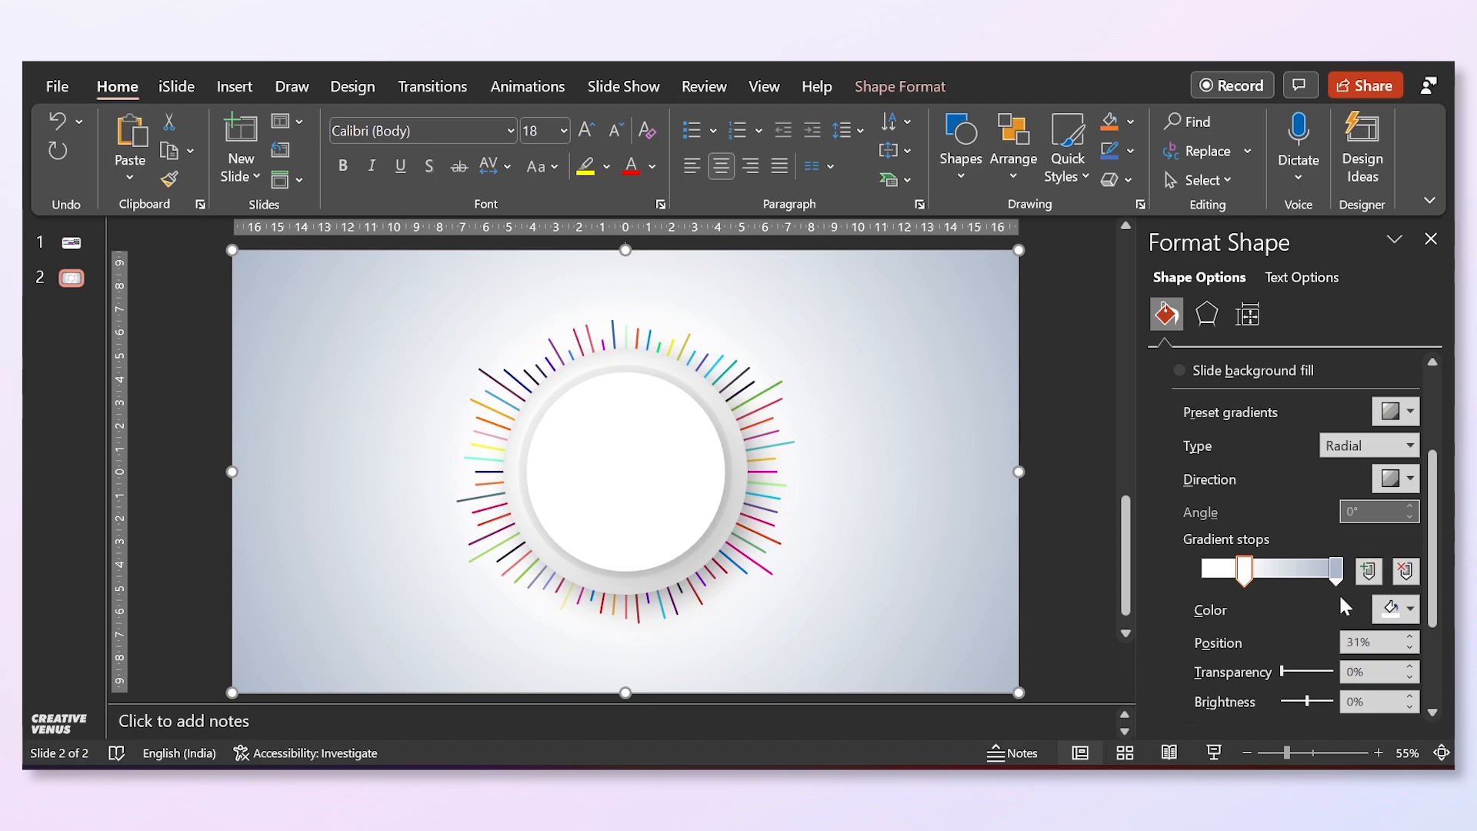
{"action": "left_click_drag", "start_coordinate": [1278, 673], "coordinate": [1298, 674]}
{"action": "left_click", "coordinate": [1335, 571]}
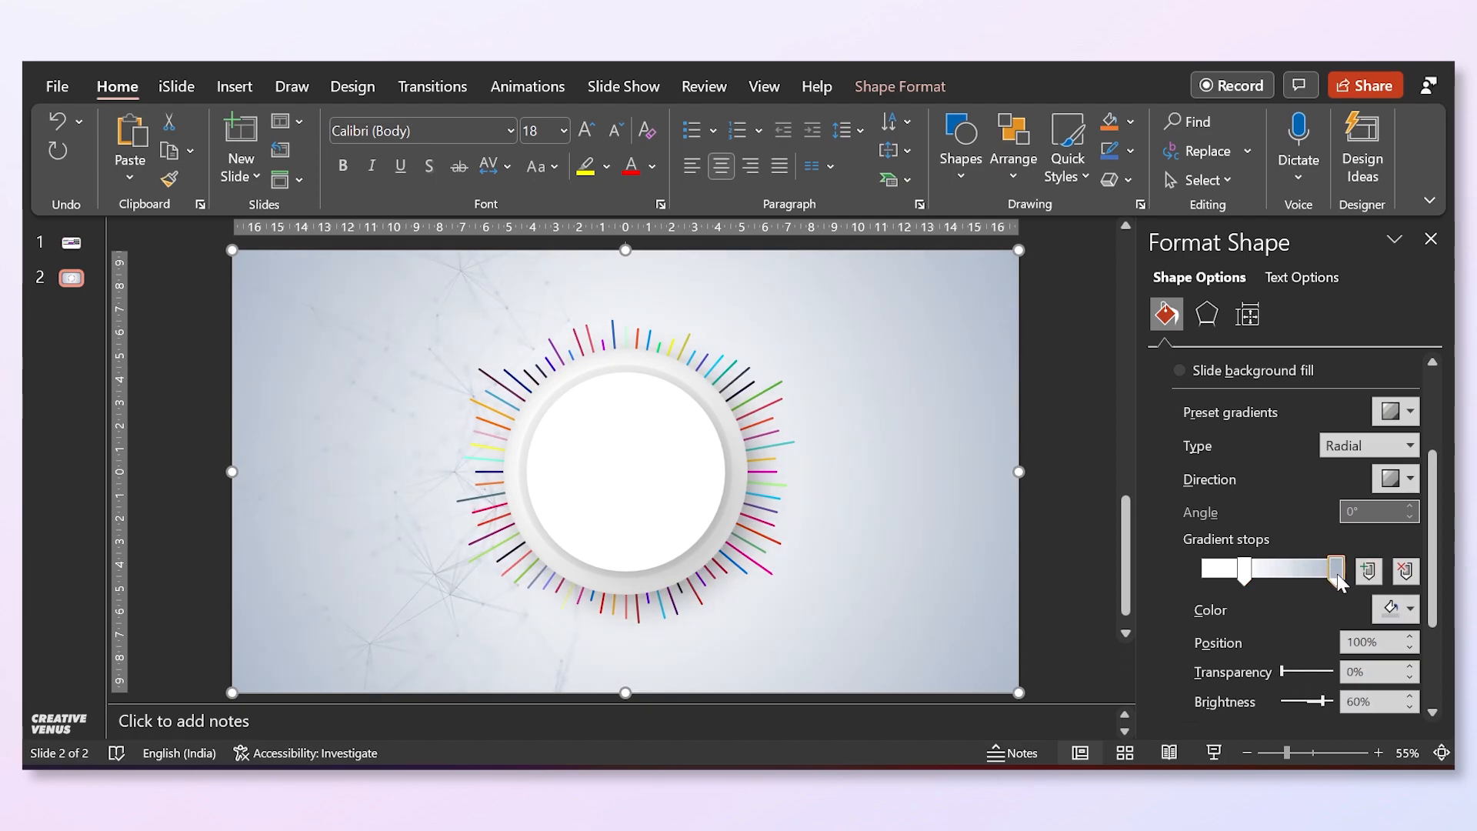
{"action": "left_click_drag", "start_coordinate": [1282, 672], "coordinate": [1295, 673]}
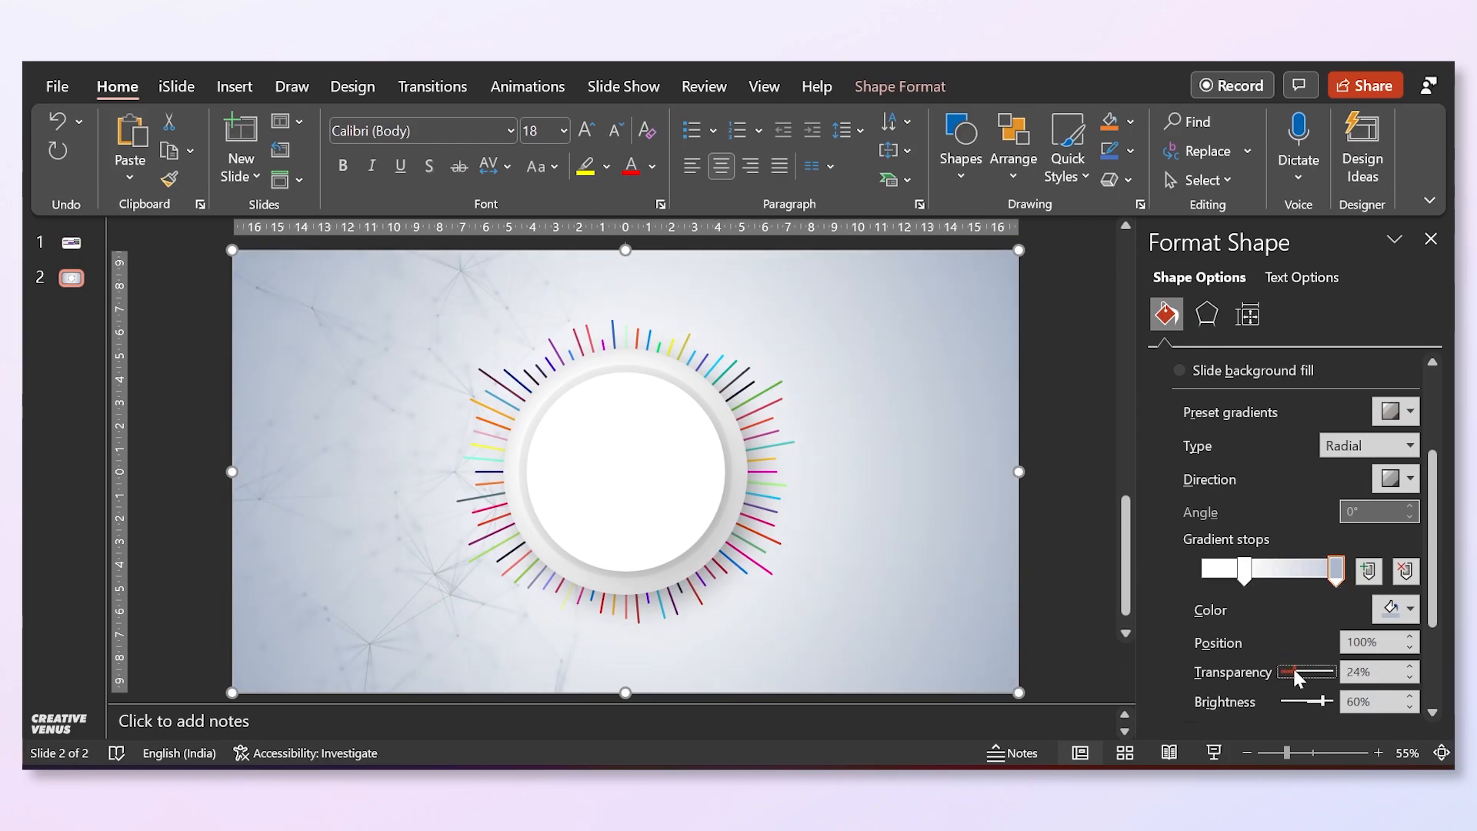
{"action": "left_click", "coordinate": [1072, 501]}
Draw a circle about 8.47 cm in diameter over the lower-right part of the white circle.
{"action": "left_click", "coordinate": [234, 87]}
{"action": "left_click", "coordinate": [386, 177]}
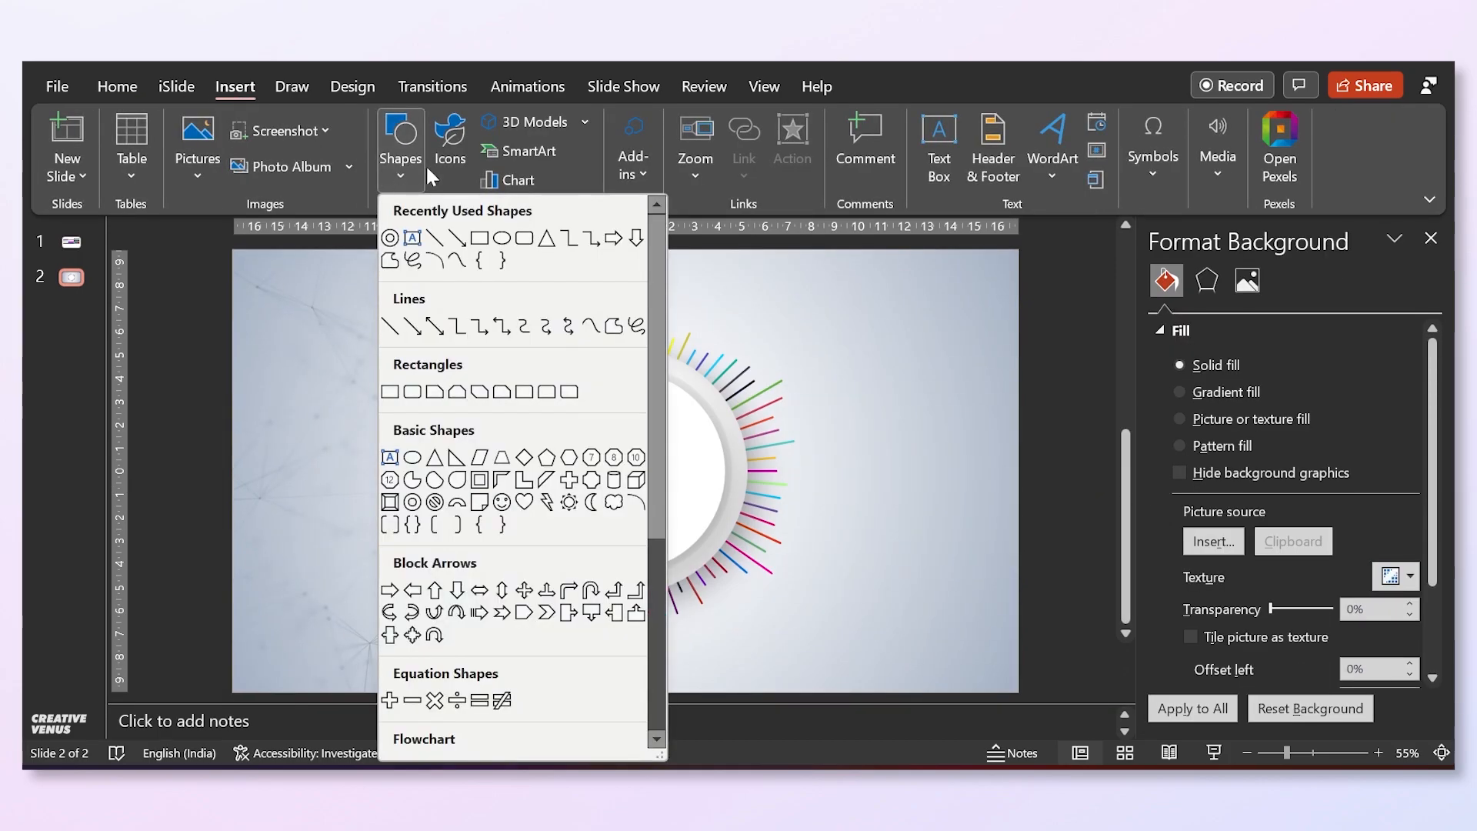
{"action": "left_click", "coordinate": [504, 243]}
{"action": "left_click_drag", "start_coordinate": [589, 423], "coordinate": [785, 582]}
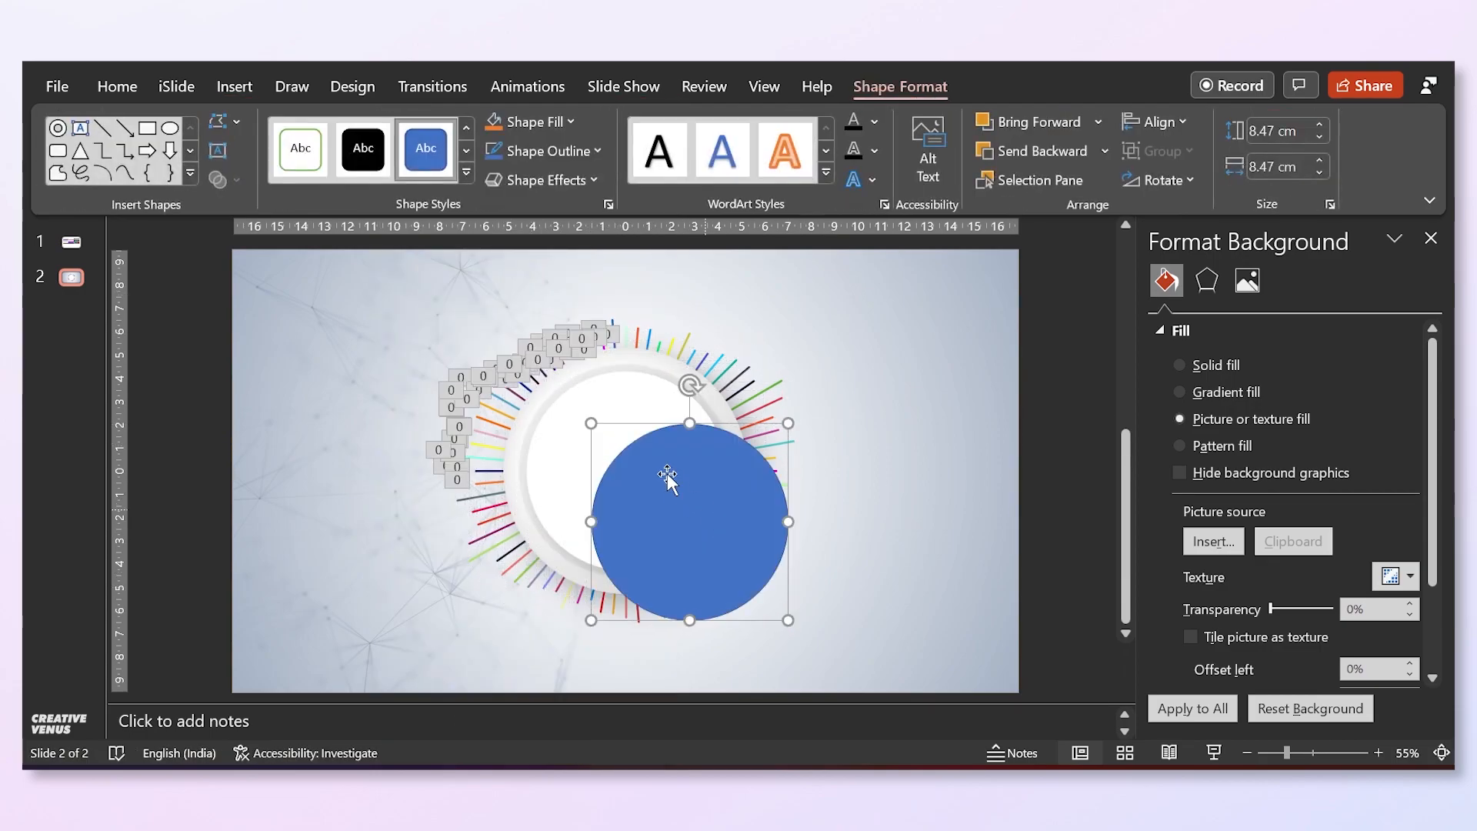
Place the blue circle over the middle of the white circle and shrink it to about 8.08 cm in diameter.
{"action": "left_click_drag", "start_coordinate": [667, 473], "coordinate": [605, 421]}
{"action": "left_click_drag", "start_coordinate": [655, 468], "coordinate": [652, 472]}
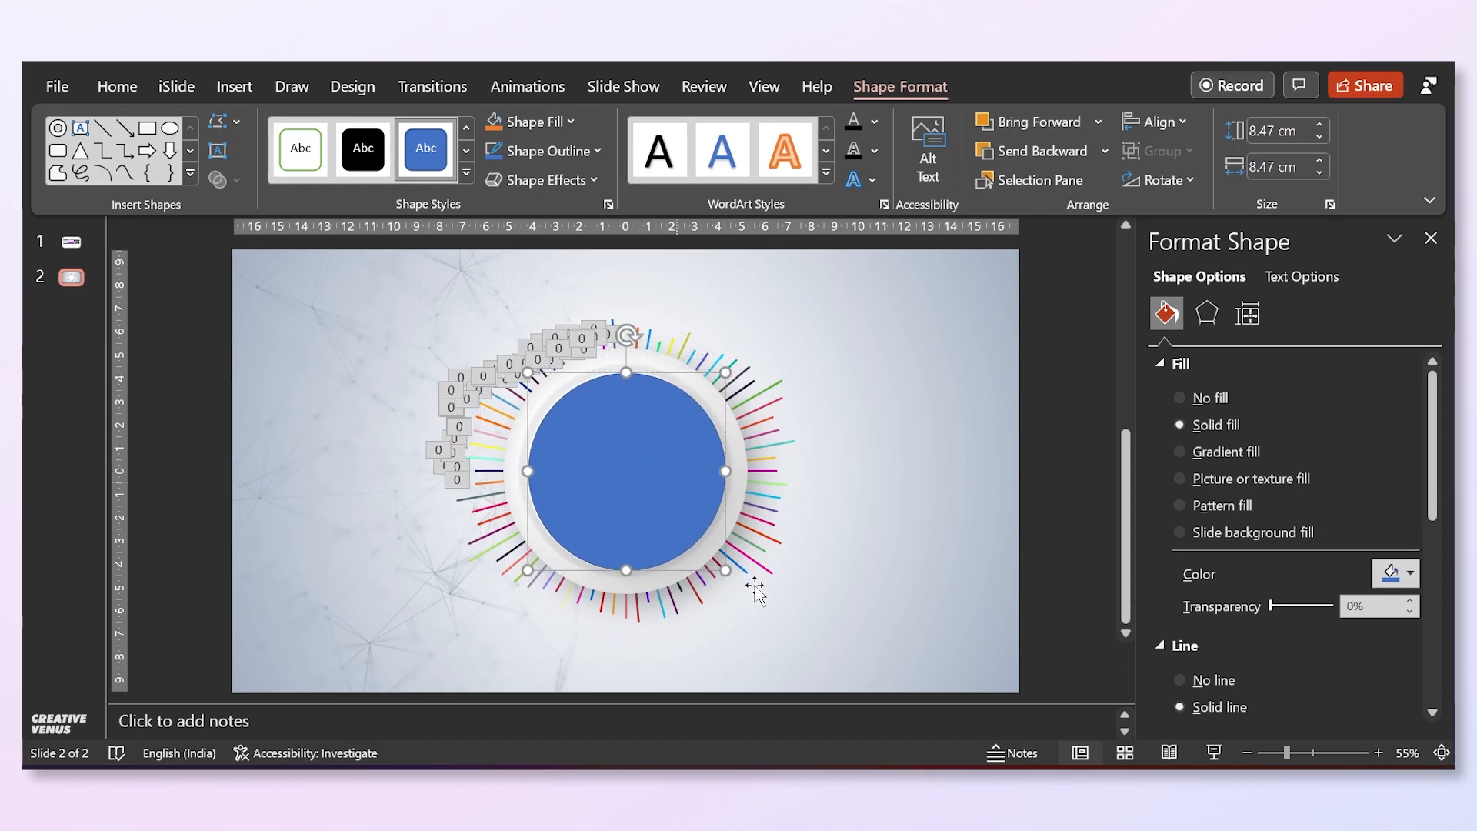
{"action": "left_click_drag", "start_coordinate": [724, 566], "coordinate": [704, 551]}
{"action": "left_click_drag", "start_coordinate": [711, 557], "coordinate": [718, 563]}
{"action": "left_click_drag", "start_coordinate": [648, 478], "coordinate": [650, 482]}
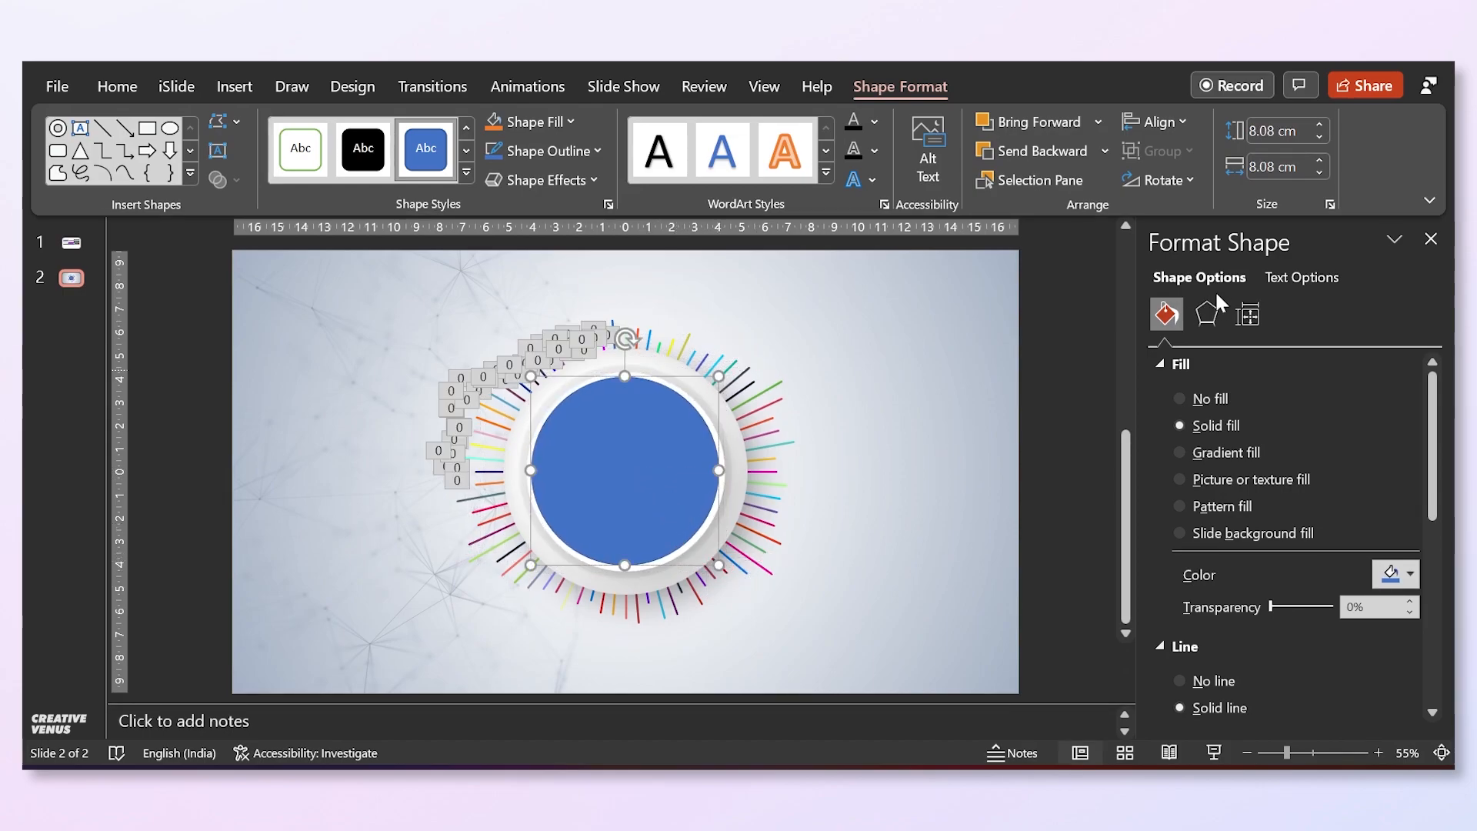
Remove the new circle's fill and give it a gradient outline 5.25 pt wide.
{"action": "left_click", "coordinate": [1206, 398]}
{"action": "scroll", "coordinate": [1324, 638], "scroll_direction": "down", "scroll_amount": 3}
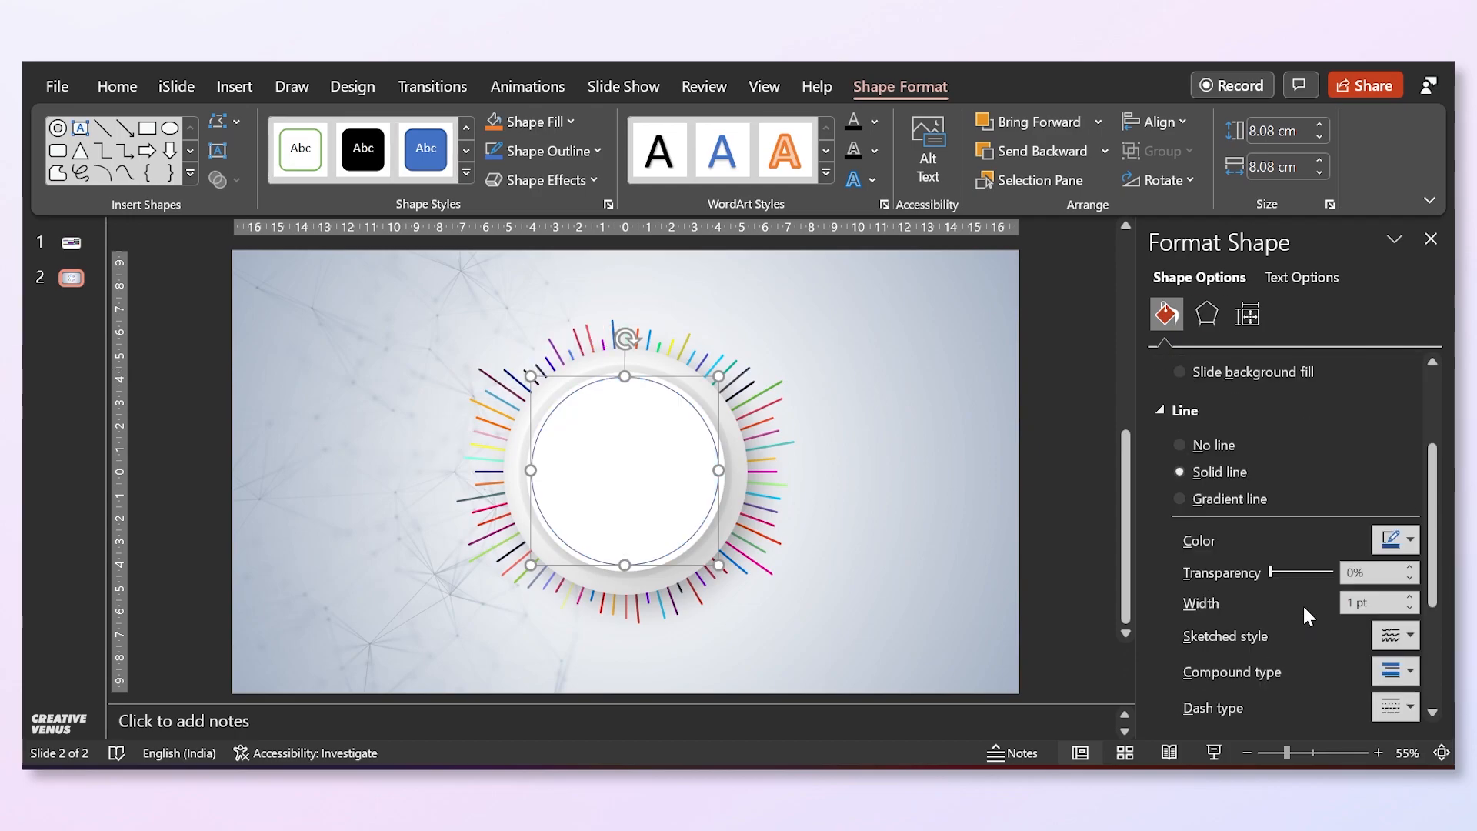
{"action": "left_click", "coordinate": [1225, 499]}
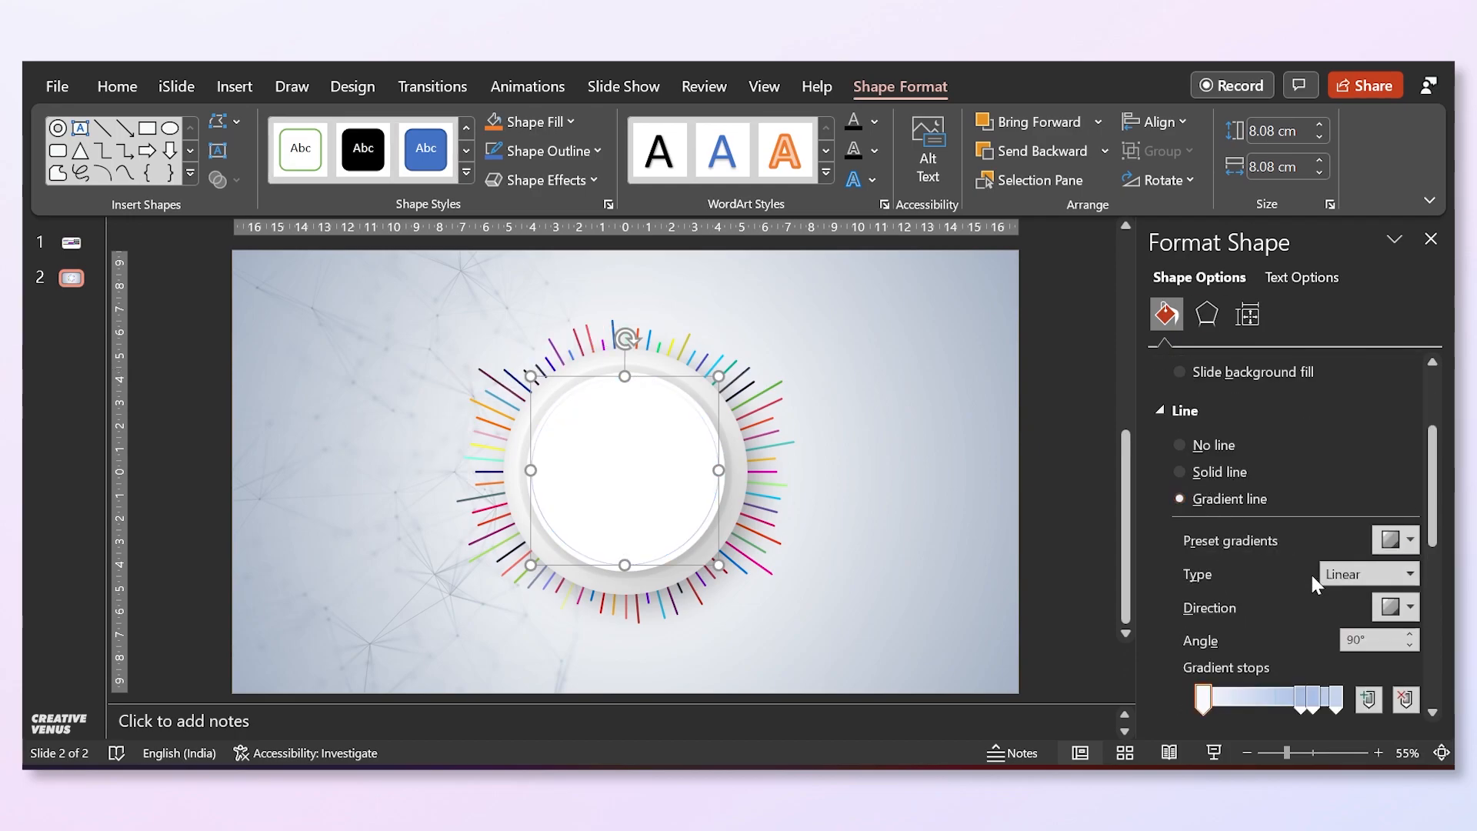
{"action": "scroll", "coordinate": [1387, 646], "scroll_direction": "down", "scroll_amount": 3}
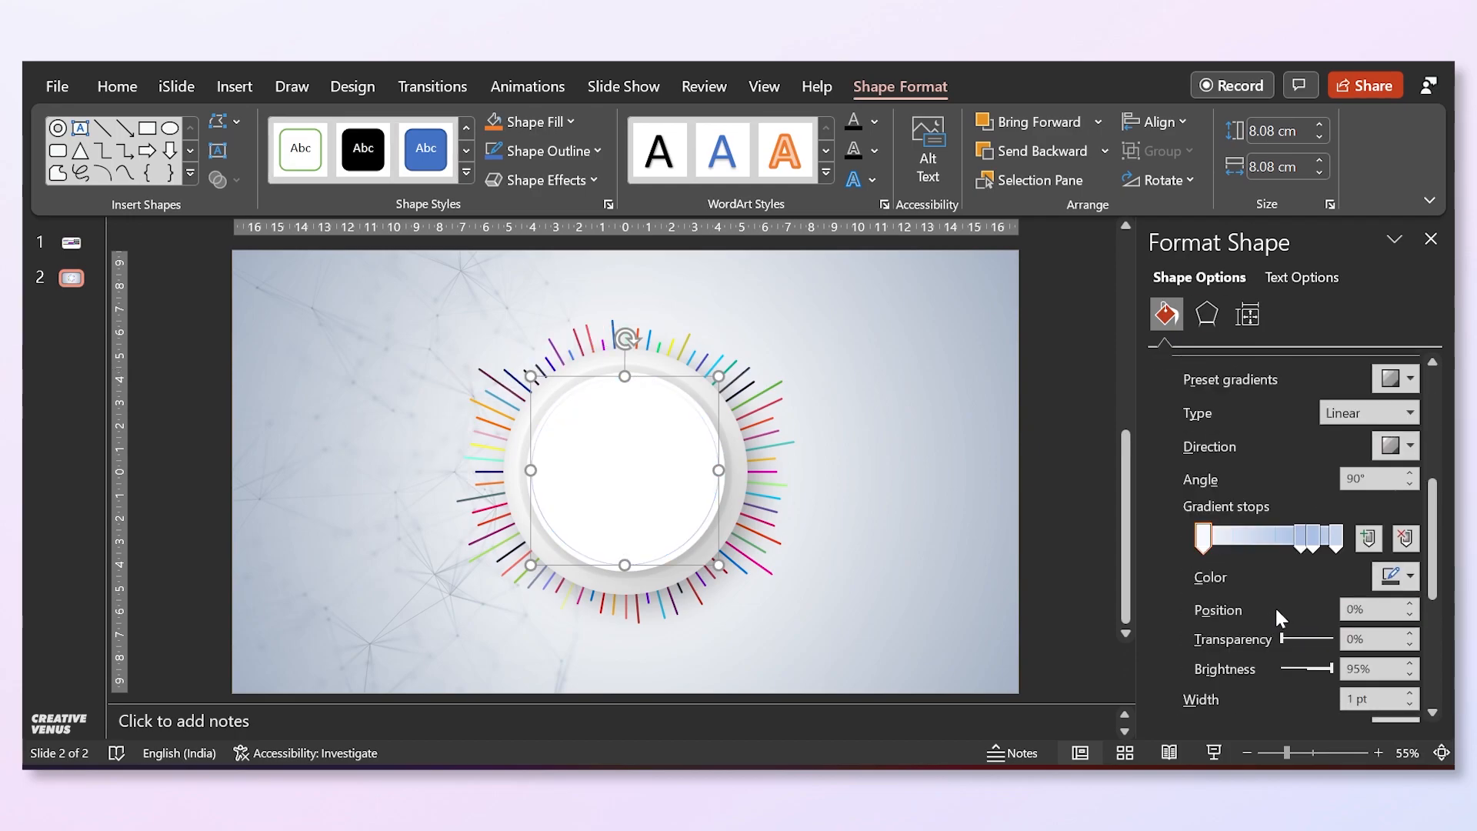
{"action": "left_click", "coordinate": [1409, 693]}
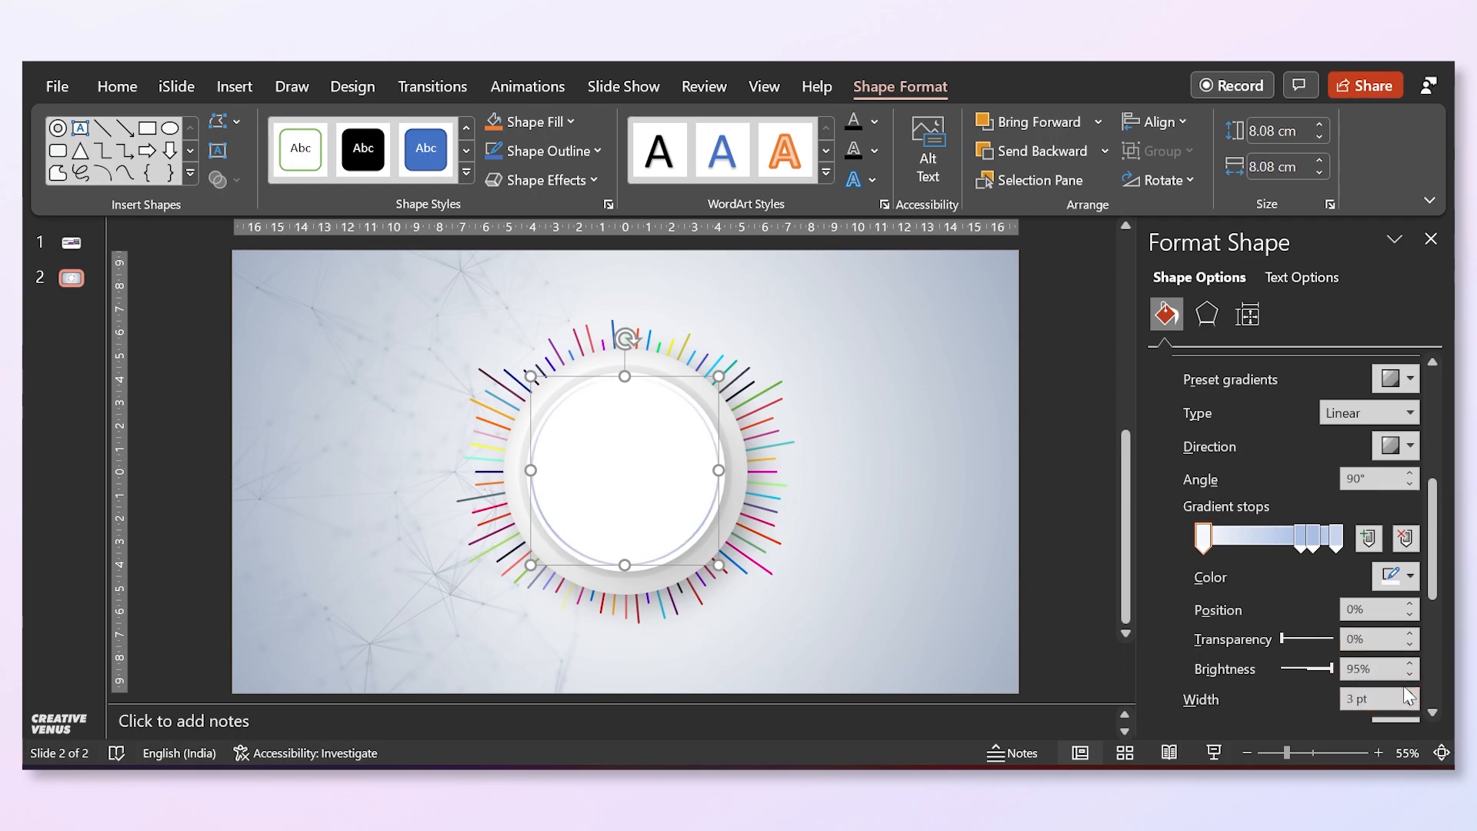
{"action": "left_click", "coordinate": [1410, 694]}
{"action": "left_click", "coordinate": [1409, 693]}
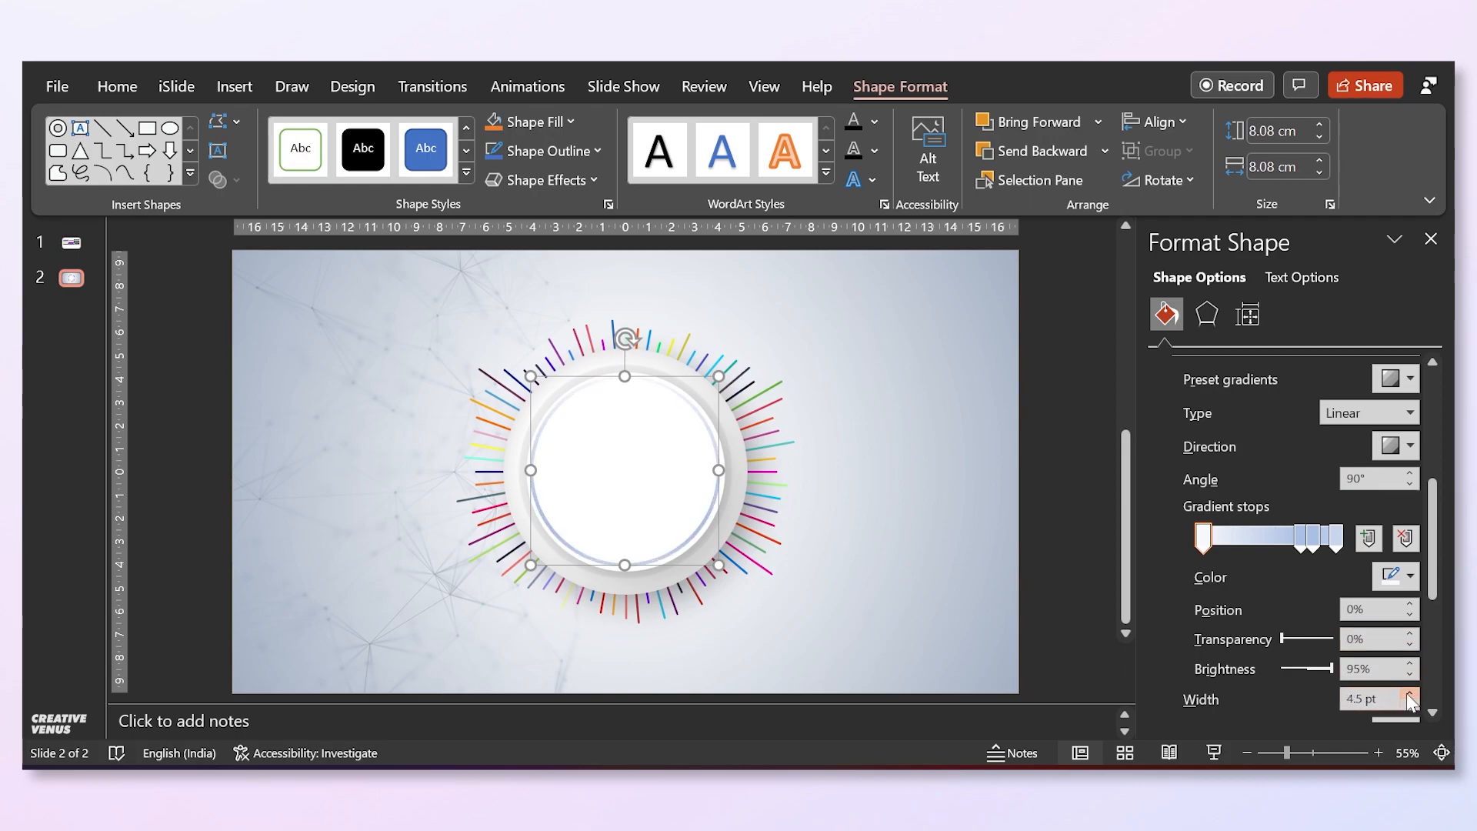
{"action": "left_click", "coordinate": [1410, 694]}
{"action": "left_click", "coordinate": [1410, 693]}
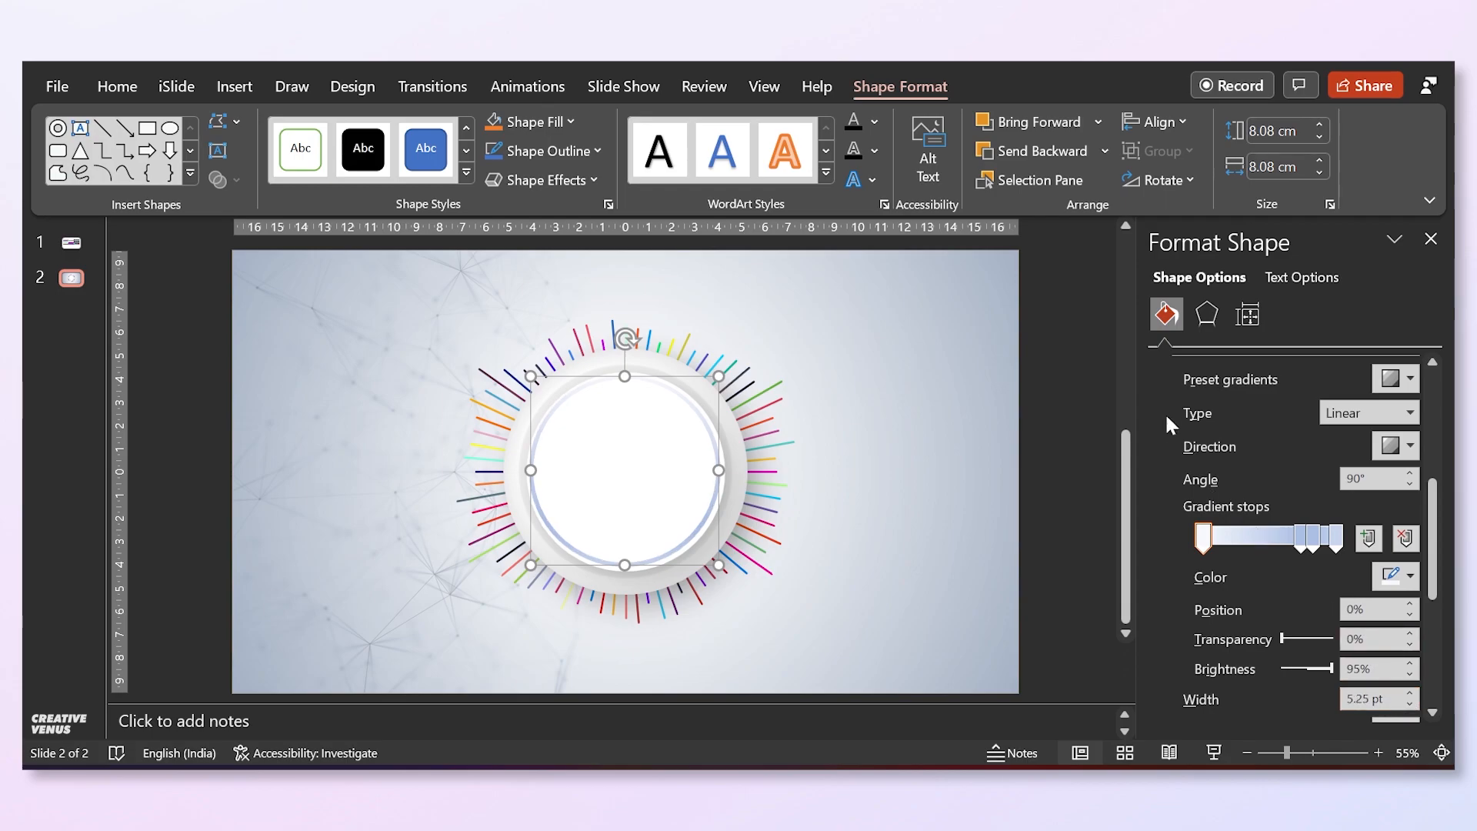
Align the outlined circle to the slide's centre and middle.
{"action": "left_click", "coordinate": [1158, 122]}
{"action": "left_click", "coordinate": [1169, 186]}
{"action": "left_click", "coordinate": [1158, 121]}
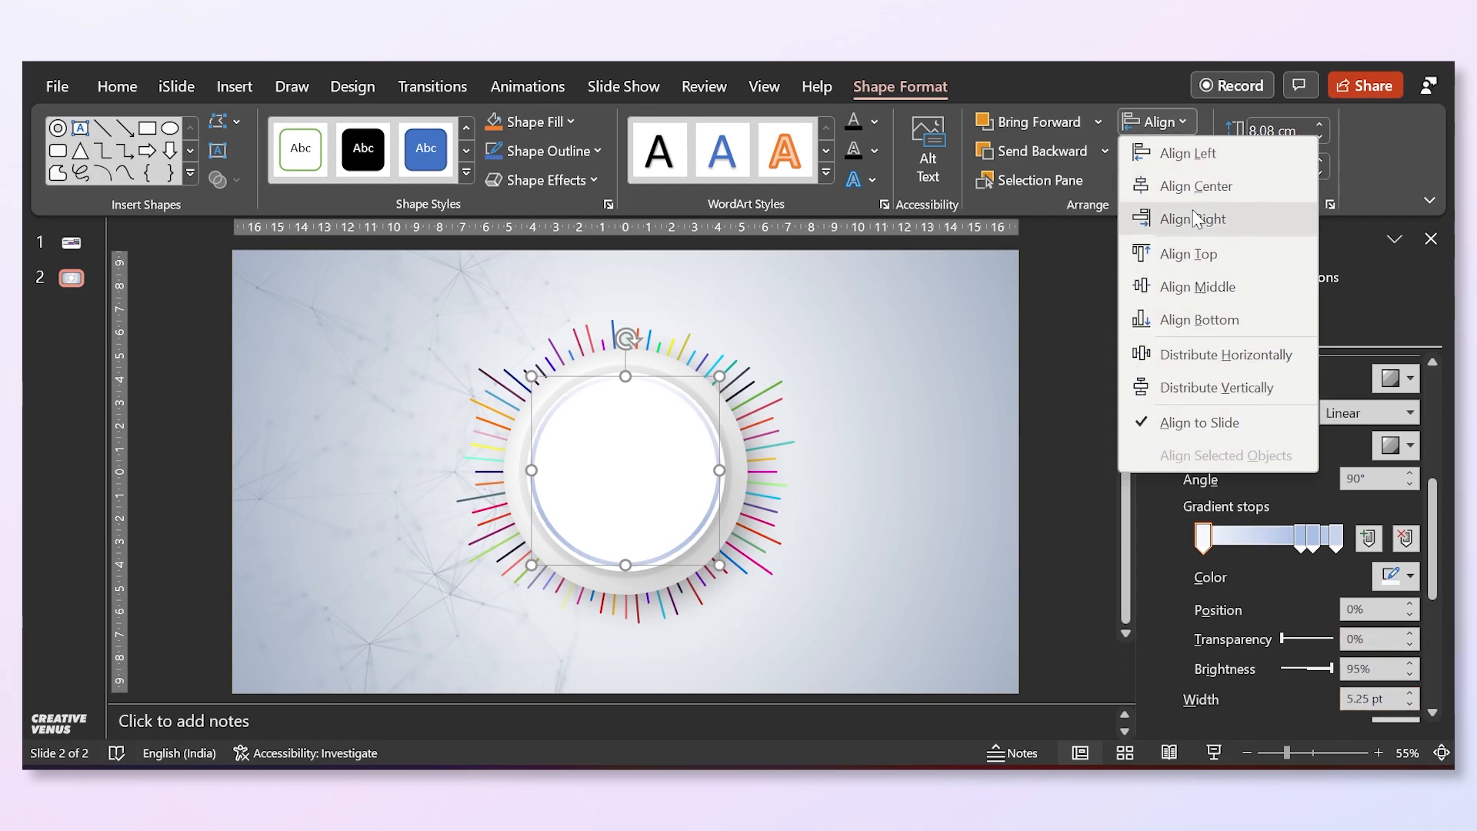
{"action": "left_click", "coordinate": [1195, 286]}
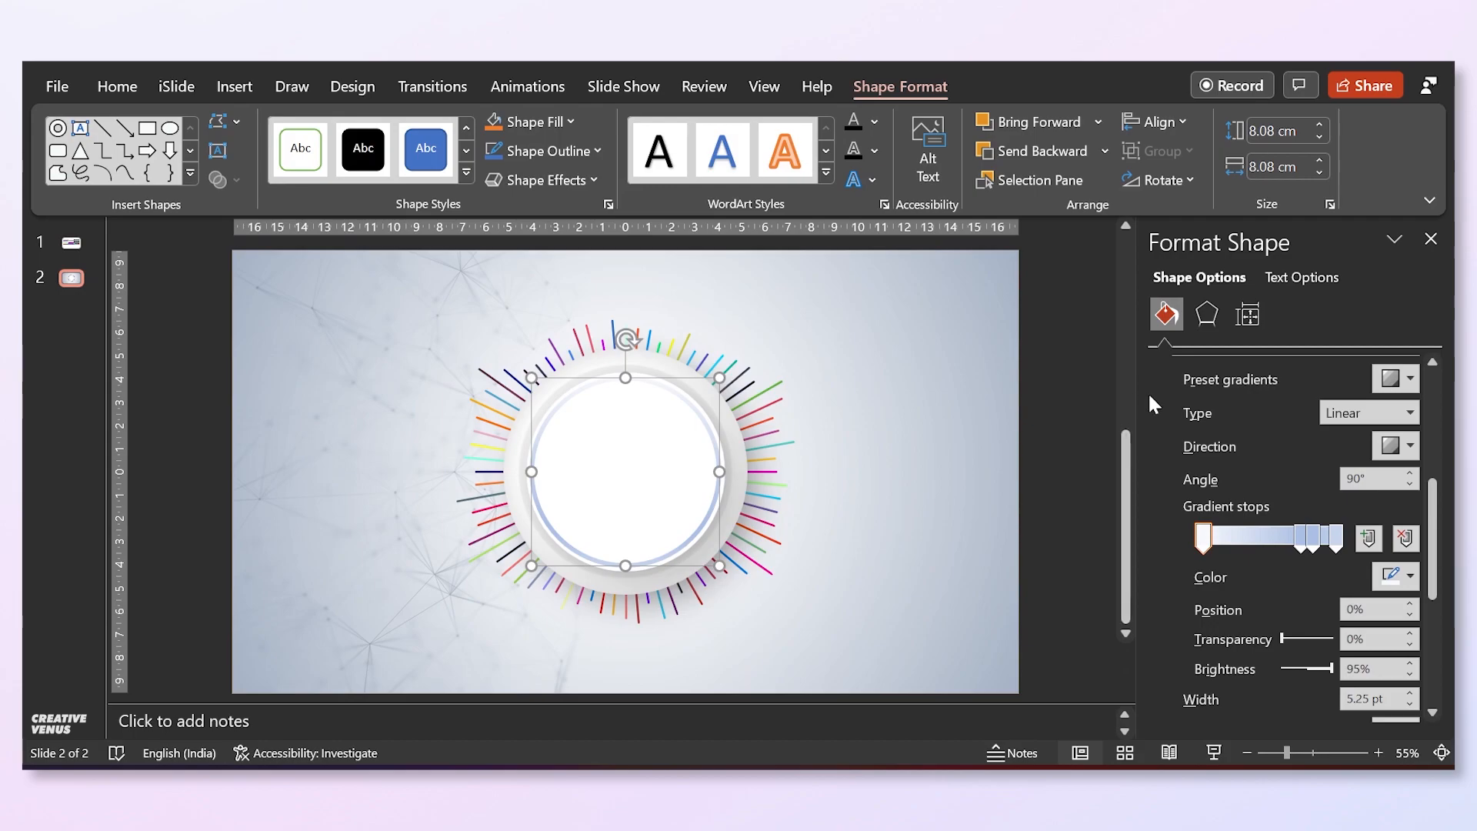
Add gradient stops to the circle's outline and space eight stops about evenly from 0% to 100%, including 12% and 85%.
{"action": "left_click", "coordinate": [1220, 542]}
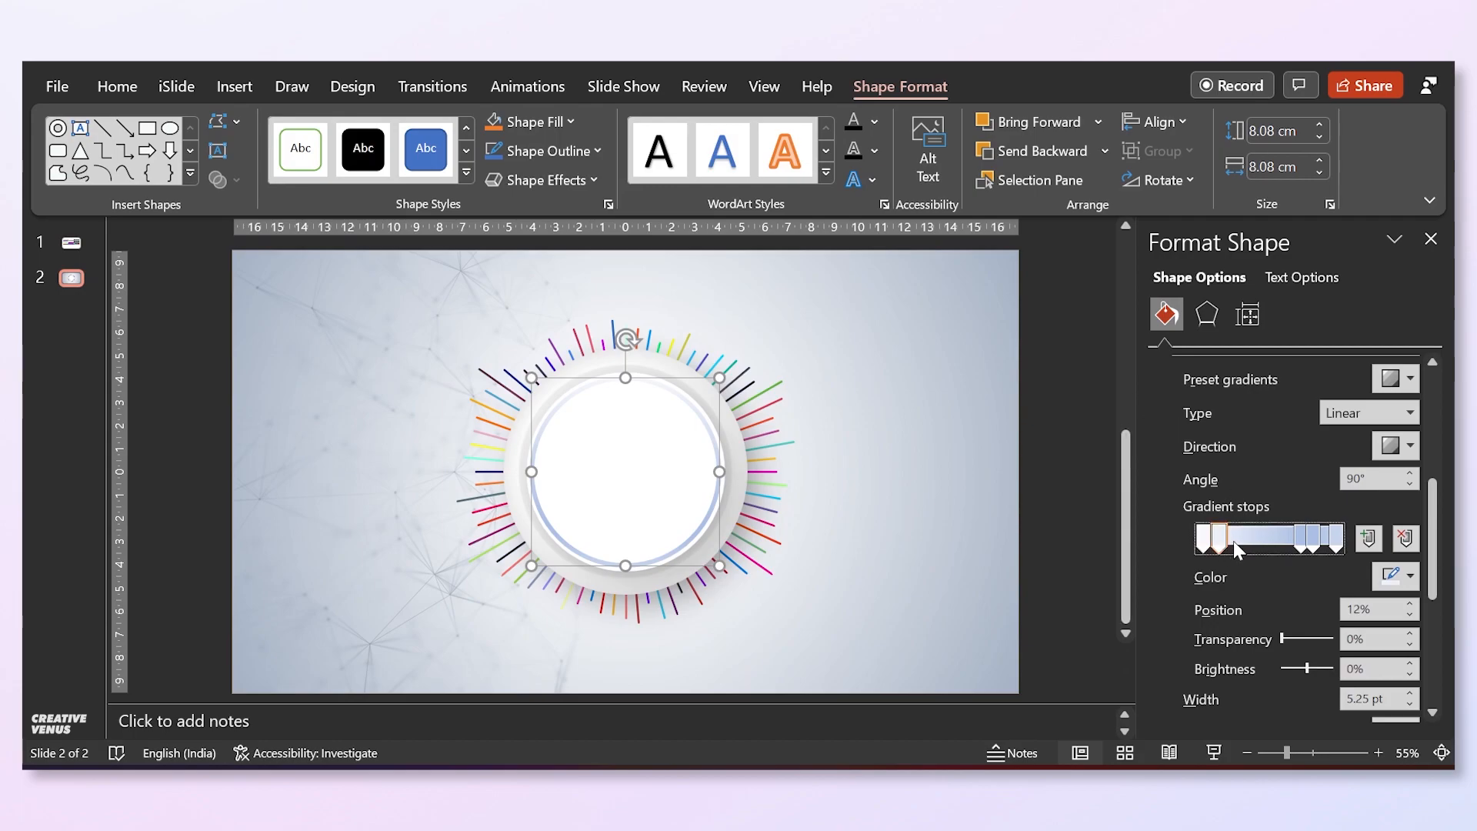
{"action": "left_click", "coordinate": [1238, 542]}
{"action": "left_click", "coordinate": [1259, 541]}
{"action": "left_click", "coordinate": [1276, 541]}
{"action": "left_click", "coordinate": [1297, 543]}
{"action": "left_click", "coordinate": [1315, 542]}
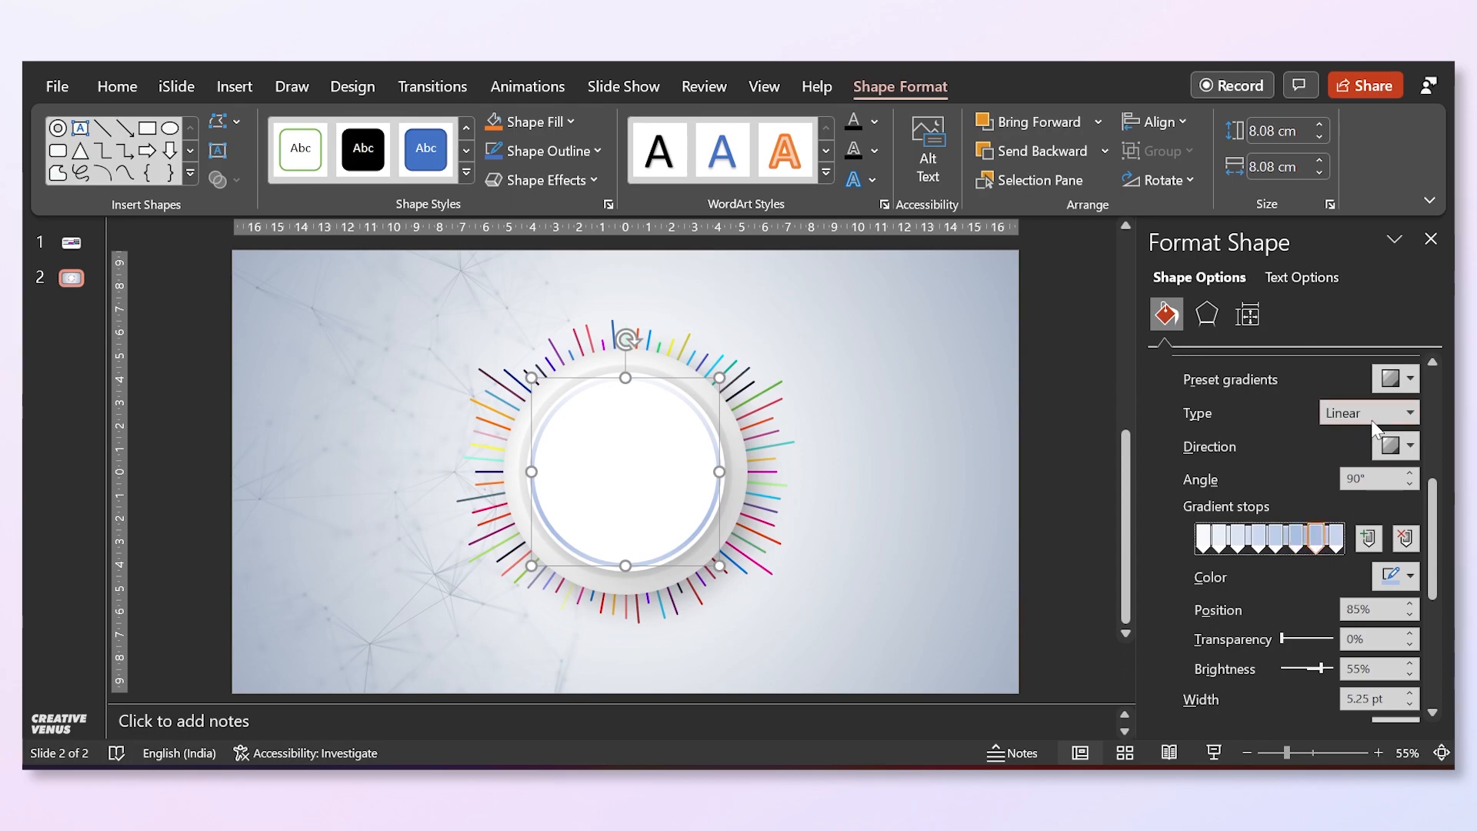
Change the outline gradient to the Path type and colour its 100% stop with the blue sampled from the line above the circle.
{"action": "left_click", "coordinate": [1381, 414]}
{"action": "left_click", "coordinate": [1357, 502]}
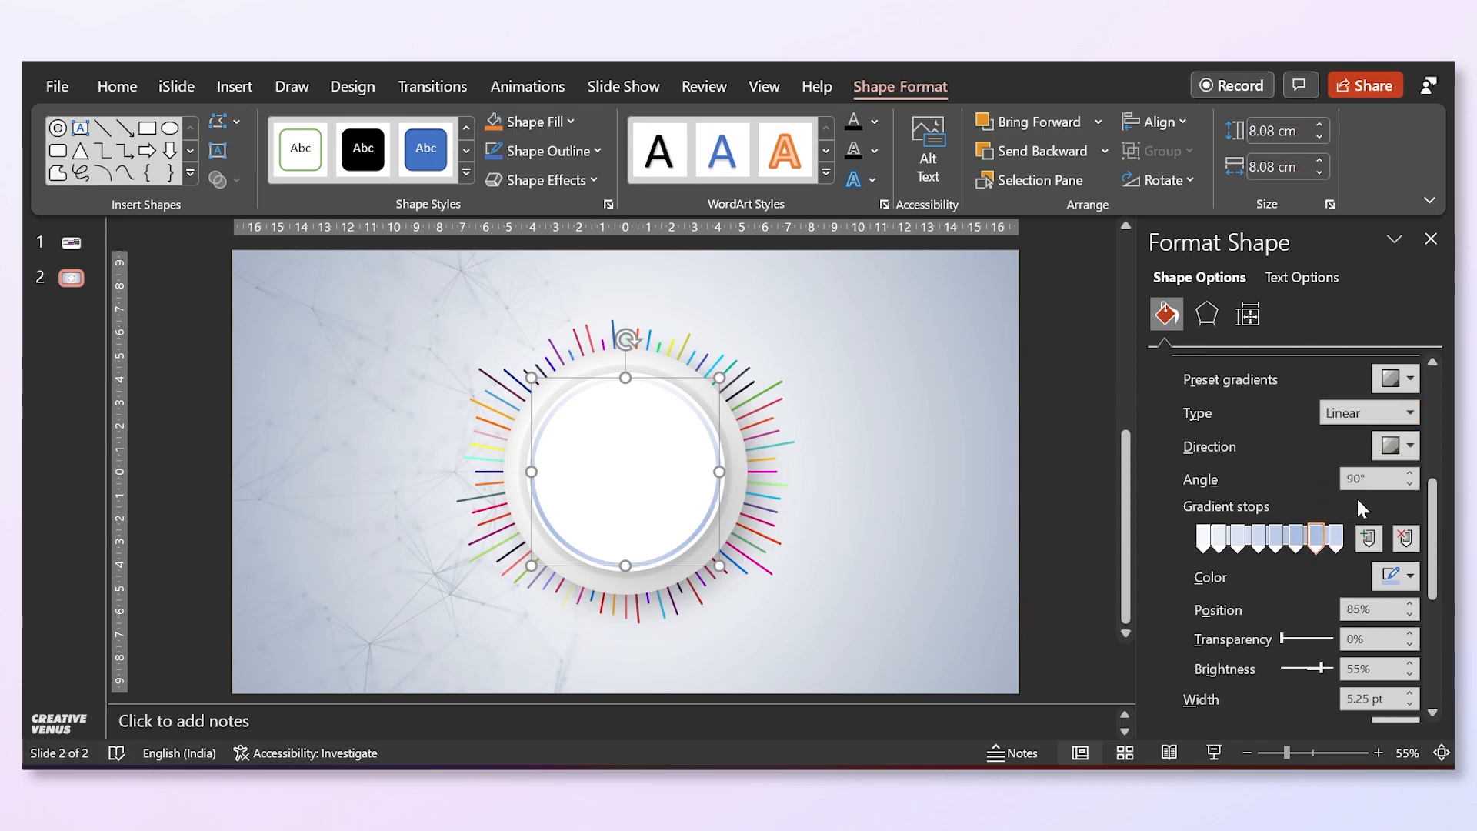
{"action": "left_click", "coordinate": [1337, 539]}
{"action": "left_click", "coordinate": [1403, 583]}
{"action": "left_click", "coordinate": [1362, 551]}
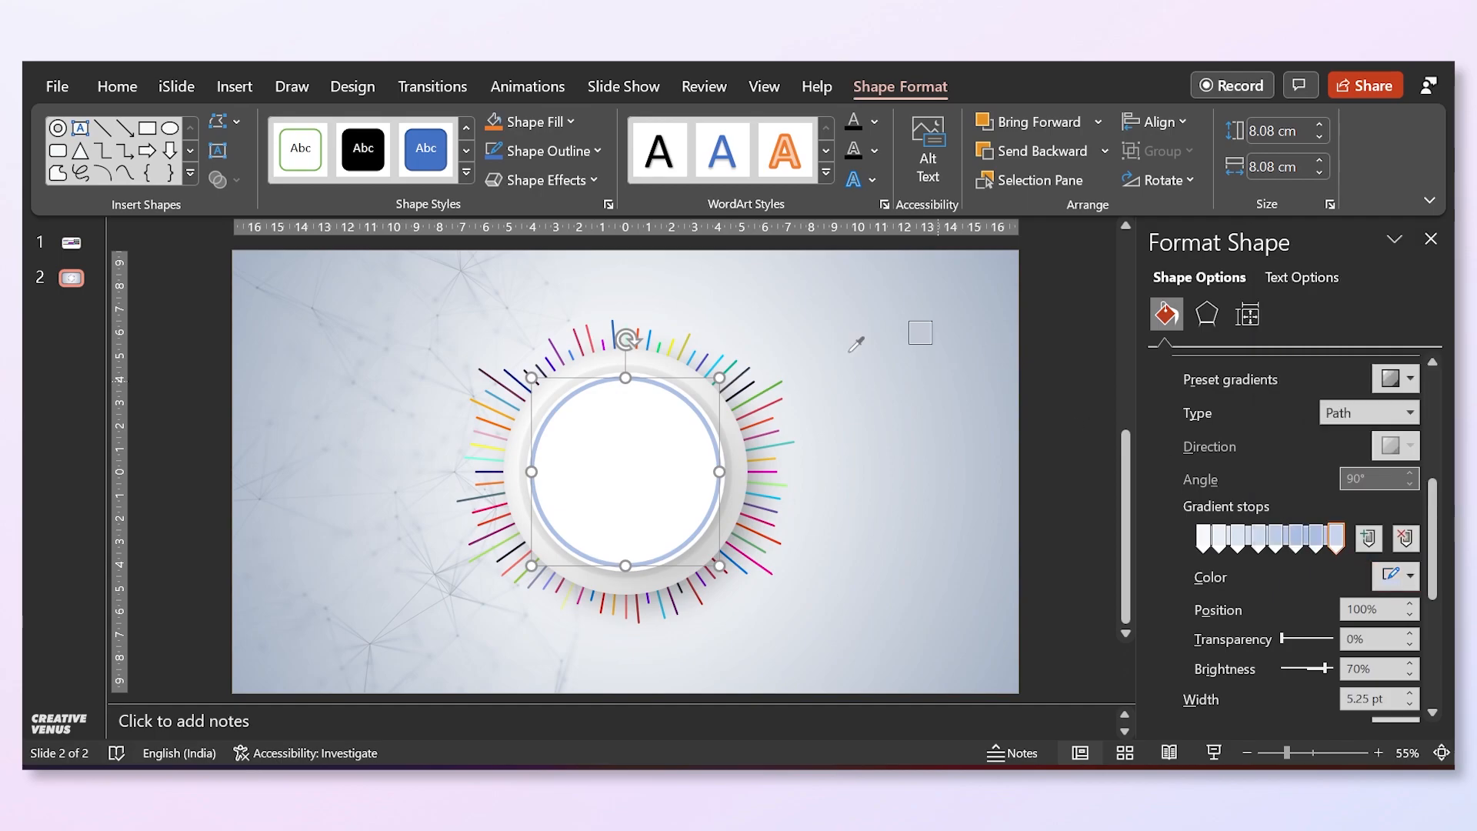
{"action": "left_click", "coordinate": [621, 328]}
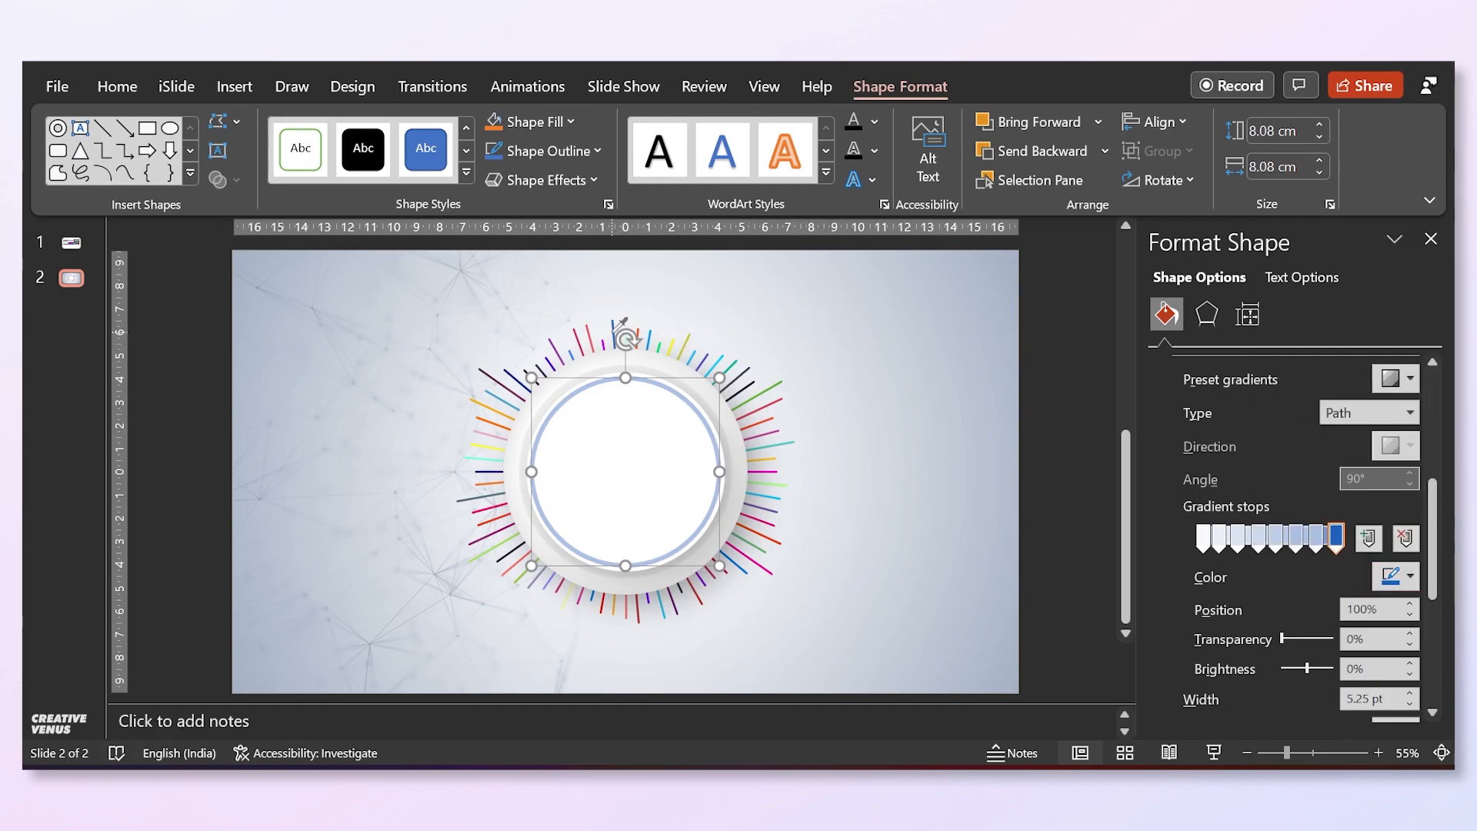
Colour the outline gradient's 85% stop magenta and its 70% stop red, using recent colours.
{"action": "left_click", "coordinate": [1319, 539]}
{"action": "left_click", "coordinate": [1403, 577]}
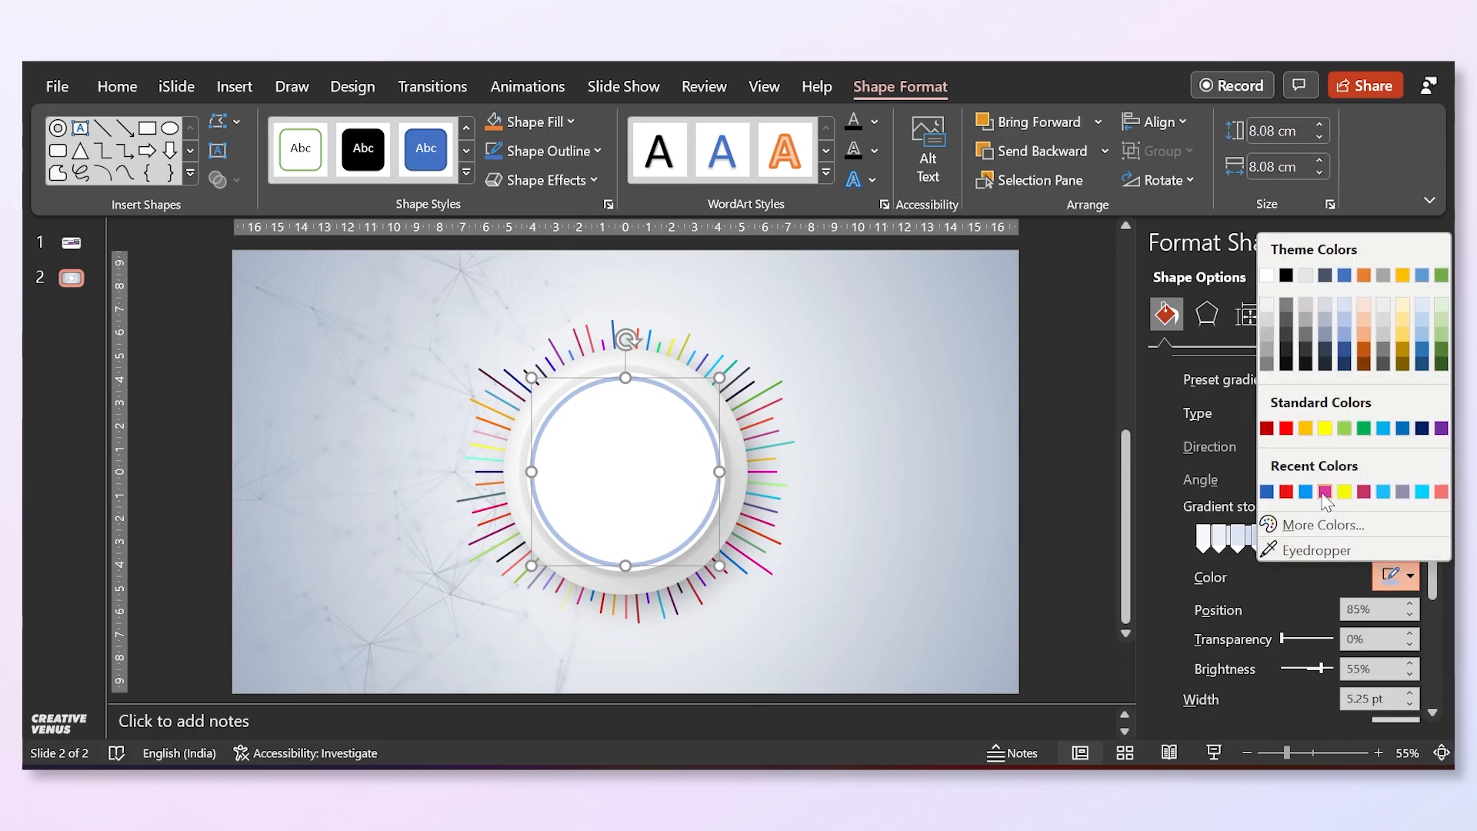
{"action": "left_click", "coordinate": [1325, 492]}
{"action": "left_click", "coordinate": [1307, 540]}
{"action": "left_click", "coordinate": [1403, 578]}
{"action": "left_click", "coordinate": [1306, 492]}
Colour the outline gradient stop just before 70% cyan and the 42% stop coral, using recent colours.
{"action": "left_click", "coordinate": [1277, 540]}
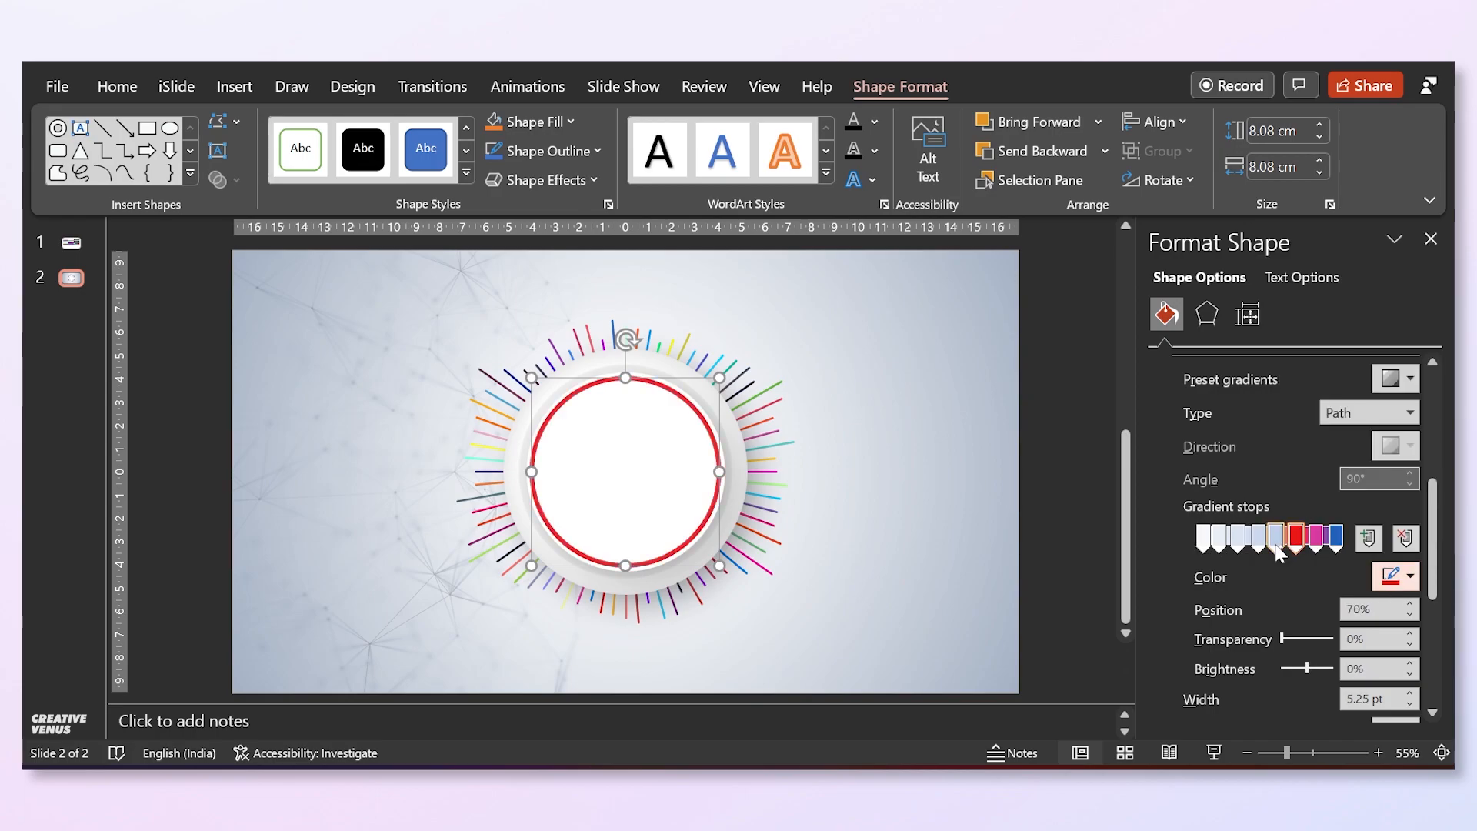
{"action": "left_click", "coordinate": [1394, 577]}
{"action": "left_click", "coordinate": [1413, 494]}
{"action": "left_click", "coordinate": [1258, 539]}
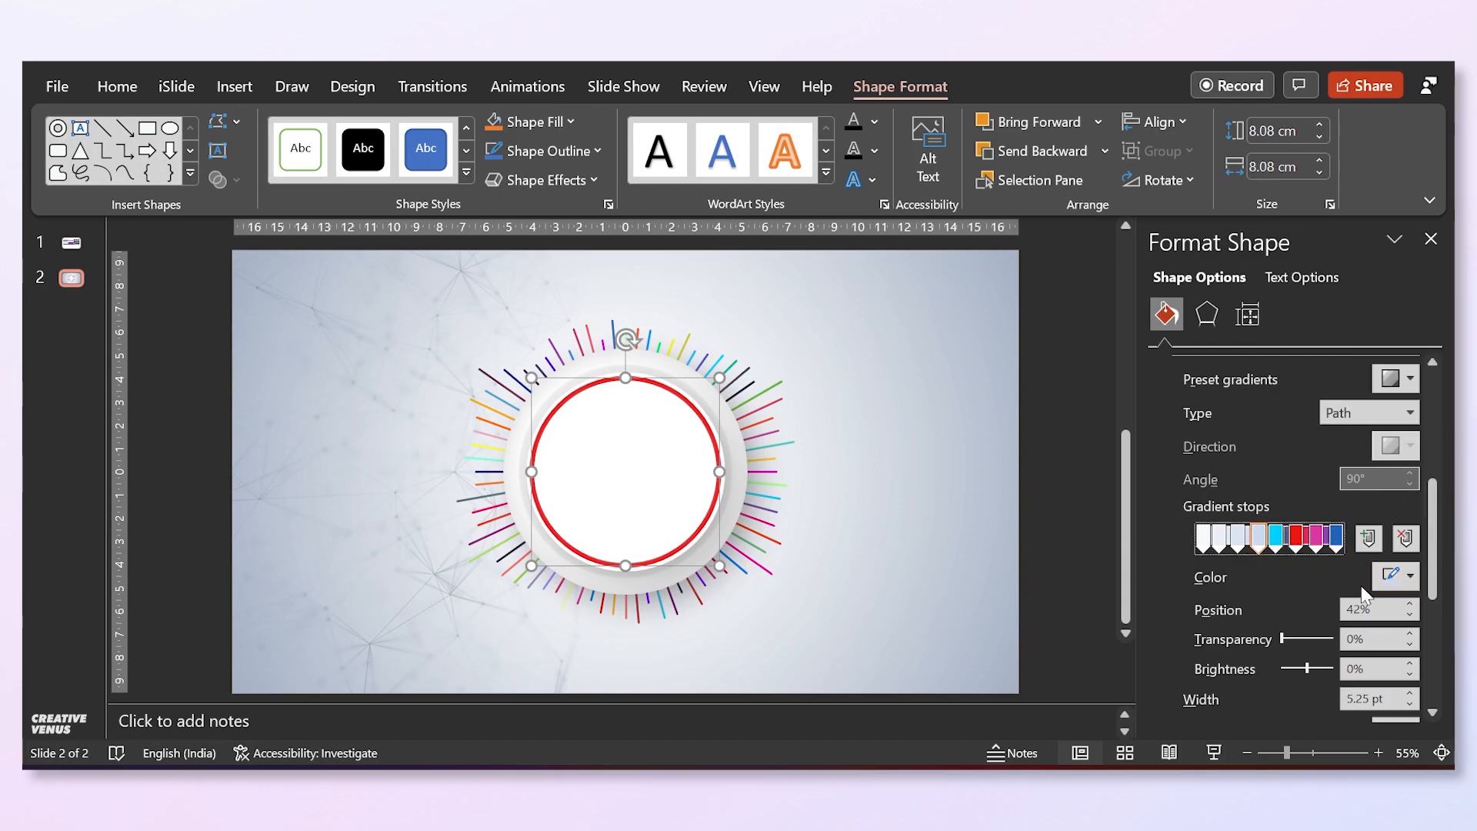
{"action": "left_click", "coordinate": [1394, 577]}
{"action": "left_click", "coordinate": [1449, 490]}
Colour the outline gradient's 26% stop bright blue, using the recent colours.
{"action": "left_click", "coordinate": [1238, 539]}
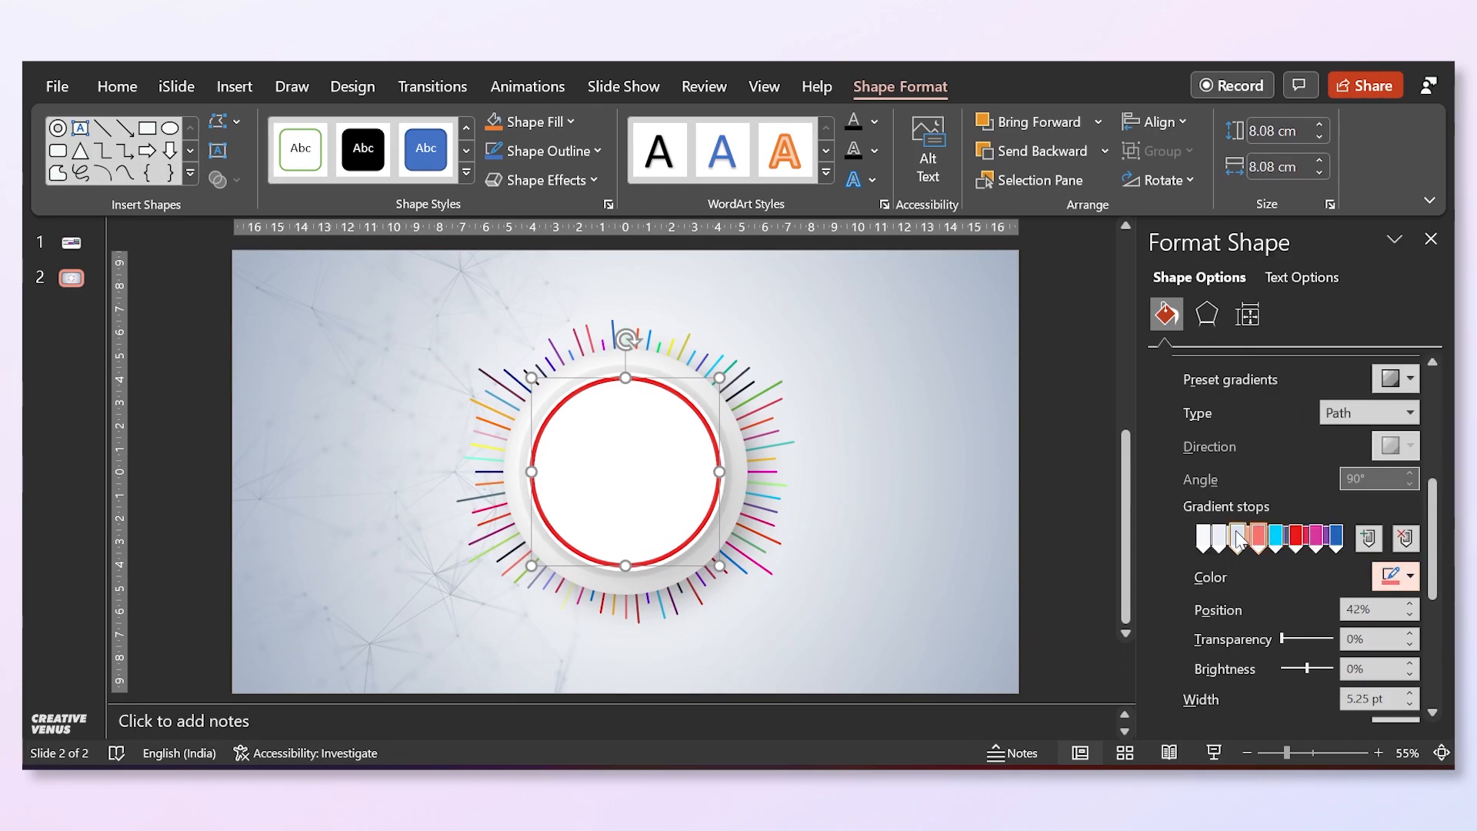
{"action": "left_click", "coordinate": [1395, 578]}
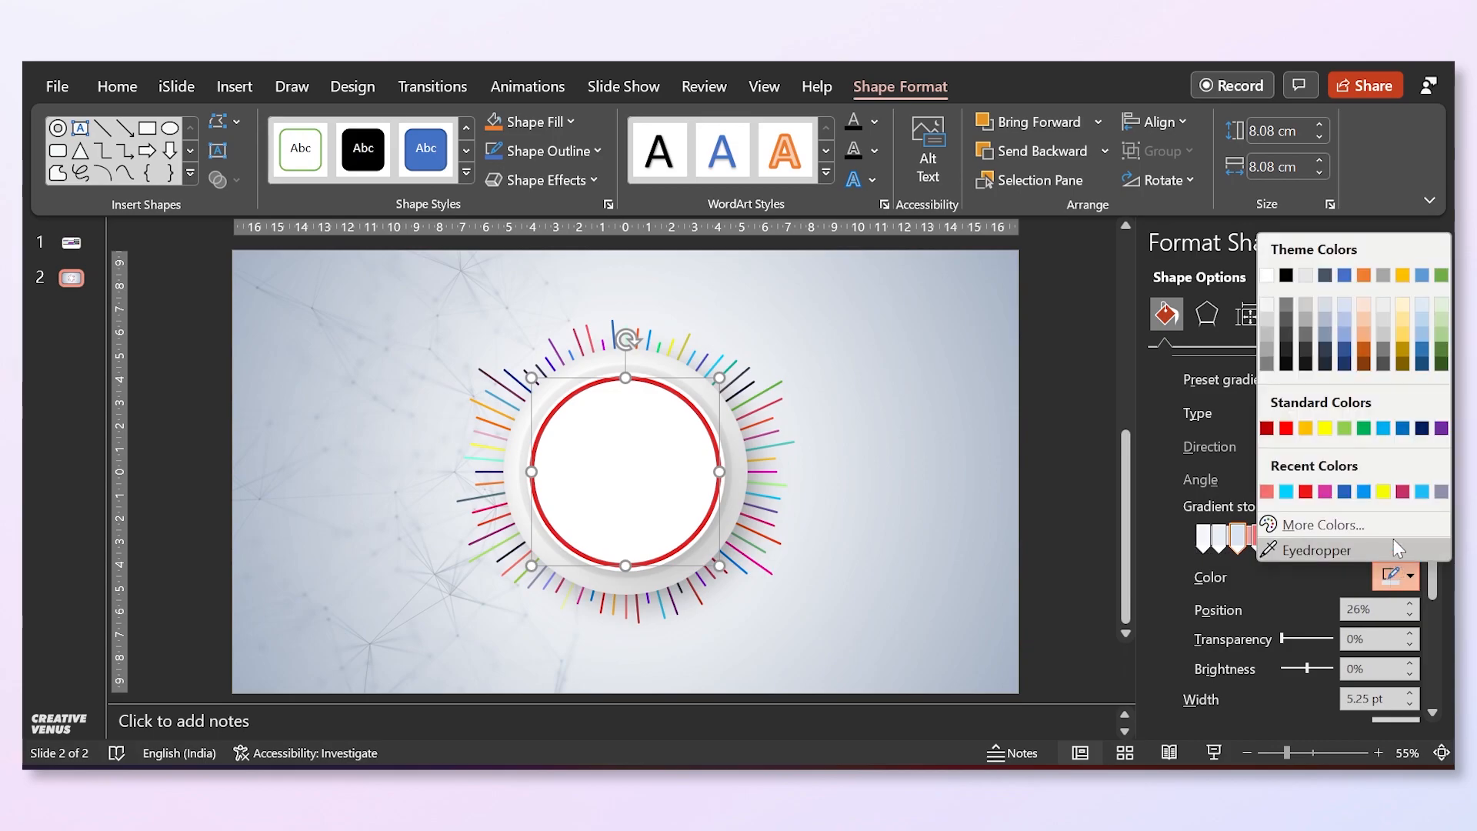
{"action": "left_click", "coordinate": [1364, 493]}
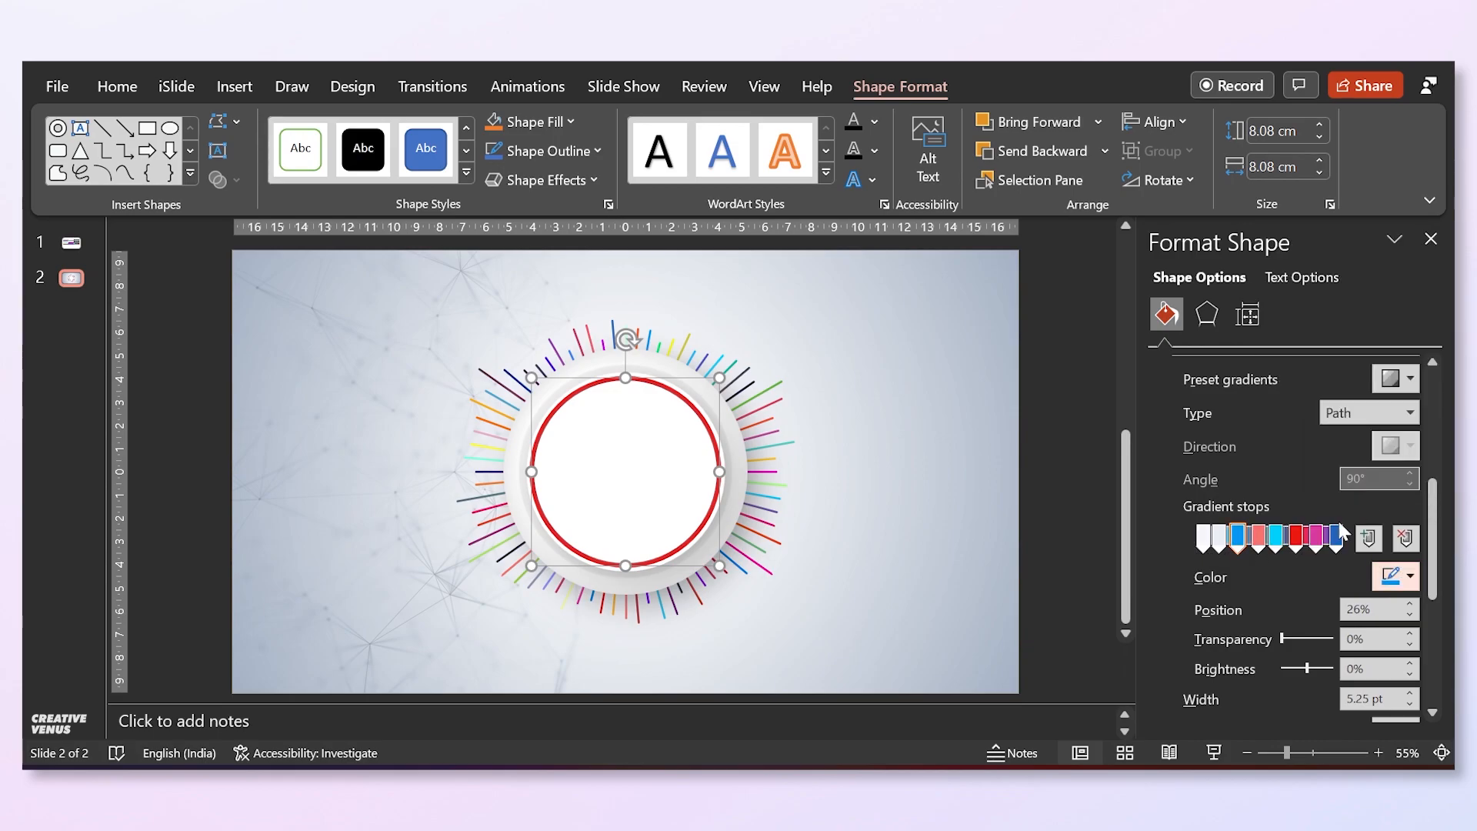
Colour the outline gradient's 12% stop dark red, sampled with the Eyedropper from a line just below the circle.
{"action": "left_click", "coordinate": [1219, 536]}
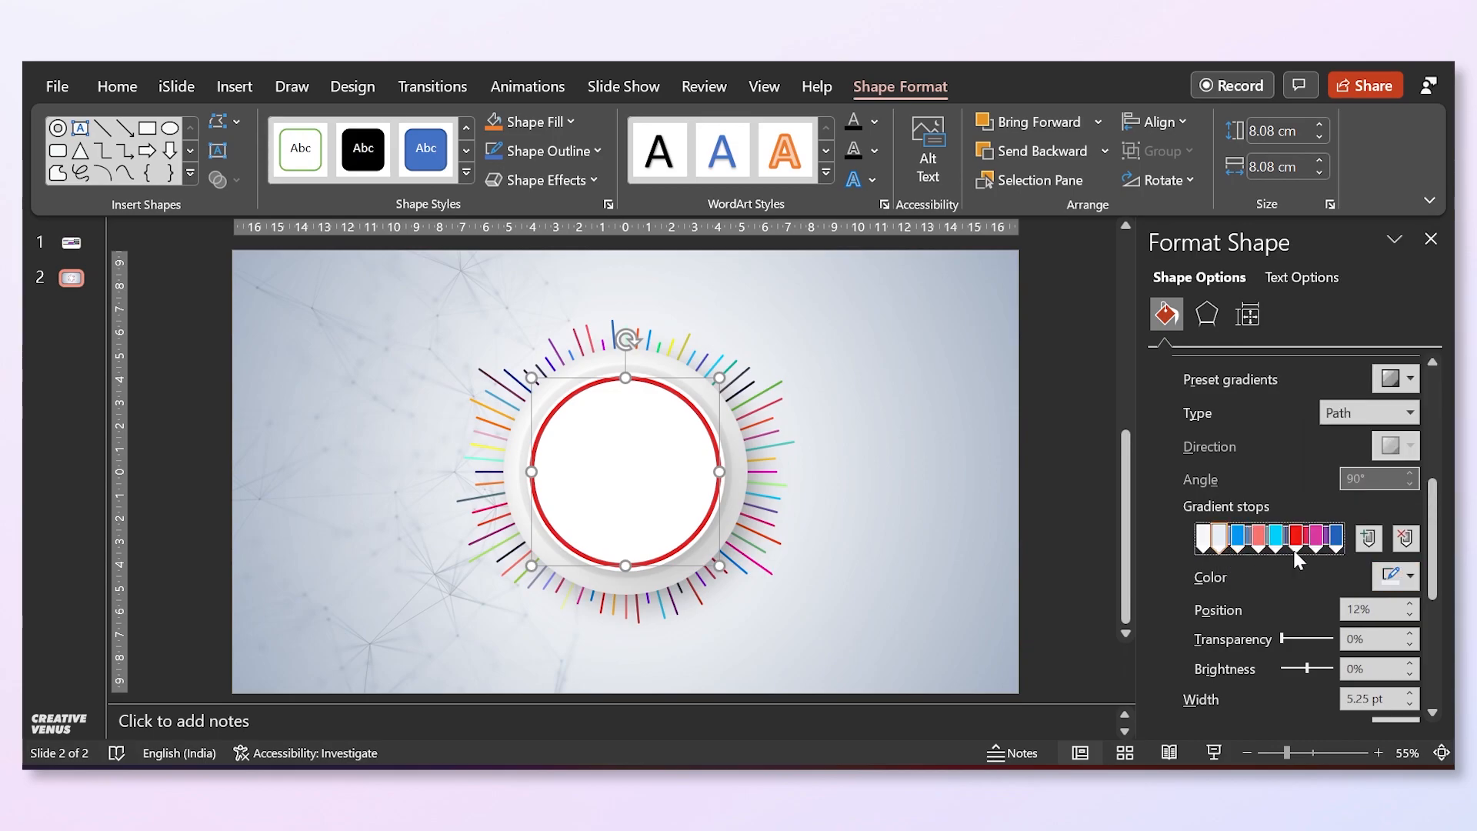
{"action": "left_click", "coordinate": [1394, 577]}
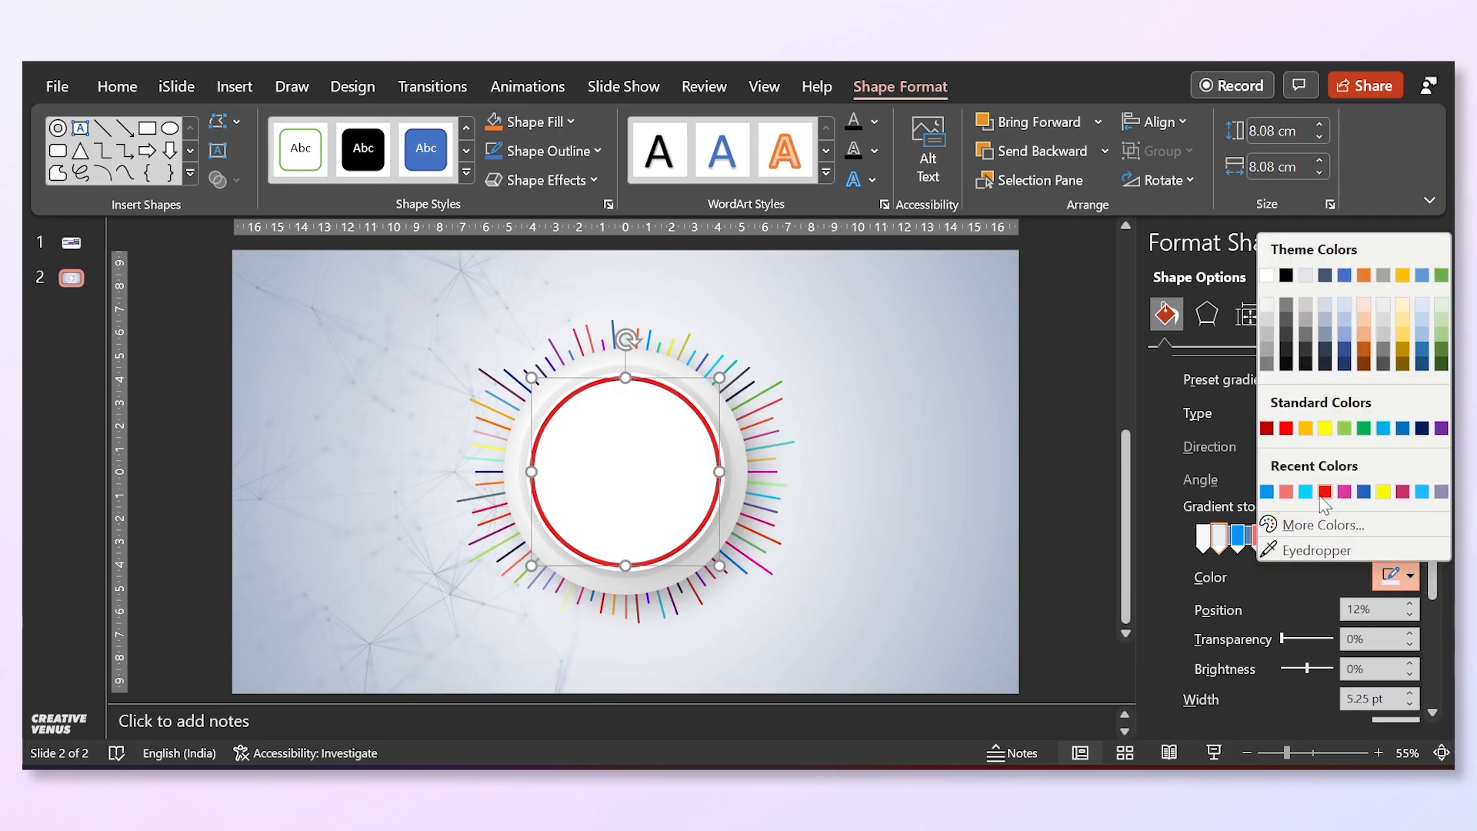
{"action": "left_click", "coordinate": [1267, 491]}
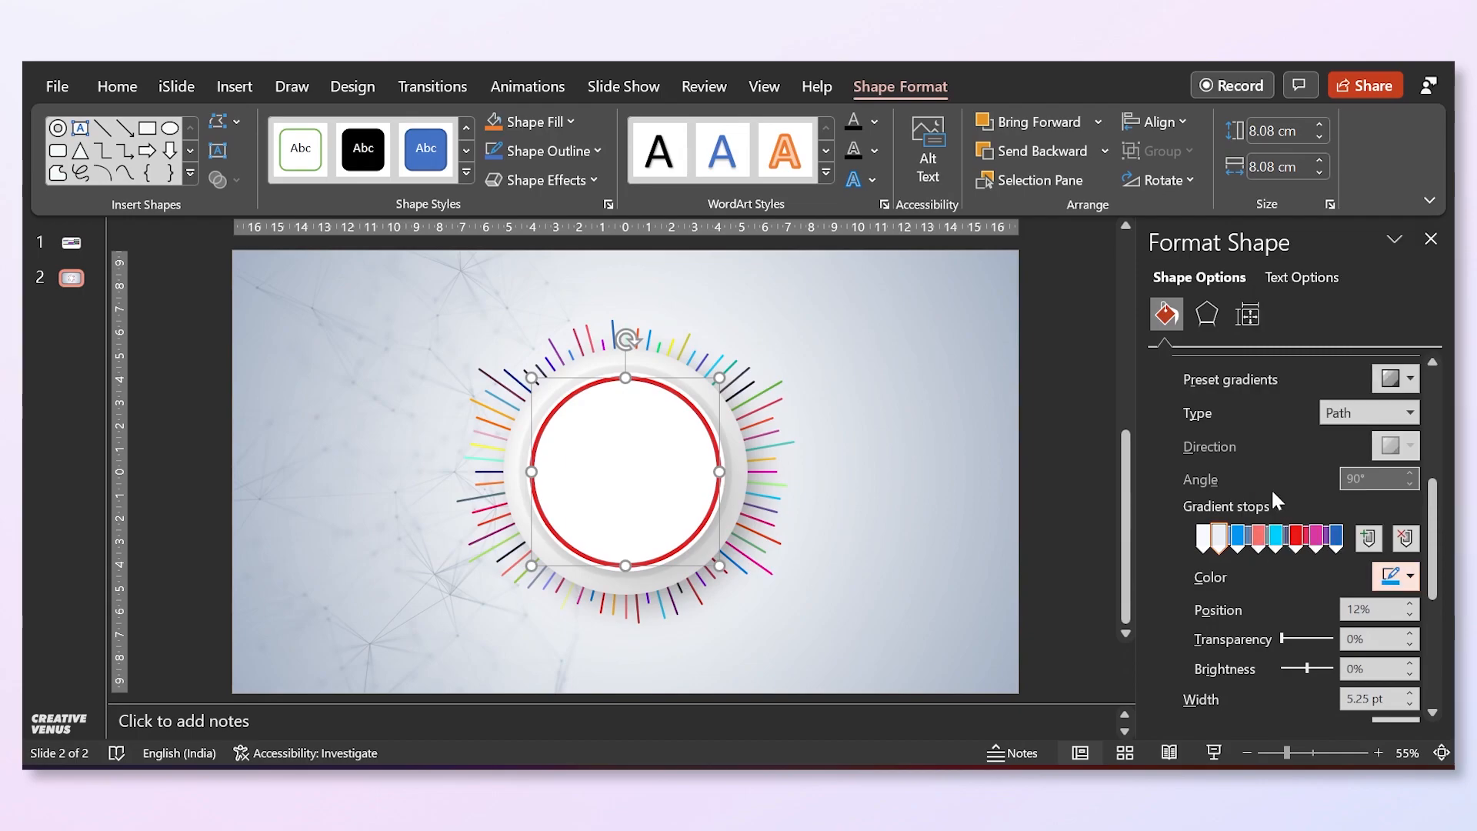
{"action": "left_click", "coordinate": [1409, 576]}
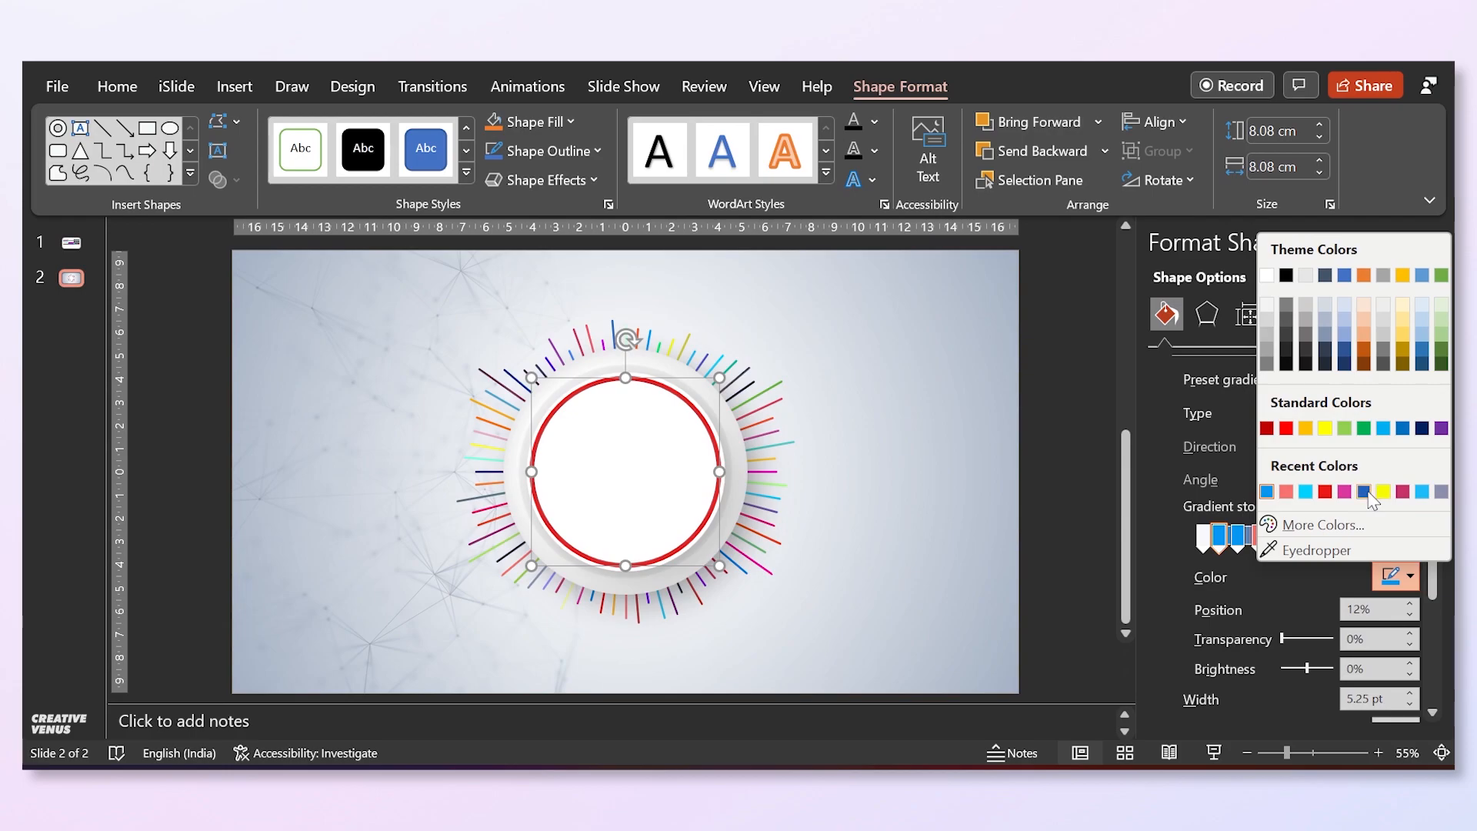
{"action": "left_click", "coordinate": [1312, 549]}
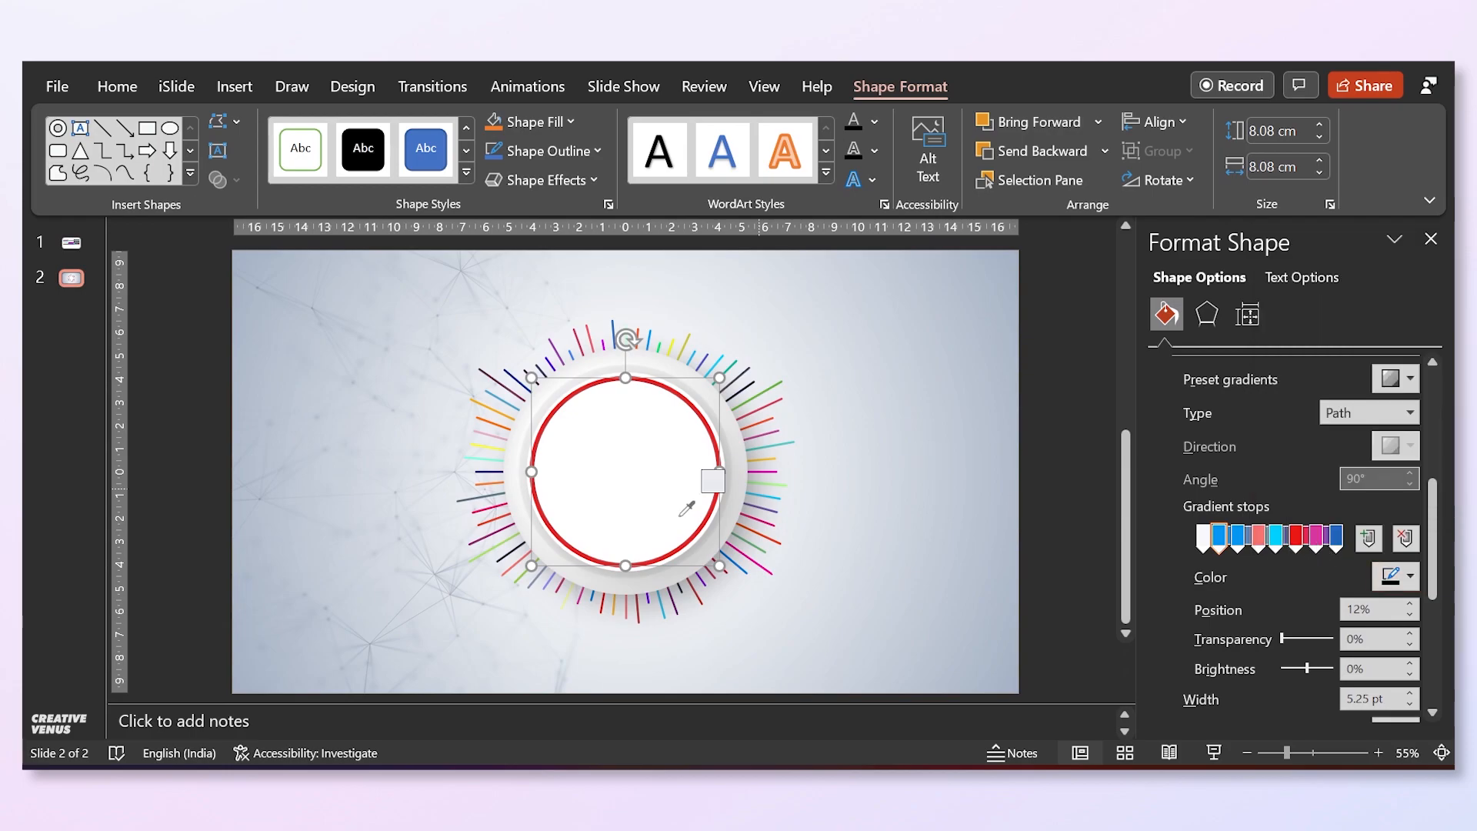
{"action": "left_click", "coordinate": [638, 618]}
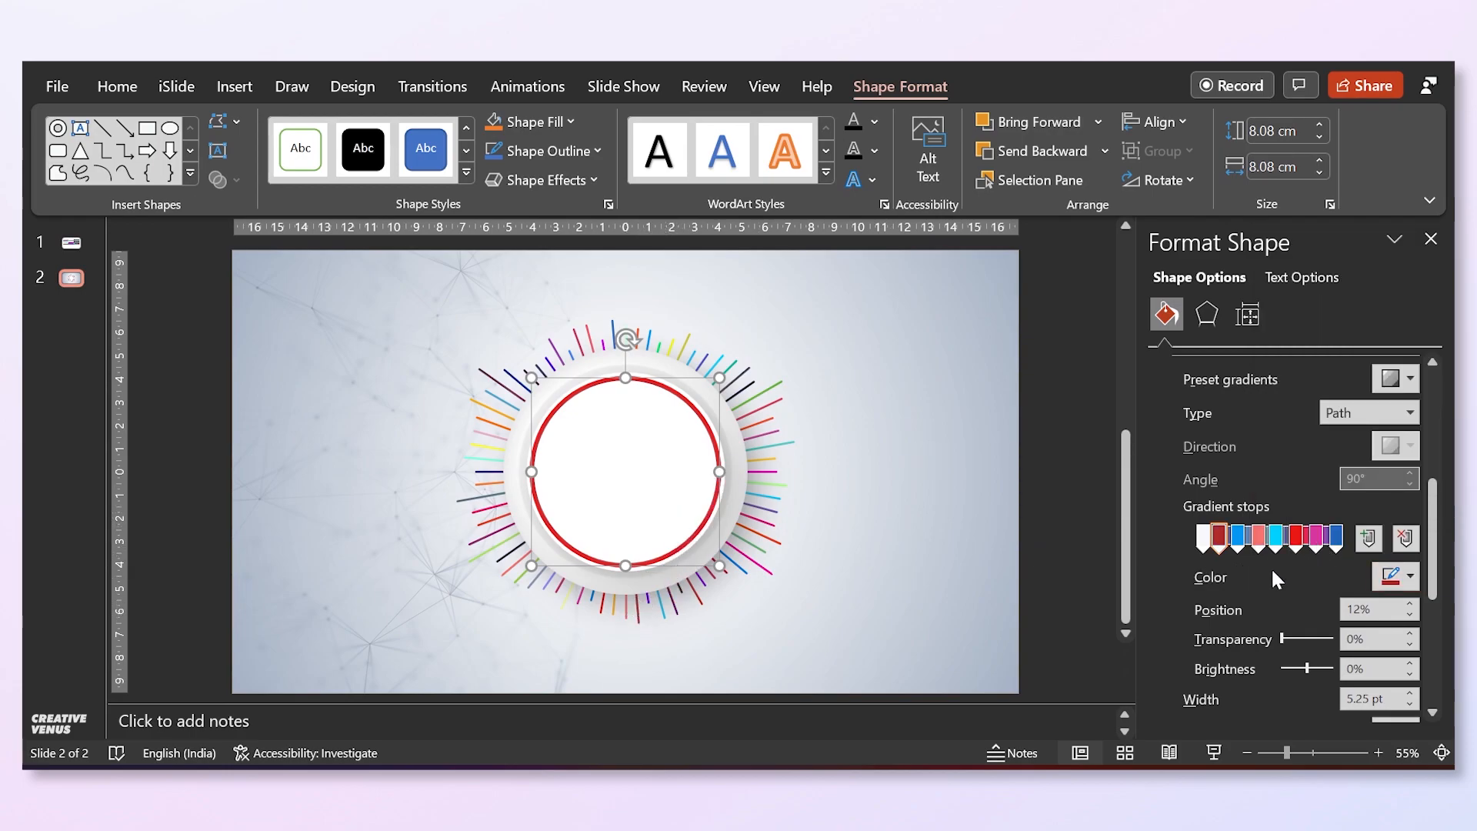
Colour the outline gradient's 0% stop yellow, using the recent colours, and deselect the circle.
{"action": "left_click", "coordinate": [1205, 539]}
{"action": "left_click", "coordinate": [1394, 576]}
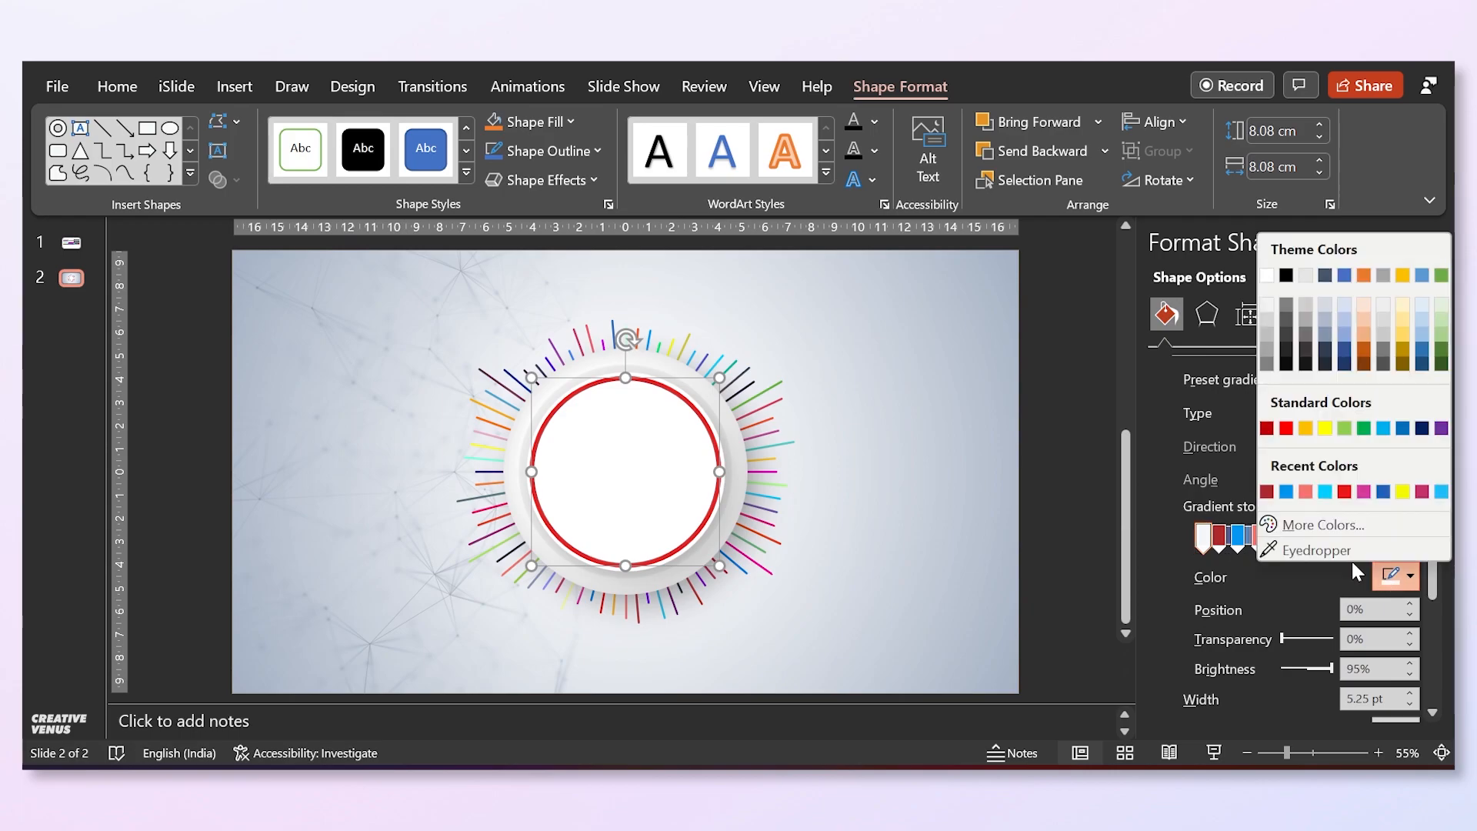
{"action": "left_click", "coordinate": [1312, 551]}
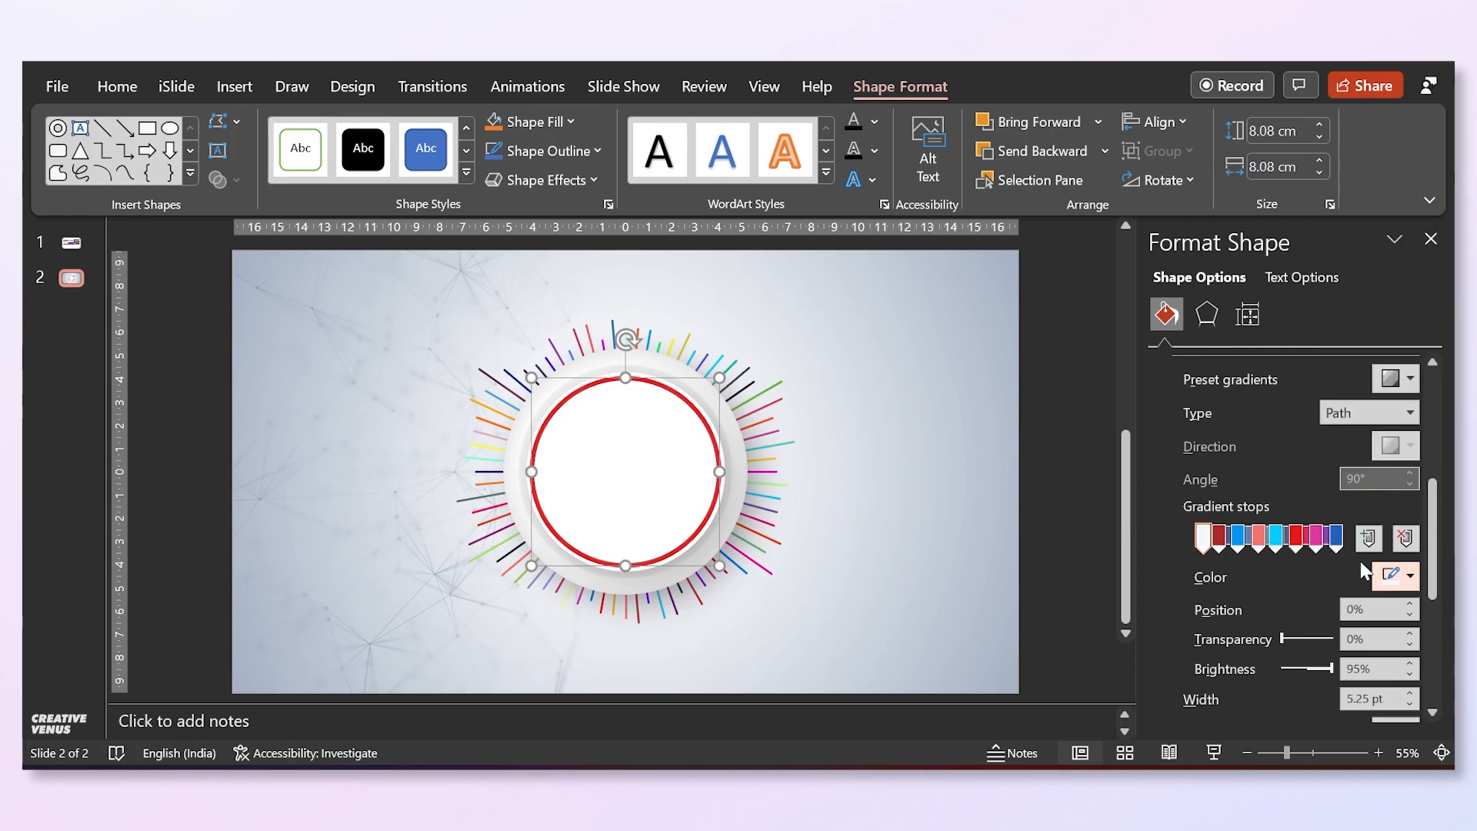
{"action": "left_click", "coordinate": [1396, 576]}
{"action": "left_click", "coordinate": [1403, 492]}
{"action": "scroll", "coordinate": [1231, 462], "scroll_direction": "up", "scroll_amount": 4}
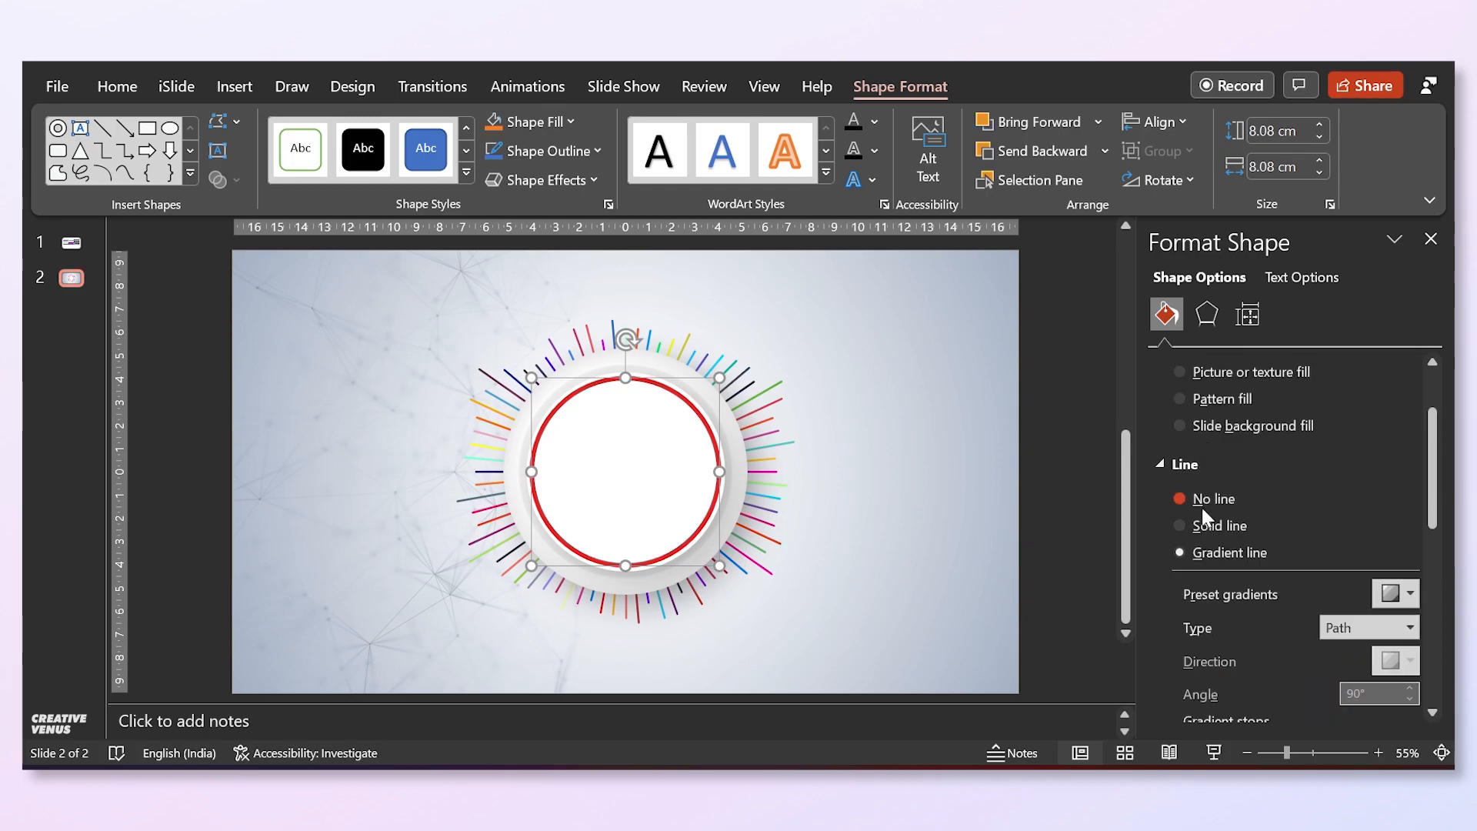
{"action": "scroll", "coordinate": [1305, 488], "scroll_direction": "down", "scroll_amount": 3}
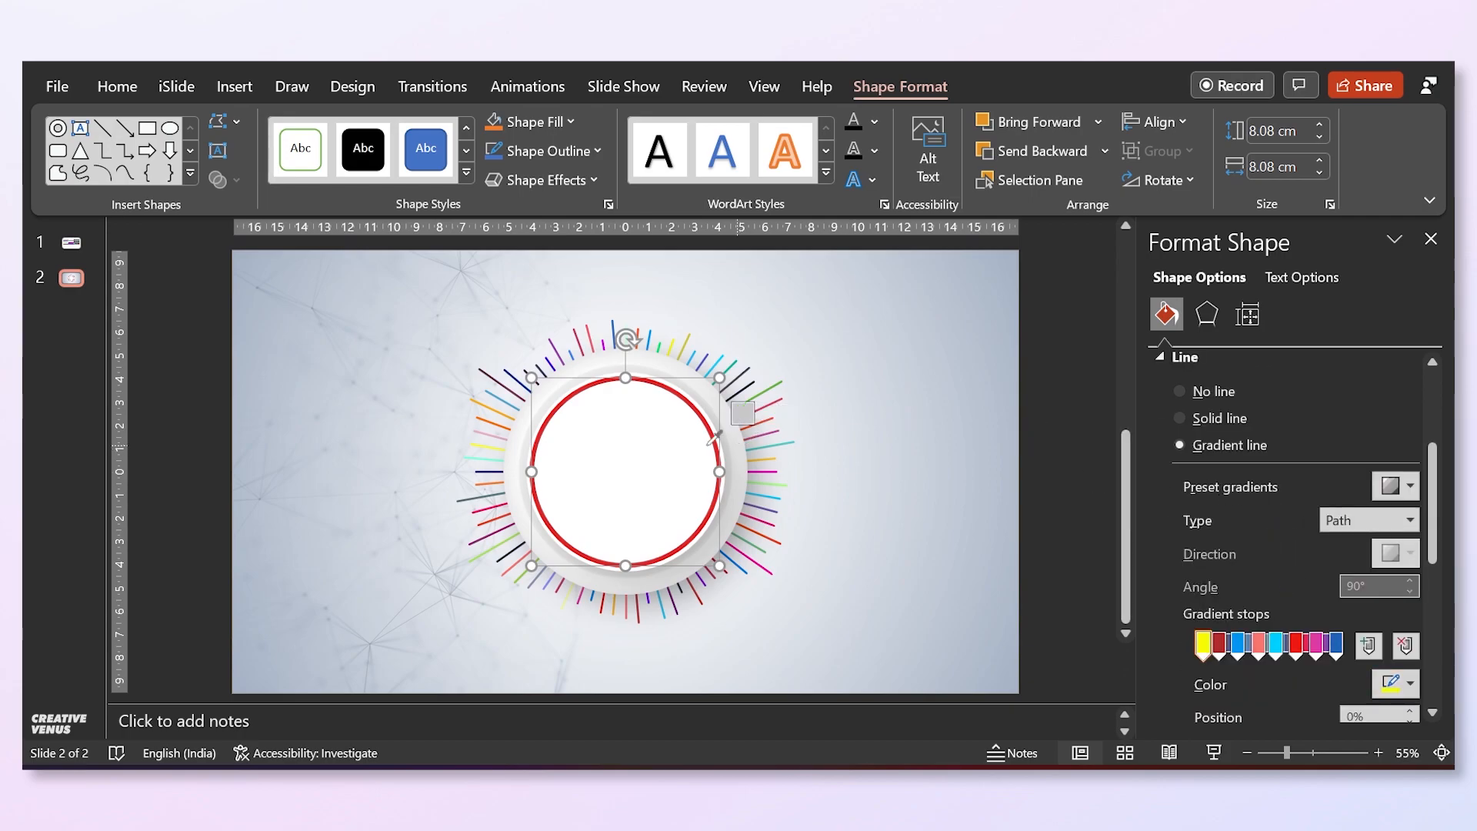
{"action": "left_click", "coordinate": [937, 489]}
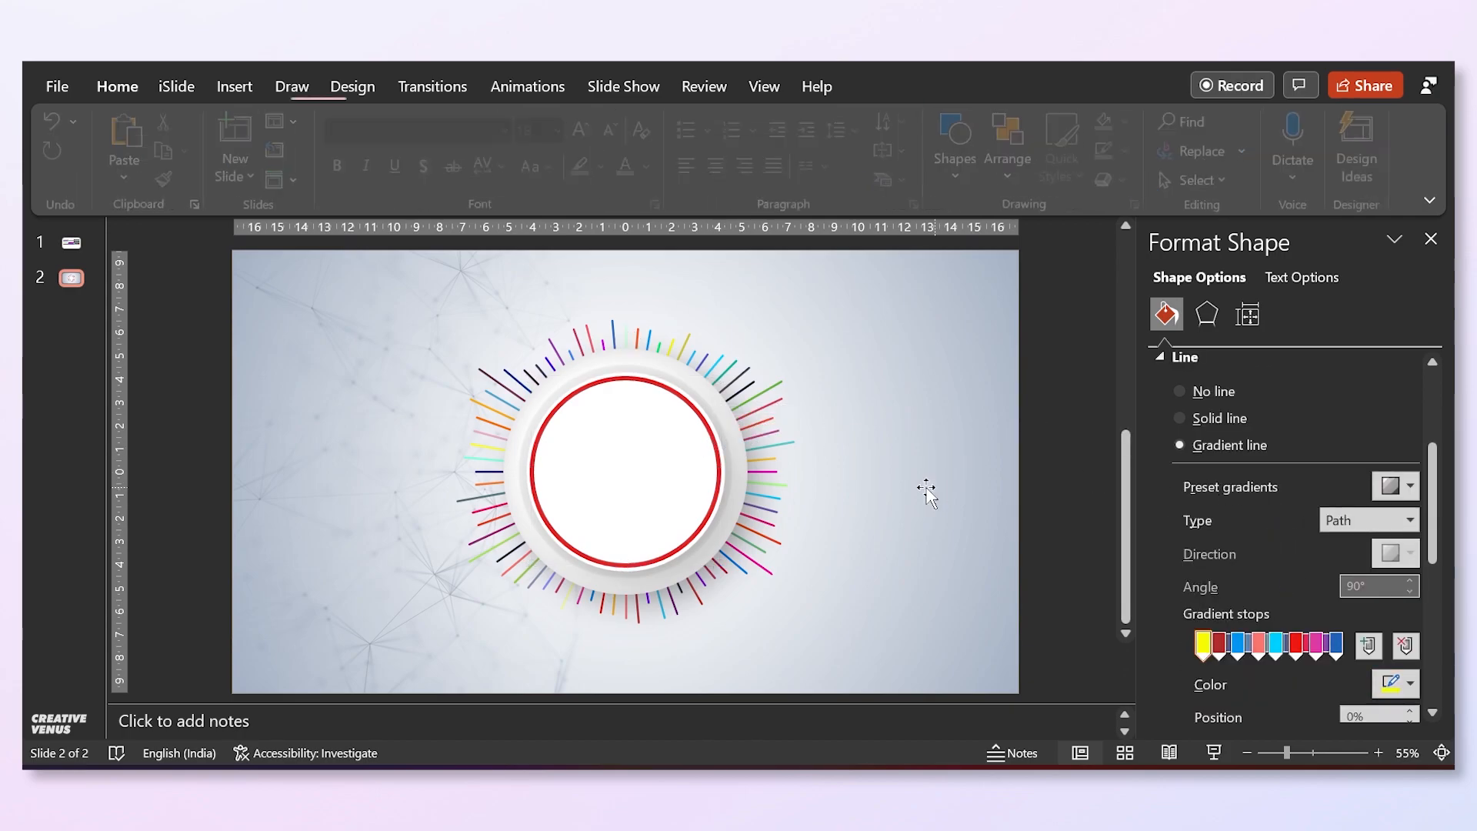
Try the Linear and Radial types on the circle's outline gradient and return it to the Path type.
{"action": "left_click", "coordinate": [720, 472]}
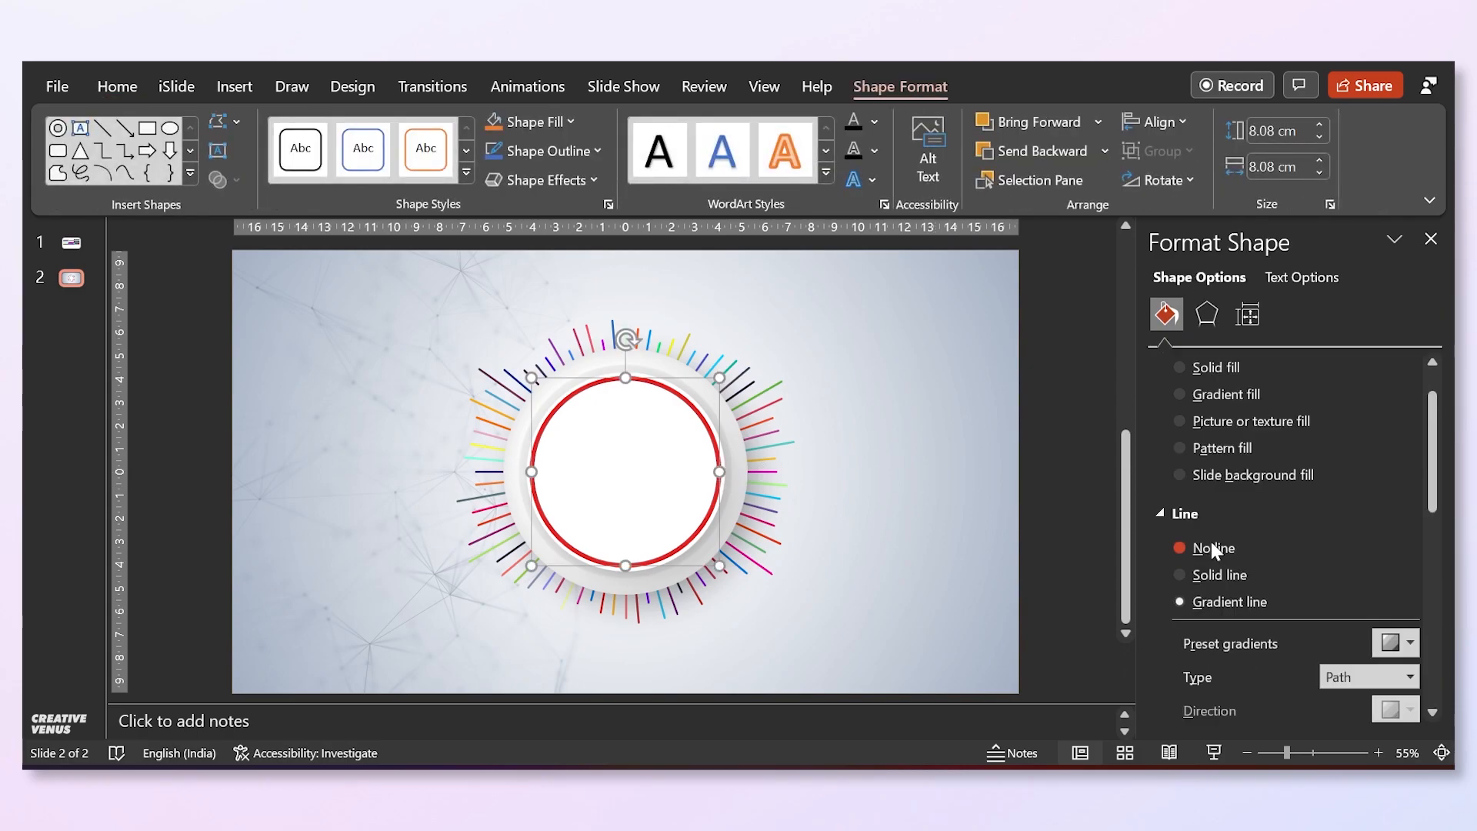
{"action": "scroll", "coordinate": [1232, 544], "scroll_direction": "down", "scroll_amount": 3}
{"action": "scroll", "coordinate": [1258, 496], "scroll_direction": "up", "scroll_amount": 1}
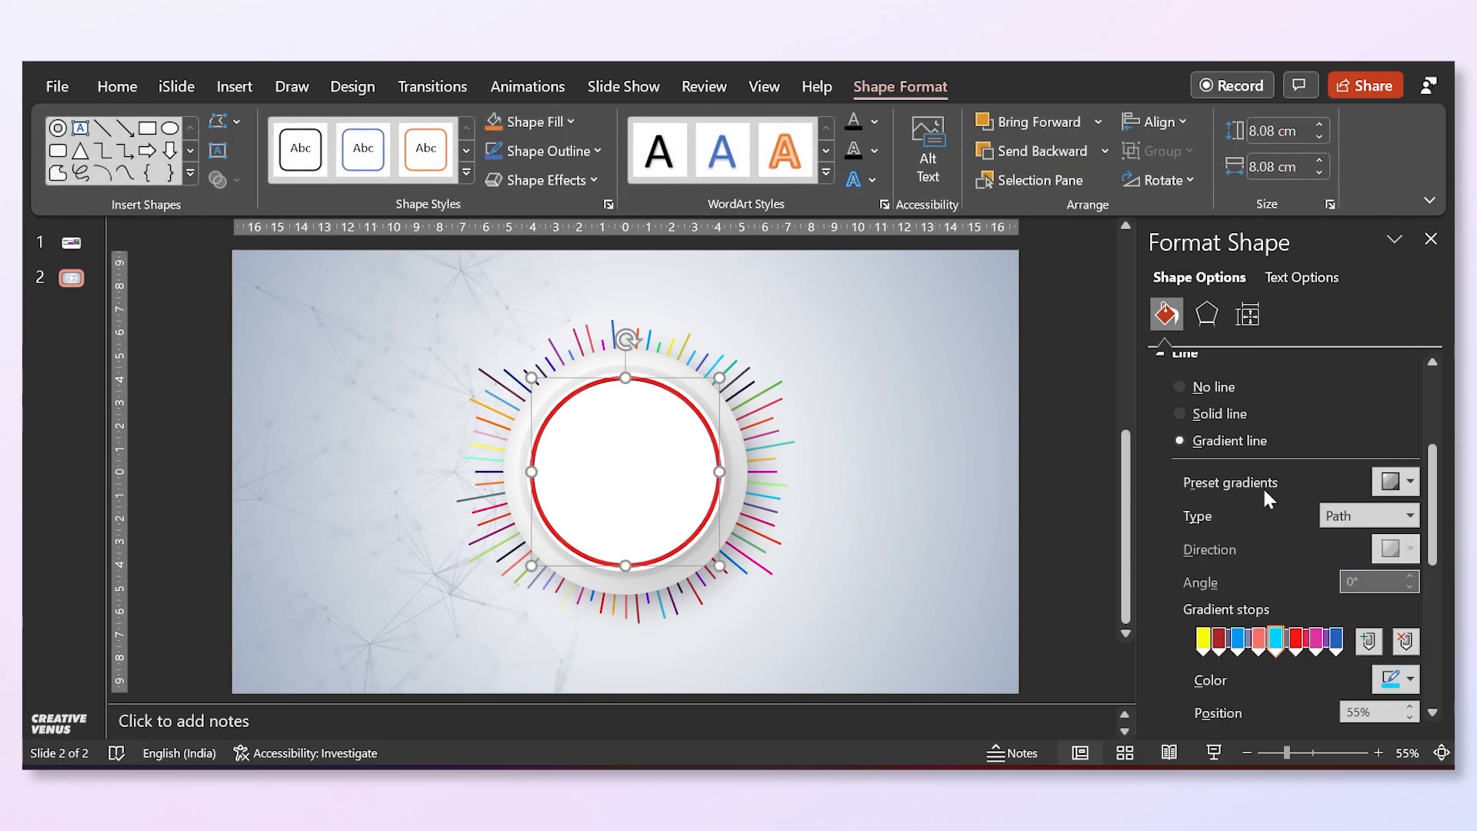
{"action": "left_click", "coordinate": [1408, 515]}
{"action": "left_click", "coordinate": [1342, 541]}
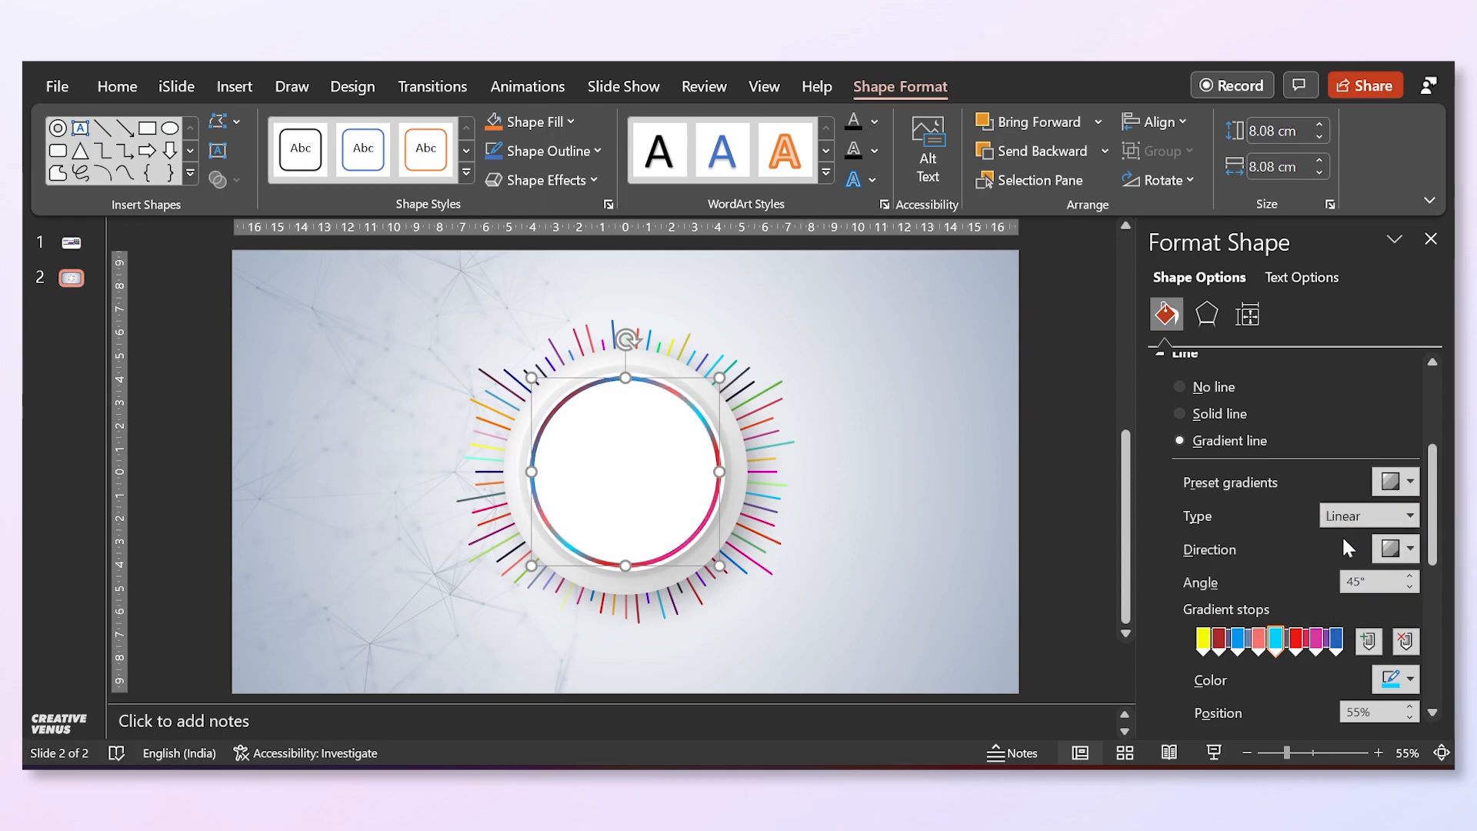
{"action": "left_click", "coordinate": [1410, 515]}
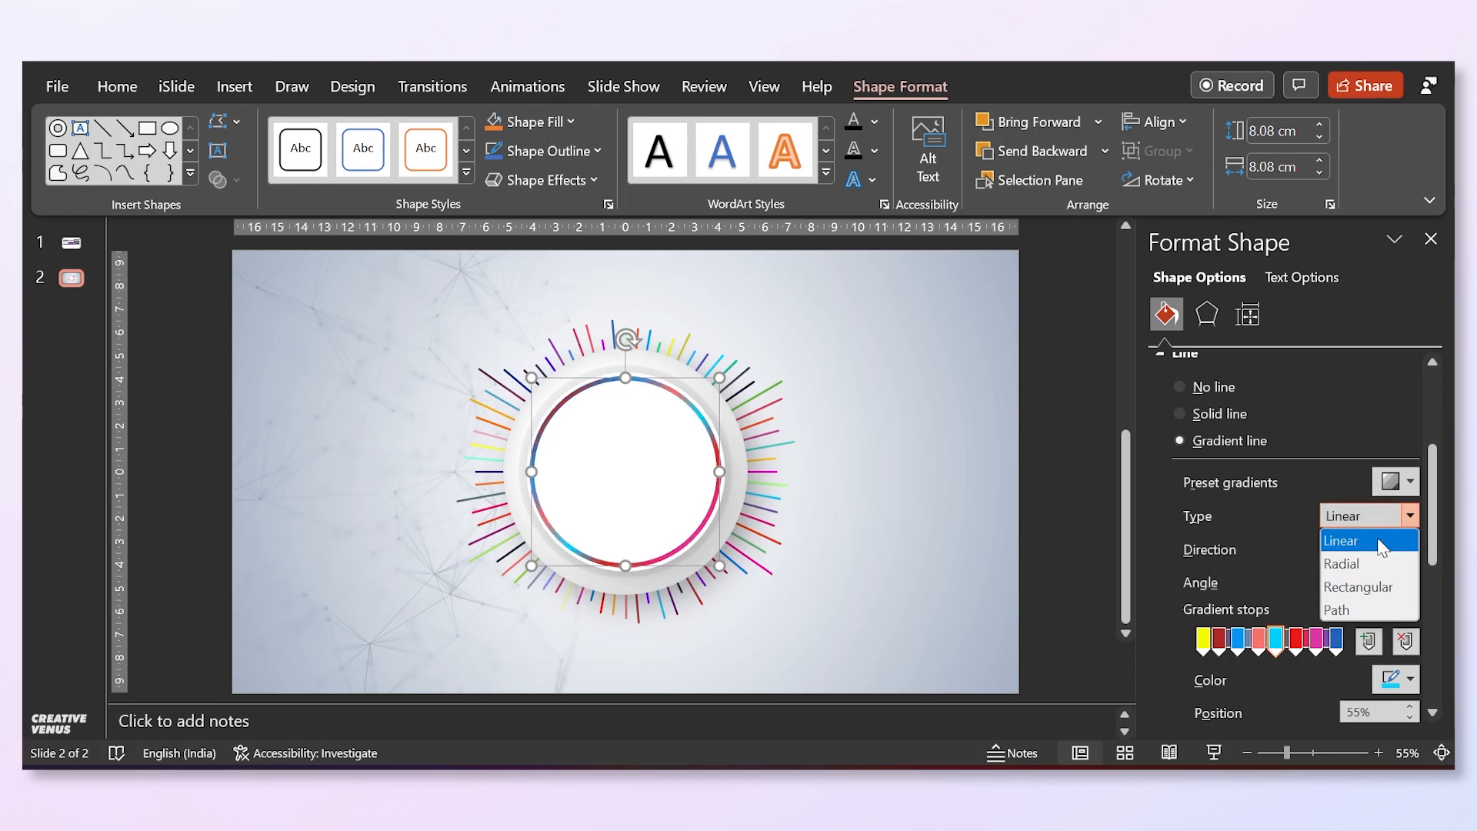
{"action": "left_click", "coordinate": [1353, 609]}
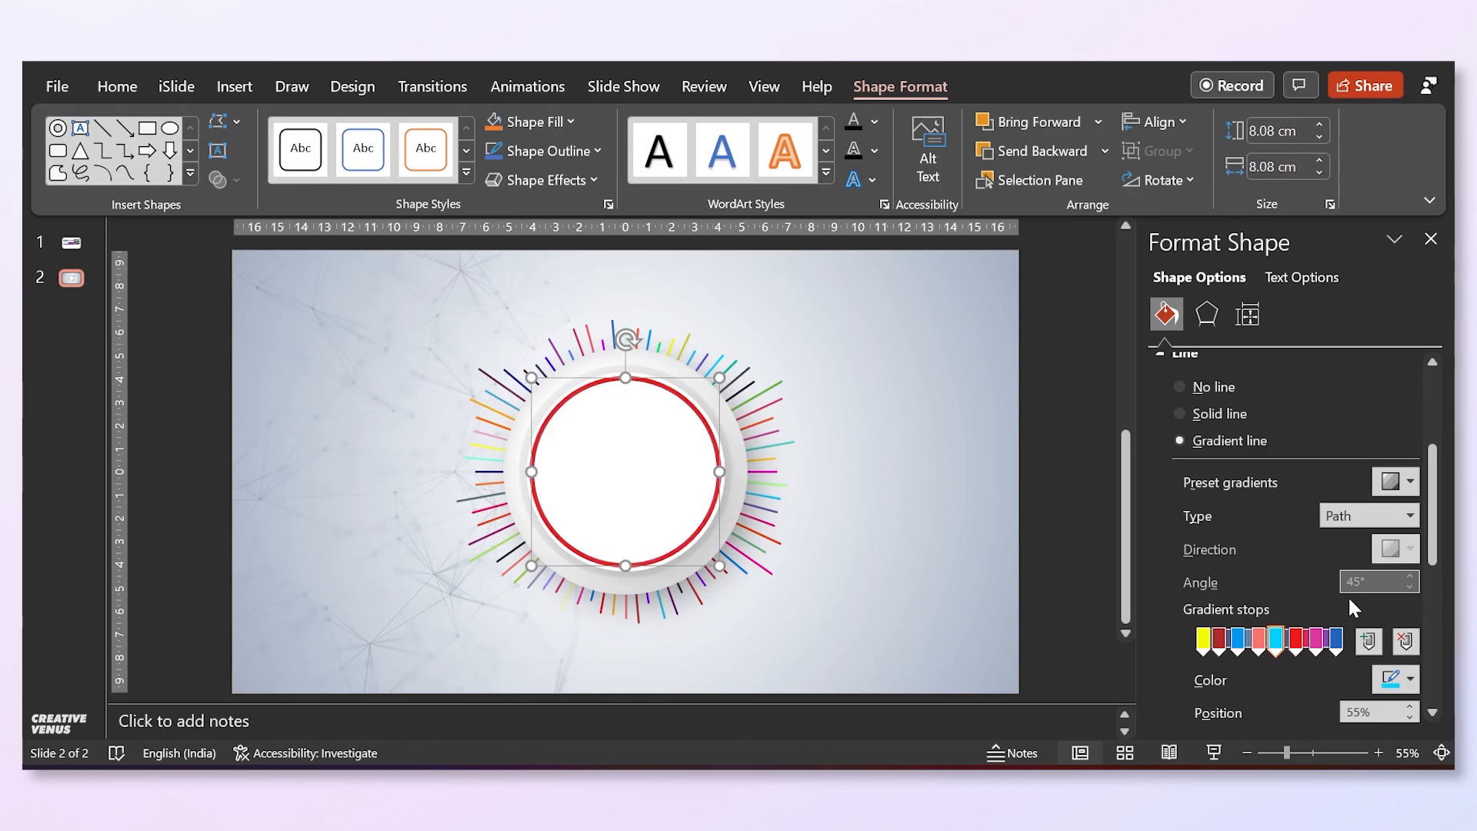
{"action": "left_click", "coordinate": [1407, 518]}
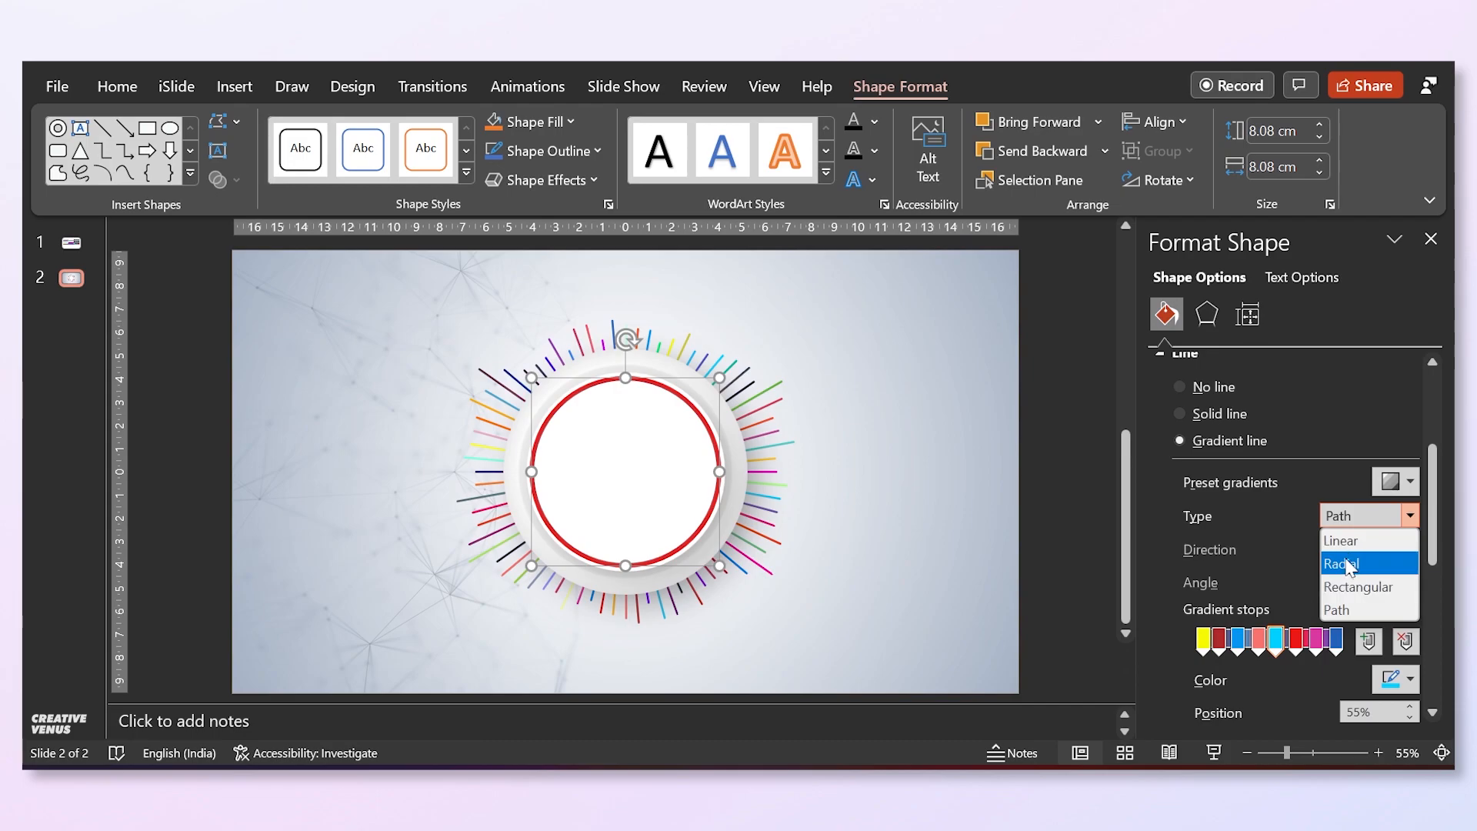
{"action": "left_click", "coordinate": [1346, 564]}
{"action": "left_click", "coordinate": [1410, 516]}
{"action": "left_click", "coordinate": [1370, 540]}
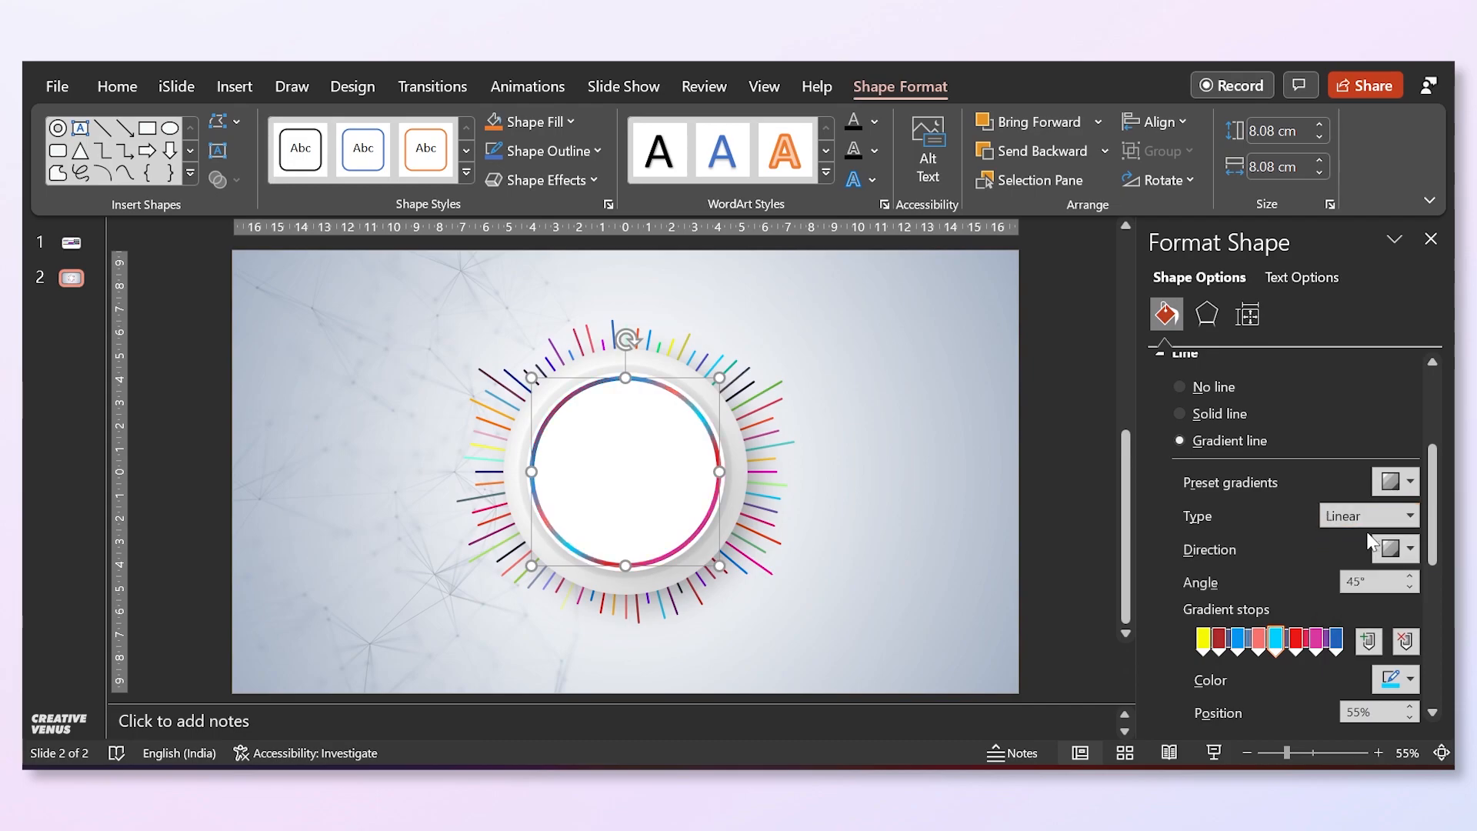
{"action": "left_click", "coordinate": [1407, 516]}
{"action": "left_click", "coordinate": [1354, 604]}
Remove the coral stop from the outline gradient and move the cyan stop to 42%.
{"action": "scroll", "coordinate": [1235, 567], "scroll_direction": "down", "scroll_amount": 3}
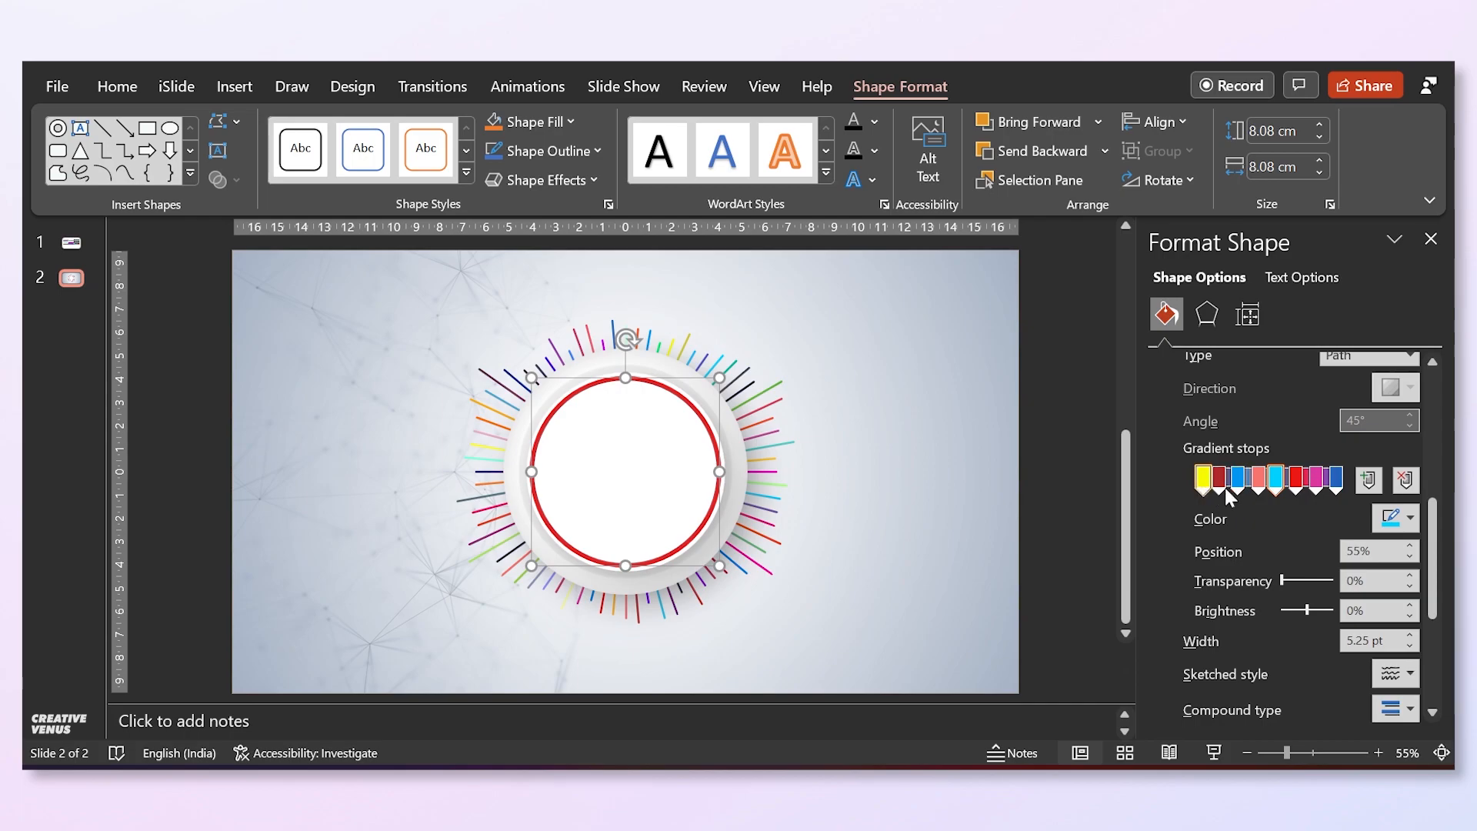
{"action": "left_click", "coordinate": [1259, 480]}
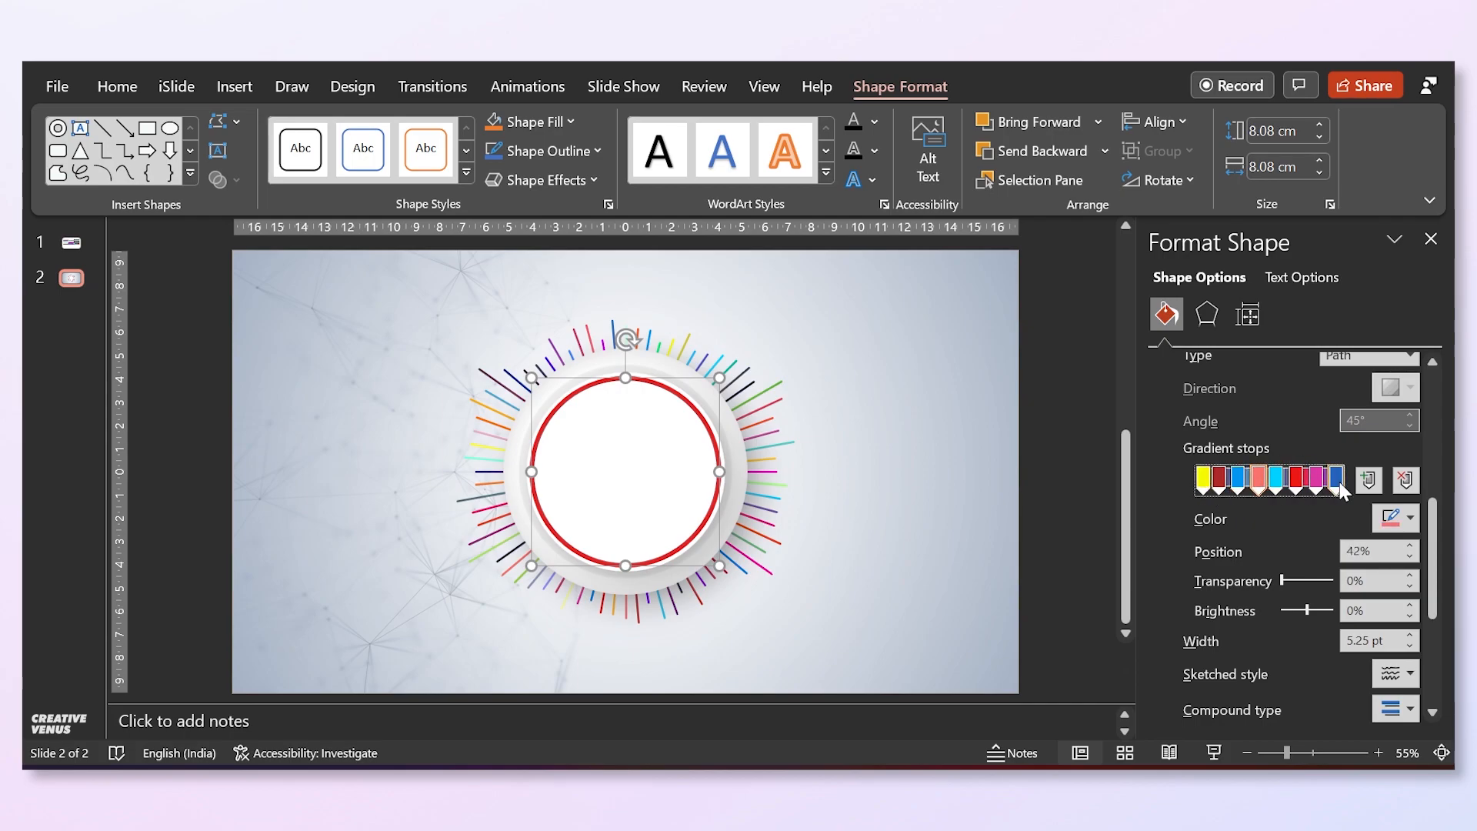
{"action": "left_click", "coordinate": [1404, 480]}
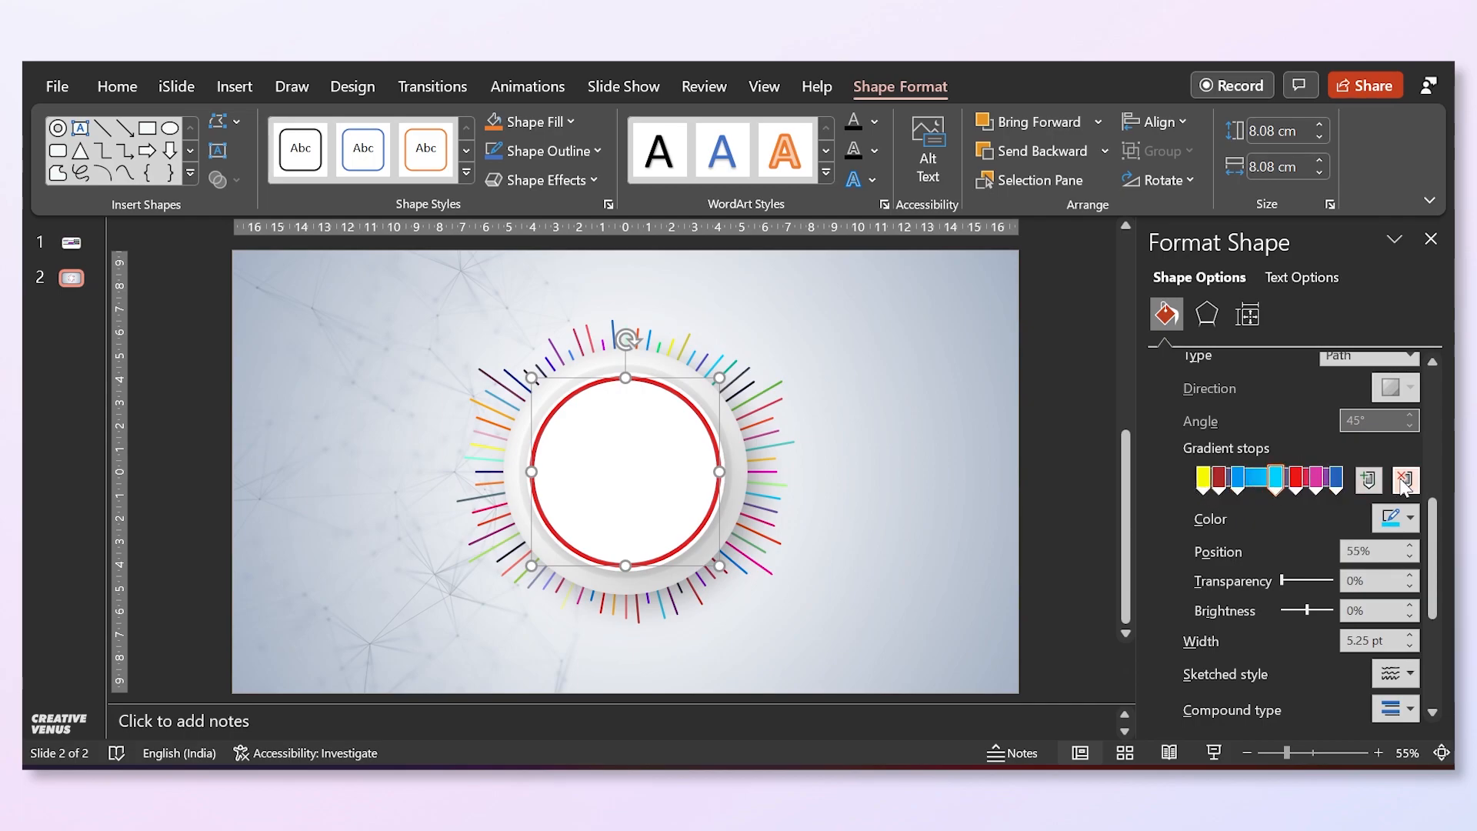
{"action": "mouse_move", "coordinate": [1277, 480]}
{"action": "left_mouse_down"}
{"action": "mouse_move", "coordinate": [1236, 487]}
{"action": "mouse_move", "coordinate": [1258, 489]}
{"action": "left_mouse_up"}
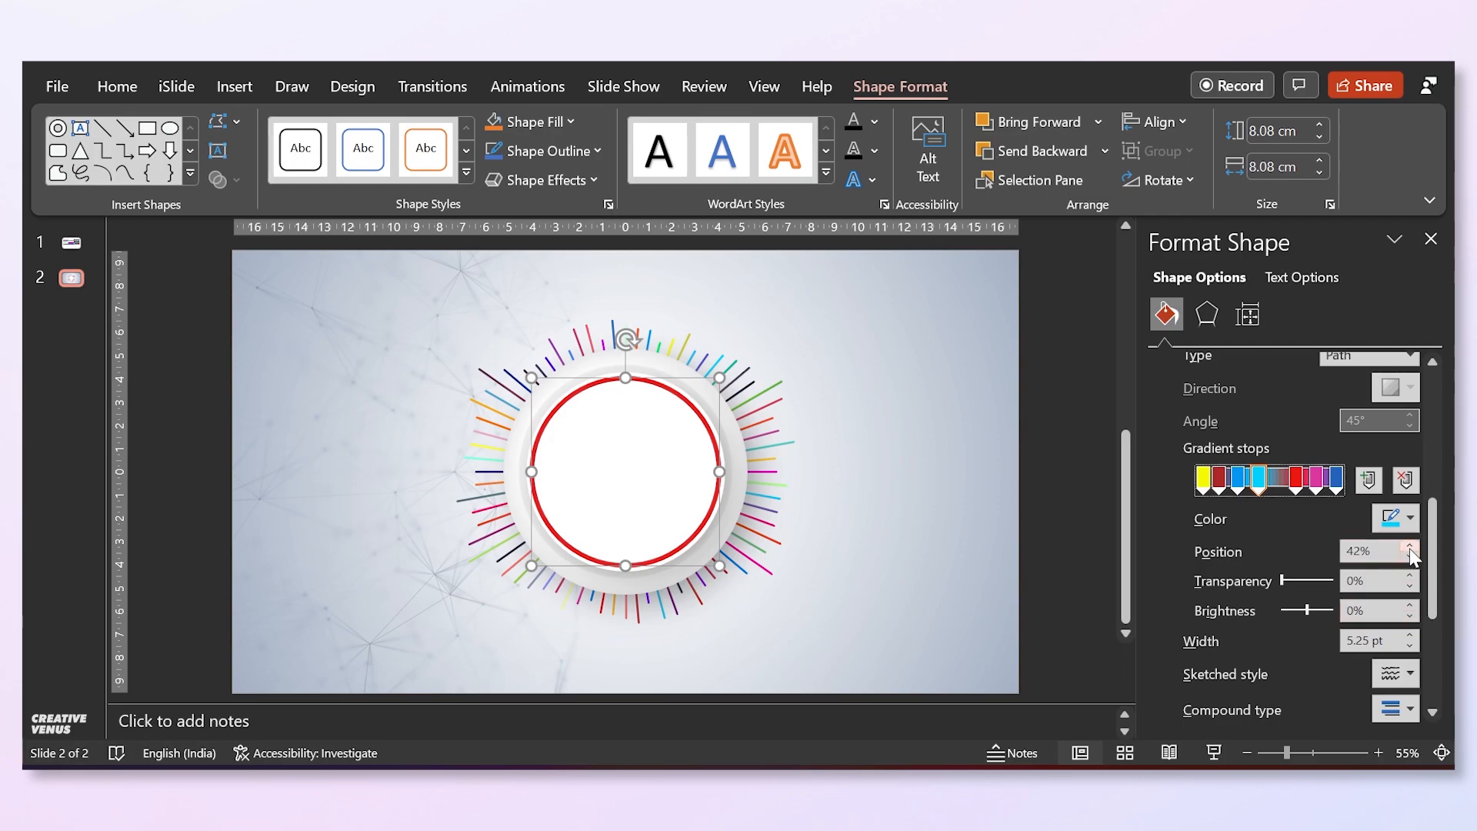
Increase the circle's outline width to 32.75 pt.
{"action": "left_click", "coordinate": [1408, 635]}
{"action": "left_click", "coordinate": [1408, 635]}
{"action": "left_click", "coordinate": [1408, 635]}
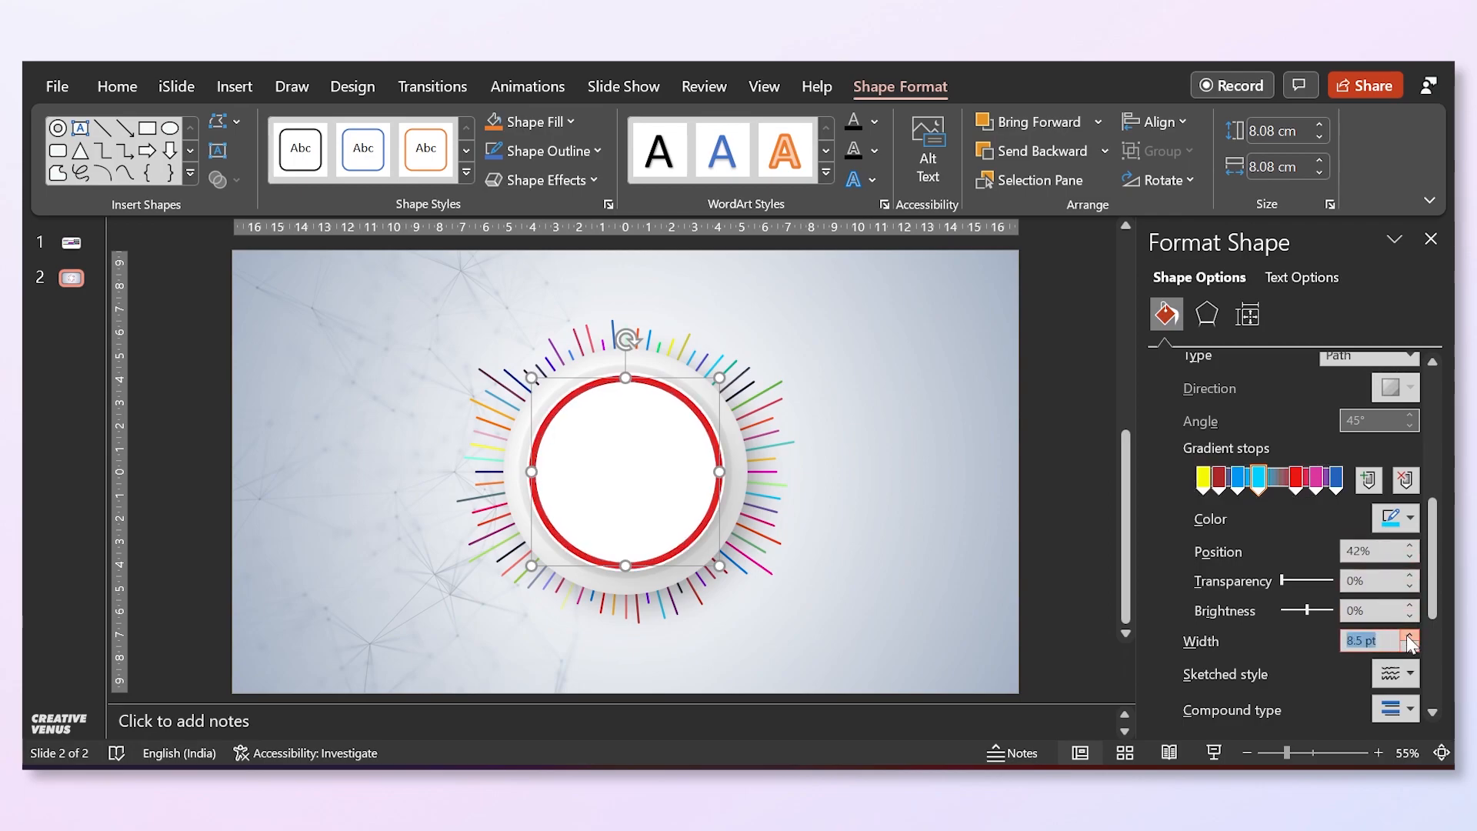
{"action": "left_click", "coordinate": [1408, 634]}
{"action": "left_click", "coordinate": [1408, 634]}
{"action": "left_click", "coordinate": [1408, 635]}
{"action": "left_click", "coordinate": [1408, 635]}
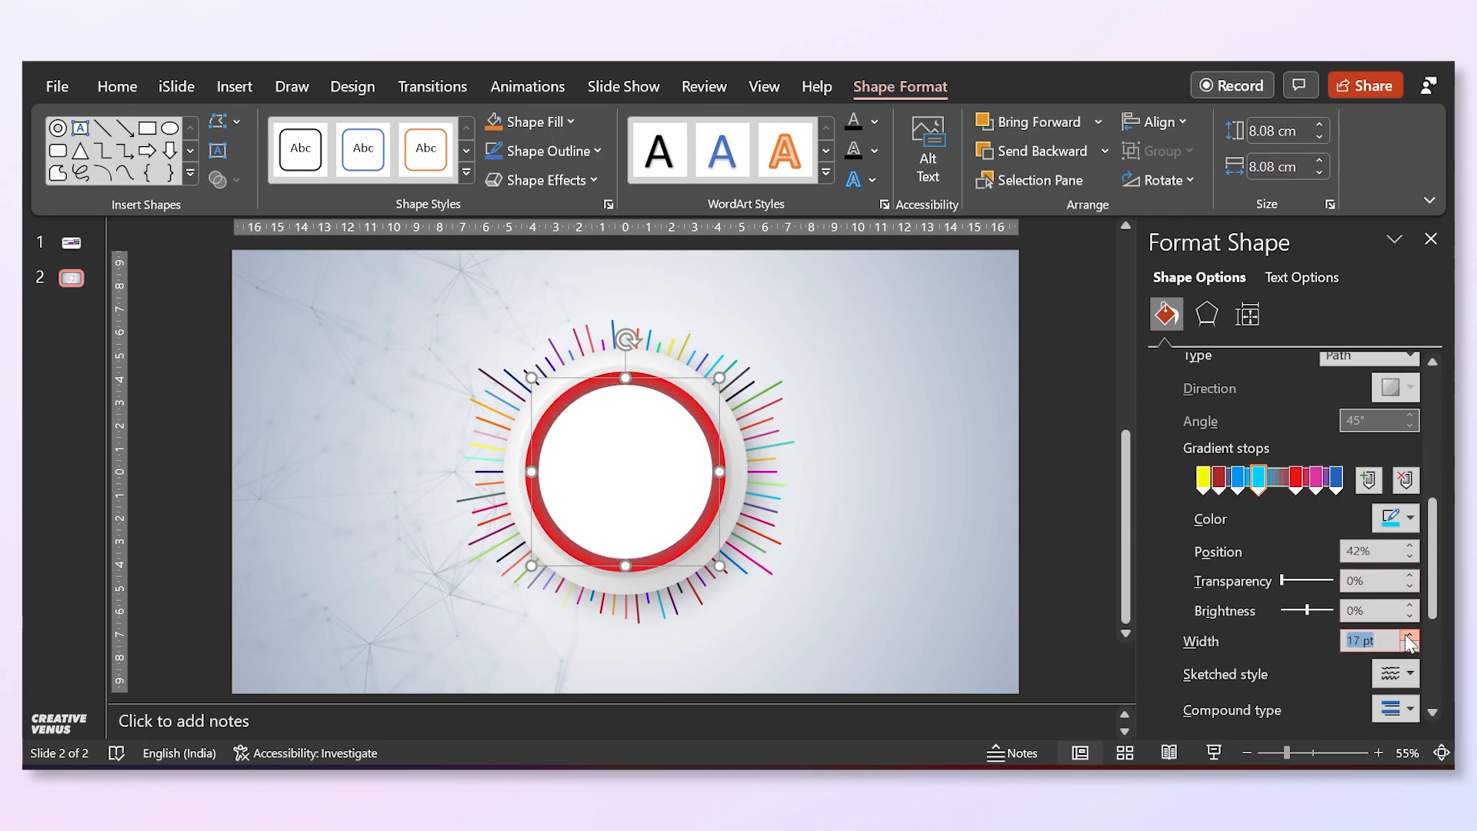
{"action": "left_click", "coordinate": [1408, 635]}
{"action": "left_click", "coordinate": [1408, 635]}
{"action": "left_click", "coordinate": [1408, 635]}
{"action": "left_click", "coordinate": [1408, 635]}
{"action": "left_click", "coordinate": [1408, 635]}
{"action": "left_click", "coordinate": [1408, 634]}
{"action": "left_click", "coordinate": [1408, 635]}
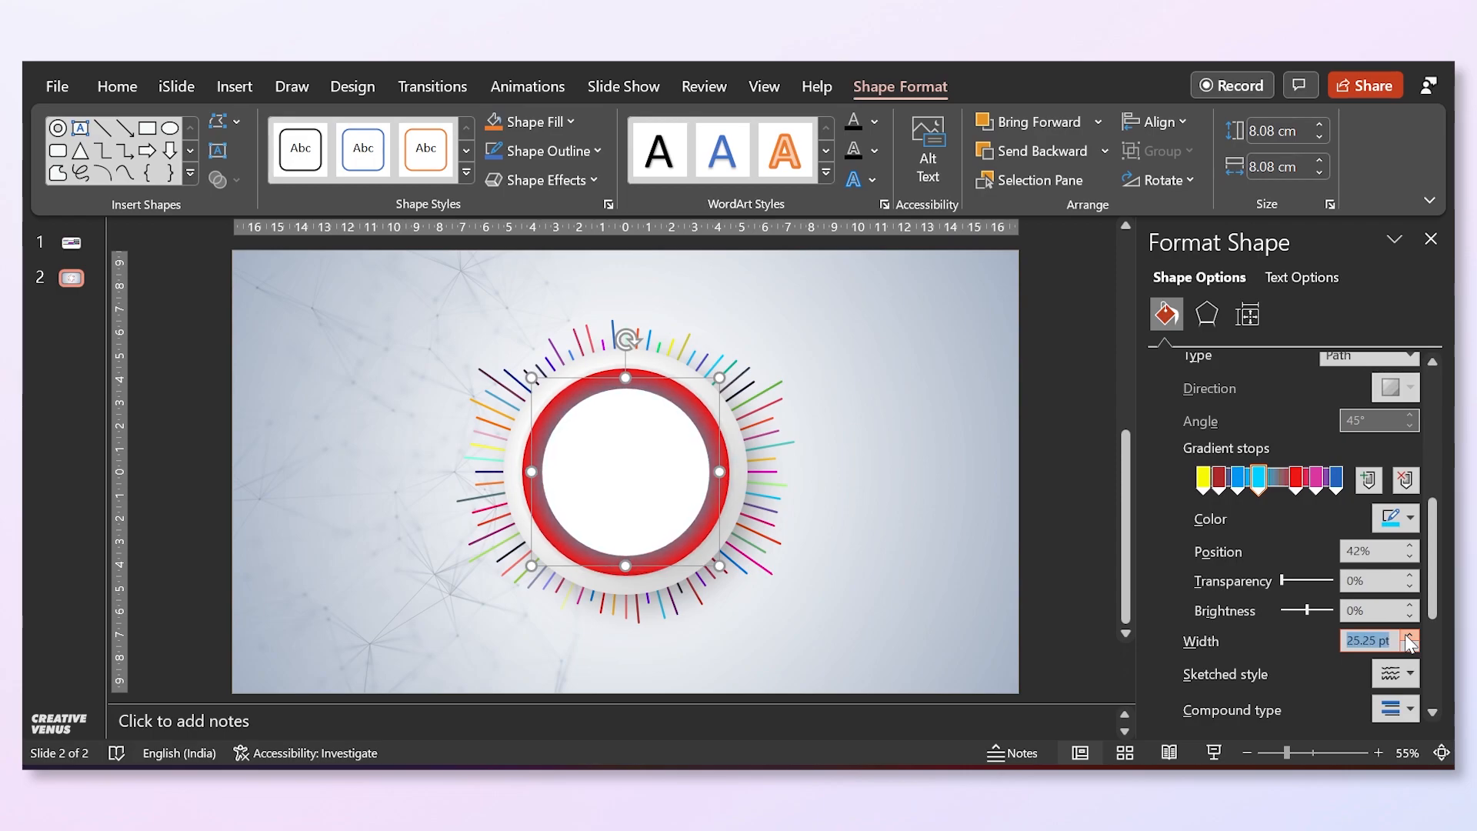
{"action": "left_click", "coordinate": [1408, 635]}
{"action": "left_click", "coordinate": [1408, 635]}
{"action": "left_click", "coordinate": [1408, 635]}
{"action": "left_click", "coordinate": [1408, 635]}
{"action": "left_click", "coordinate": [1408, 635]}
{"action": "left_click", "coordinate": [1408, 634]}
{"action": "left_click", "coordinate": [1408, 635]}
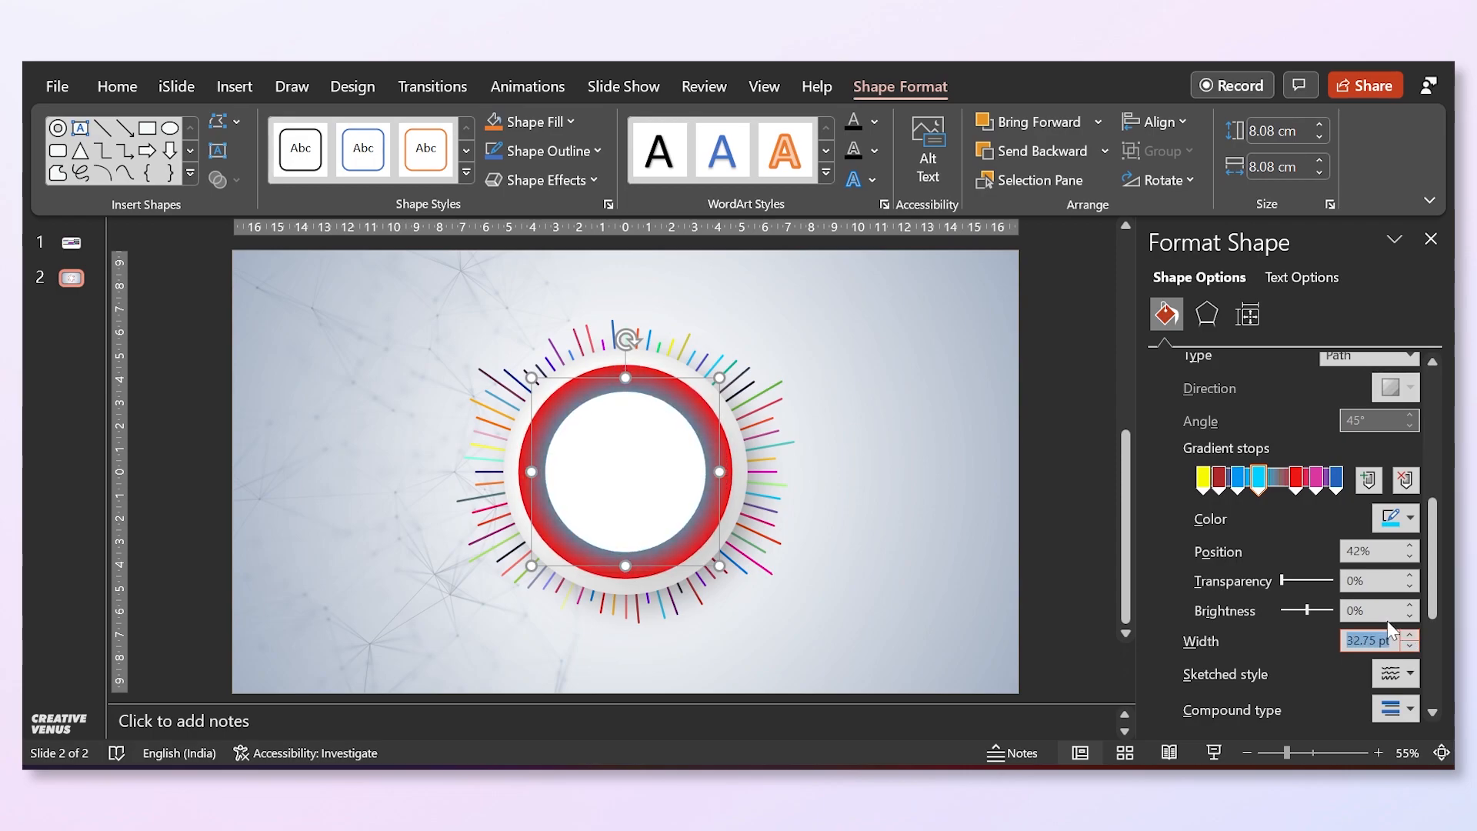
Change the circle's outline gradient to the Linear type.
{"action": "scroll", "coordinate": [1224, 589], "scroll_direction": "up", "scroll_amount": 8}
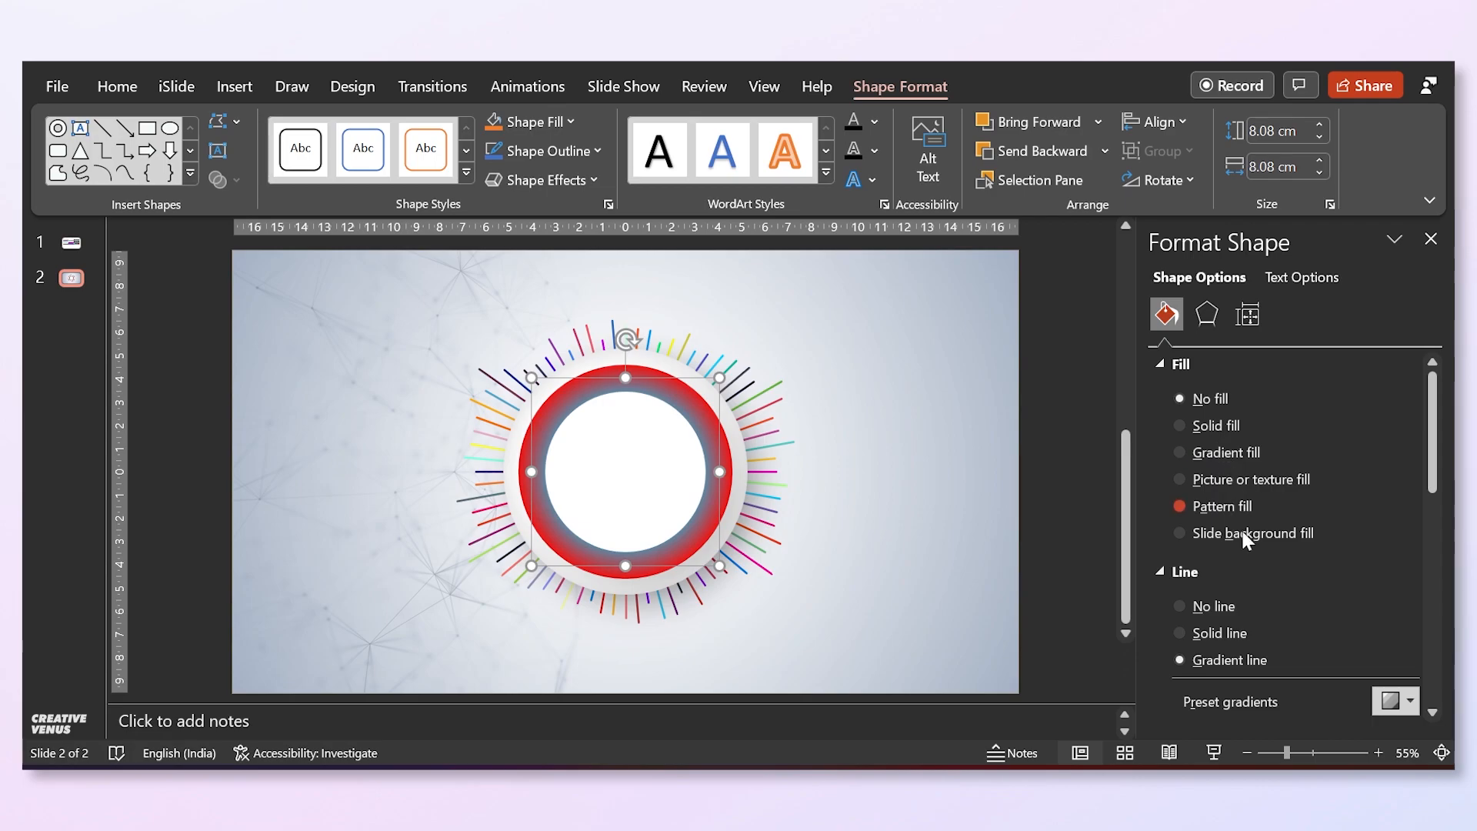
{"action": "scroll", "coordinate": [1247, 538], "scroll_direction": "down", "scroll_amount": 7}
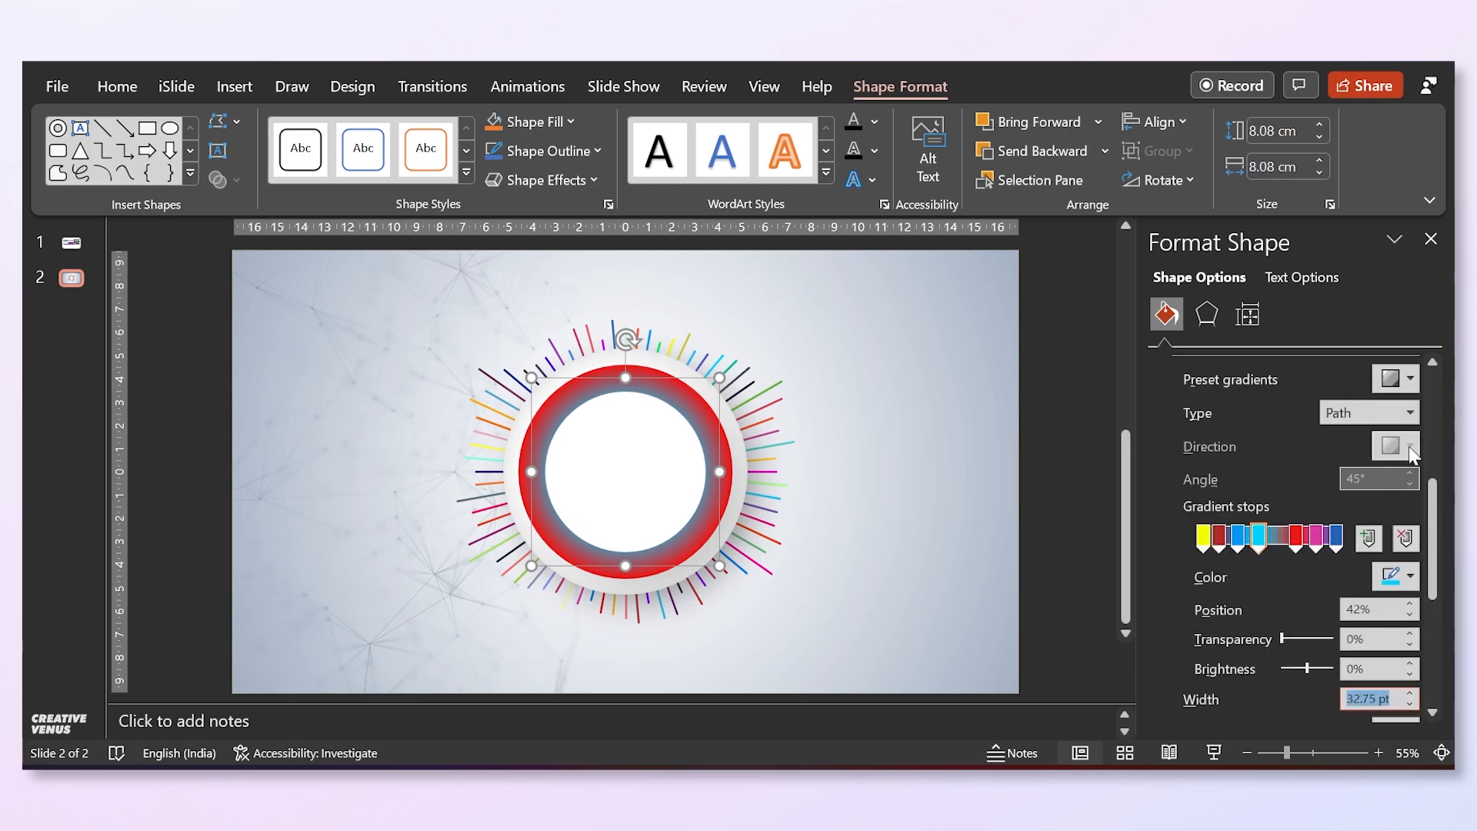
{"action": "scroll", "coordinate": [1308, 461], "scroll_direction": "up", "scroll_amount": 3}
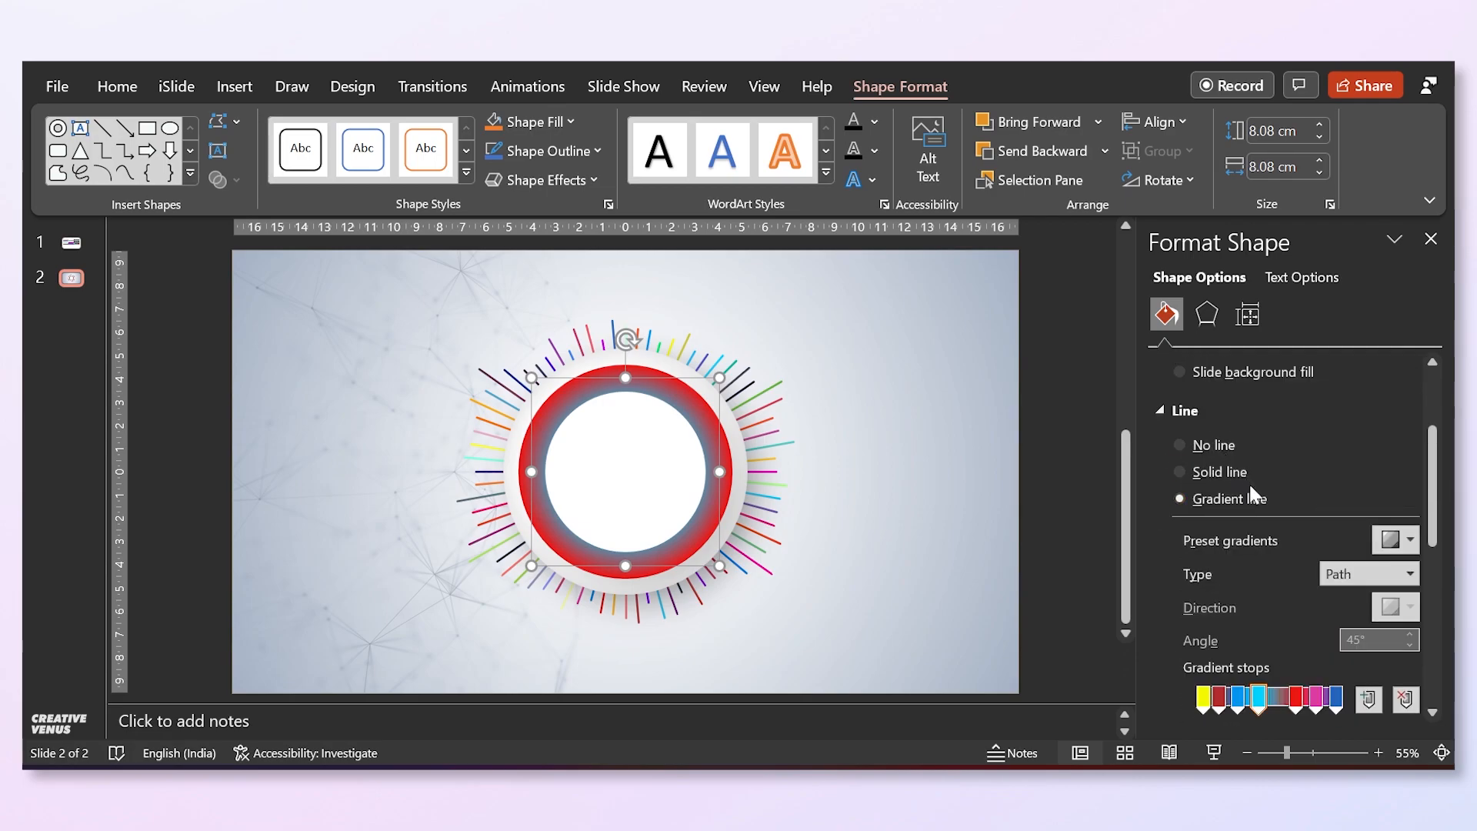
{"action": "scroll", "coordinate": [1246, 539], "scroll_direction": "down", "scroll_amount": 2}
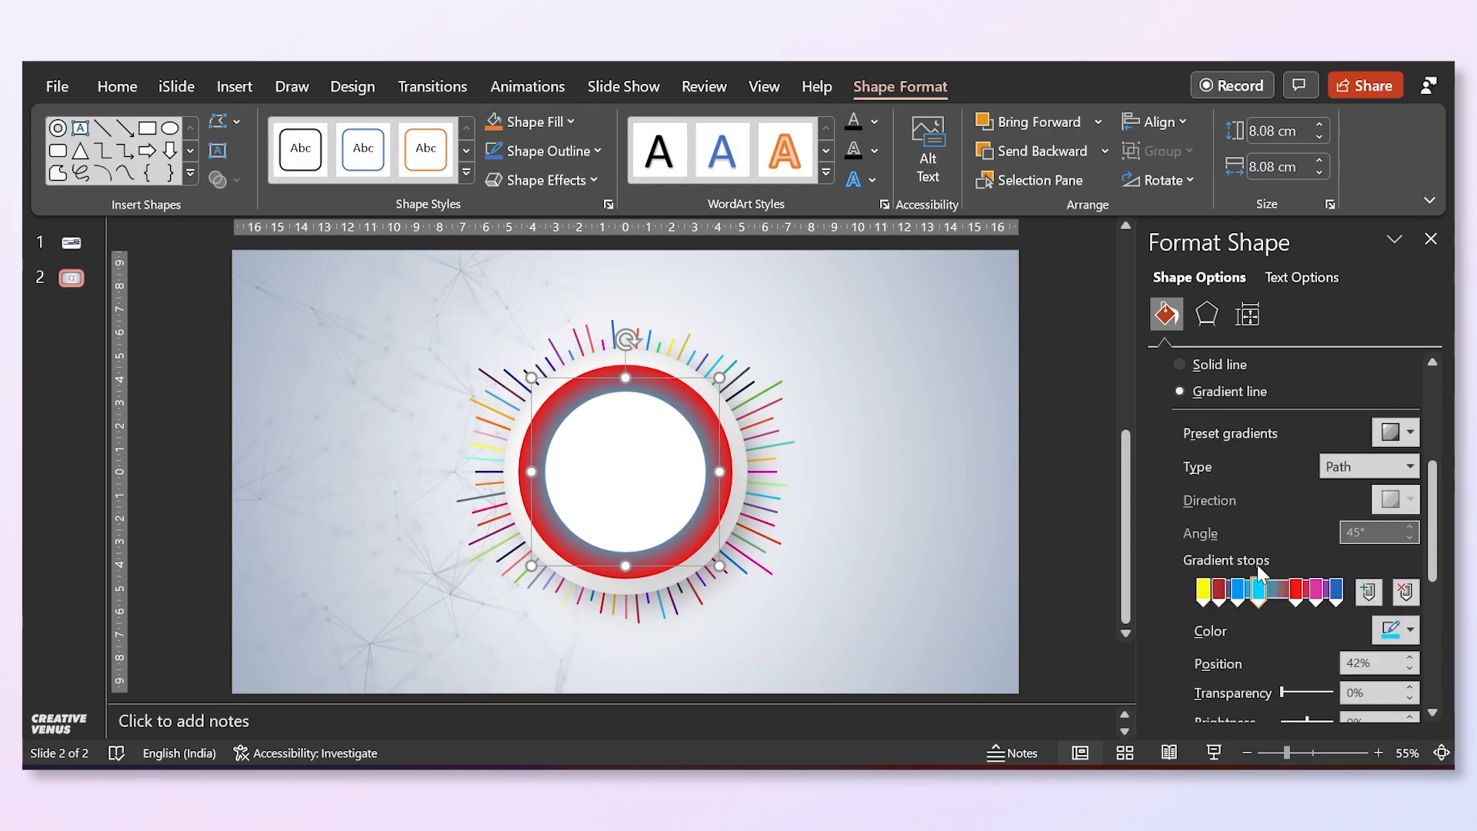
{"action": "left_click", "coordinate": [1385, 466]}
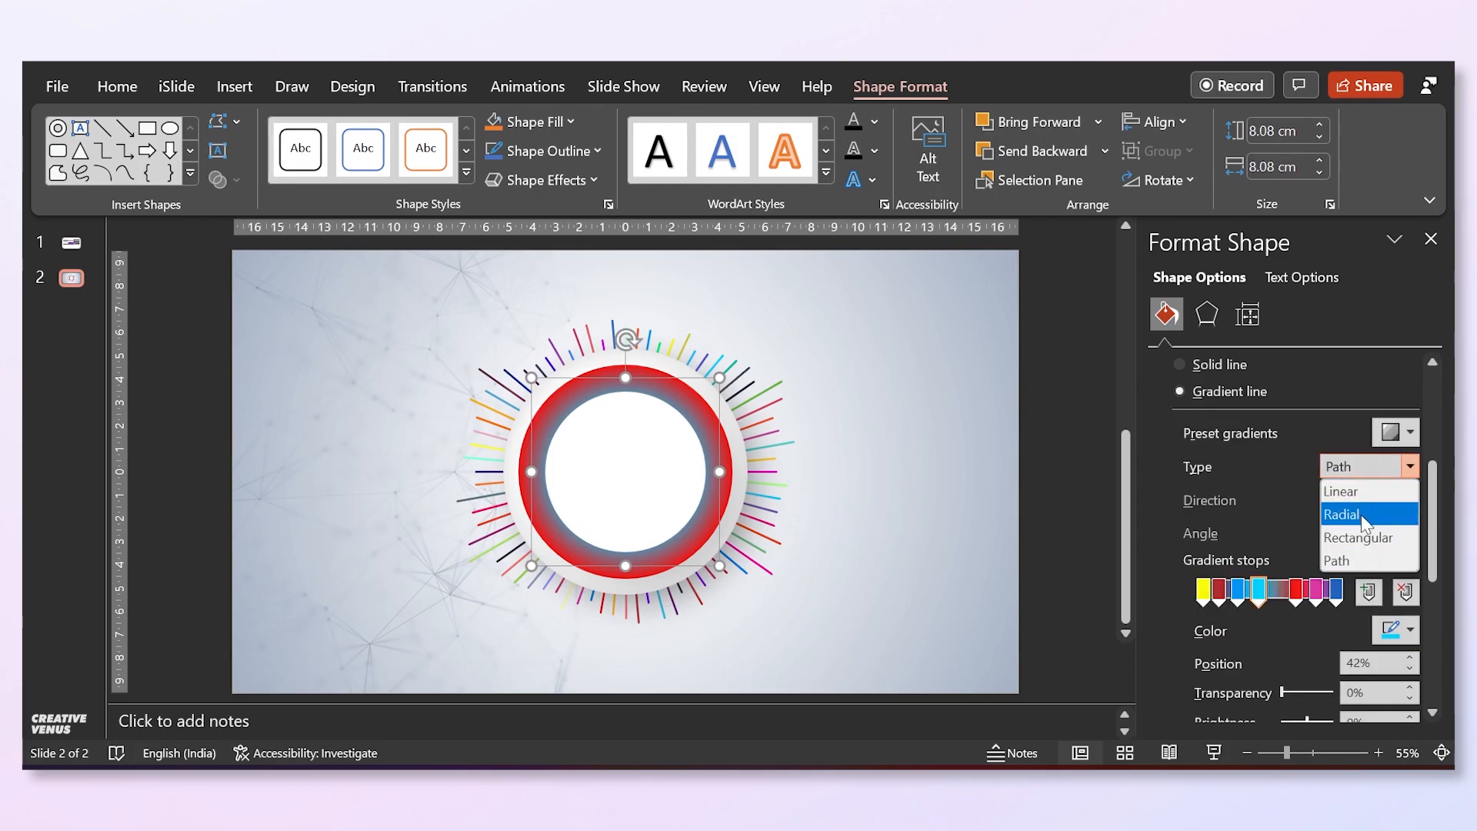
{"action": "left_click", "coordinate": [1355, 494]}
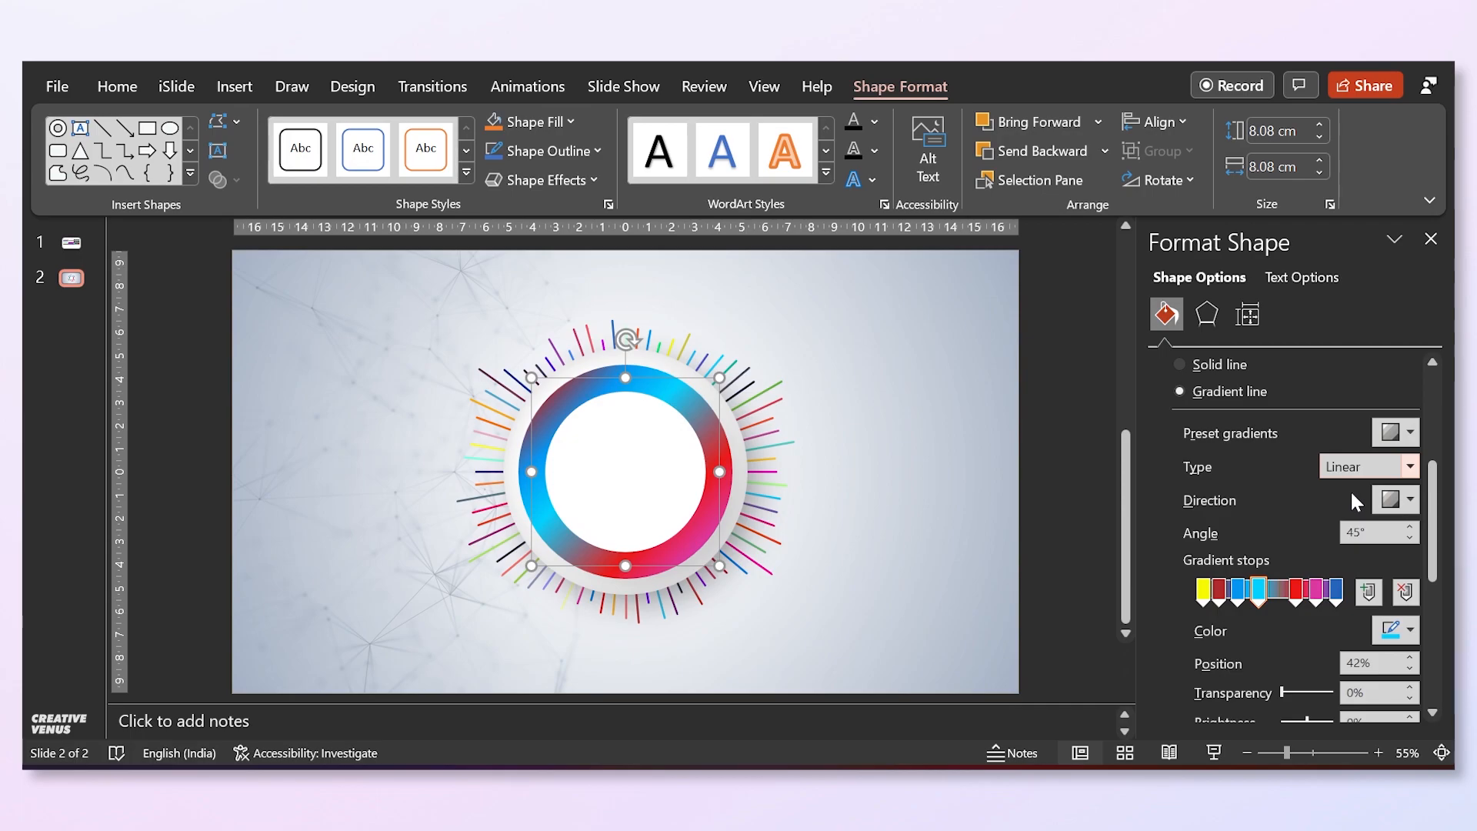
Redistribute the stops of the circle's outline gradient, moving the magenta stop to 77% and the bright blue stop to 43%.
{"action": "mouse_move", "coordinate": [1299, 596]}
{"action": "left_mouse_down"}
{"action": "mouse_move", "coordinate": [1283, 595]}
{"action": "mouse_move", "coordinate": [1336, 599]}
{"action": "mouse_move", "coordinate": [1311, 601]}
{"action": "left_mouse_up"}
{"action": "left_click", "coordinate": [1316, 596]}
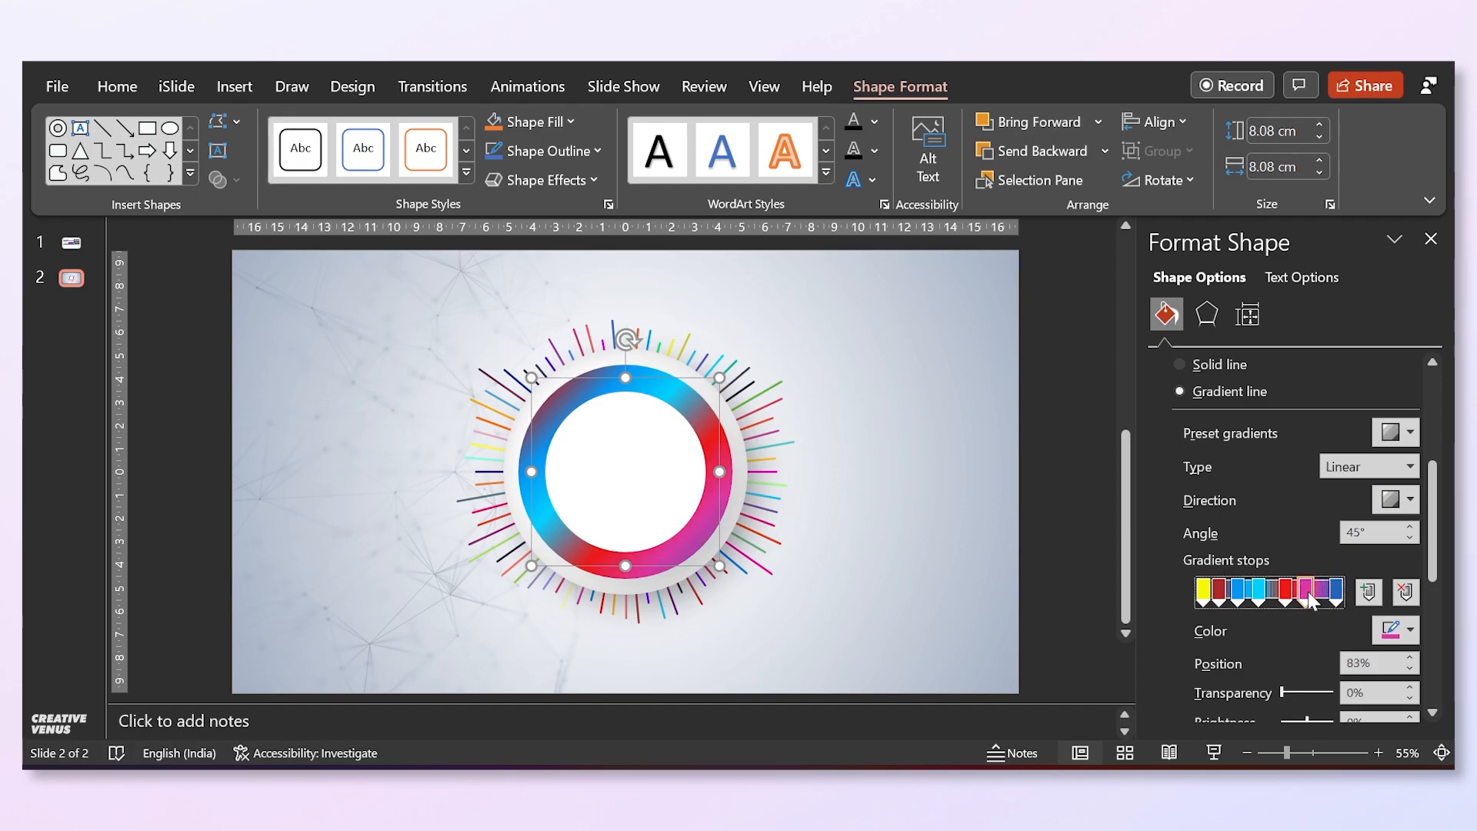
{"action": "left_click", "coordinate": [1321, 597]}
{"action": "left_click", "coordinate": [1305, 597]}
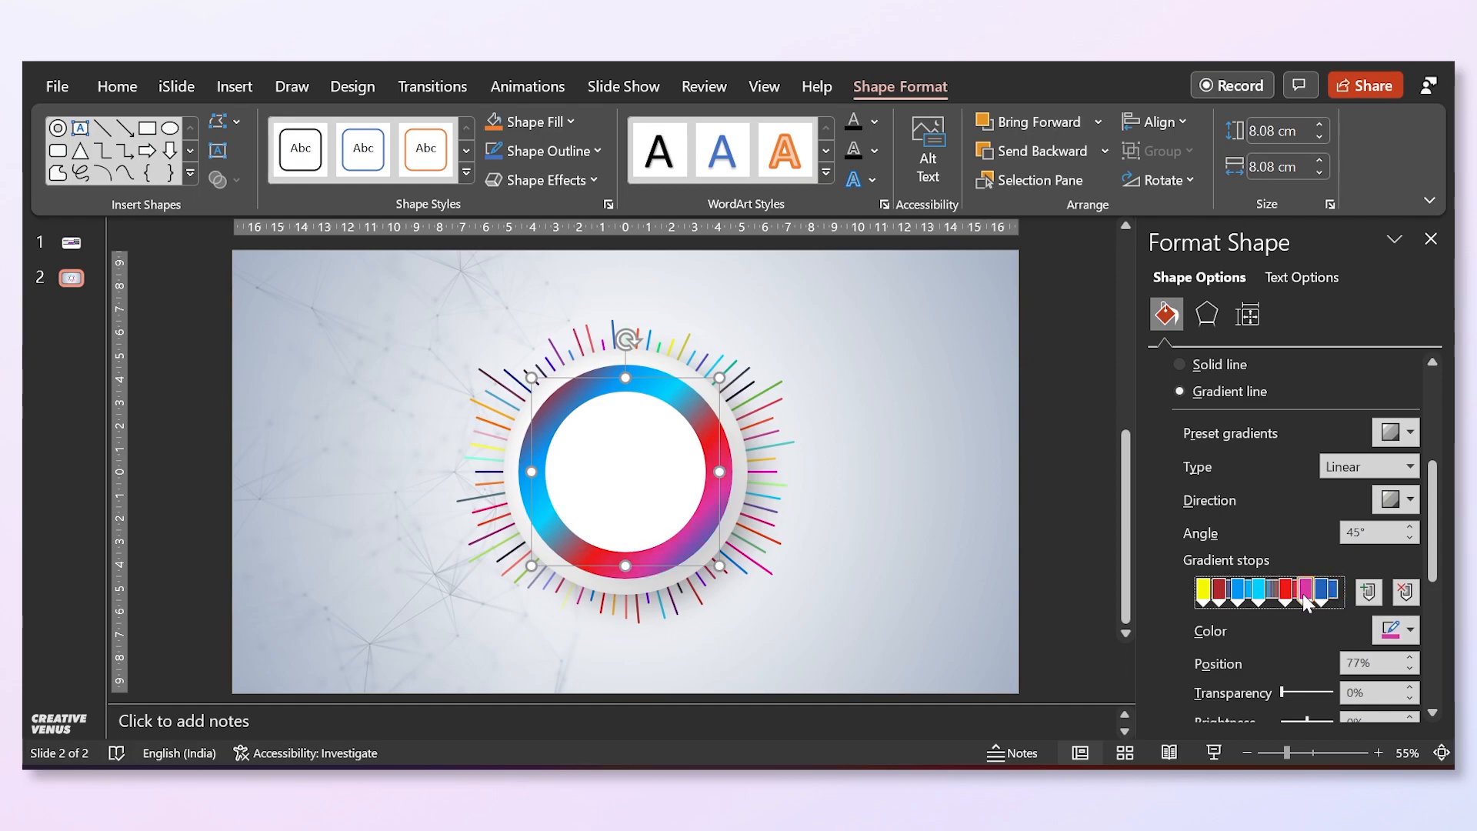
{"action": "mouse_move", "coordinate": [1286, 598]}
{"action": "left_mouse_down"}
{"action": "mouse_move", "coordinate": [1230, 601]}
{"action": "mouse_move", "coordinate": [1265, 609]}
{"action": "left_mouse_up"}
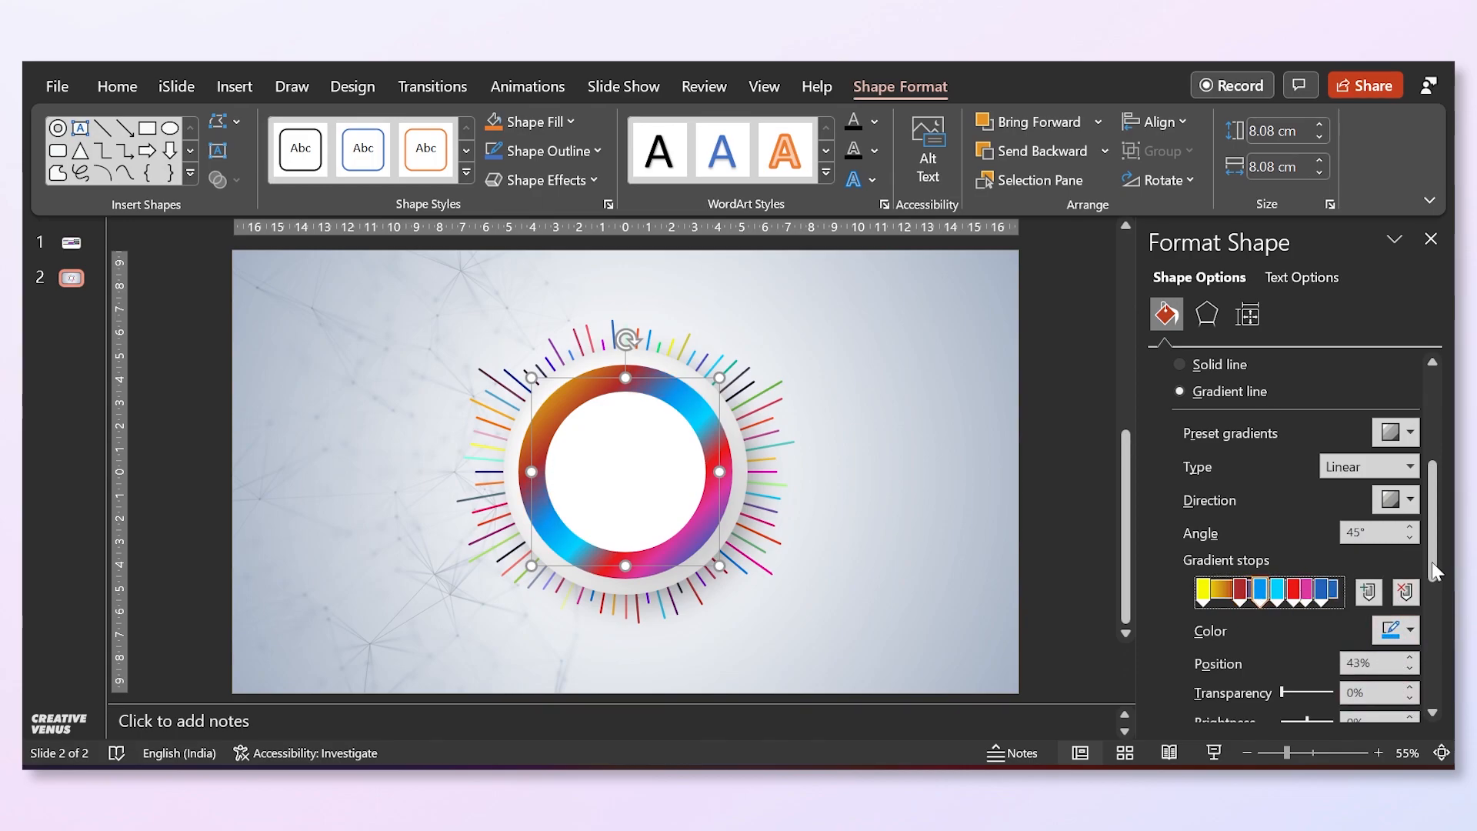
Reduce the circle's outline width until only a thin multicolour ring surrounds the white centre.
{"action": "scroll", "coordinate": [1432, 570], "scroll_direction": "down", "scroll_amount": 5}
{"action": "left_click", "coordinate": [1409, 621]}
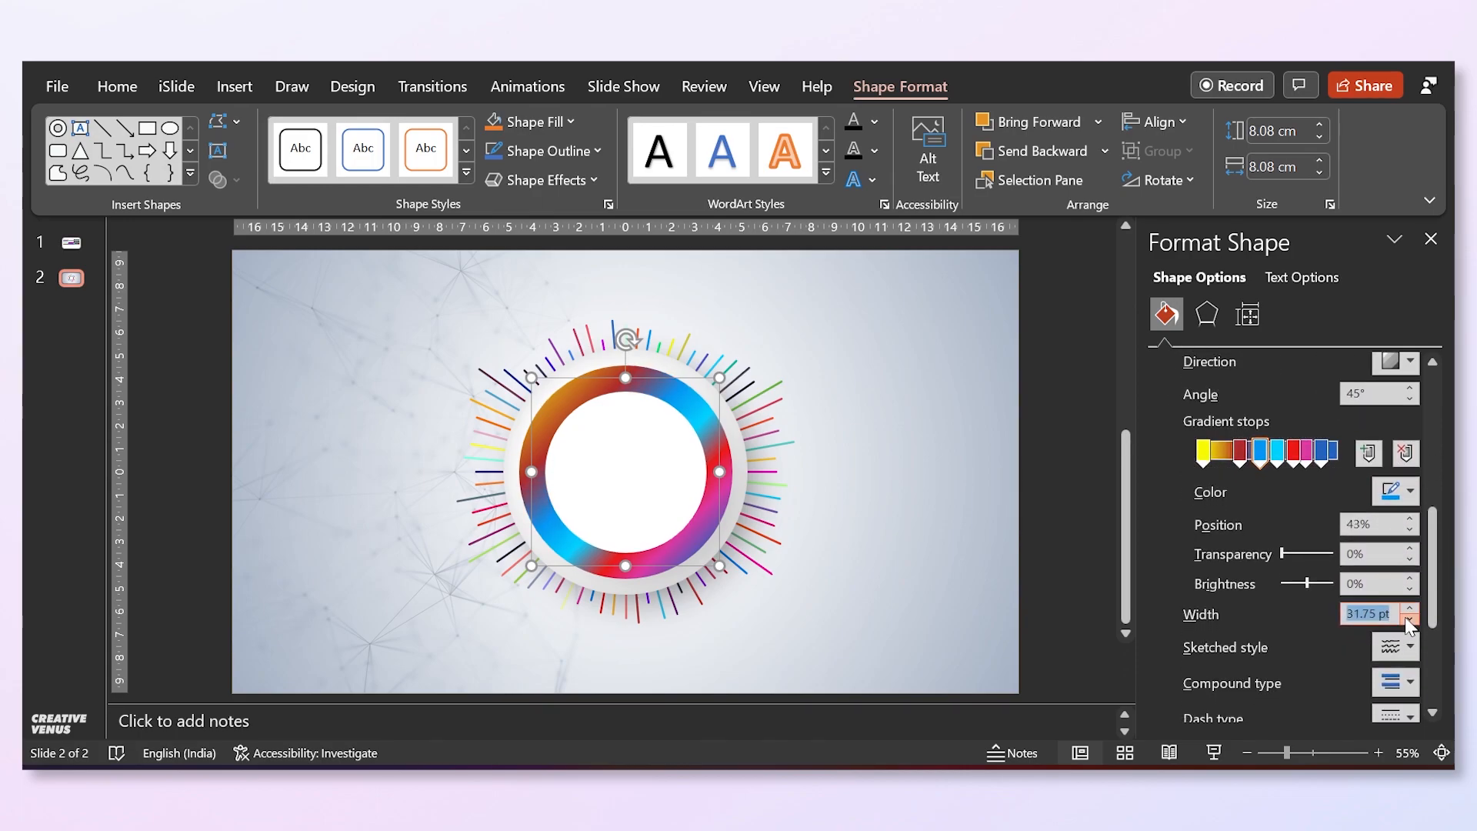
{"action": "left_click_drag", "start_coordinate": [1408, 620], "coordinate": [1409, 620]}
{"action": "left_click", "coordinate": [865, 511]}
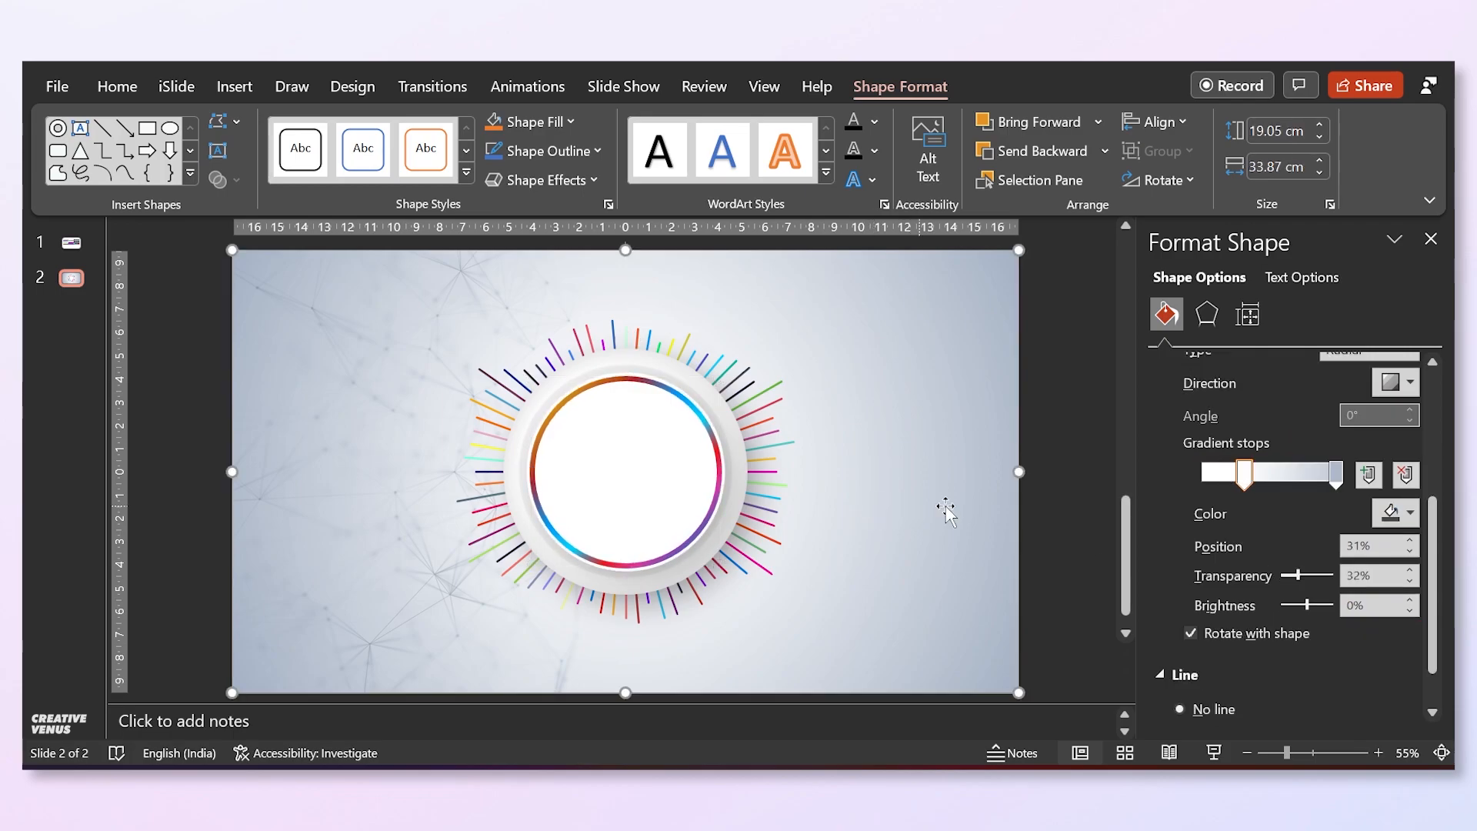
{"action": "left_click", "coordinate": [1066, 534]}
Insert a hollow circle about 18.95 cm in diameter and narrow its band to a slim ring.
{"action": "left_click", "coordinate": [234, 86]}
{"action": "left_click", "coordinate": [389, 169]}
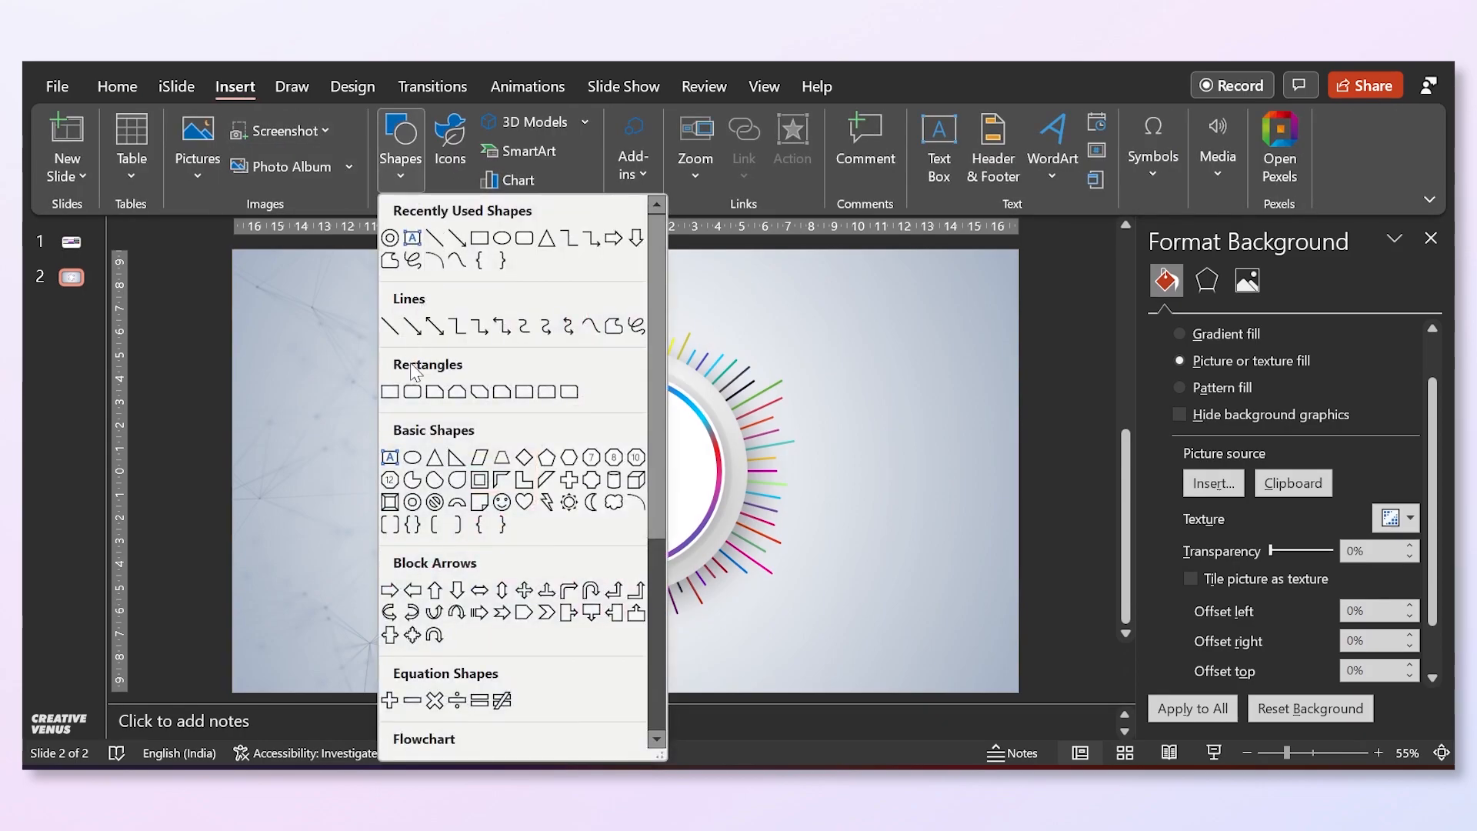
{"action": "left_click", "coordinate": [413, 502]}
{"action": "left_click_drag", "start_coordinate": [583, 435], "coordinate": [786, 561]}
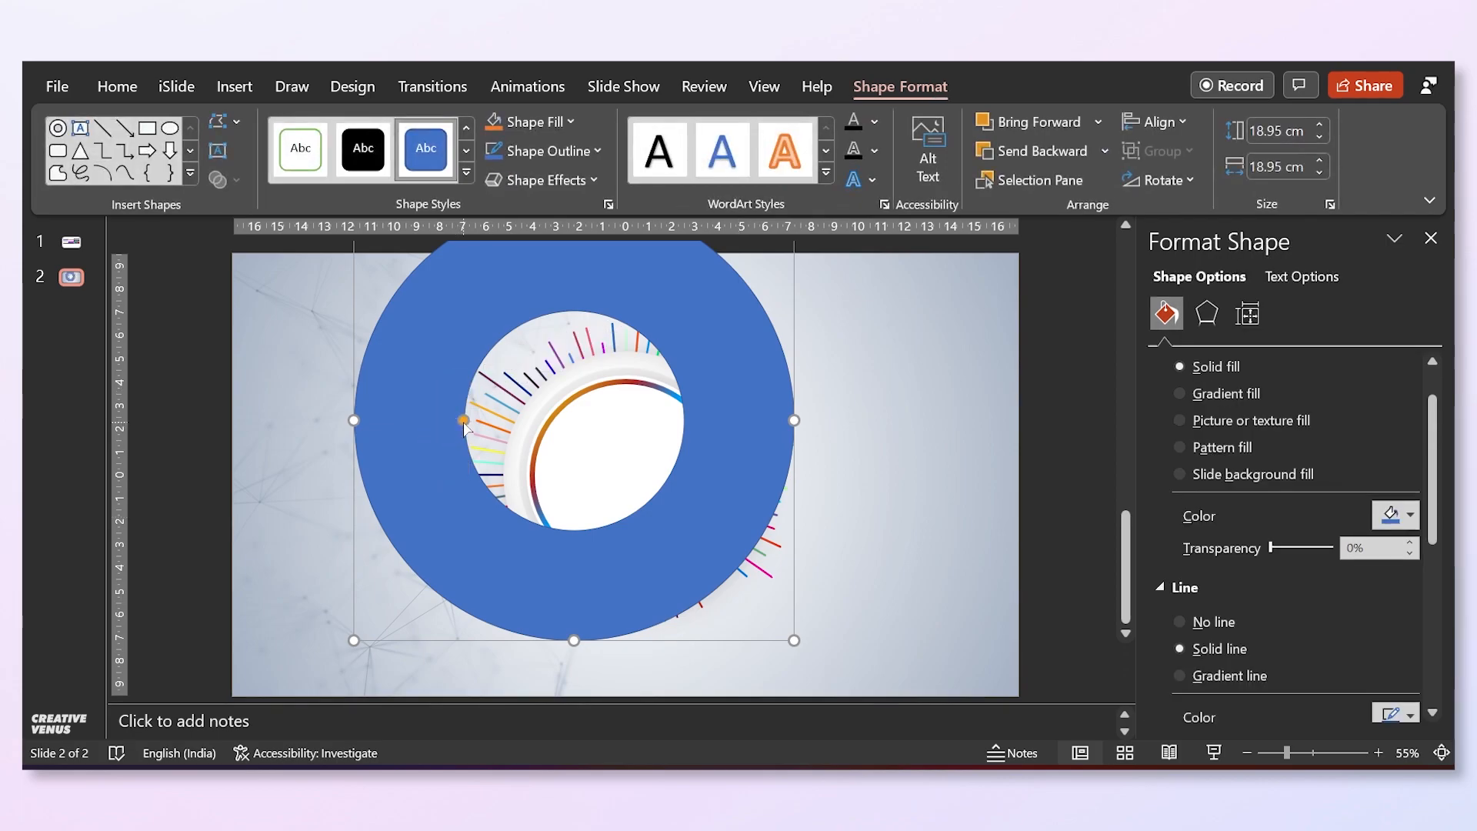
{"action": "left_click_drag", "start_coordinate": [464, 427], "coordinate": [385, 420]}
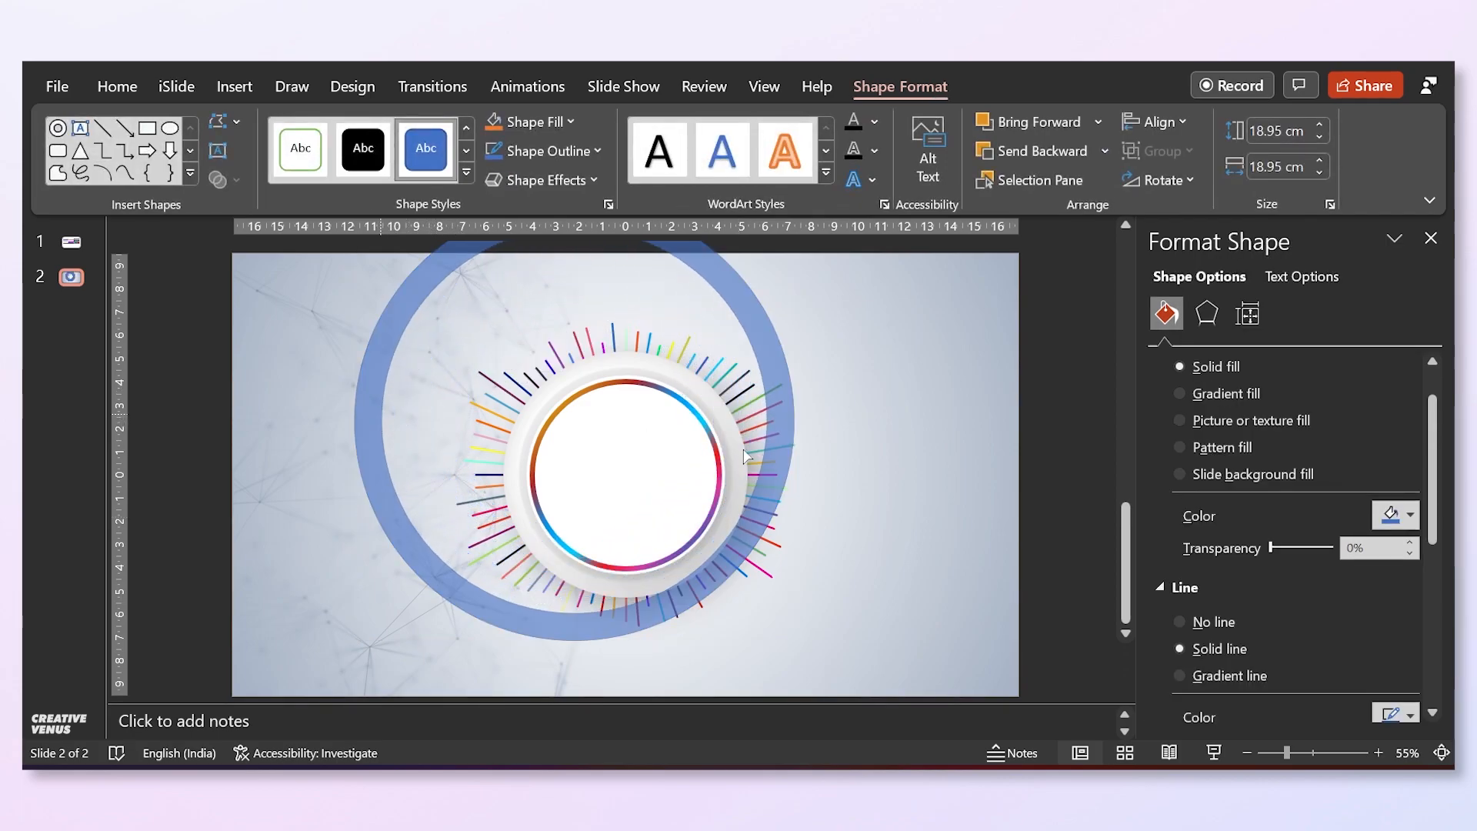
Remove the blue ring's outline and centre the ring around the circle of coloured lines.
{"action": "left_click_drag", "start_coordinate": [745, 456], "coordinate": [745, 455]}
{"action": "left_click", "coordinate": [1185, 619]}
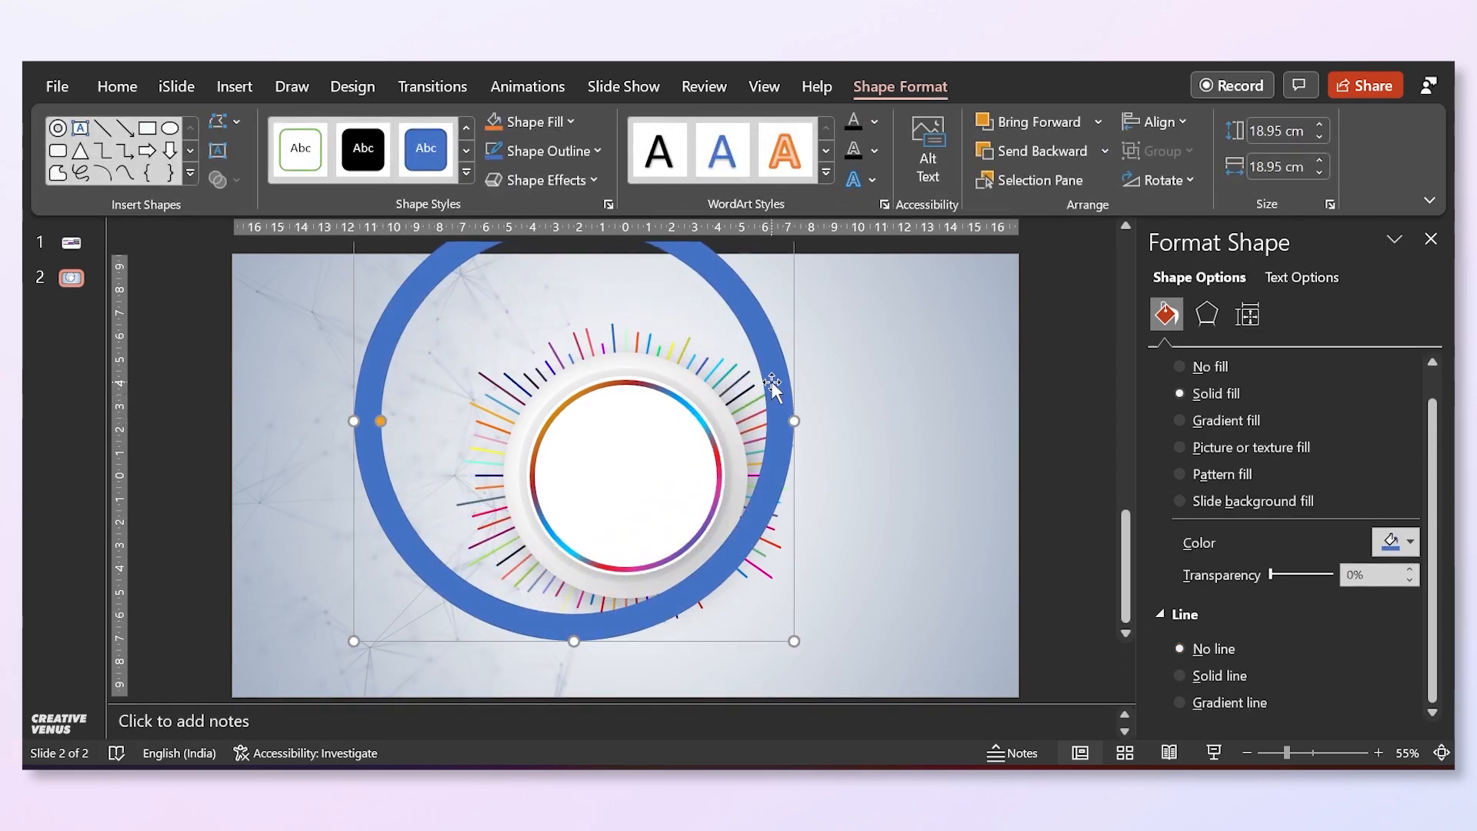
{"action": "left_click_drag", "start_coordinate": [772, 383], "coordinate": [821, 436]}
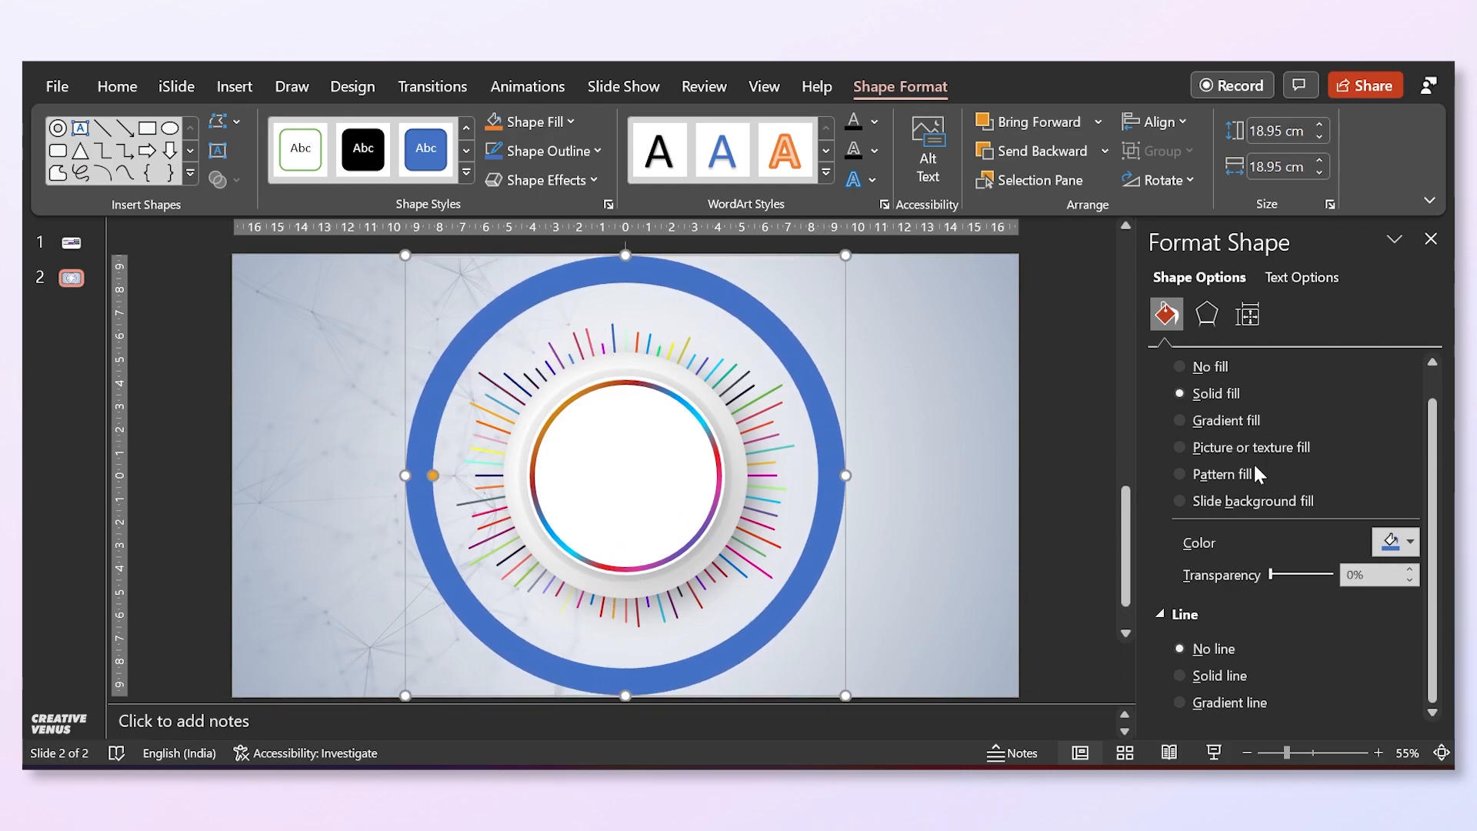
Fill the ring with black at 93% transparency.
{"action": "left_click", "coordinate": [1394, 541]}
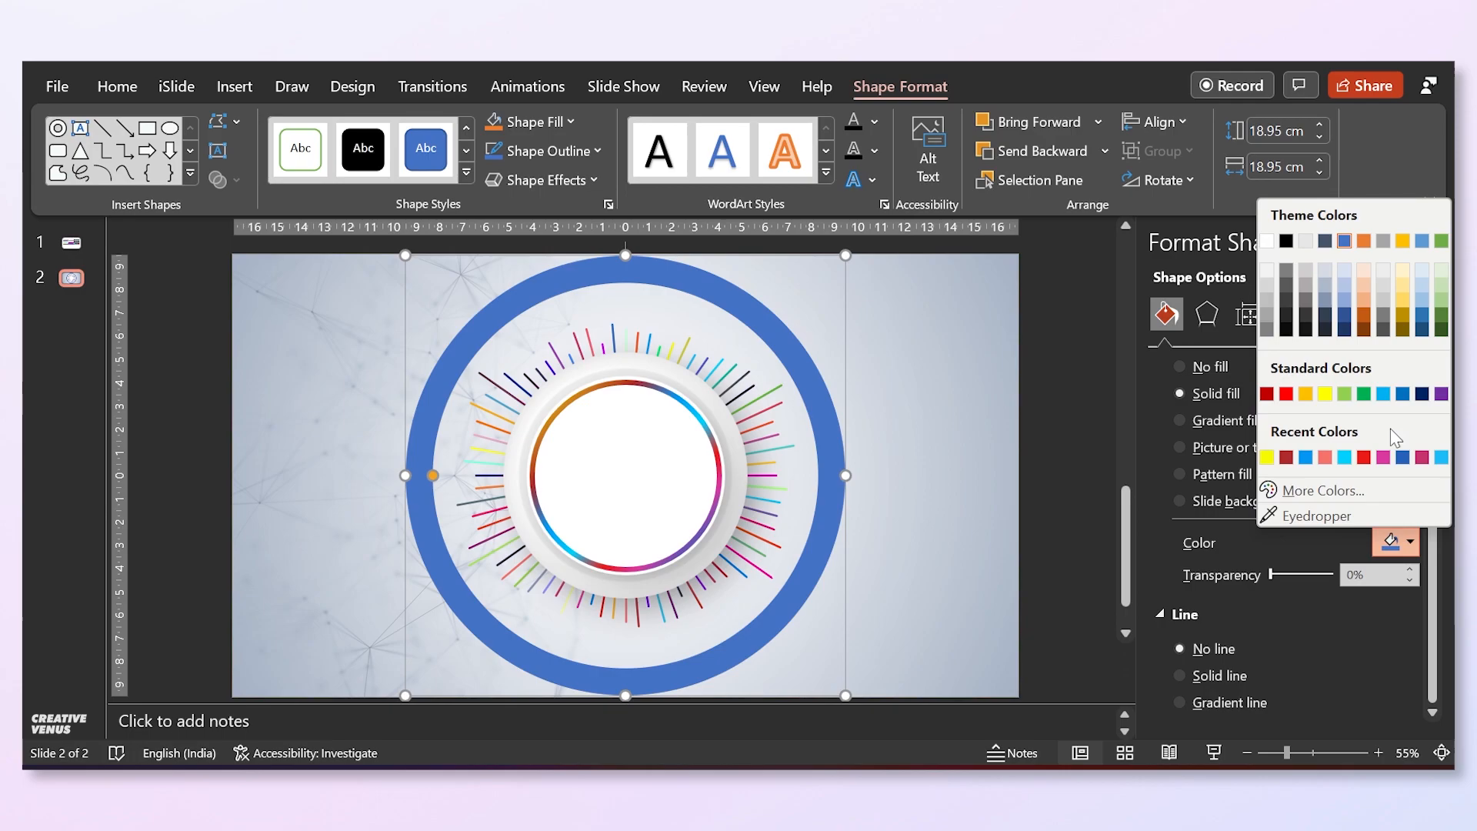
{"action": "left_click", "coordinate": [1287, 241]}
{"action": "left_click_drag", "start_coordinate": [1271, 574], "coordinate": [1325, 585]}
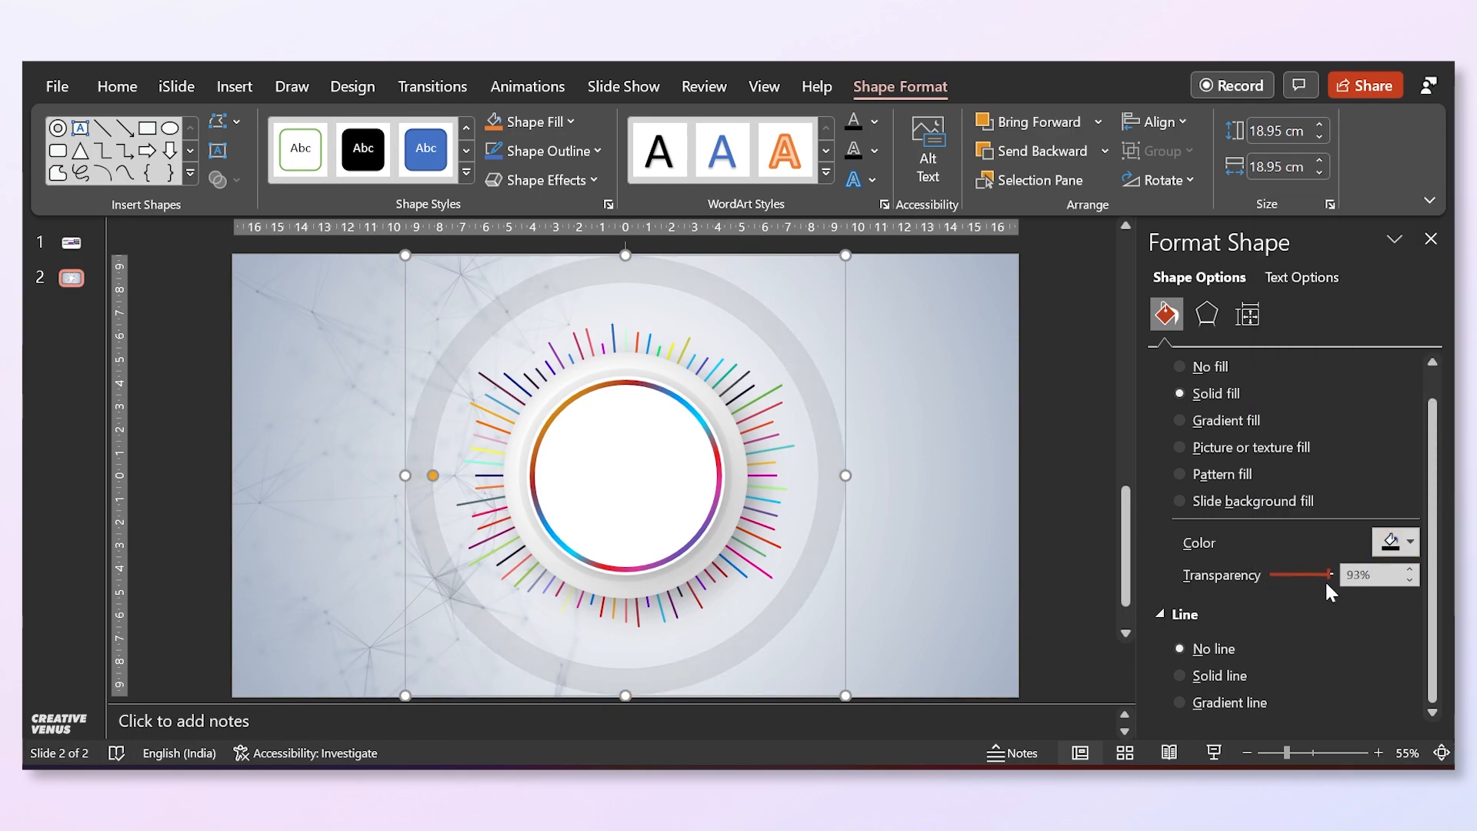
Send the dark ring to the back, followed by the full-slide gradient rectangle so it lies behind the ring.
{"action": "right_click", "coordinate": [846, 478]}
{"action": "left_click", "coordinate": [892, 396]}
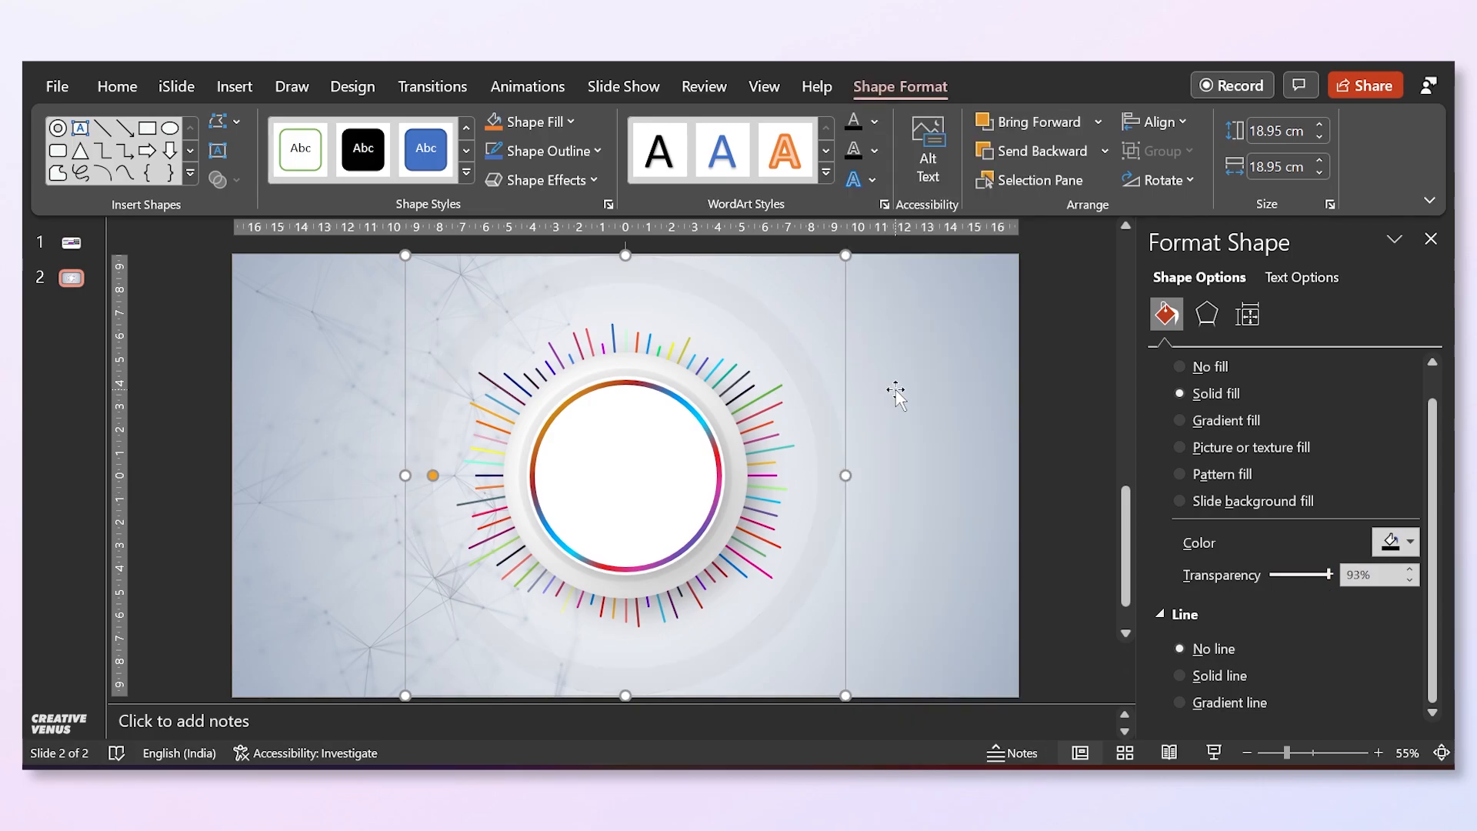
{"action": "left_click", "coordinate": [904, 391]}
{"action": "right_click", "coordinate": [910, 393]}
{"action": "left_click", "coordinate": [944, 409]}
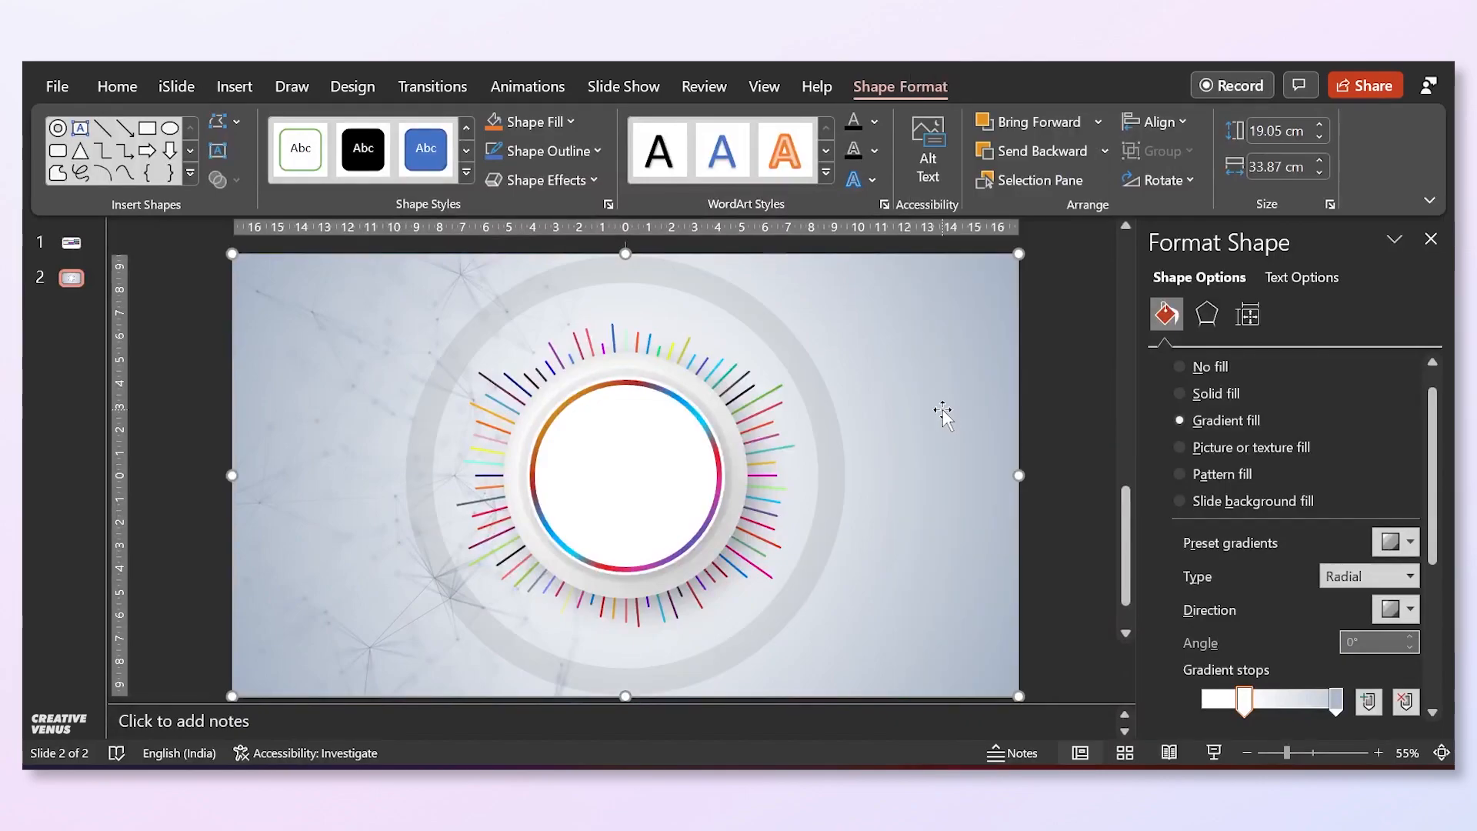
Widen the dark ring's band inward until it reaches the central white circle.
{"action": "left_click", "coordinate": [838, 454]}
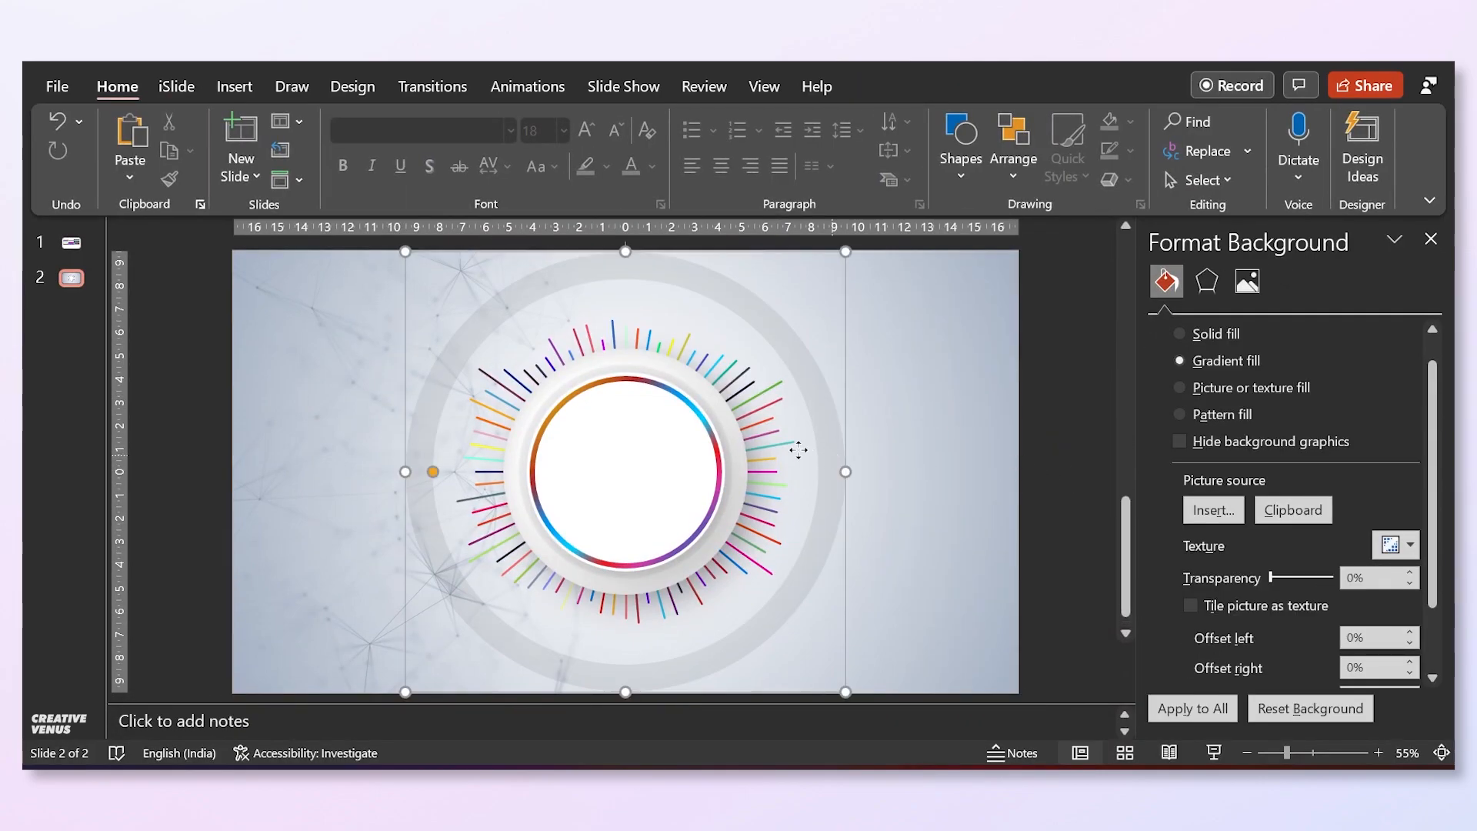
{"action": "left_click_drag", "start_coordinate": [433, 472], "coordinate": [511, 481]}
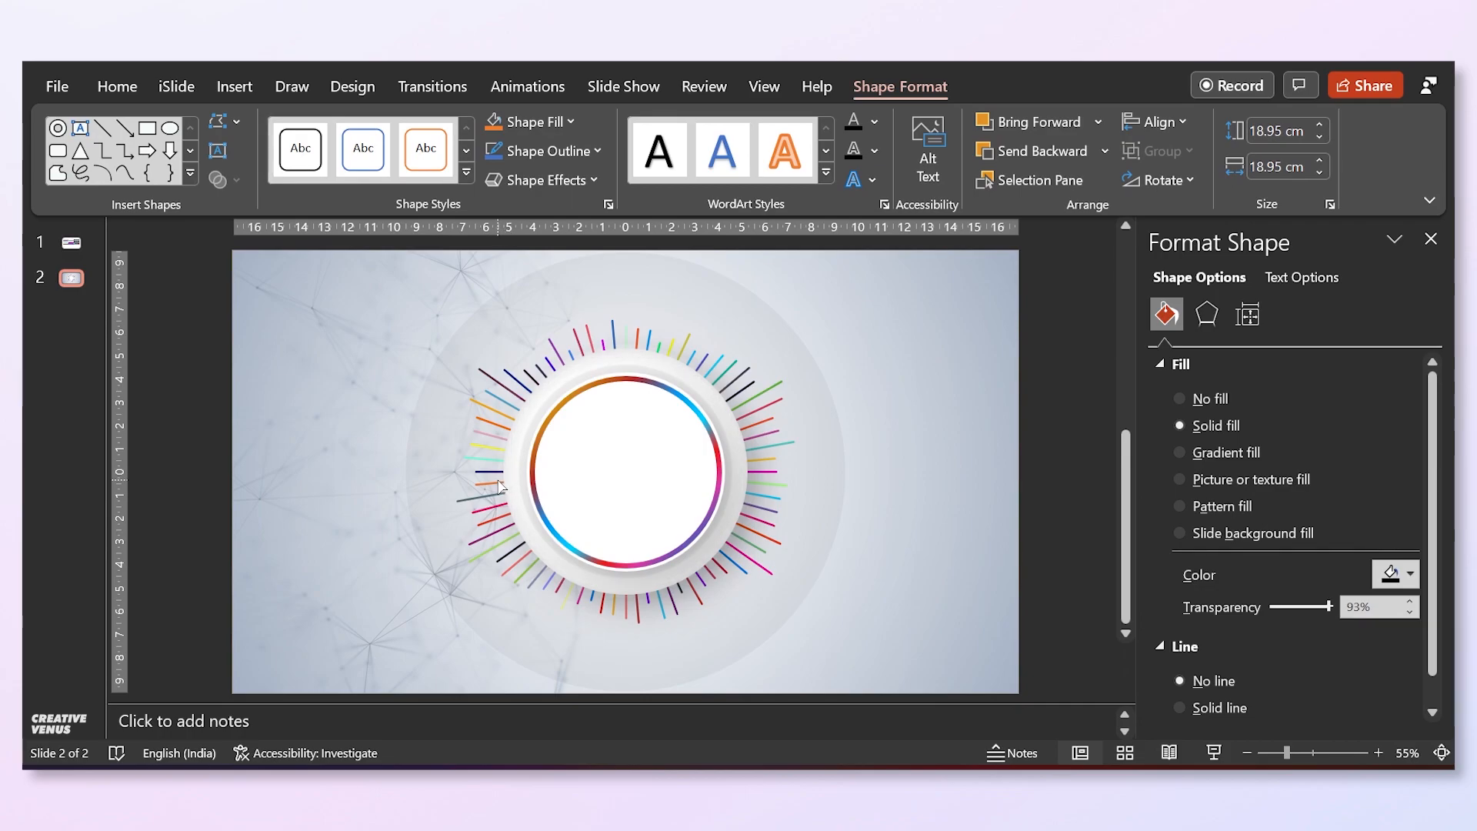
{"action": "left_click", "coordinate": [500, 486]}
{"action": "left_click", "coordinate": [1045, 531]}
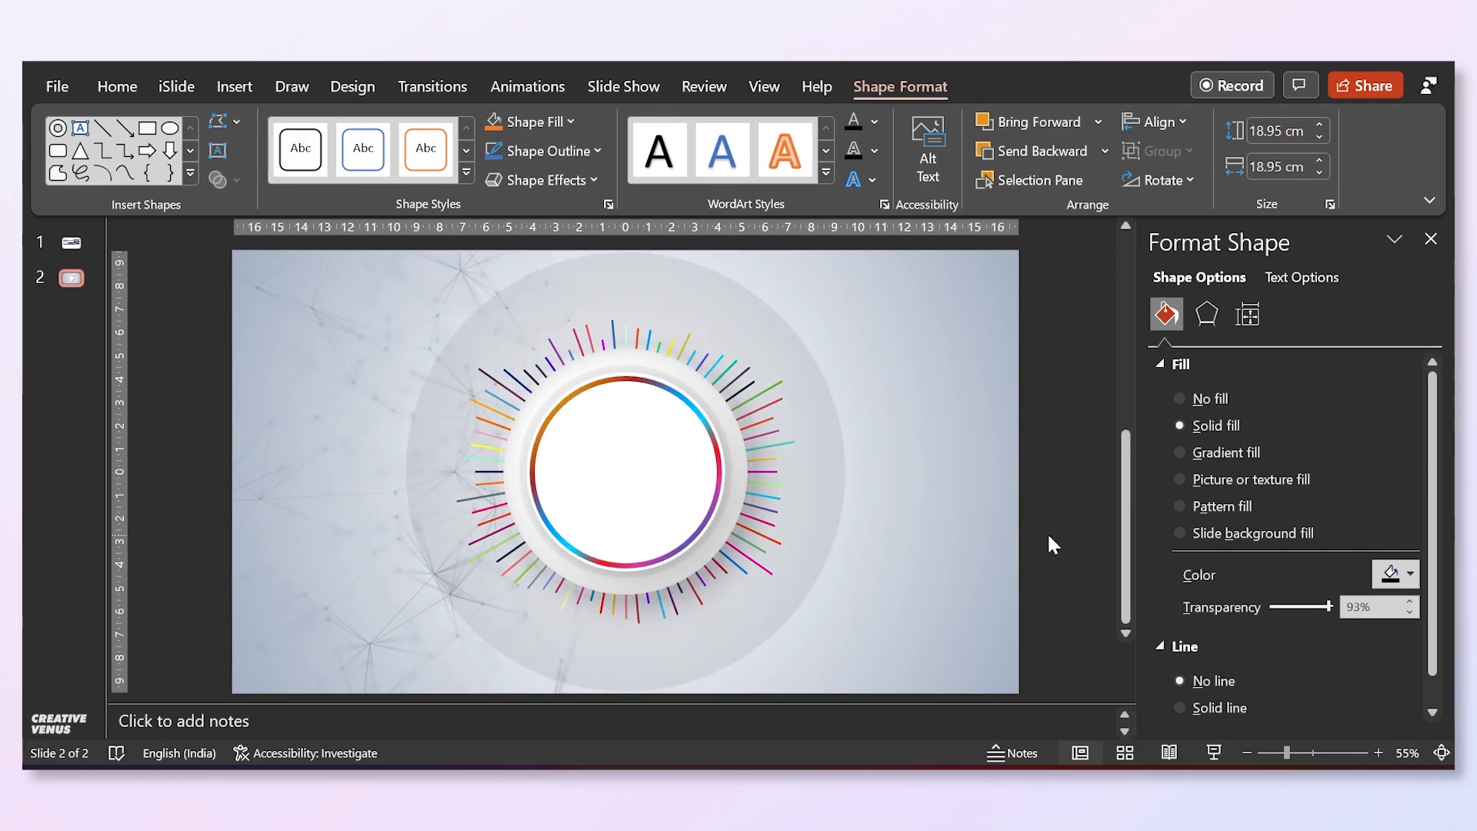
{"action": "left_click", "coordinate": [916, 501]}
{"action": "left_click", "coordinate": [834, 493]}
{"action": "left_click", "coordinate": [835, 494]}
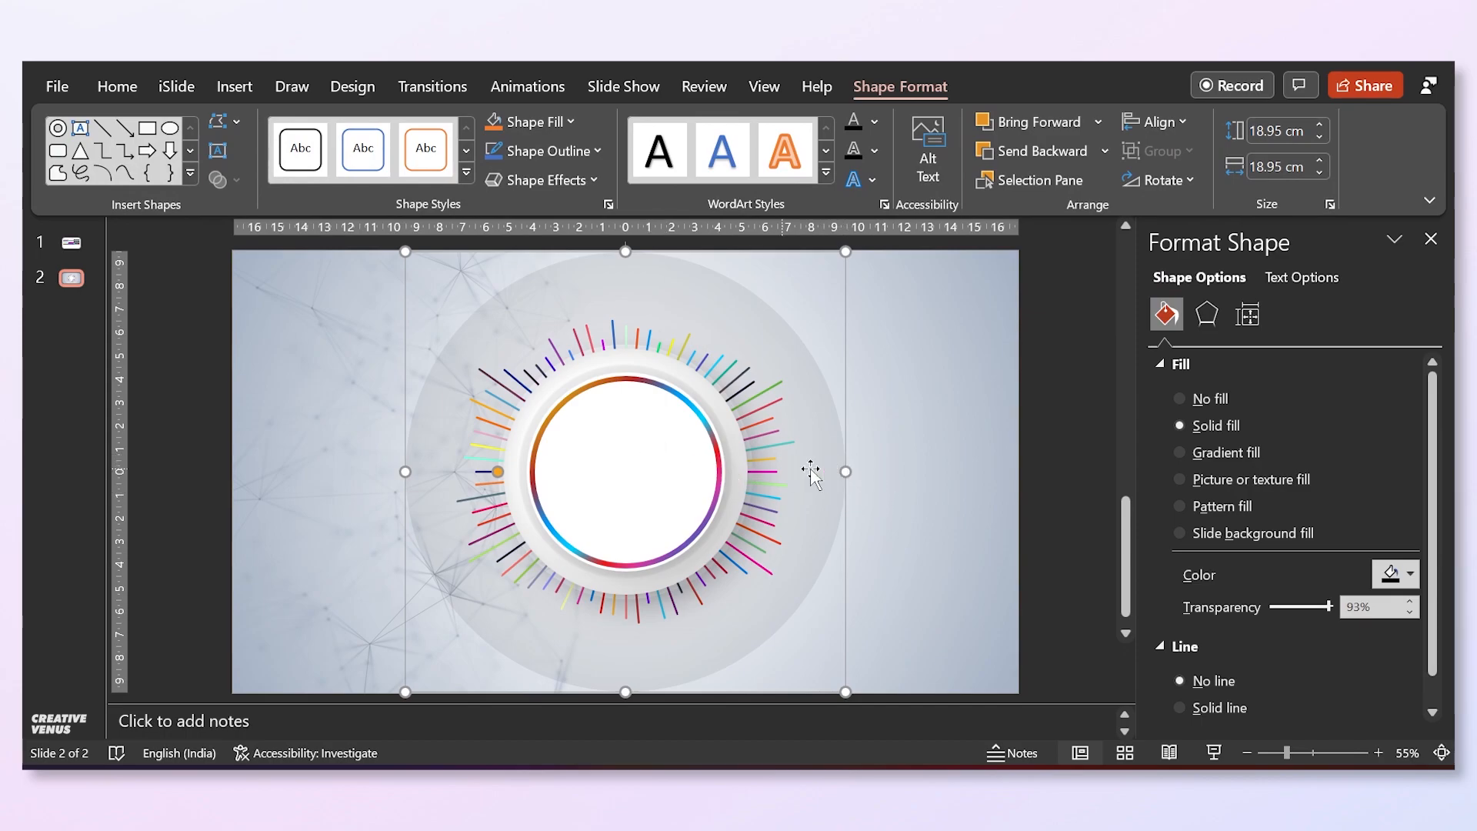
{"action": "left_click", "coordinate": [1021, 528]}
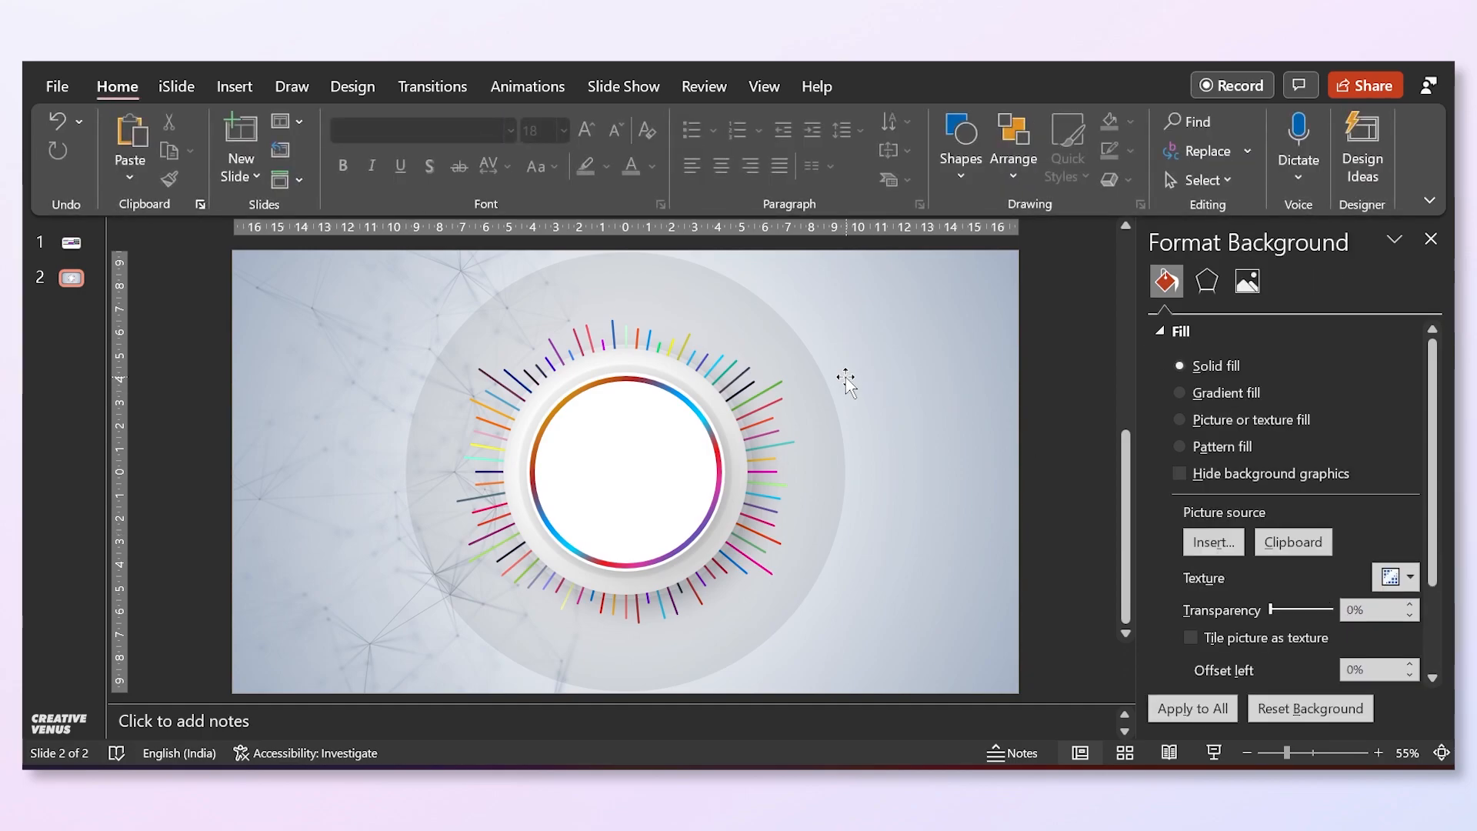
Duplicate the dark ring and enlarge the copy to about 26.78 × 26.63 cm.
{"action": "left_click", "coordinate": [818, 384]}
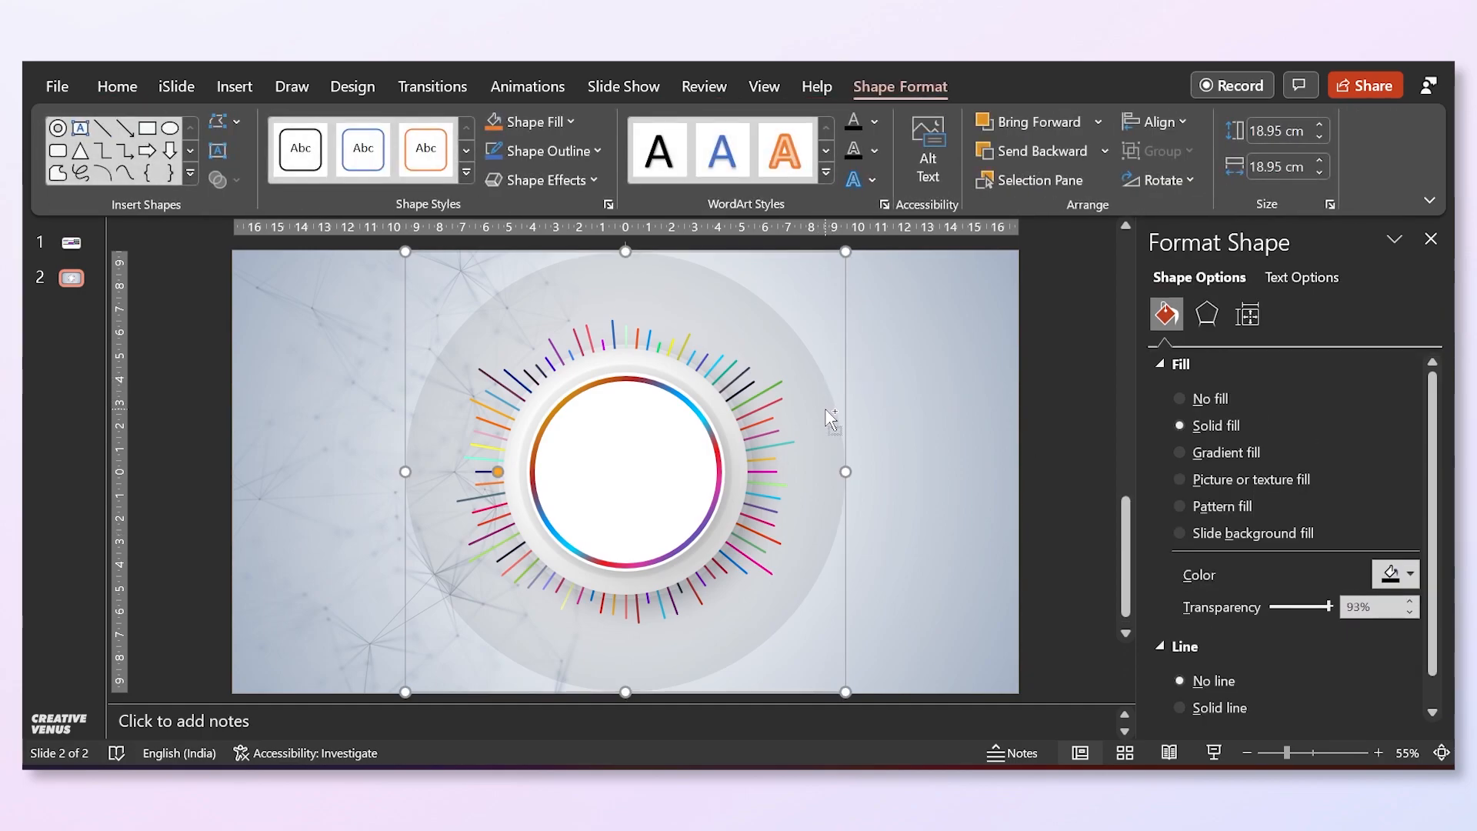
{"action": "left_click_drag", "start_coordinate": [829, 419], "coordinate": [854, 414]}
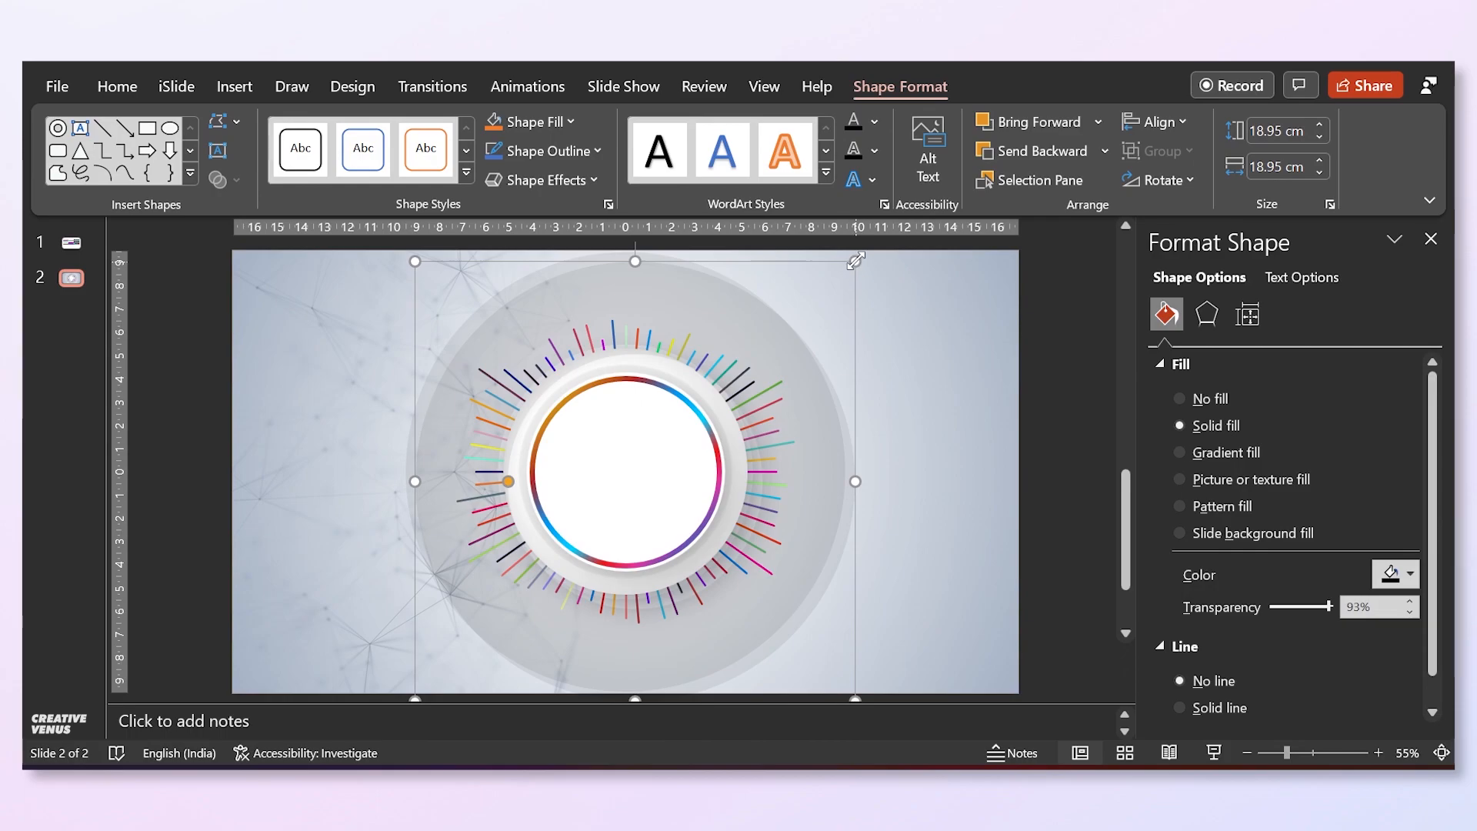
{"action": "left_click_drag", "start_coordinate": [856, 262], "coordinate": [947, 167]}
Align the enlarged ring copy to the horizontal centre and vertical middle of the slide.
{"action": "left_click", "coordinate": [1178, 122]}
{"action": "left_click", "coordinate": [1182, 185]}
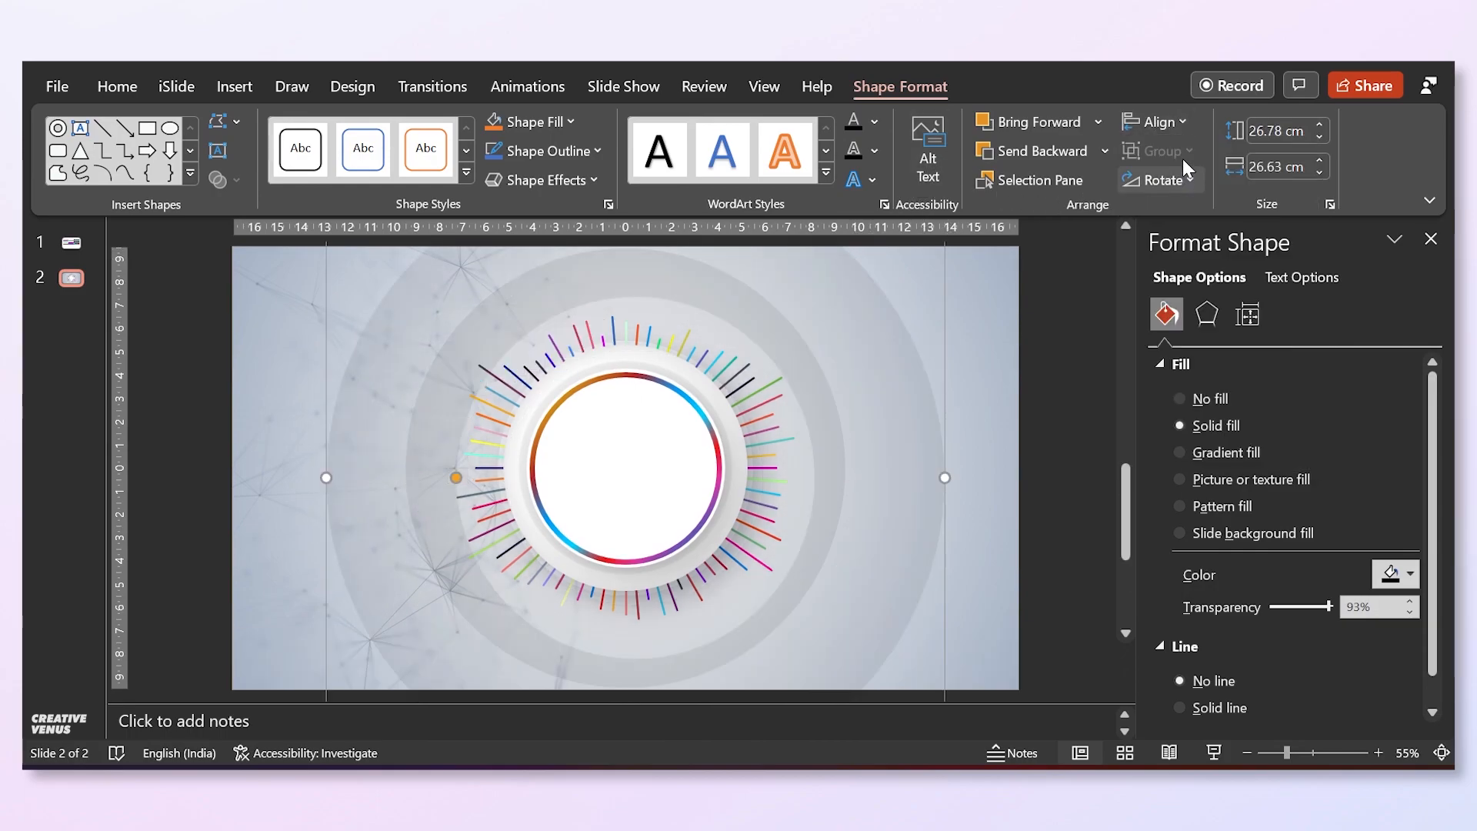
{"action": "left_click", "coordinate": [1156, 122]}
{"action": "left_click", "coordinate": [1189, 283]}
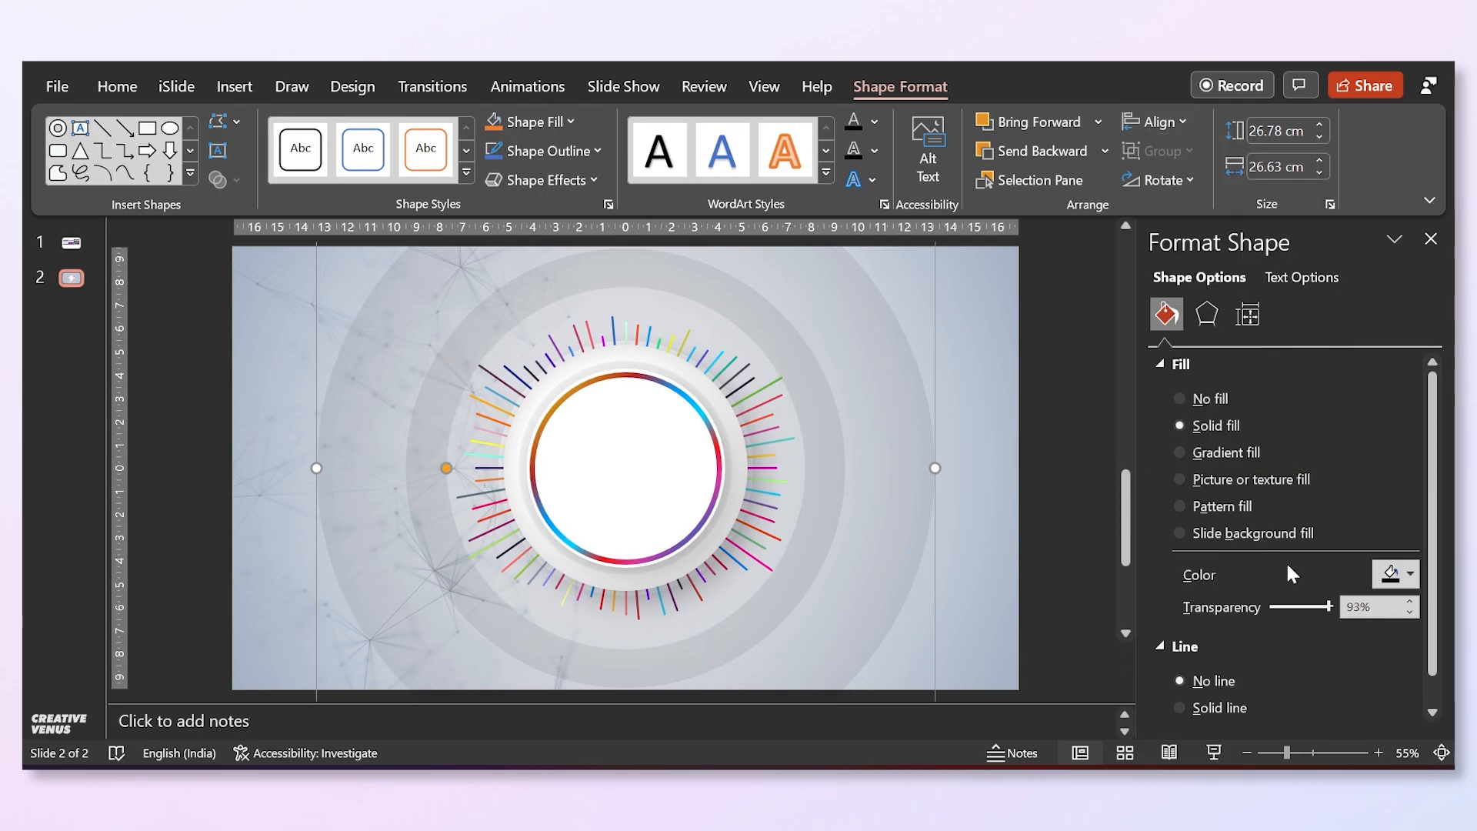
Fill the larger ring with a near-white theme colour at 72% transparency.
{"action": "left_click", "coordinate": [1394, 577]}
{"action": "left_click", "coordinate": [1268, 273]}
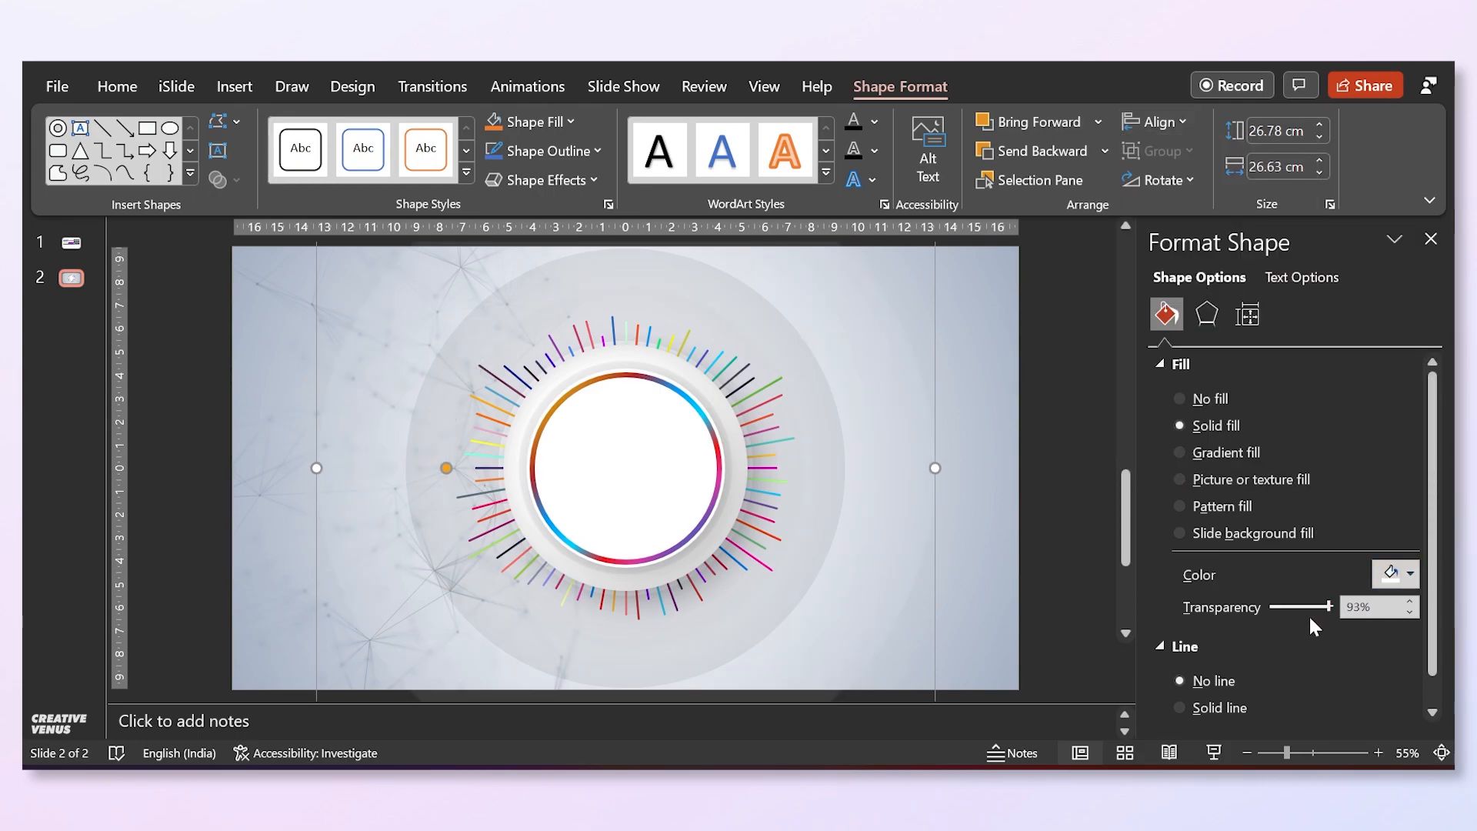
{"action": "left_click_drag", "start_coordinate": [1331, 609], "coordinate": [1314, 605]}
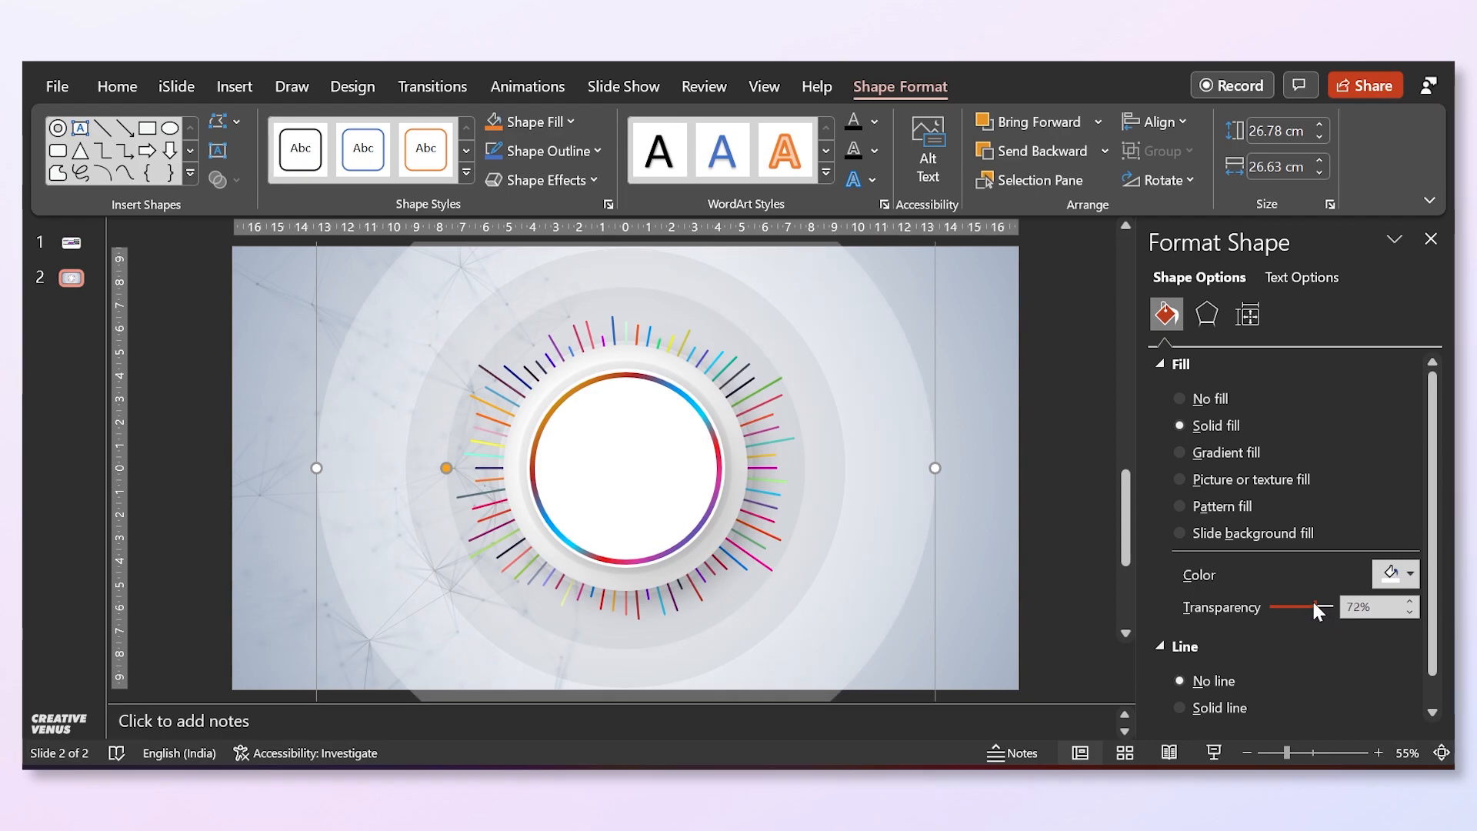
Duplicate the near-white ring and enlarge the copy to about 34.5 × 34.32 cm.
{"action": "scroll", "coordinate": [860, 517], "scroll_direction": "down", "scroll_amount": 2}
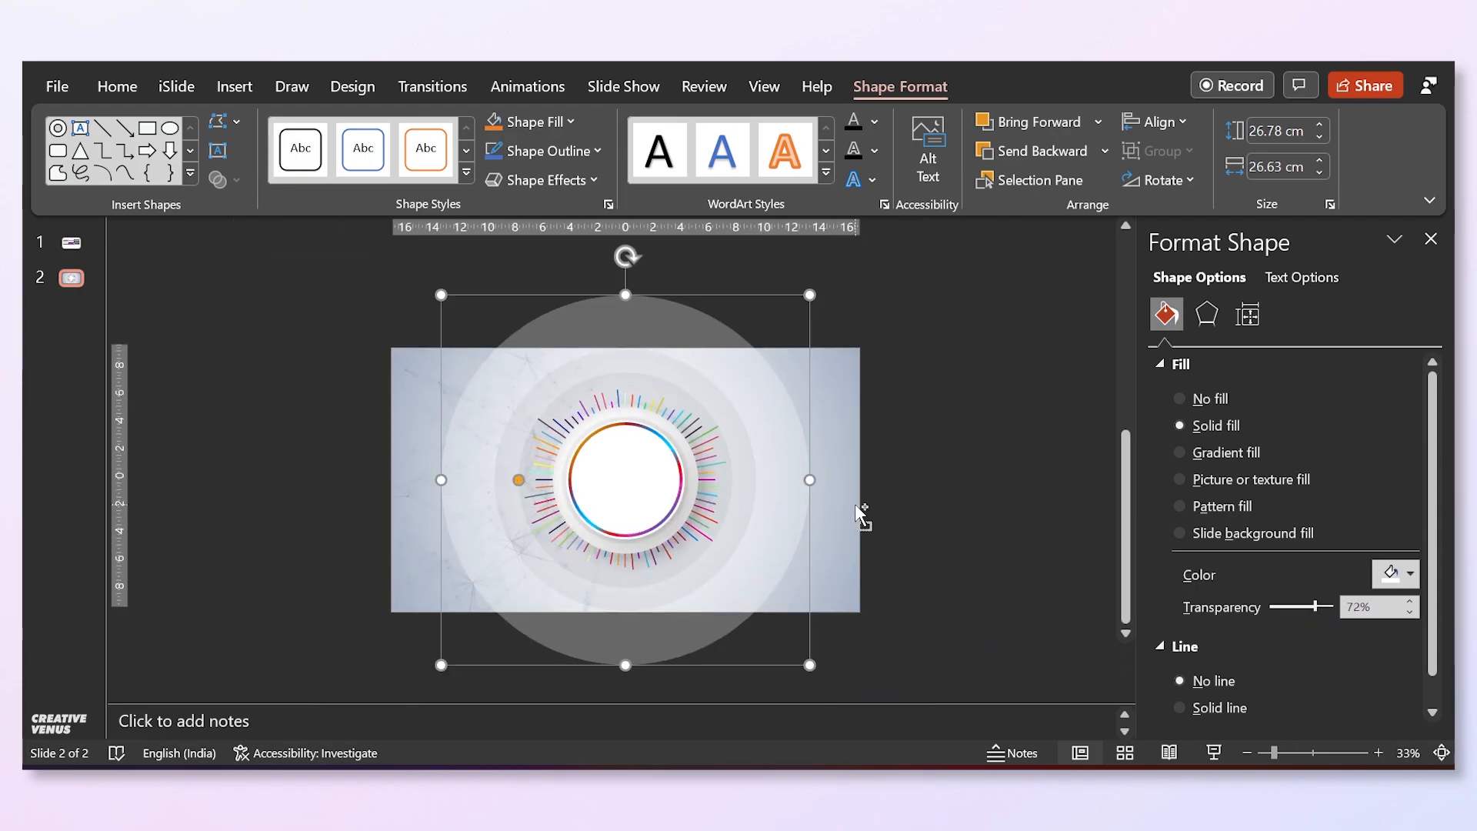
{"action": "key", "text": "ctrl+d"}
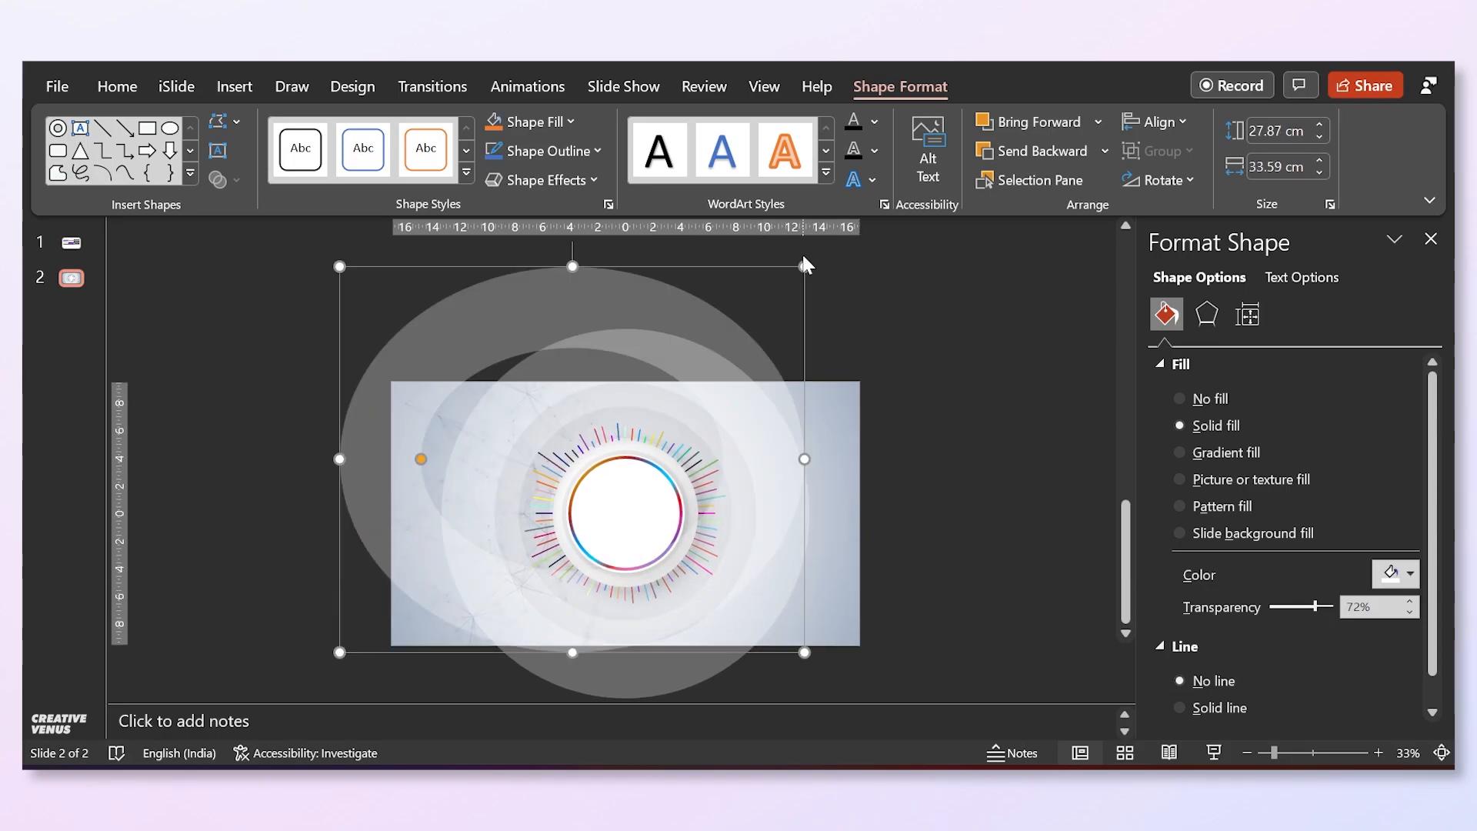
{"action": "left_click_drag", "start_coordinate": [758, 269], "coordinate": [812, 223]}
Centre the outermost ring on the slide both horizontally and vertically.
{"action": "left_click", "coordinate": [1154, 122]}
{"action": "left_click", "coordinate": [1196, 185]}
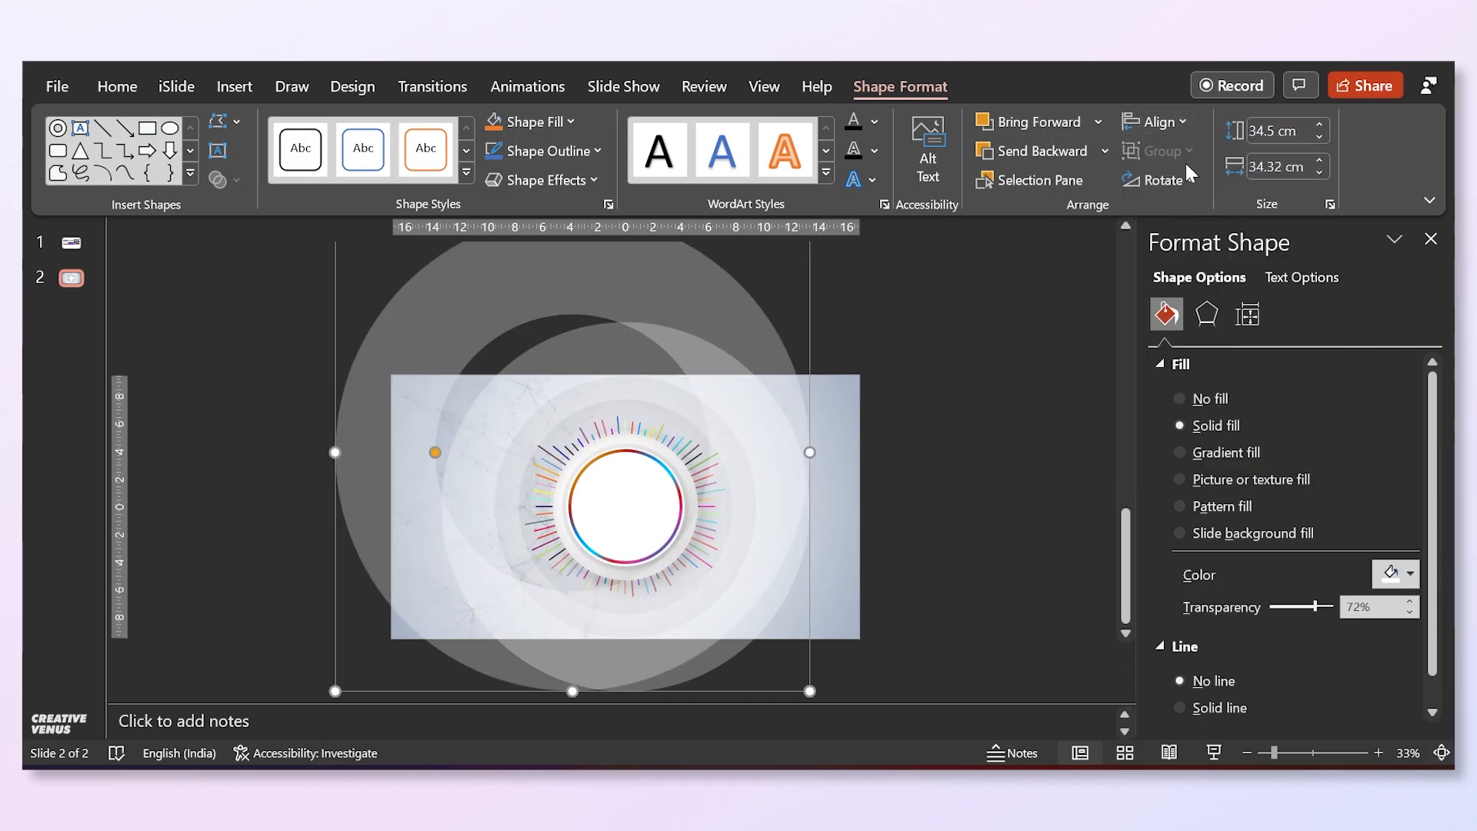
{"action": "left_click", "coordinate": [1154, 122]}
{"action": "left_click", "coordinate": [1195, 284]}
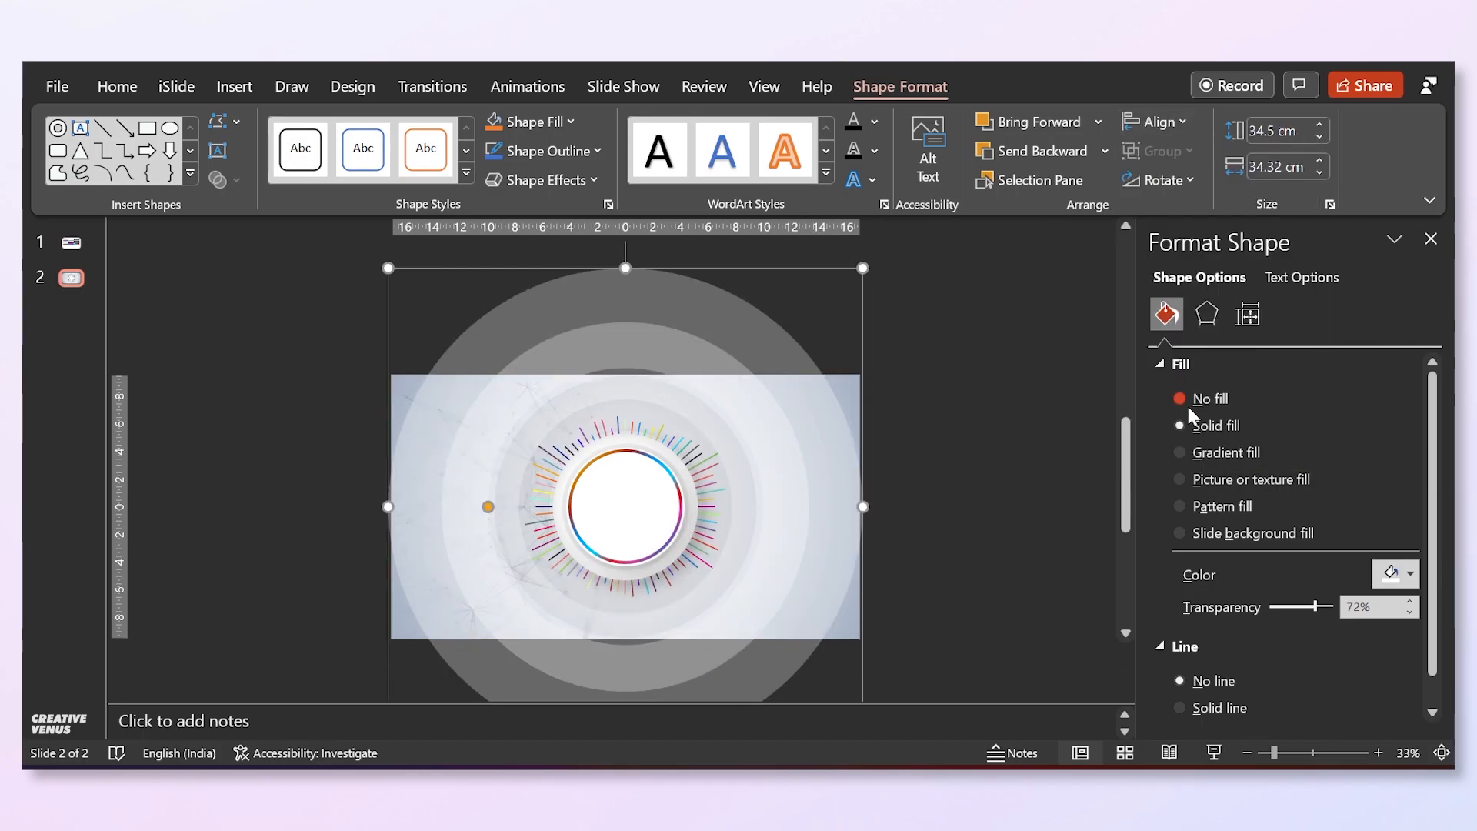
Narrow the outermost ring's band to meet the next ring's outer edge and set its transparency to 59%.
{"action": "left_click", "coordinate": [488, 508]}
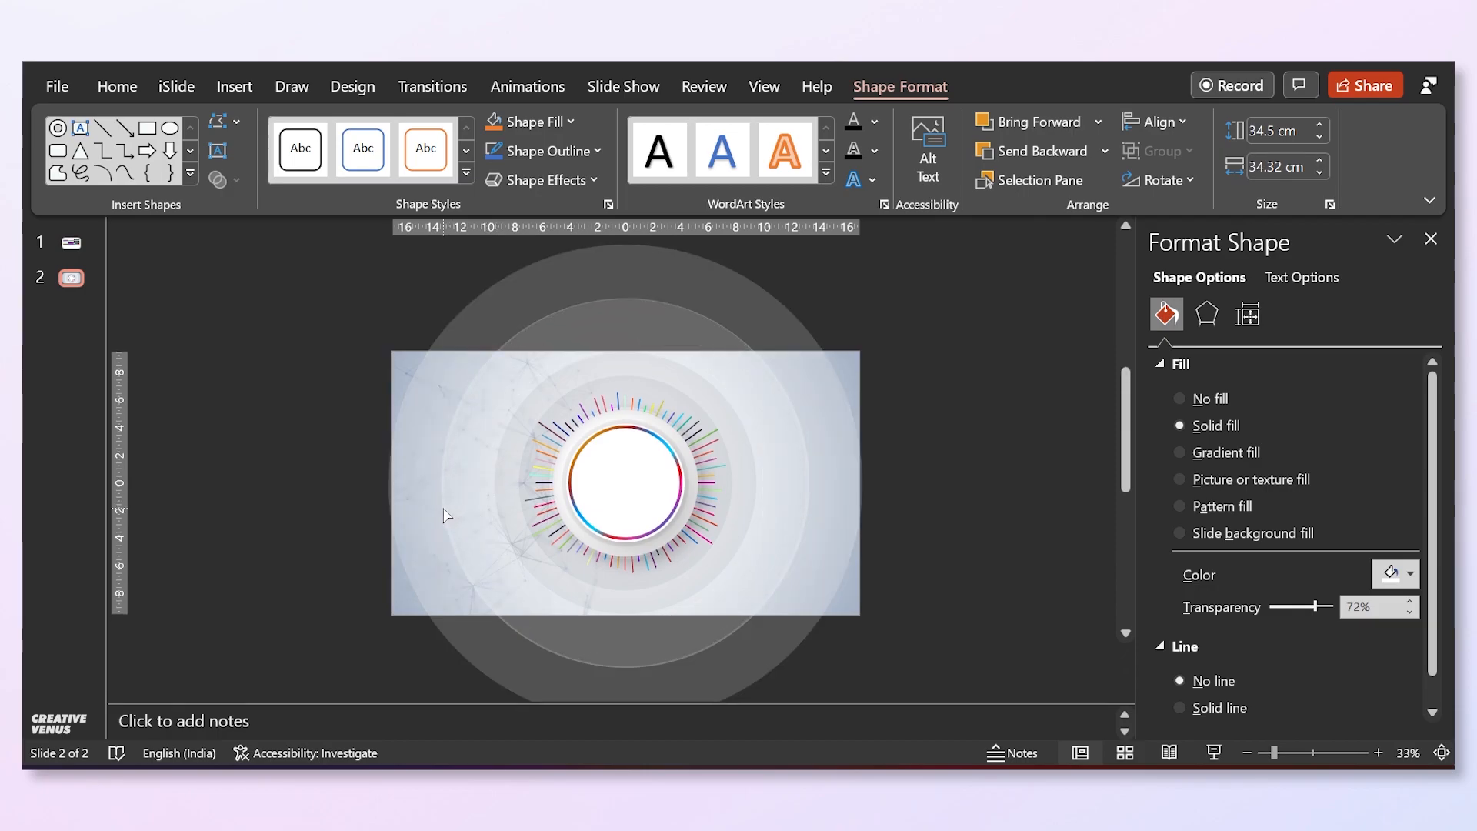
{"action": "left_click", "coordinate": [444, 509]}
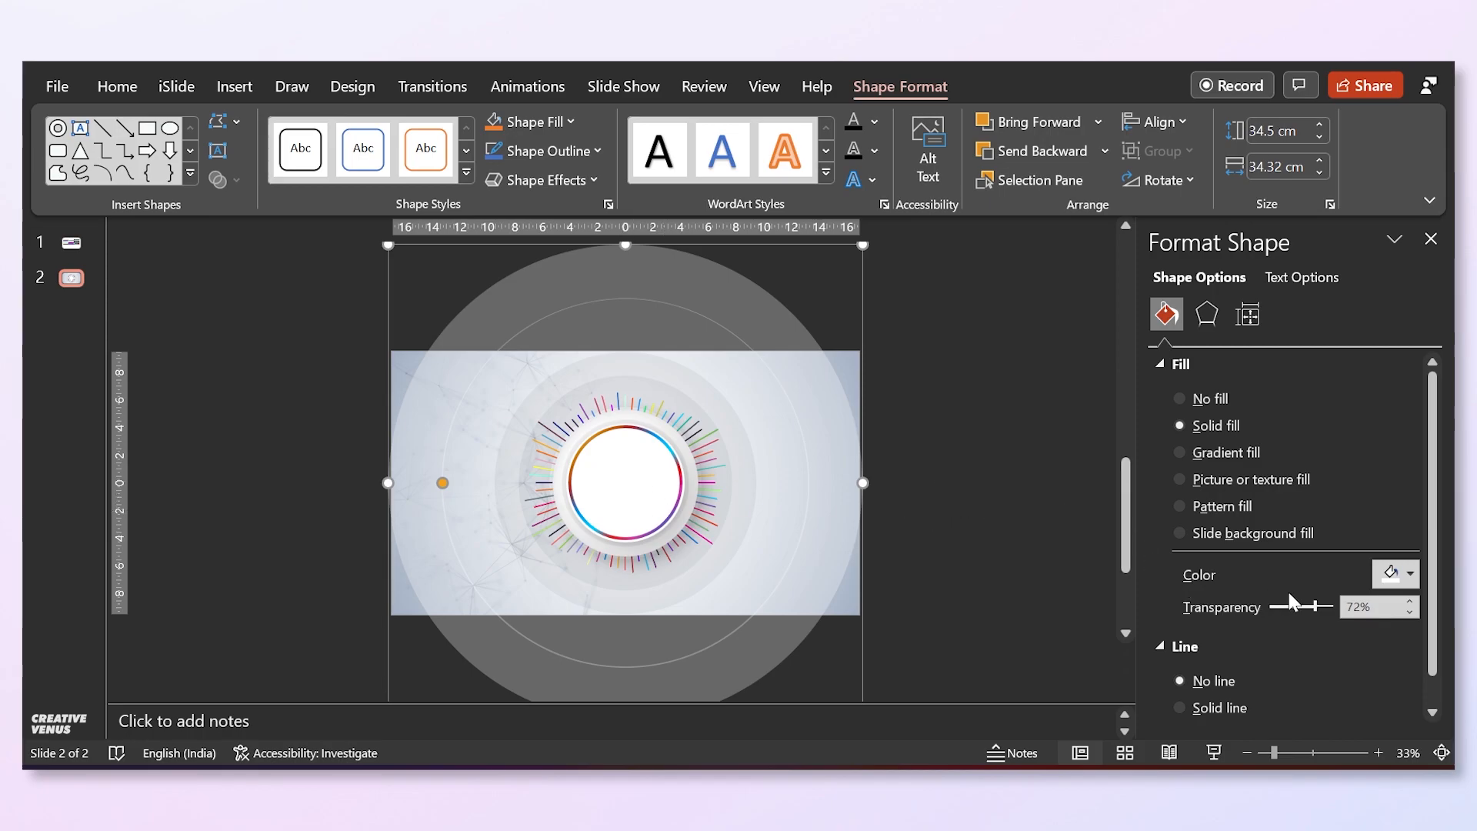
{"action": "left_click_drag", "start_coordinate": [1311, 605], "coordinate": [1302, 606]}
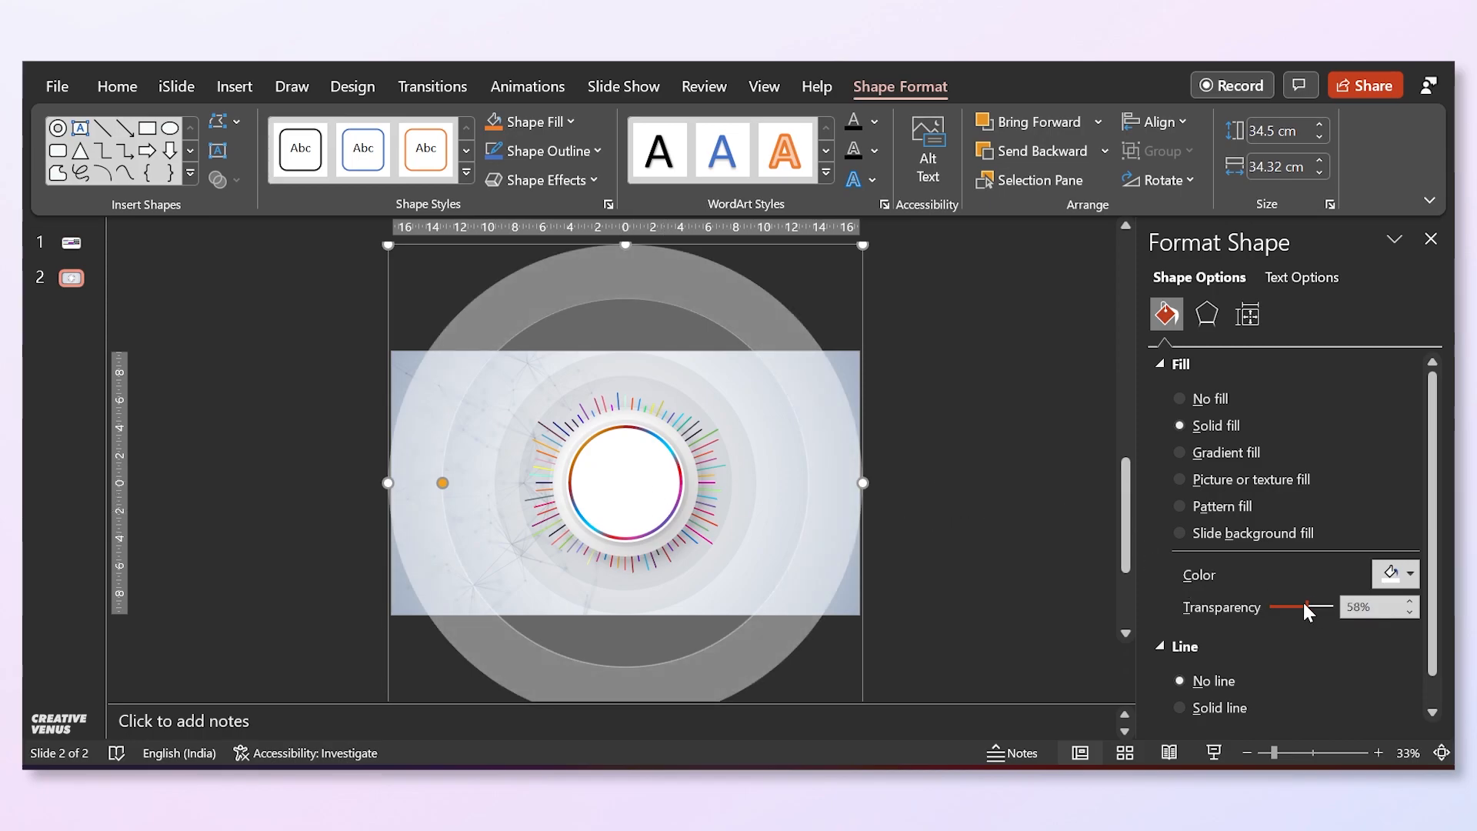
{"action": "left_click", "coordinate": [960, 507]}
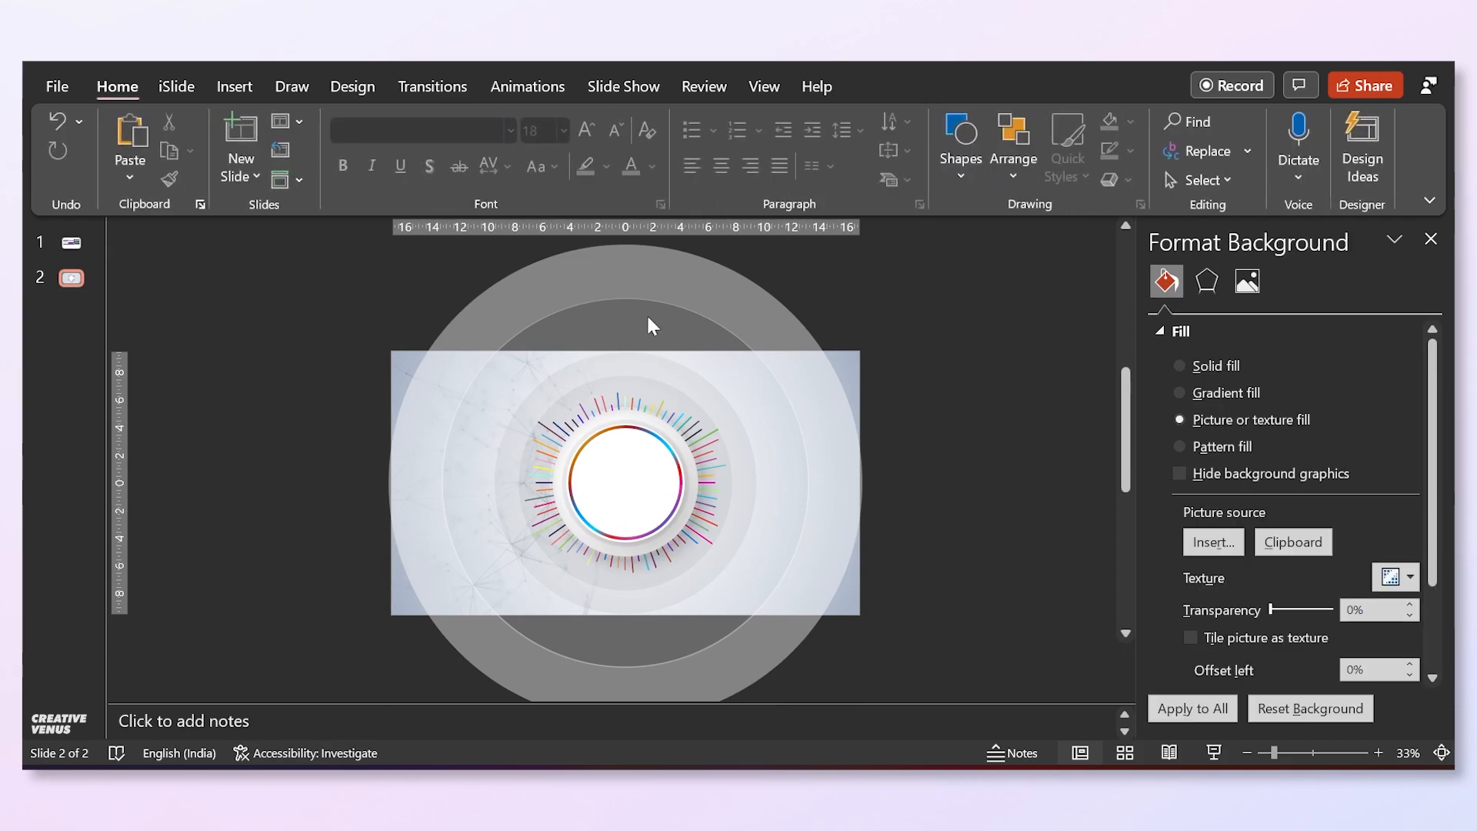
Enlarge the outermost ring from its centre until it extends past both side edges of the slide.
{"action": "left_click", "coordinate": [657, 285]}
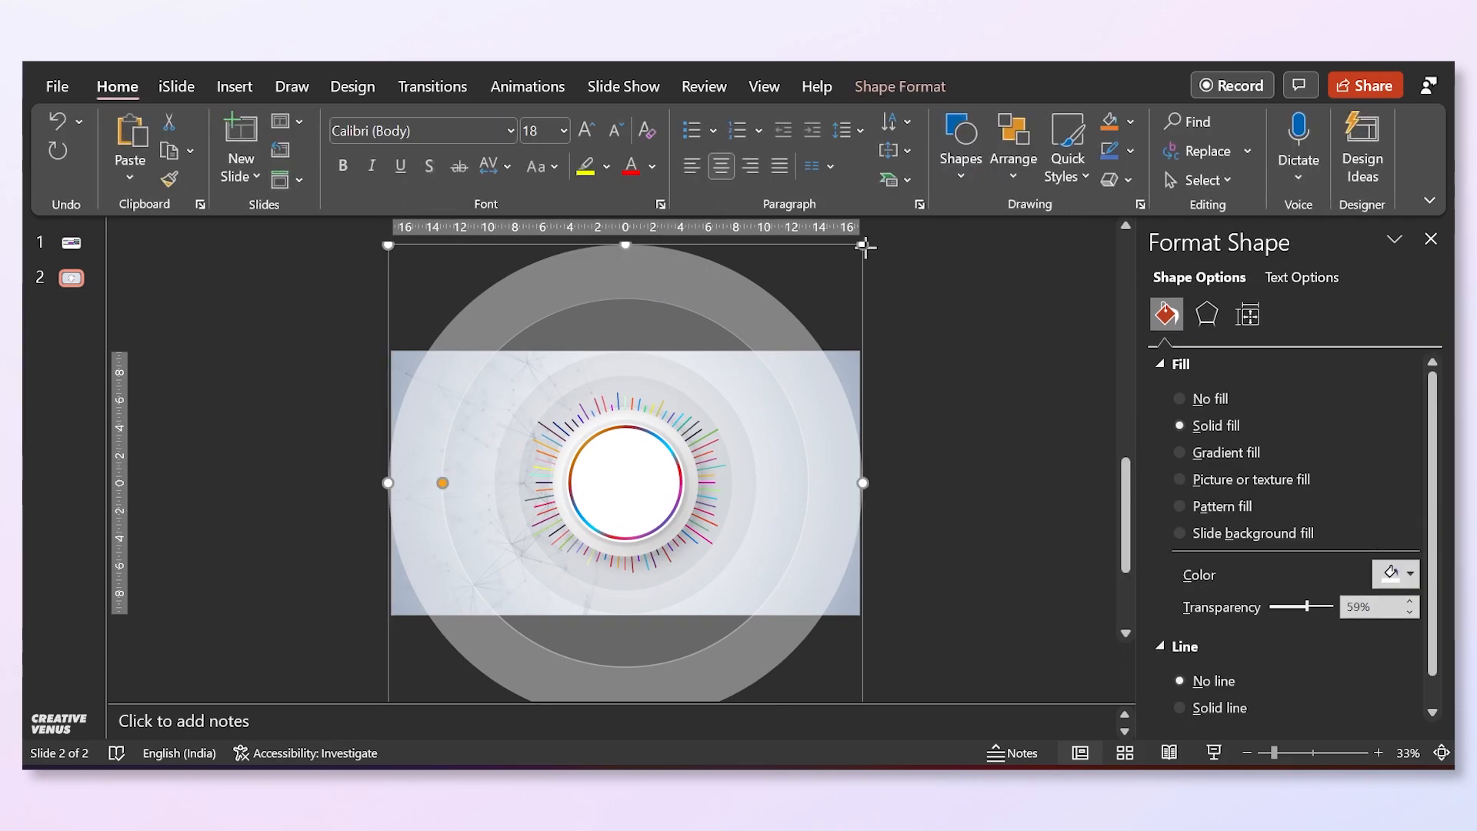
{"action": "left_click_drag", "start_coordinate": [865, 247], "coordinate": [918, 206]}
{"action": "left_click_drag", "start_coordinate": [850, 250], "coordinate": [849, 250]}
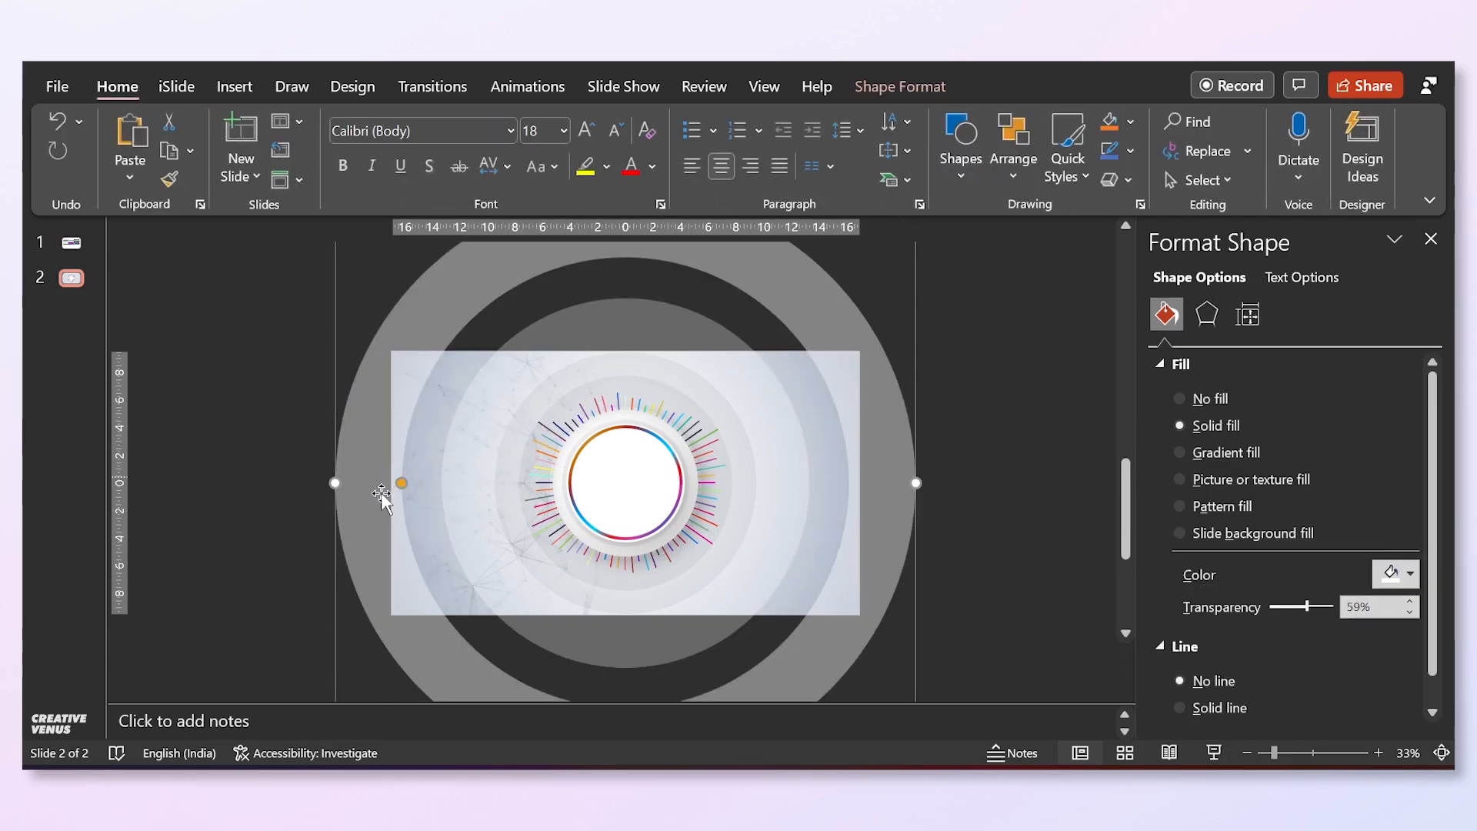
Widen the outermost ring's band inward to overlap the next ring, and set its transparency to 73%.
{"action": "left_click_drag", "start_coordinate": [402, 484], "coordinate": [463, 482]}
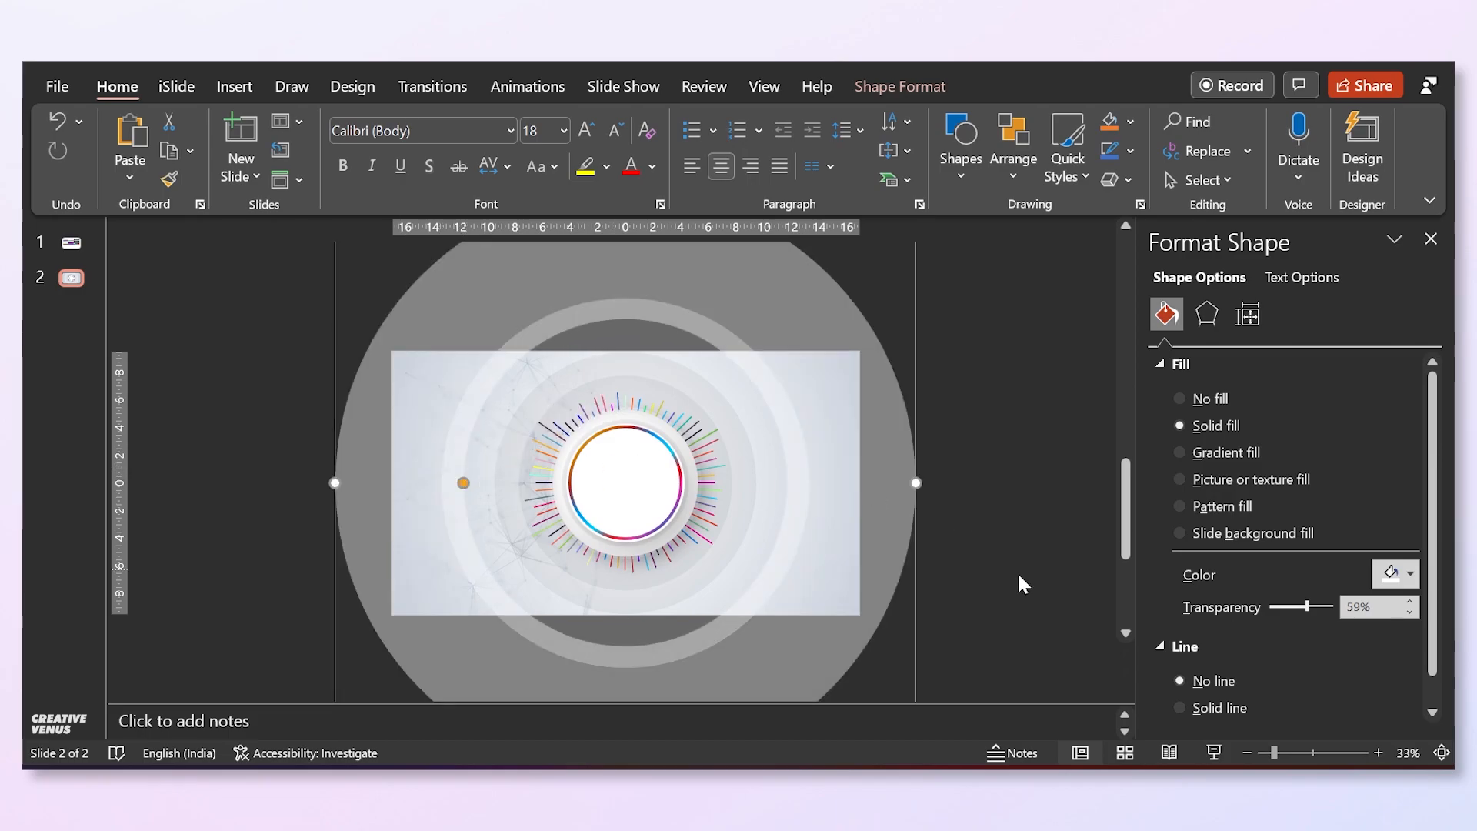
{"action": "left_click_drag", "start_coordinate": [1310, 608], "coordinate": [1318, 608]}
{"action": "left_click", "coordinate": [1401, 573]}
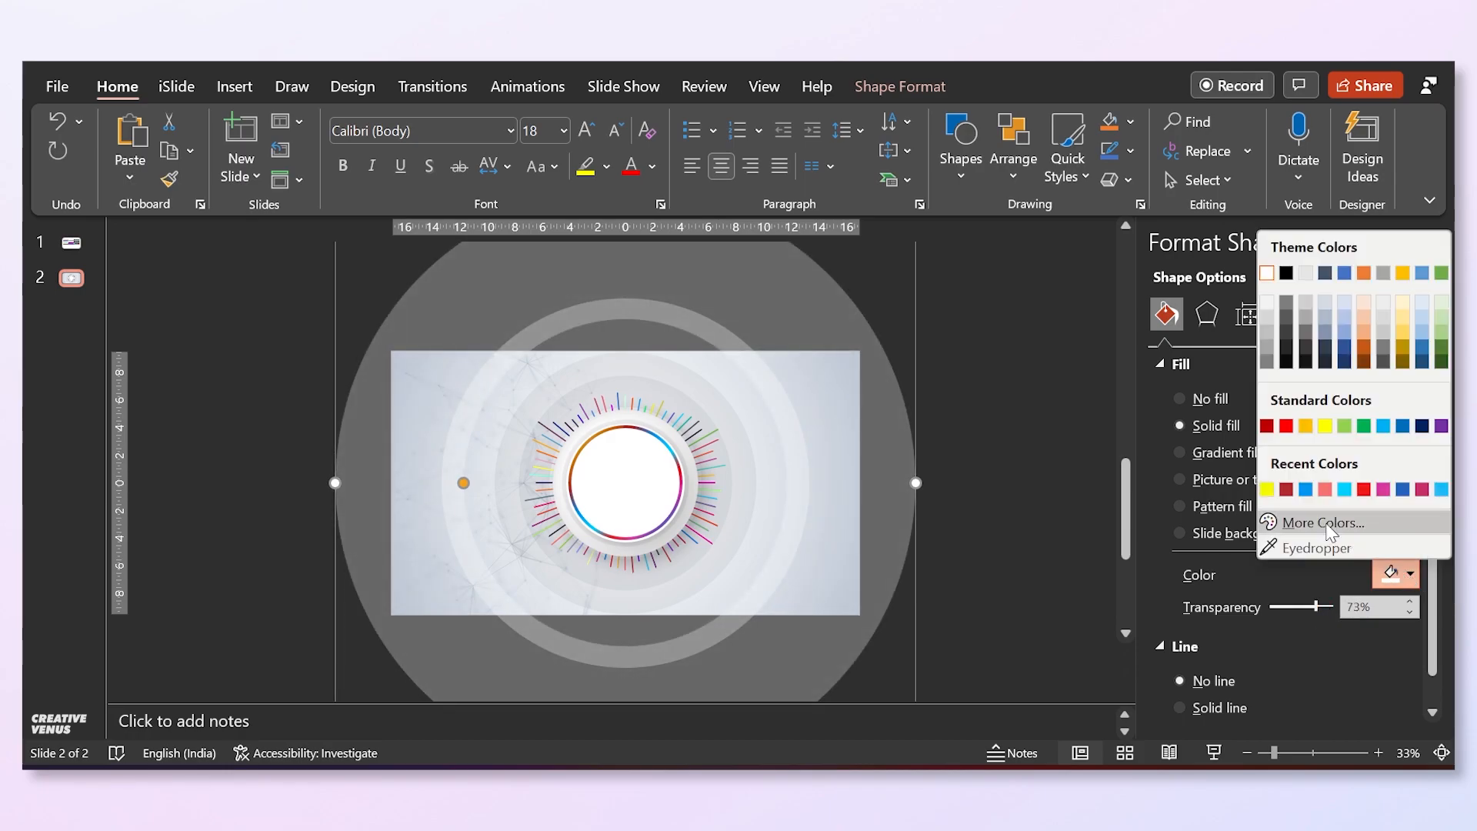
{"action": "left_click", "coordinate": [1305, 489]}
{"action": "key", "text": "ctrl+z"}
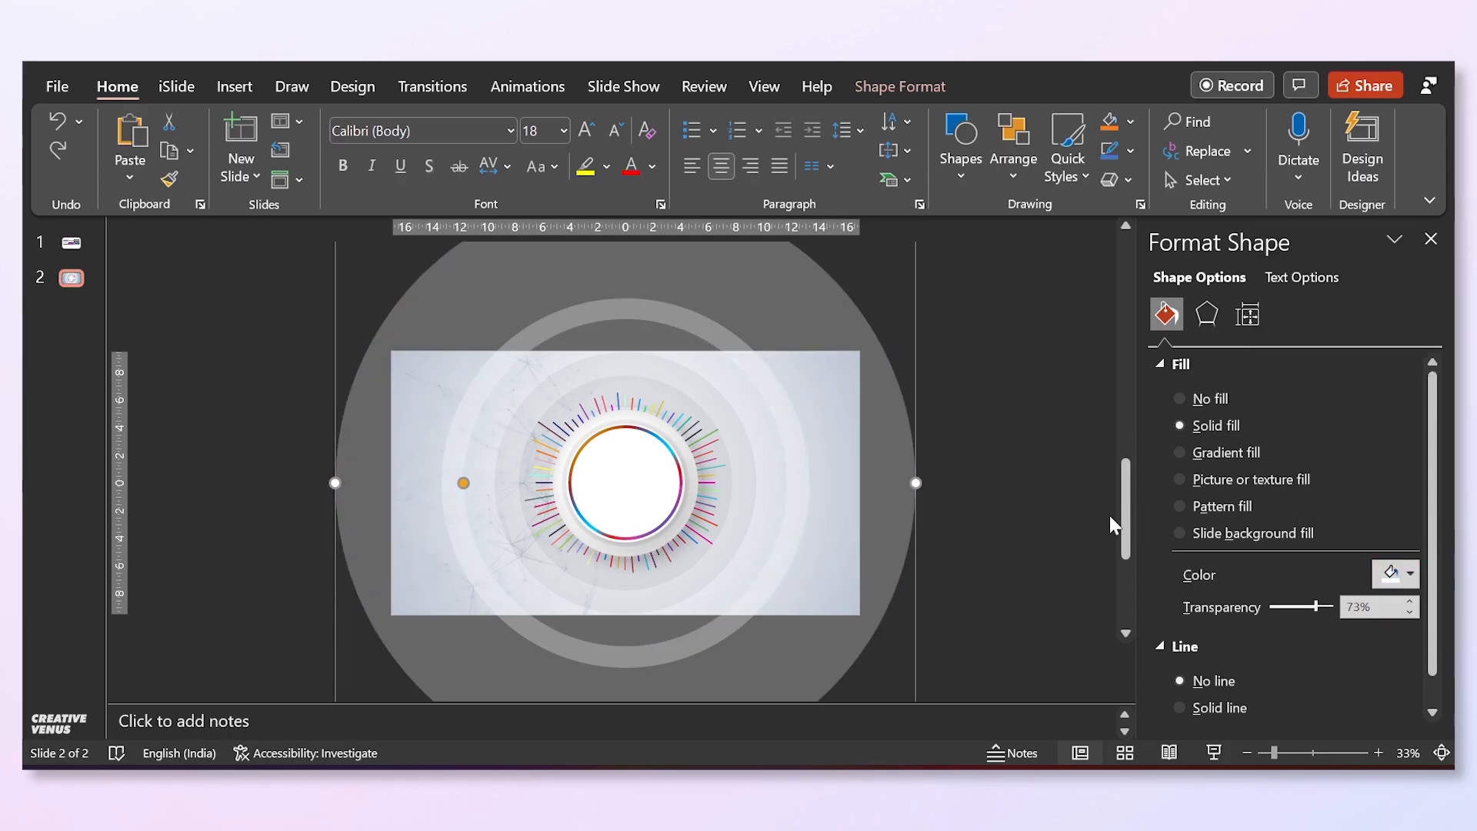
{"action": "left_click", "coordinate": [990, 506]}
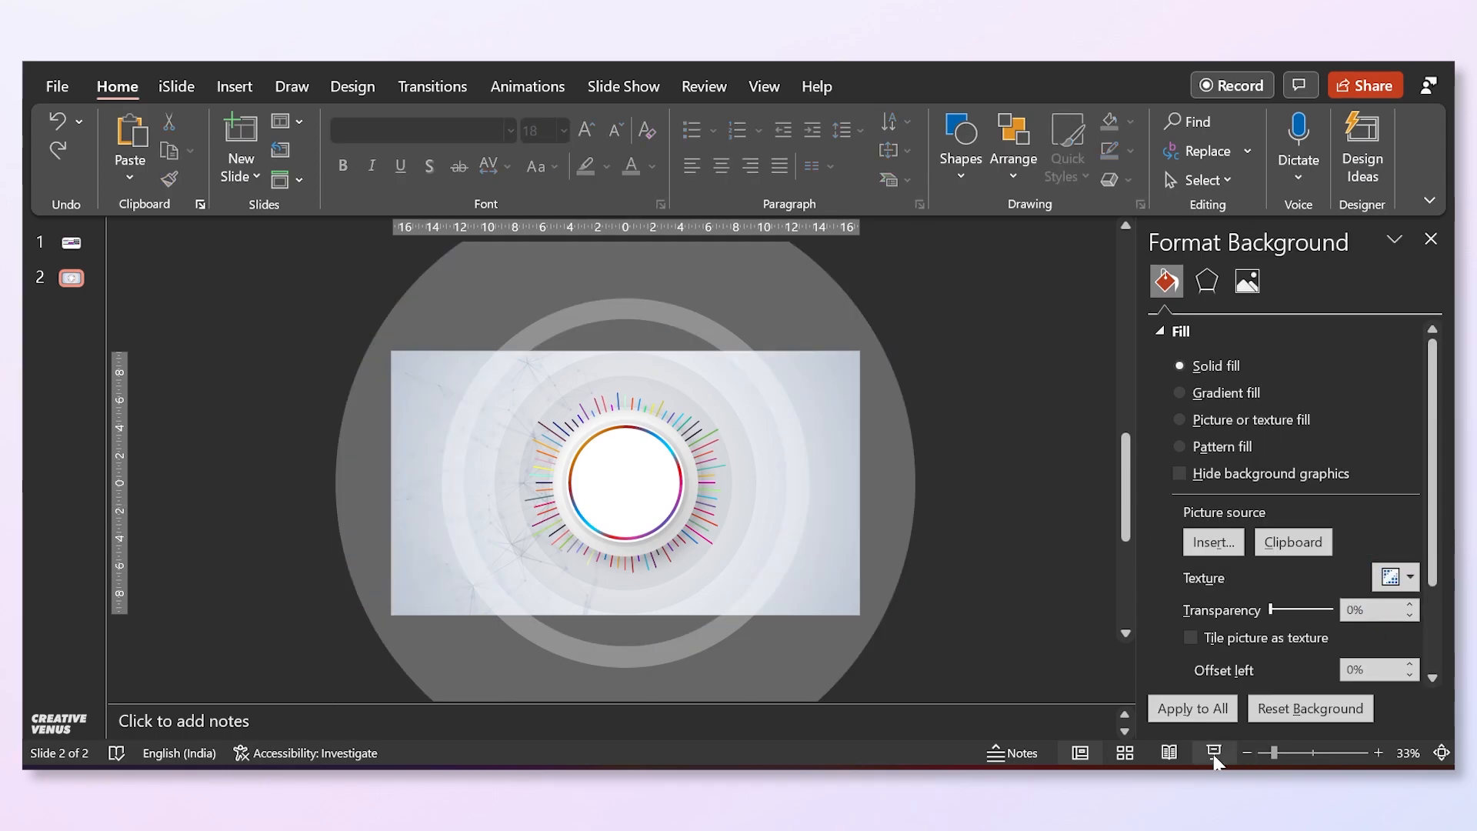
List the slide's objects and examine the stacking order of the rectangle, connector lines, circles and rings.
{"action": "left_click", "coordinate": [1234, 178]}
{"action": "left_click", "coordinate": [1231, 278]}
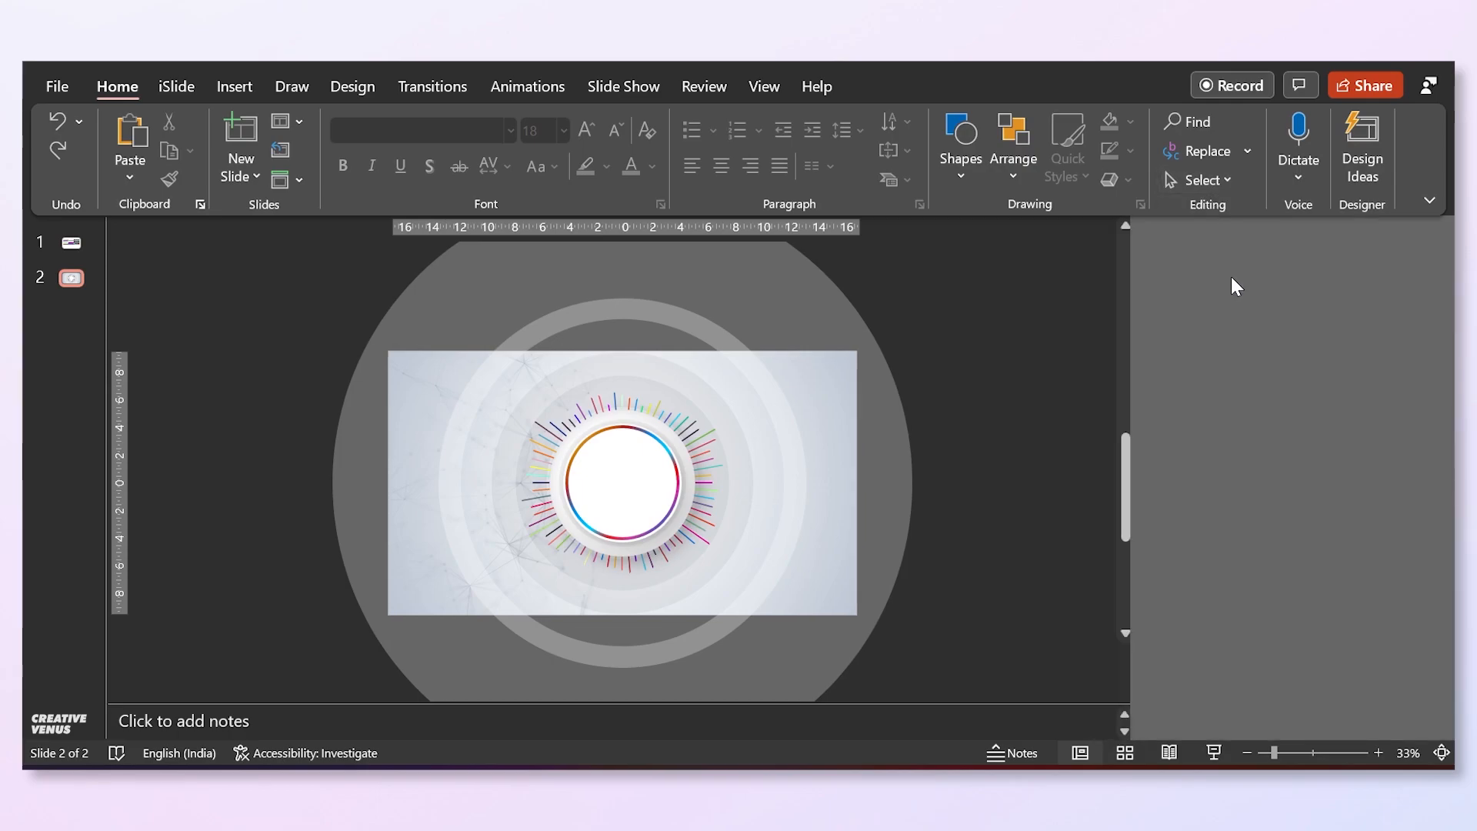
{"action": "scroll", "coordinate": [1269, 475], "scroll_direction": "down", "scroll_amount": 5}
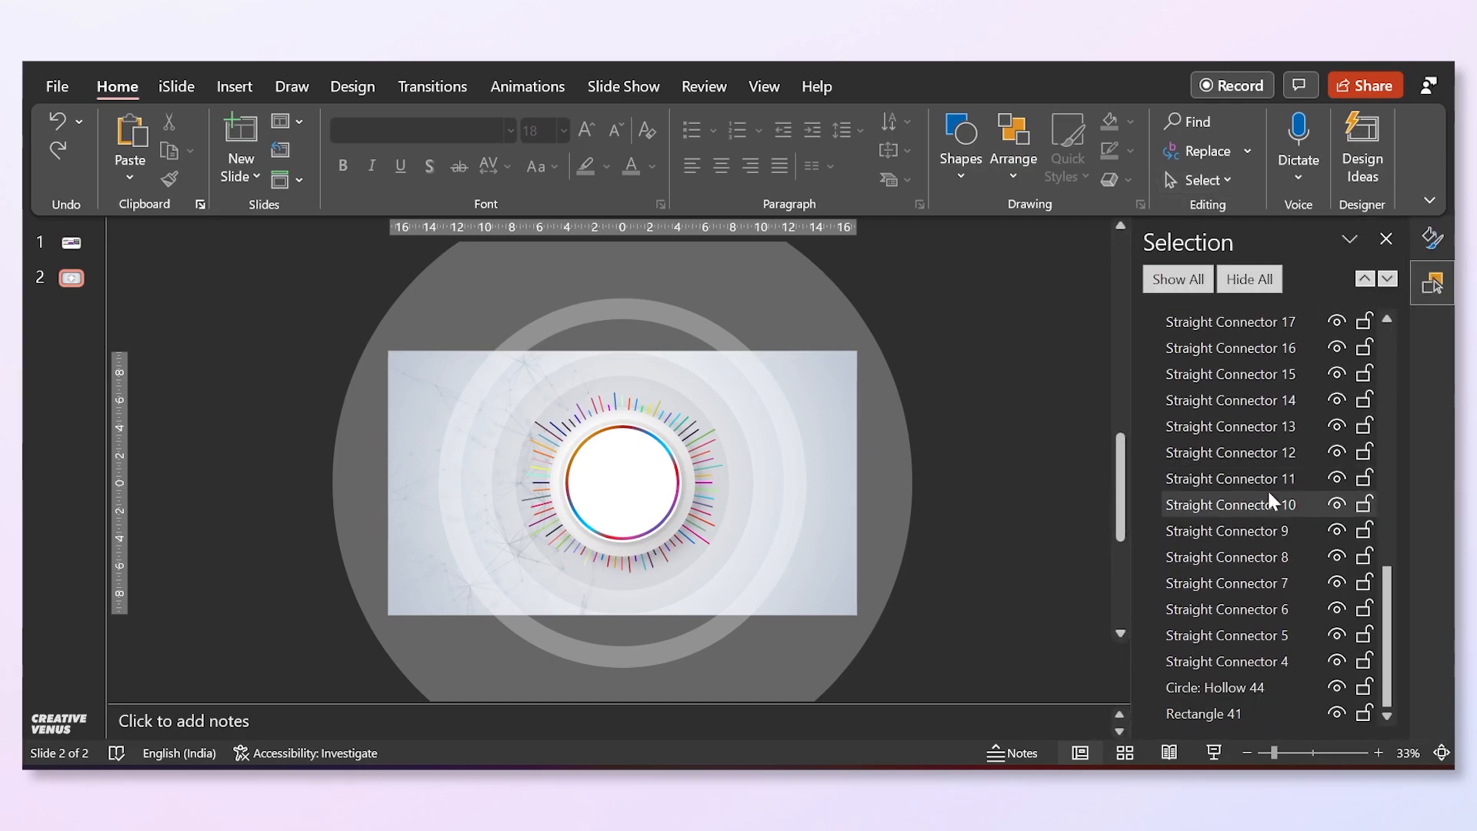
{"action": "left_click", "coordinate": [1225, 715]}
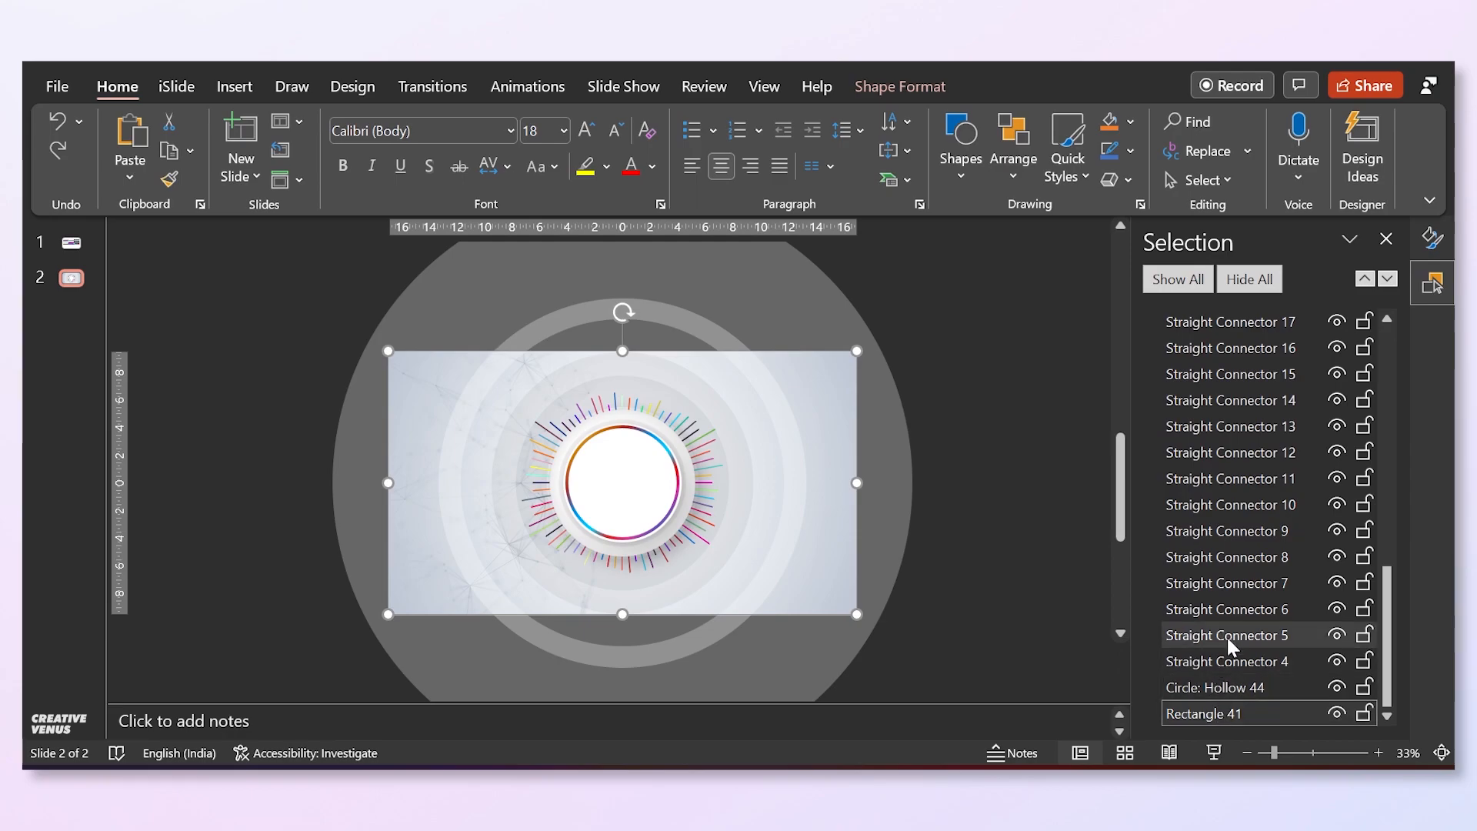
{"action": "left_click", "coordinate": [1222, 663]}
{"action": "scroll", "coordinate": [1254, 534], "scroll_direction": "up", "scroll_amount": 10}
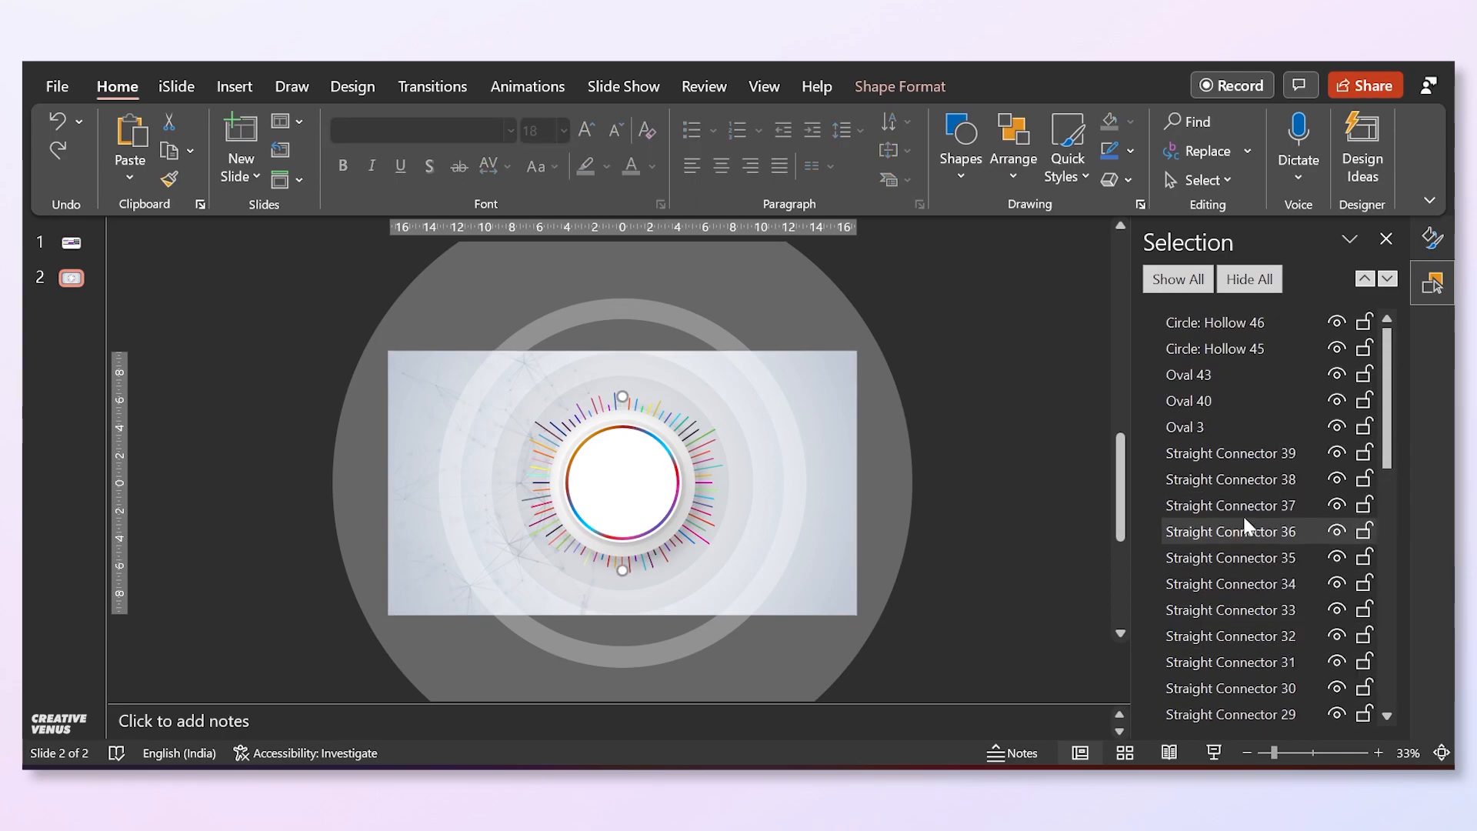
{"action": "left_click", "coordinate": [1225, 452]}
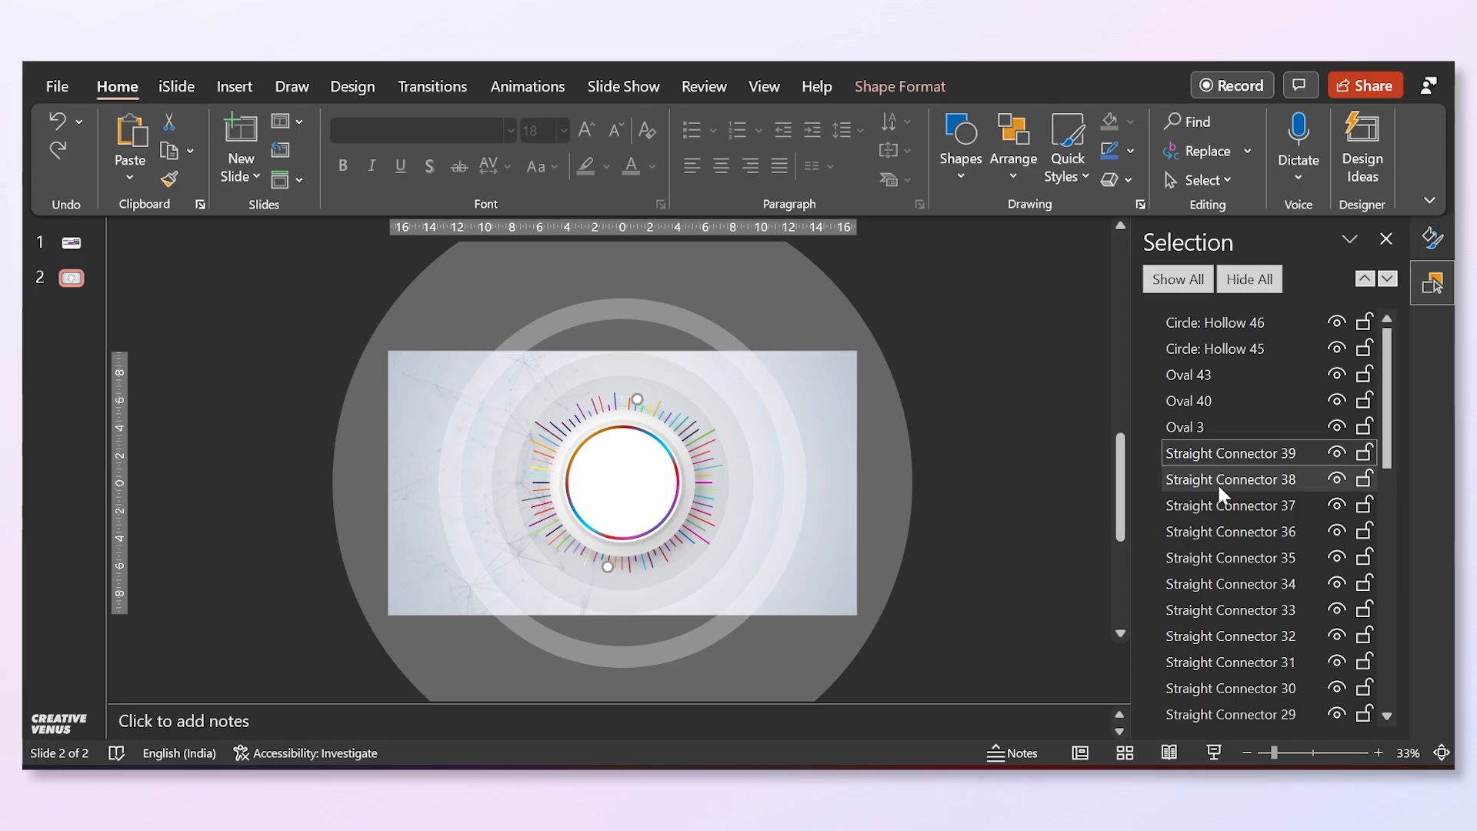
Select all the radiating lines together, leaving the central circles out of the selection.
{"action": "left_click", "coordinate": [928, 579]}
{"action": "left_click_drag", "start_coordinate": [898, 586], "coordinate": [455, 354]}
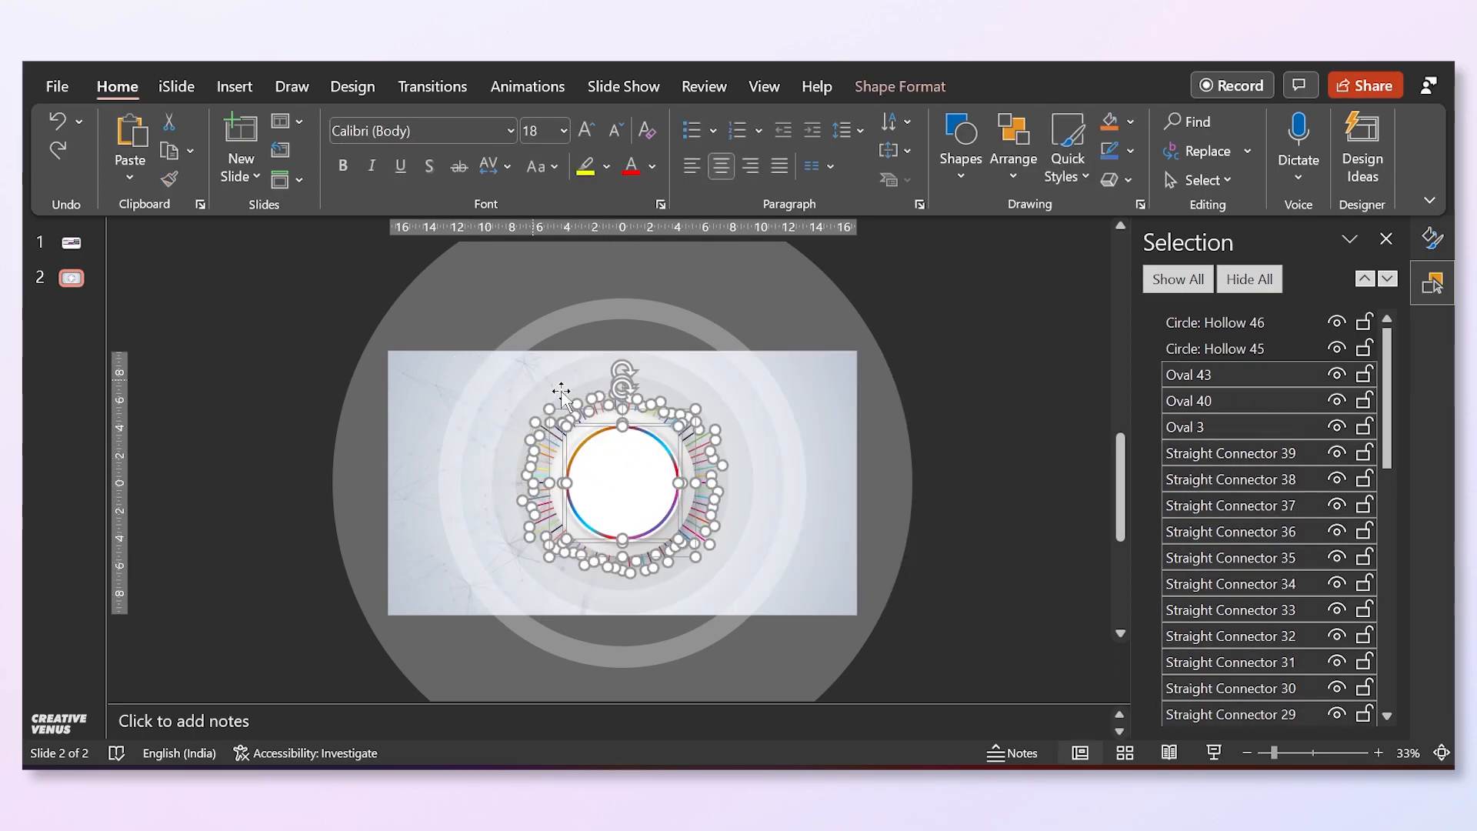
{"action": "left_click", "coordinate": [671, 489], "text": "shift"}
{"action": "left_click", "coordinate": [694, 491], "text": "shift"}
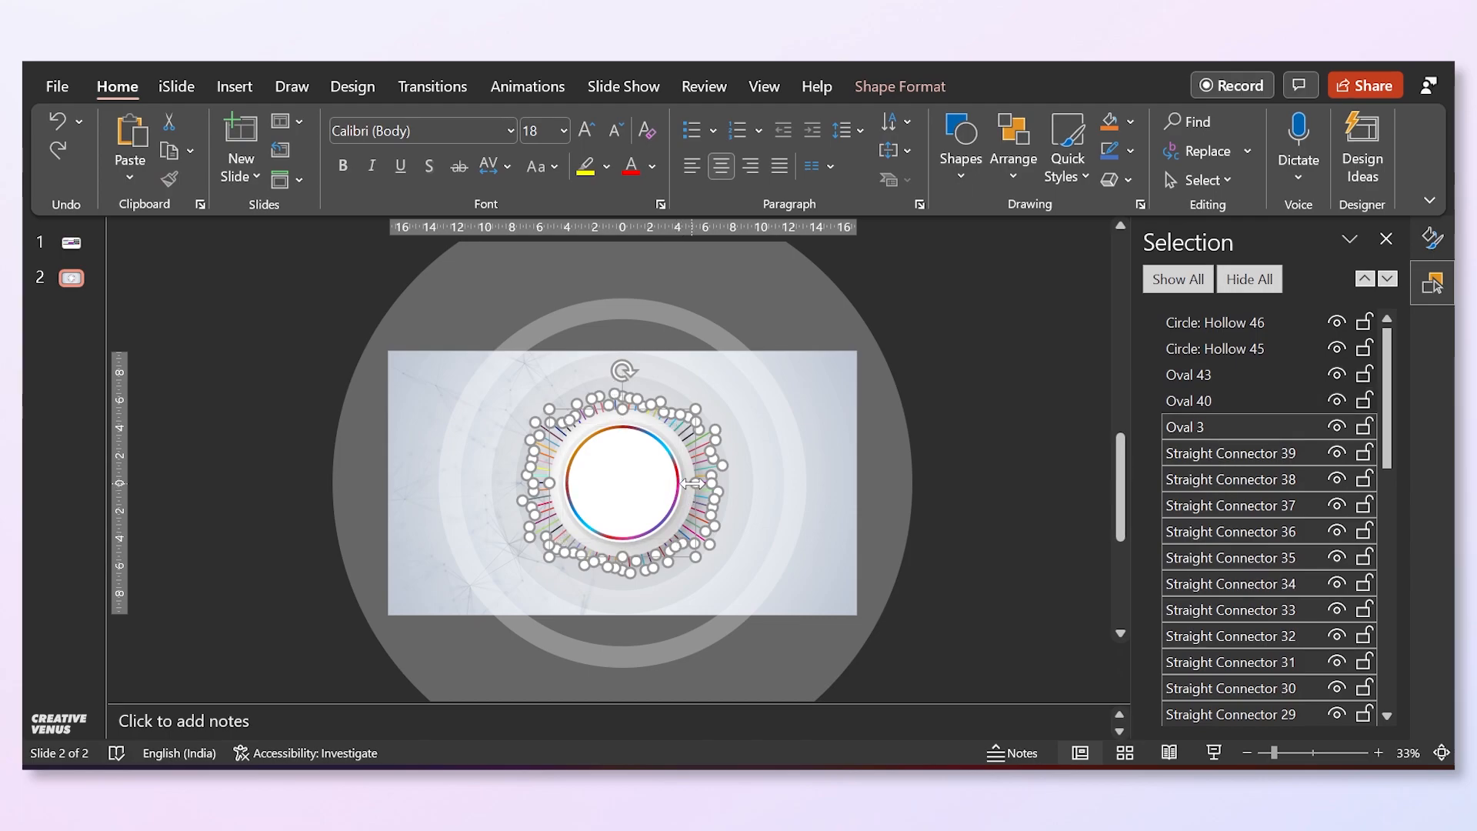
{"action": "left_click", "coordinate": [699, 491], "text": "shift"}
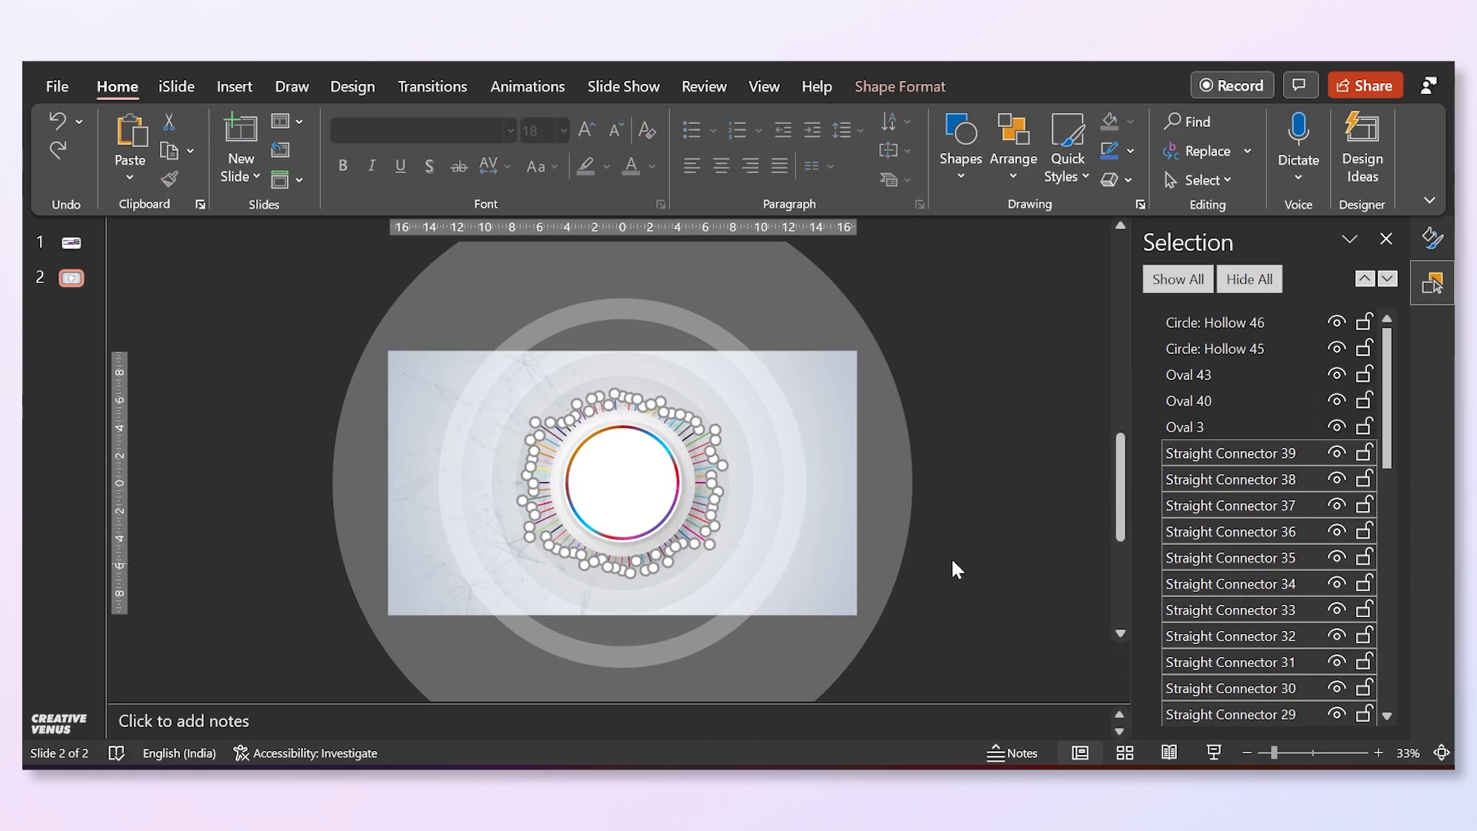
Thicken the selected radiating lines to 7.5 pt and preview them in the slide show.
{"action": "left_click", "coordinate": [1432, 238]}
{"action": "left_click_drag", "start_coordinate": [1387, 506], "coordinate": [1392, 608]}
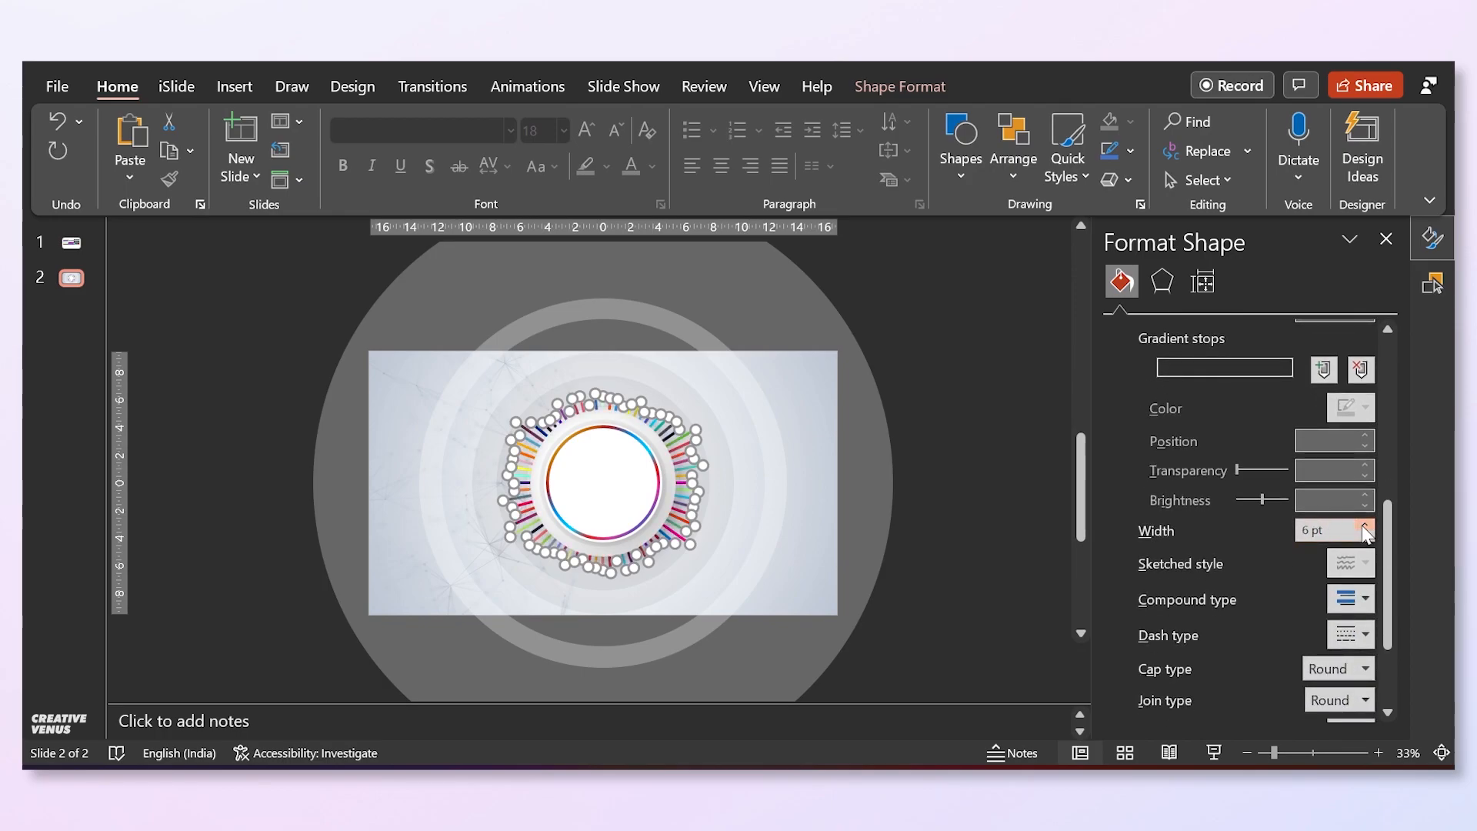
{"action": "left_click", "coordinate": [1214, 750]}
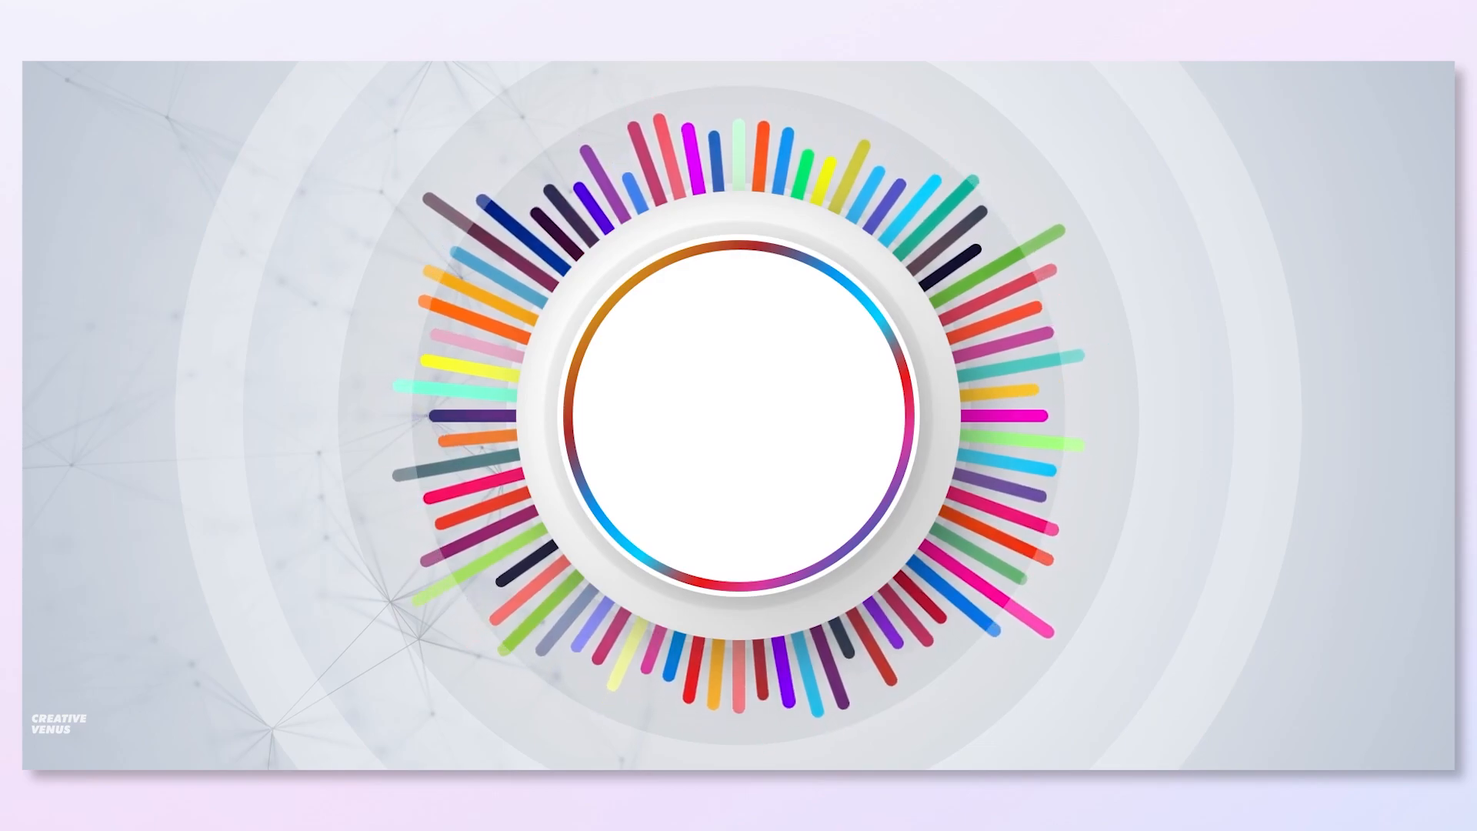
{"action": "key", "text": "Escape"}
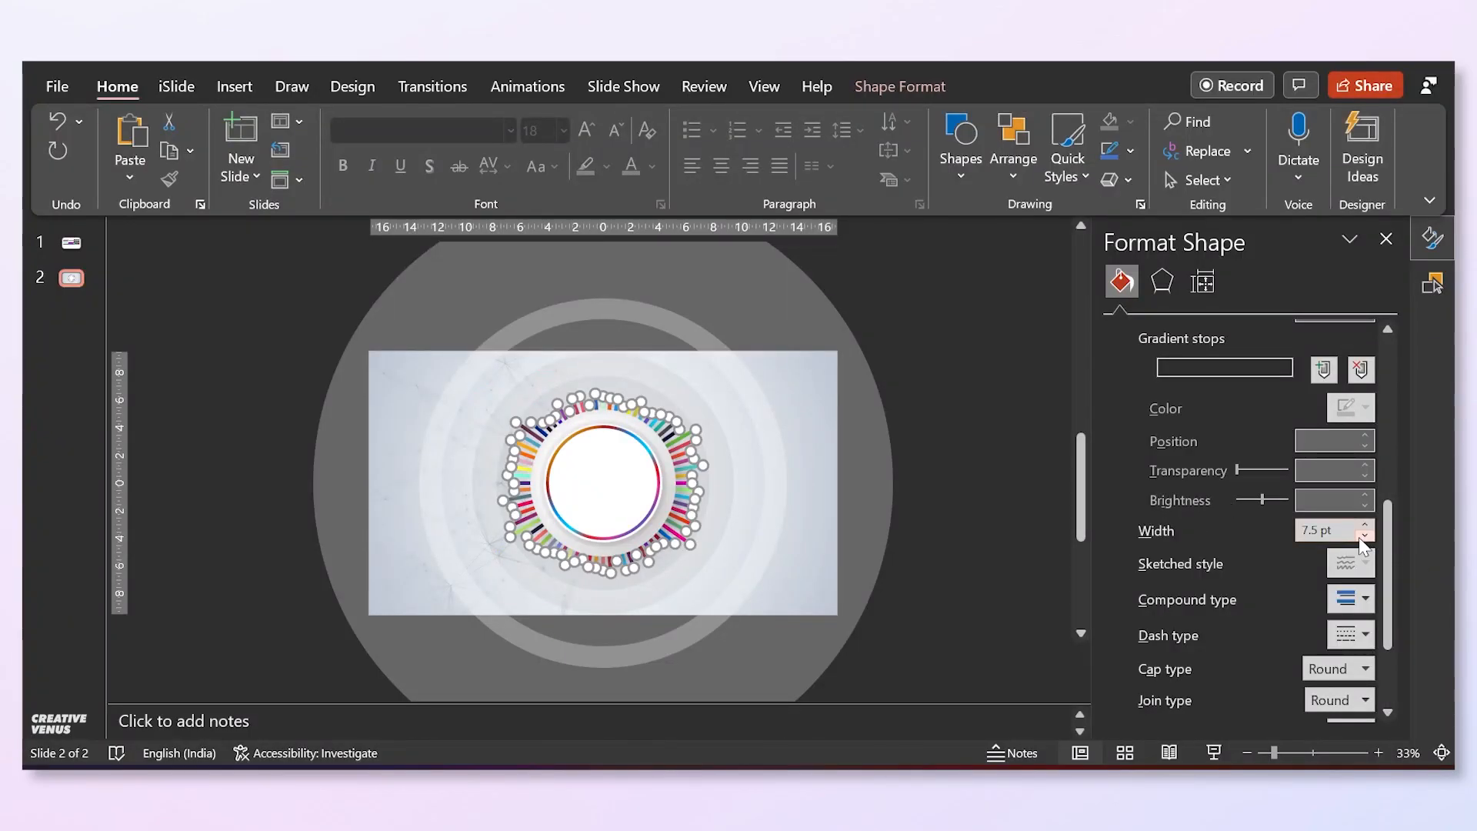
Set the radiating lines' width to 3 pt and preview the animation in the slide show.
{"action": "left_click", "coordinate": [1361, 536]}
{"action": "left_click", "coordinate": [1360, 537]}
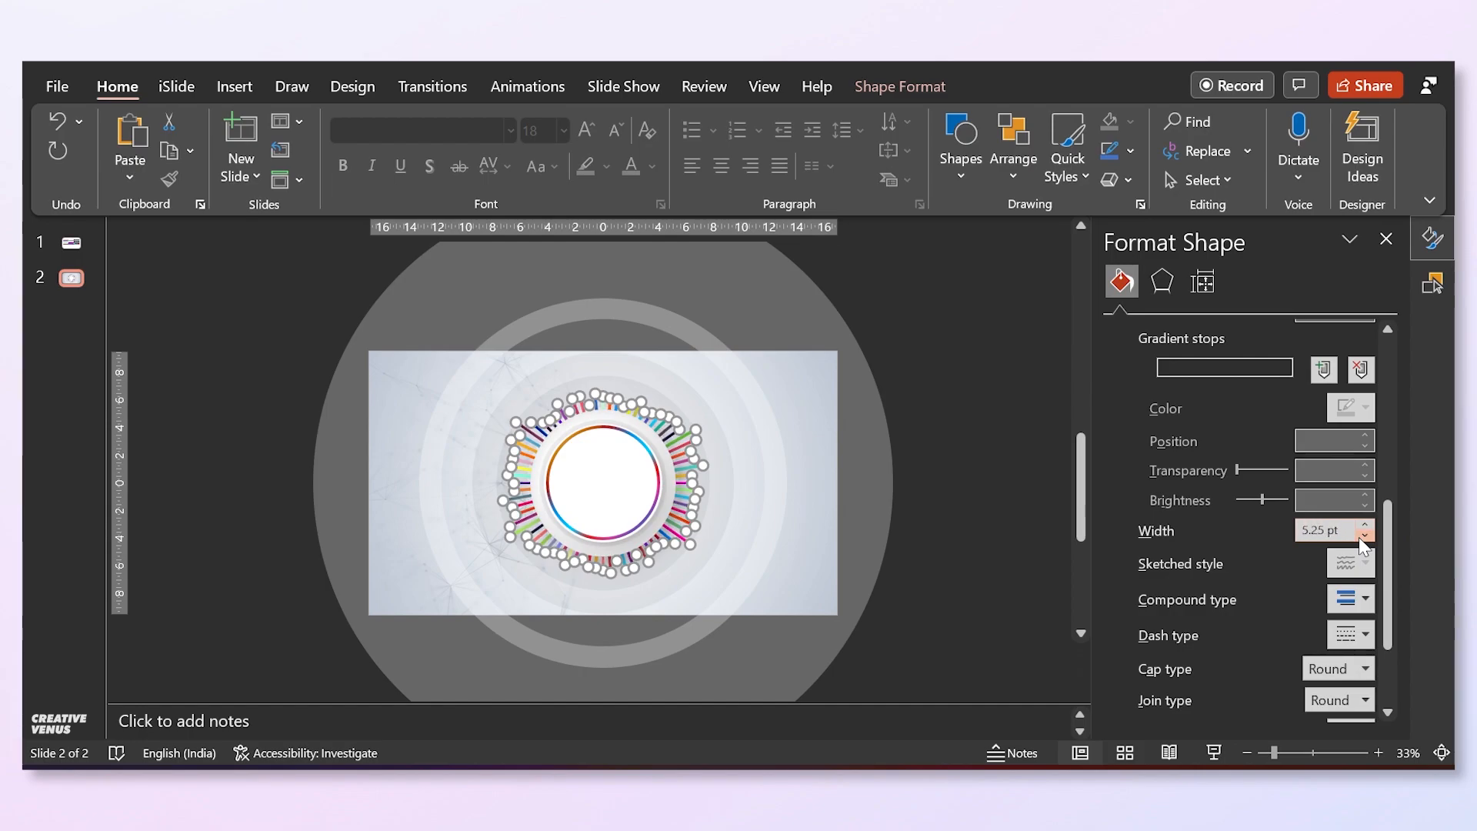
{"action": "left_click", "coordinate": [1359, 537]}
{"action": "left_click", "coordinate": [1359, 537]}
{"action": "left_click", "coordinate": [1359, 537]}
{"action": "left_click", "coordinate": [1359, 537]}
{"action": "left_click", "coordinate": [1358, 537]}
{"action": "left_click", "coordinate": [1359, 537]}
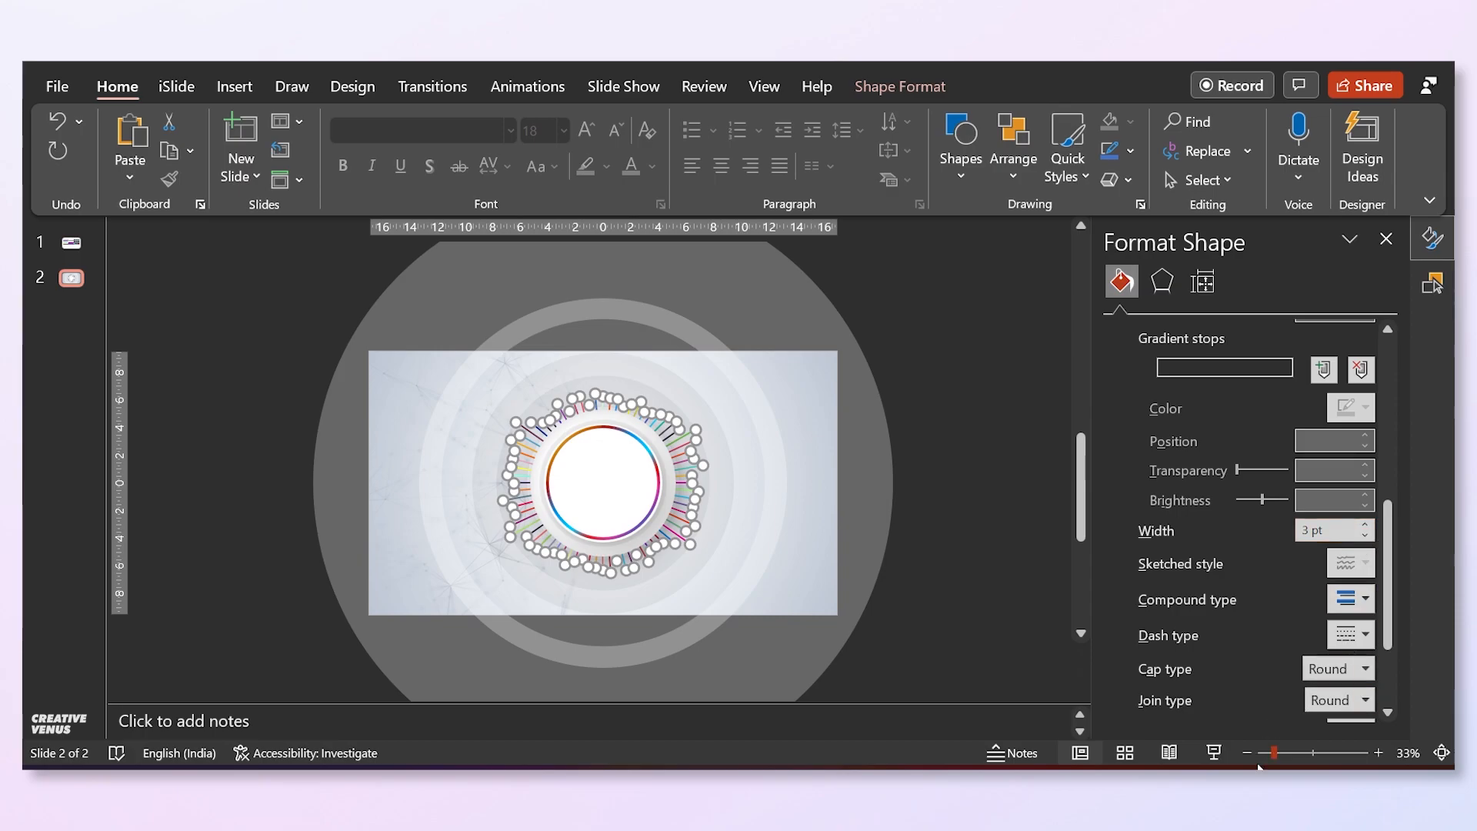
{"action": "key", "text": "shift+F5"}
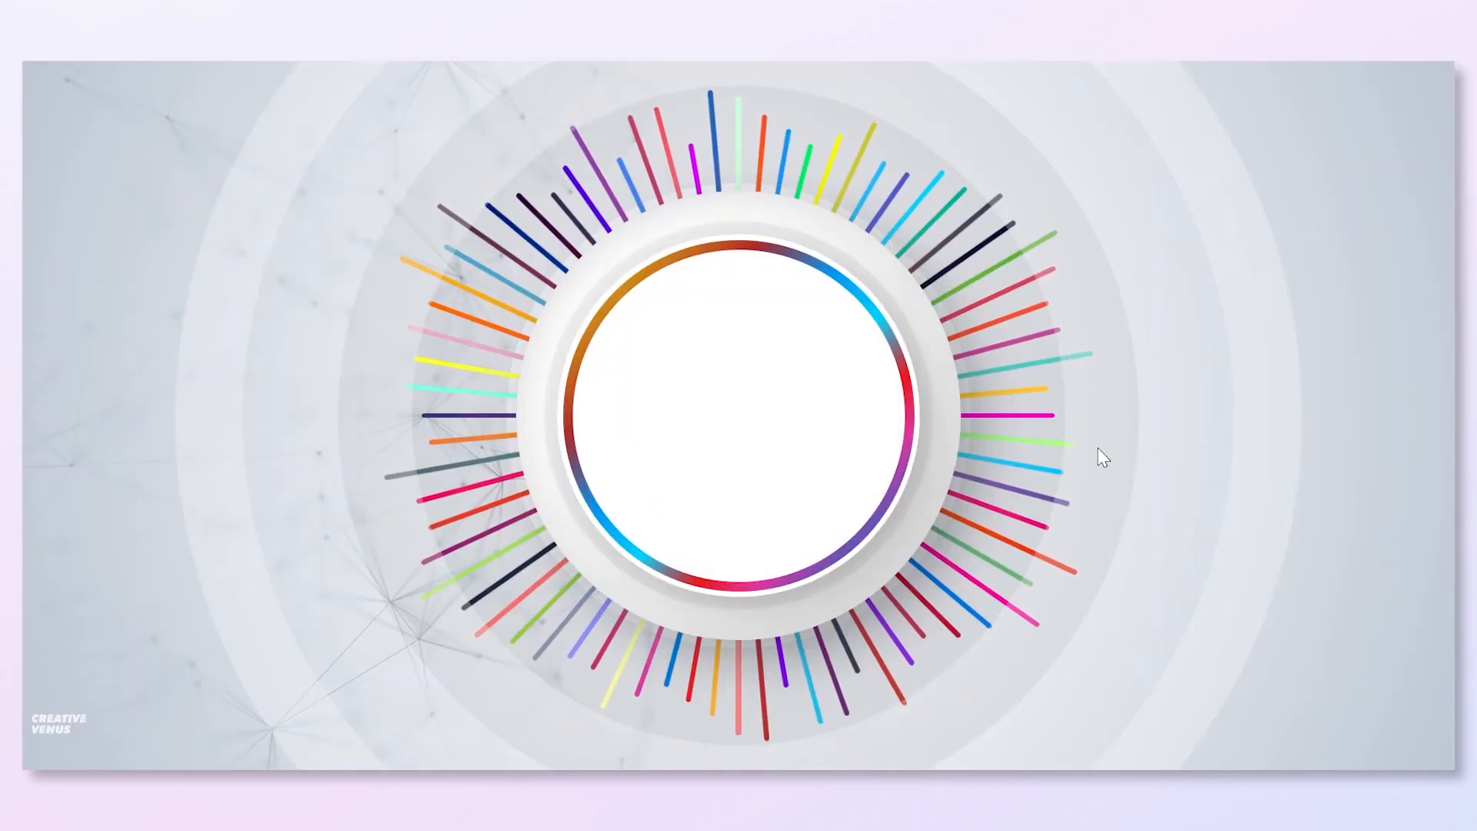
{"action": "key", "text": "Escape"}
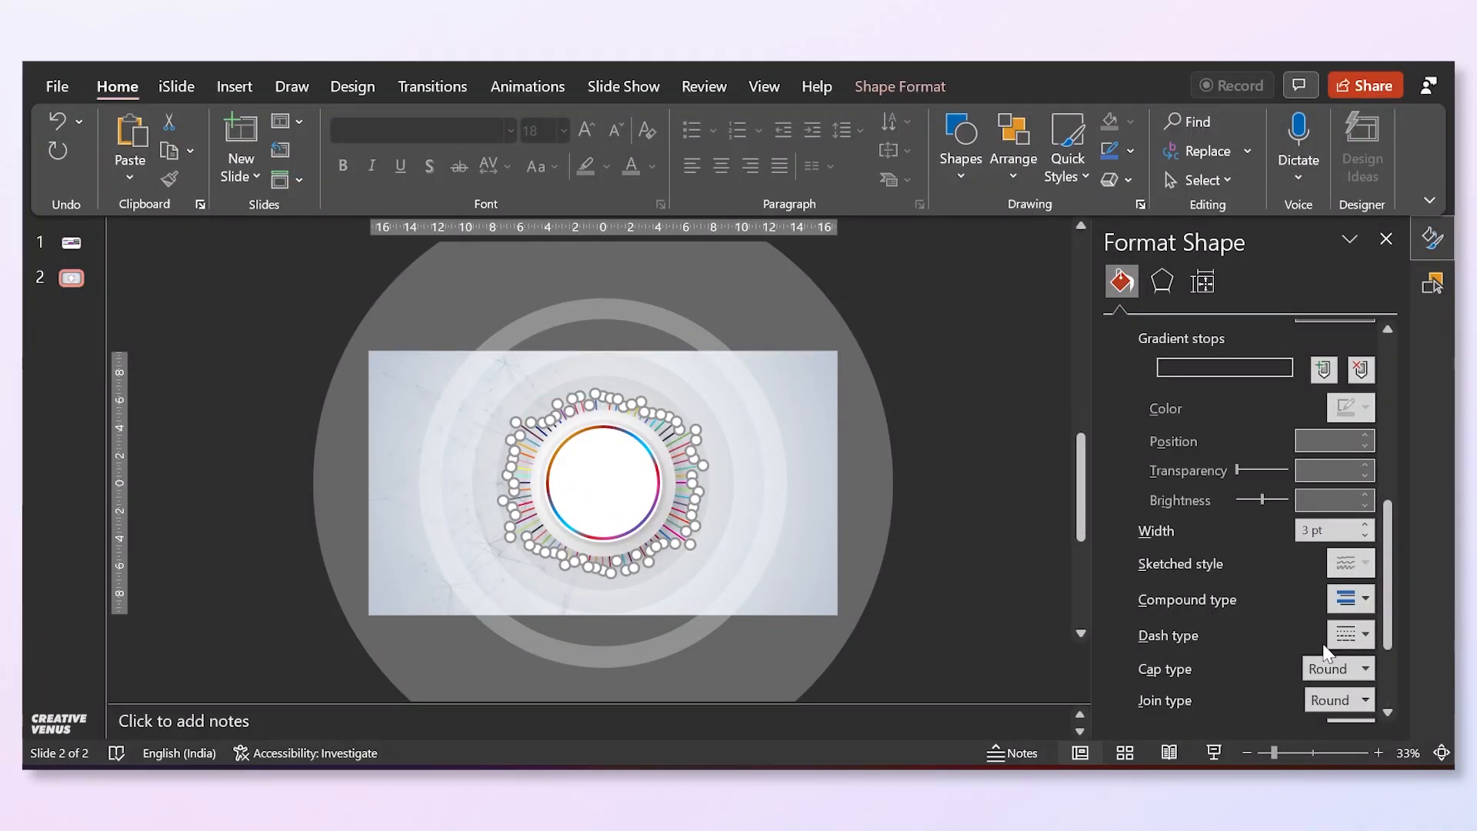
Give the radiating lines diamond end arrows and preview the result in the slide show.
{"action": "scroll", "coordinate": [1264, 627], "scroll_direction": "down", "scroll_amount": 4}
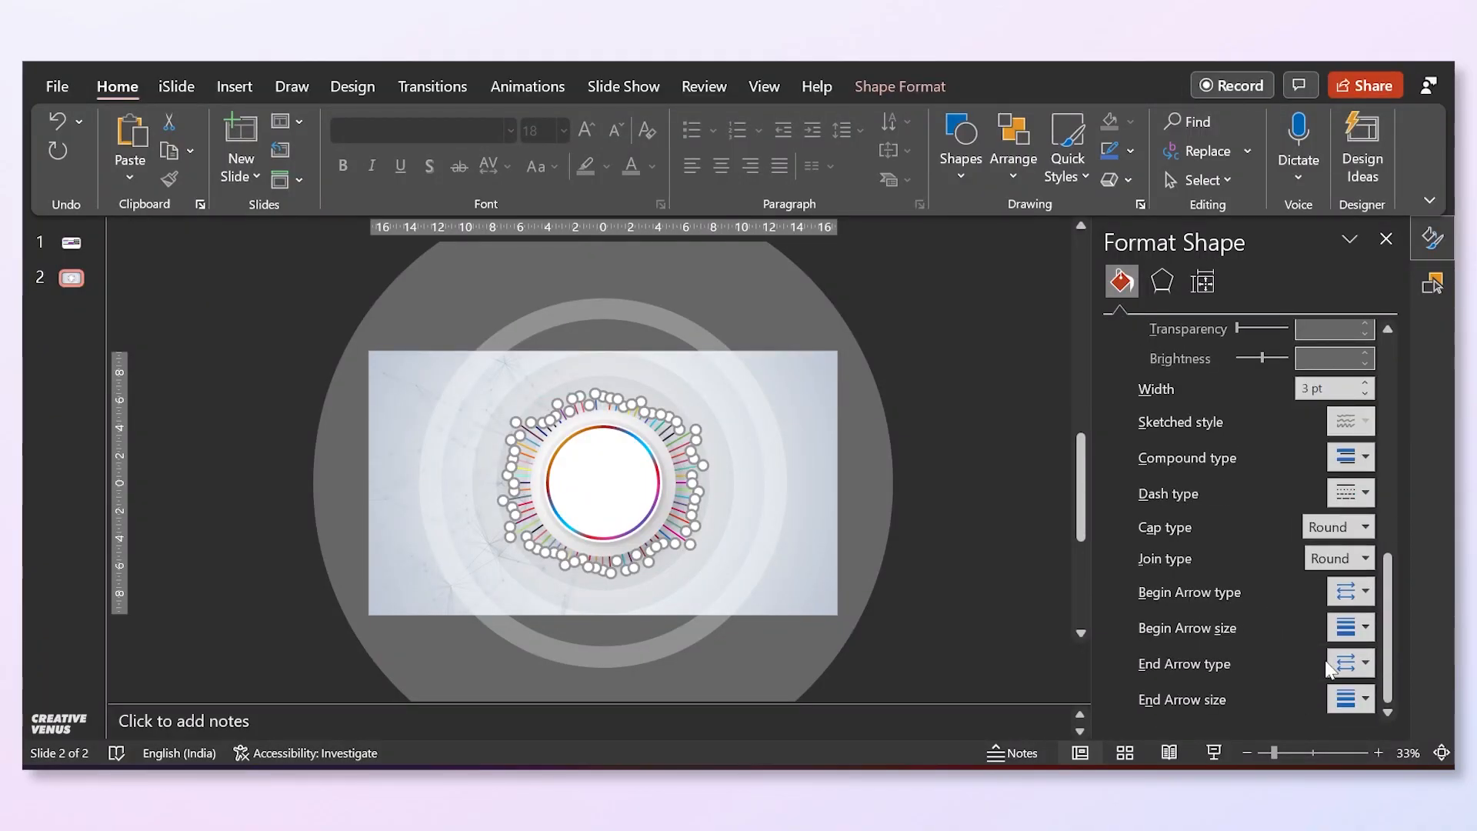
{"action": "left_click", "coordinate": [1335, 674]}
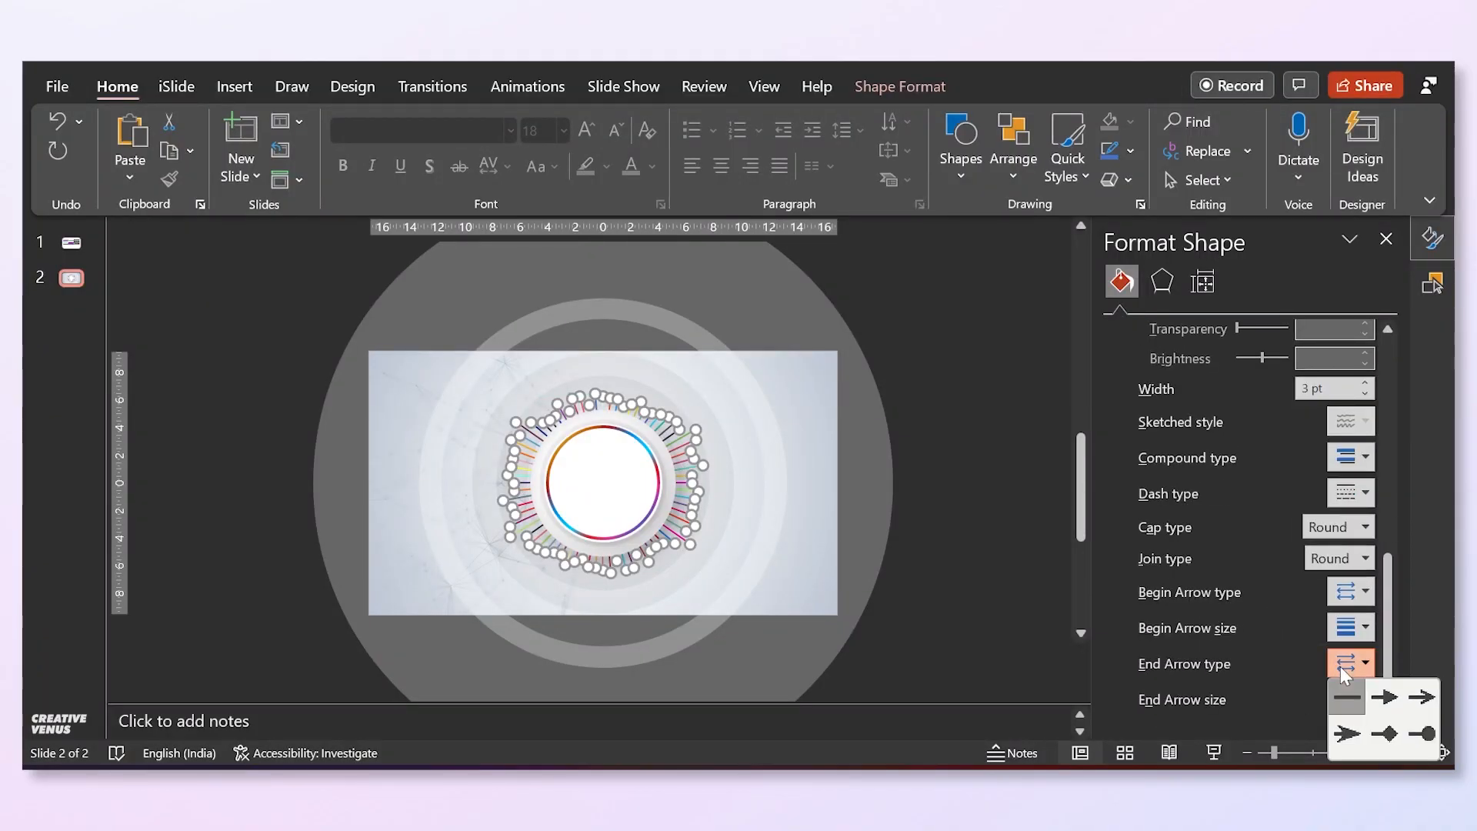
{"action": "left_click", "coordinate": [1385, 735]}
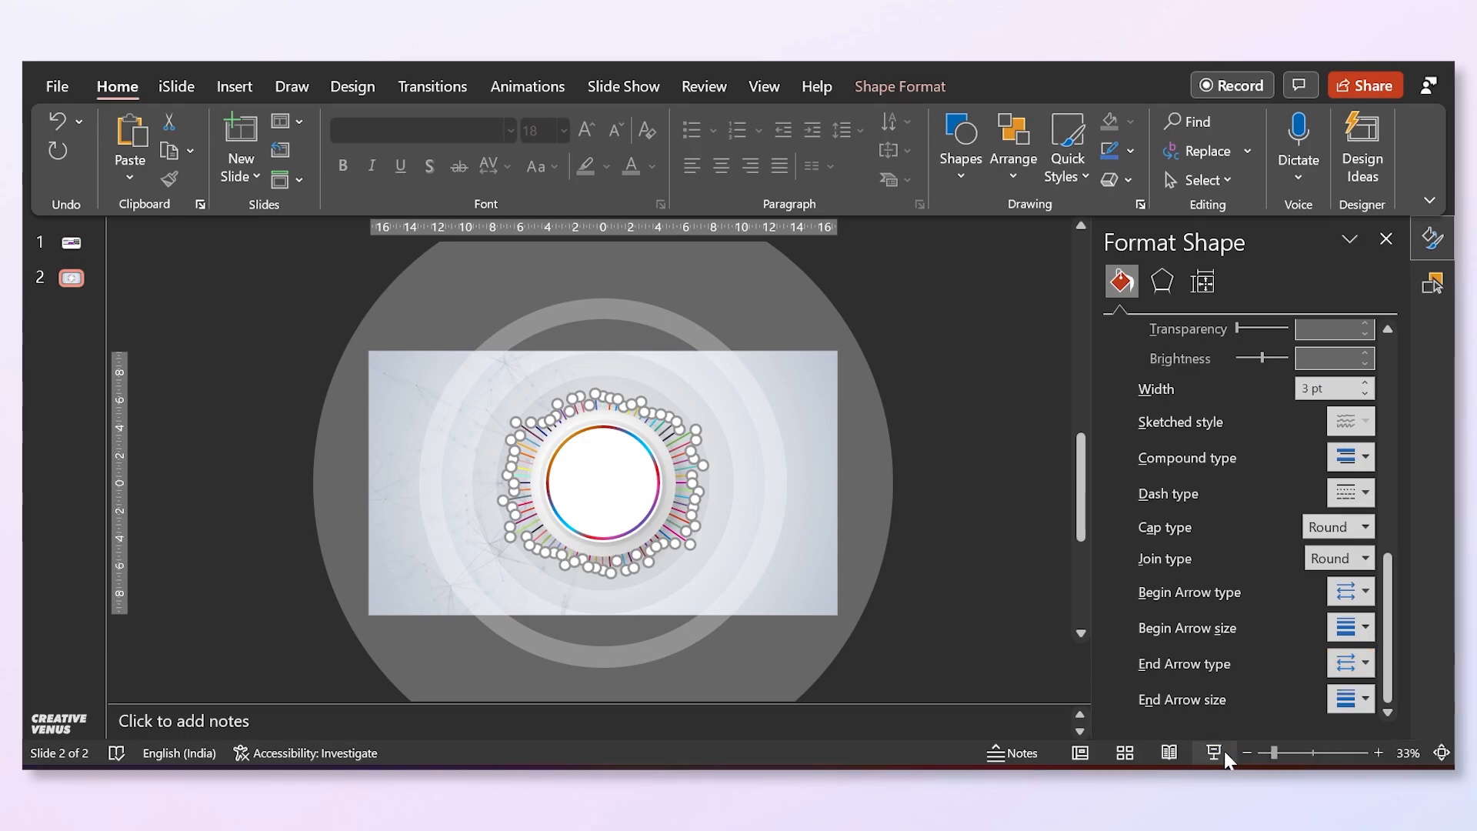
{"action": "left_click", "coordinate": [1215, 751]}
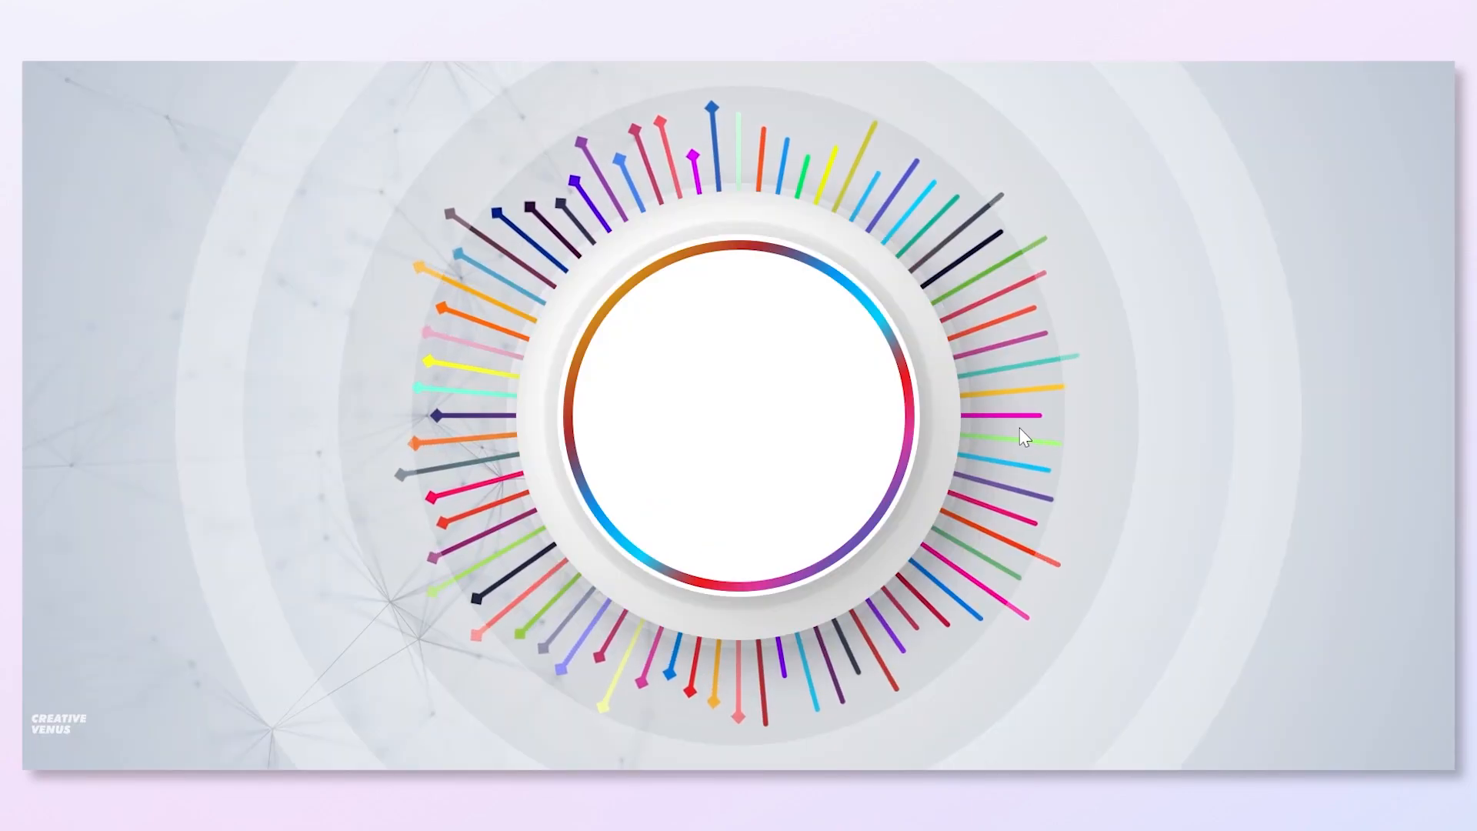
{"action": "key", "text": "Escape"}
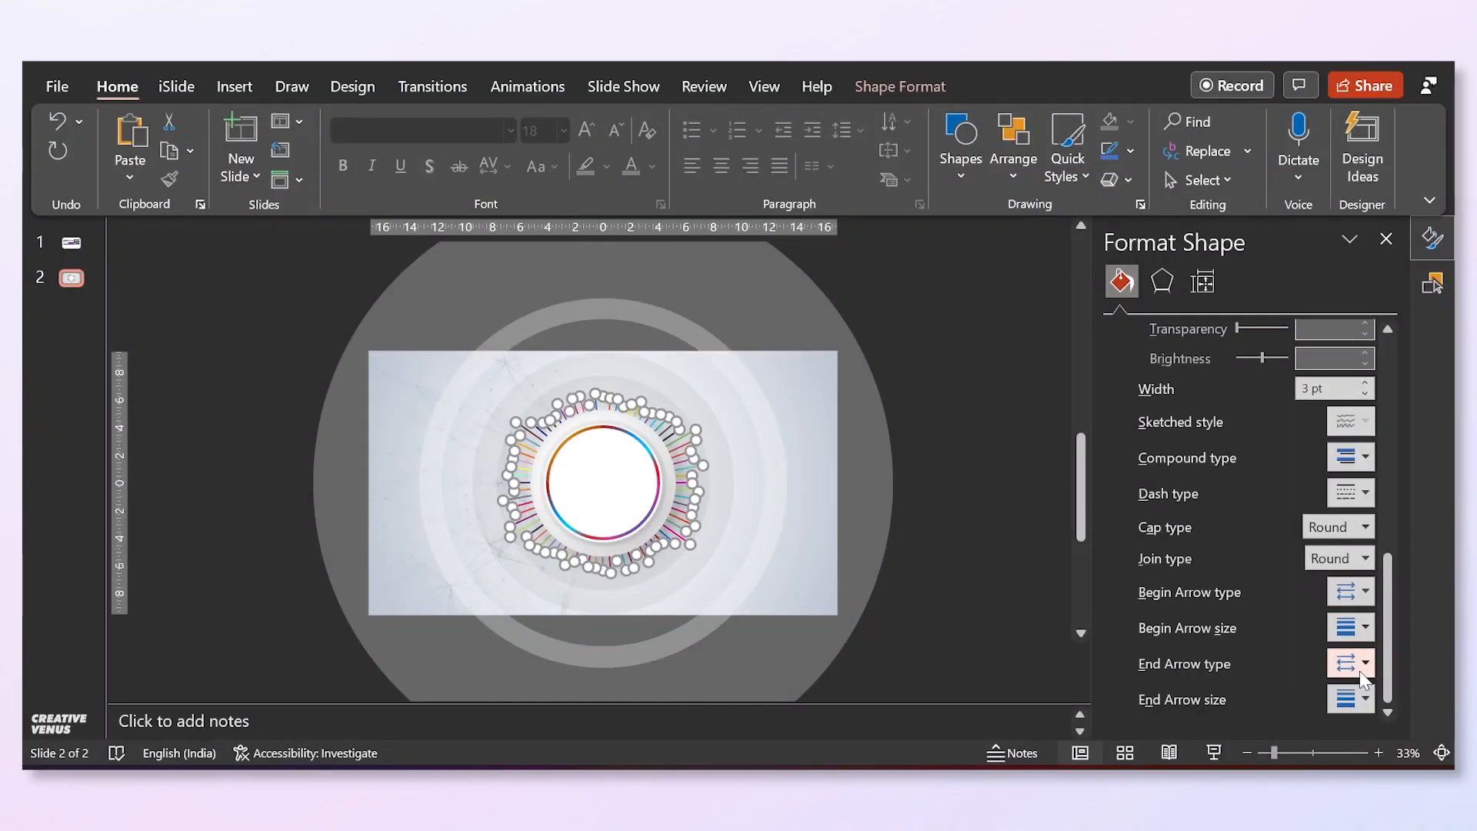
Set both the begin and end arrow types of the radiating lines to oval, and preview the slide show.
{"action": "left_click", "coordinate": [1362, 666]}
{"action": "left_click", "coordinate": [1405, 732]}
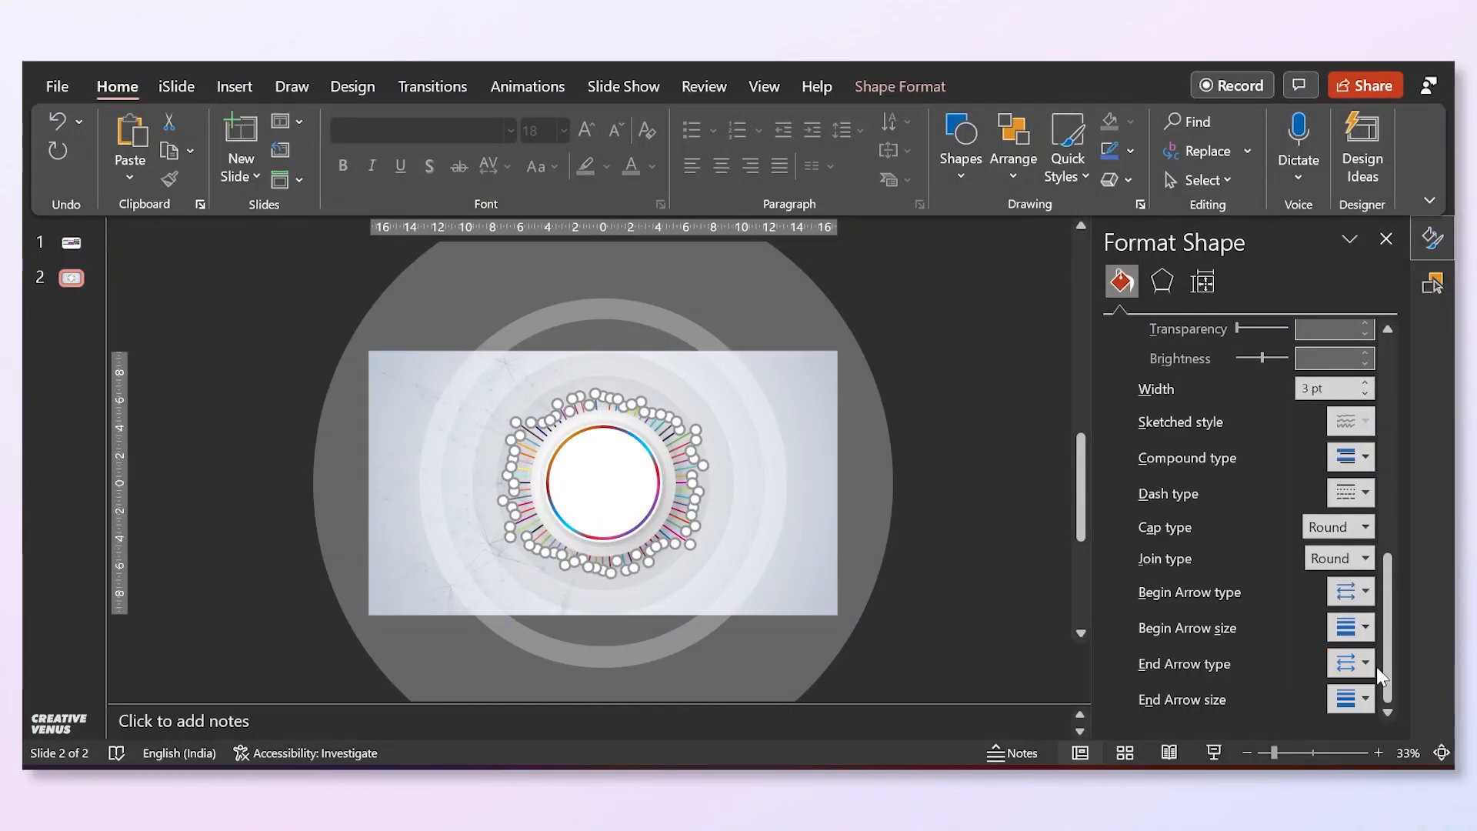
{"action": "left_click", "coordinate": [1367, 594]}
{"action": "left_click", "coordinate": [1421, 661]}
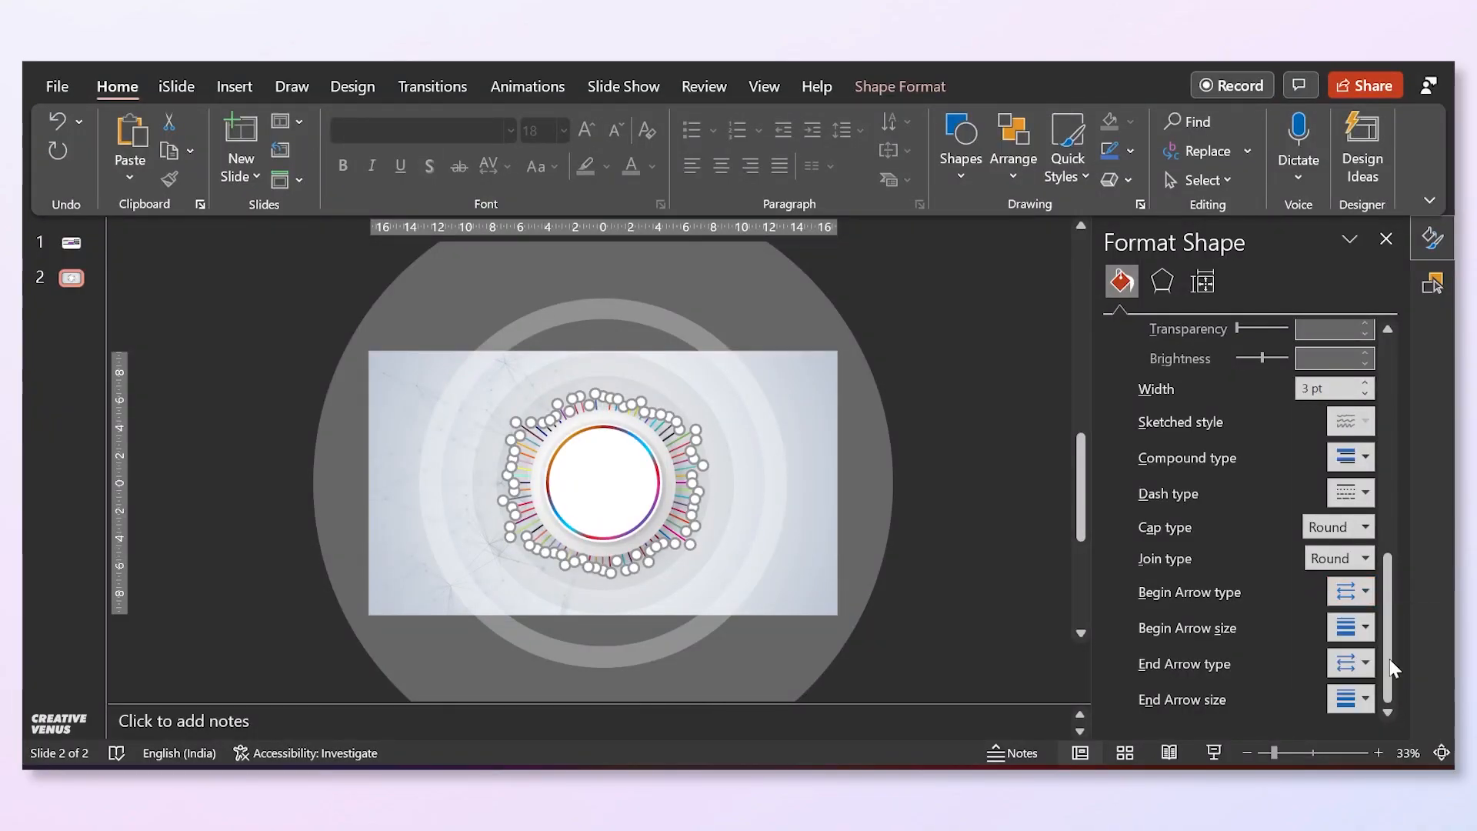
{"action": "left_click", "coordinate": [1212, 750]}
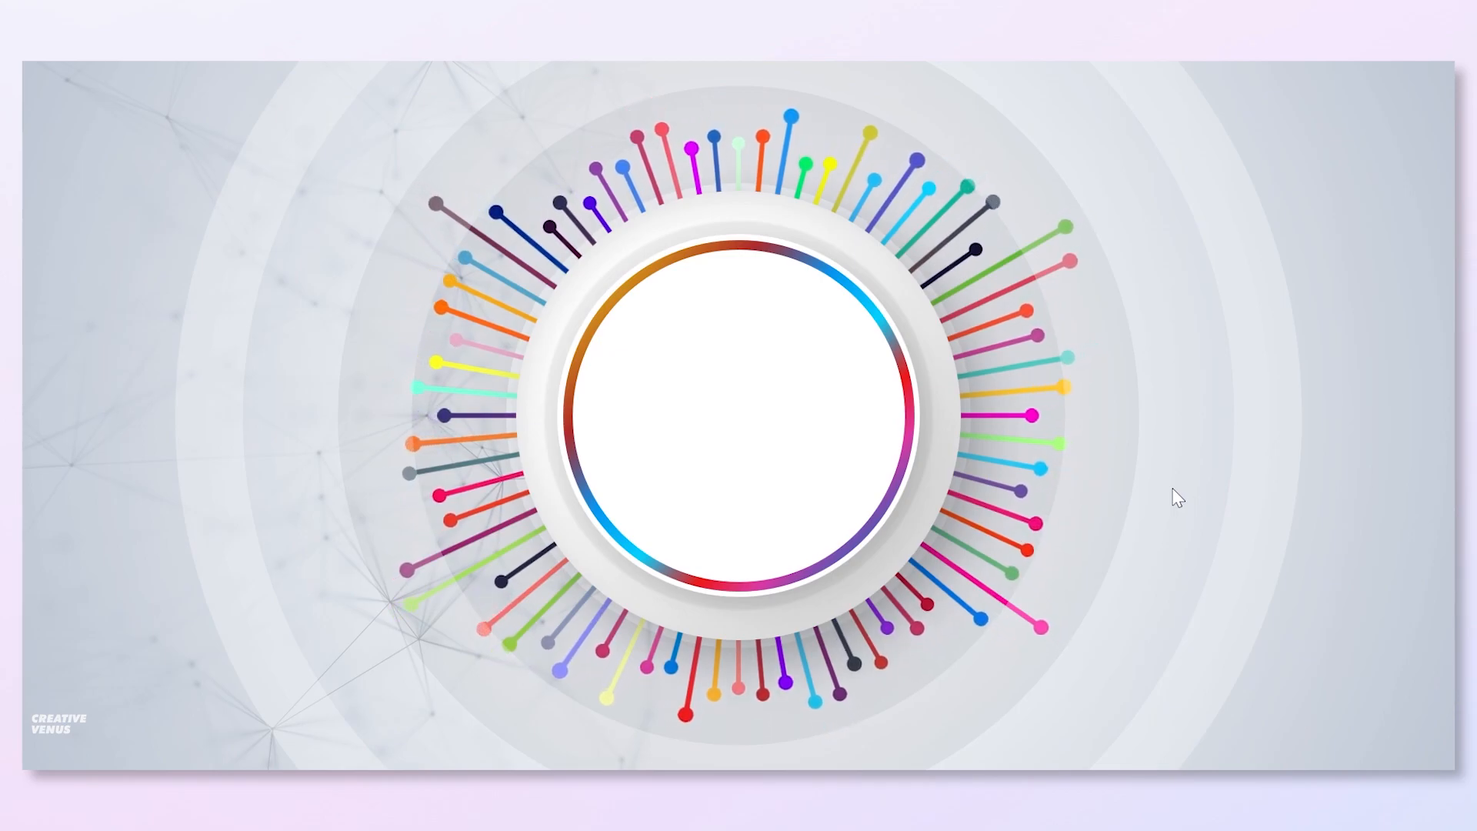
{"action": "key", "text": "Escape"}
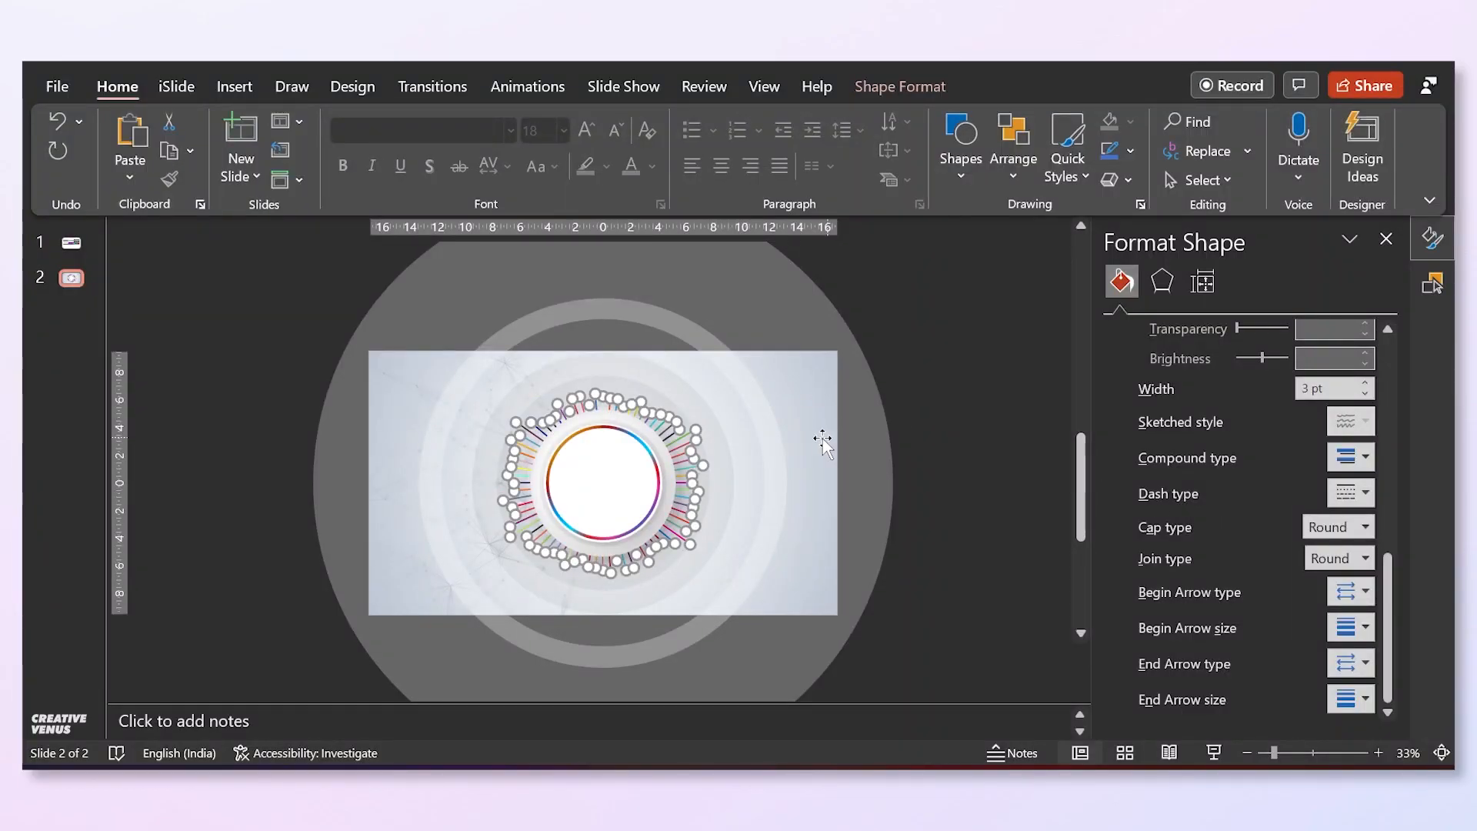
Send the outermost ring to the back and place the gradient rectangle behind it.
{"action": "right_click", "coordinate": [822, 436]}
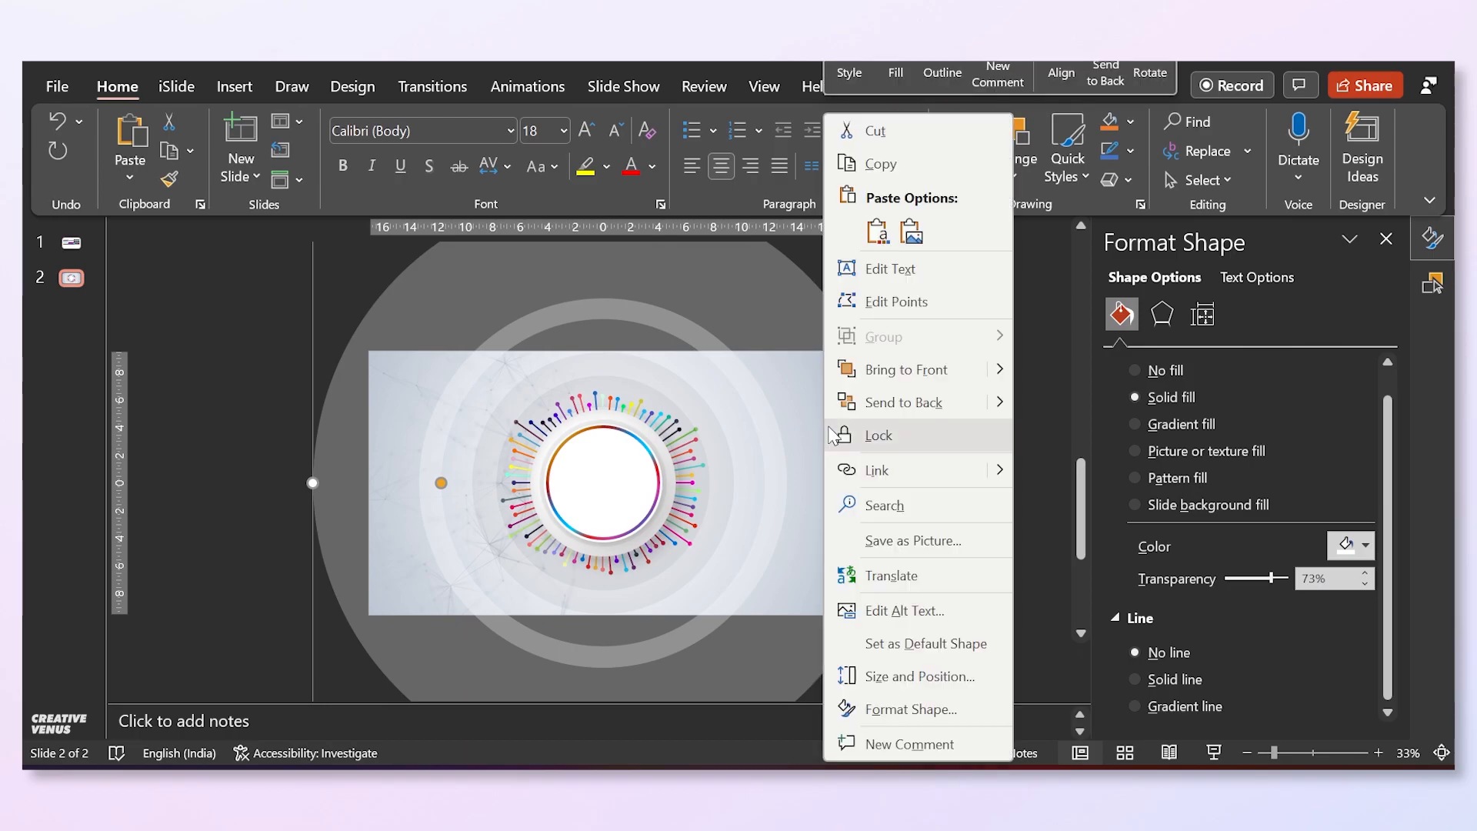
{"action": "left_click", "coordinate": [851, 415]}
{"action": "left_click", "coordinate": [799, 400]}
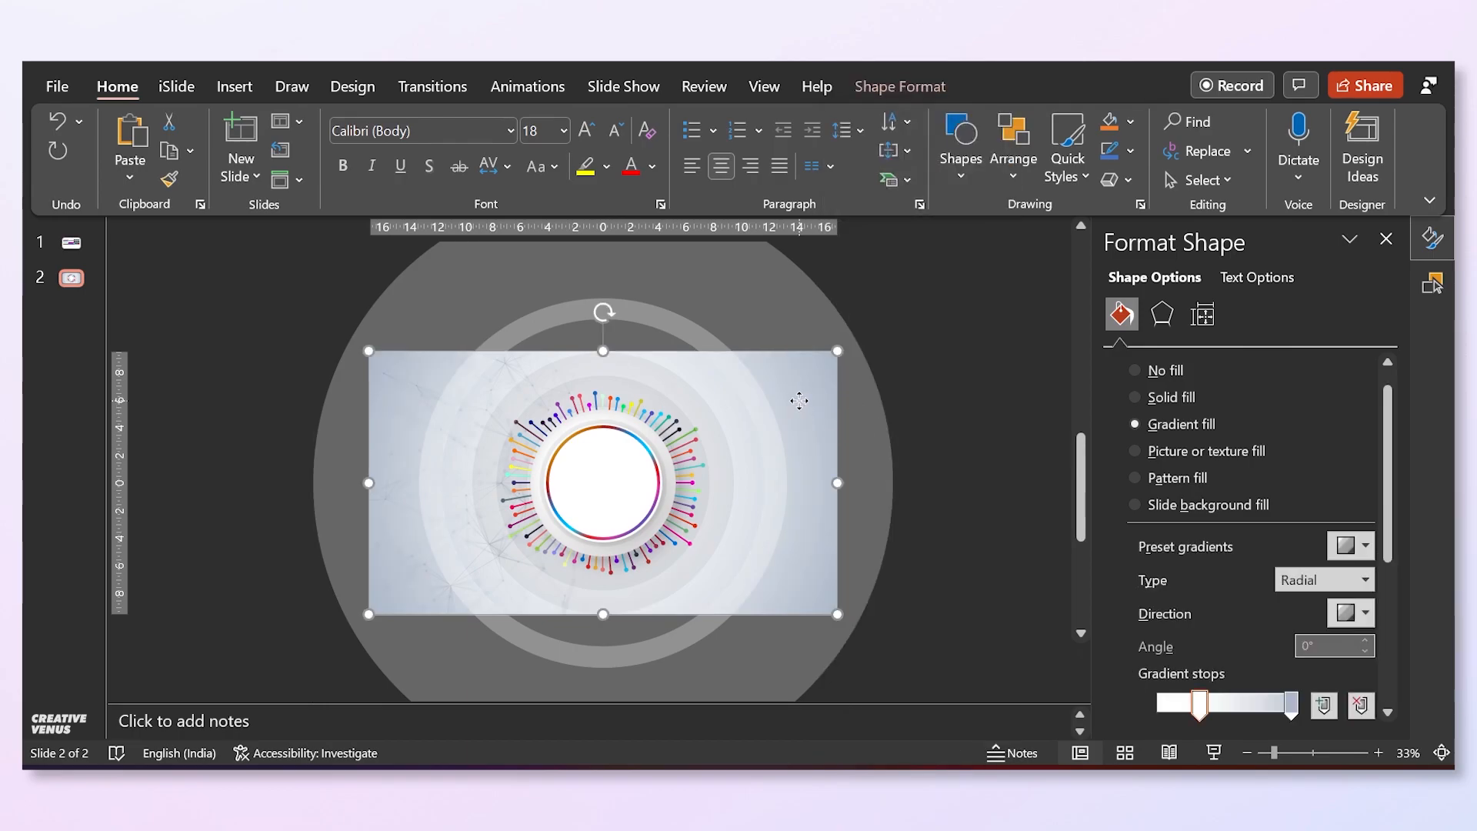
{"action": "right_click", "coordinate": [800, 401]}
{"action": "left_click", "coordinate": [851, 399]}
Send the second-largest ring, the outermost ring and the gradient rectangle to the back in that order, making the rectangle lowest.
{"action": "left_click", "coordinate": [734, 419]}
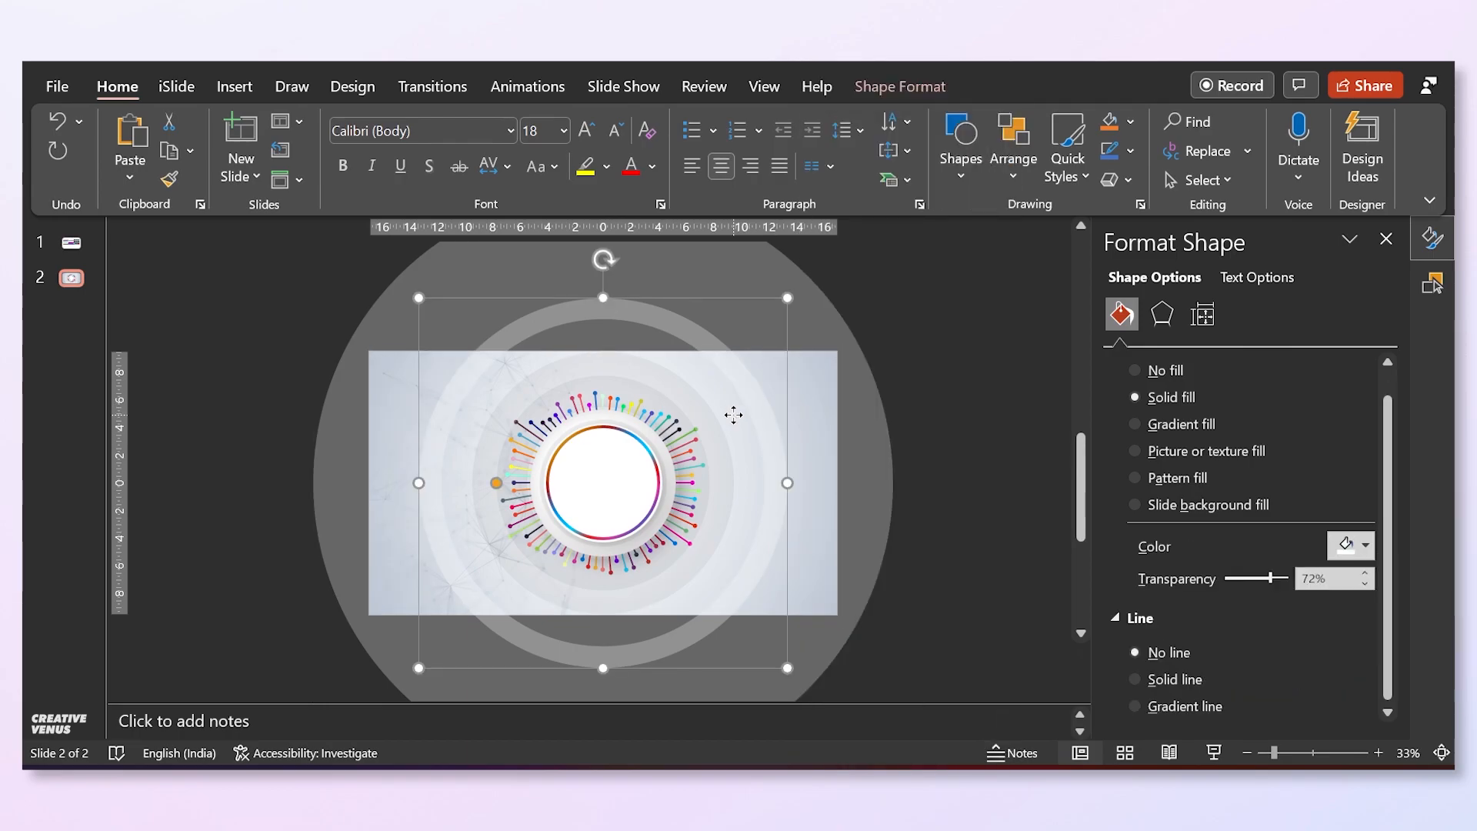
{"action": "right_click", "coordinate": [734, 414]}
{"action": "left_click", "coordinate": [775, 408]}
{"action": "left_click", "coordinate": [788, 413]}
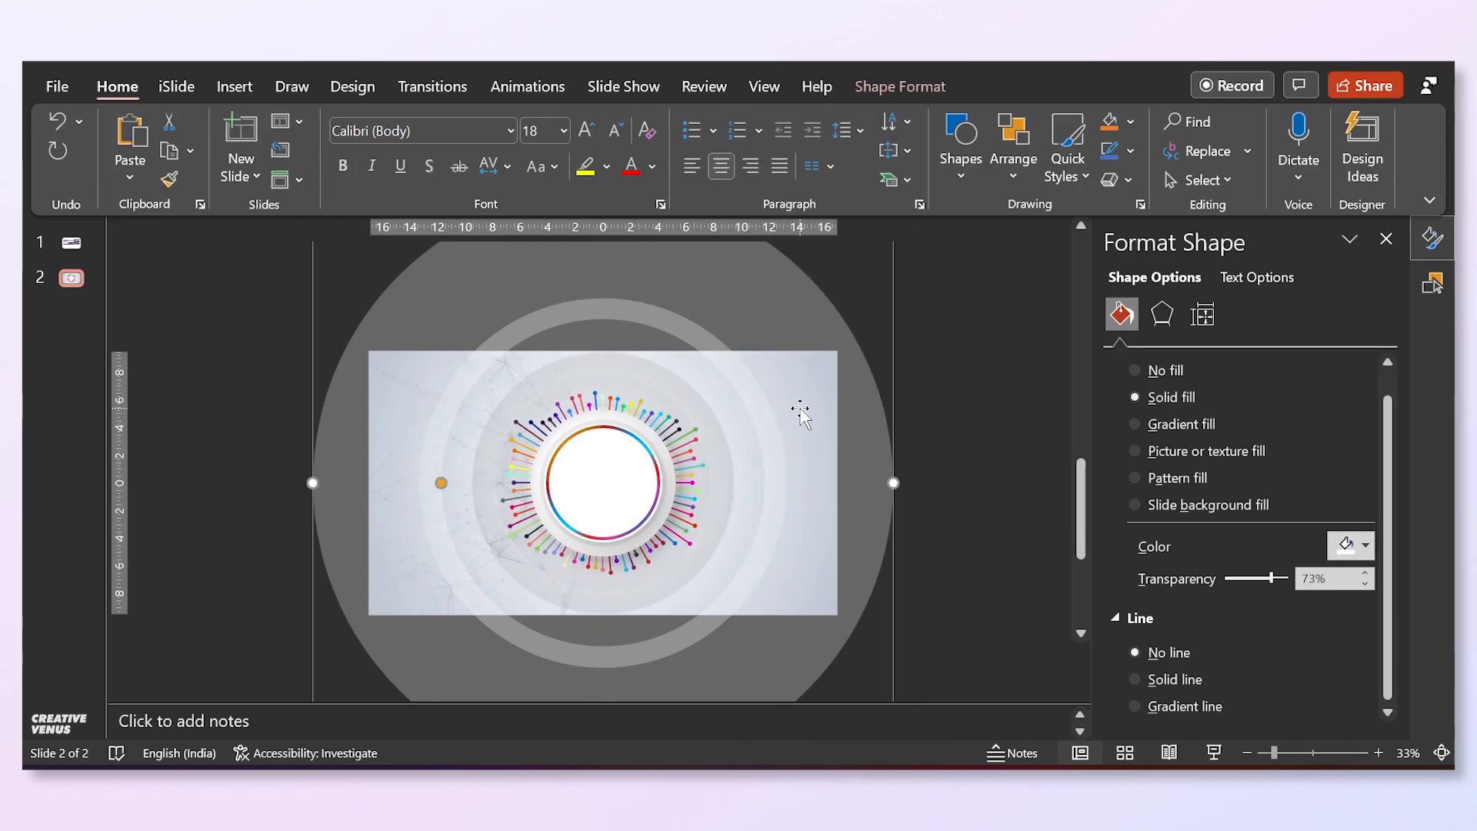
{"action": "right_click", "coordinate": [798, 408]}
{"action": "left_click", "coordinate": [837, 404]}
{"action": "left_click", "coordinate": [796, 407]}
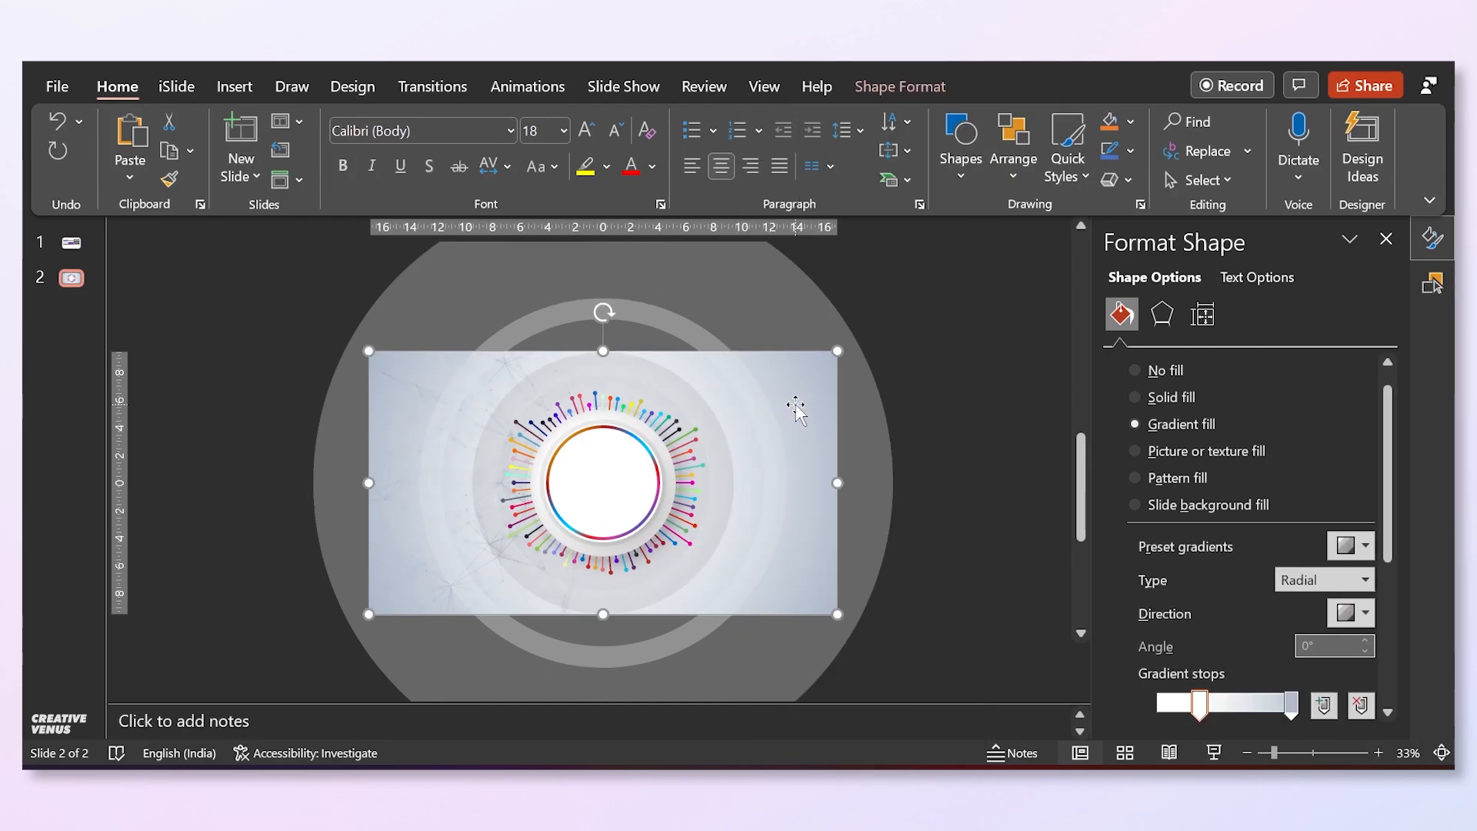
{"action": "right_click", "coordinate": [795, 405]}
{"action": "left_click", "coordinate": [849, 400]}
{"action": "left_click", "coordinate": [924, 459]}
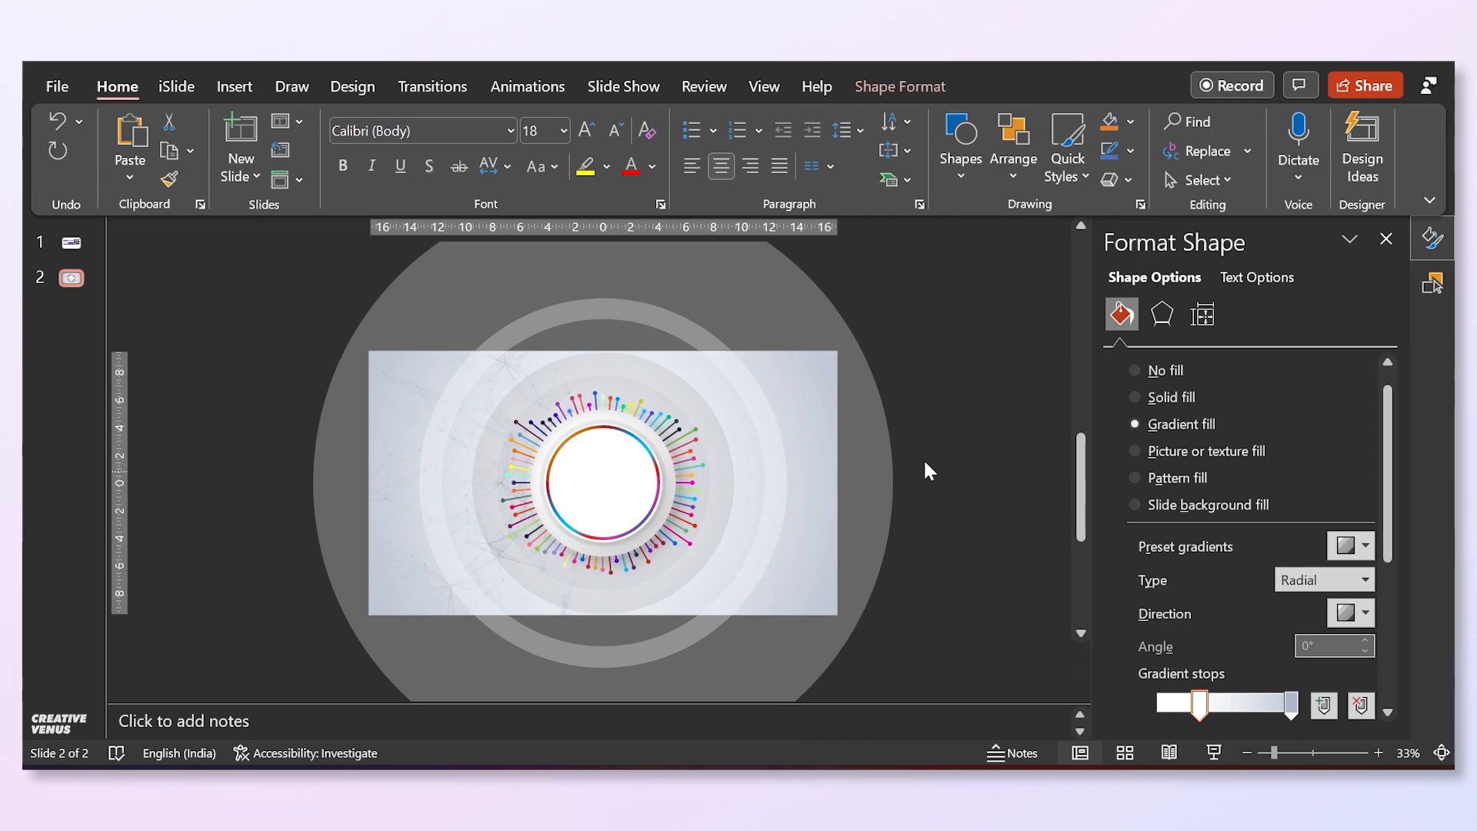
Add a Grow/Shrink animation to the two outermost rings and set it to start With Previous.
{"action": "left_click", "coordinate": [827, 456]}
{"action": "left_click", "coordinate": [752, 455]}
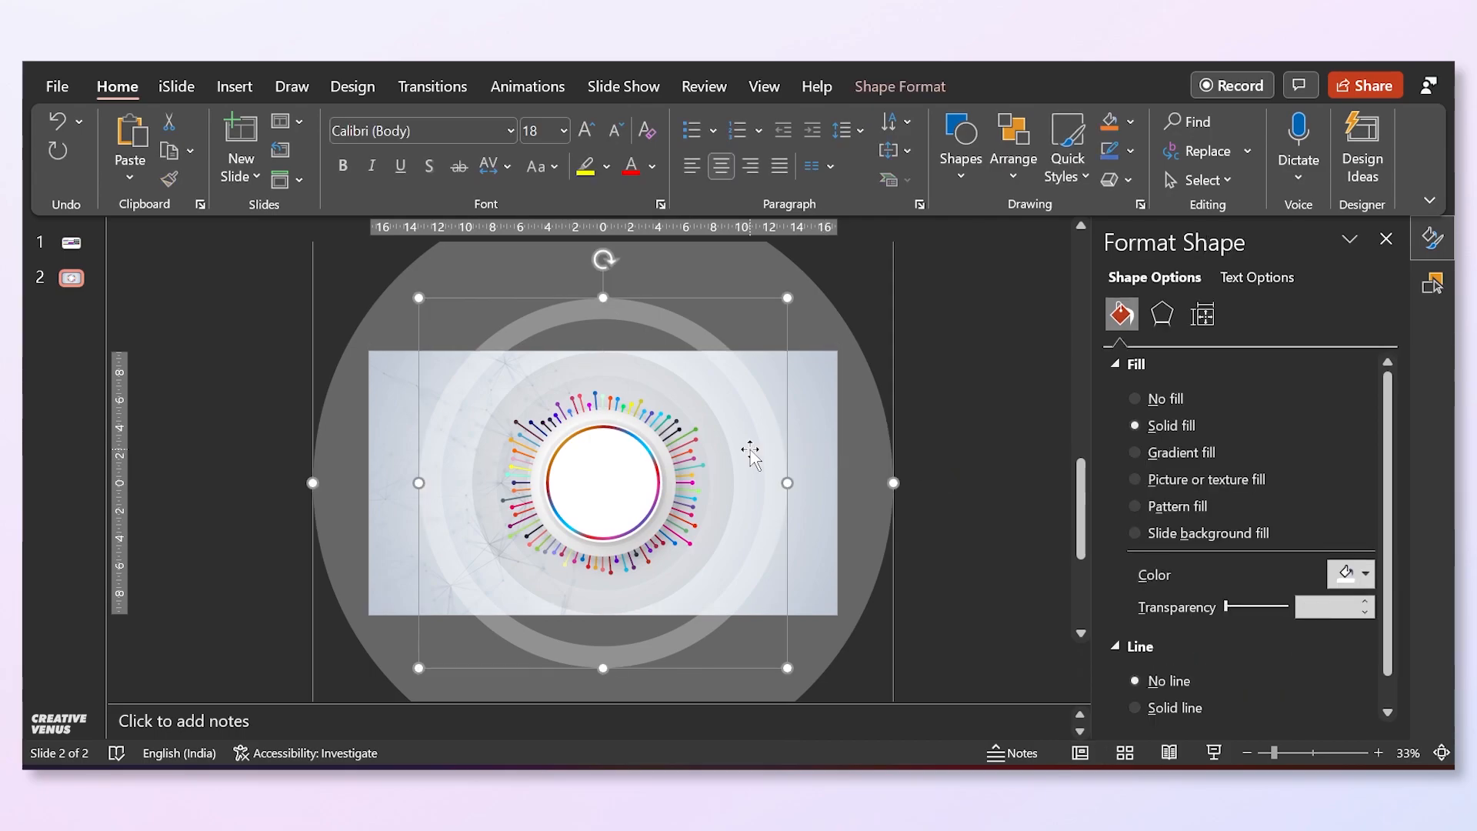
{"action": "left_click", "coordinate": [547, 90]}
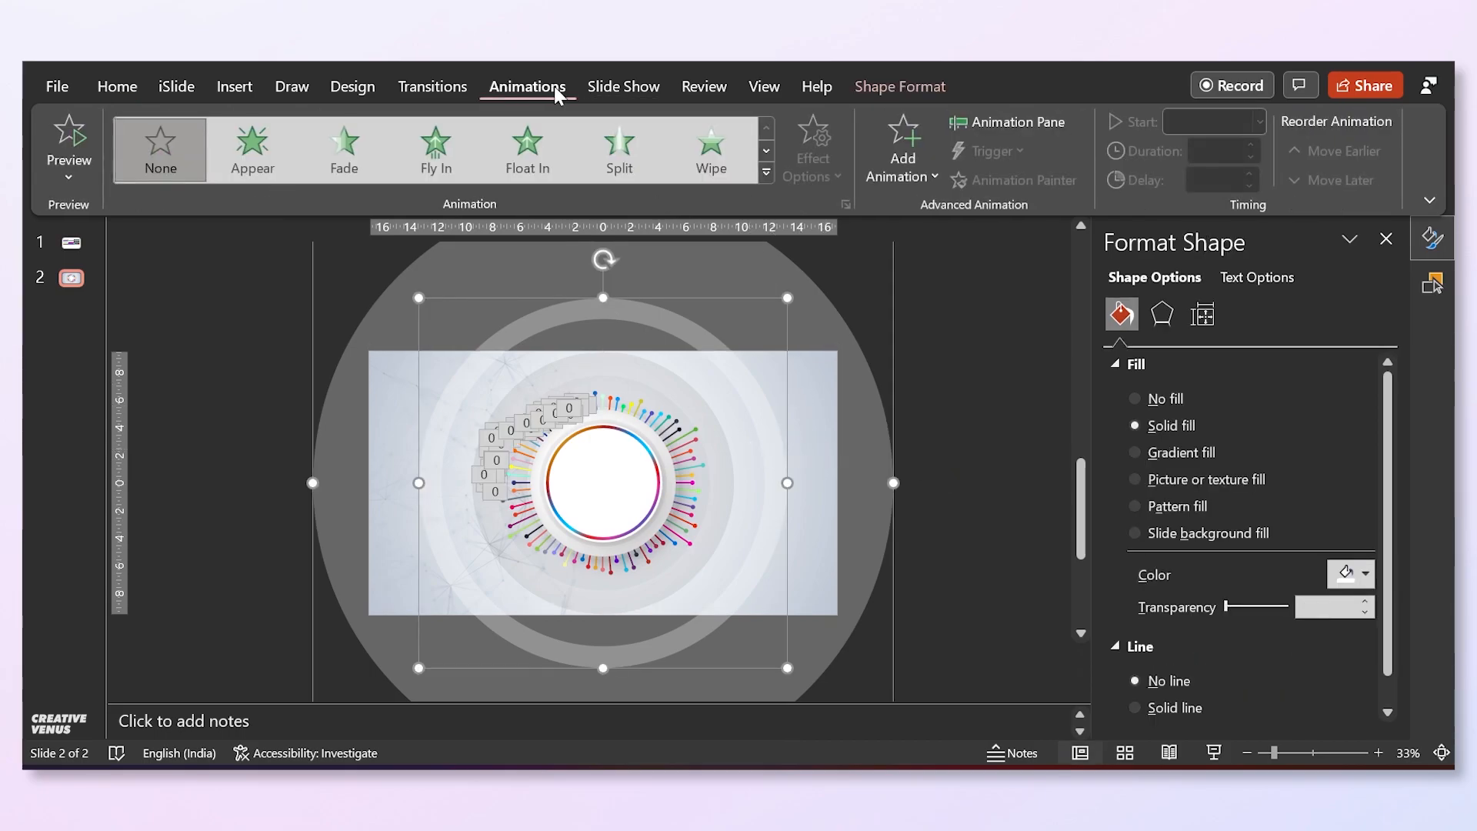
{"action": "left_click", "coordinate": [882, 180]}
{"action": "left_click", "coordinate": [1277, 486]}
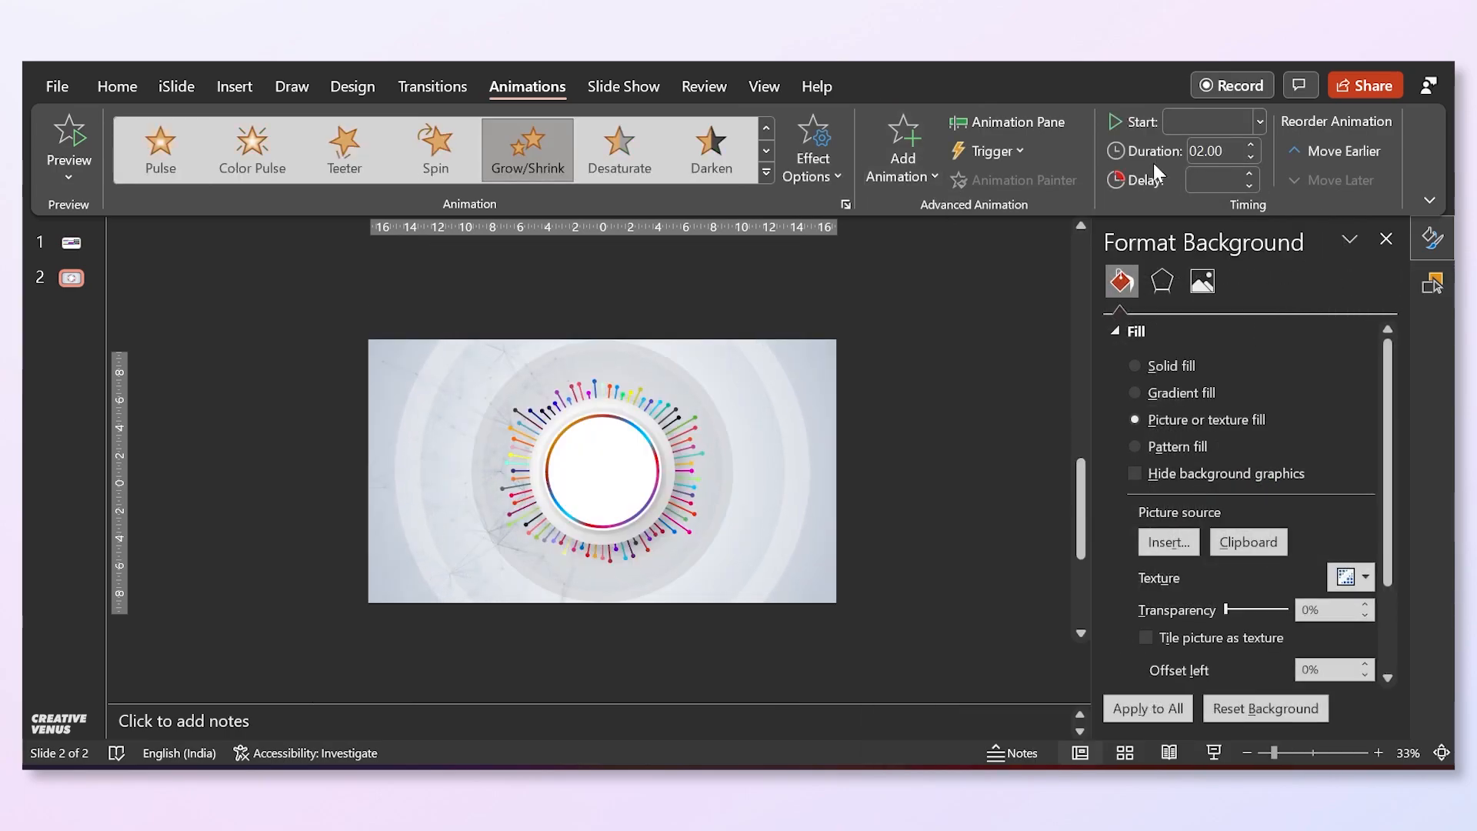
{"action": "left_click", "coordinate": [1015, 123]}
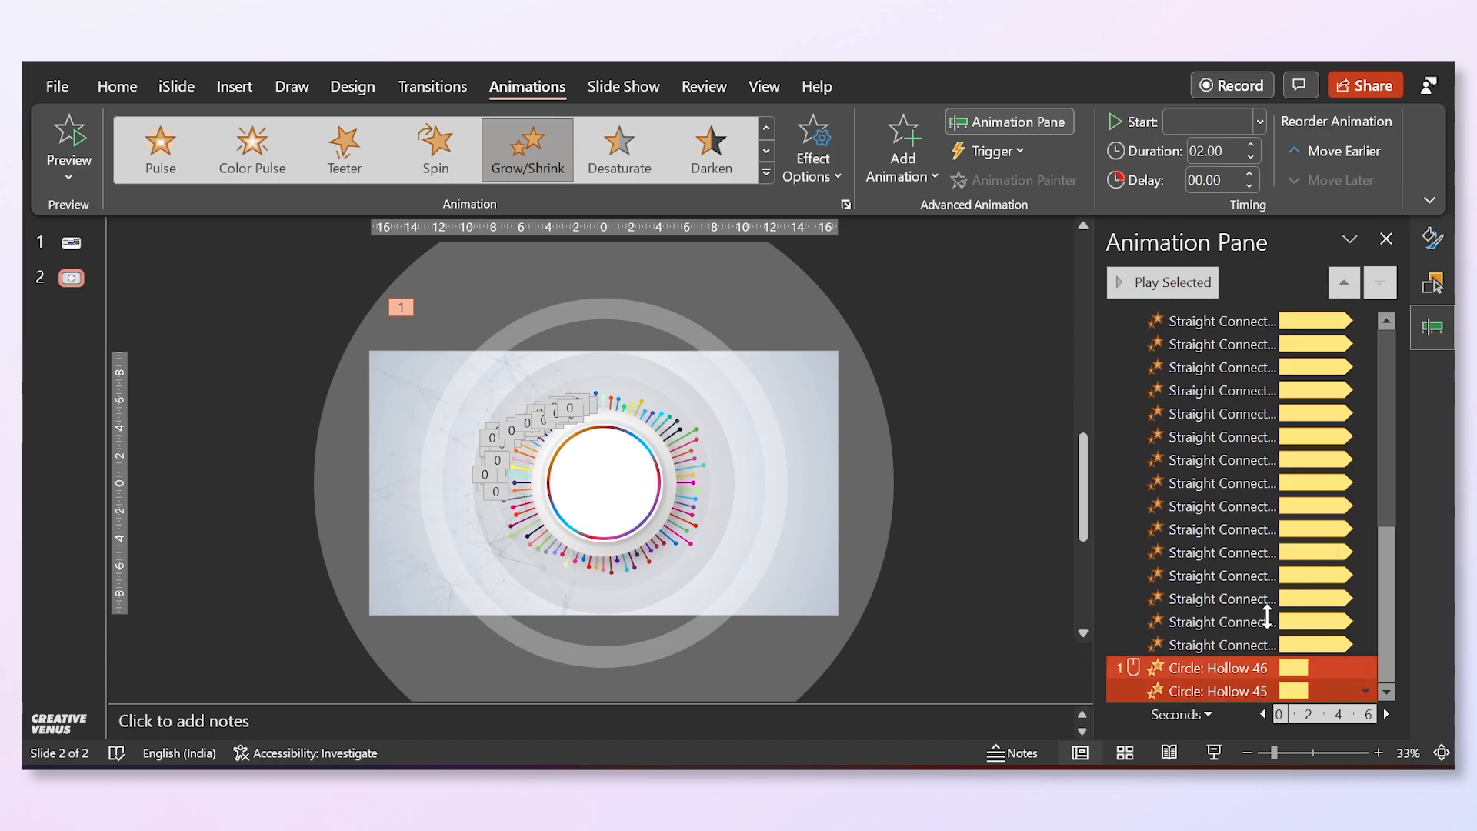
{"action": "left_click", "coordinate": [1254, 123]}
{"action": "left_click", "coordinate": [1206, 179]}
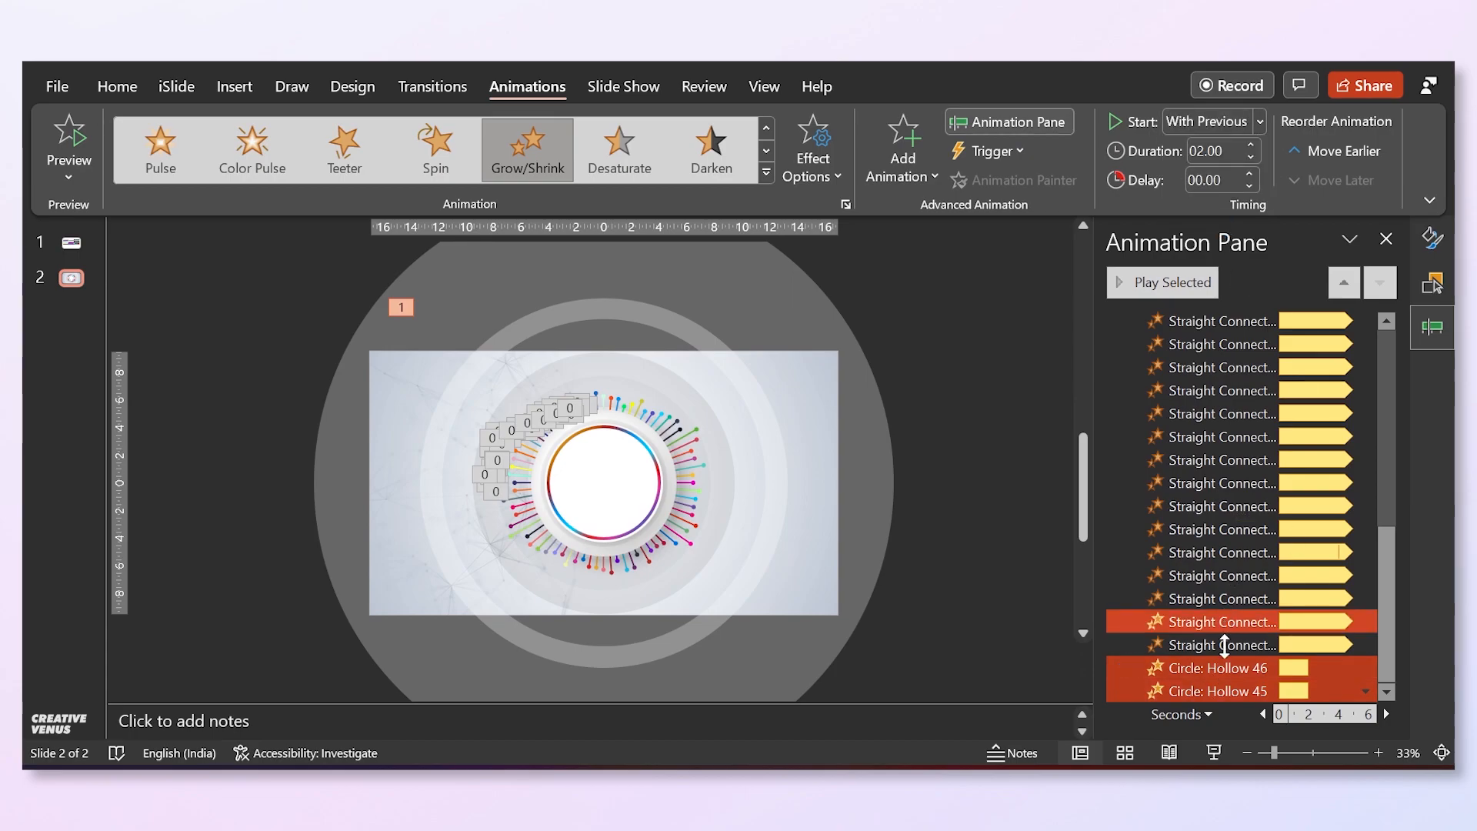
Set the Grow/Shrink size of the two outer rings' animations to a custom 110%.
{"action": "right_click", "coordinate": [1228, 670]}
{"action": "left_click", "coordinate": [1242, 561]}
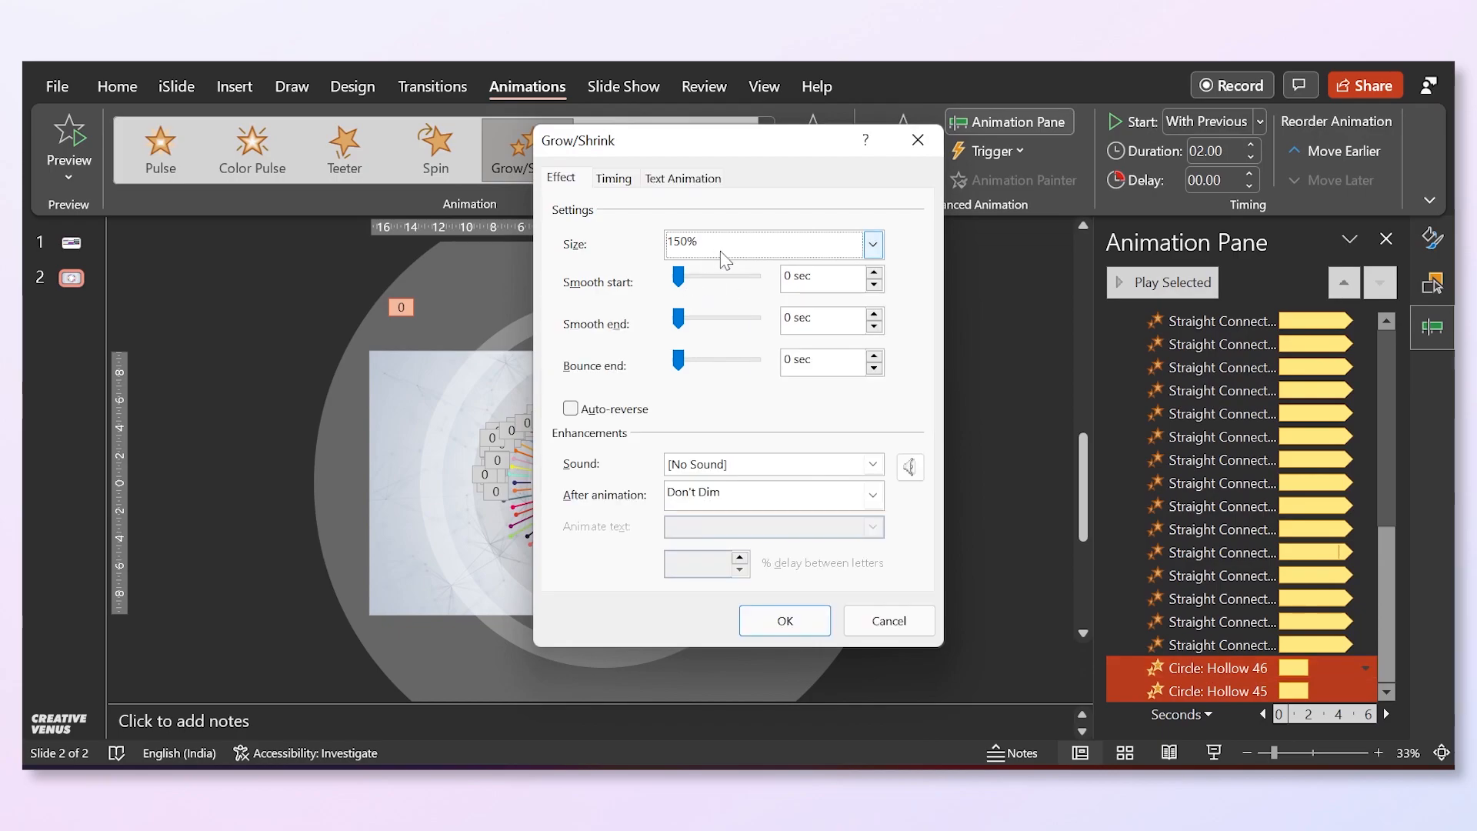
{"action": "left_click", "coordinate": [872, 245]}
{"action": "left_click", "coordinate": [818, 383]}
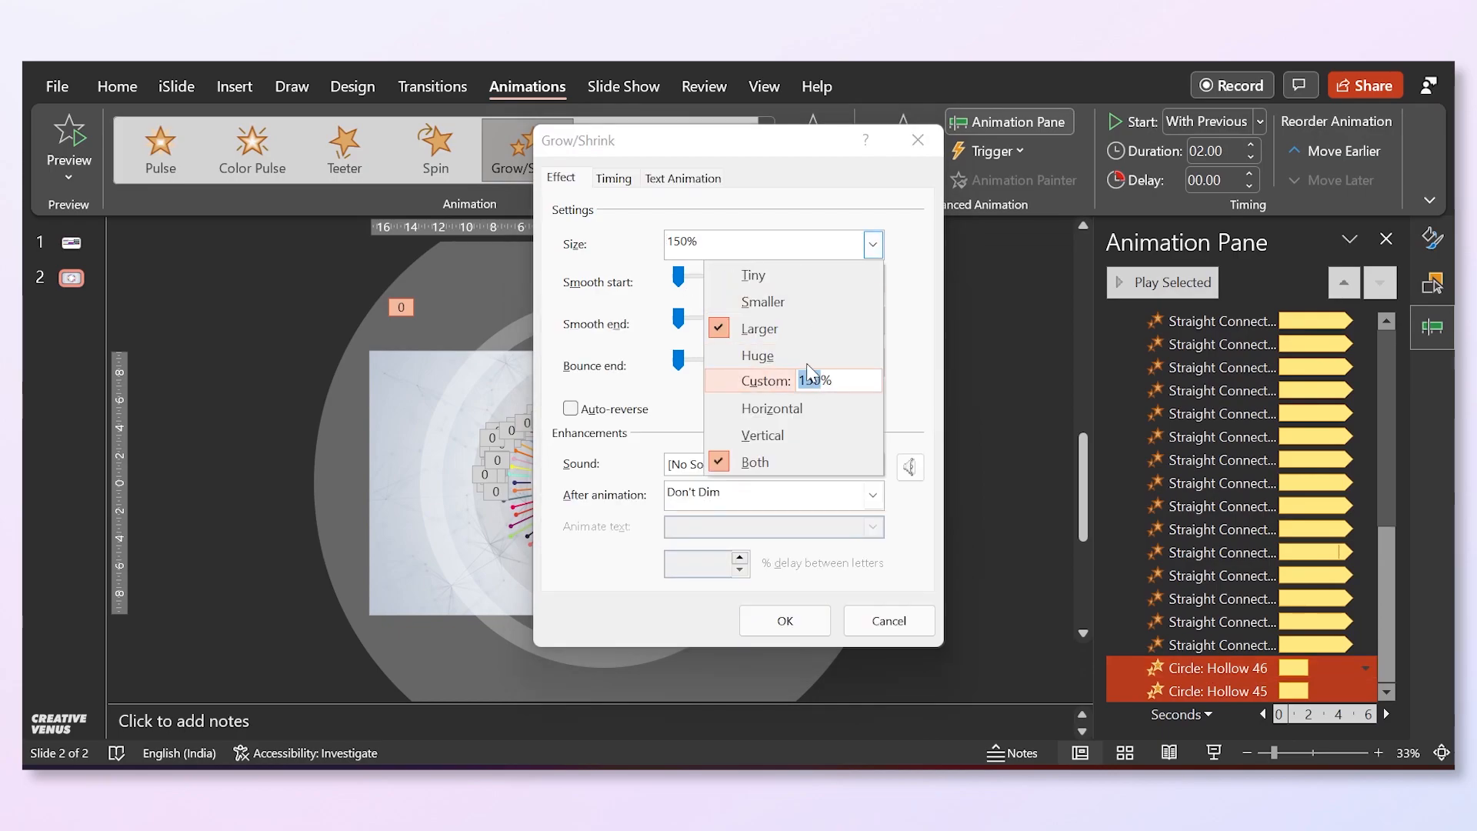
{"action": "type", "text": "110"}
{"action": "key", "text": "Return"}
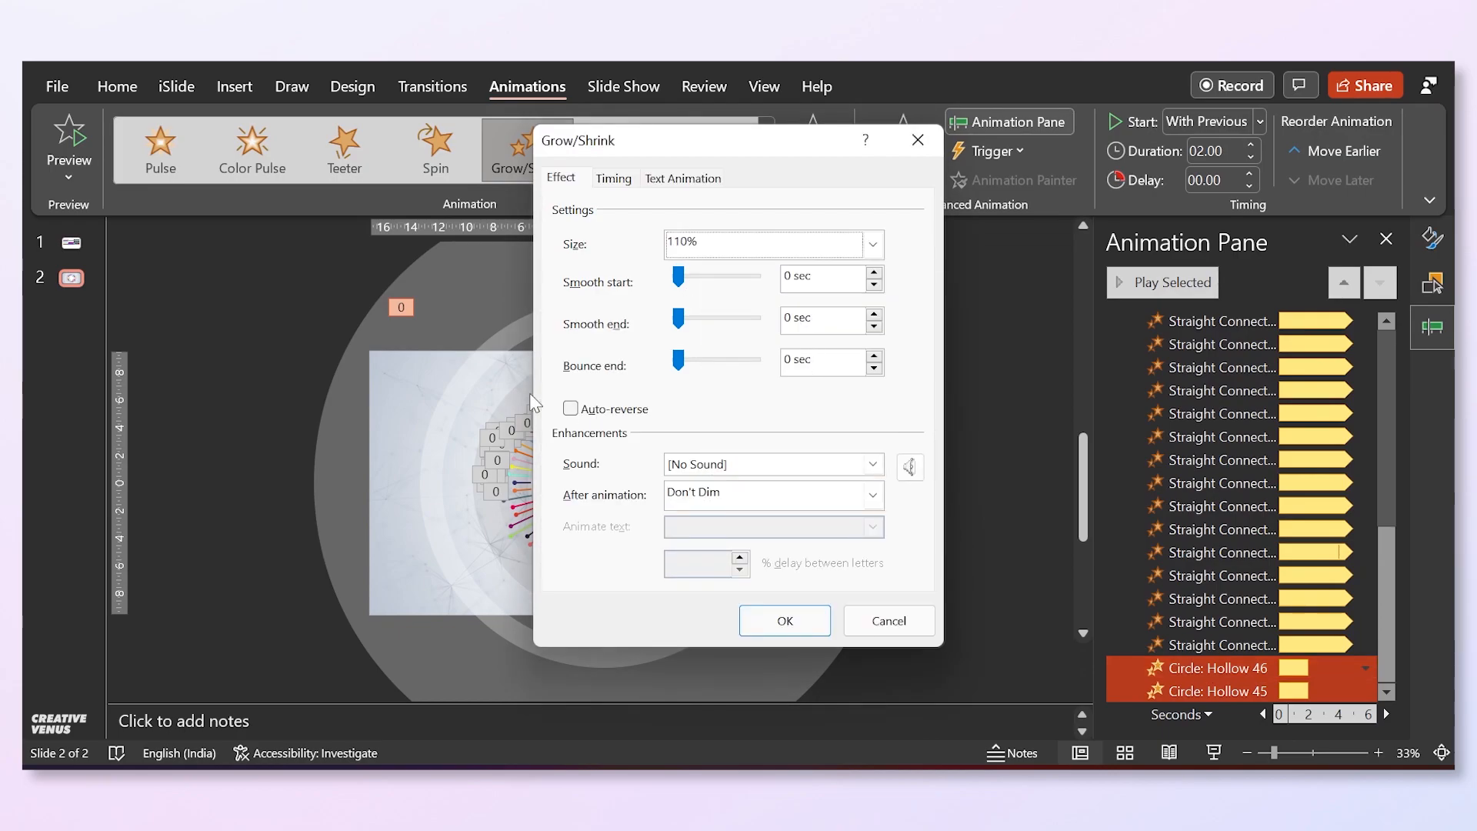
Make both outer rings' Grow/Shrink animations auto-reverse and repeat Until End of Slide.
{"action": "left_click", "coordinate": [570, 409]}
{"action": "left_click", "coordinate": [683, 177]}
{"action": "left_click", "coordinate": [614, 178]}
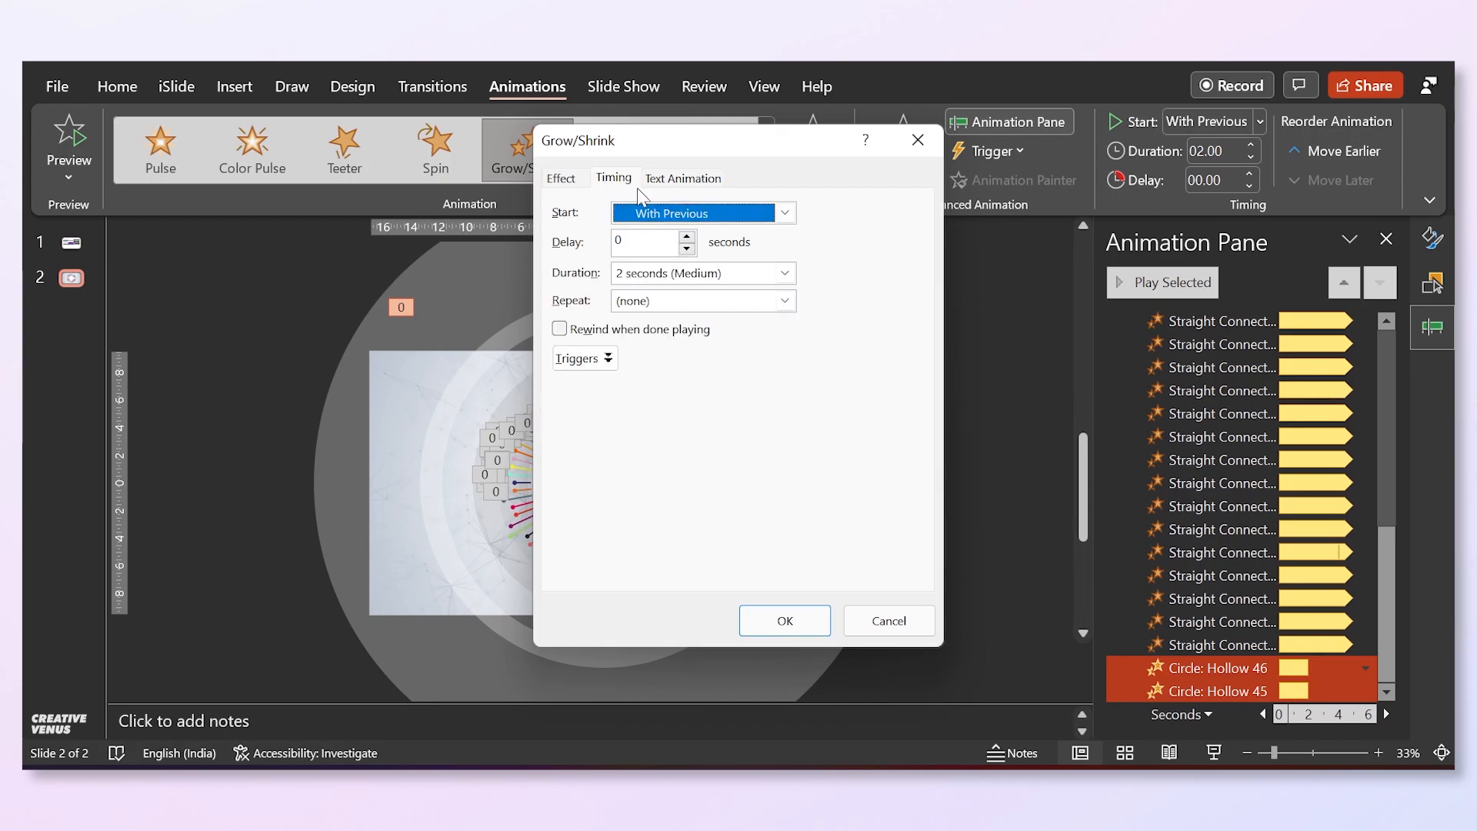
{"action": "left_click", "coordinate": [785, 302]}
{"action": "left_click", "coordinate": [696, 428]}
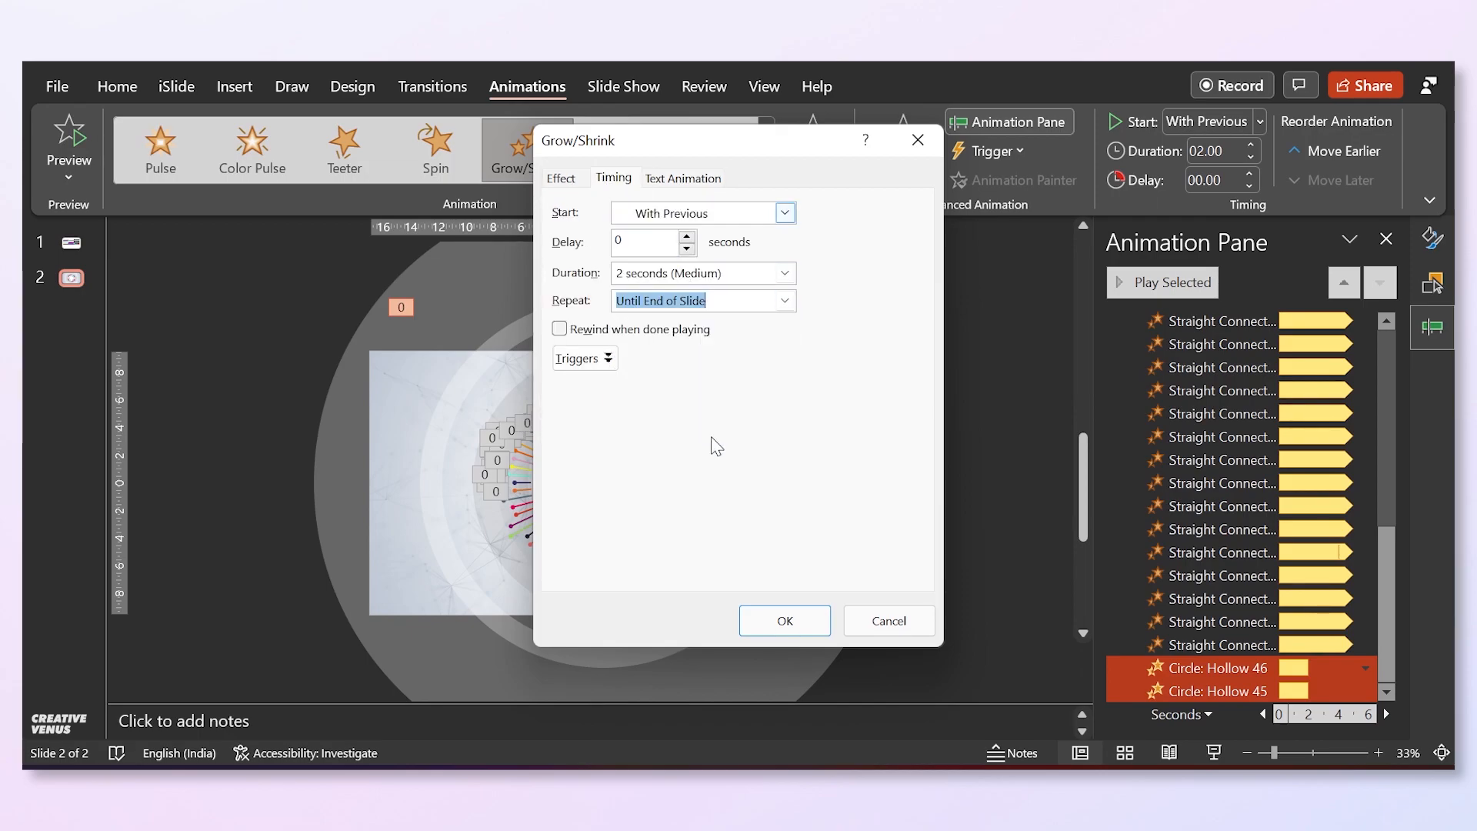
{"action": "left_click", "coordinate": [806, 626]}
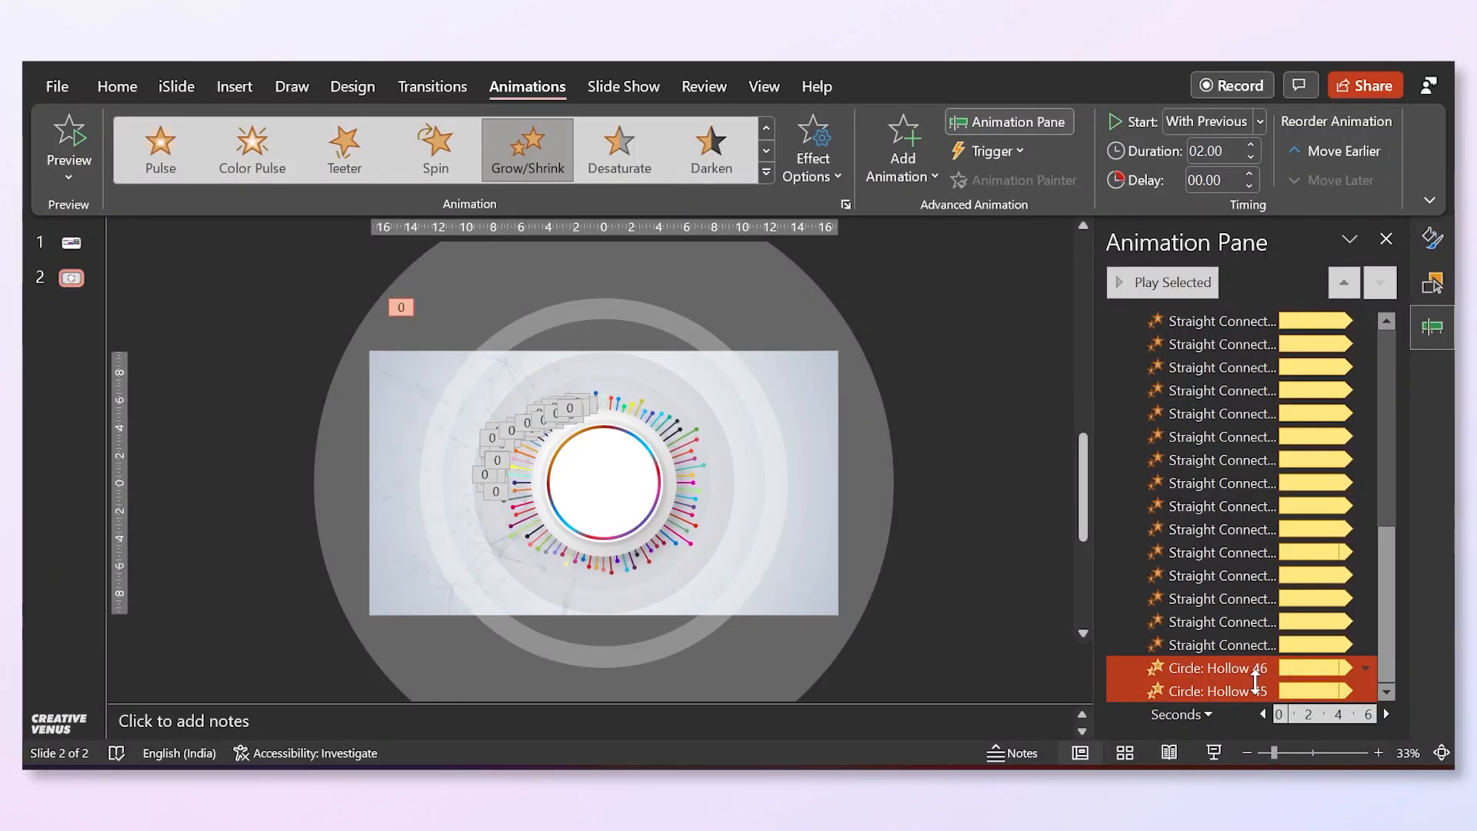
Set the Circle: Hollow 45 animation's duration to 3.25 seconds and preview the slide show.
{"action": "left_click", "coordinate": [1256, 686]}
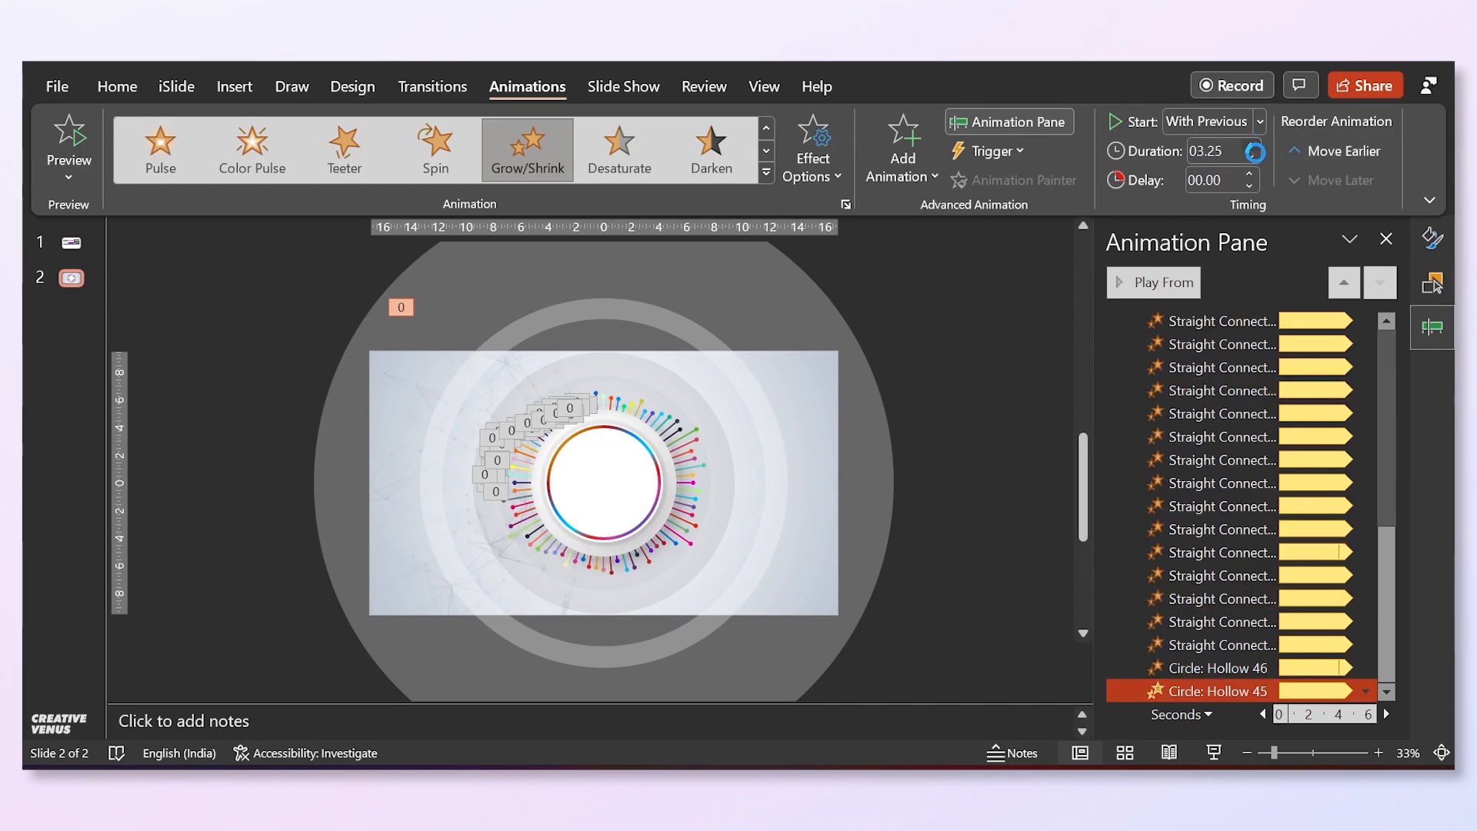
{"action": "left_click", "coordinate": [1215, 750]}
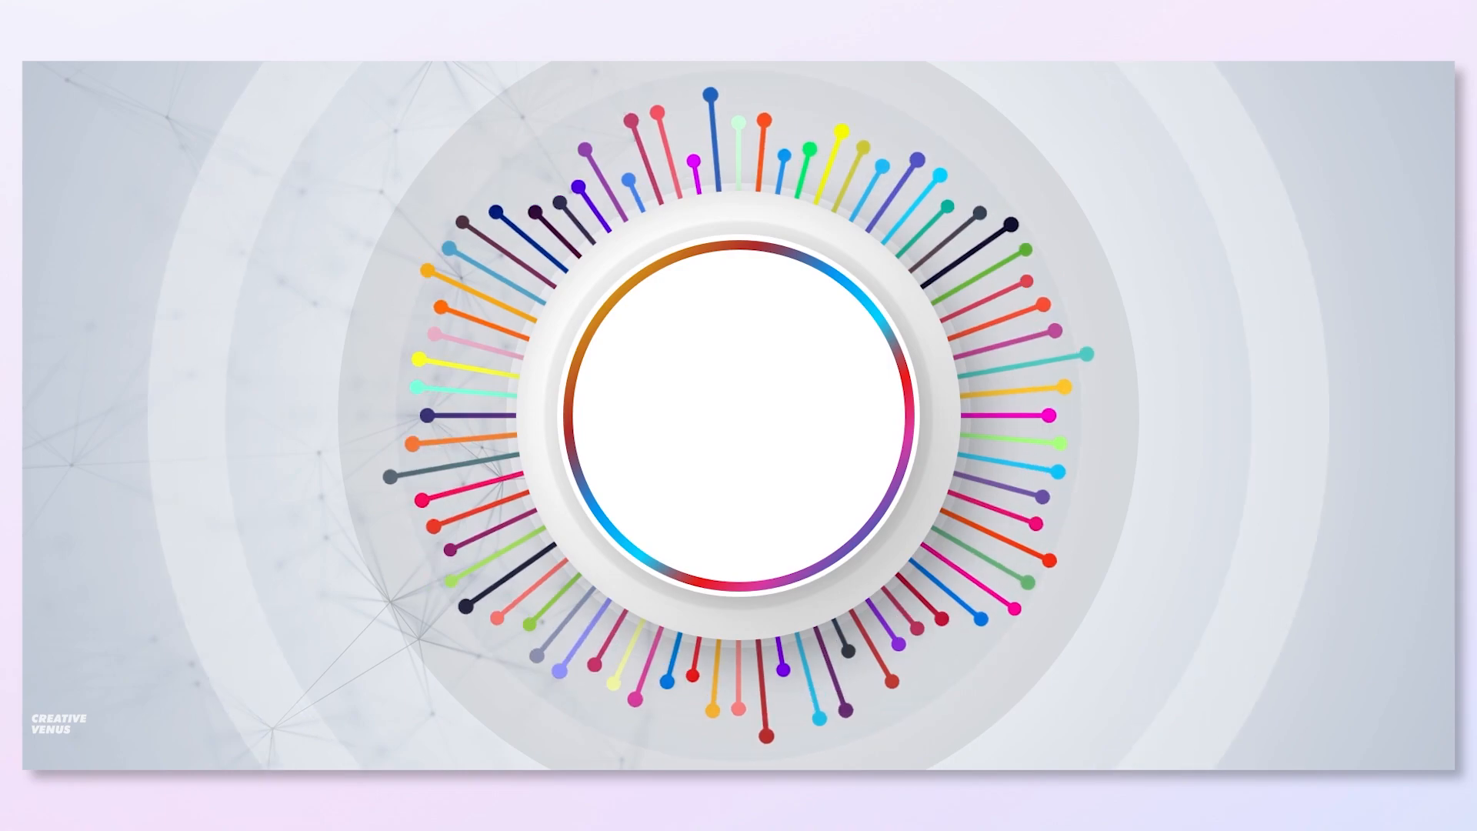
{"action": "key", "text": "Escape"}
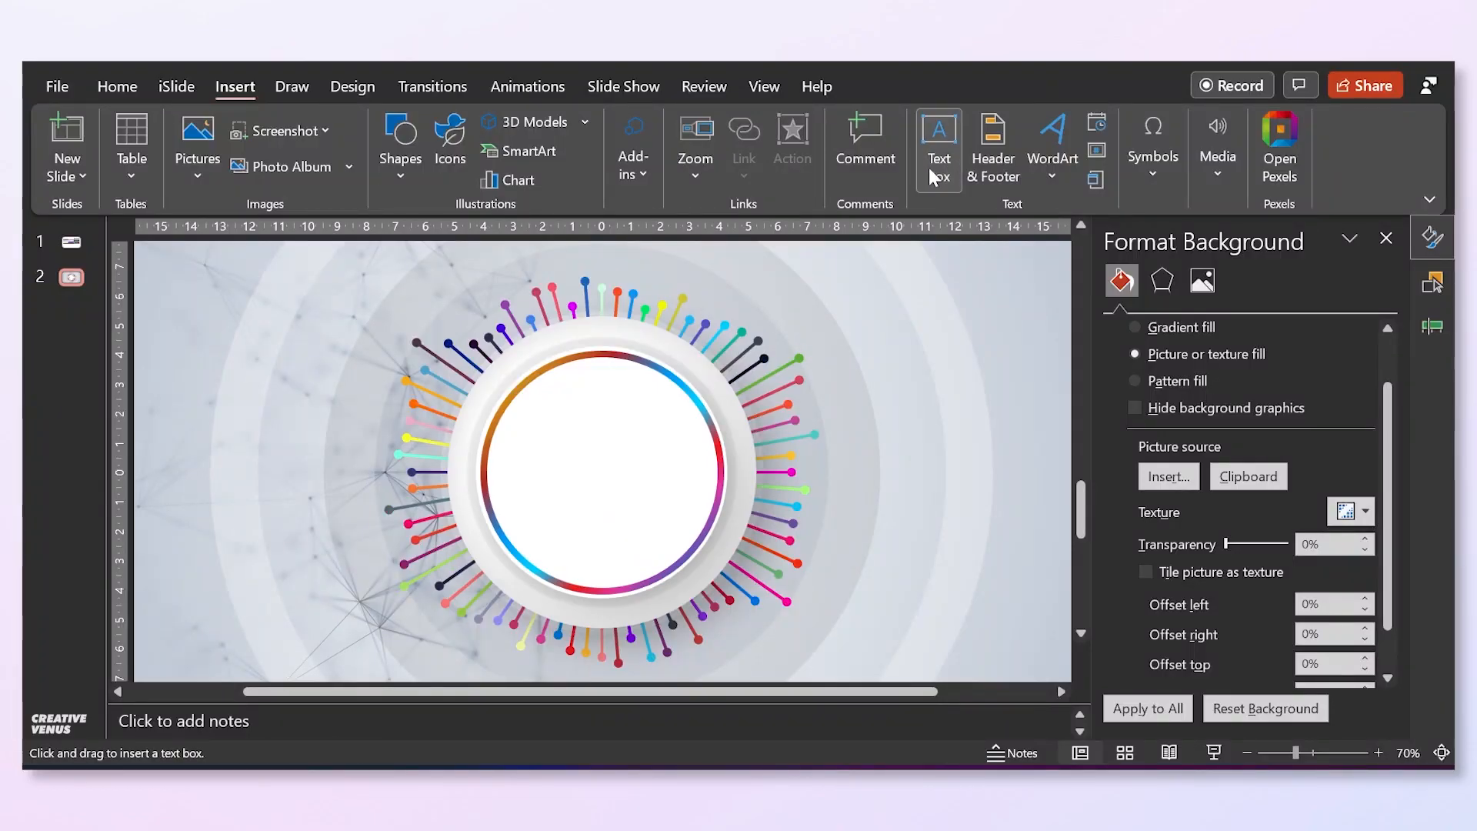
Insert a text box across the middle of the white centre circle.
{"action": "left_click_drag", "start_coordinate": [513, 437], "coordinate": [696, 504]}
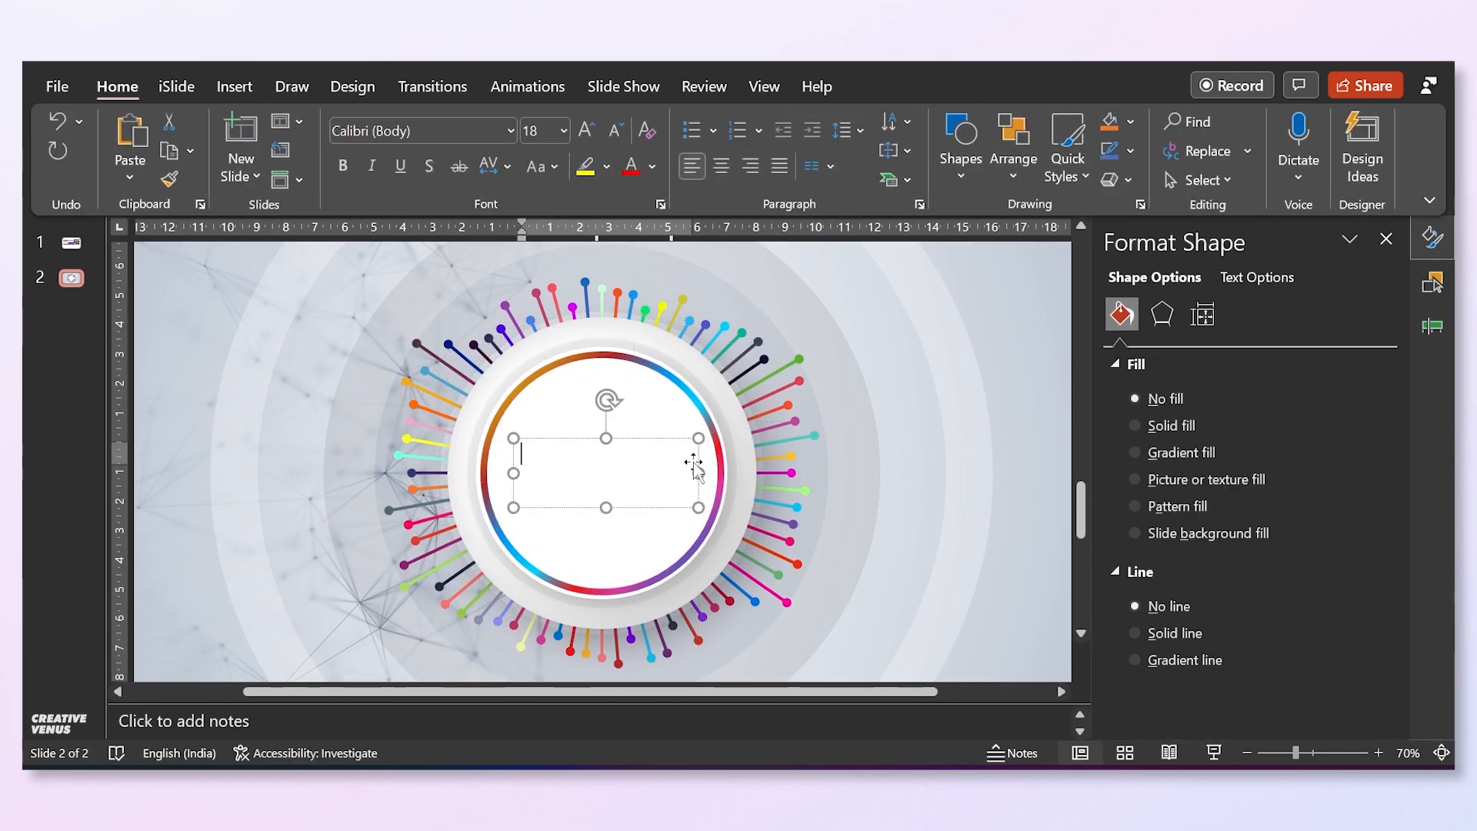